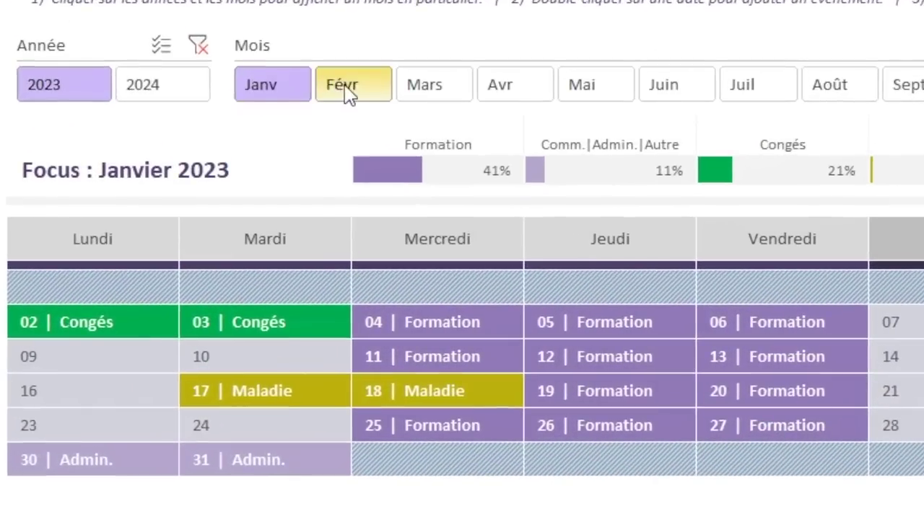
# - Browse 2023 months: February, March, June, July, April, November, August and January
pyautogui.click(225, 202)
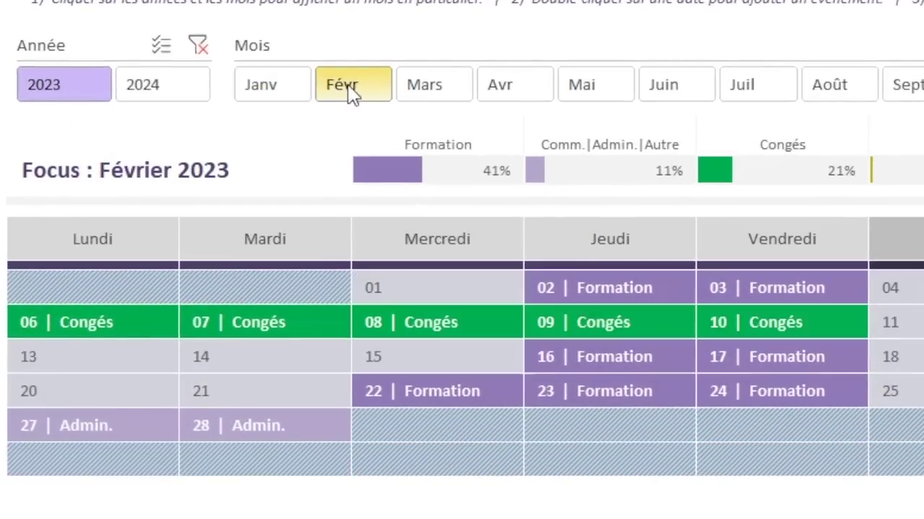
pyautogui.click(453, 85)
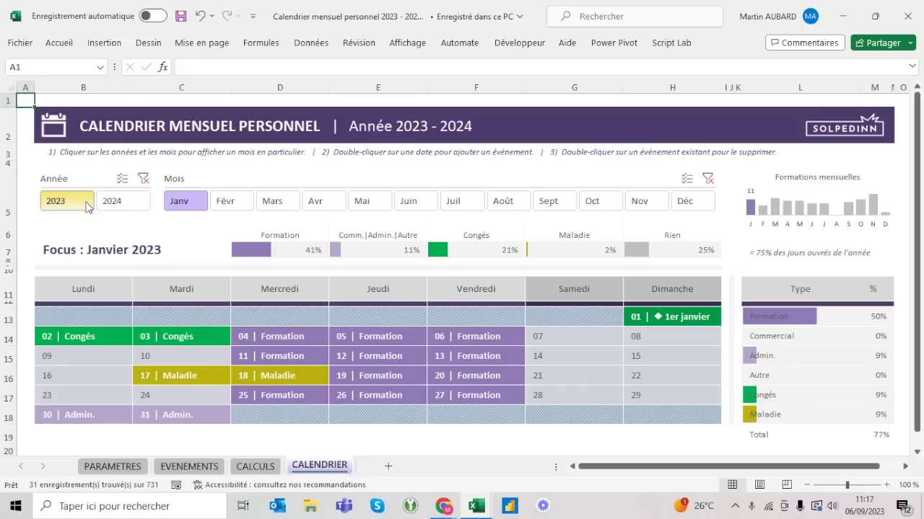
pyautogui.click(227, 202)
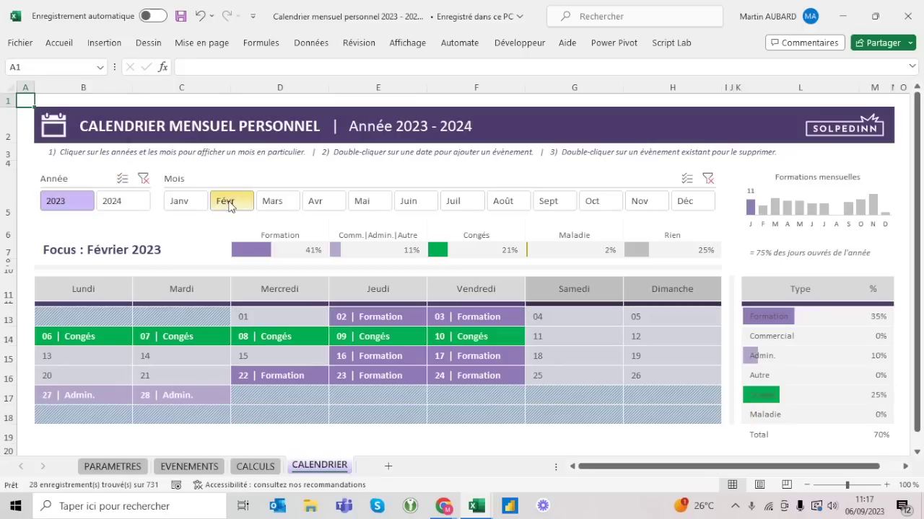
pyautogui.click(293, 208)
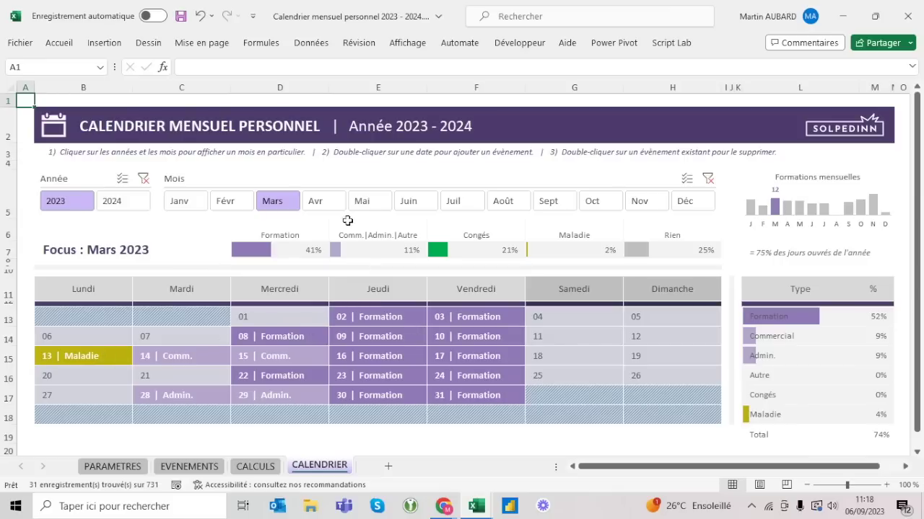
pyautogui.click(410, 202)
pyautogui.click(459, 205)
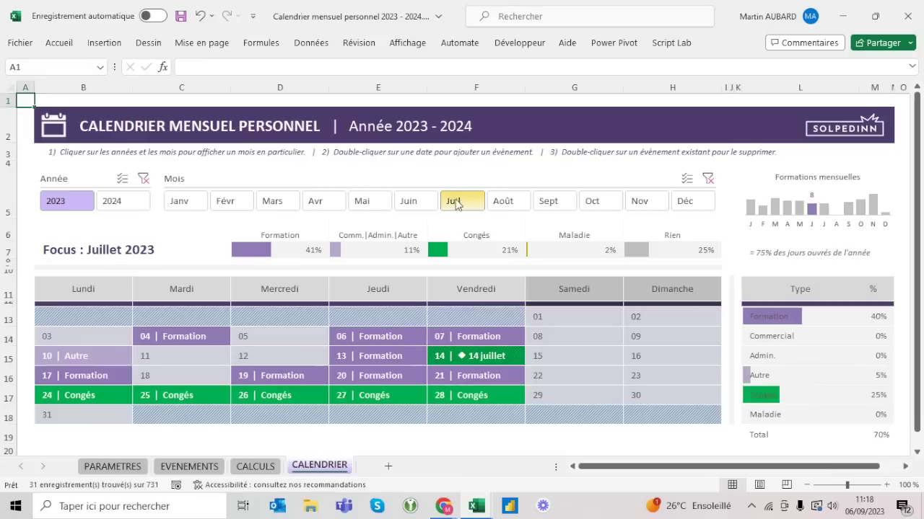
pyautogui.click(312, 202)
pyautogui.click(276, 203)
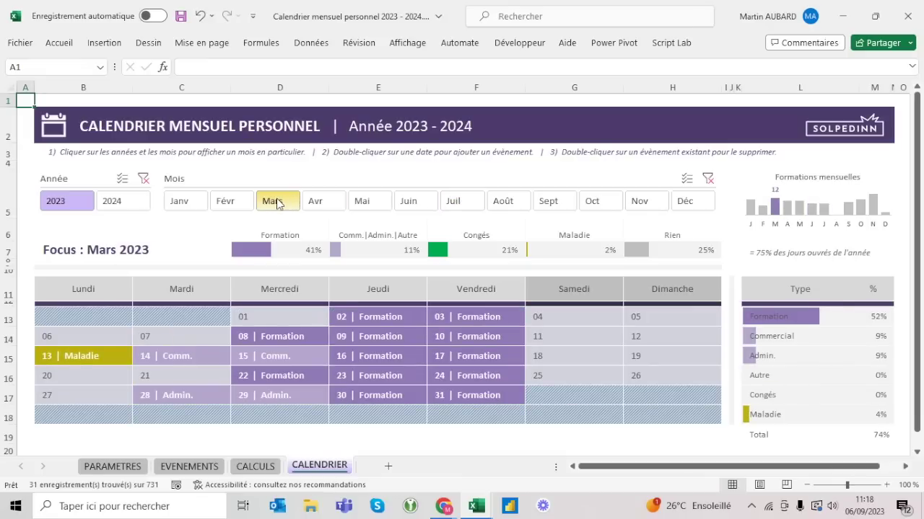
pyautogui.moveTo(775, 210)
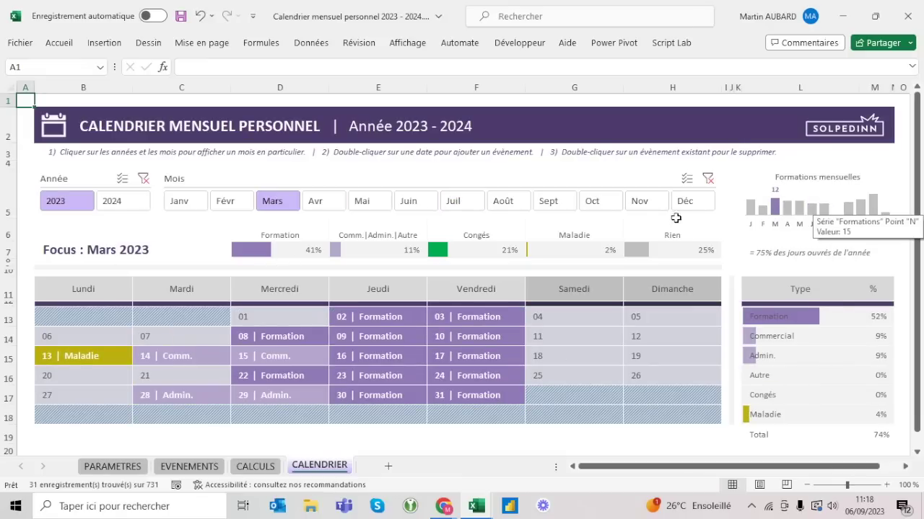
pyautogui.click(638, 205)
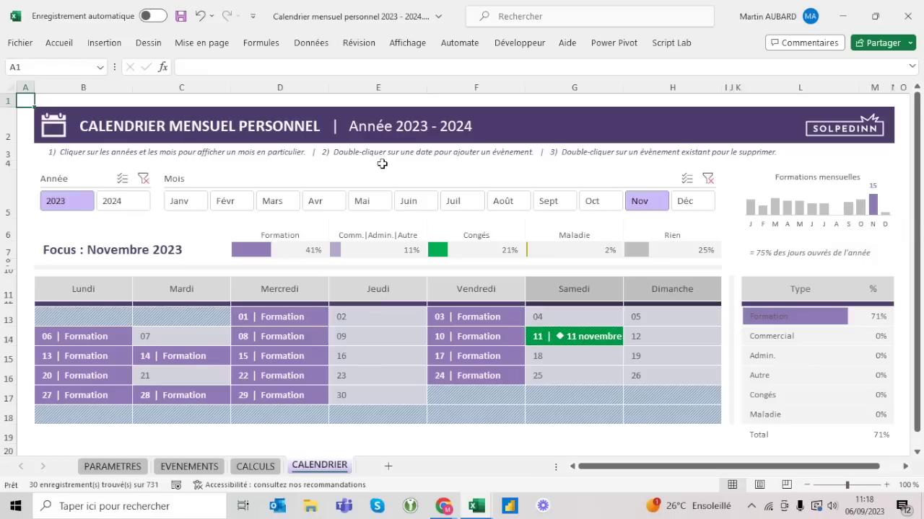
pyautogui.click(517, 205)
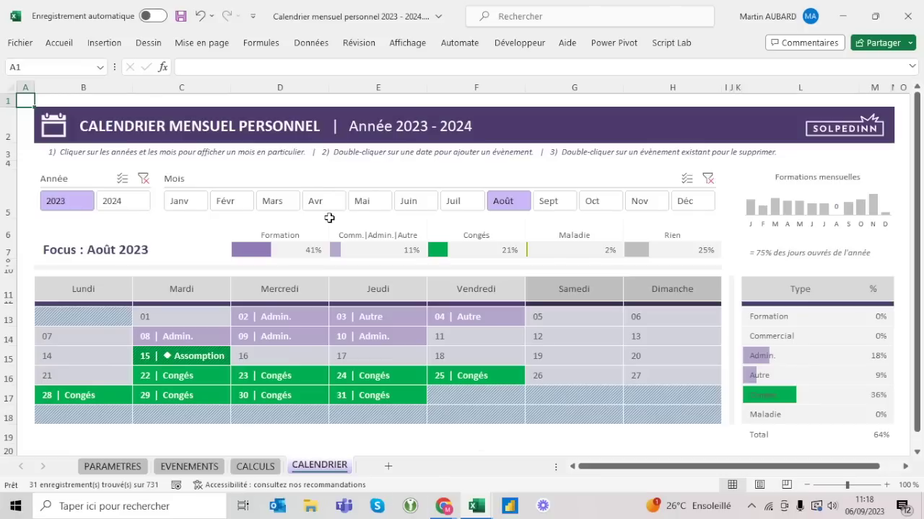
pyautogui.click(186, 207)
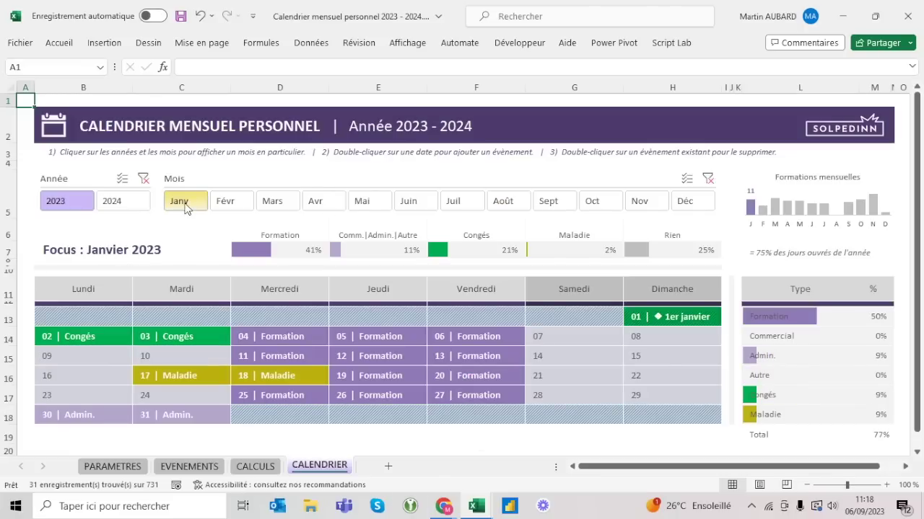
# - Switch to 2024 and view July, June and May, then return to 2023
pyautogui.click(121, 205)
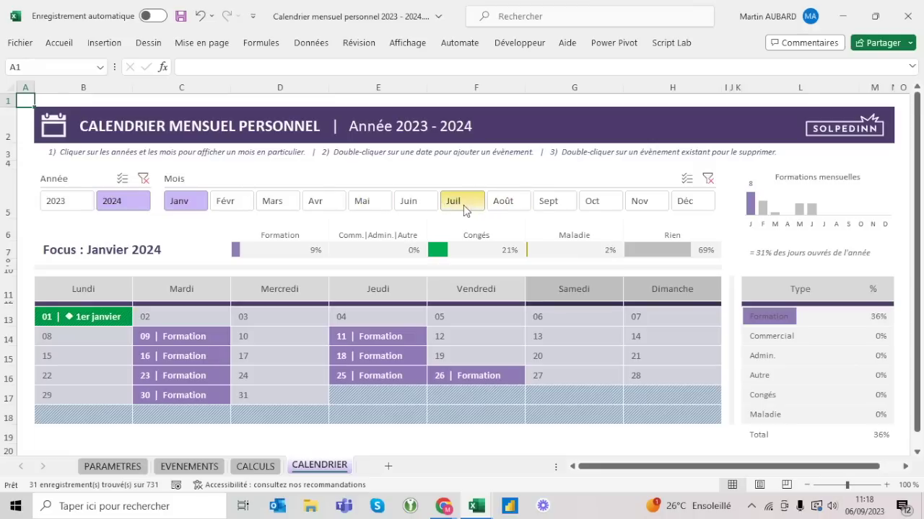
pyautogui.click(456, 210)
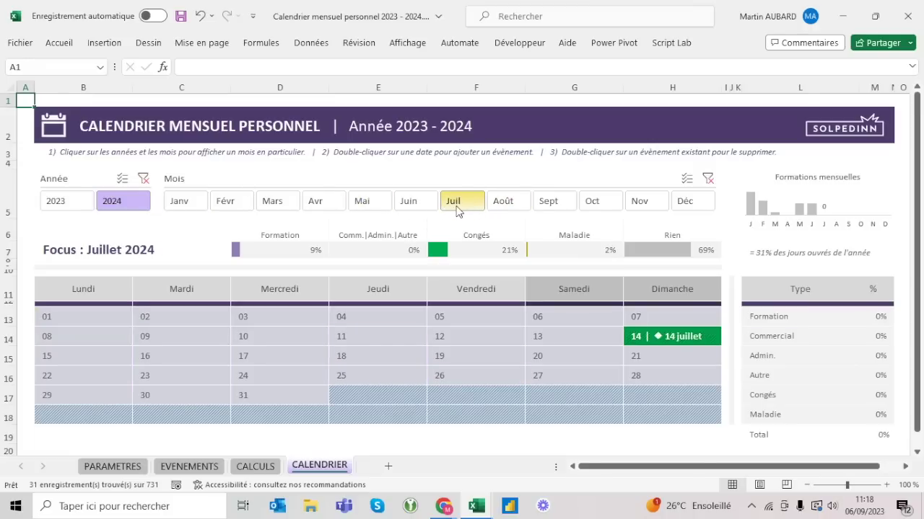
pyautogui.click(403, 207)
pyautogui.click(378, 207)
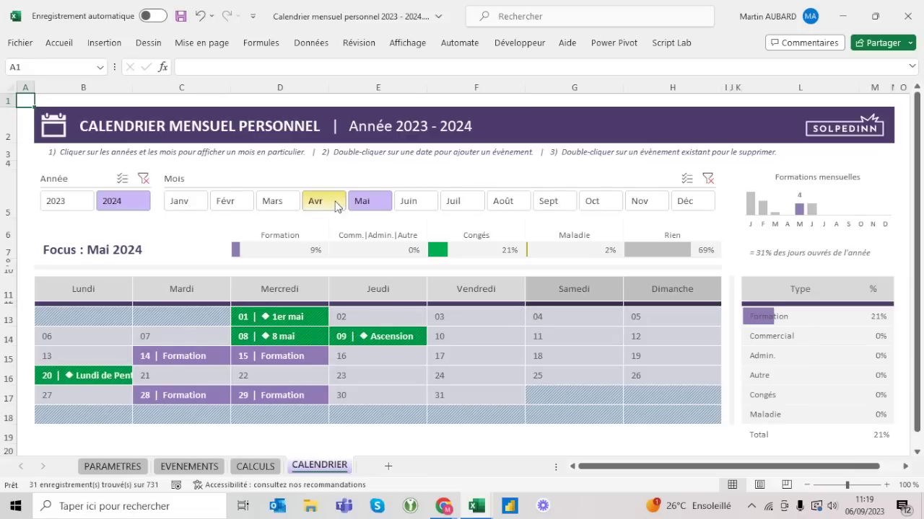
pyautogui.click(88, 201)
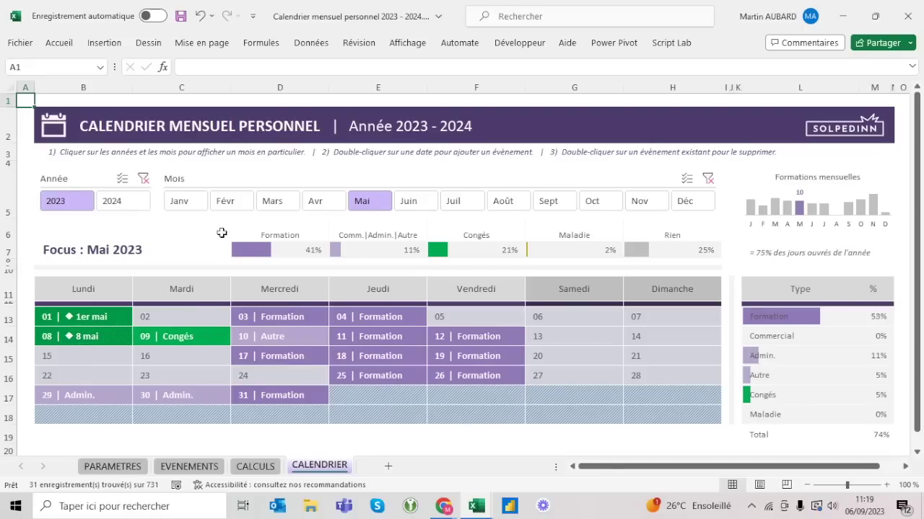
# - Show Septembre 2023 in the calendar and select the 06 September date cell
pyautogui.click(187, 202)
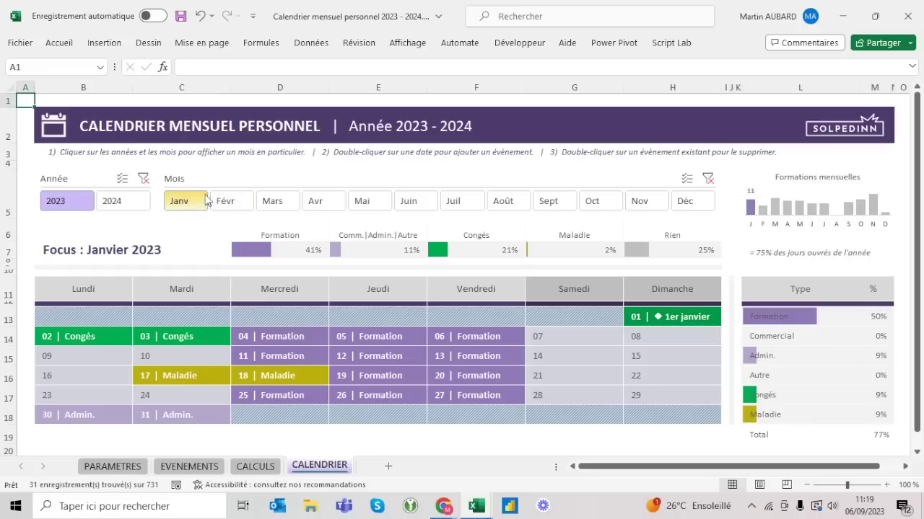
pyautogui.click(547, 202)
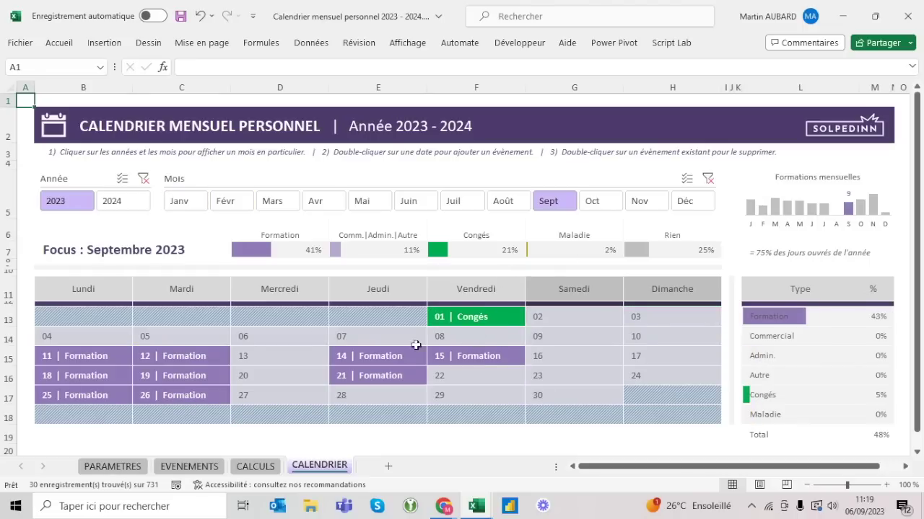
pyautogui.click(292, 338)
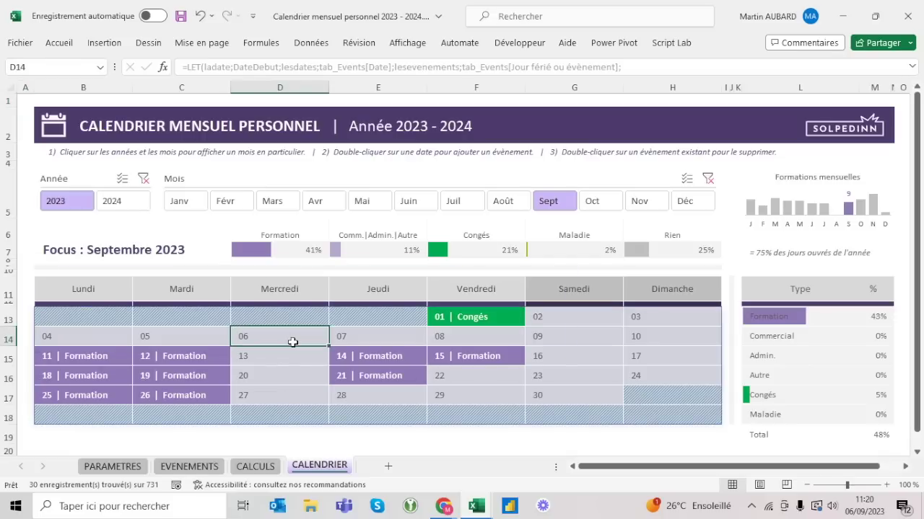
# - Add Formation events on 6 and 13 September 2023
pyautogui.doubleClick(293, 338)
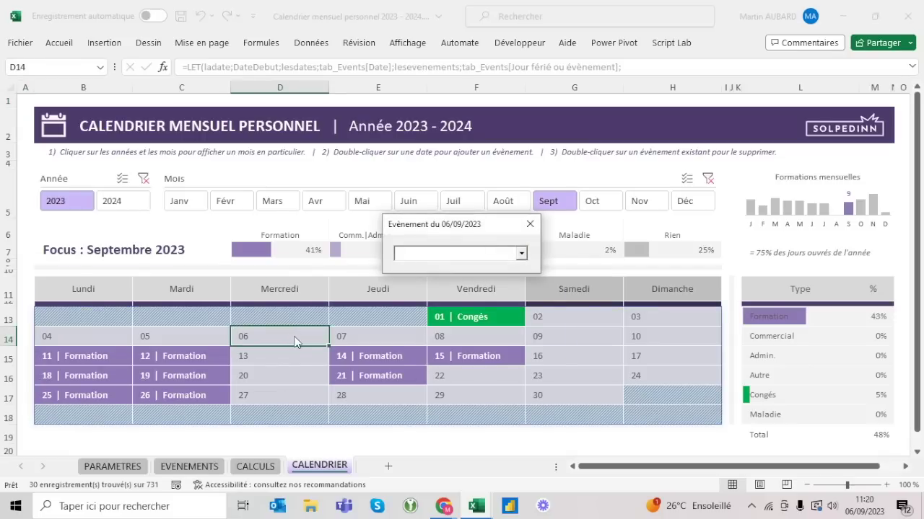
pyautogui.click(521, 253)
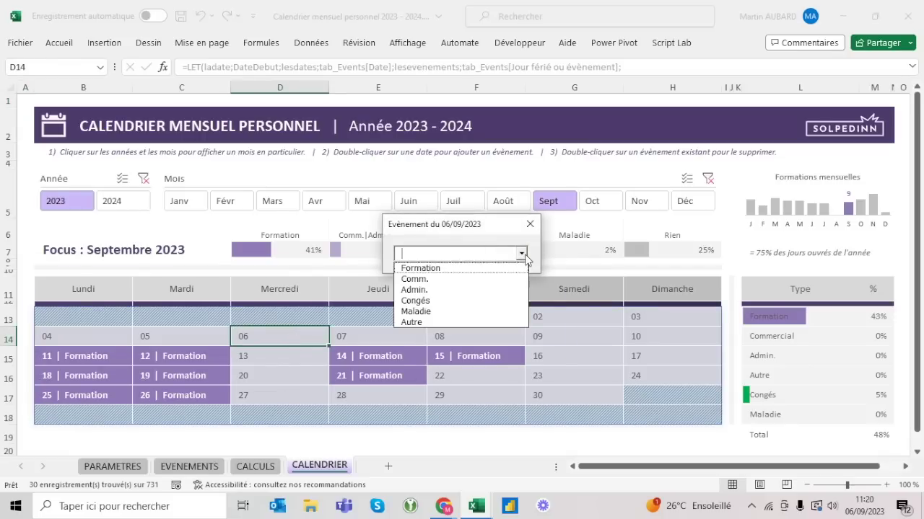
pyautogui.click(484, 271)
pyautogui.doubleClick(283, 353)
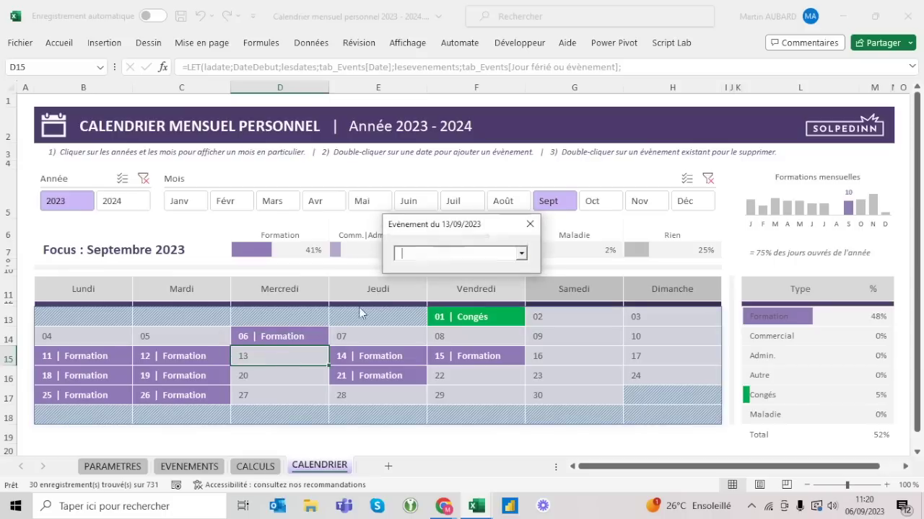
pyautogui.click(521, 254)
pyautogui.click(448, 272)
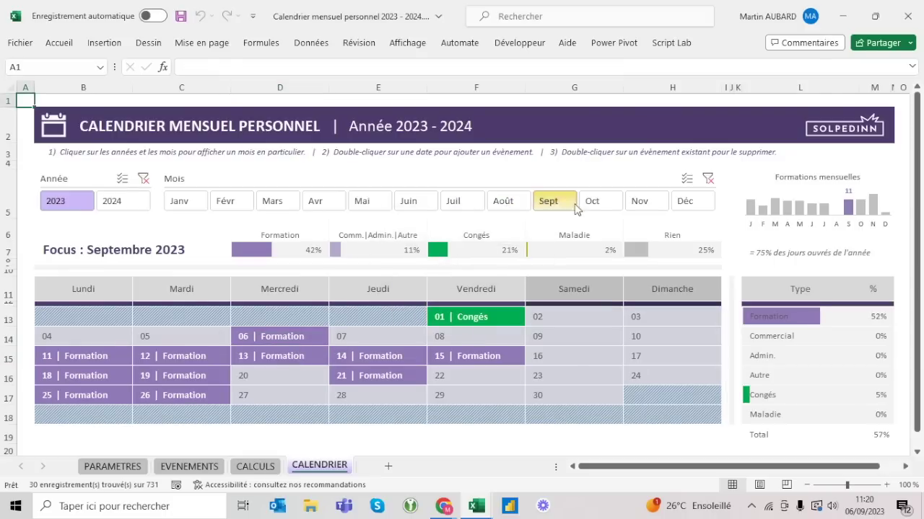
# - Check October to December, then delete the Formation events on 6 and 13 September
pyautogui.click(603, 209)
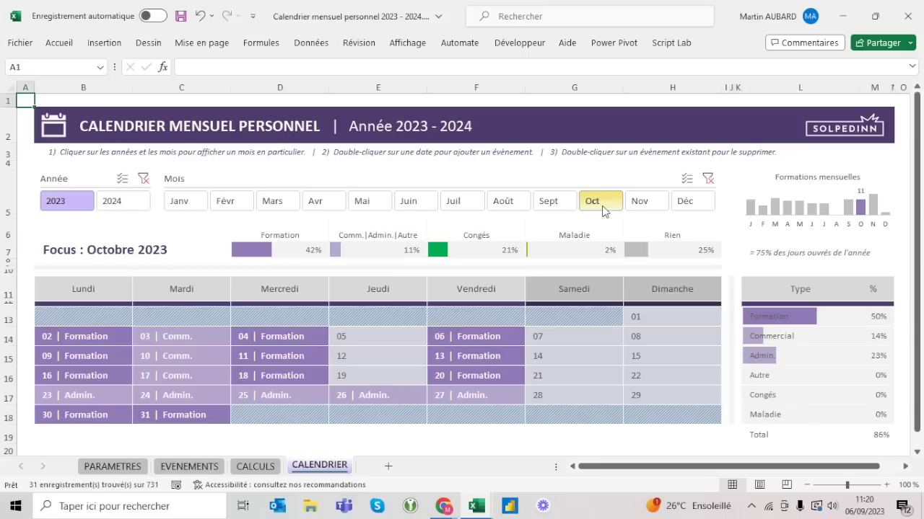
pyautogui.click(559, 202)
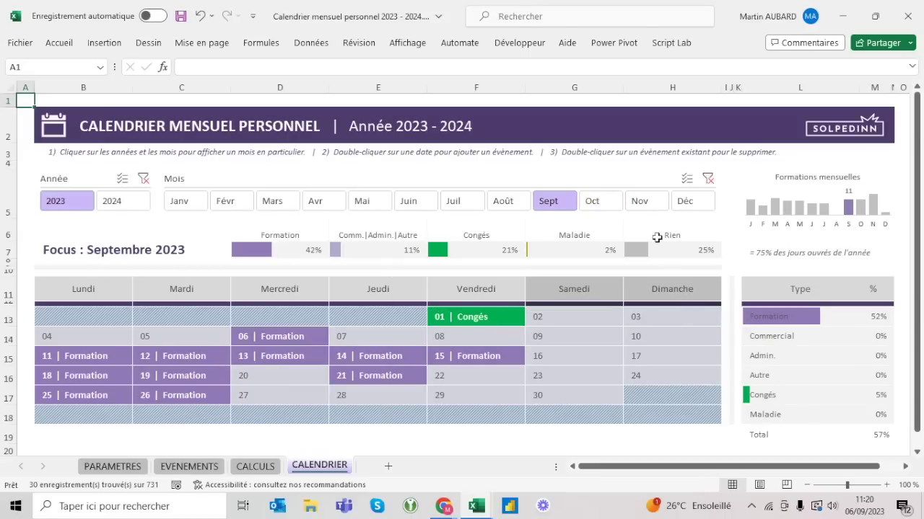
pyautogui.click(647, 208)
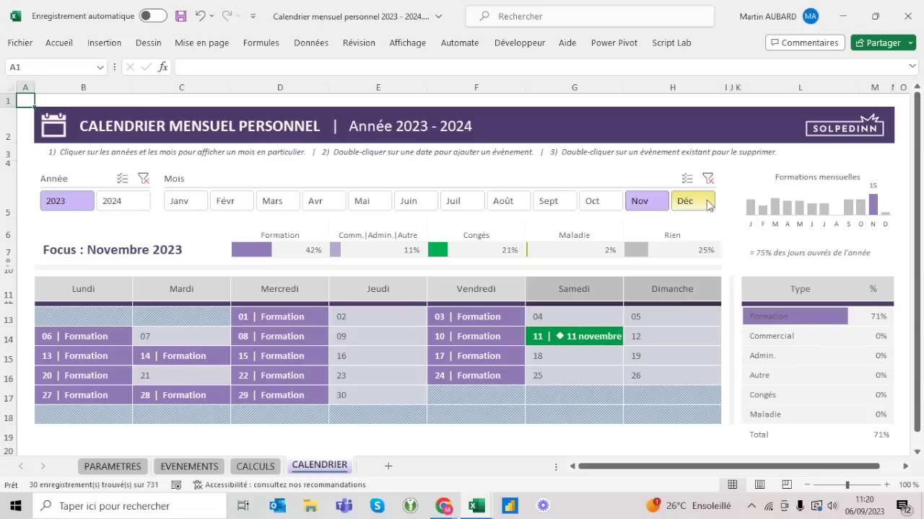
pyautogui.click(707, 206)
pyautogui.click(552, 203)
pyautogui.doubleClick(295, 337)
pyautogui.doubleClick(277, 356)
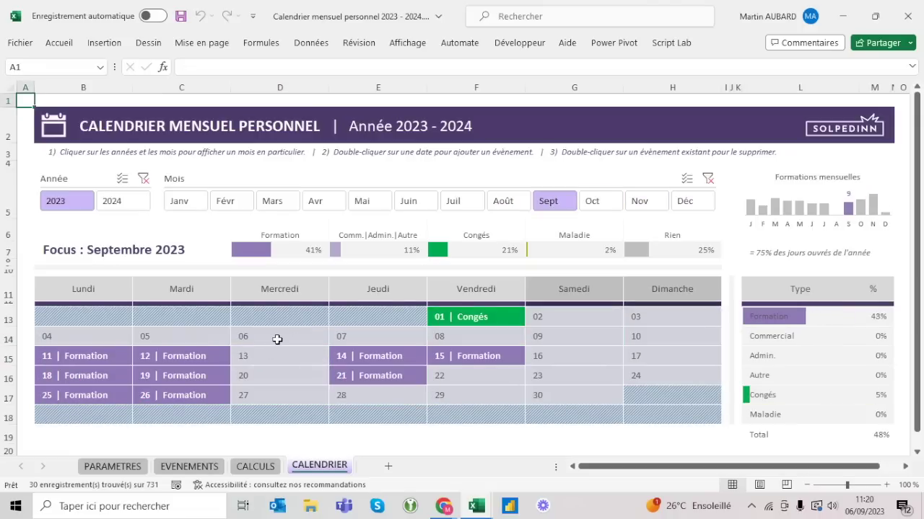
# - Mark 6 September 2023 as a Maladie day
pyautogui.doubleClick(278, 338)
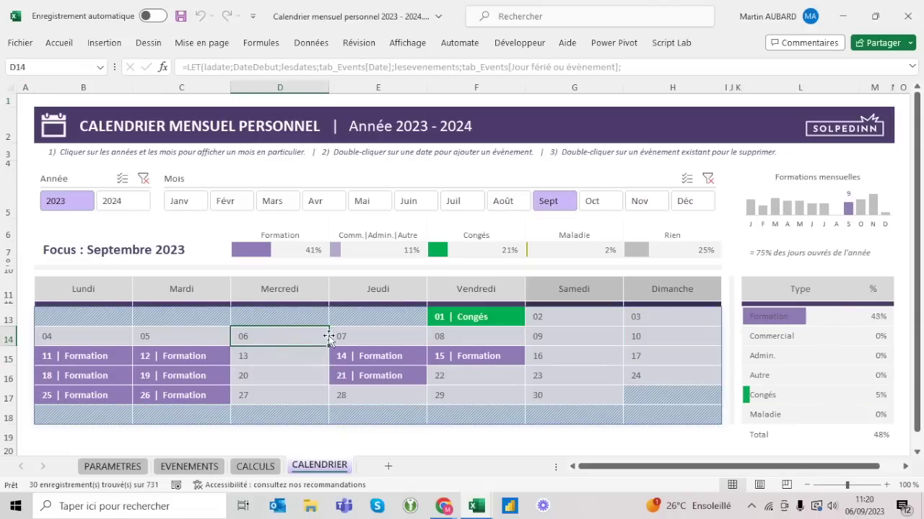
pyautogui.click(520, 253)
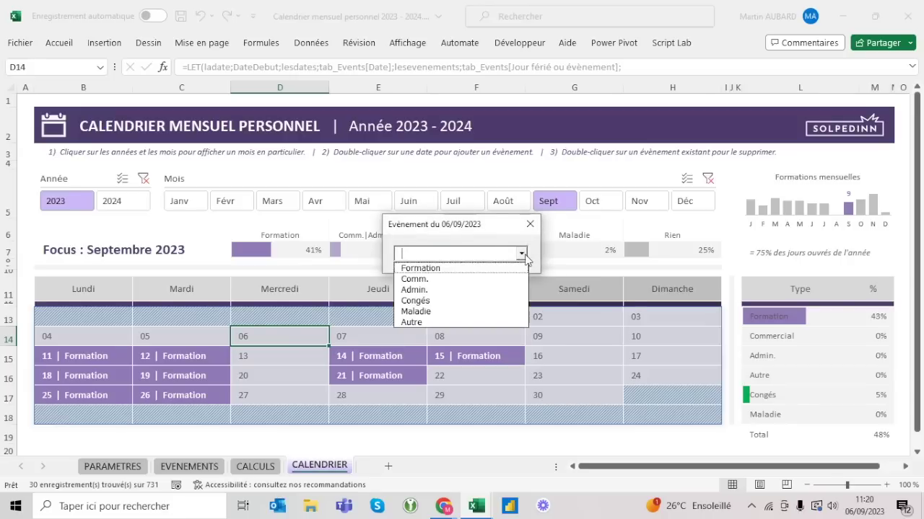
pyautogui.click(449, 311)
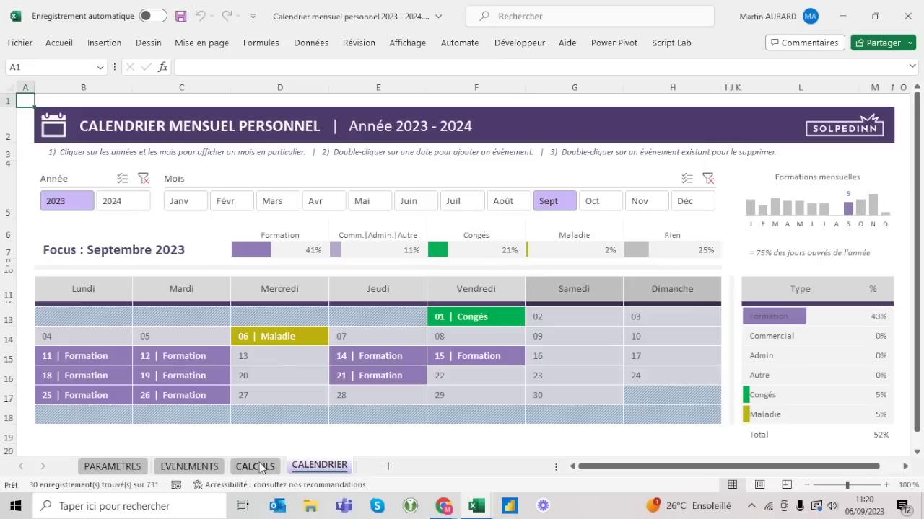
# - Review April to July, filter the calendar to January, and go to the PARAMETRES sheet
pyautogui.click(455, 205)
pyautogui.click(419, 205)
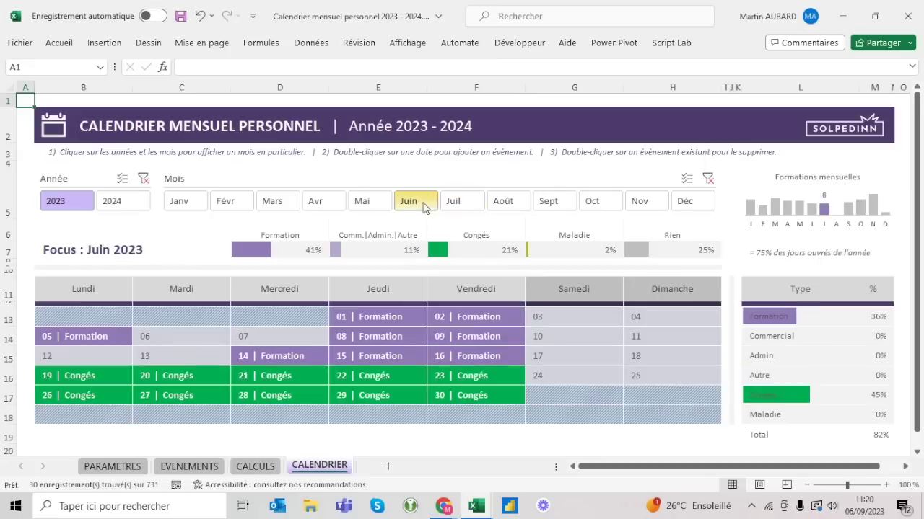
pyautogui.click(376, 208)
pyautogui.click(327, 205)
pyautogui.click(555, 202)
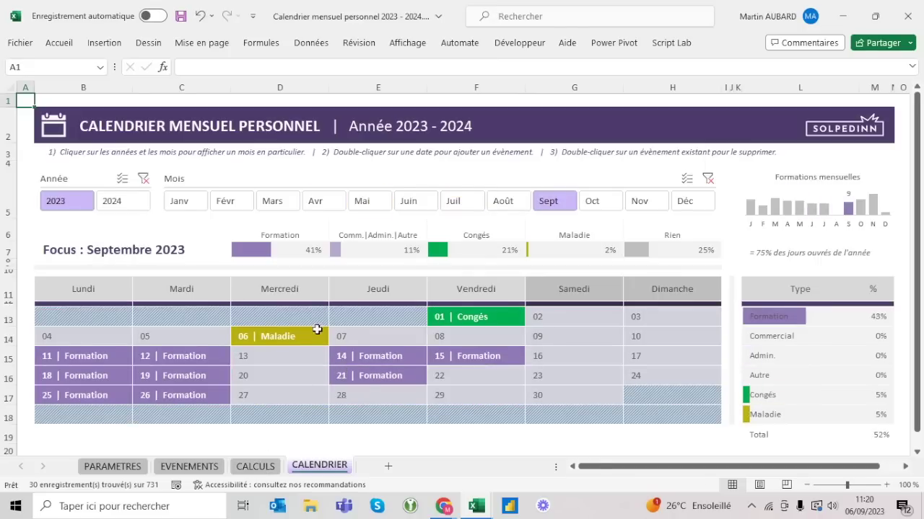
pyautogui.click(709, 179)
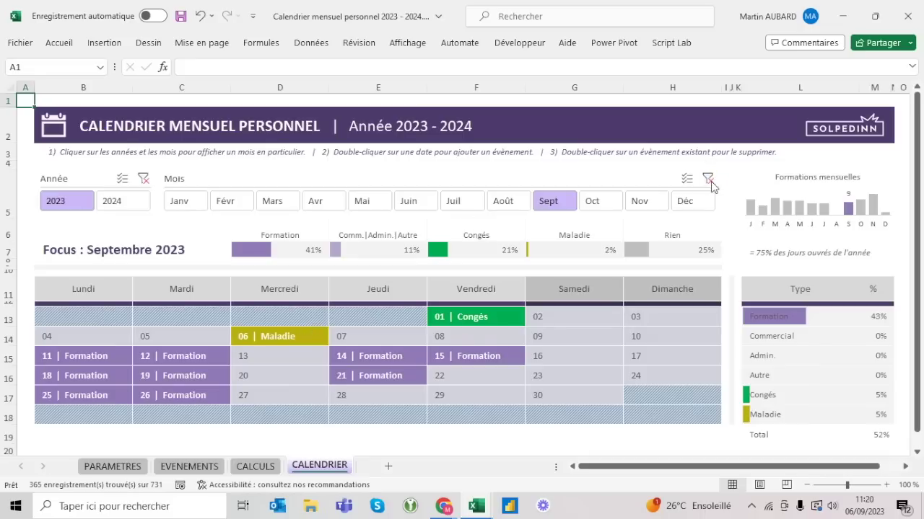
pyautogui.click(184, 205)
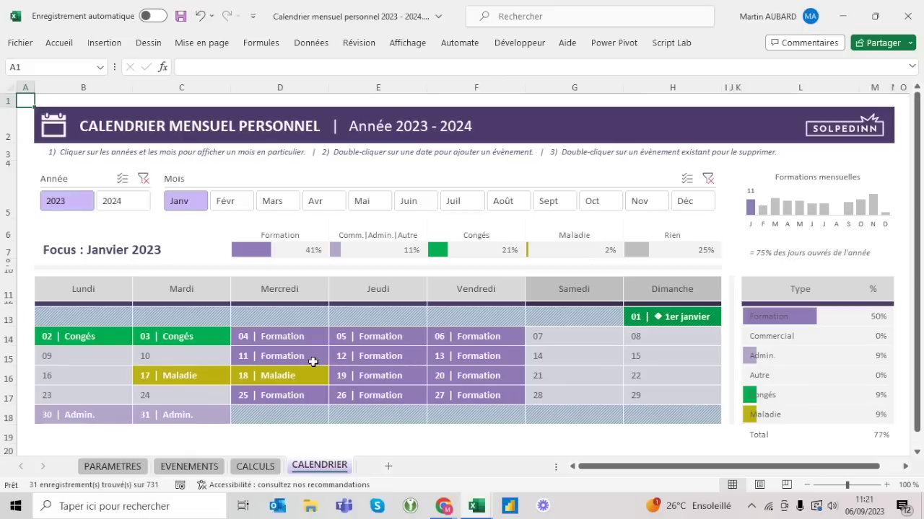
pyautogui.click(112, 467)
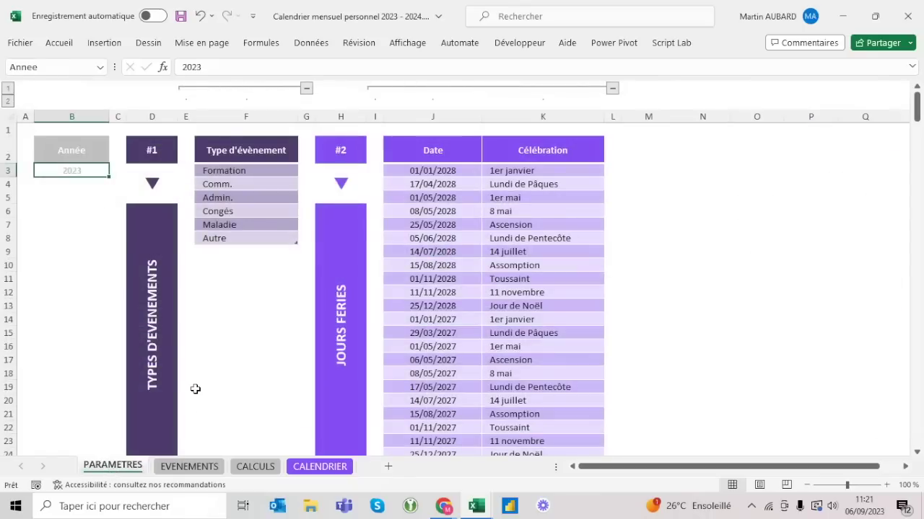
# - Collapse PARAMETRES column groups, re-expand the event types and holidays tables, then open EVENEMENTS
pyautogui.click(9, 88)
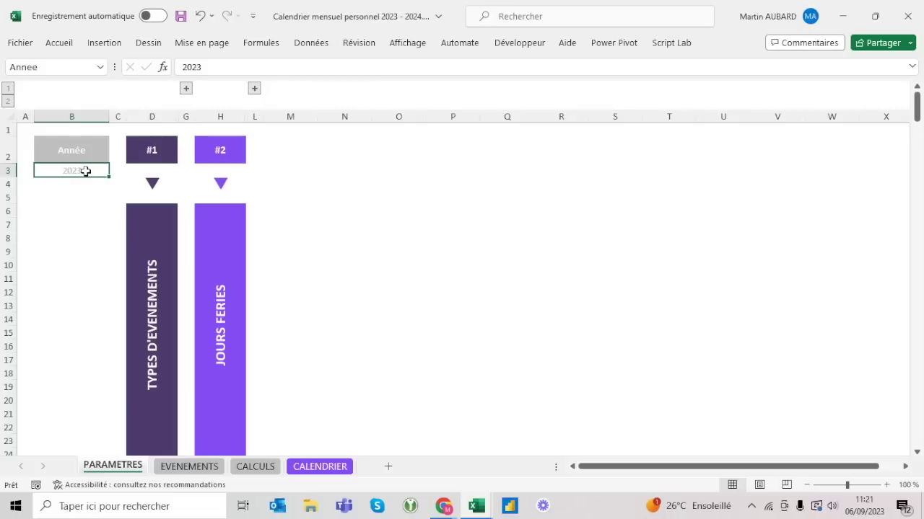
pyautogui.click(187, 88)
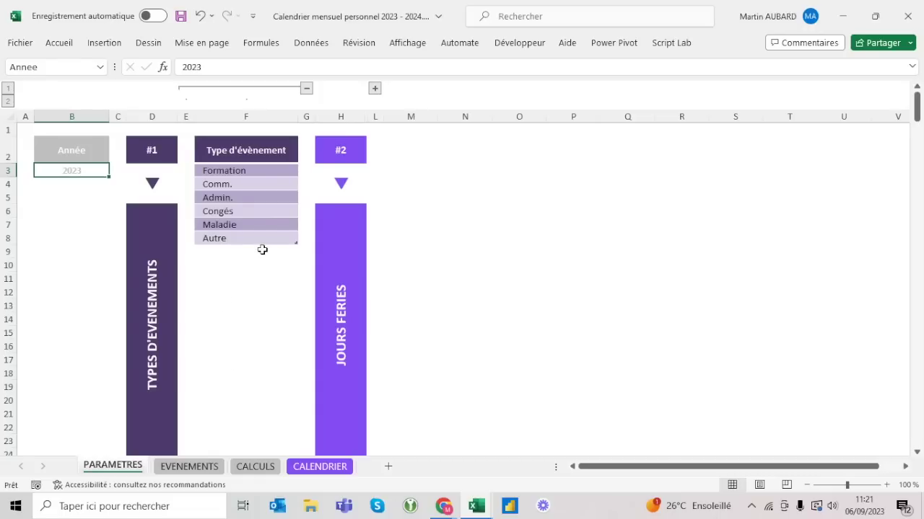
pyautogui.click(375, 89)
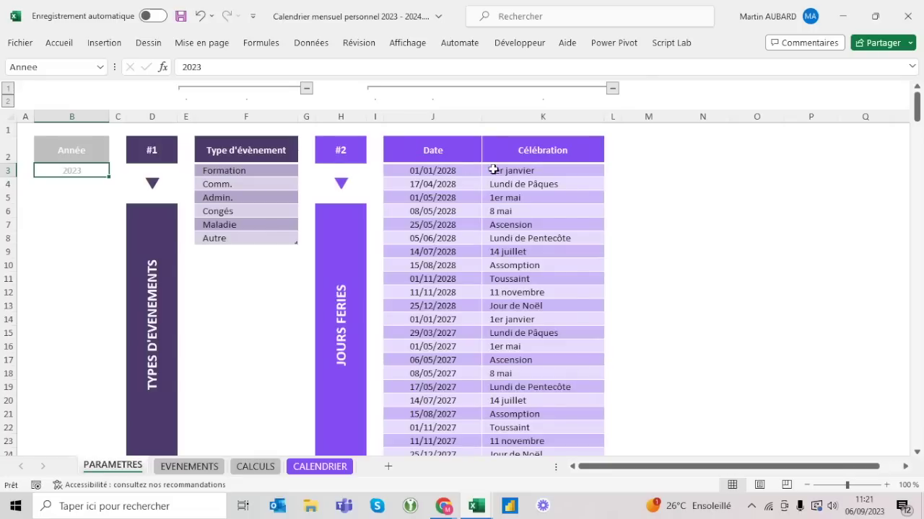
pyautogui.click(434, 171)
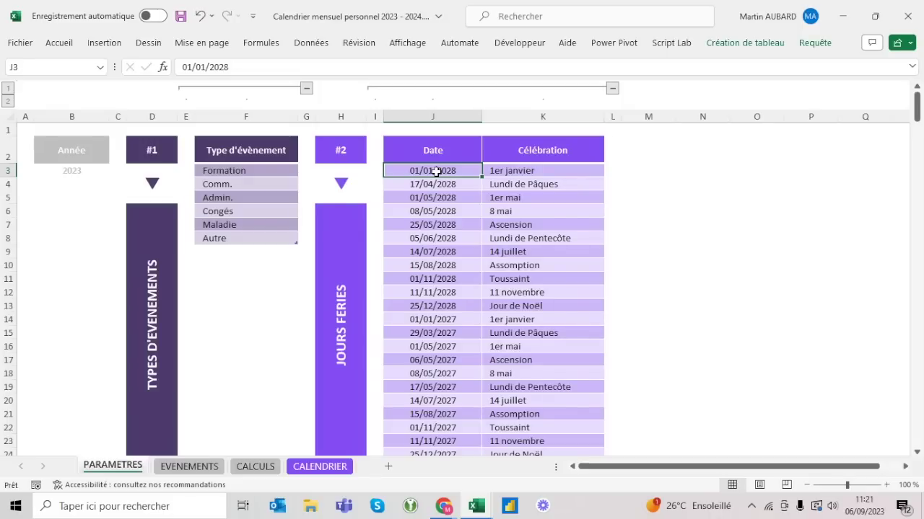
pyautogui.click(189, 466)
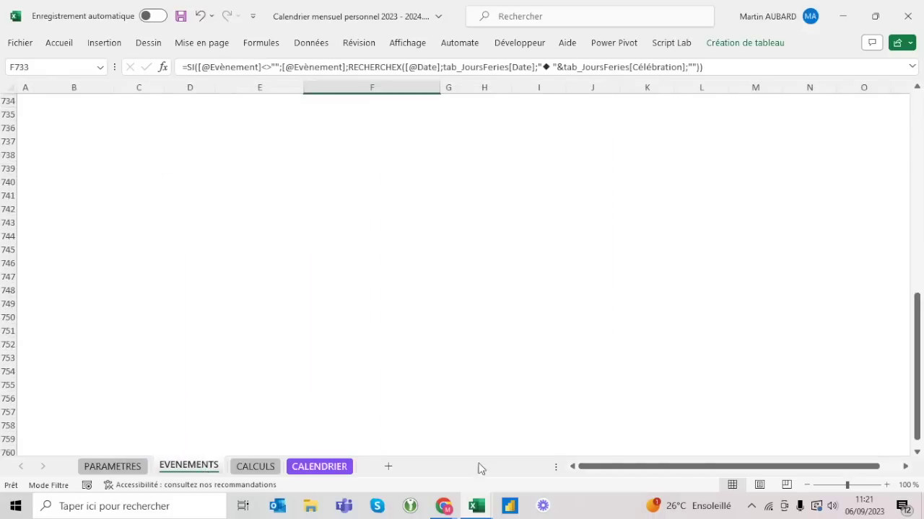
# - Jump through the EVENEMENTS table with Ctrl+arrow keys, ending at cell B1
pyautogui.click(127, 471)
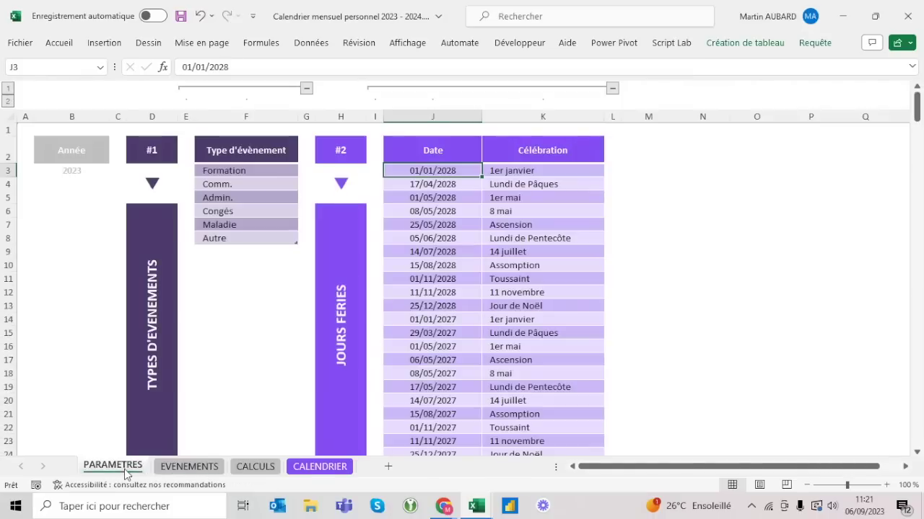
pyautogui.click(196, 470)
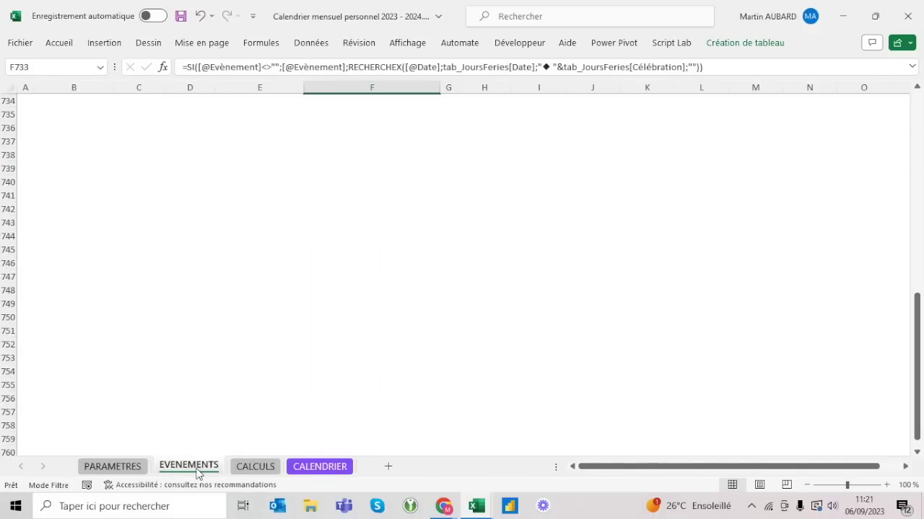
pyautogui.click(89, 302)
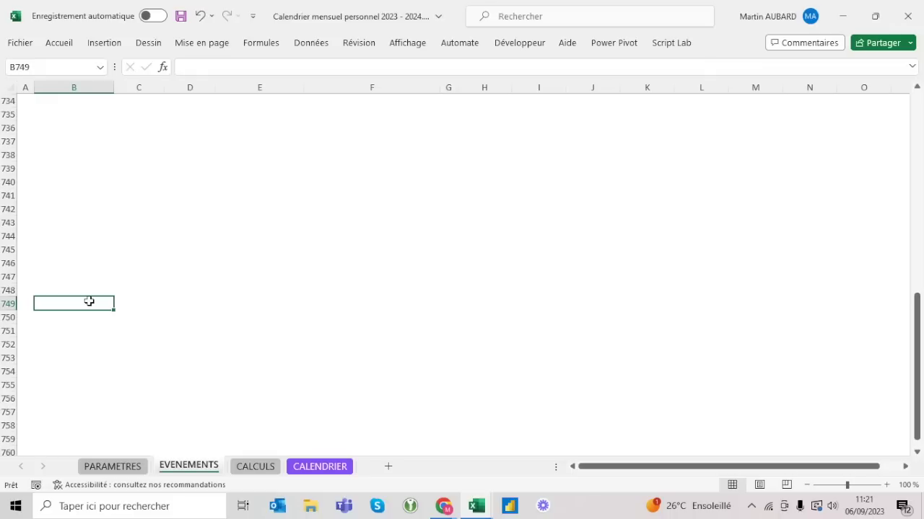
pyautogui.hotkey('ctrl', 'Up')
pyautogui.hotkey('ctrl', 'Left')
pyautogui.hotkey('ctrl', 'Up')
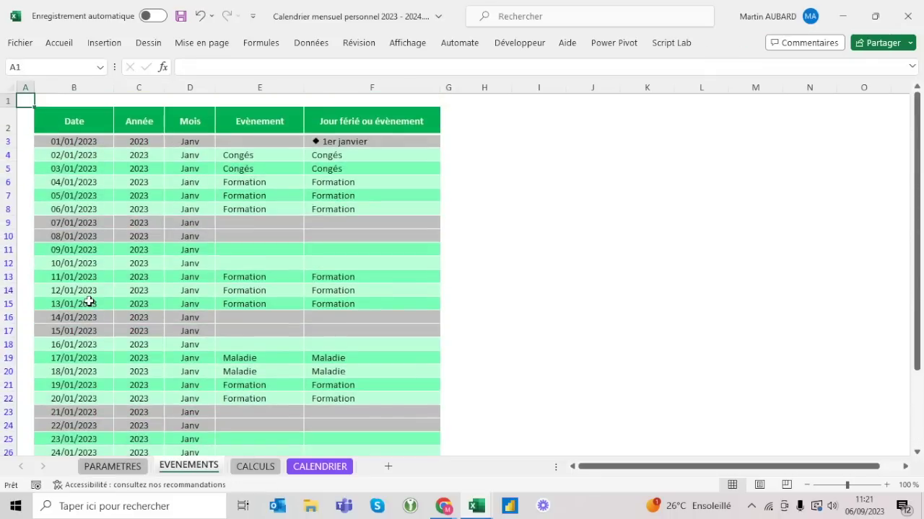
pyautogui.press('Right')
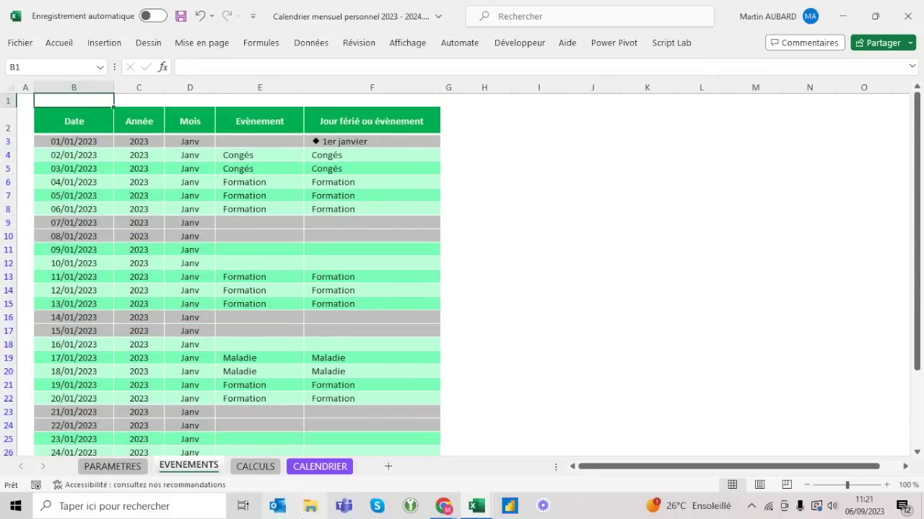
# - Clear the Année and Mois slicer filters on the CALENDRIER dashboard
pyautogui.click(326, 467)
pyautogui.click(146, 181)
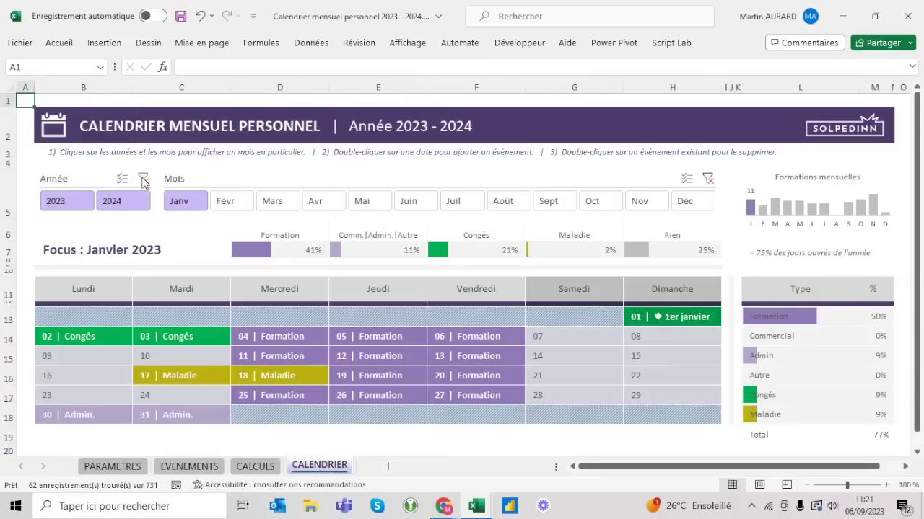
pyautogui.click(708, 181)
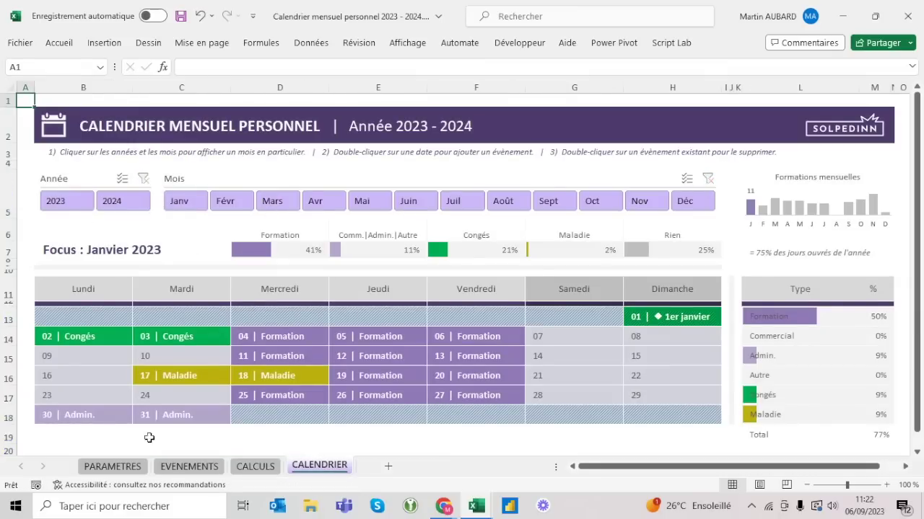
# - Confirm the EVENEMENTS date column ends at 31/12/2024, then return to CALENDRIER
pyautogui.click(200, 466)
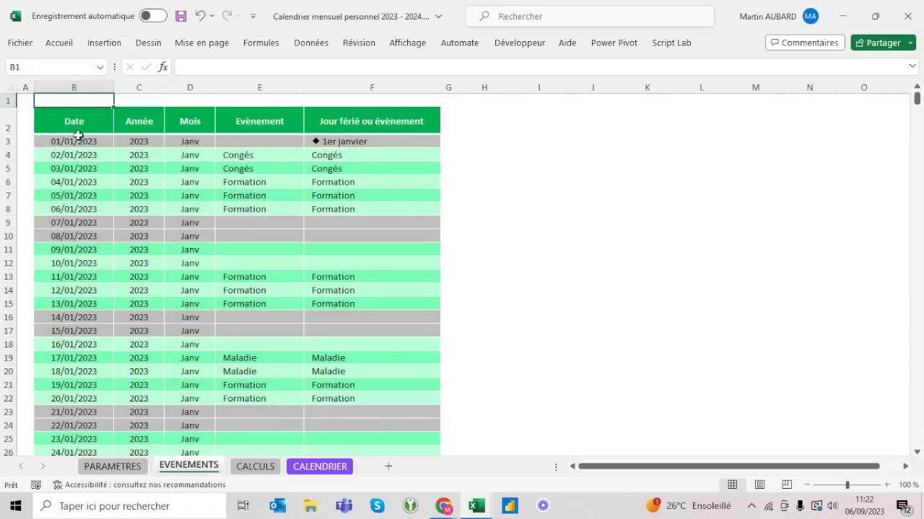
pyautogui.click(72, 124)
pyautogui.press('Left')
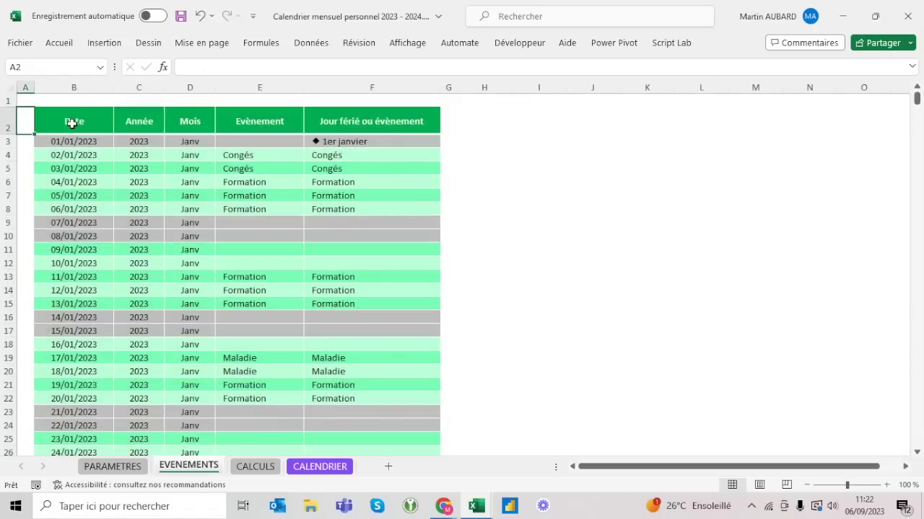
pyautogui.press('Right')
pyautogui.press('Down')
pyautogui.hotkey('ctrl', 'Down')
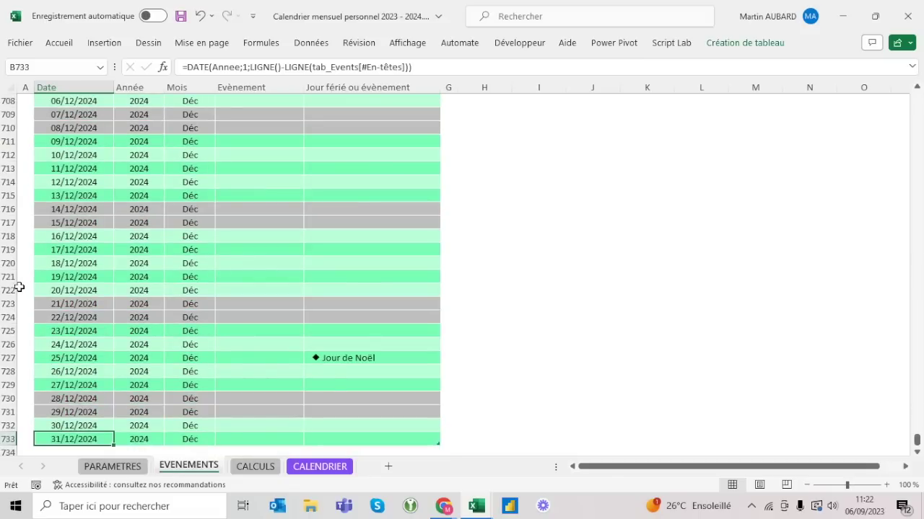
pyautogui.click(27, 281)
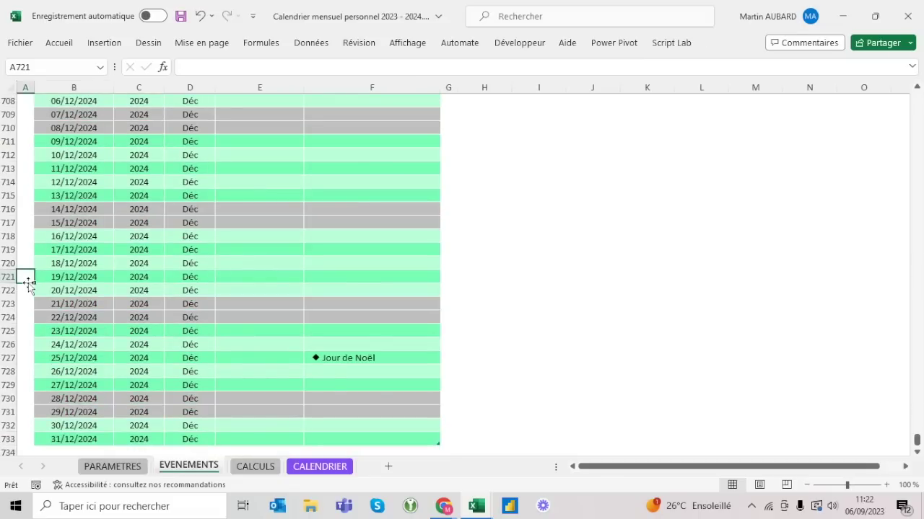
pyautogui.hotkey('ctrl', 'Home')
pyautogui.press('Right')
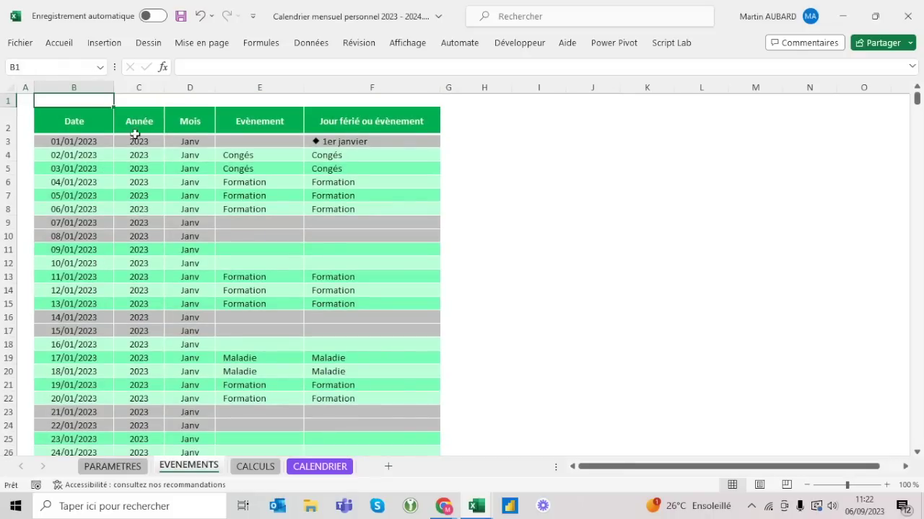
pyautogui.click(319, 466)
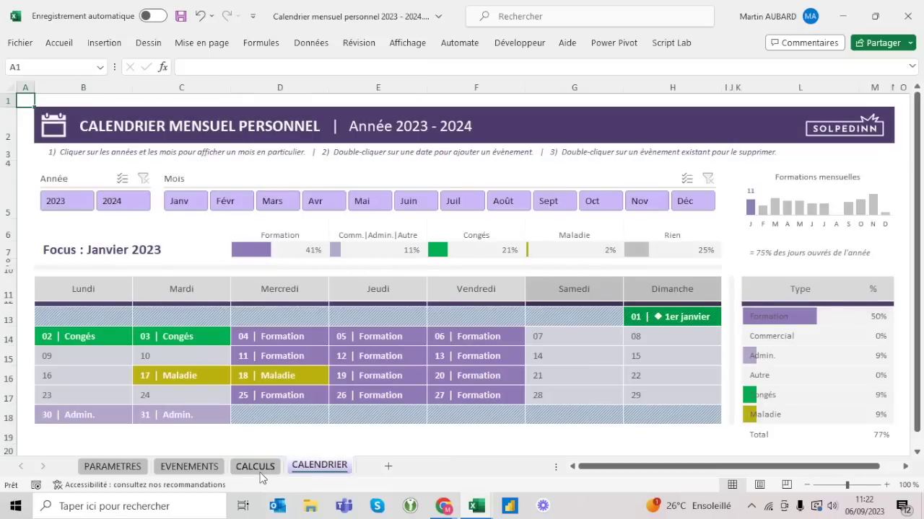
# - Glance at EVENEMENTS, then select Mai in the CALENDRIER Mois slicer
pyautogui.click(189, 467)
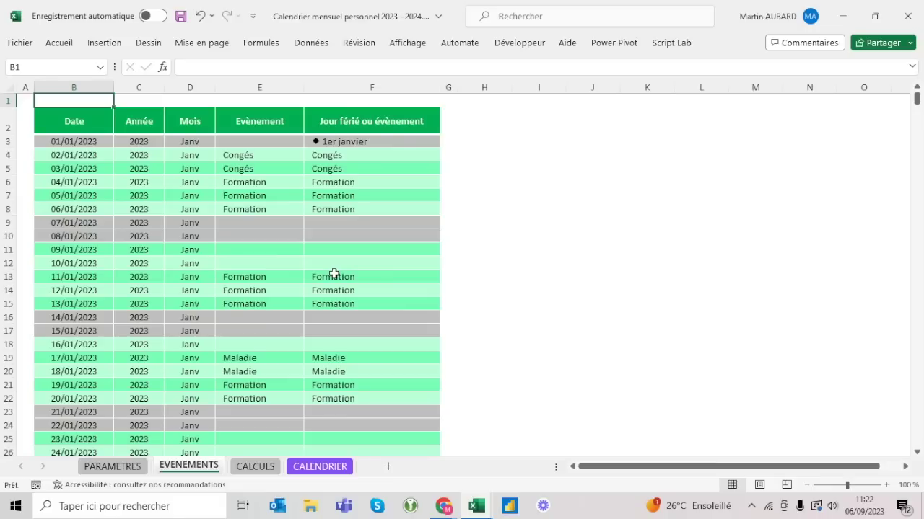
pyautogui.click(330, 468)
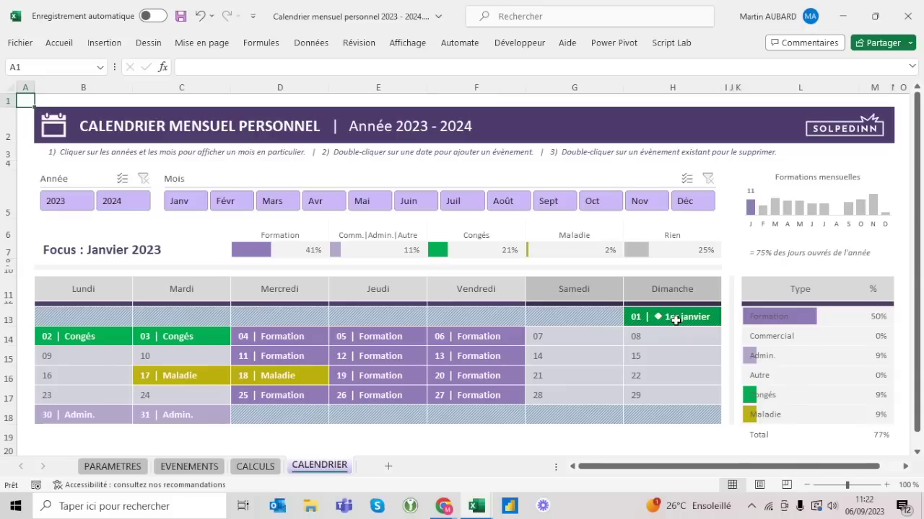
pyautogui.click(375, 206)
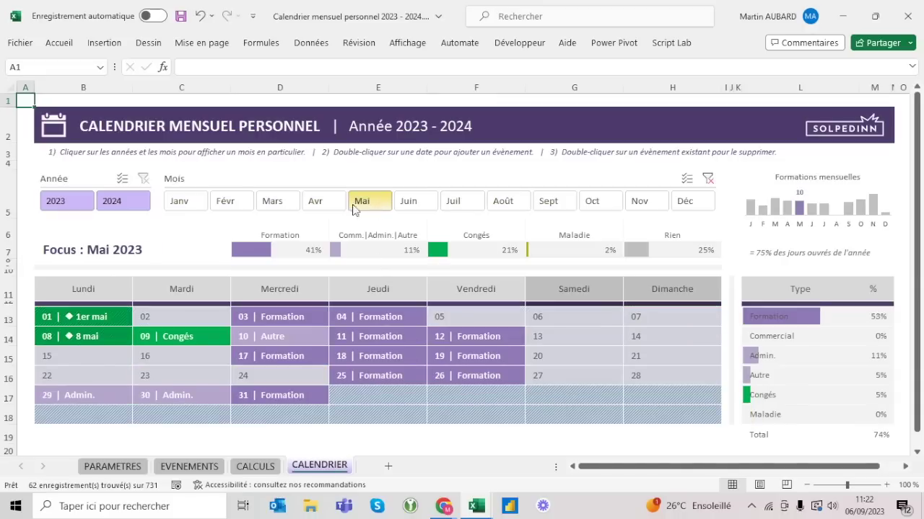
# - Filter the Année slicer to 2023 and open the CALCULS sheet
pyautogui.click(87, 202)
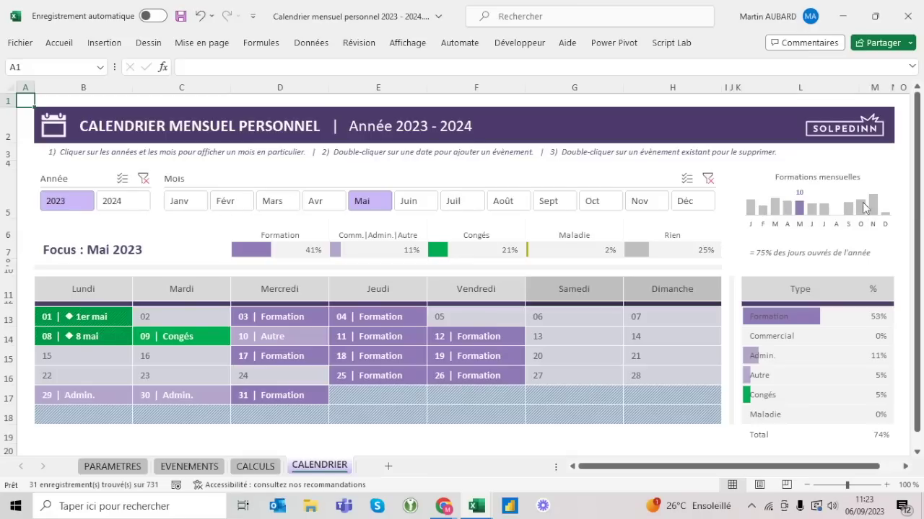
pyautogui.click(255, 466)
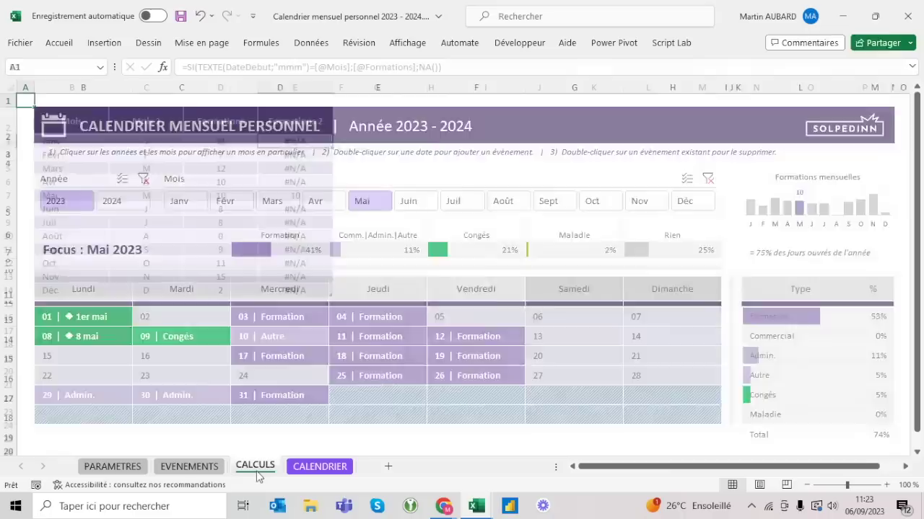
# - Select cell D17 below the Formations table, then return to CALENDRIER
pyautogui.click(217, 326)
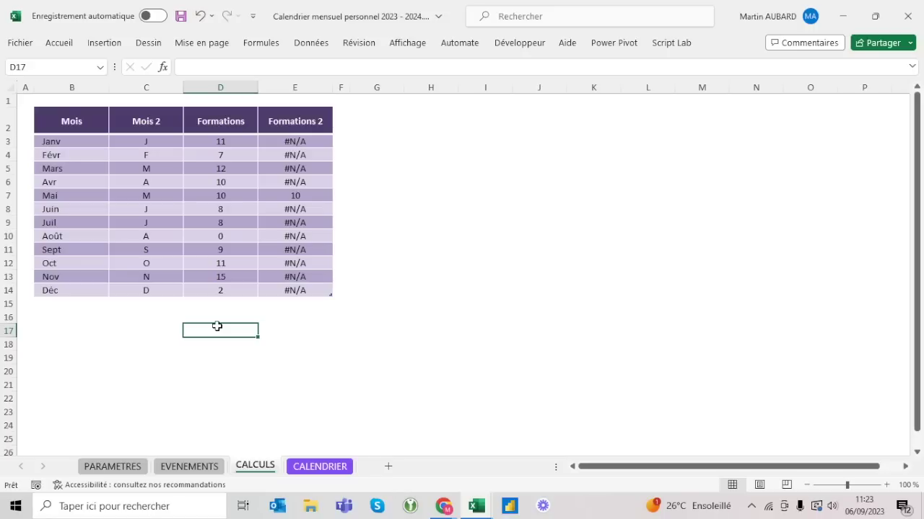
pyautogui.click(317, 466)
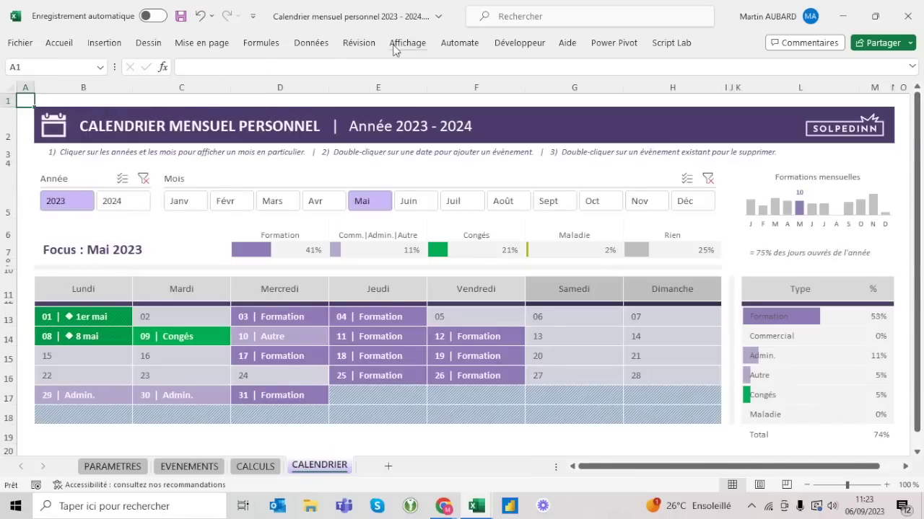
pyautogui.click(277, 48)
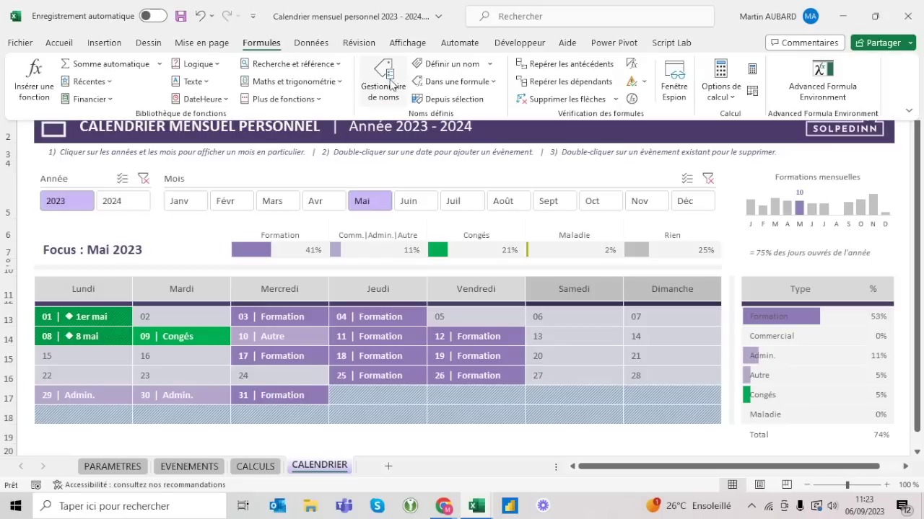
pyautogui.click(384, 79)
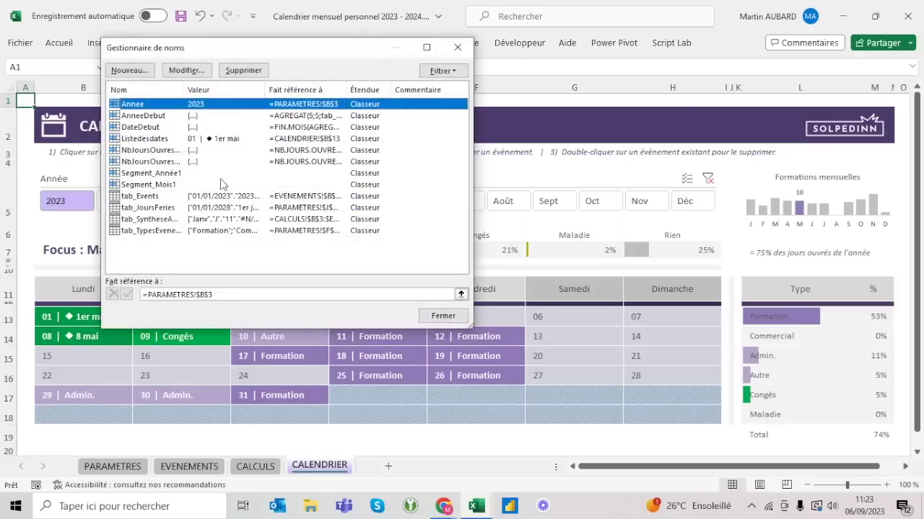
pyautogui.click(144, 175)
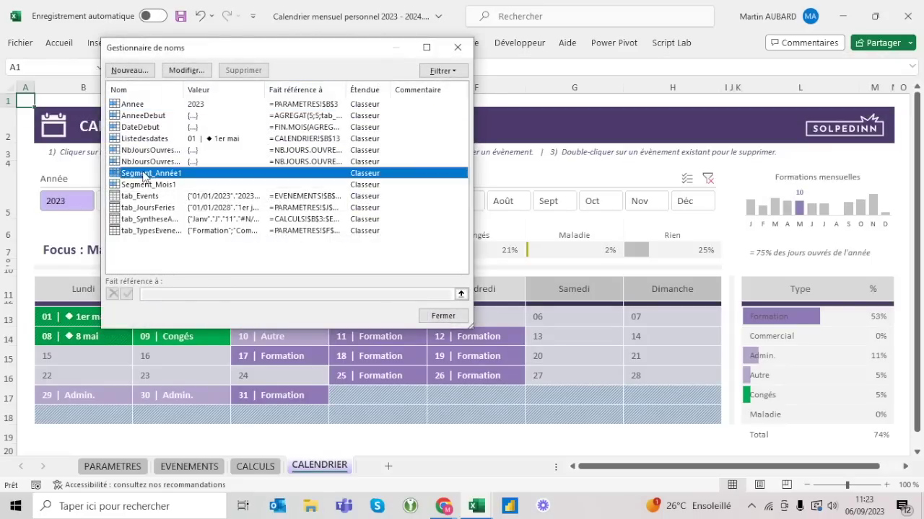
pyautogui.keyDown('shift'); pyautogui.click(148, 231); pyautogui.keyUp('shift')
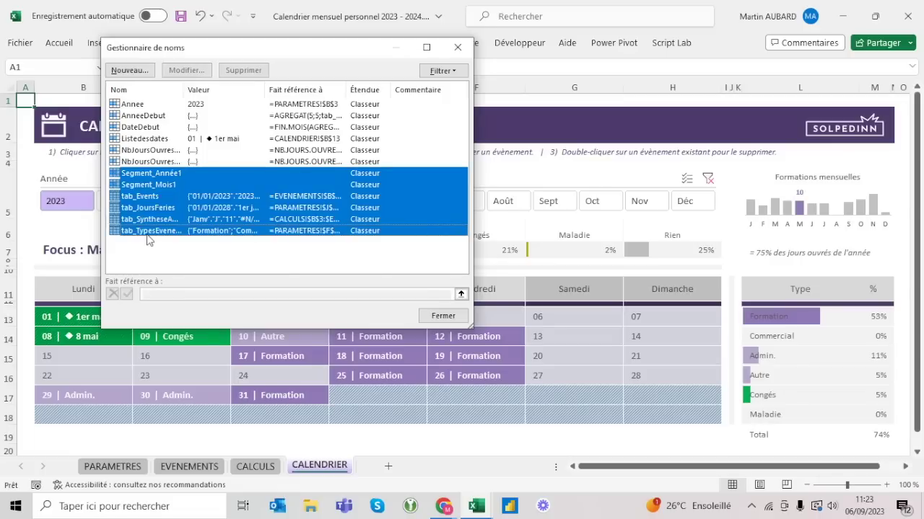
pyautogui.click(159, 107)
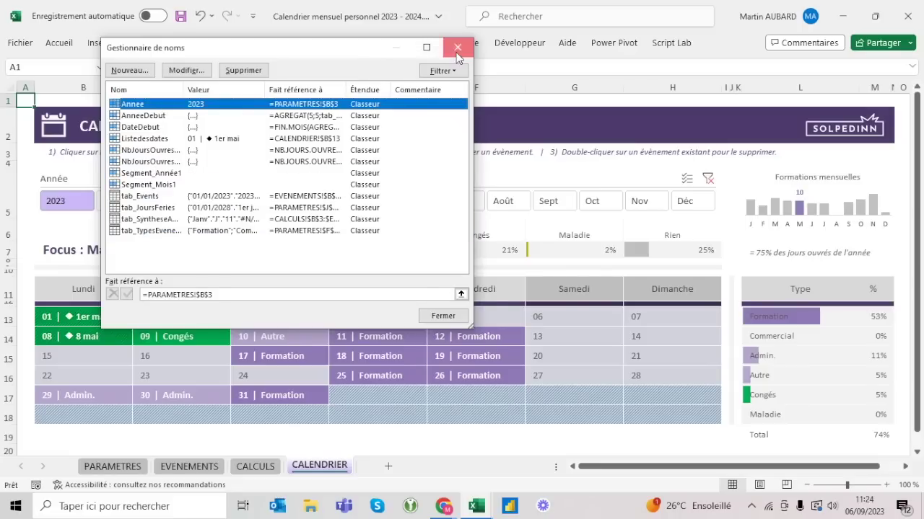
pyautogui.click(458, 47)
pyautogui.click(609, 251)
pyautogui.click(368, 66)
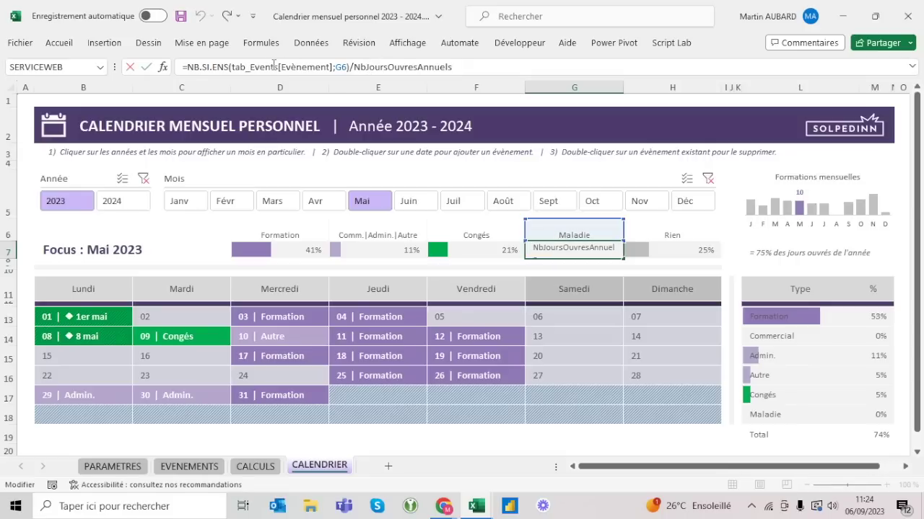
# - Inspect NbJoursOuvresAnnuels in the G7 formula without changing it
pyautogui.press('Escape')
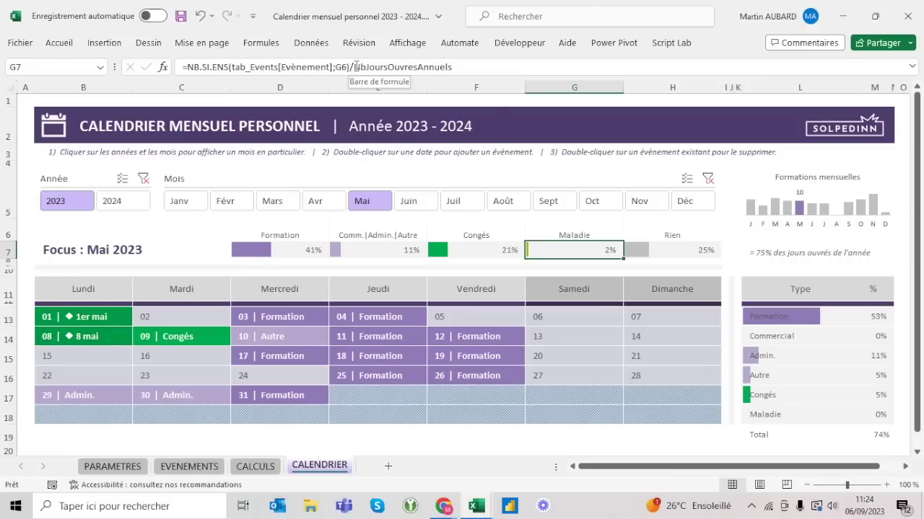
pyautogui.moveTo(357, 67); pyautogui.dragTo(452, 66)
pyautogui.press('Escape')
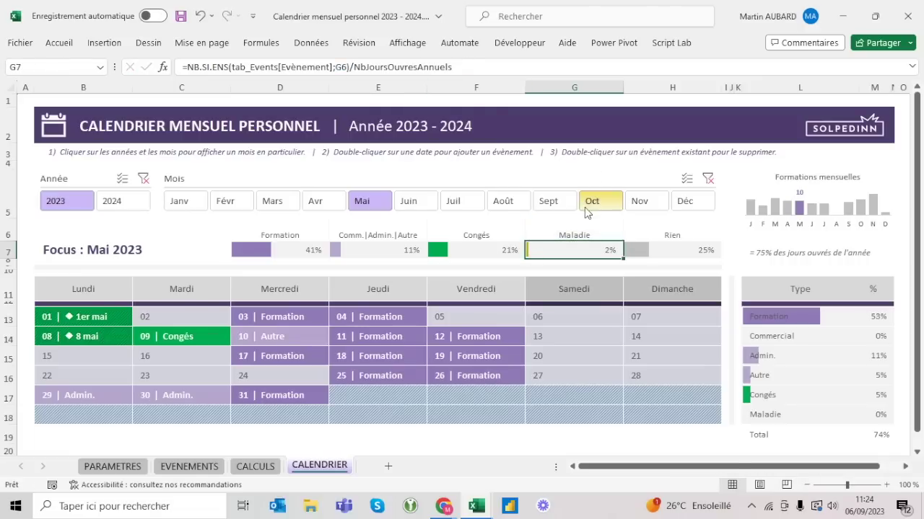
pyautogui.moveTo(452, 67); pyautogui.dragTo(355, 67)
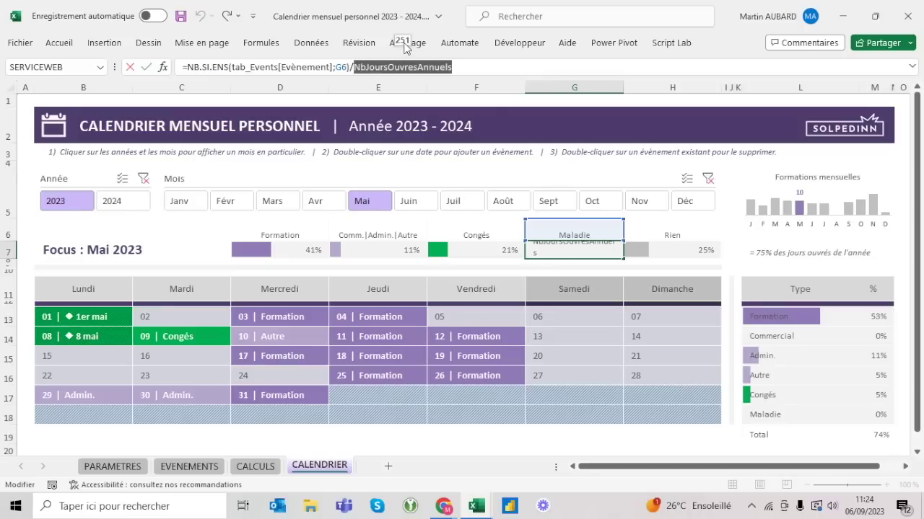
pyautogui.press('Escape')
# - Filter the calendar to 2024 and open the VBA editor from Développeur
pyautogui.click(124, 201)
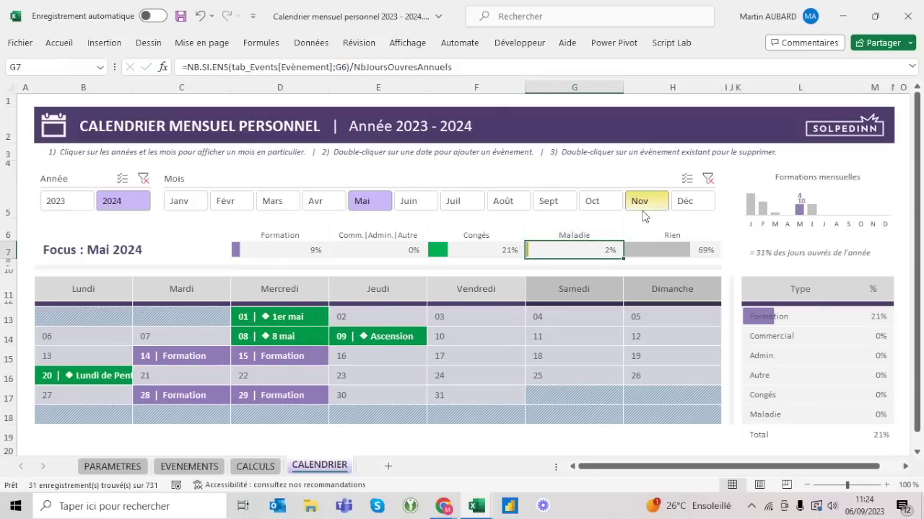
pyautogui.moveTo(452, 67); pyautogui.dragTo(353, 72)
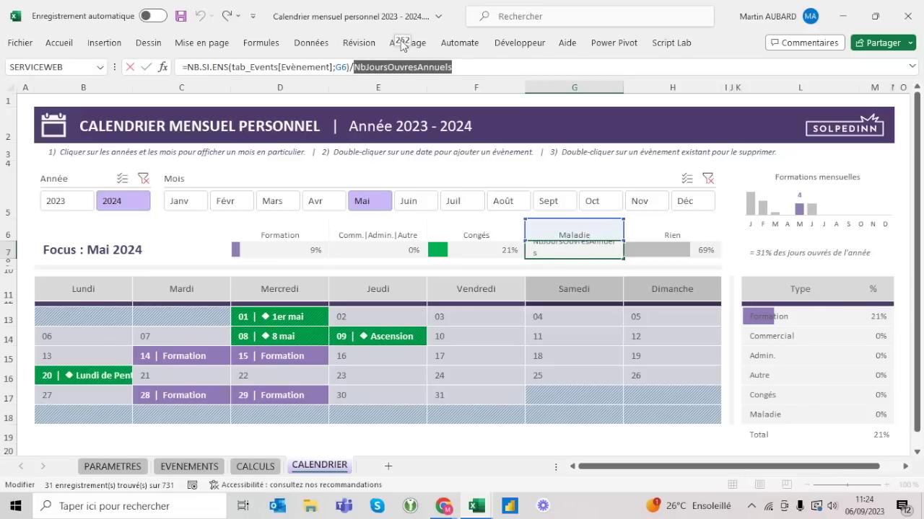
pyautogui.press('Escape')
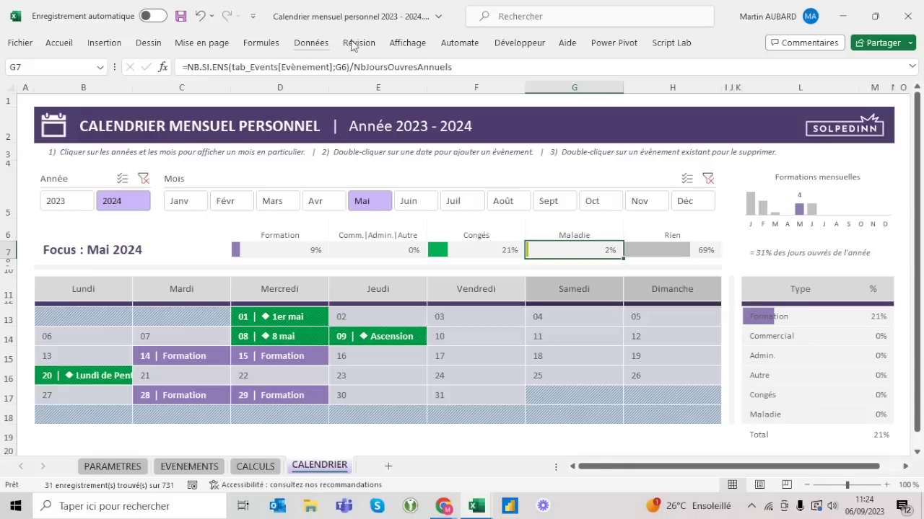
pyautogui.click(512, 49)
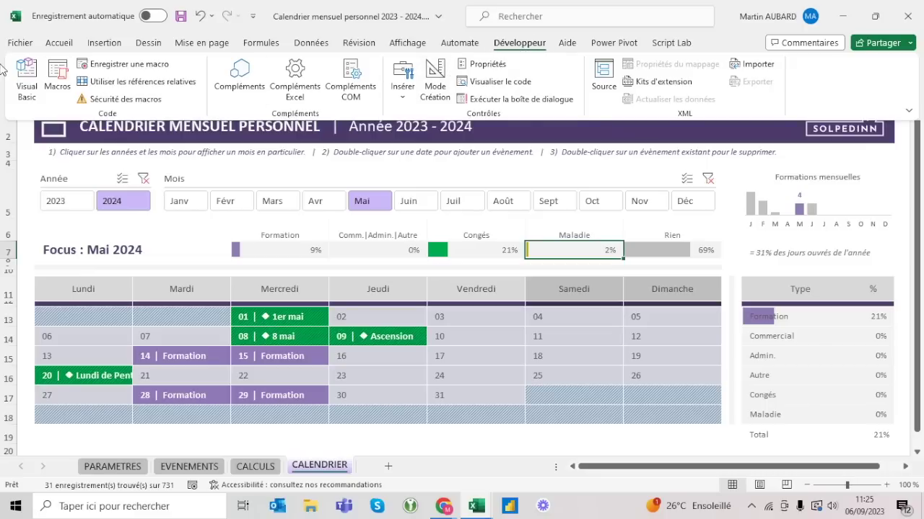
pyautogui.click(22, 85)
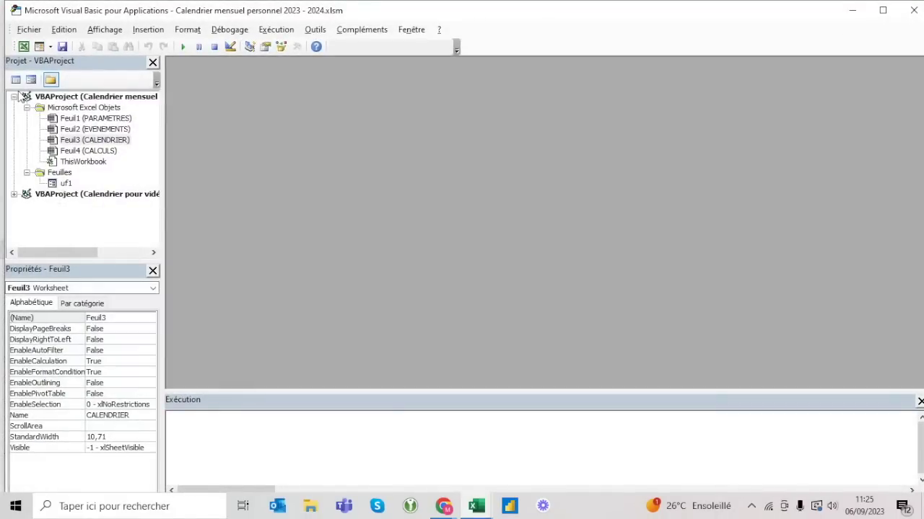
# - View the uf1 form, its ComboBox code and Feuil3's Worksheet_BeforeDoubleClick, then close VBA
pyautogui.doubleClick(66, 184)
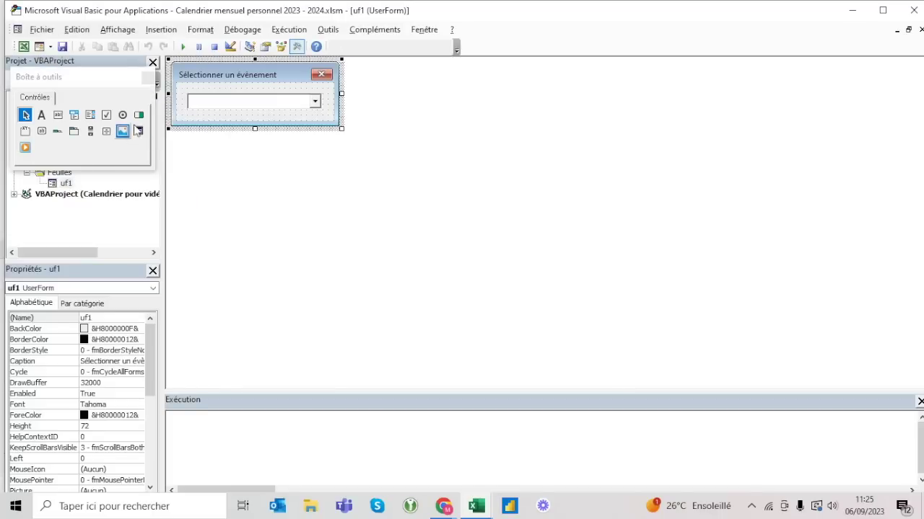
pyautogui.doubleClick(299, 107)
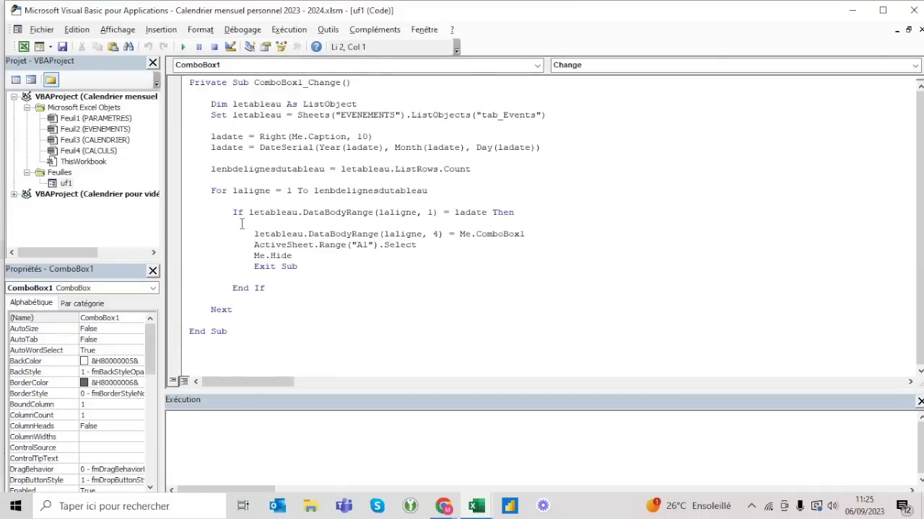
pyautogui.doubleClick(112, 141)
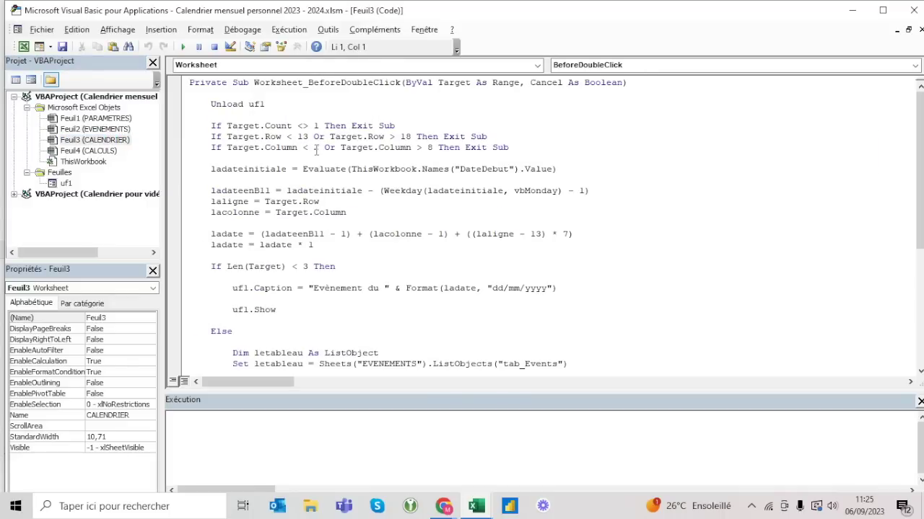
pyautogui.moveTo(253, 83); pyautogui.dragTo(402, 83)
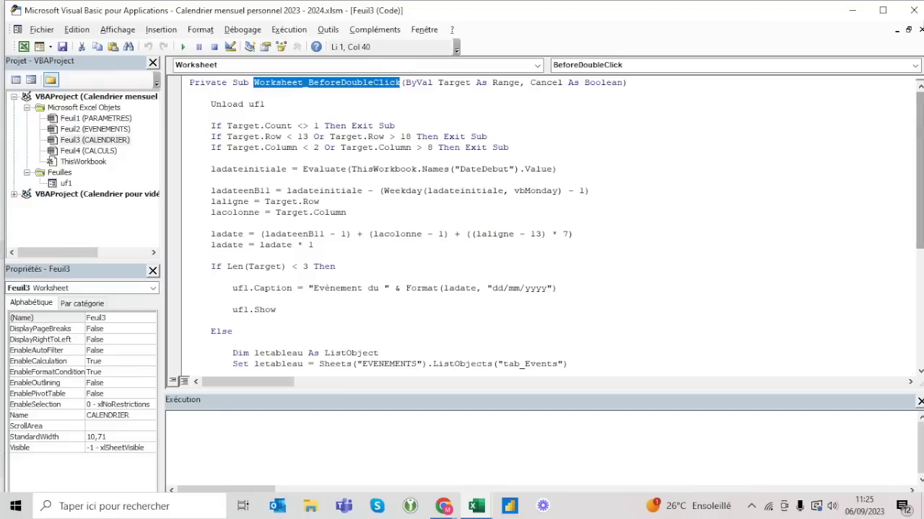
pyautogui.click(913, 10)
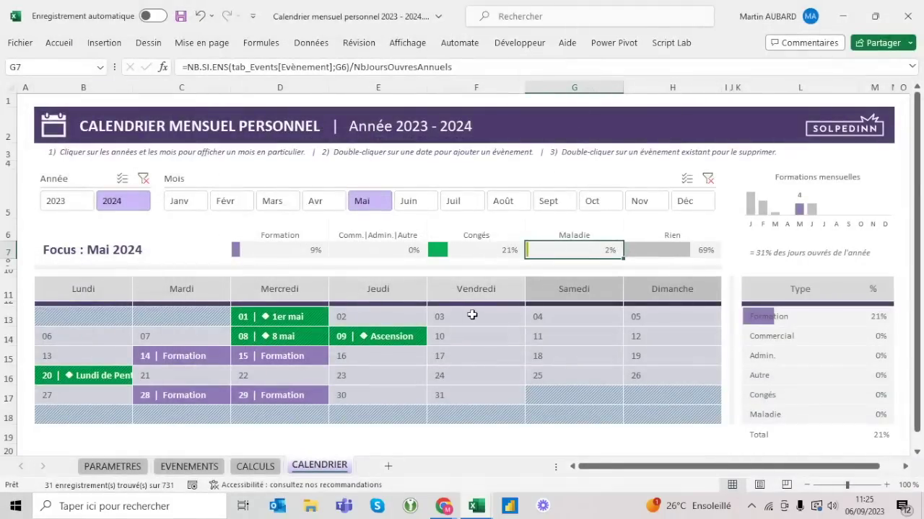
pyautogui.click(77, 334)
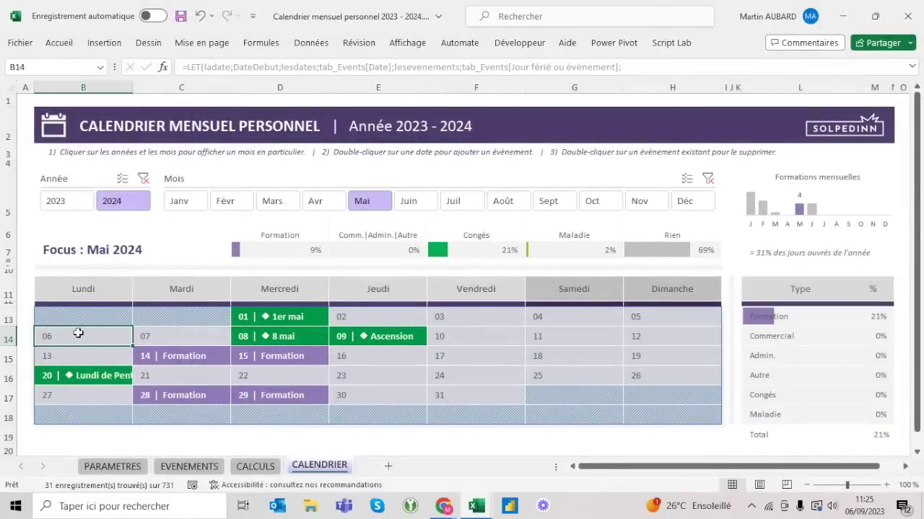
pyautogui.doubleClick(85, 334)
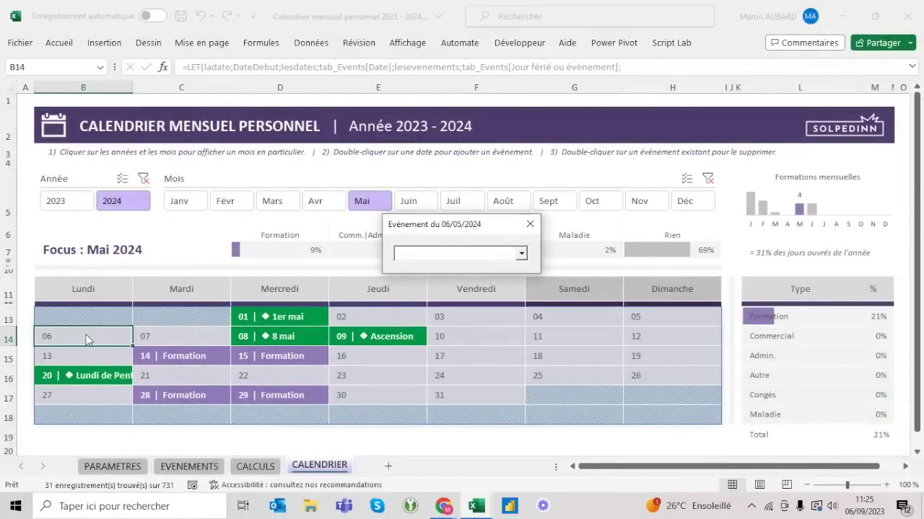
pyautogui.click(521, 253)
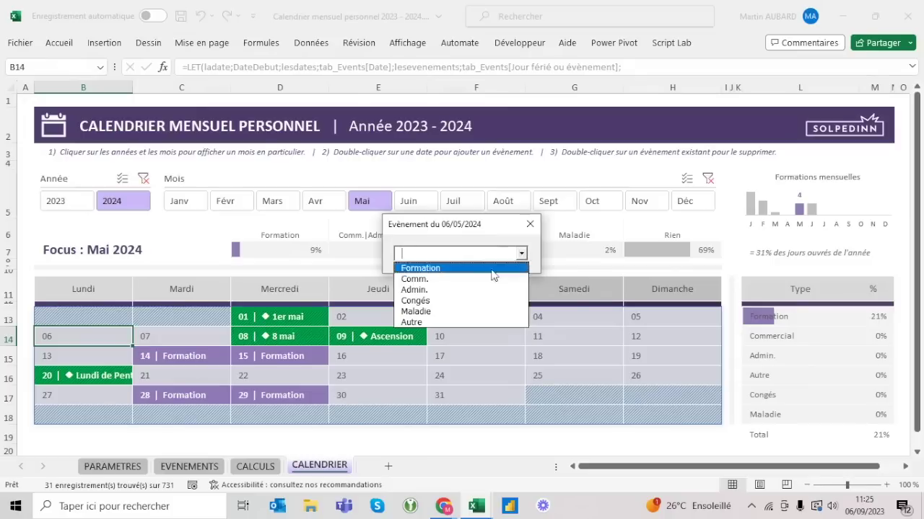
pyautogui.click(447, 290)
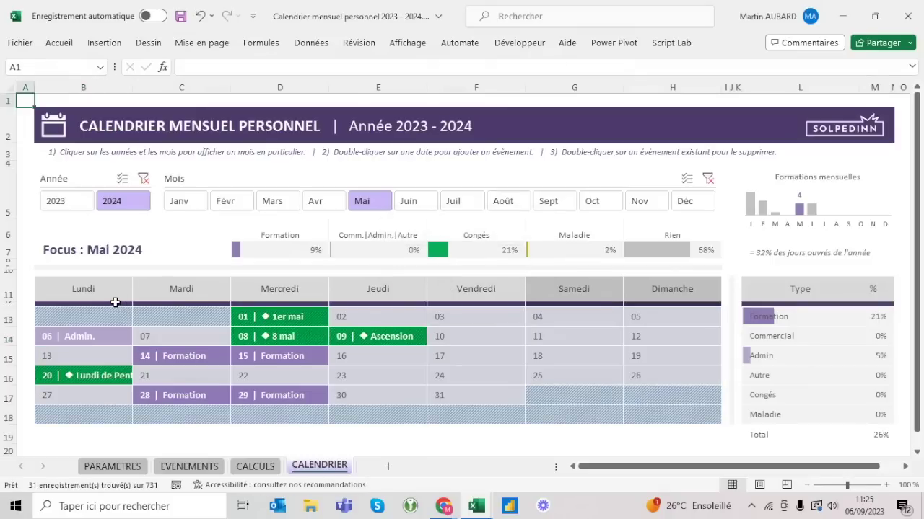
pyautogui.doubleClick(84, 336)
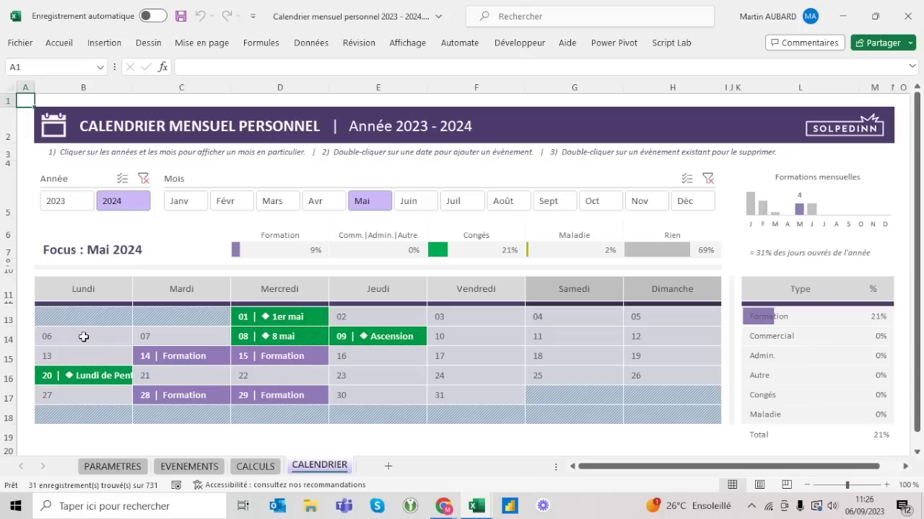
pyautogui.click(58, 202)
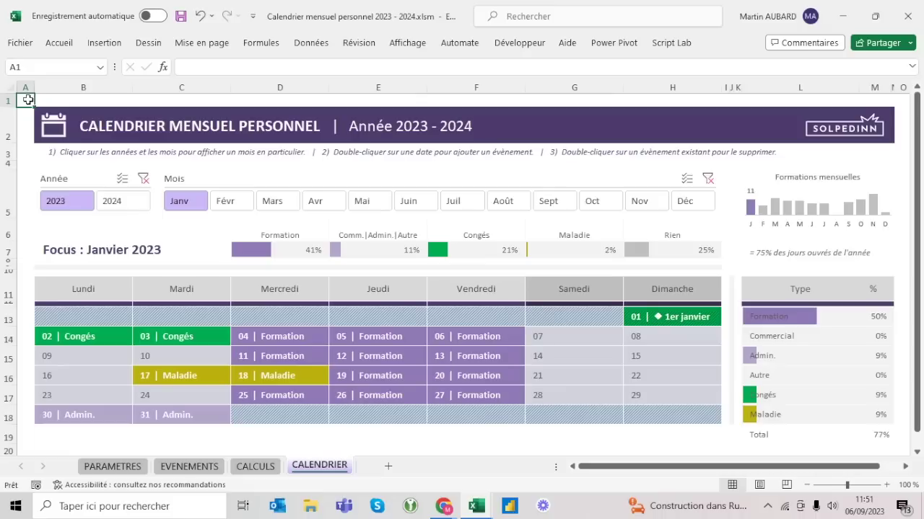
# - Switch to the blank workbook and rename its first sheet PARAMETRES
pyautogui.click(122, 467)
pyautogui.hotkey('alt', 'Tab')
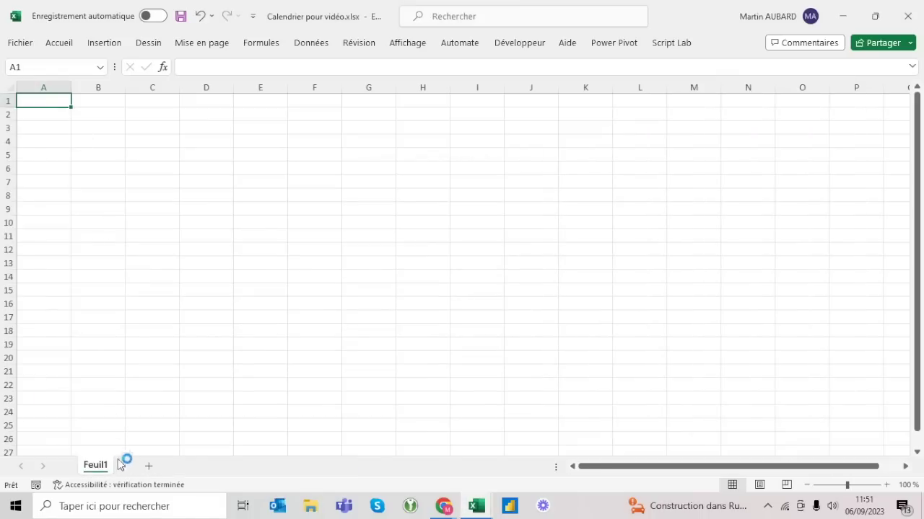
pyautogui.doubleClick(104, 467)
pyautogui.write('PARAMETRES')
pyautogui.press('Return')
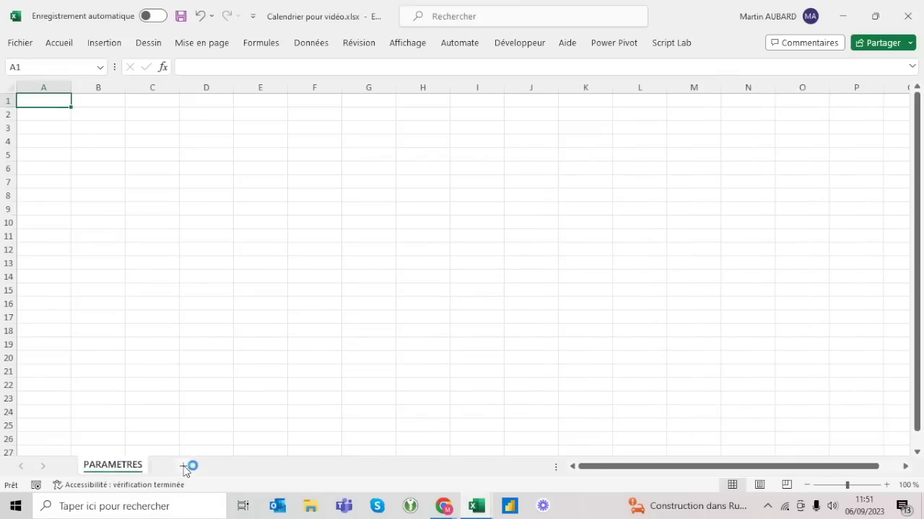
# - Add a second sheet, first naming it EVENEMENTS, then renaming it PLANIFICATION
pyautogui.click(183, 467)
pyautogui.doubleClick(177, 465)
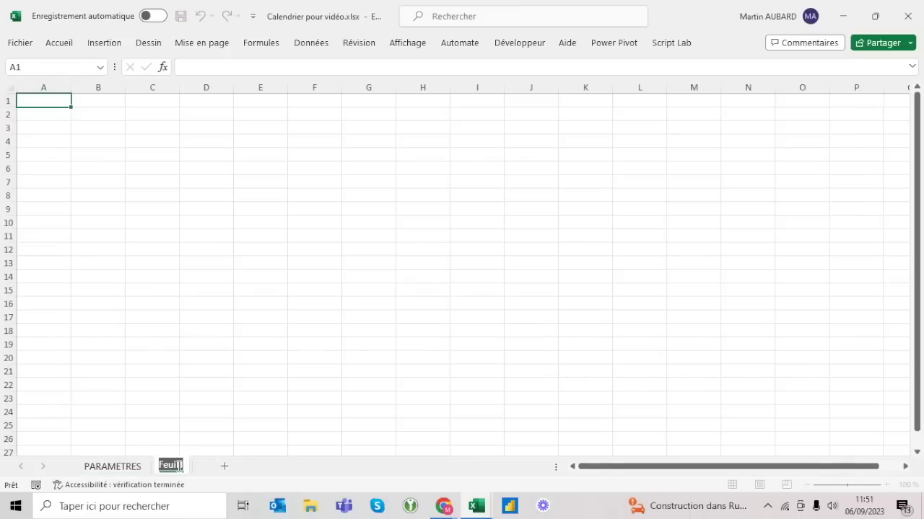
pyautogui.write('EVENEMENTS')
pyautogui.press('Return')
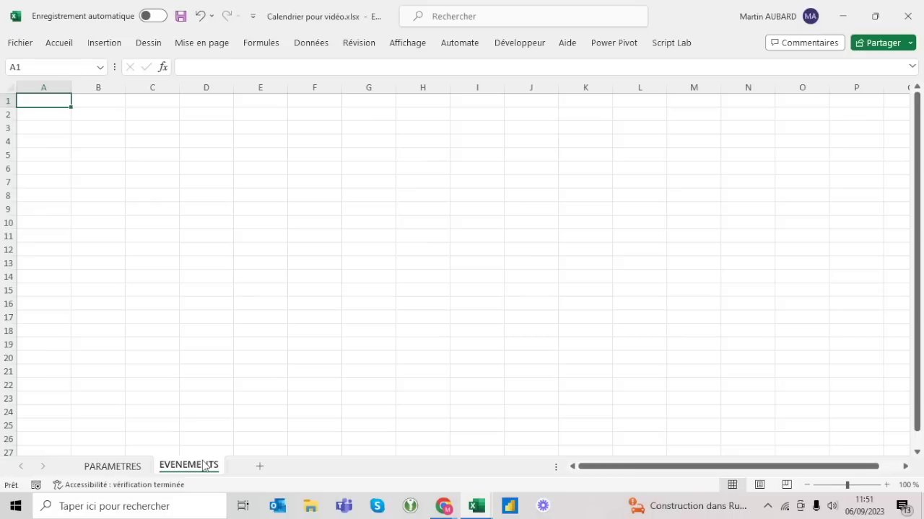
pyautogui.doubleClick(193, 469)
pyautogui.write('PLANIFICATION')
pyautogui.press('Return')
# - Add the CALCULS and CALENDRIER sheets, then return to PARAMETRES
pyautogui.click(267, 466)
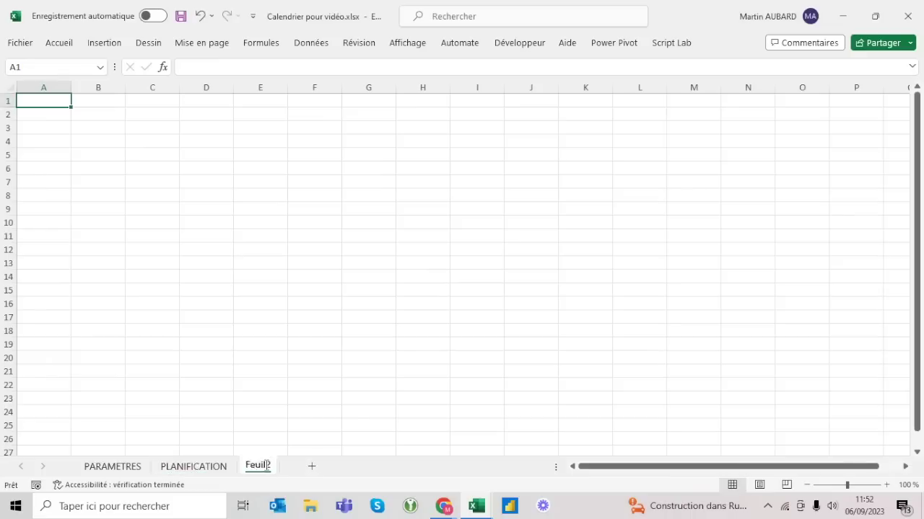
pyautogui.doubleClick(265, 465)
pyautogui.write('CALCULS')
pyautogui.press('Return')
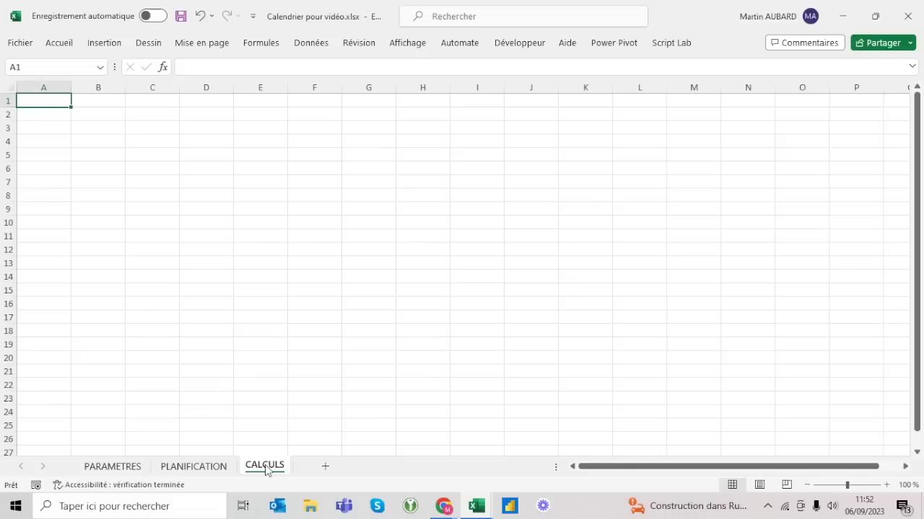
pyautogui.click(325, 466)
pyautogui.doubleClick(321, 467)
pyautogui.write('VALENDRIER')
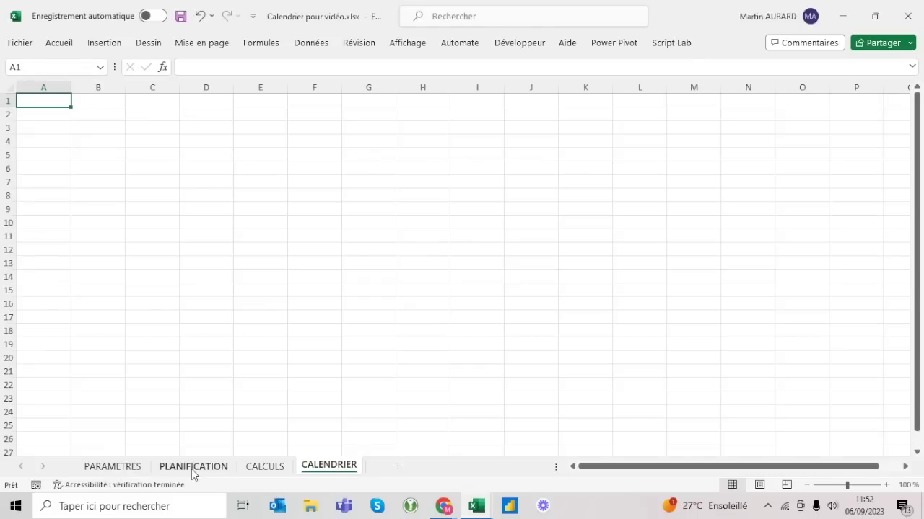
pyautogui.click(128, 469)
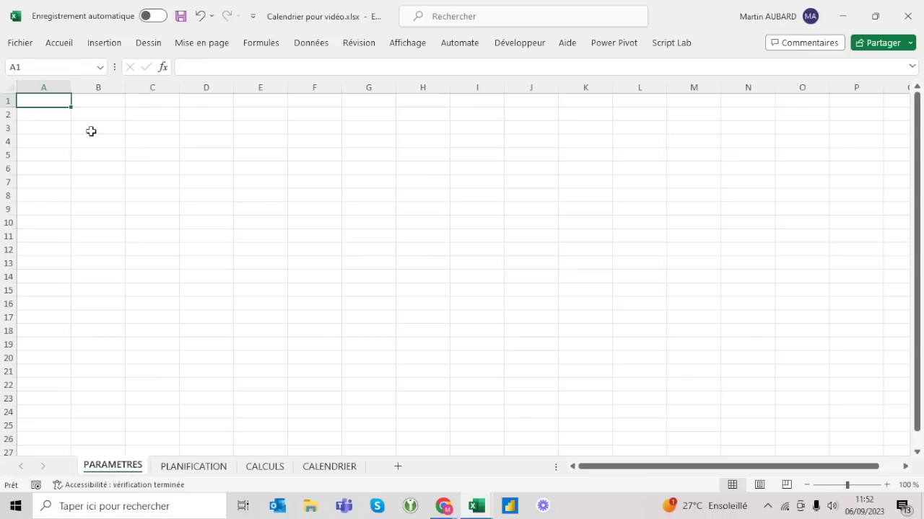
# - Enter the label Année in B2 and the year 2023 in B3
pyautogui.click(91, 131)
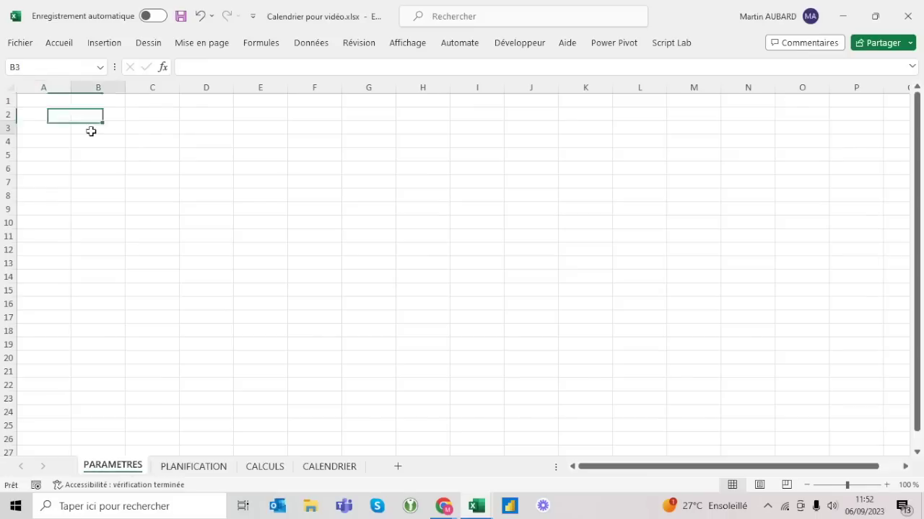
pyautogui.click(91, 113)
pyautogui.write('Année')
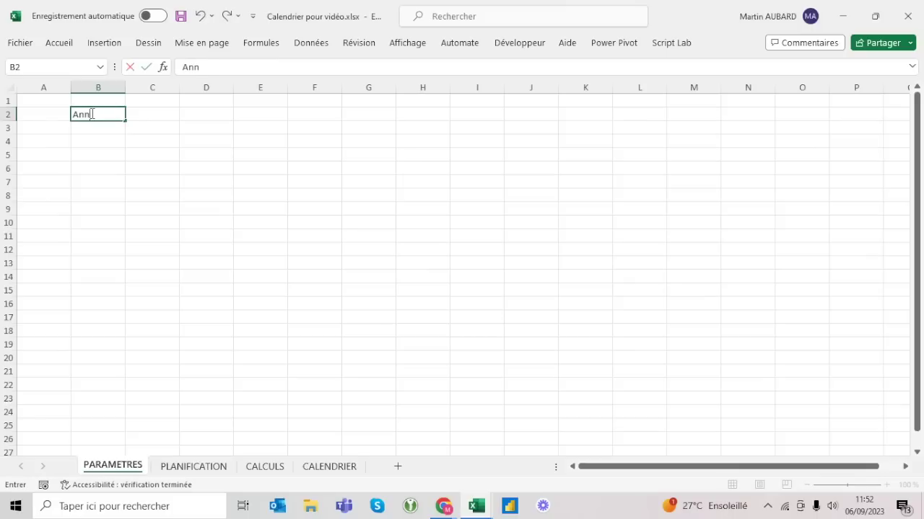
pyautogui.press('Return')
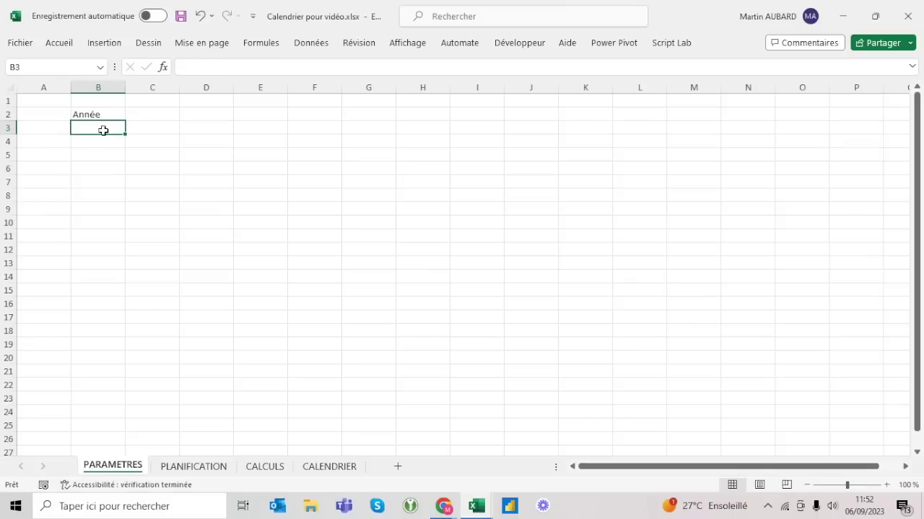
pyautogui.write('2023')
pyautogui.press('Return')
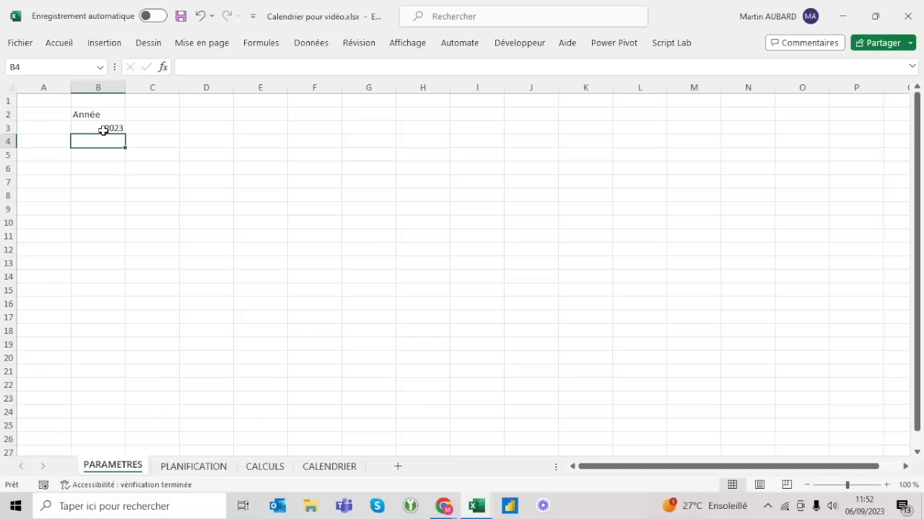
# - Pin the ribbon and name cell B3 'Annee' via the Name Box
pyautogui.click(100, 127)
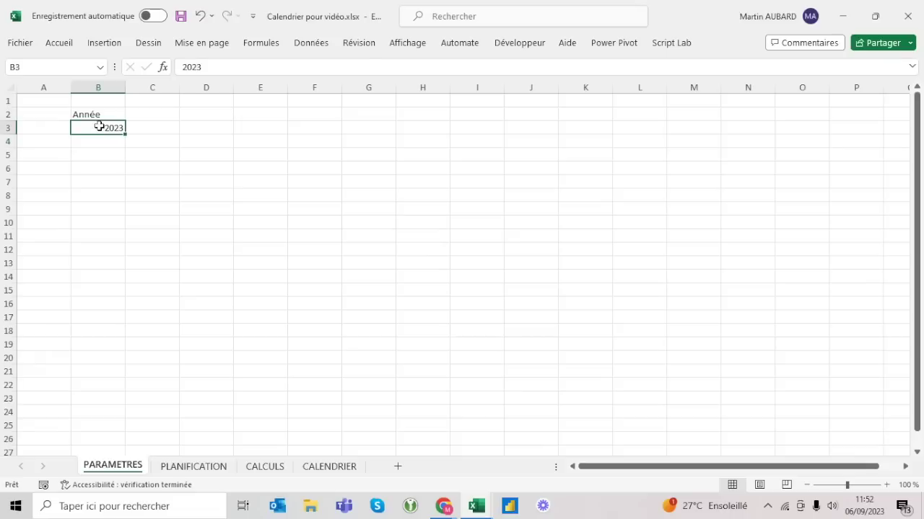
pyautogui.click(99, 115)
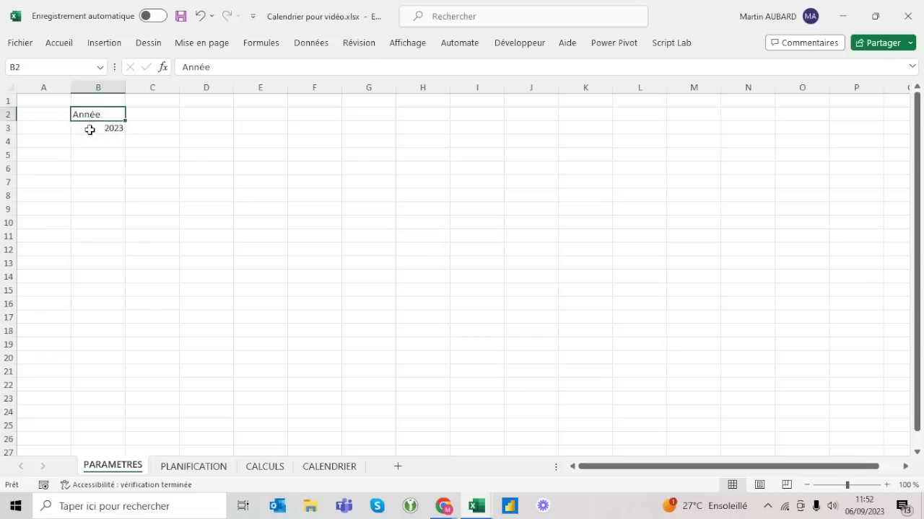
pyautogui.click(89, 129)
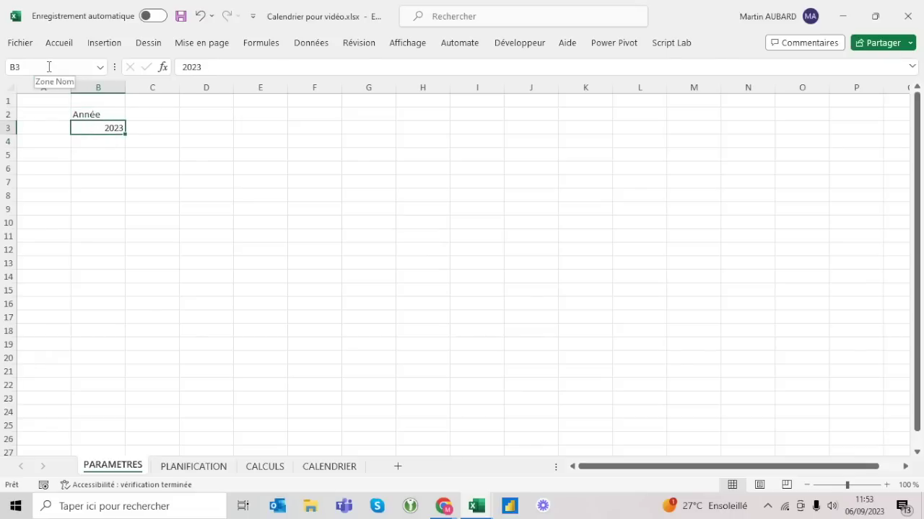
pyautogui.click(61, 44)
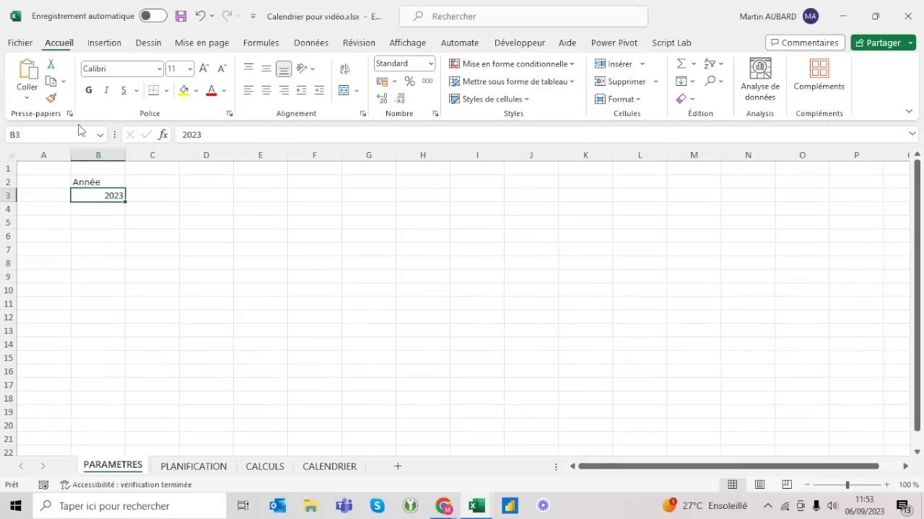
pyautogui.click(53, 133)
pyautogui.write('Année')
pyautogui.press('BackSpace')
pyautogui.press('BackSpace')
pyautogui.write('ee')
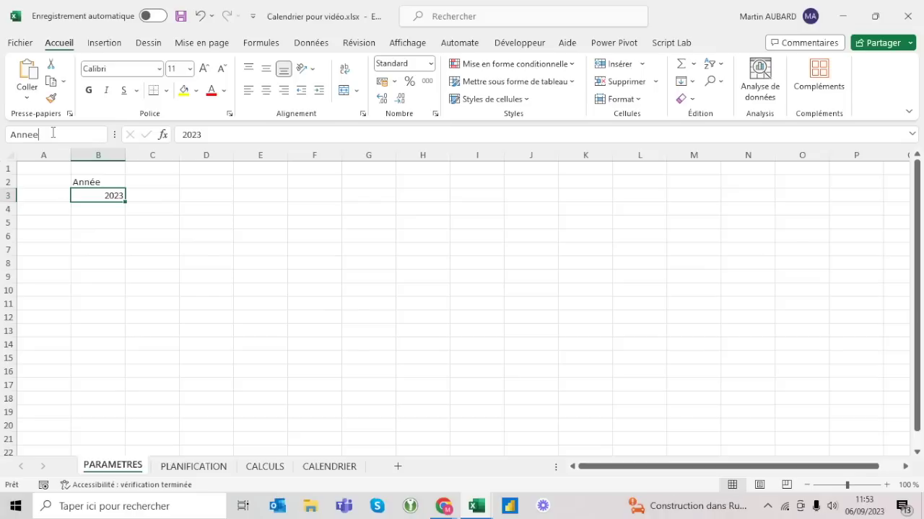
pyautogui.press('Return')
pyautogui.click(153, 195)
pyautogui.click(106, 194)
pyautogui.click(275, 190)
pyautogui.write('=anne')
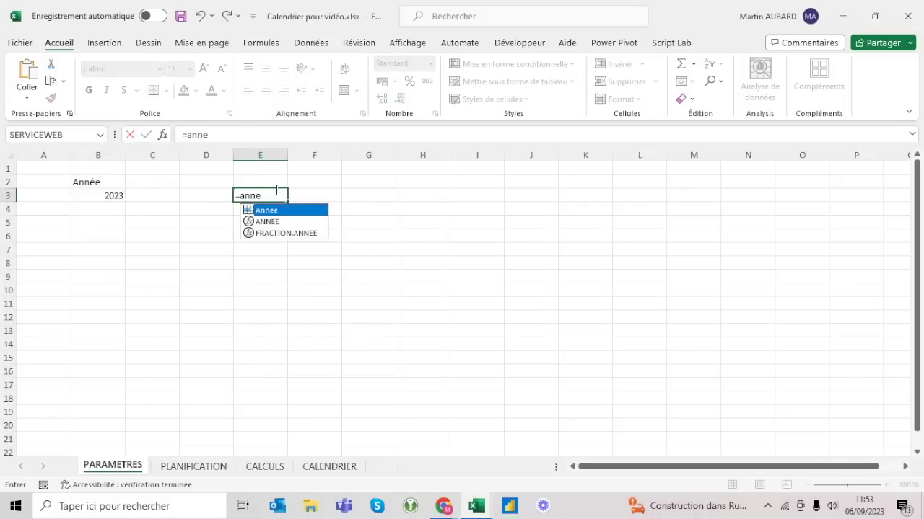
pyautogui.press('Down')
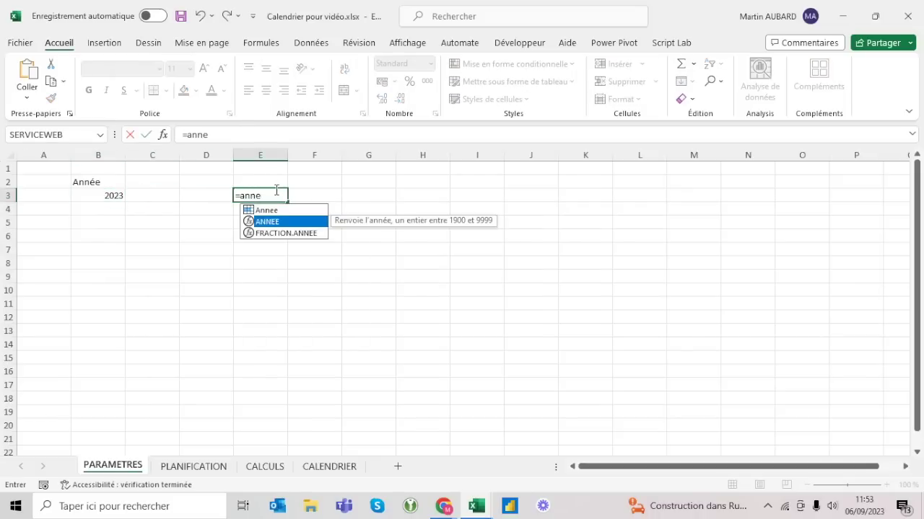
pyautogui.press('Tab')
pyautogui.press('BackSpace')
pyautogui.press('BackSpace')
pyautogui.press('BackSpace')
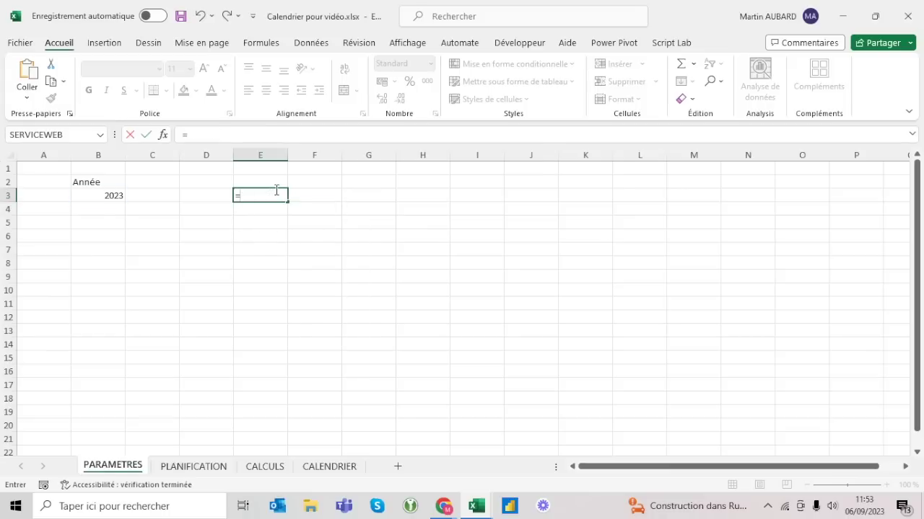
pyautogui.write('an')
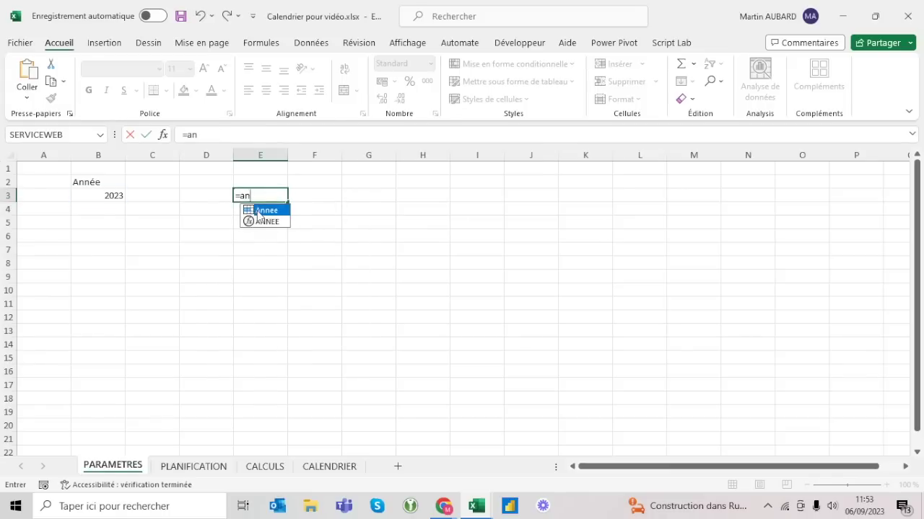
pyautogui.doubleClick(257, 212)
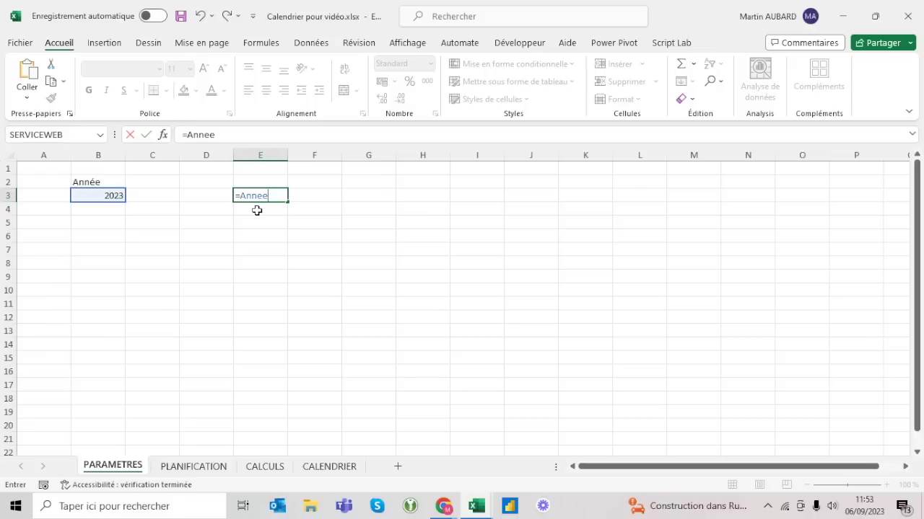
pyautogui.hotkey('ctrl', 'Return')
pyautogui.click(249, 134)
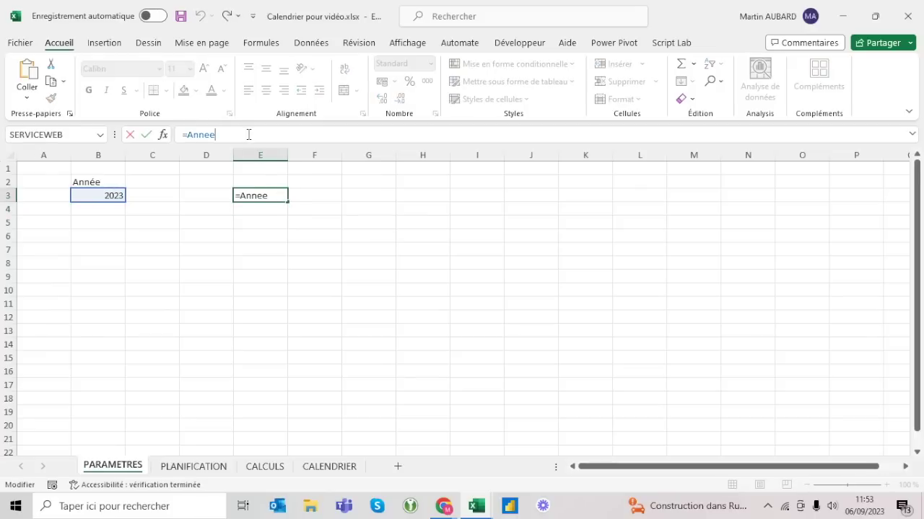
pyautogui.write('+1')
pyautogui.hotkey('ctrl', 'Return')
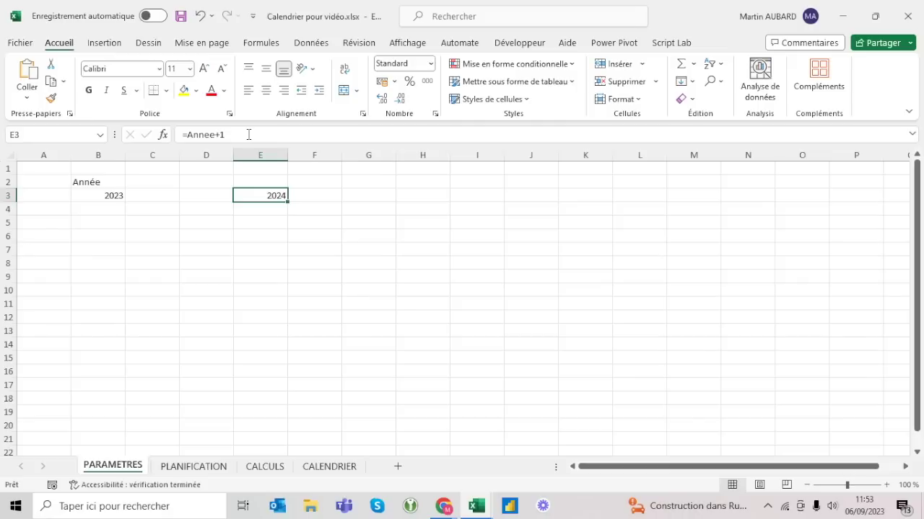
pyautogui.click(101, 195)
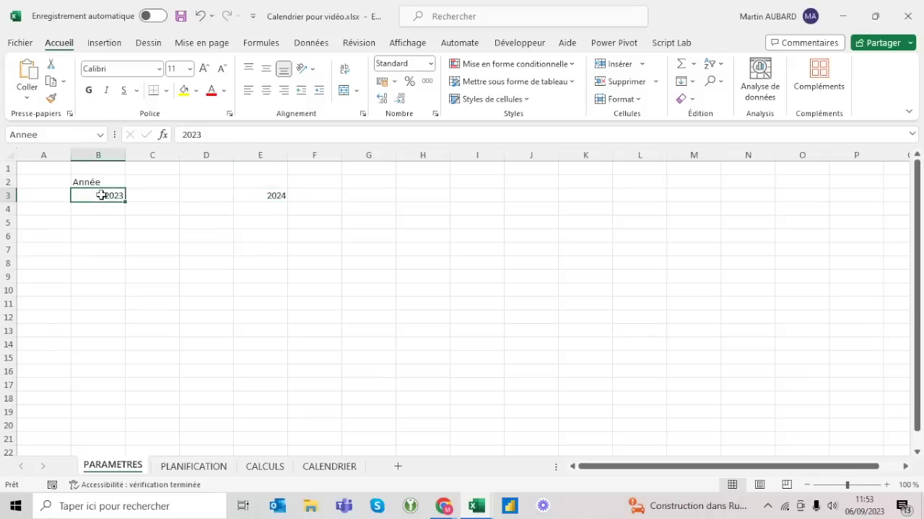
pyautogui.click(280, 182)
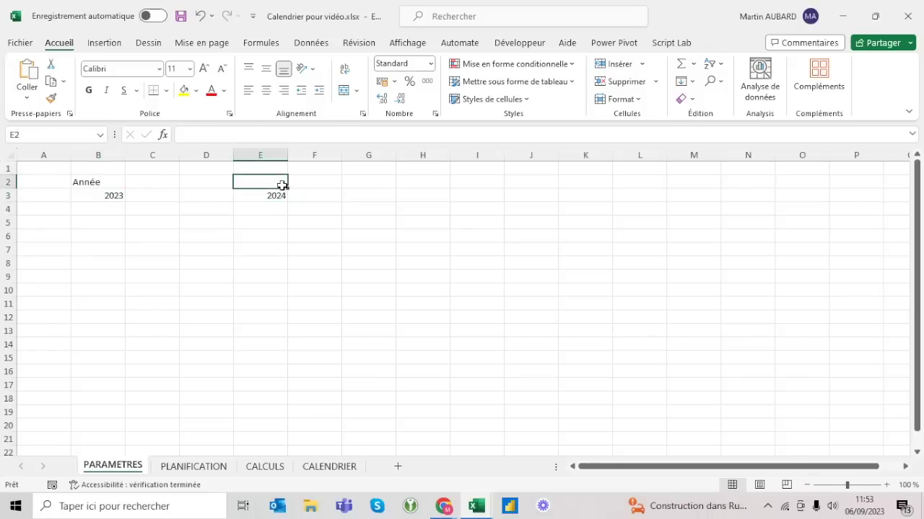
pyautogui.hotkey('ctrl', 'c')
pyautogui.press('Down')
pyautogui.hotkey('ctrl', 'v')
pyautogui.press('Escape')
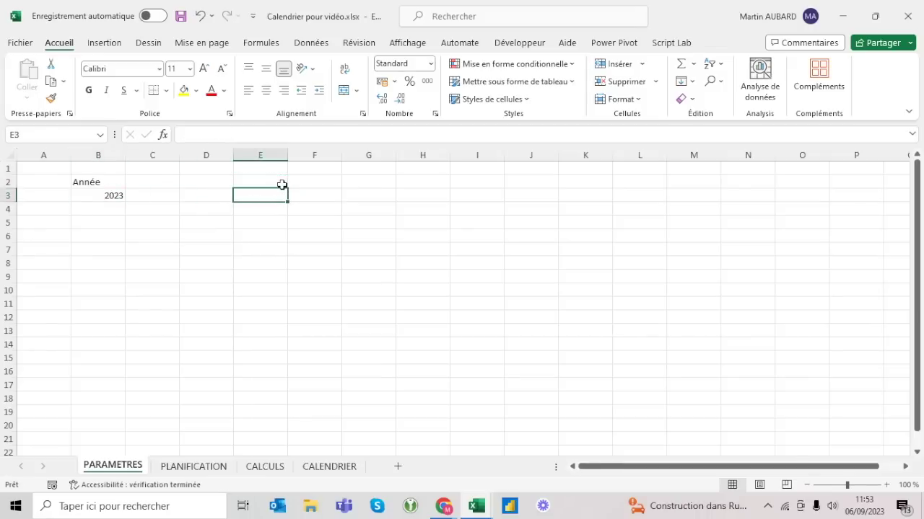
pyautogui.click(263, 155)
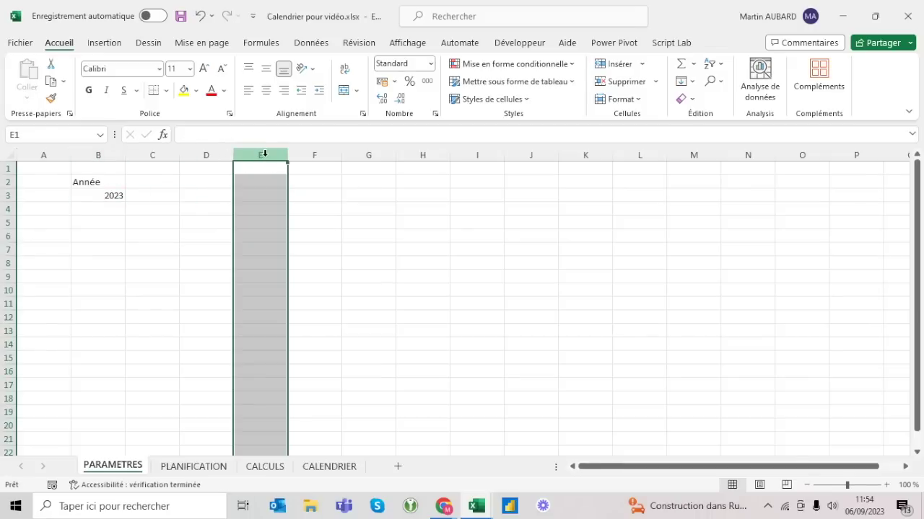
# - Type the heading Evènements in E2 with Formations and Admin below it
pyautogui.click(262, 180)
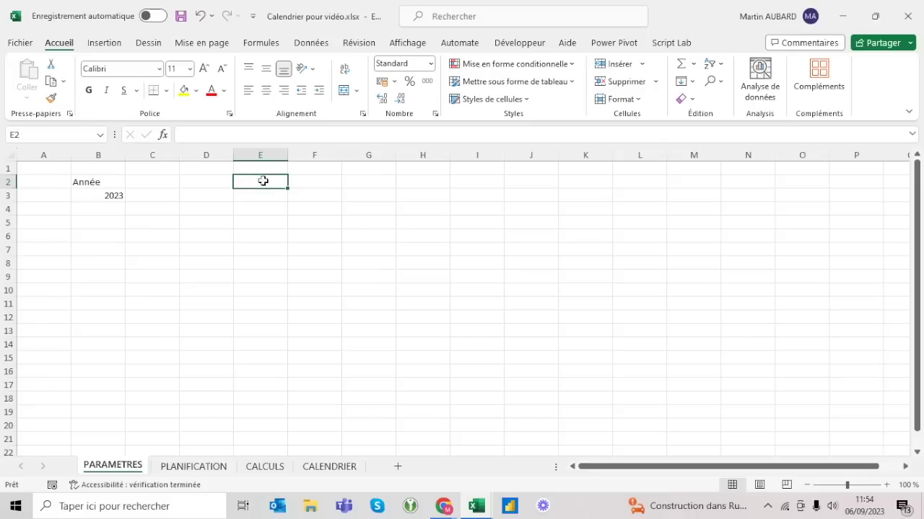
pyautogui.write('E')
pyautogui.write('vènements')
pyautogui.press('Return')
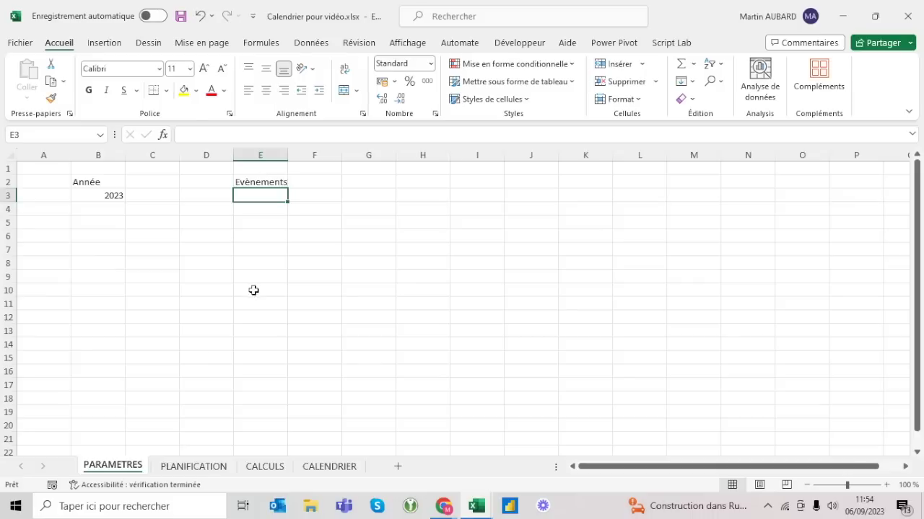
pyautogui.write('Formations')
pyautogui.press('Return')
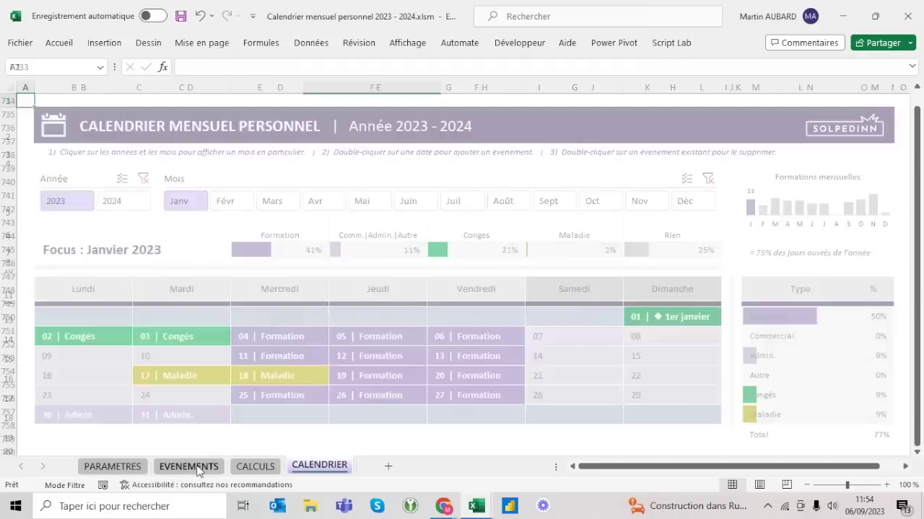
pyautogui.click(128, 469)
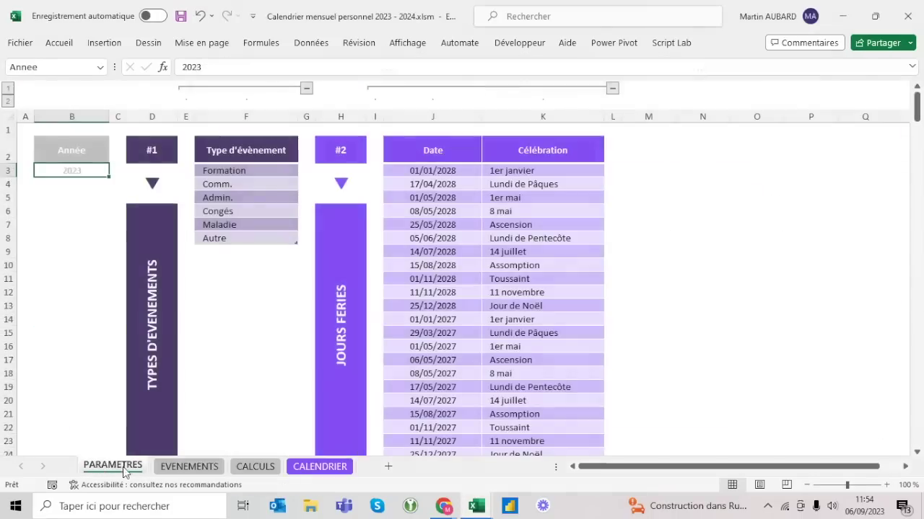
pyautogui.hotkey('alt', 'Tab')
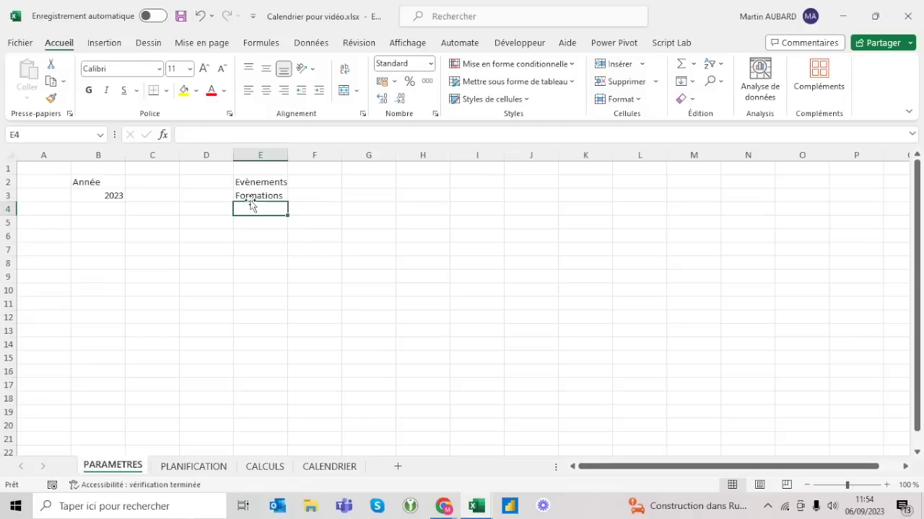
pyautogui.write('Admin')
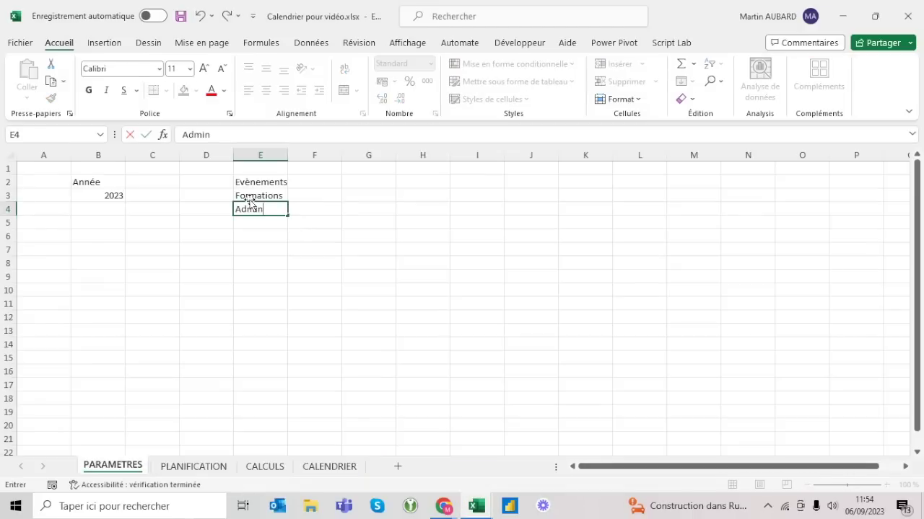
pyautogui.press('Return')
# - Add Congés, Maladie and Autre to the end of the event list
pyautogui.write('Maladie')
pyautogui.press('Escape')
pyautogui.write('Congés')
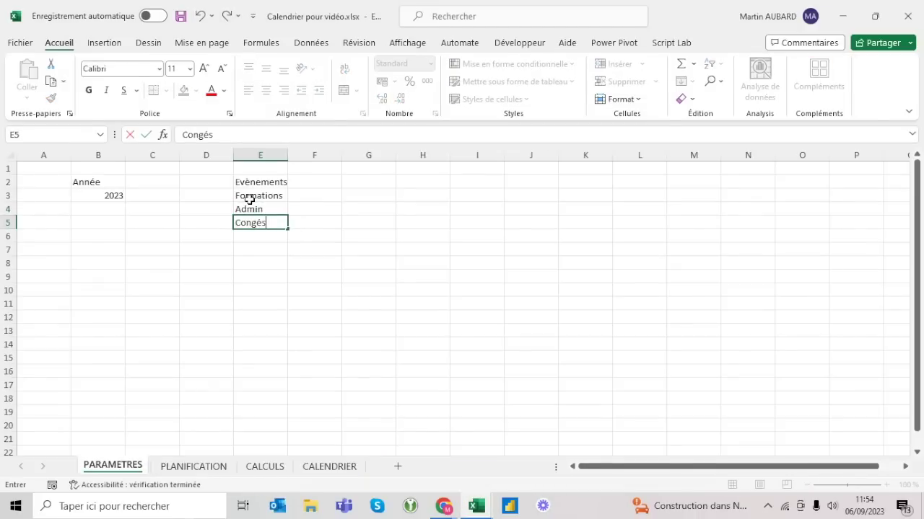
pyautogui.press('Return')
pyautogui.write('Maladie')
pyautogui.press('Return')
pyautogui.hotkey('alt', 'Tab')
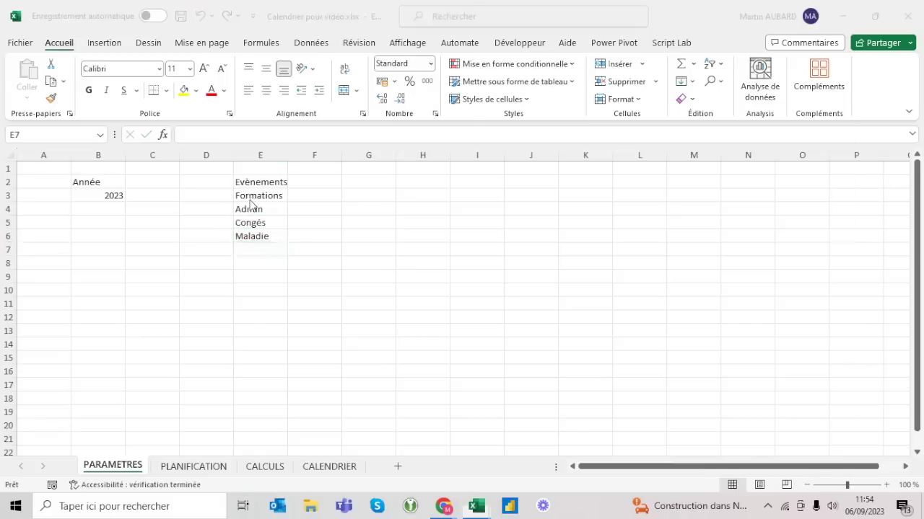
pyautogui.hotkey('alt', 'Tab')
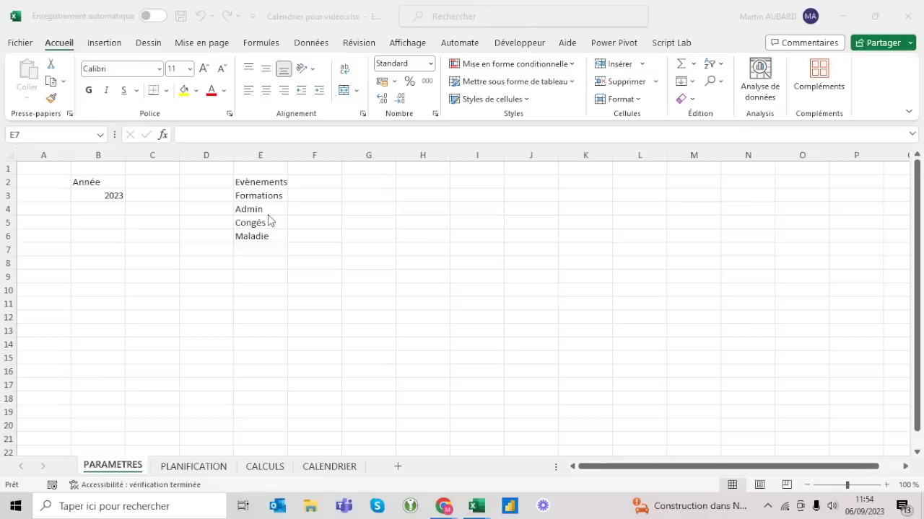
pyautogui.write('Autre')
pyautogui.press('Return')
# - Select the event list E2:E7 and widen column E to fit the heading
pyautogui.press('Up')
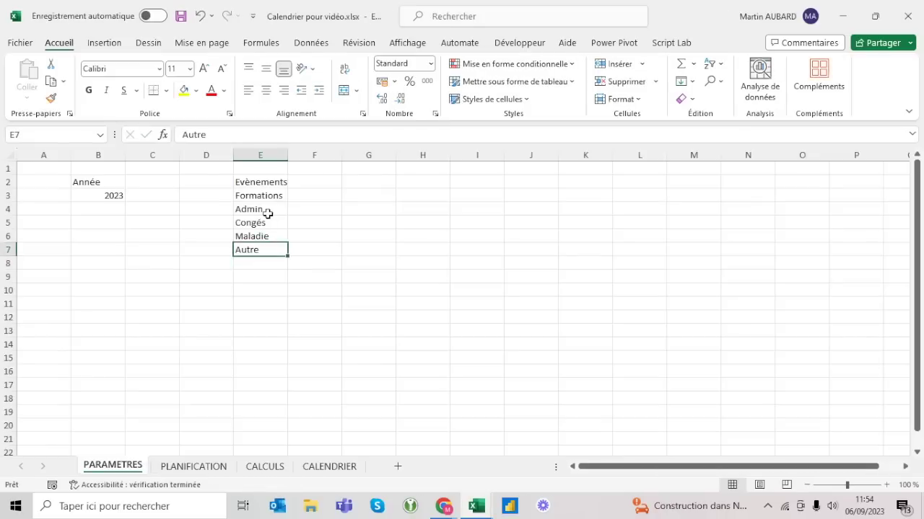
pyautogui.click(268, 182)
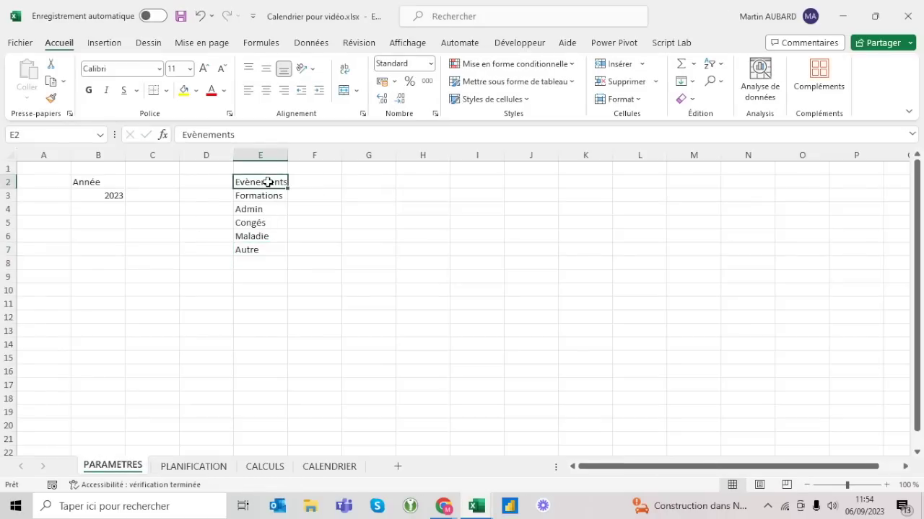
pyautogui.moveTo(268, 181); pyautogui.dragTo(262, 245)
pyautogui.hotkey('alt', 'Tab')
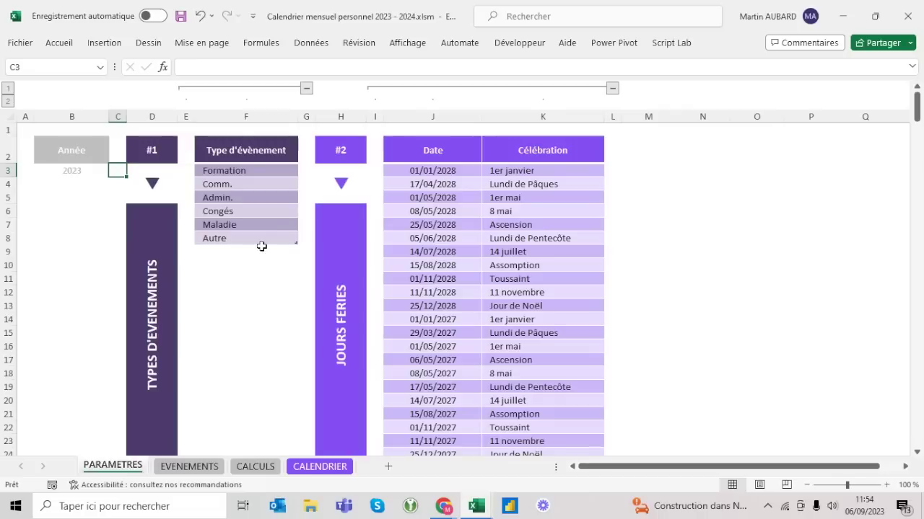
pyautogui.hotkey('alt', 'Tab')
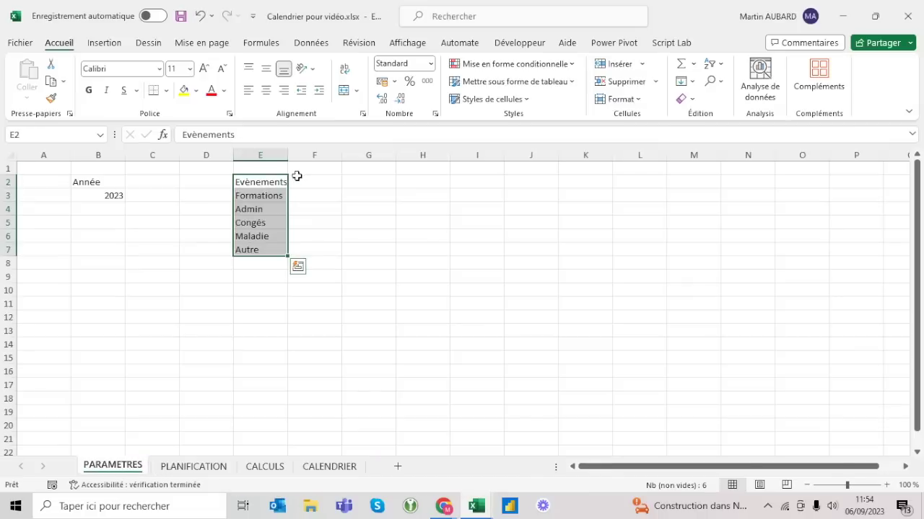
pyautogui.moveTo(288, 155); pyautogui.dragTo(302, 155)
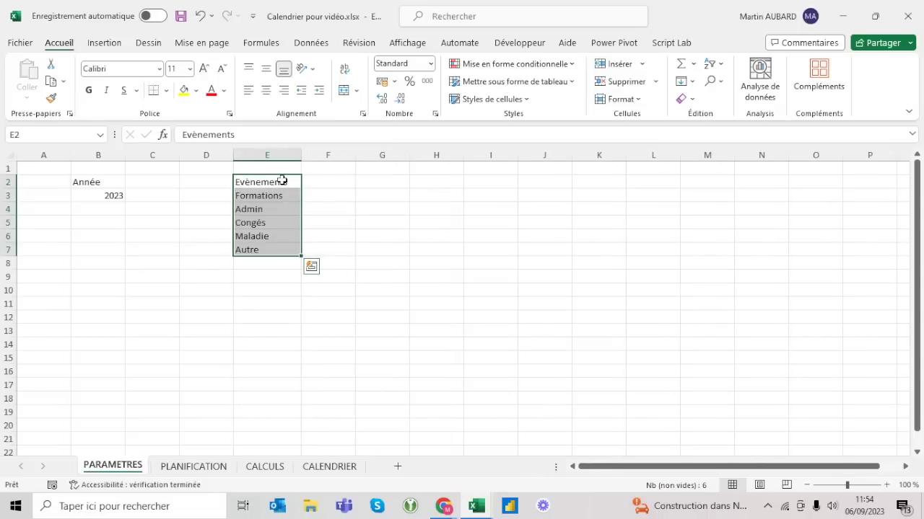
# - Convert E2:E7 into table Tableau1 with Evènements as the header row
pyautogui.click(487, 87)
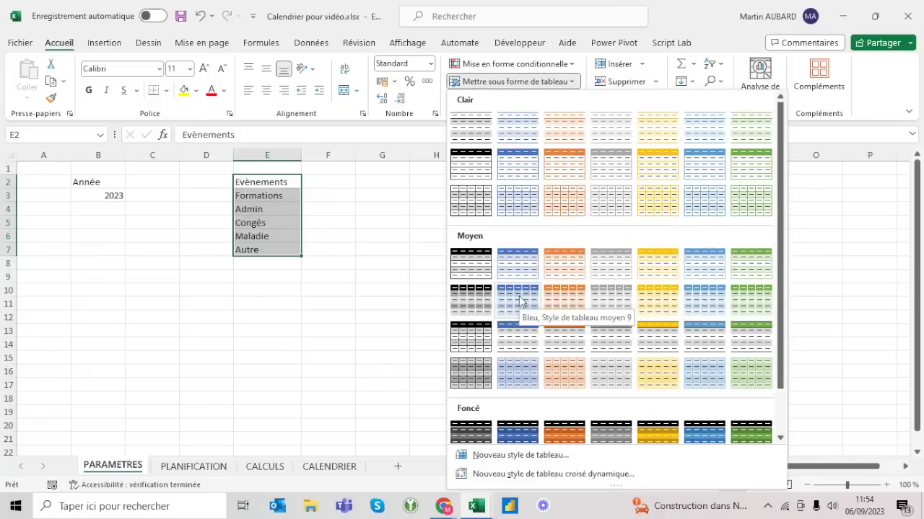
pyautogui.click(519, 299)
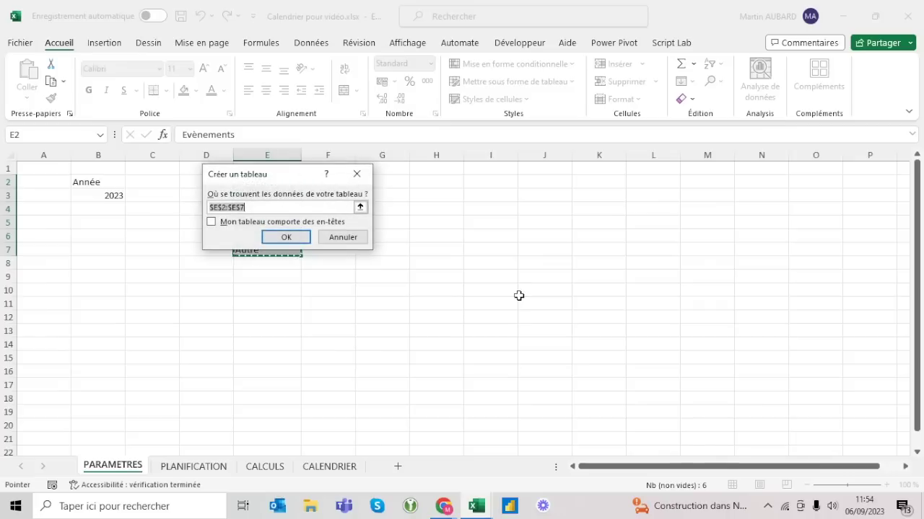
pyautogui.press('Escape')
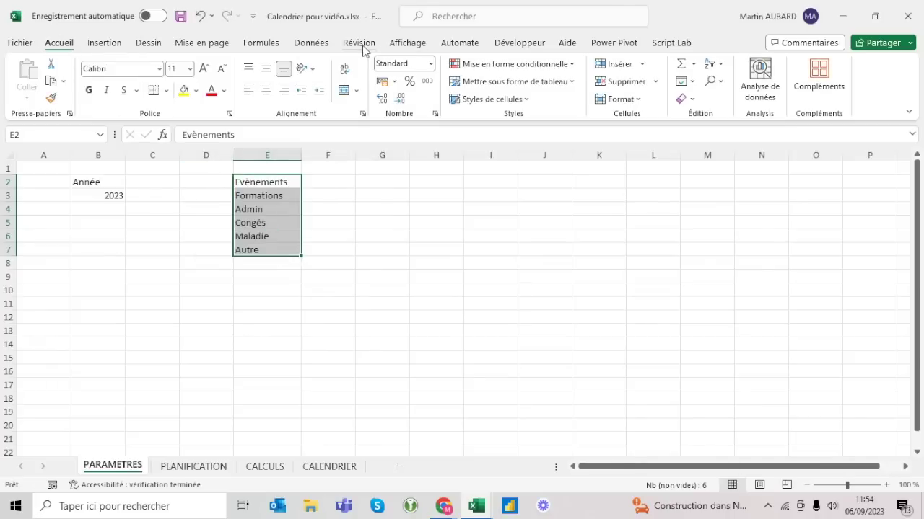
pyautogui.click(542, 85)
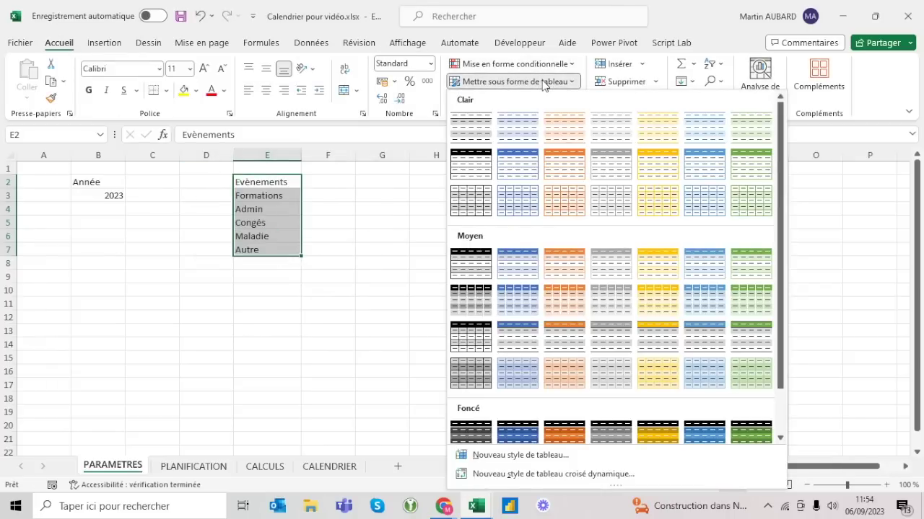
pyautogui.press('Escape')
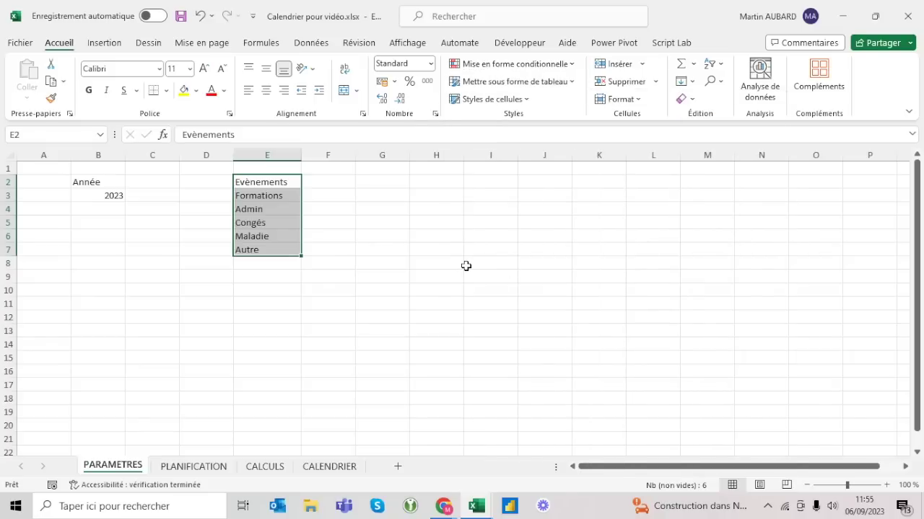
pyautogui.hotkey('ctrl', 't')
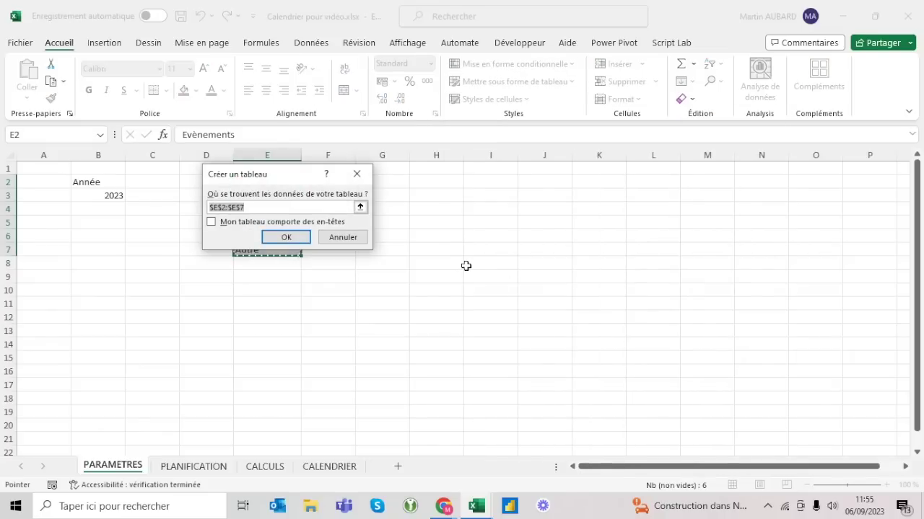
pyautogui.click(232, 223)
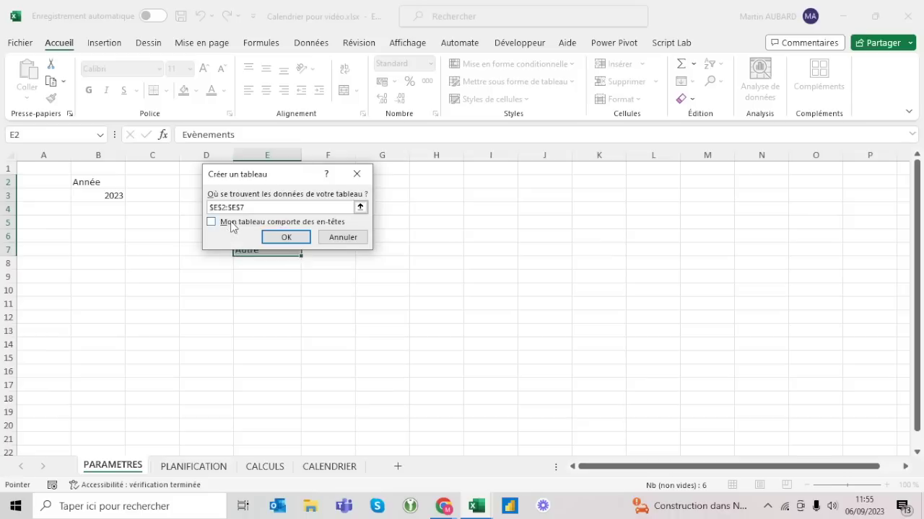
pyautogui.click(287, 239)
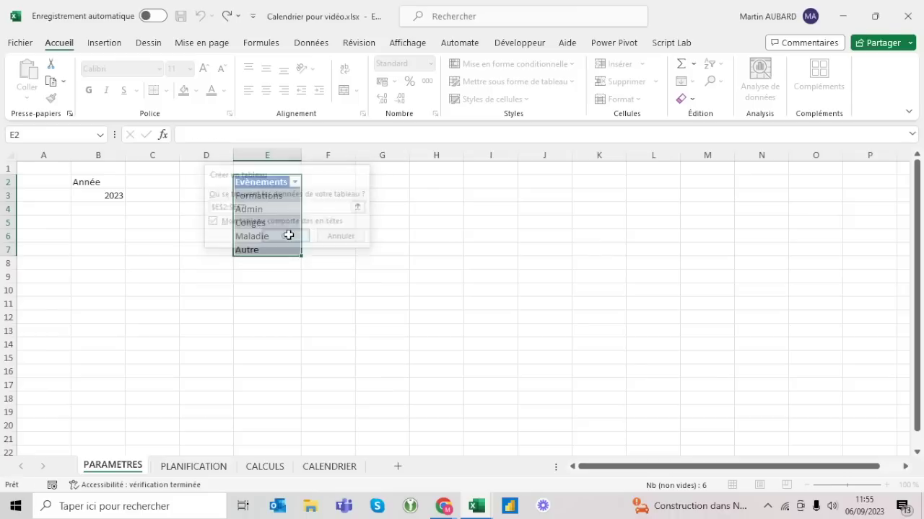
# - Rename the table from Tableau1 to tab_Evenements in the table name box
pyautogui.click(271, 186)
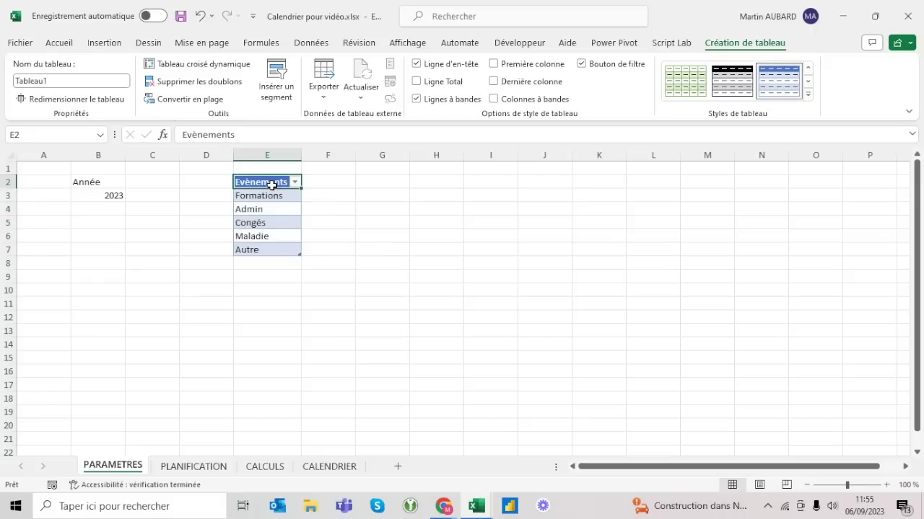
pyautogui.click(267, 210)
pyautogui.click(56, 81)
pyautogui.write('tab')
pyautogui.write('T')
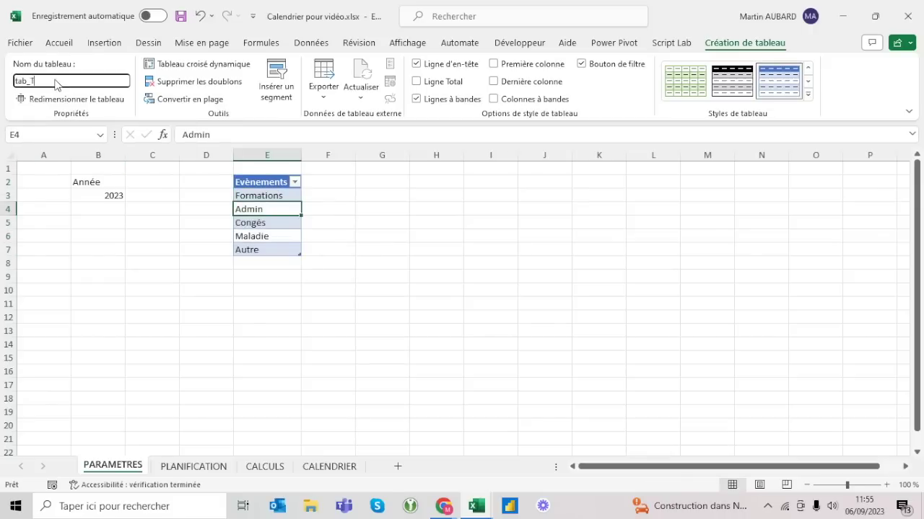
pyautogui.write('ènements')
pyautogui.press('BackSpace')
pyautogui.press('BackSpace')
pyautogui.press('BackSpace')
pyautogui.write('enement')
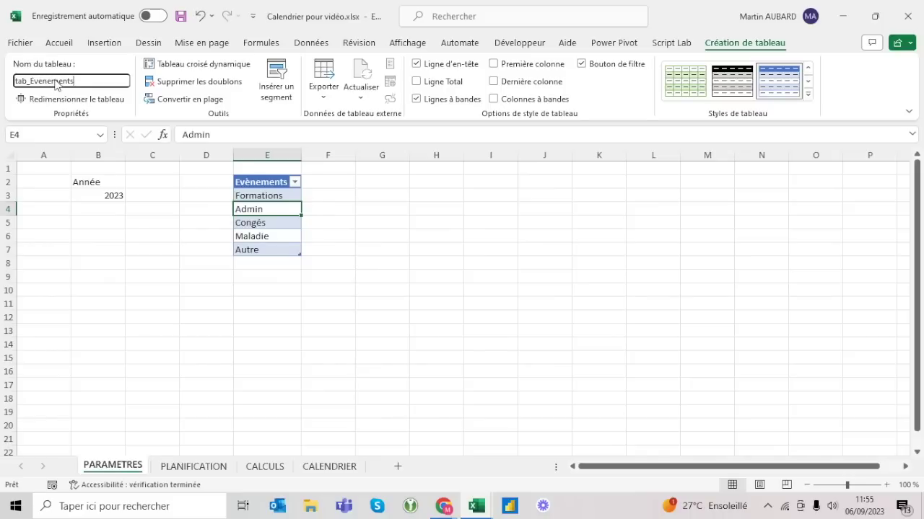
pyautogui.press('Return')
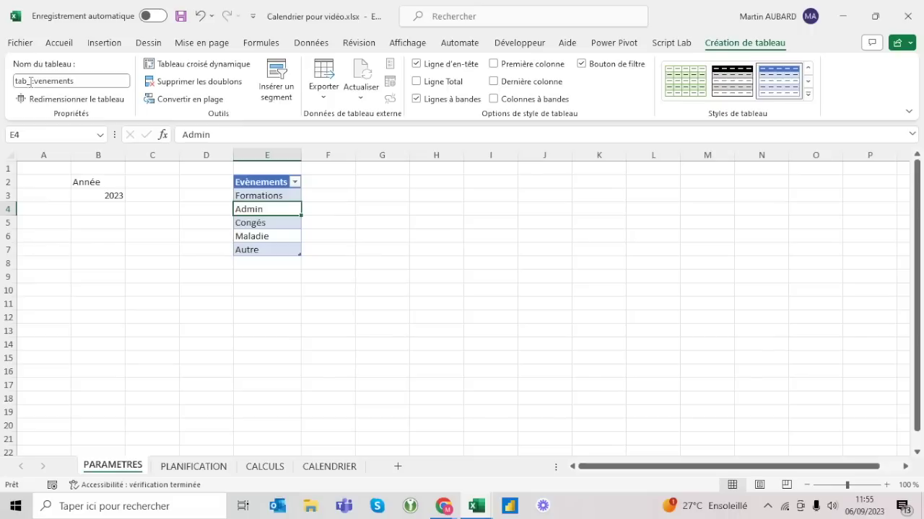
# - Move to G3 beside the table and begin a formula with =tab
pyautogui.click(277, 184)
pyautogui.press('Down')
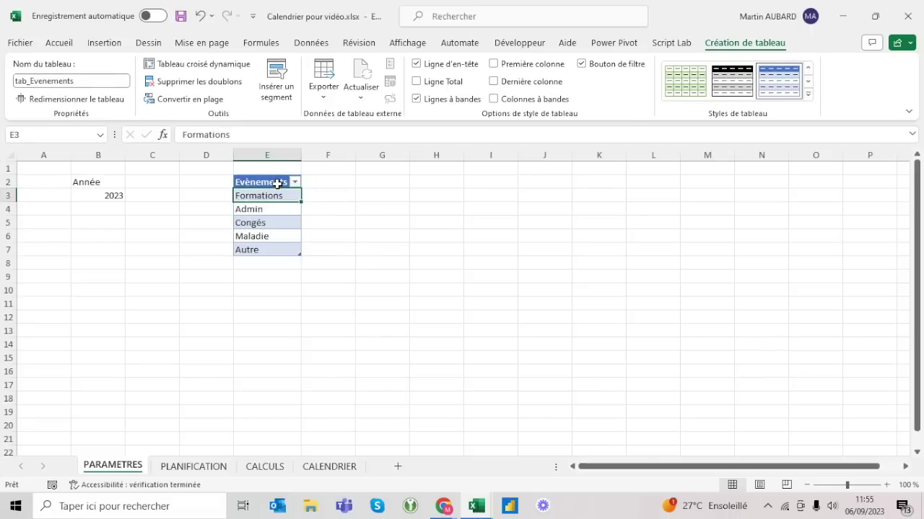
pyautogui.press('Right')
pyautogui.press('Right')
pyautogui.write('=')
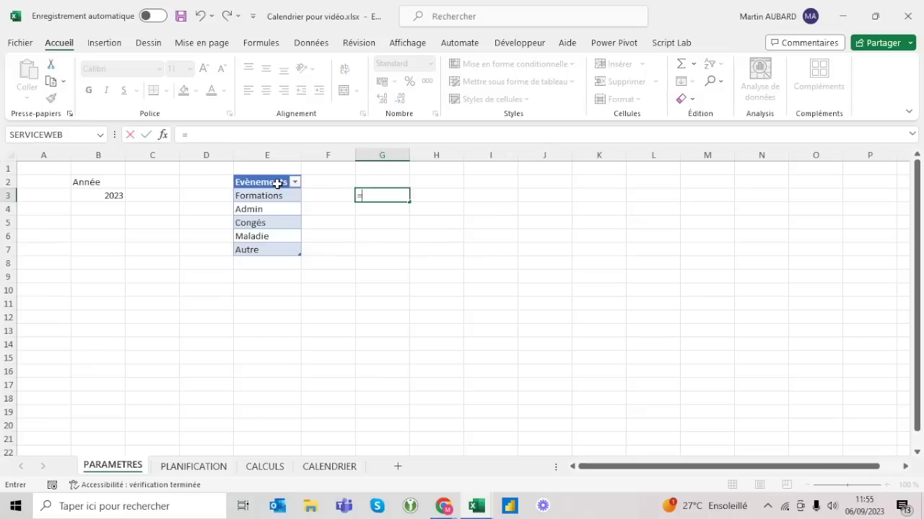
pyautogui.write('tab')
# - Enter =NBVAL(tab_Evenements) in G3 to count the event types
pyautogui.press('Tab')
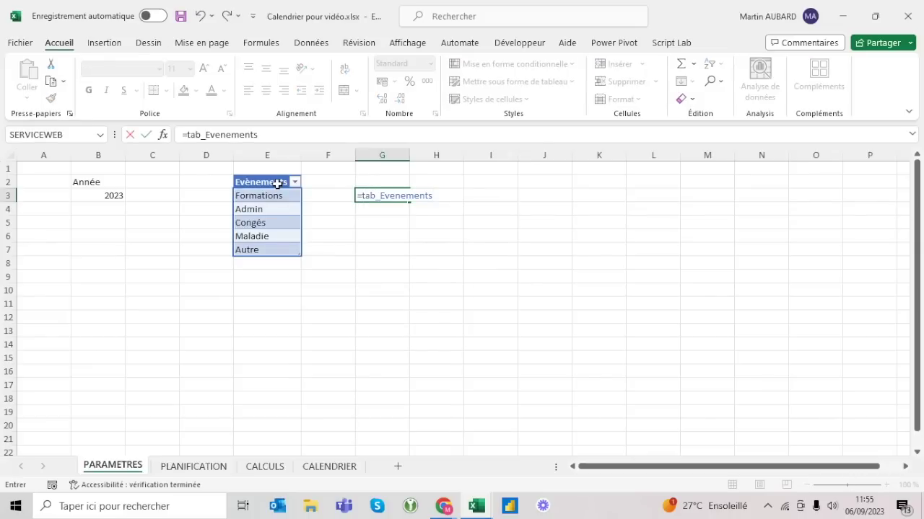
pyautogui.press('Return')
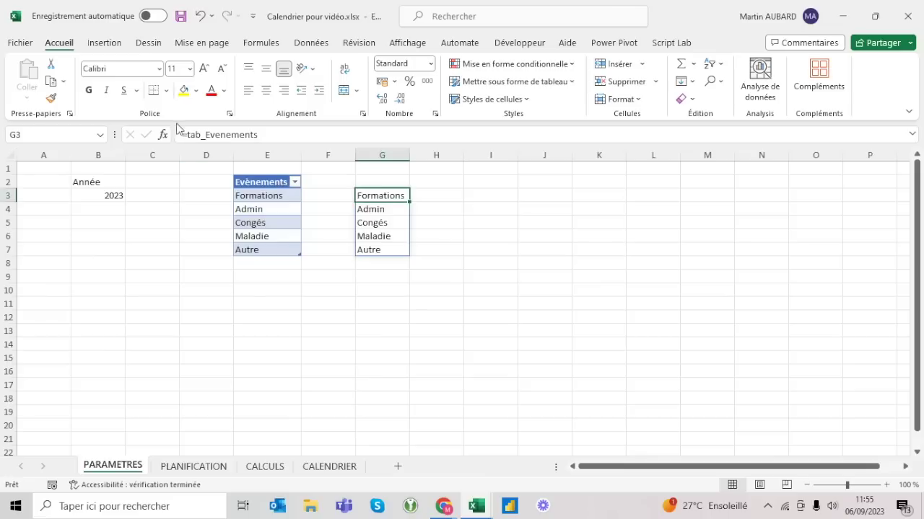
pyautogui.click(189, 135)
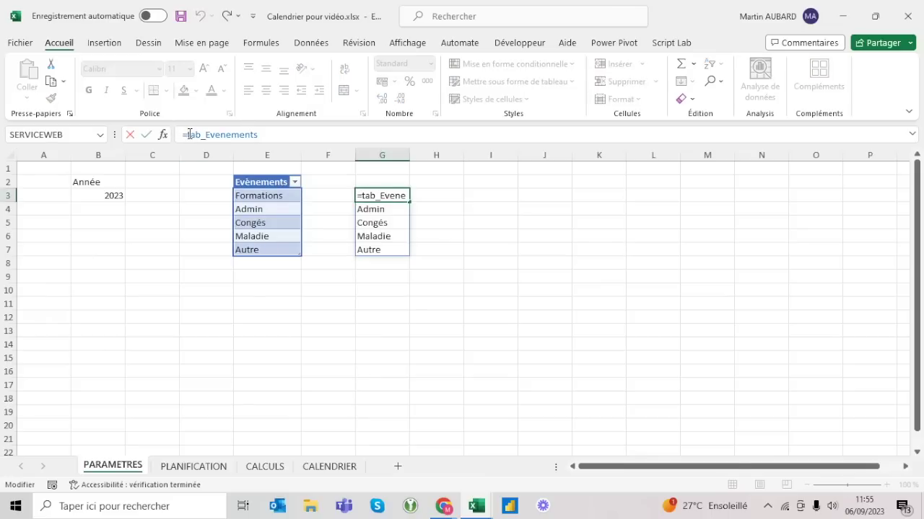
pyautogui.write('nb')
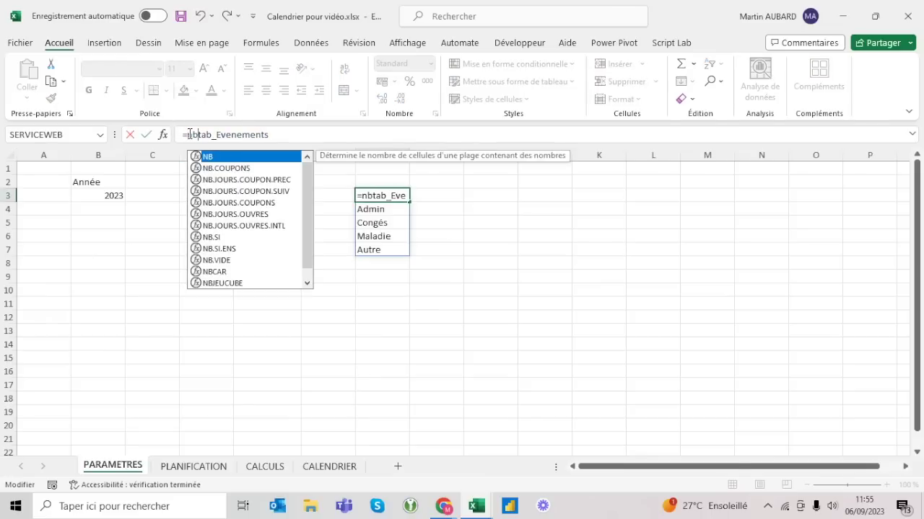
pyautogui.press('Down')
pyautogui.press('Down')
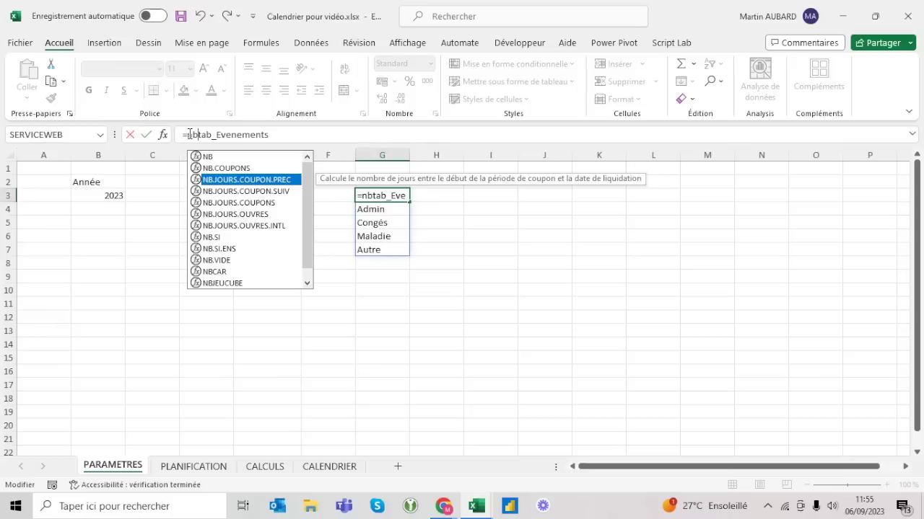
pyautogui.write('v')
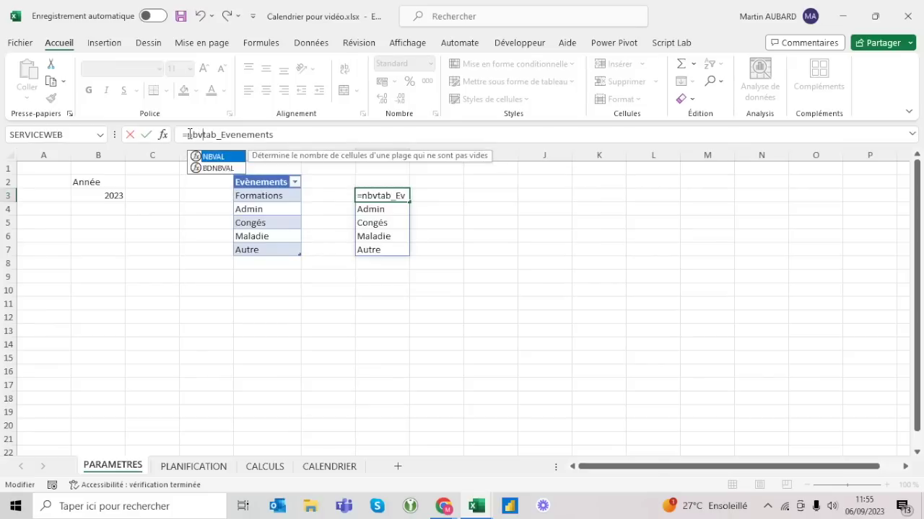
pyautogui.press('Tab')
pyautogui.write(')')
pyautogui.hotkey('ctrl', 'Return')
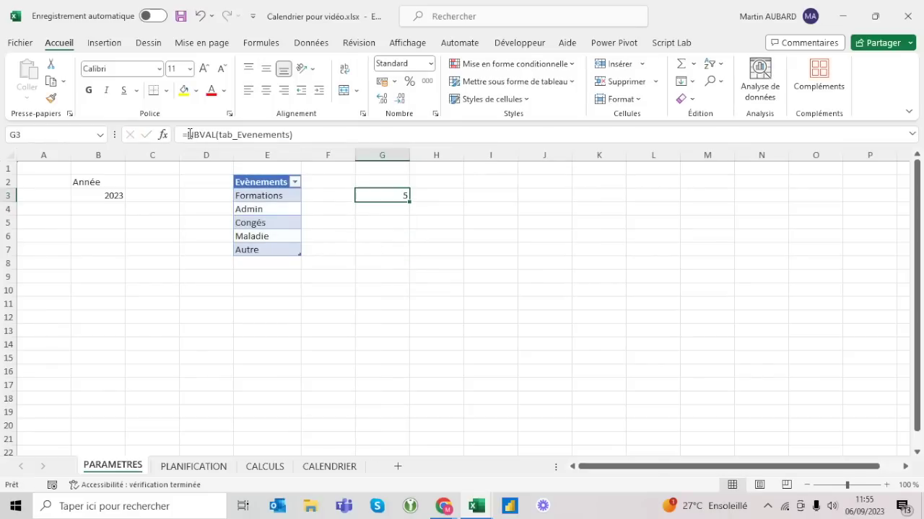
# - Add test entries 'deok' and 'edpekk' below the table to extend it
pyautogui.click(283, 251)
pyautogui.press('Down')
pyautogui.press('Left')
pyautogui.click(283, 251)
pyautogui.press('Down')
pyautogui.write('deok')
pyautogui.press('Return')
pyautogui.write('edpekk')
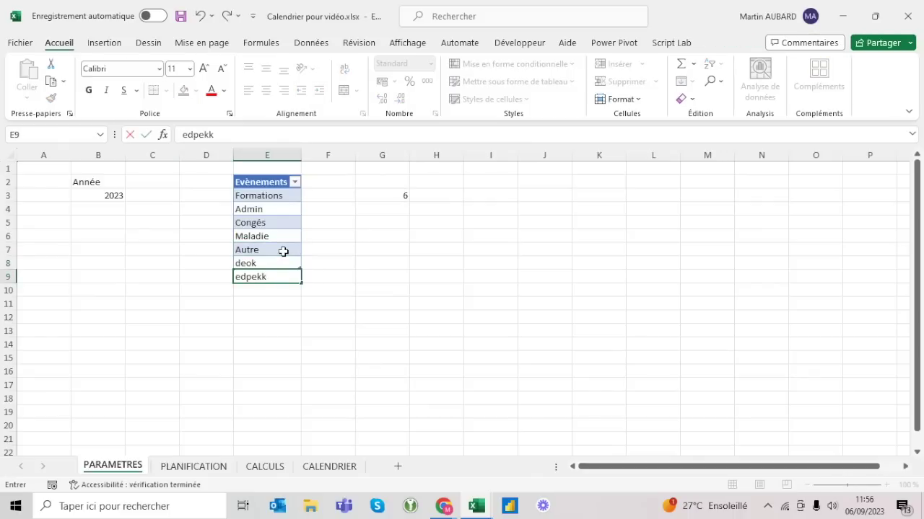
pyautogui.press('Return')
# - Check the count in G3, then undo the test entries so it returns to 5
pyautogui.click(404, 193)
pyautogui.click(200, 15)
pyautogui.click(200, 15)
pyautogui.click(202, 16)
pyautogui.click(201, 16)
pyautogui.click(201, 16)
pyautogui.click(202, 18)
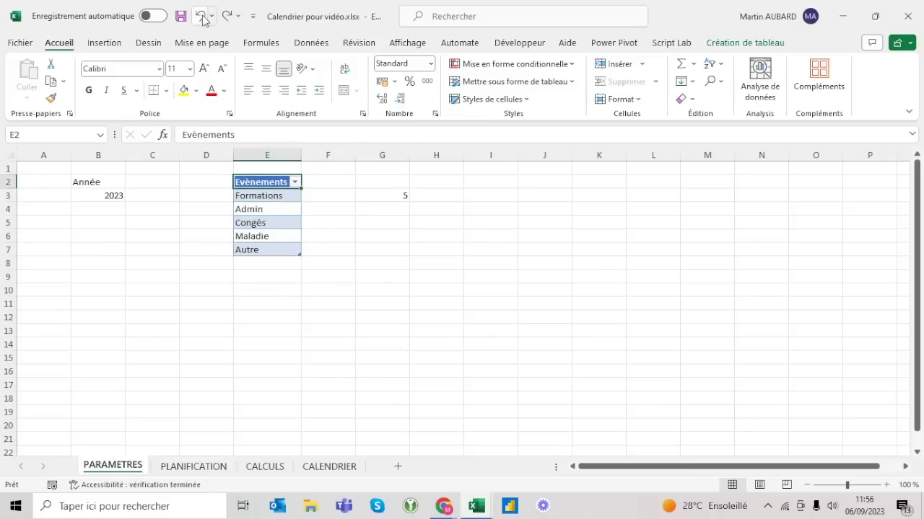
pyautogui.click(202, 20)
pyautogui.click(202, 20)
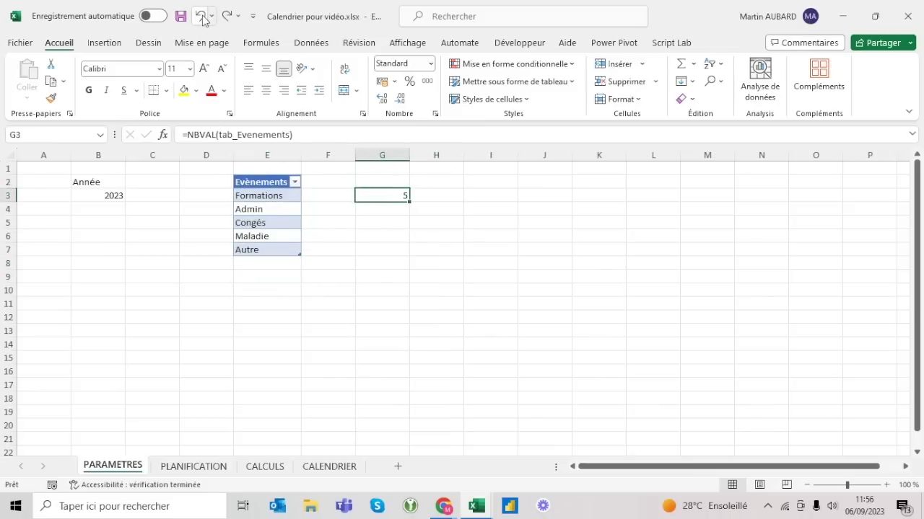
pyautogui.click(11, 183)
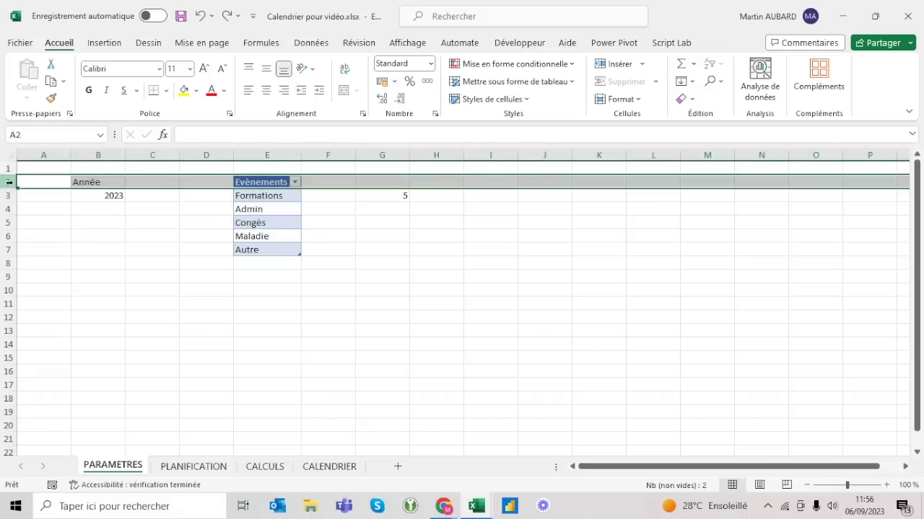
# - Set the height of row 2 to 30
pyautogui.rightClick(15, 184)
pyautogui.click(79, 396)
pyautogui.write('30')
pyautogui.press('Return')
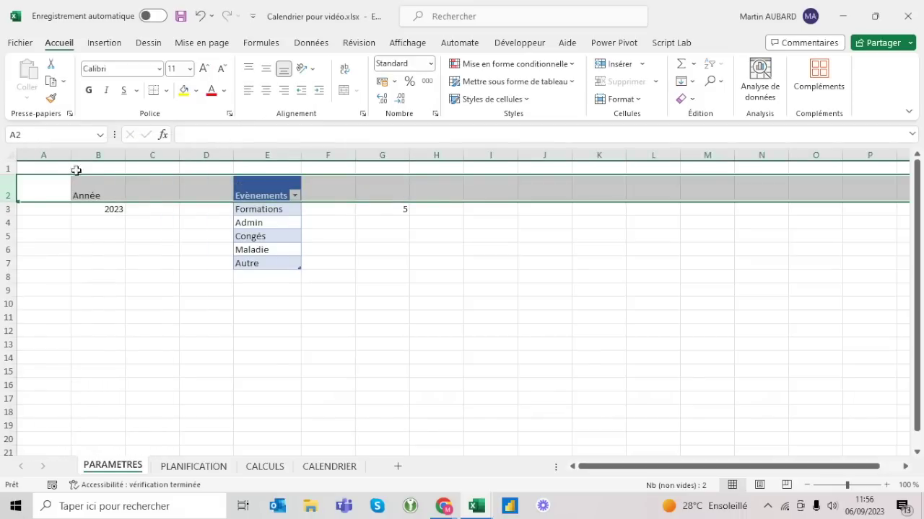
# - Centre the Année and Evènements headers both ways and left-indent the event names
pyautogui.click(86, 186)
pyautogui.keyDown('ctrl'); pyautogui.click(270, 199); pyautogui.keyUp('ctrl')
pyautogui.click(266, 91)
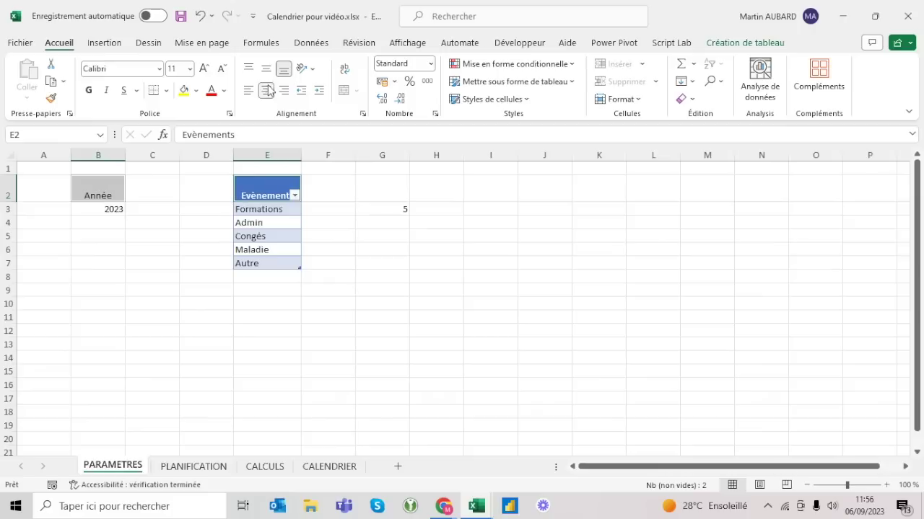
pyautogui.click(266, 69)
pyautogui.click(112, 209)
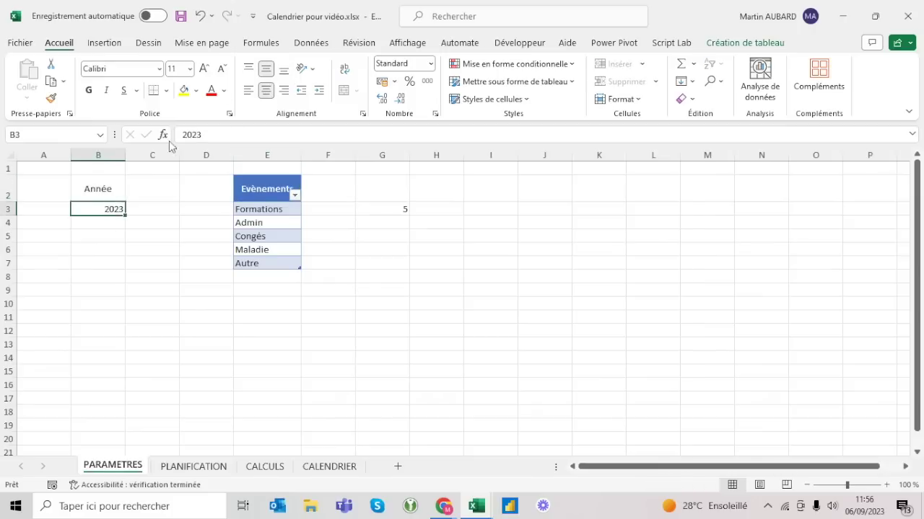
pyautogui.click(259, 176)
pyautogui.click(318, 90)
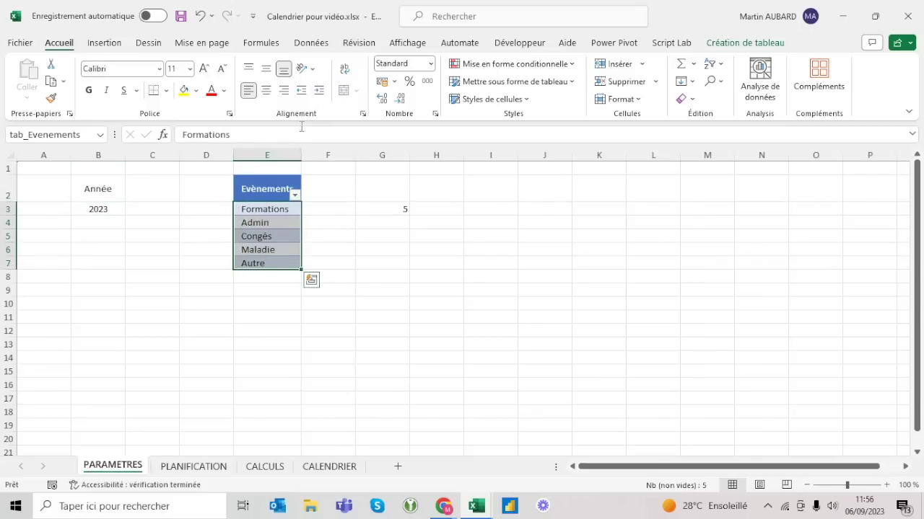
# - Set column E width to 25, then return to the count formula in G3
pyautogui.click(272, 154)
pyautogui.rightClick(274, 156)
pyautogui.click(340, 366)
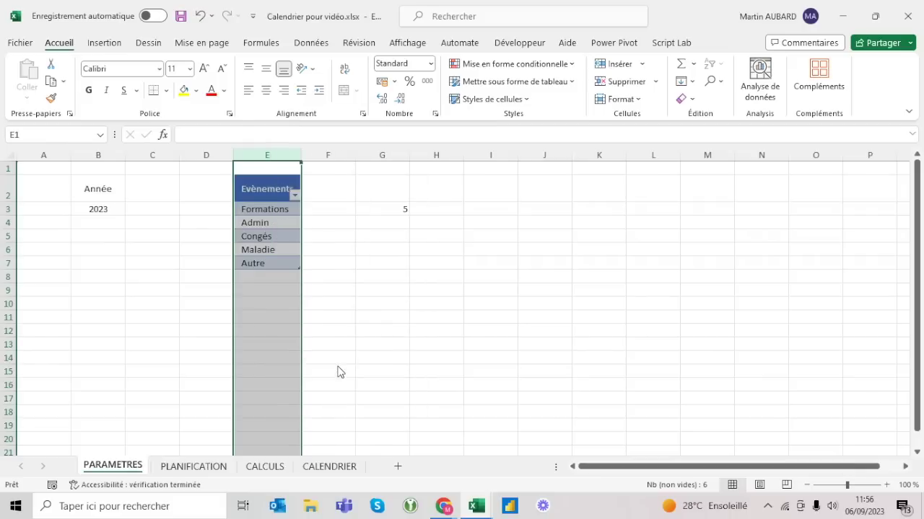
pyautogui.write('25')
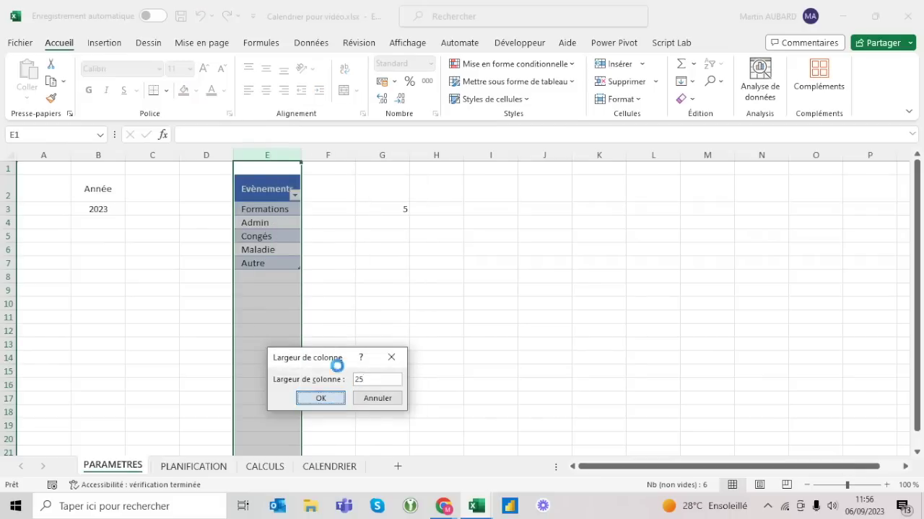
pyautogui.click(320, 398)
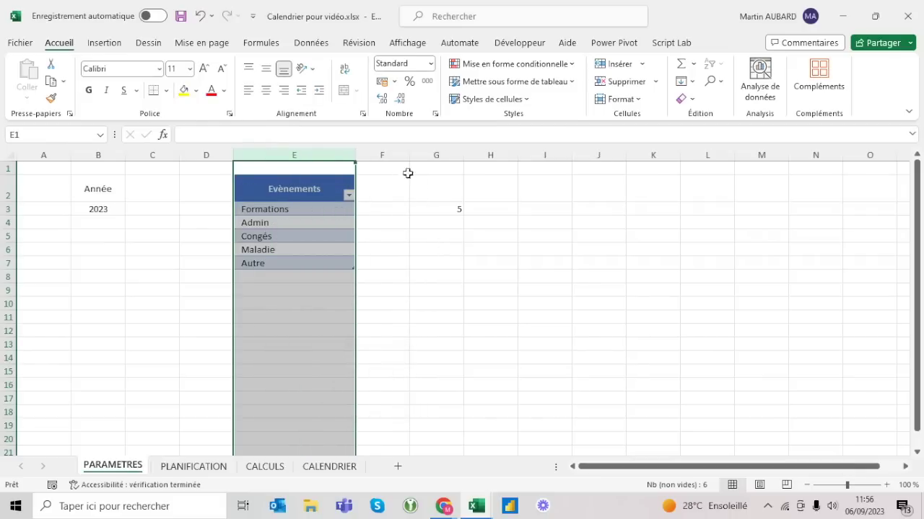
pyautogui.click(433, 190)
pyautogui.press('Down')
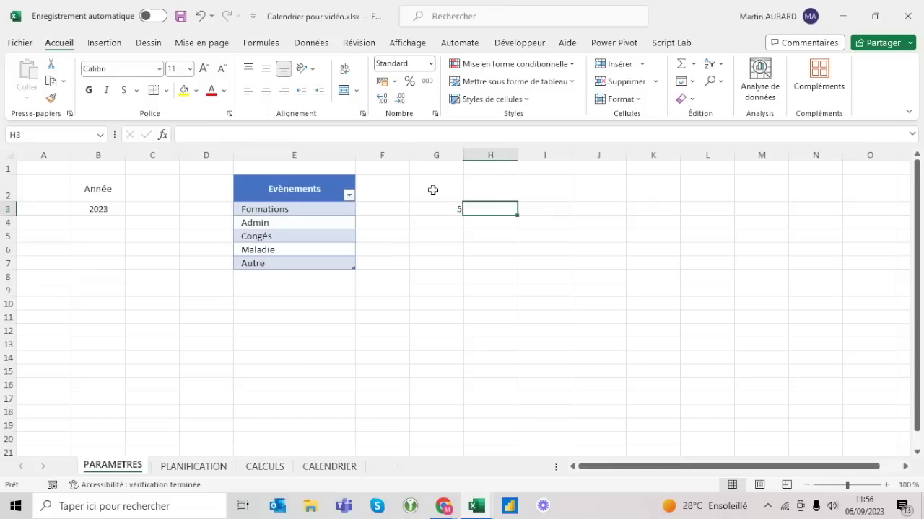
pyautogui.hotkey('ctrl', 'c')
pyautogui.press('Delete')
pyautogui.press('Escape')
pyautogui.press('Up')
pyautogui.press('Right')
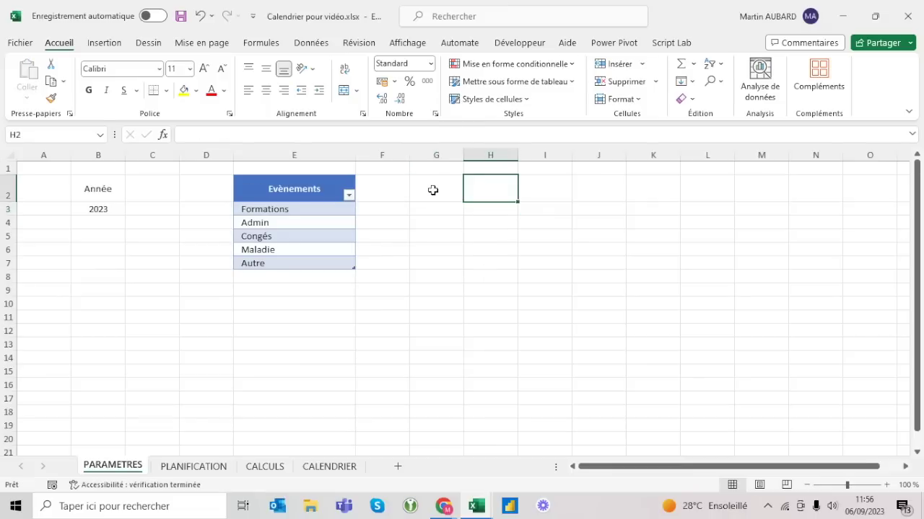
pyautogui.press('Right')
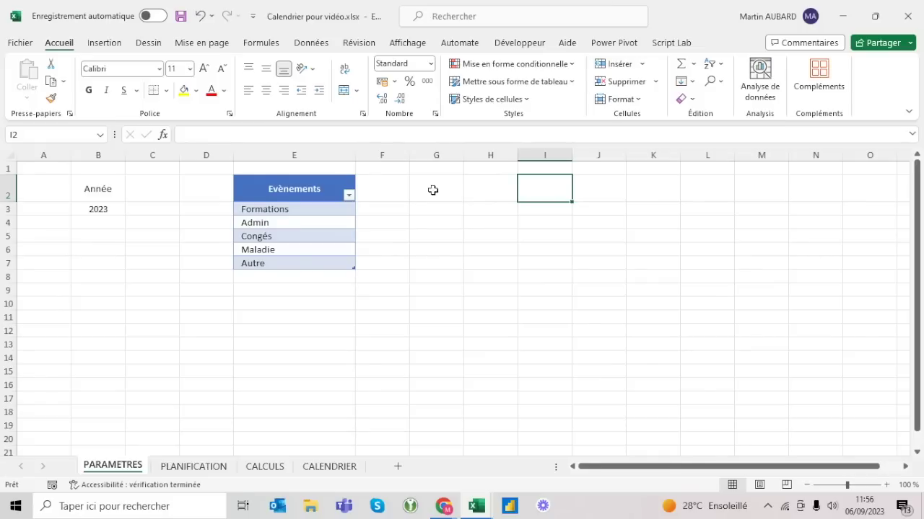
pyautogui.press('Down')
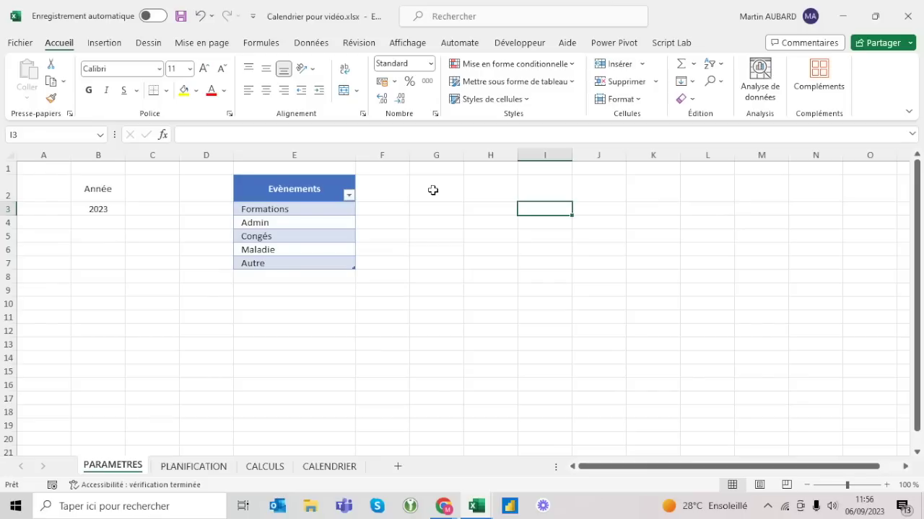
pyautogui.press('Up')
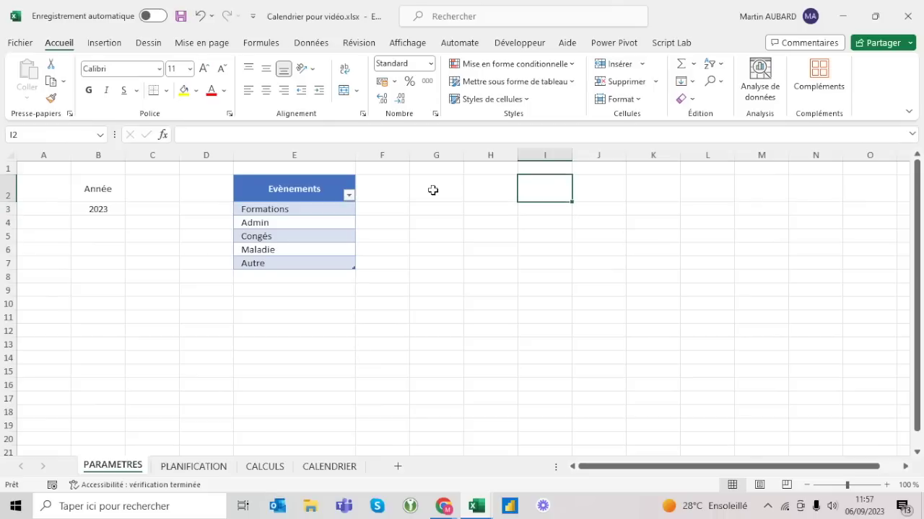
pyautogui.press('Down')
pyautogui.write('=date(')
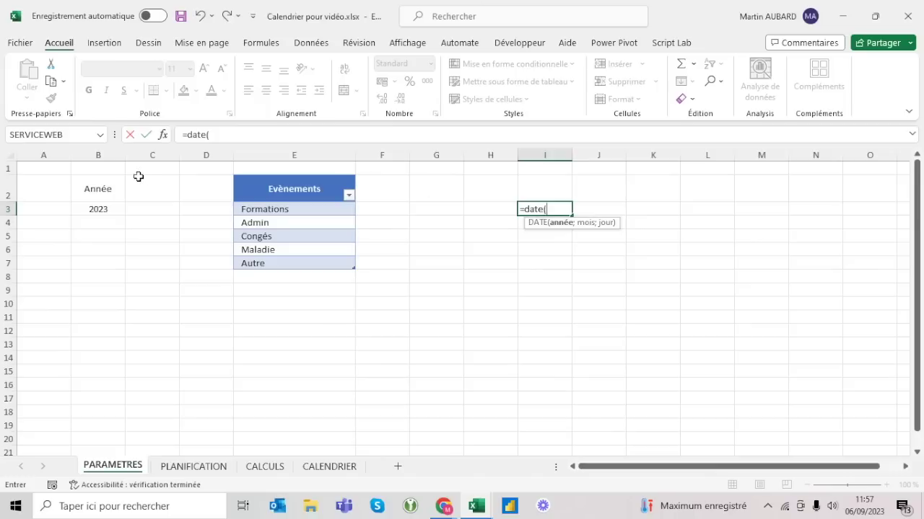
pyautogui.click(103, 207)
pyautogui.write(';1;1)')
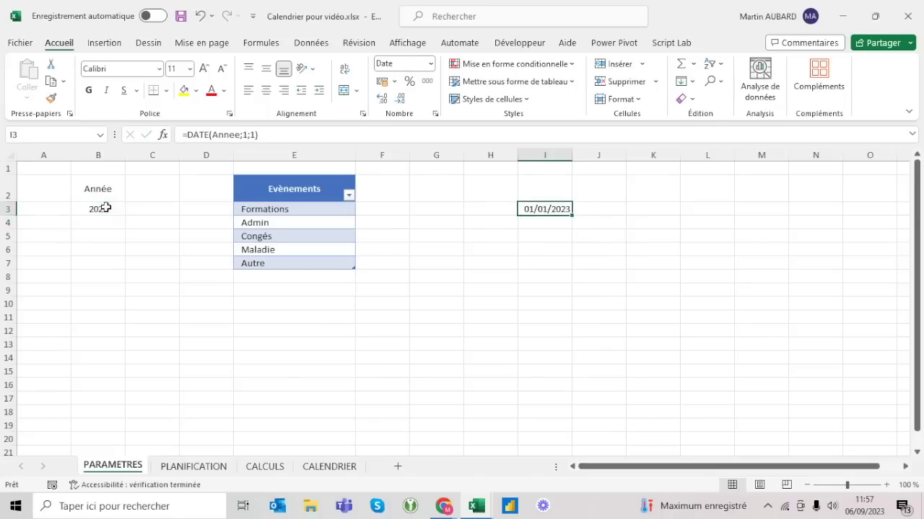
pyautogui.click(600, 208)
pyautogui.write('1er janvier')
pyautogui.press('Return')
pyautogui.click(601, 208)
pyautogui.write("Jour de l'An")
pyautogui.press('Return')
pyautogui.click(599, 208)
pyautogui.click(553, 212)
pyautogui.click(202, 21)
pyautogui.click(202, 22)
pyautogui.click(202, 22)
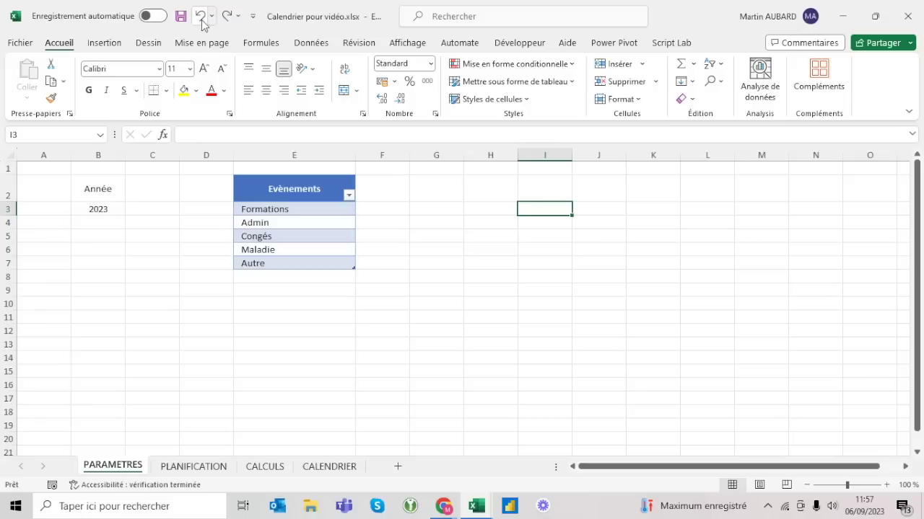
pyautogui.click(202, 22)
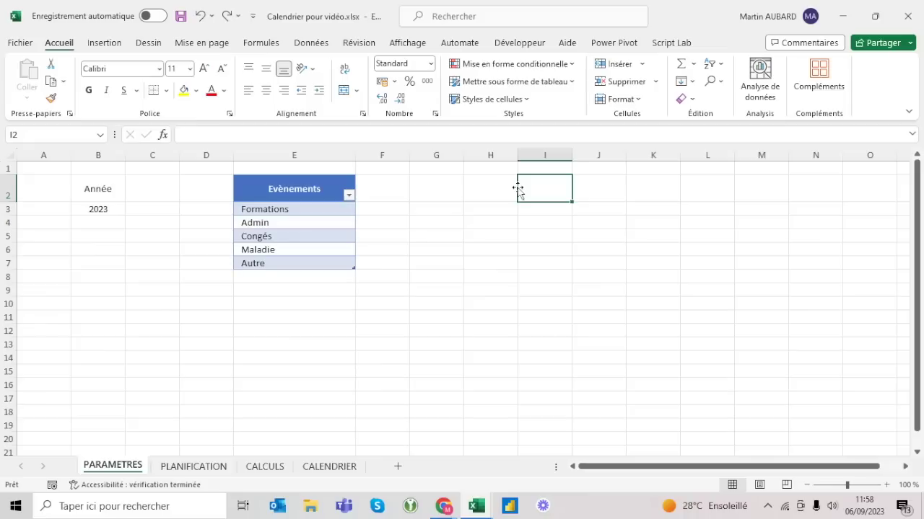
# - Open a new Chrome window from the taskbar icon's jump list
pyautogui.moveTo(445, 511)
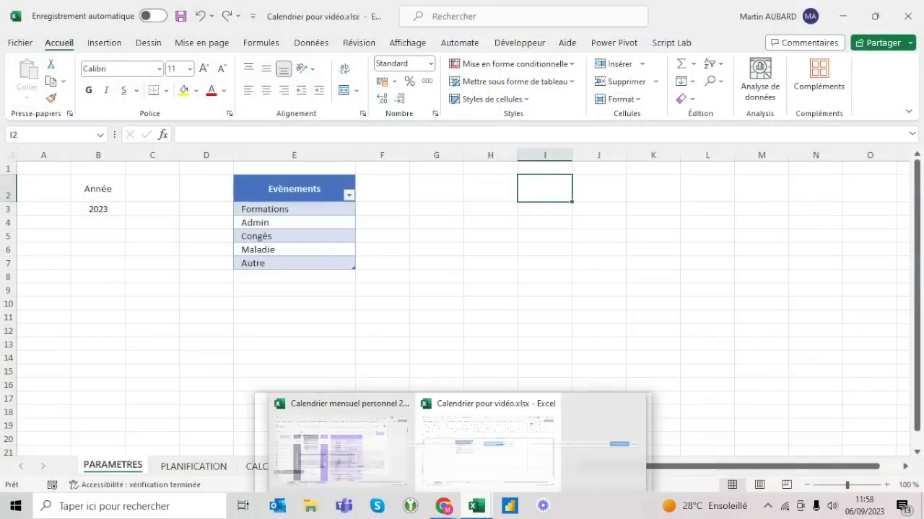
pyautogui.rightClick(445, 511)
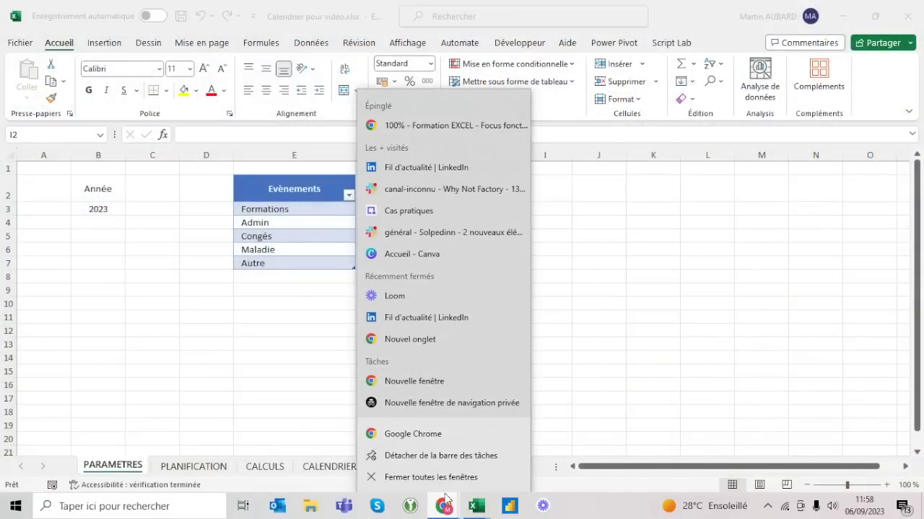
pyautogui.click(417, 382)
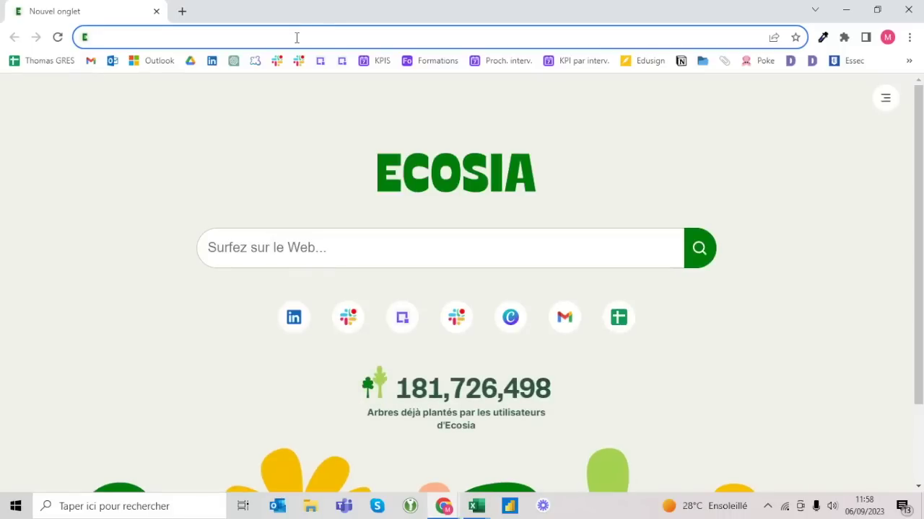
# - Go to api.gouv.fr and open its 'Rechercher une API' search page
pyautogui.write('api.gouv.fr')
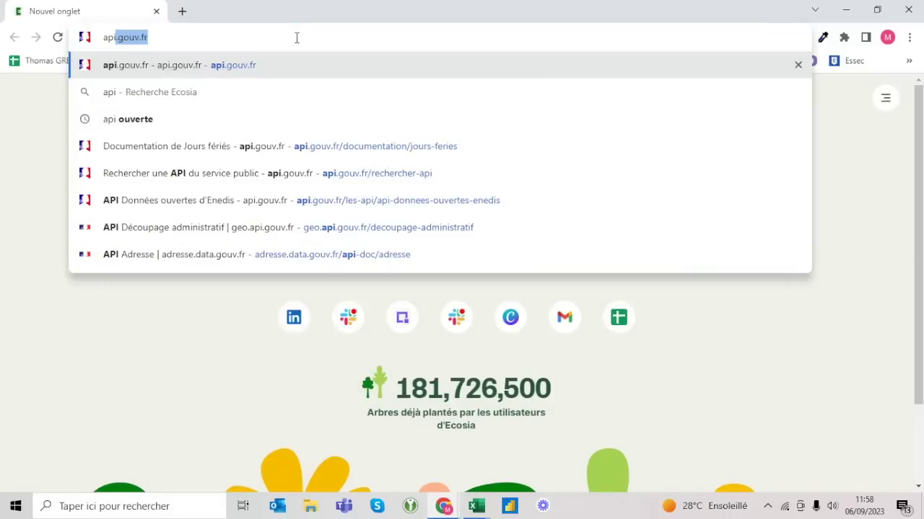
pyautogui.press('Return')
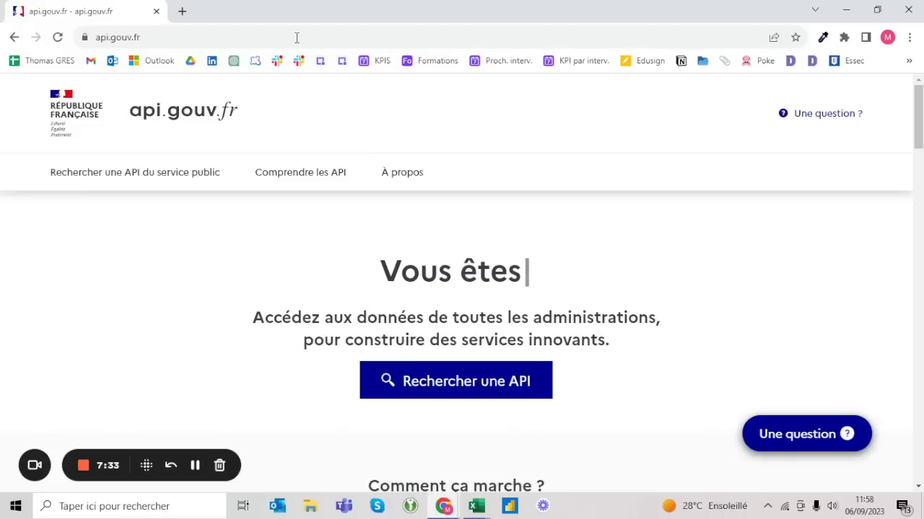
pyautogui.click(440, 382)
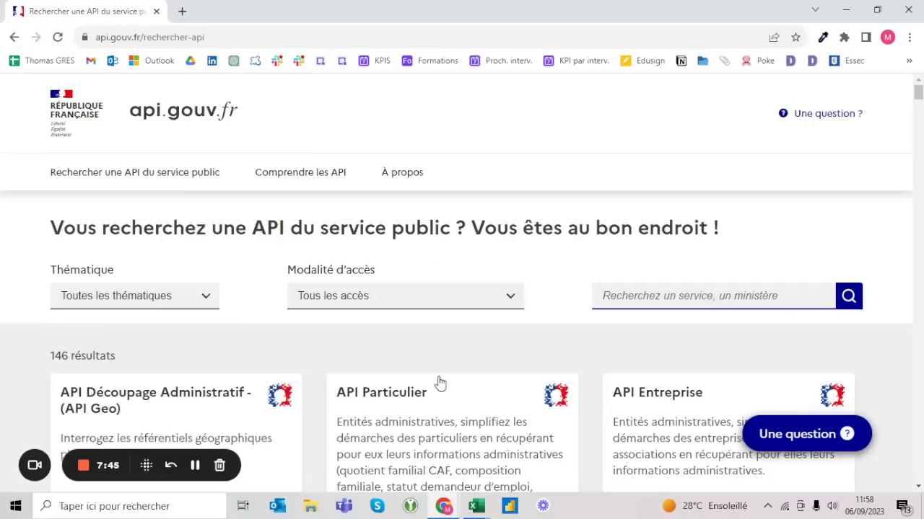
pyautogui.click(681, 296)
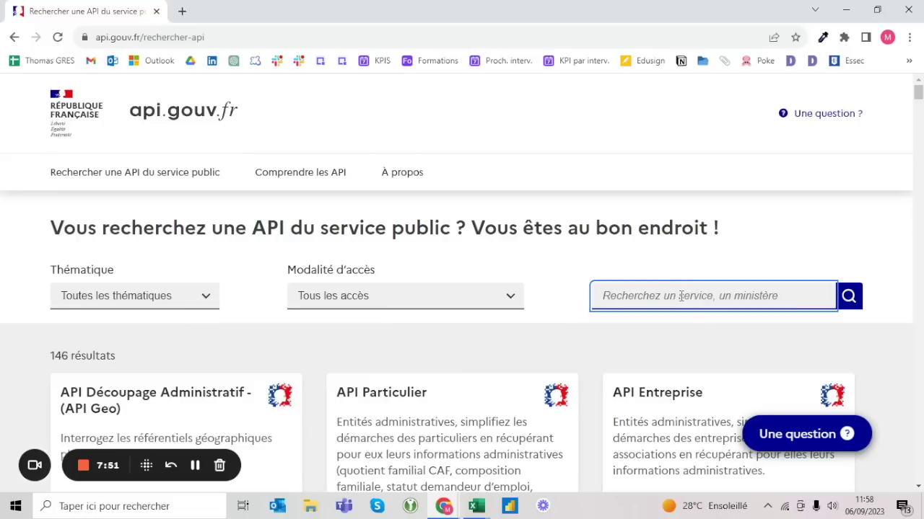
pyautogui.click(18, 38)
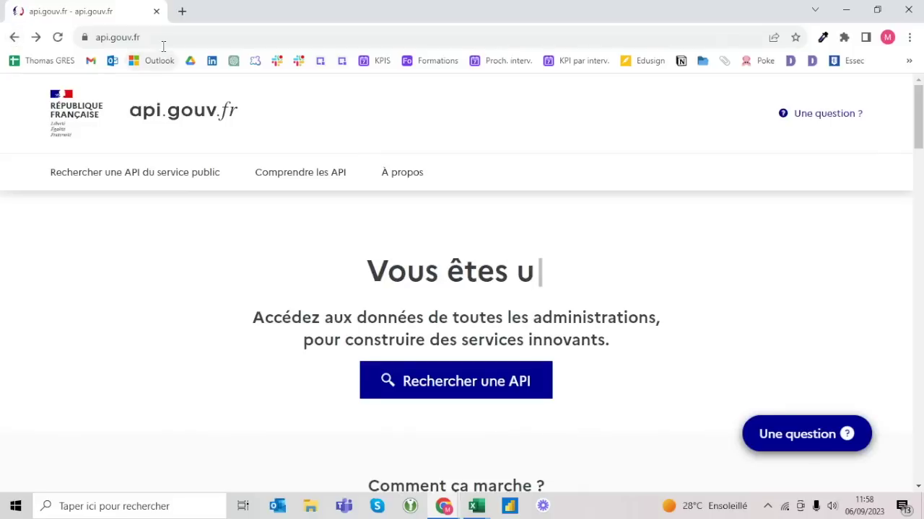
pyautogui.click(439, 383)
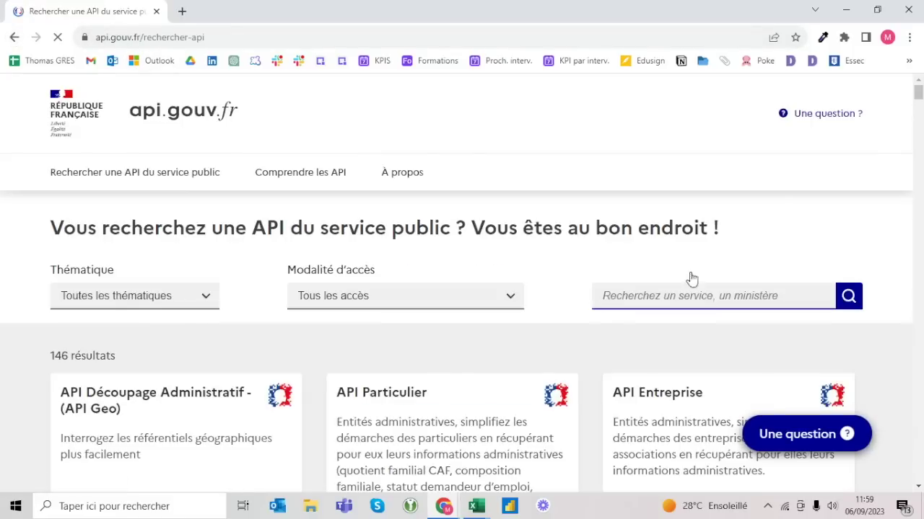
pyautogui.click(682, 293)
# - Search for 'jours' and open the Jours fériés API page
pyautogui.write('jour')
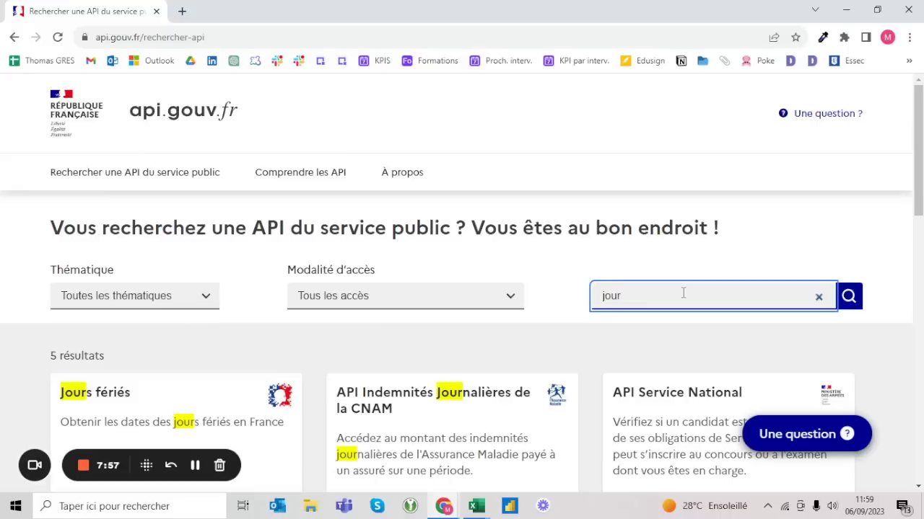
pyautogui.scroll(-1, 123, 390)
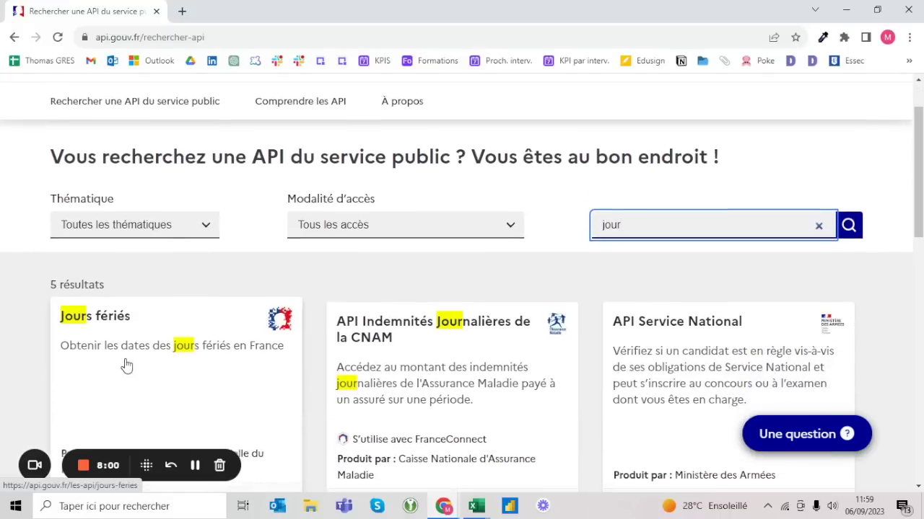
pyautogui.write('s')
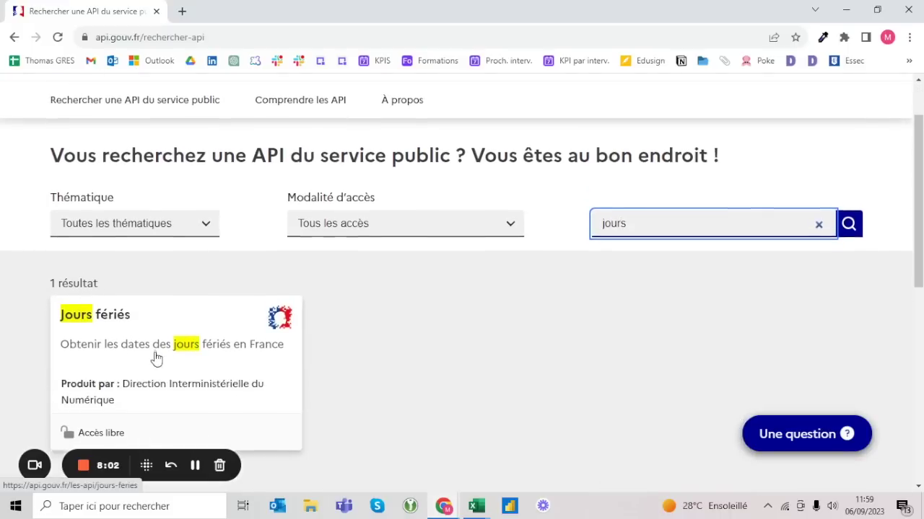
pyautogui.scroll(-1, 154, 361)
pyautogui.click(123, 279)
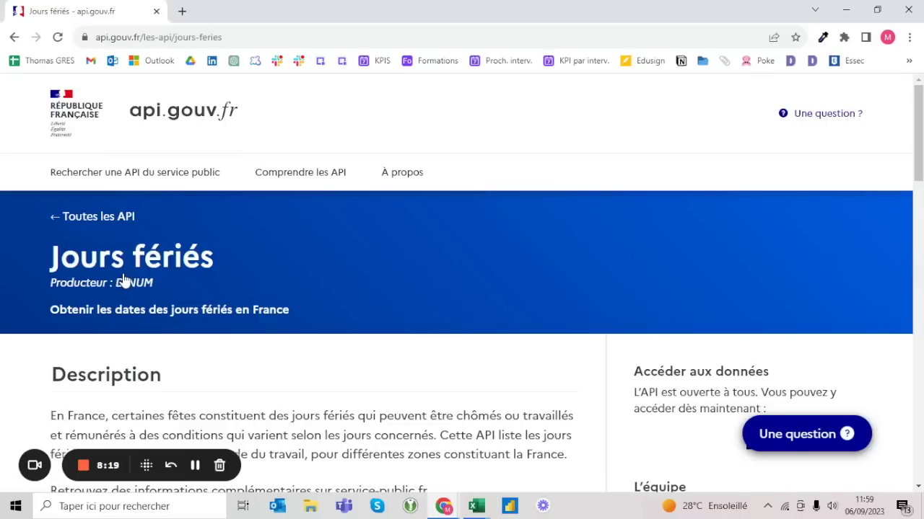
# - Open the Jours fériés API docs and execute the GET /{zone}.json request for the metropole zone
pyautogui.scroll(-3, 179, 308)
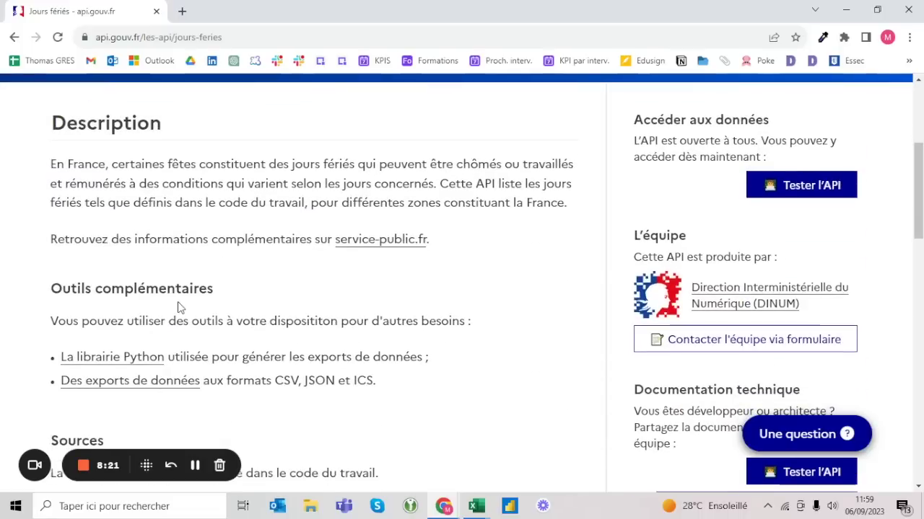
pyautogui.click(818, 189)
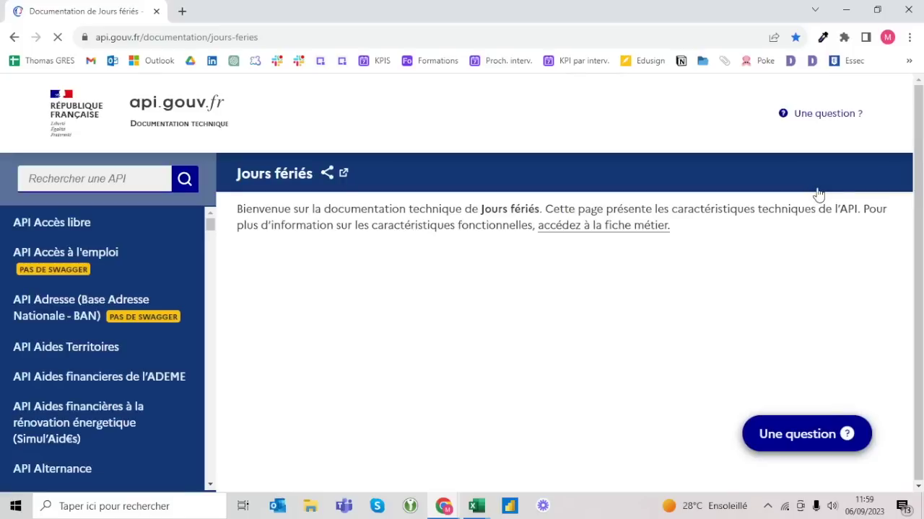
pyautogui.scroll(-3, 818, 195)
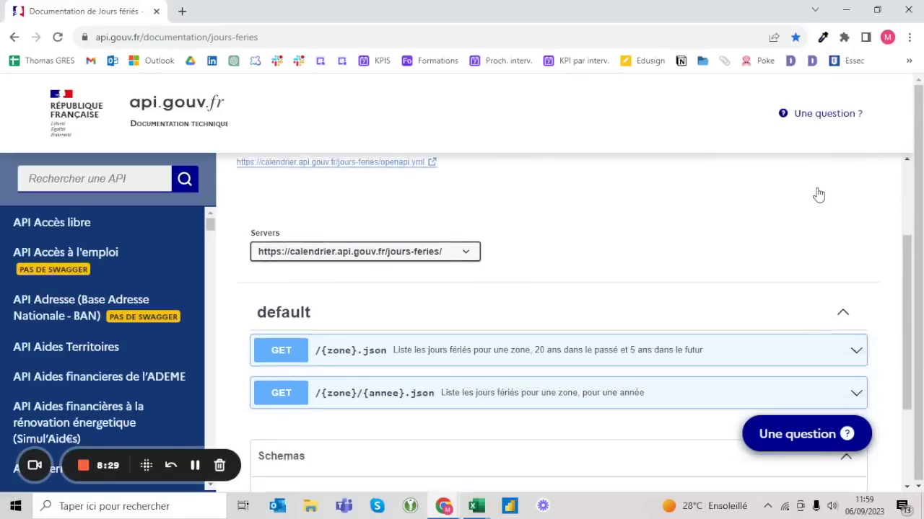
pyautogui.scroll(-2, 818, 195)
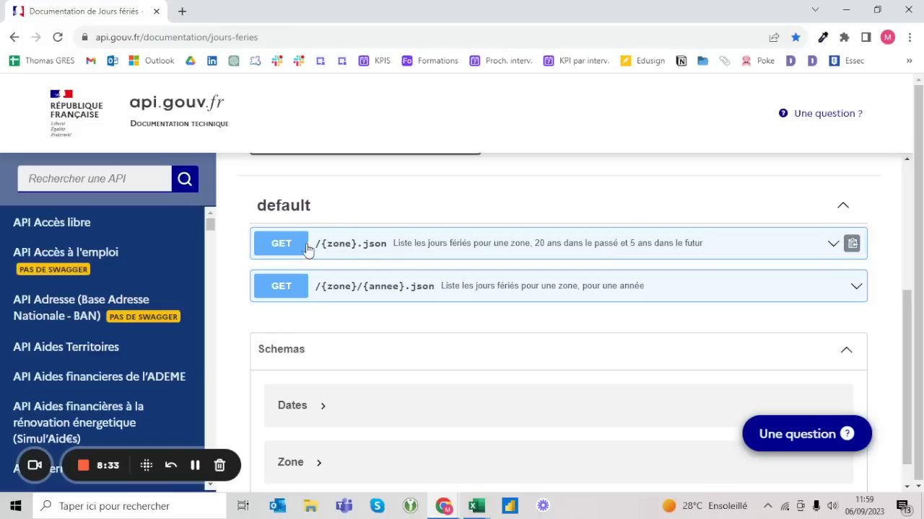
pyautogui.click(474, 247)
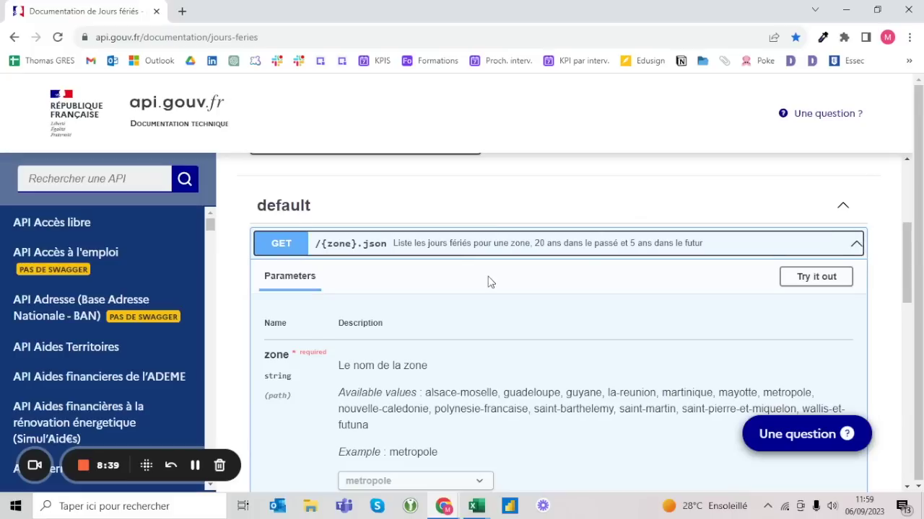
pyautogui.scroll(-1, 487, 281)
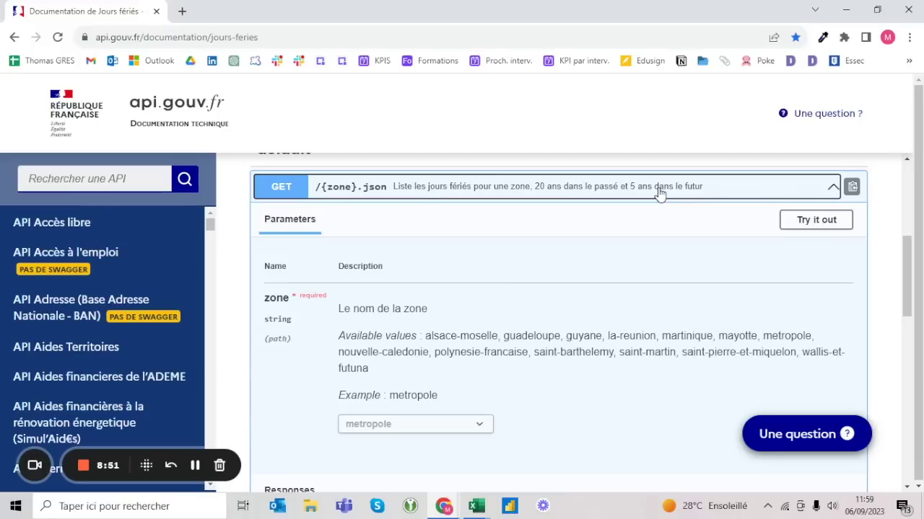
pyautogui.click(805, 224)
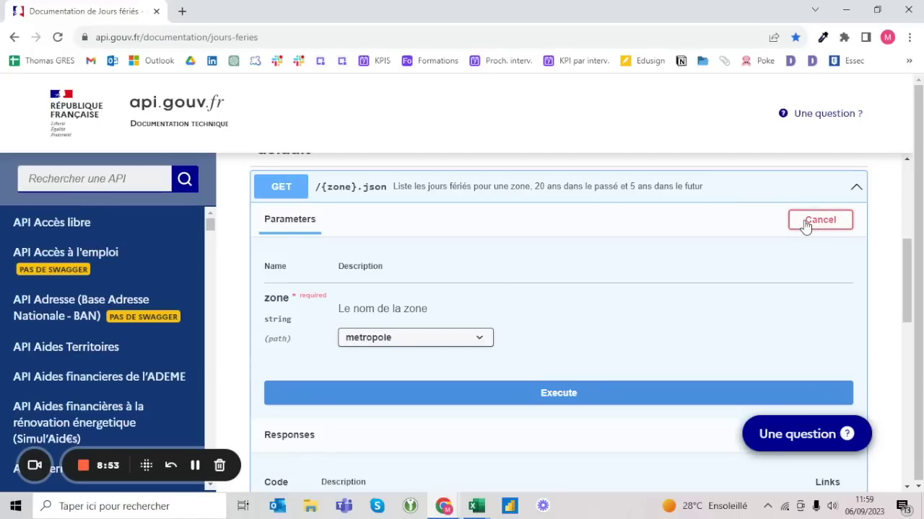
pyautogui.scroll(-2, 626, 277)
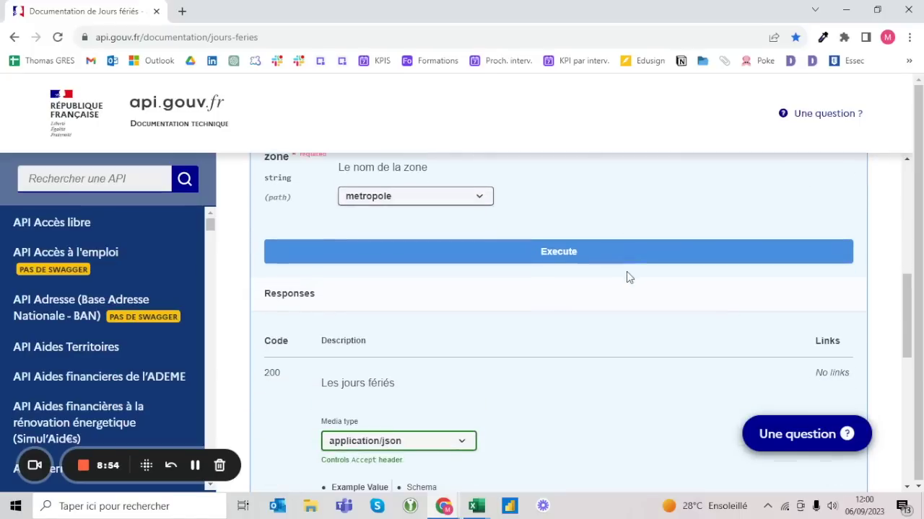
pyautogui.click(585, 257)
pyautogui.scroll(-2, 507, 307)
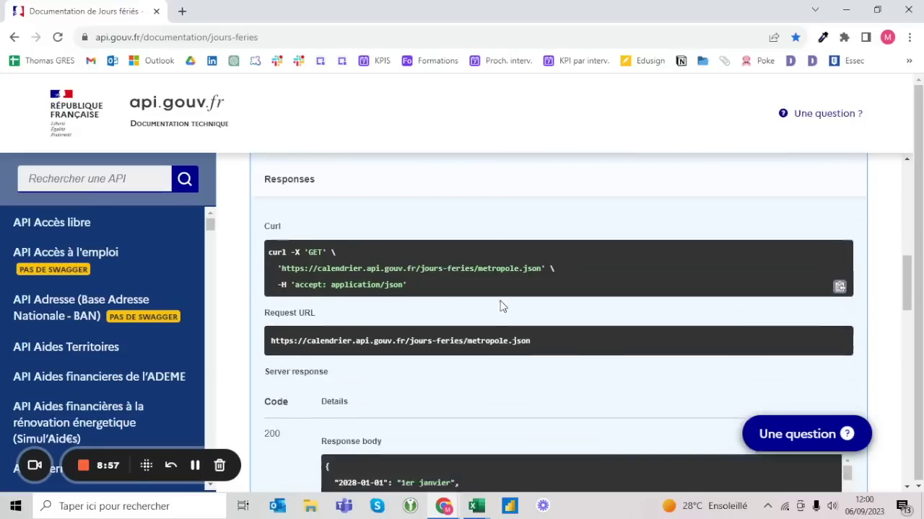
# - Copy the Request URL and load it in a new Chrome tab
pyautogui.moveTo(535, 309); pyautogui.dragTo(258, 314)
pyautogui.hotkey('ctrl', 'c')
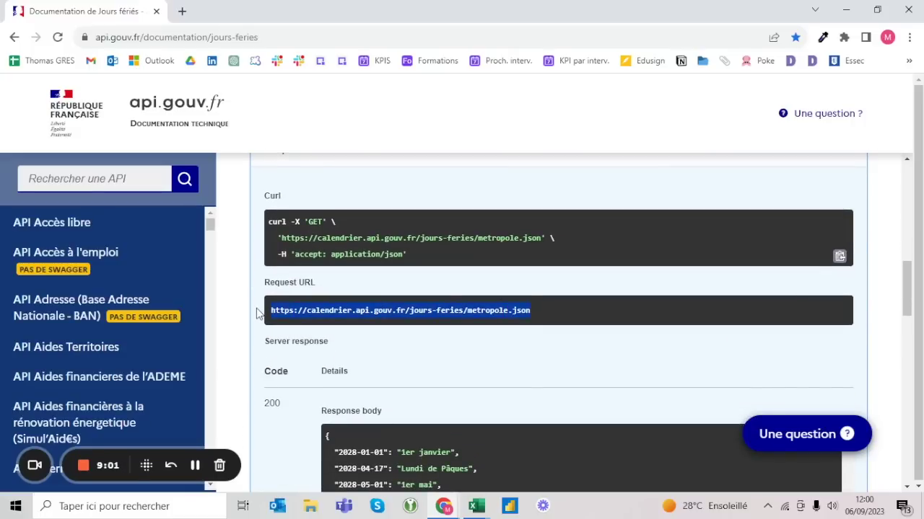
pyautogui.click(182, 11)
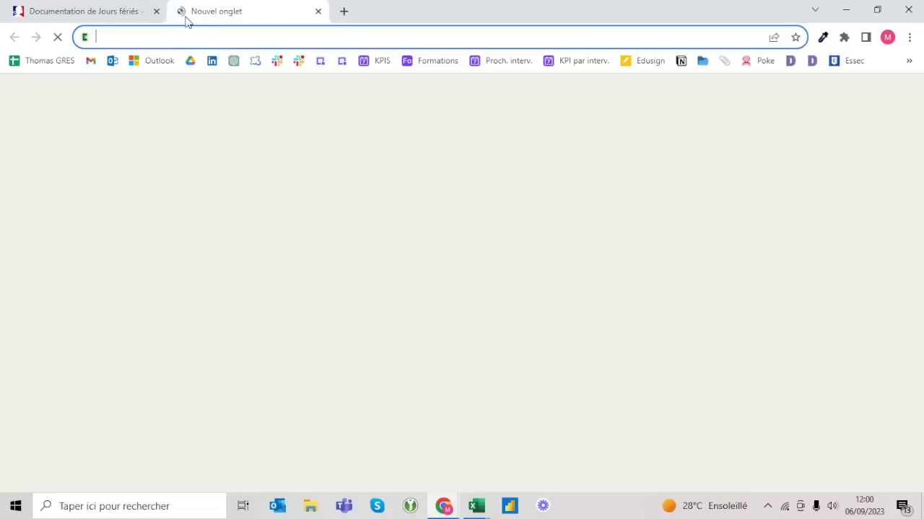
pyautogui.hotkey('ctrl', 'v')
pyautogui.press('Return')
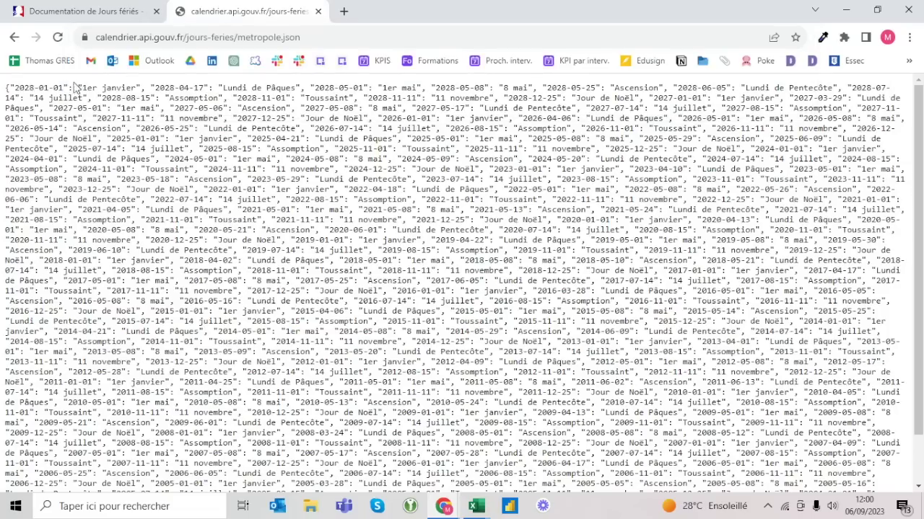
# - Close the holiday JSON tab, copy the metropole.json request URL, and switch back to Excel
pyautogui.scroll(-2, 678, 426)
pyautogui.scroll(2, 678, 425)
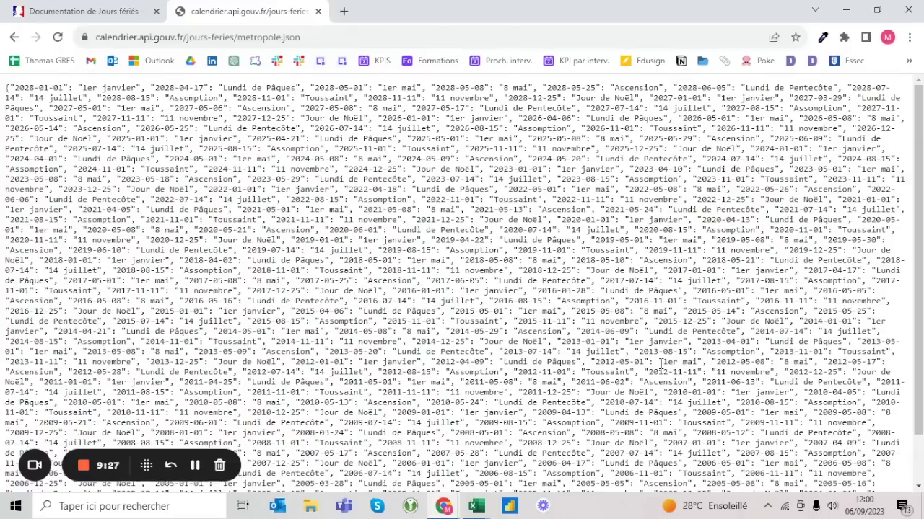
pyautogui.click(264, 38)
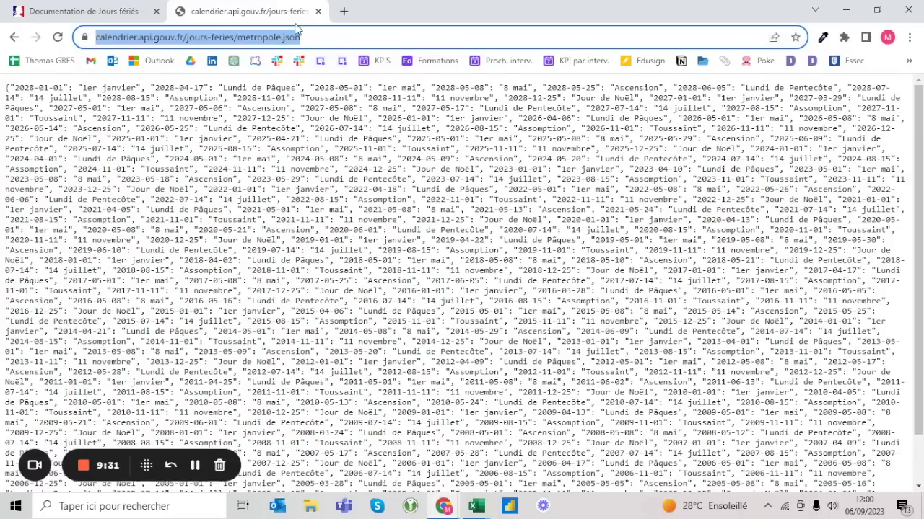
pyautogui.click(319, 12)
pyautogui.moveTo(532, 310); pyautogui.dragTo(282, 303)
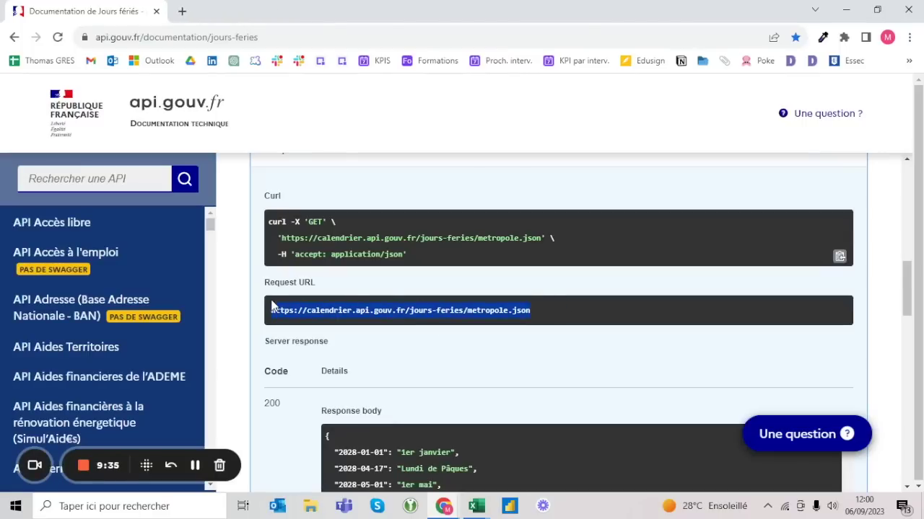
pyautogui.hotkey('alt', 'Tab')
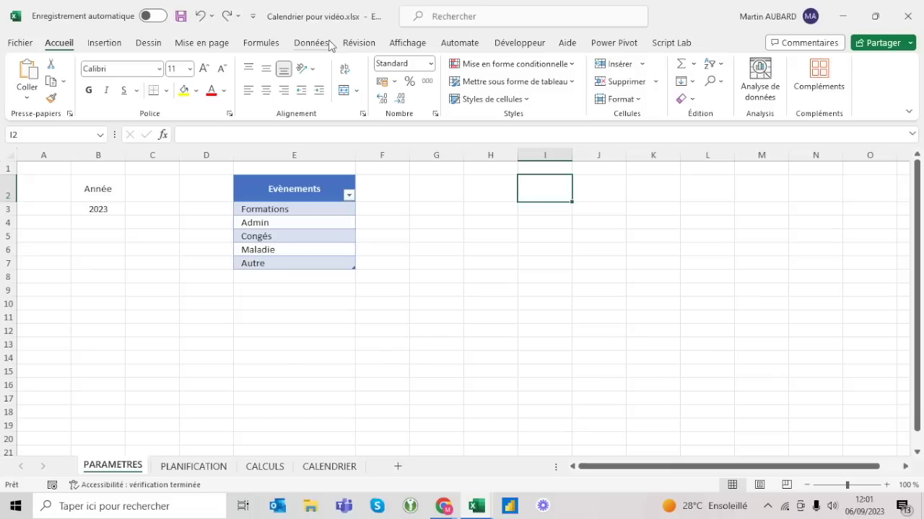
# - Import the copied metropole.json URL through Données > À partir du web into Power Query
pyautogui.click(329, 45)
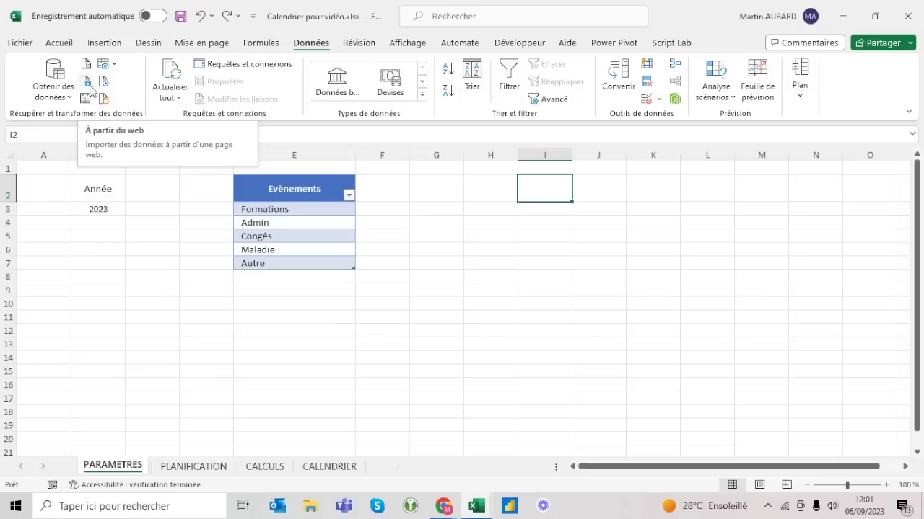
pyautogui.click(87, 83)
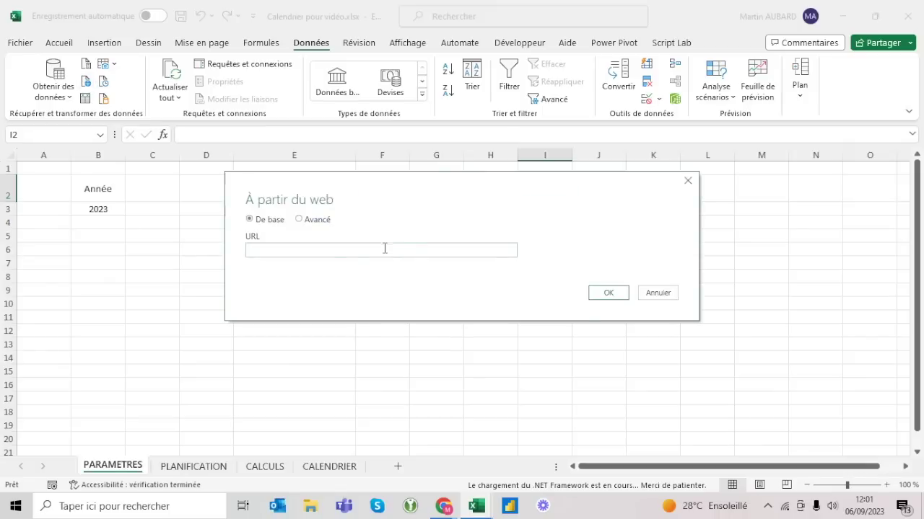
pyautogui.hotkey('ctrl', 'v')
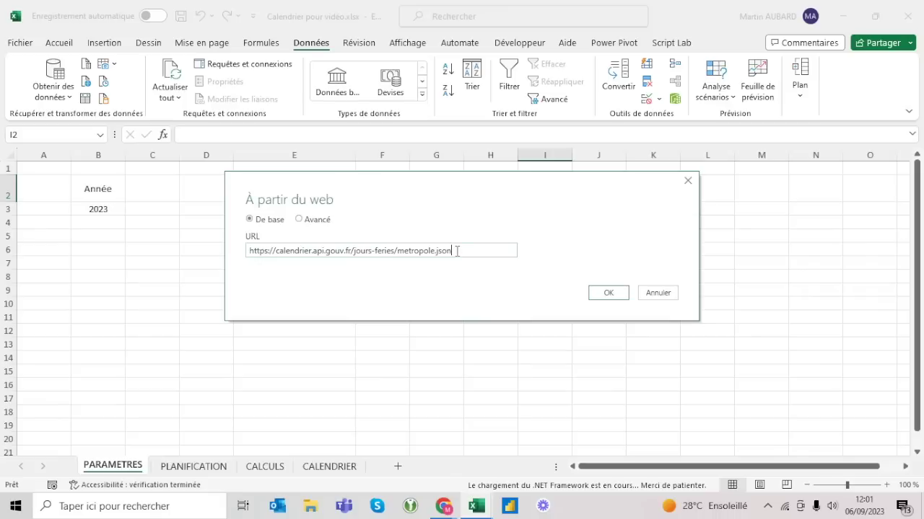
pyautogui.click(617, 303)
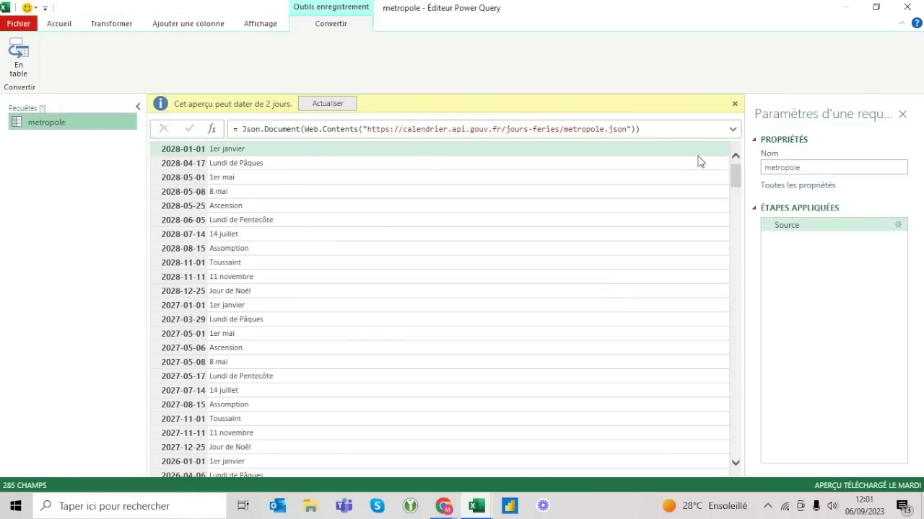
# - Refresh the preview, convert the record to a table, and rename Name to Date and Value to Célébration
pyautogui.click(344, 104)
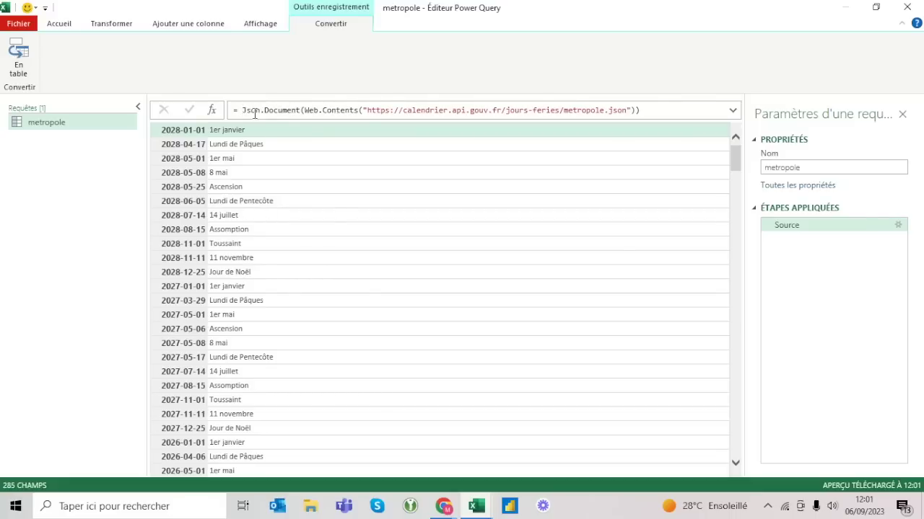
pyautogui.click(19, 65)
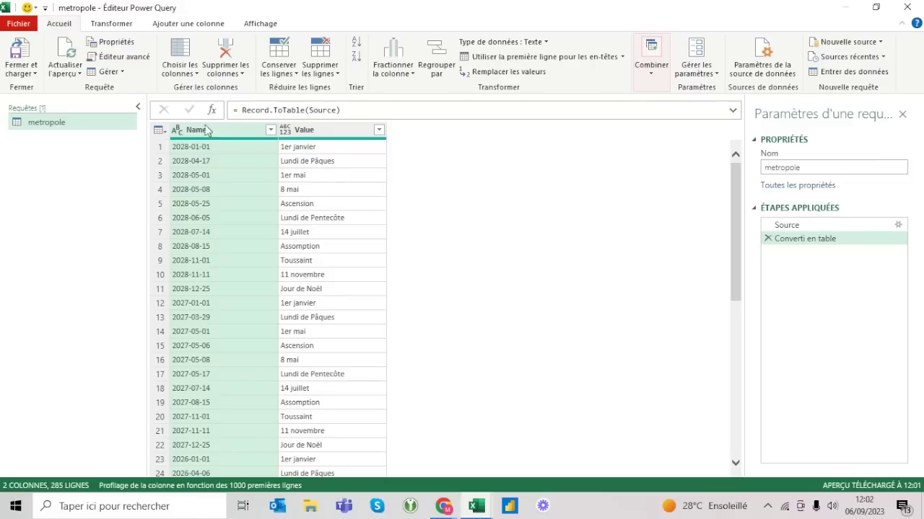
pyautogui.doubleClick(230, 129)
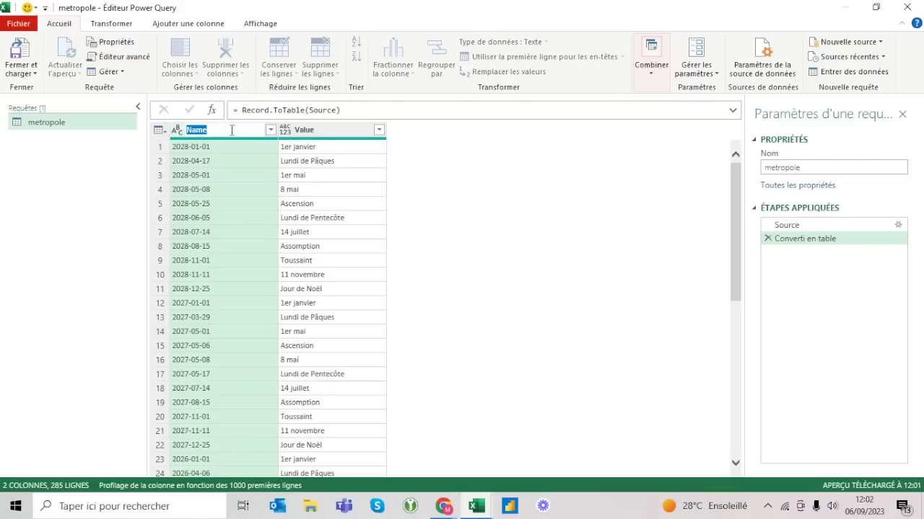
pyautogui.write('Date')
pyautogui.press('Return')
pyautogui.doubleClick(321, 130)
pyautogui.write('Célébration')
pyautogui.press('Return')
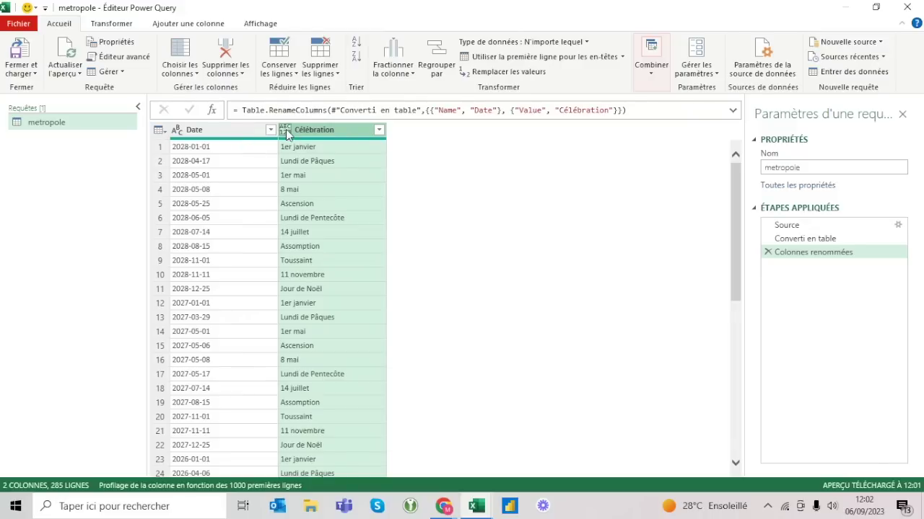
# - Type the Date column as Date and Célébration as Texte, then choose Fermer et charger dans..
pyautogui.click(180, 131)
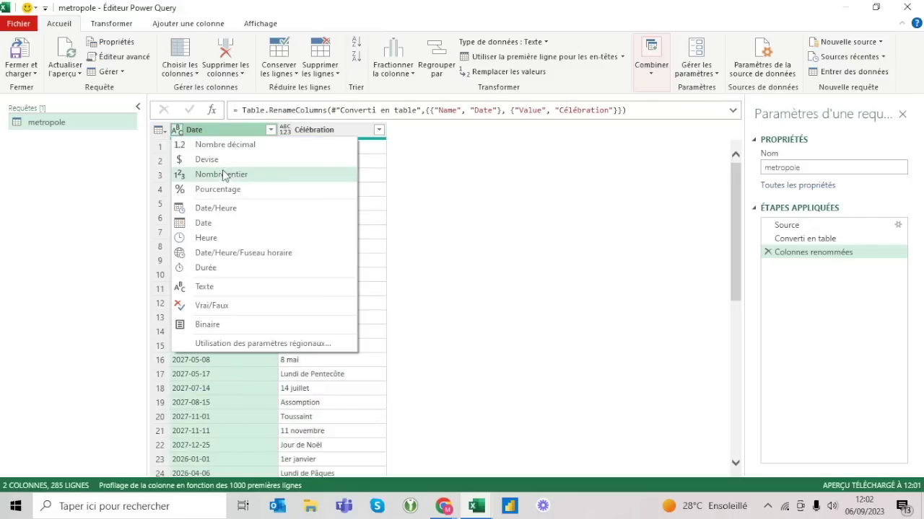
pyautogui.click(222, 226)
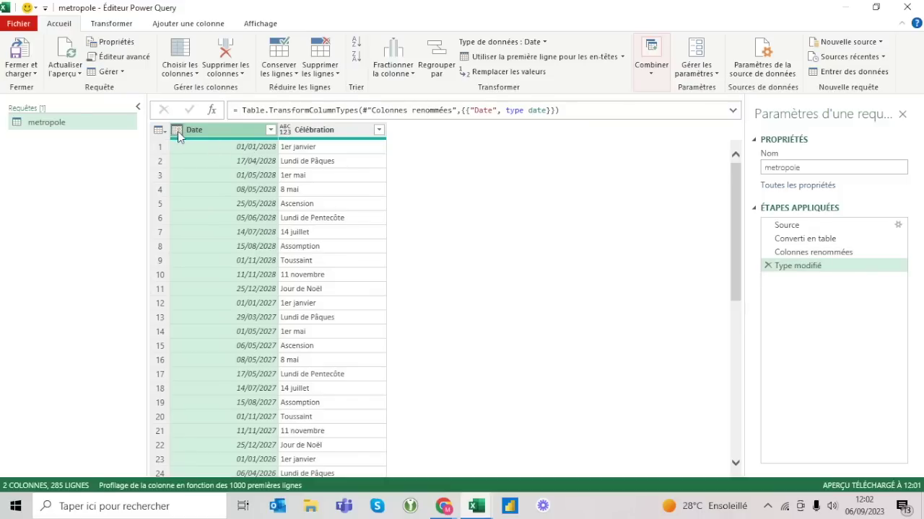
pyautogui.click(285, 130)
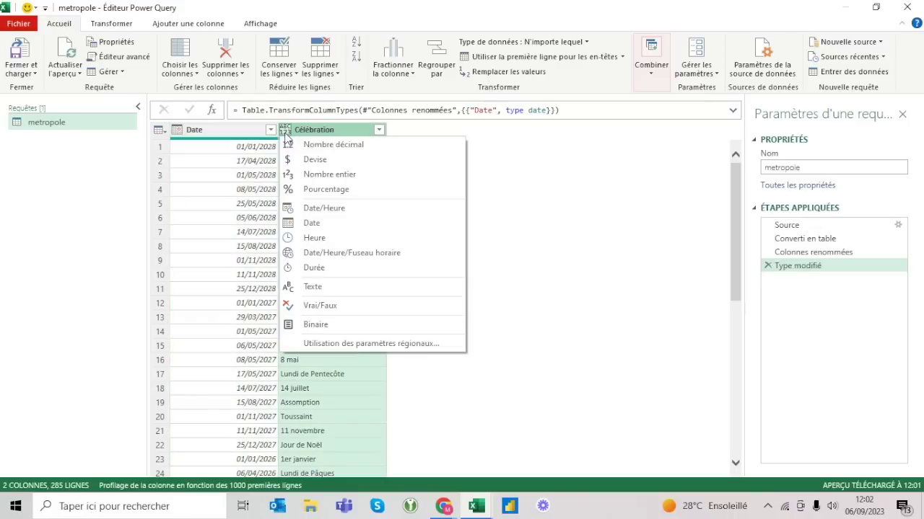
pyautogui.click(321, 285)
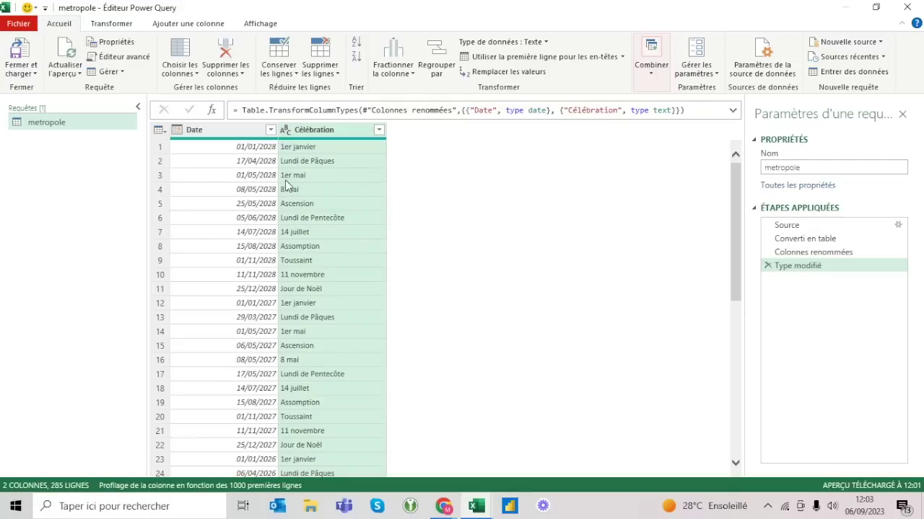
pyautogui.click(32, 73)
pyautogui.click(41, 105)
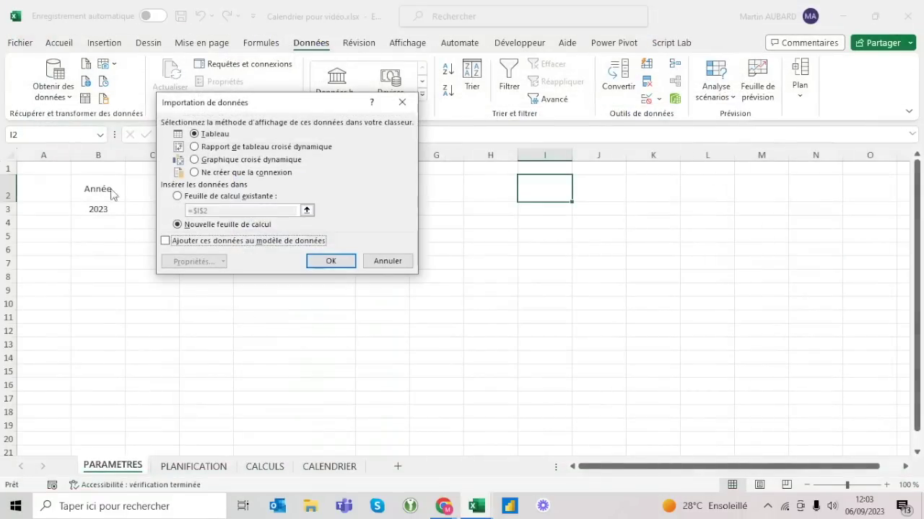
# - Load the query as a table on the existing sheet at =PARAMETRES!$I$2
pyautogui.click(208, 197)
pyautogui.moveTo(298, 210); pyautogui.dragTo(149, 208)
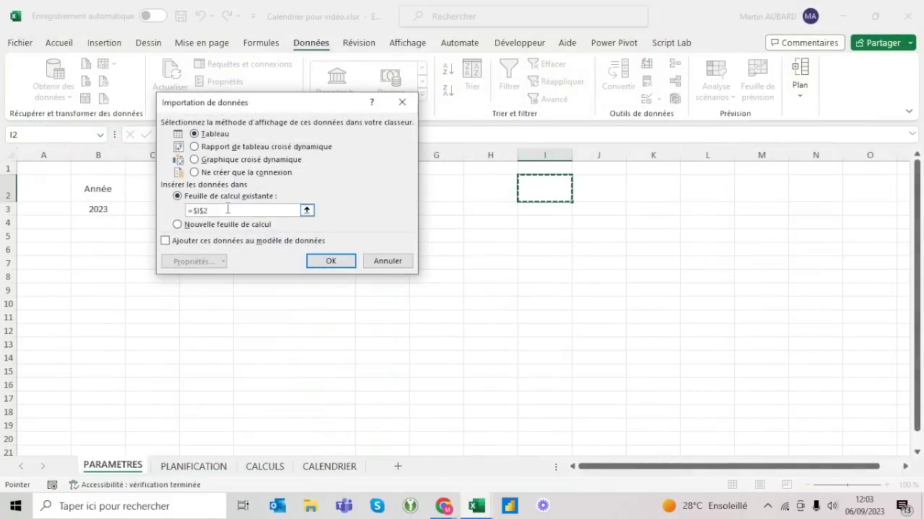
pyautogui.press('BackSpace')
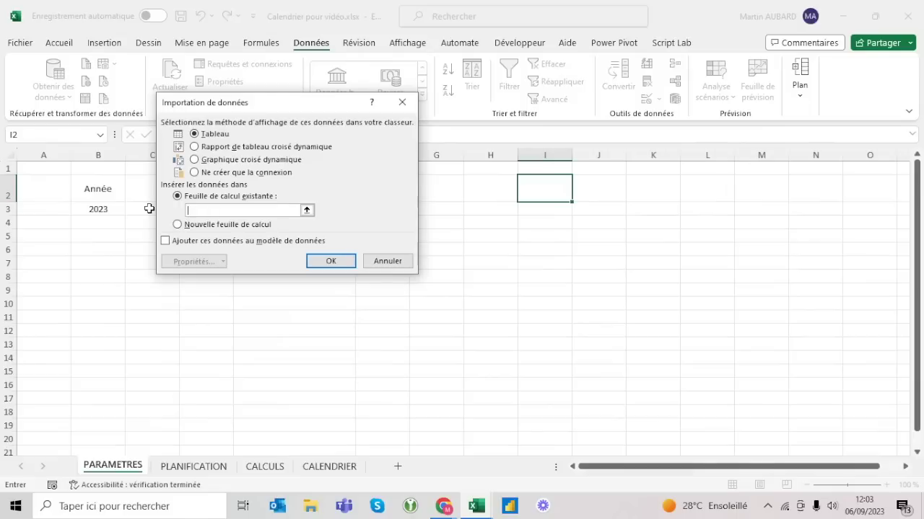
pyautogui.click(558, 190)
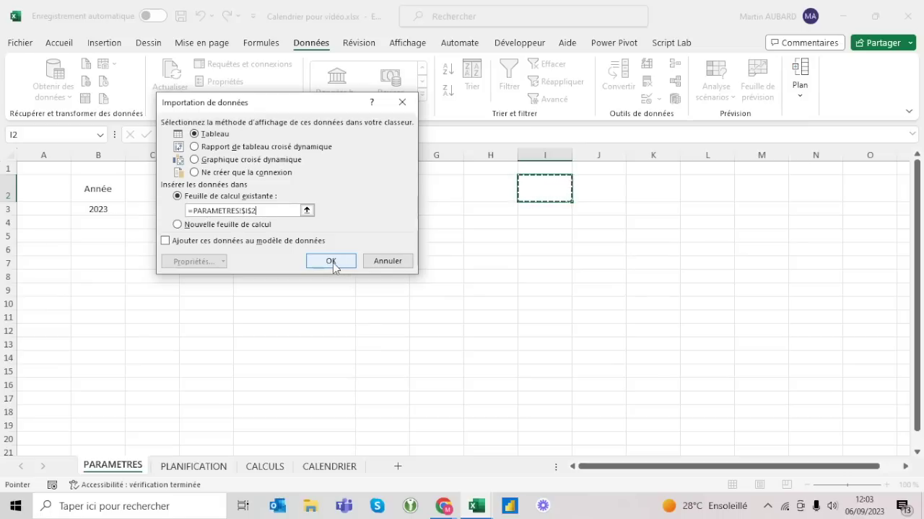
pyautogui.click(332, 265)
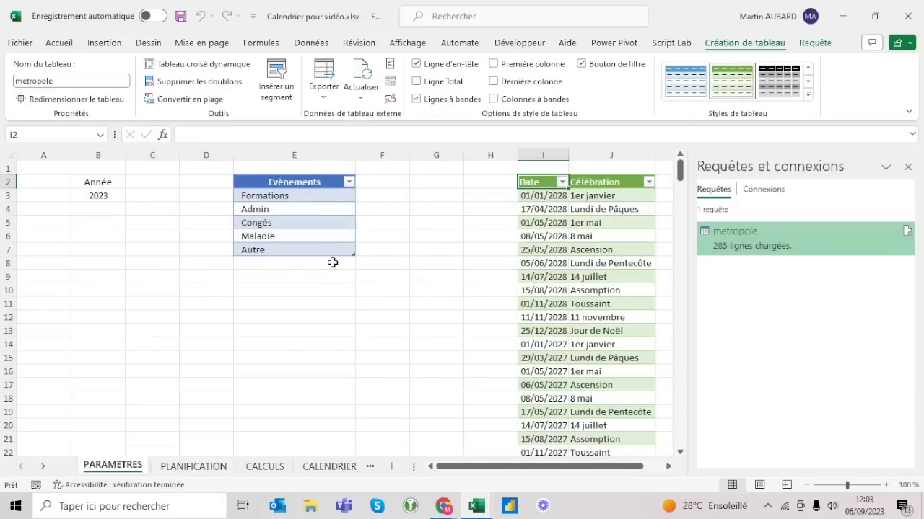
# - Close the Requêtes et connexions pane and widen column I so the dates fit
pyautogui.hscroll(1, 495, 225)
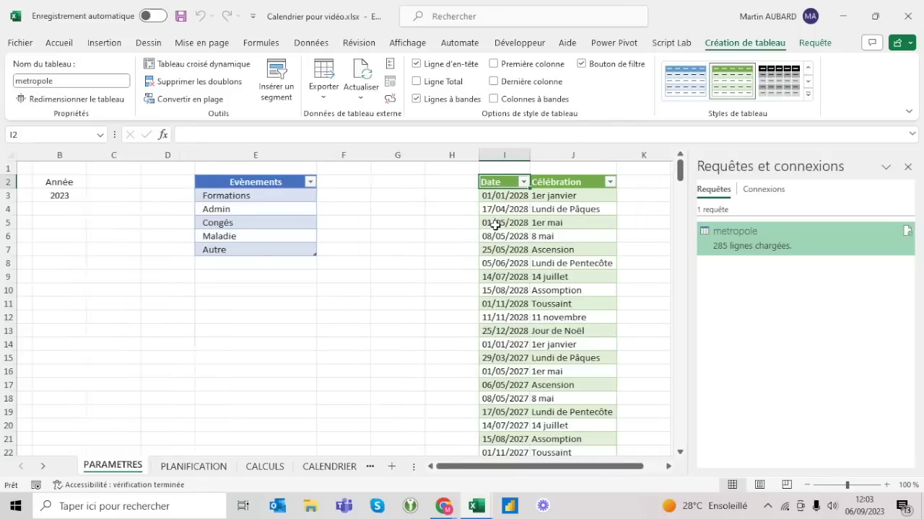
pyautogui.hscroll(-1, 495, 225)
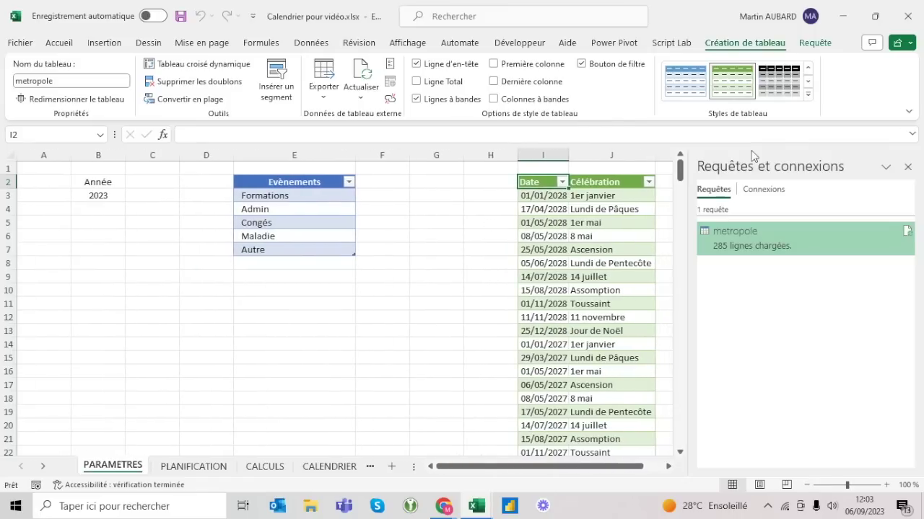
pyautogui.click(909, 166)
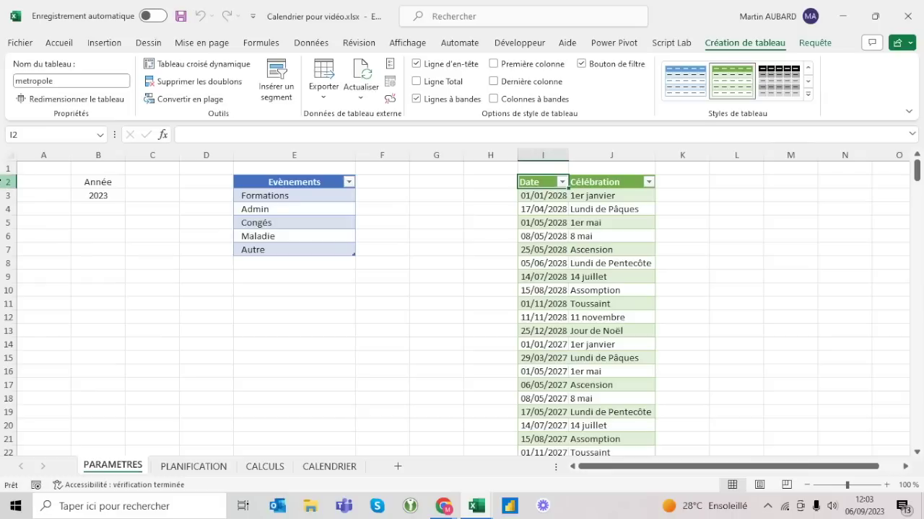
pyautogui.moveTo(568, 155); pyautogui.dragTo(597, 152)
pyautogui.click(398, 264)
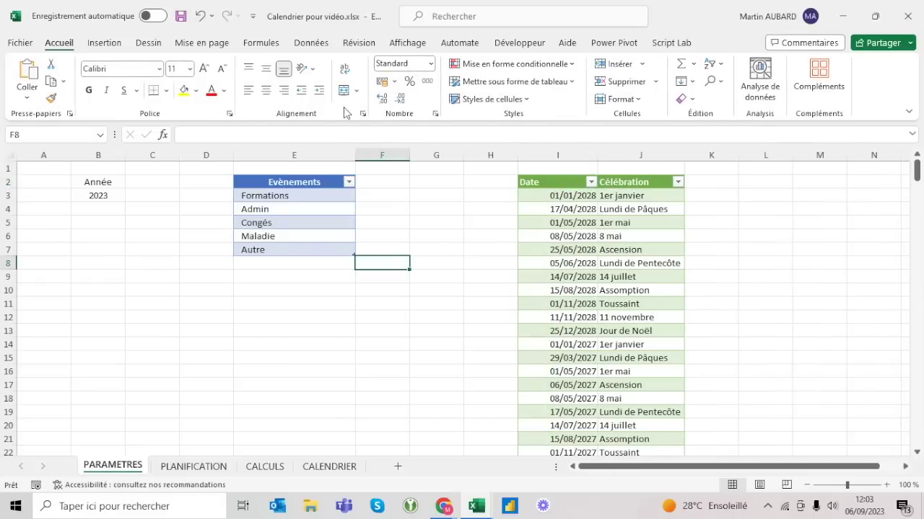
# - Undo the column I widening and stop refreshes from resizing the holiday table's columns
pyautogui.click(317, 51)
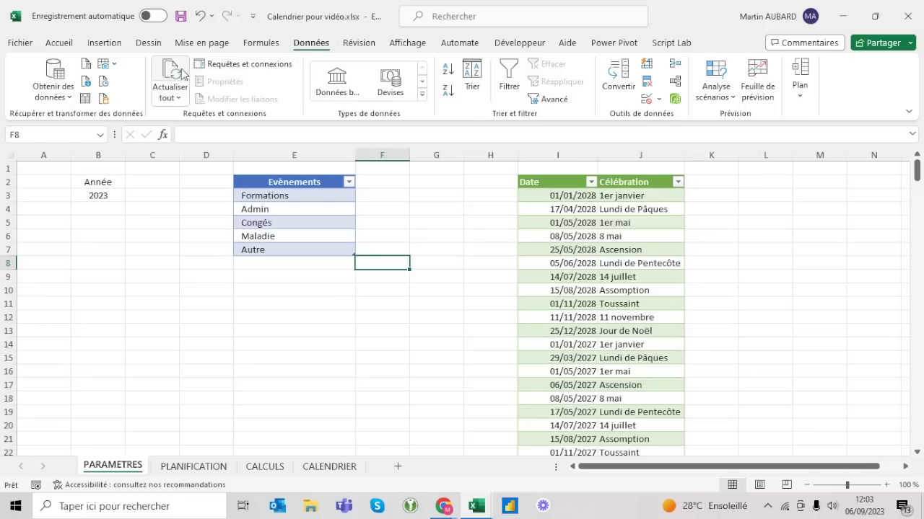
pyautogui.hotkey('ctrl', 'z')
pyautogui.click(548, 183)
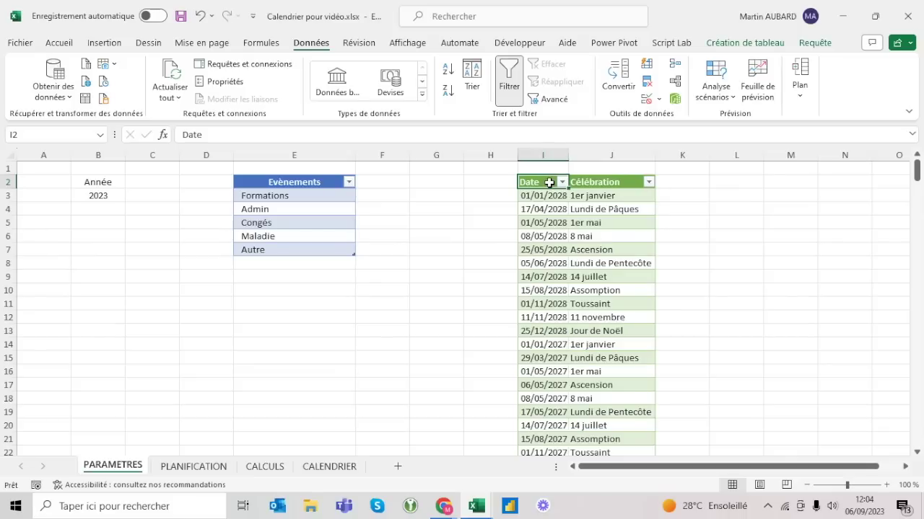
pyautogui.click(225, 81)
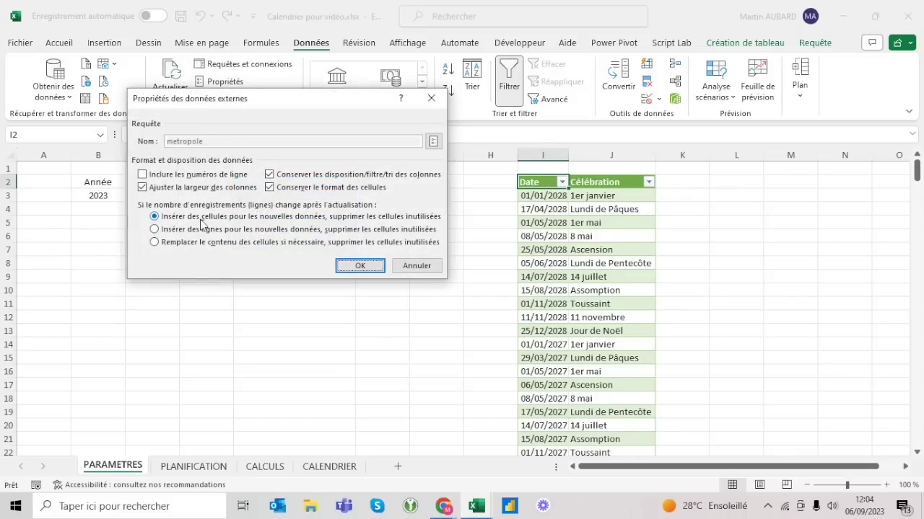
pyautogui.click(196, 189)
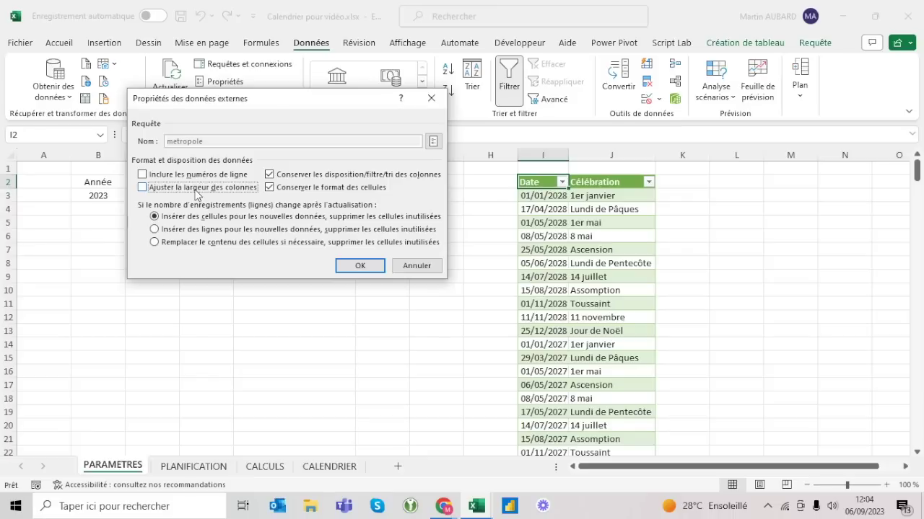
pyautogui.click(359, 265)
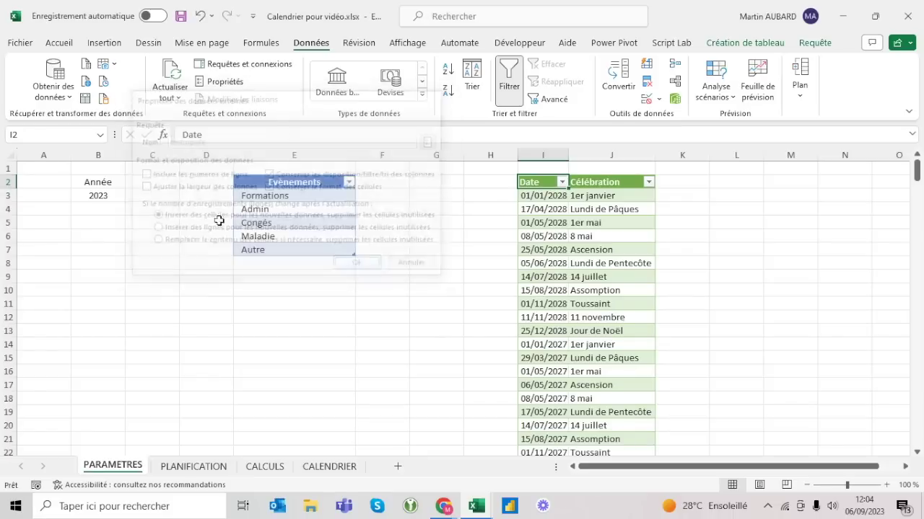
# - Set the height of row 2 to 30
pyautogui.click(6, 181)
pyautogui.rightClick(6, 181)
pyautogui.click(87, 400)
pyautogui.write('30')
pyautogui.press('Return')
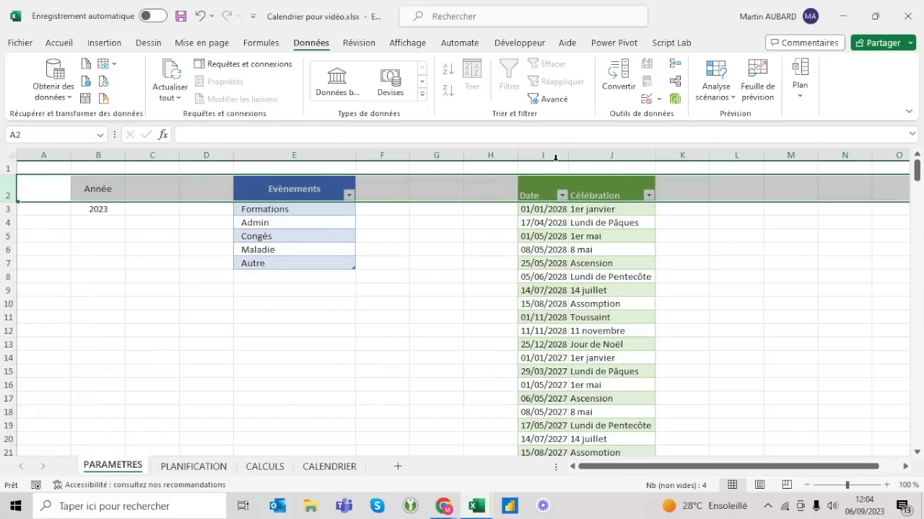
# - Set columns I and J to a width of 15
pyautogui.moveTo(552, 155); pyautogui.dragTo(584, 146)
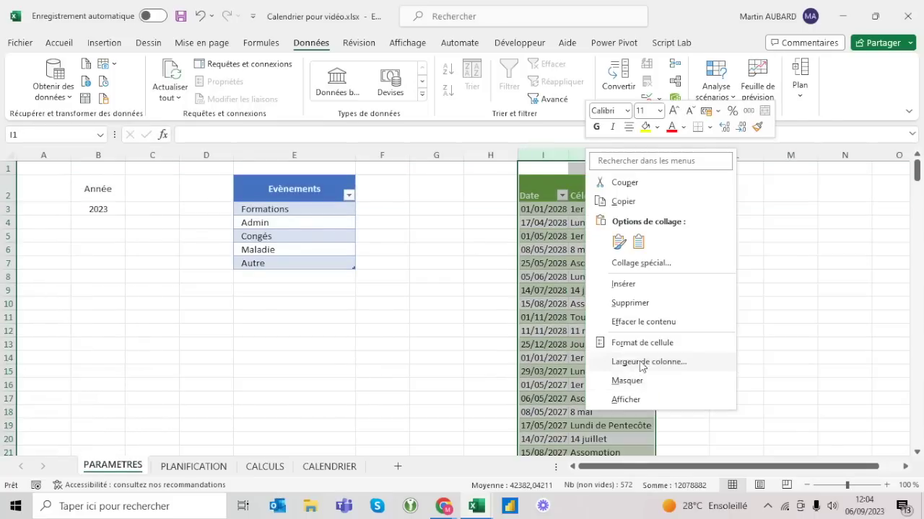
pyautogui.click(639, 360)
pyautogui.write('15')
pyautogui.press('Return')
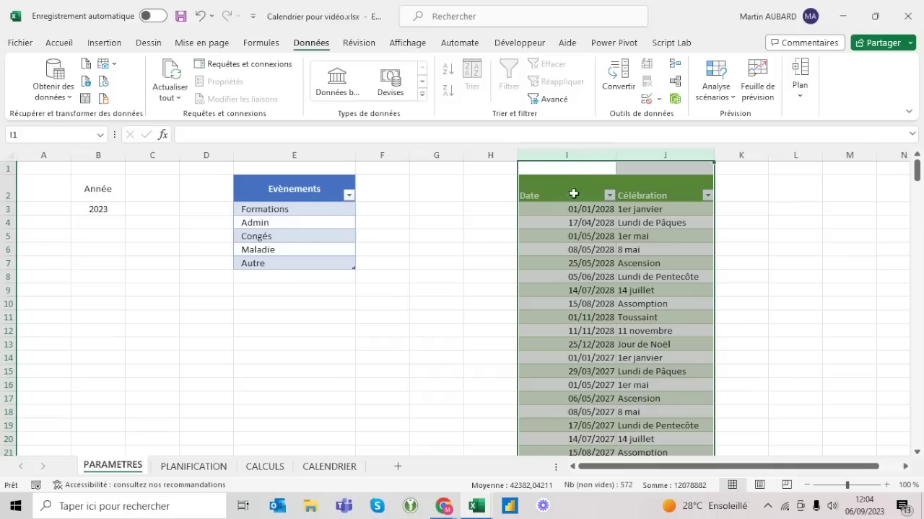
# - Centre the holiday table's headers horizontally and vertically
pyautogui.moveTo(553, 190); pyautogui.dragTo(666, 192)
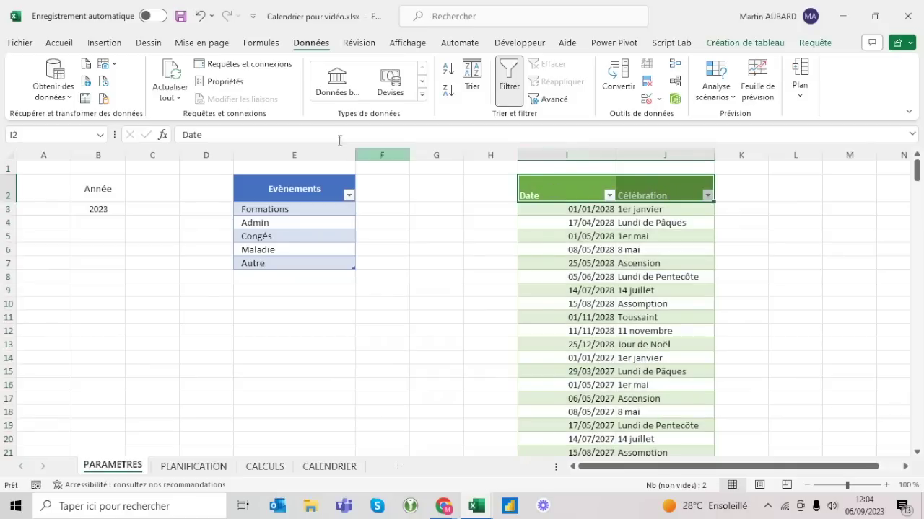
pyautogui.click(56, 44)
pyautogui.click(265, 90)
pyautogui.click(266, 68)
pyautogui.click(481, 246)
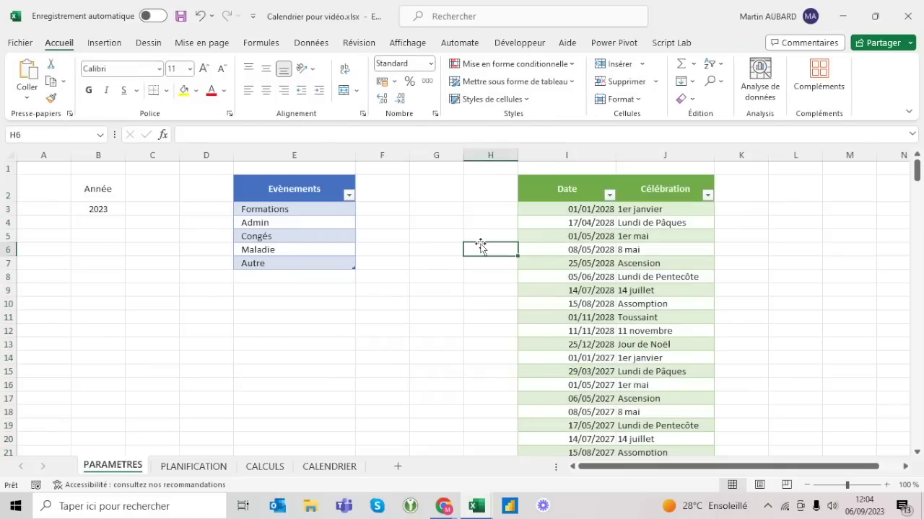
# - Refresh all queries, clear and restore holiday rows via refresh, then insert a blank column D
pyautogui.click(316, 45)
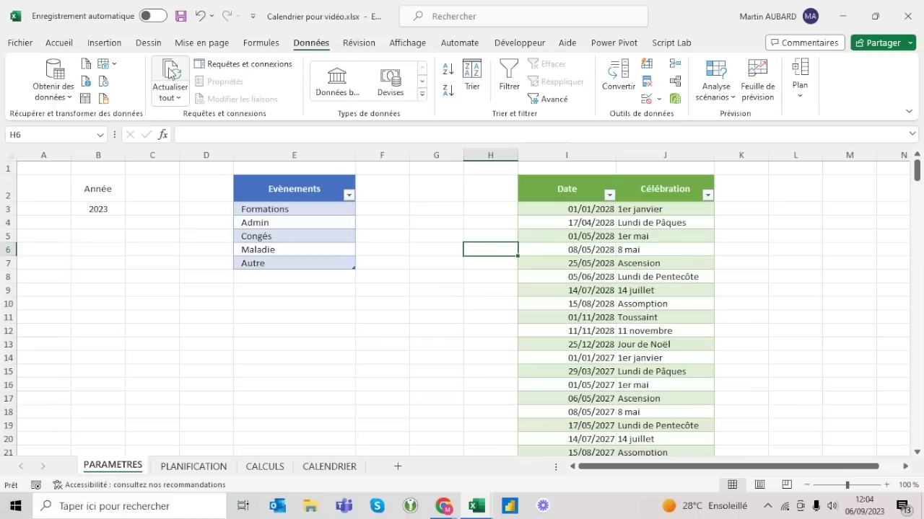
pyautogui.click(170, 73)
pyautogui.click(170, 73)
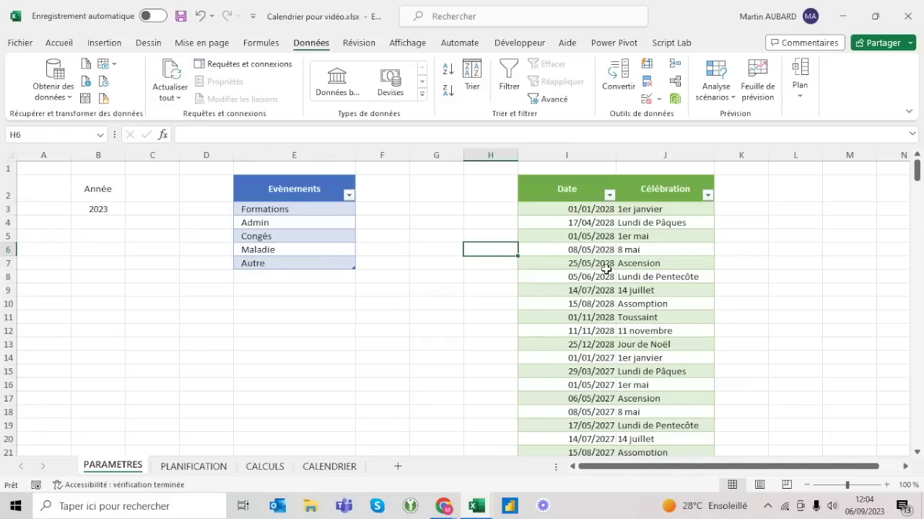
pyautogui.moveTo(613, 268); pyautogui.dragTo(647, 329)
pyautogui.press('Delete')
pyautogui.click(423, 246)
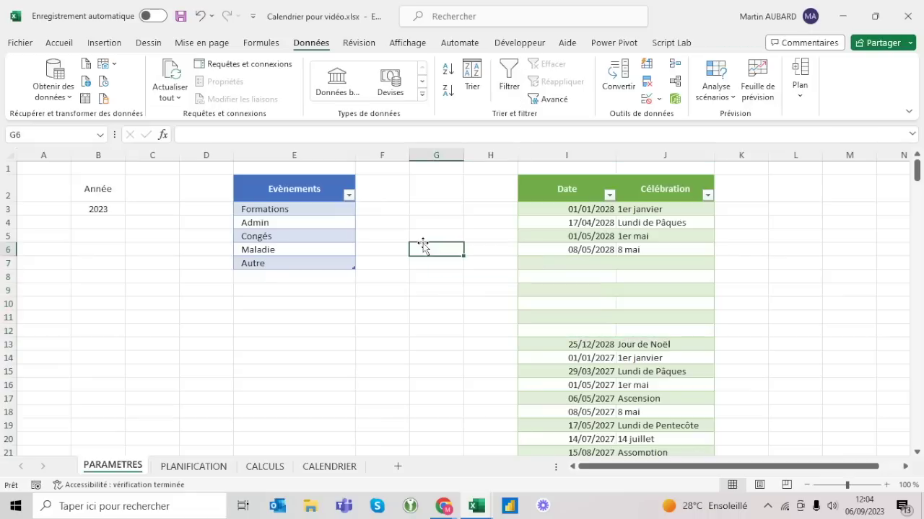
pyautogui.click(177, 75)
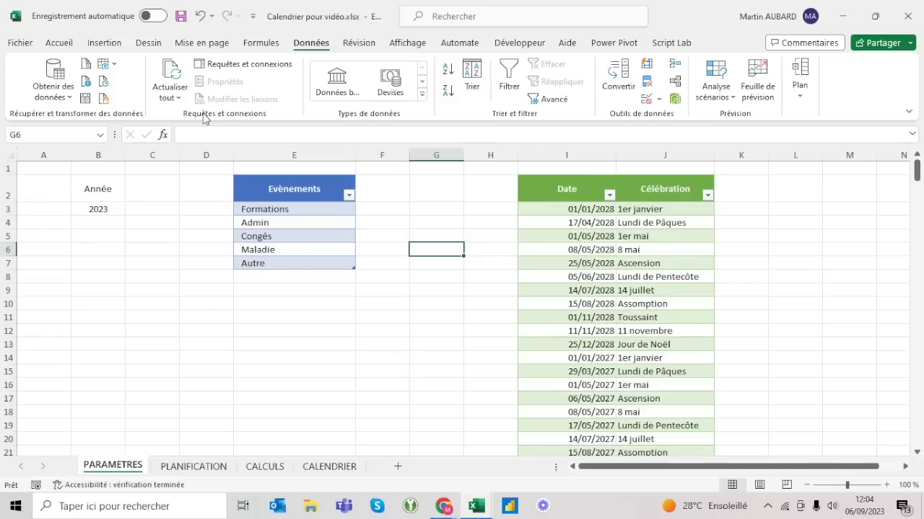
pyautogui.click(200, 152)
pyautogui.hotkey('ctrl', '+')
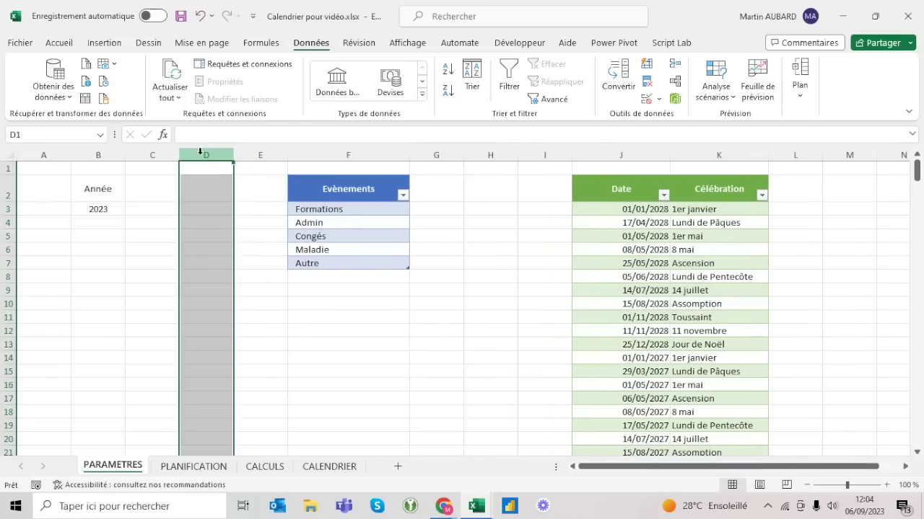
# - Apply a medium table style to the Evènements table
pyautogui.click(632, 174)
pyautogui.click(349, 191)
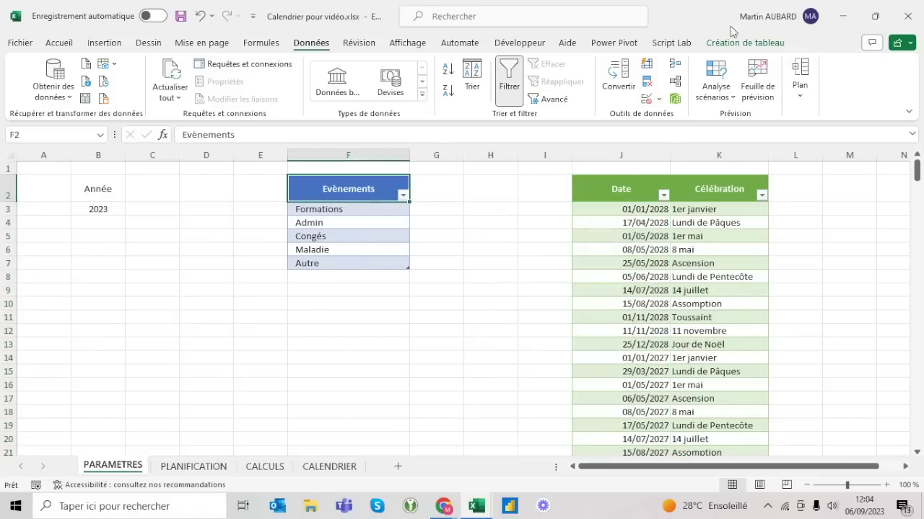
pyautogui.click(744, 42)
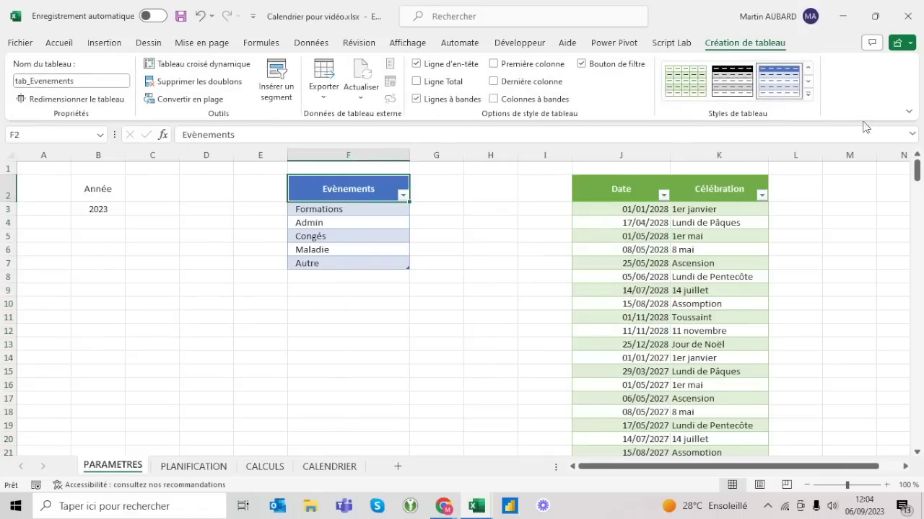
pyautogui.click(808, 95)
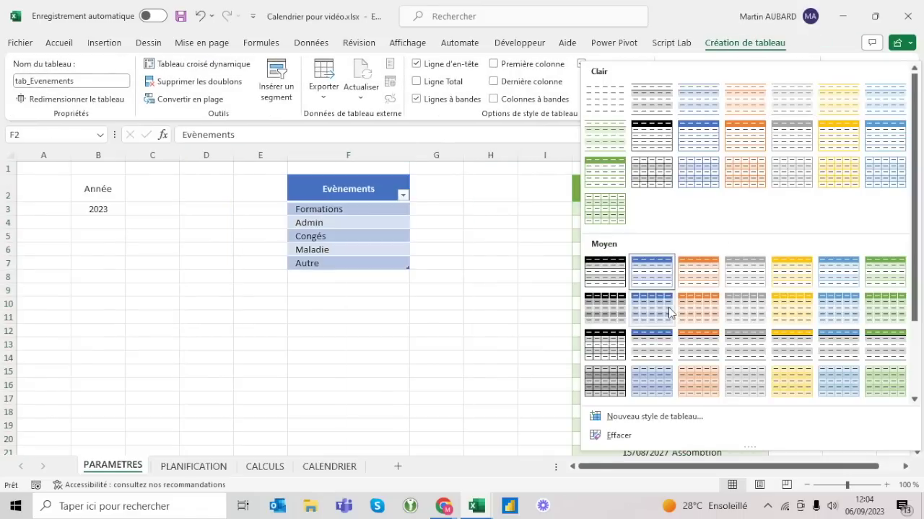
pyautogui.click(669, 311)
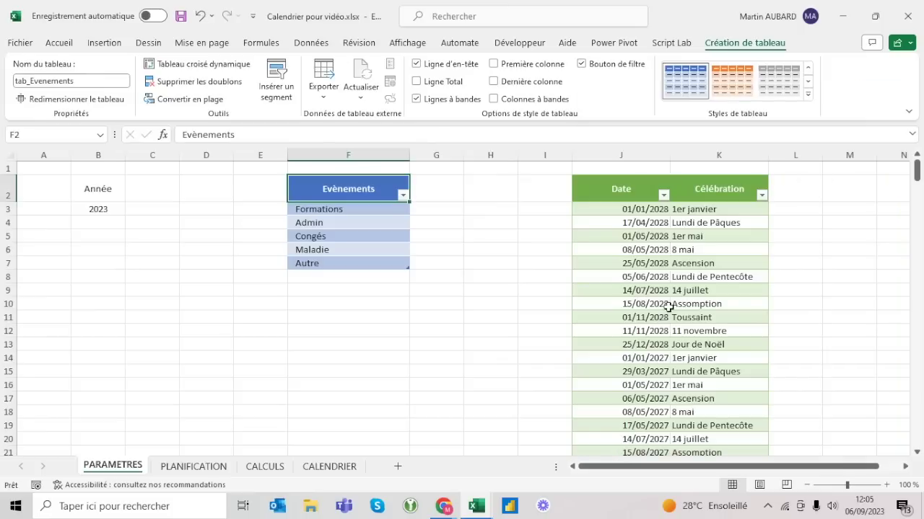
# - Switch the workbook's theme colours to Solpedinn + under Mise en page > Couleurs
pyautogui.click(634, 189)
pyautogui.click(369, 191)
pyautogui.click(193, 45)
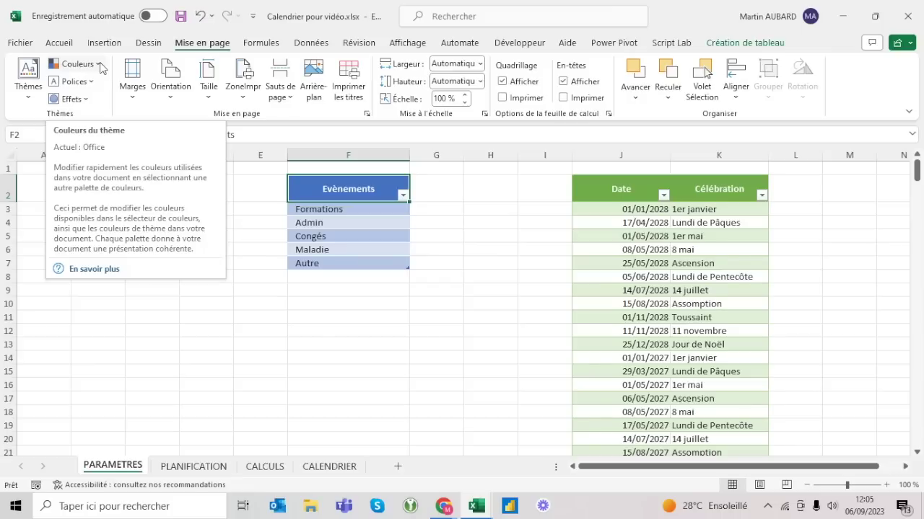
pyautogui.click(99, 65)
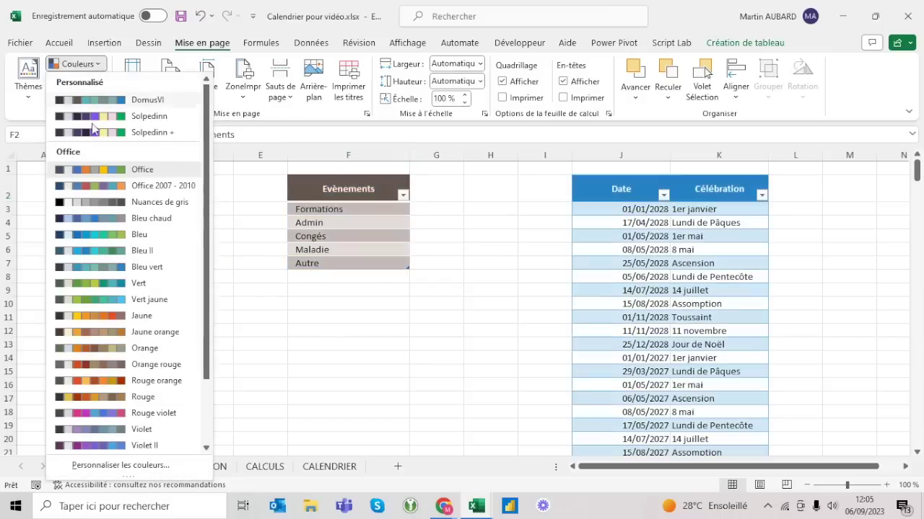
pyautogui.click(99, 137)
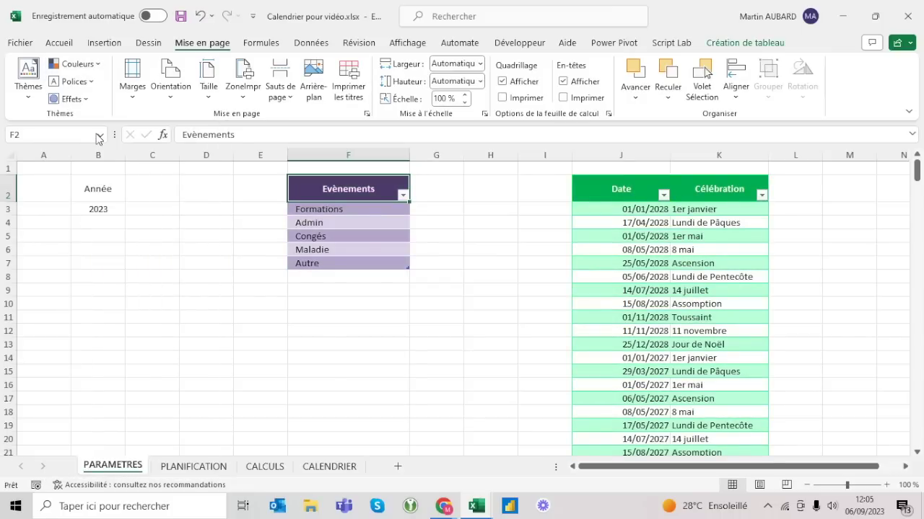
pyautogui.click(99, 63)
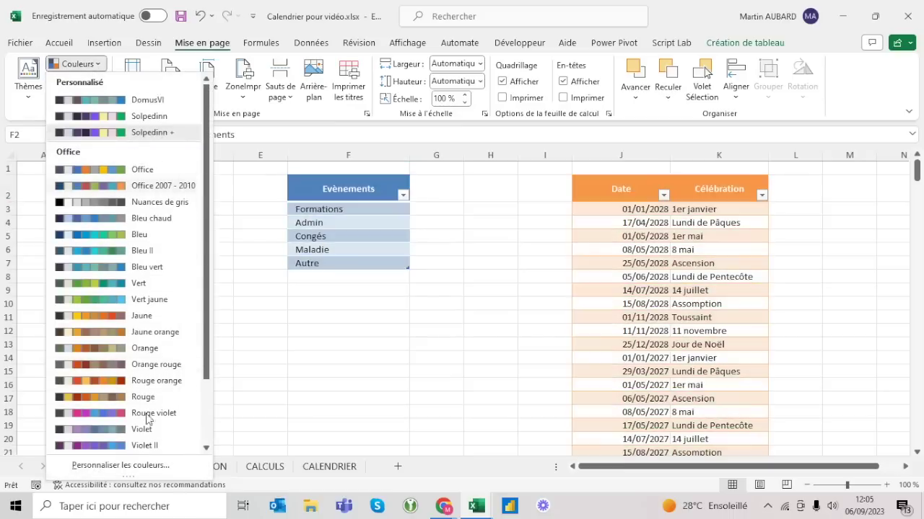
pyautogui.press('Escape')
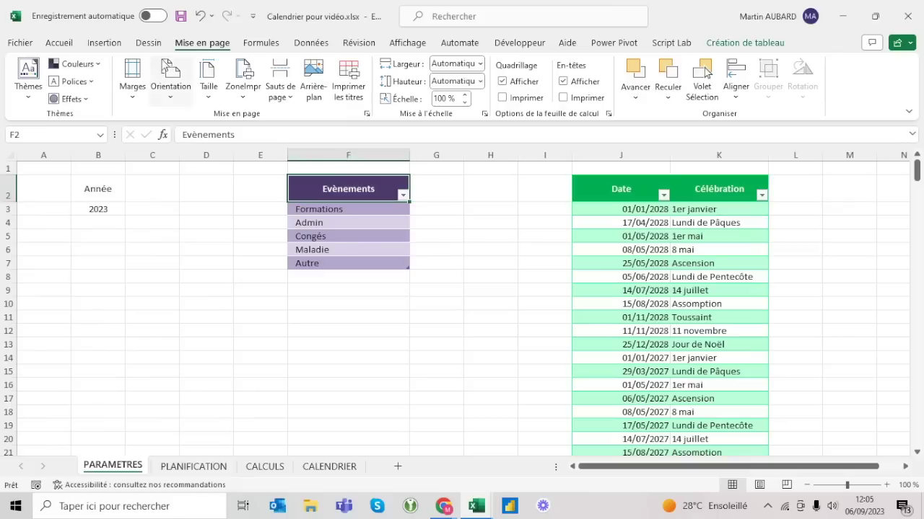
pyautogui.click(88, 64)
pyautogui.press('Escape')
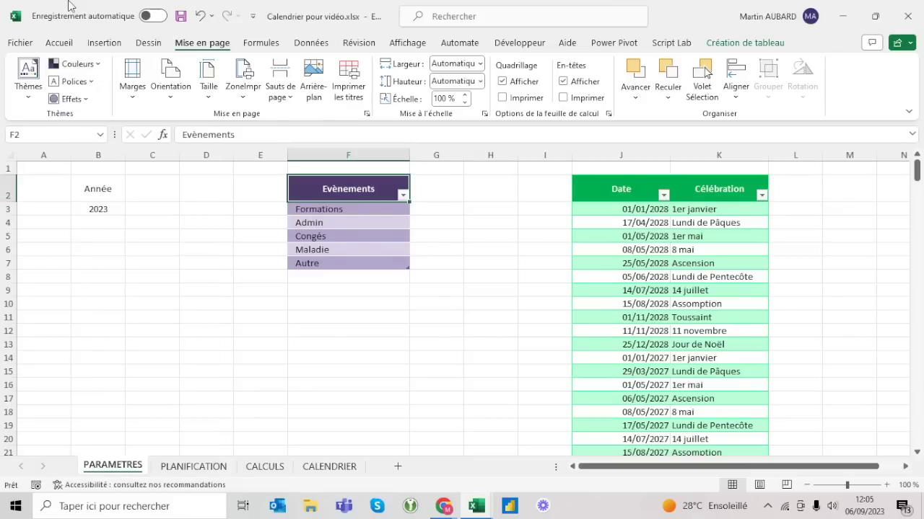
# - Reapply a purple medium table style to the Evènements table
pyautogui.click(59, 44)
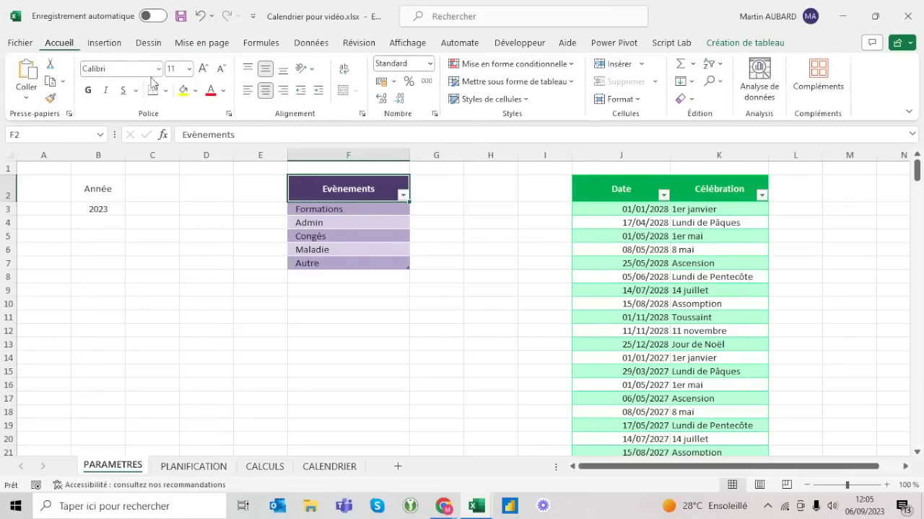
pyautogui.click(196, 90)
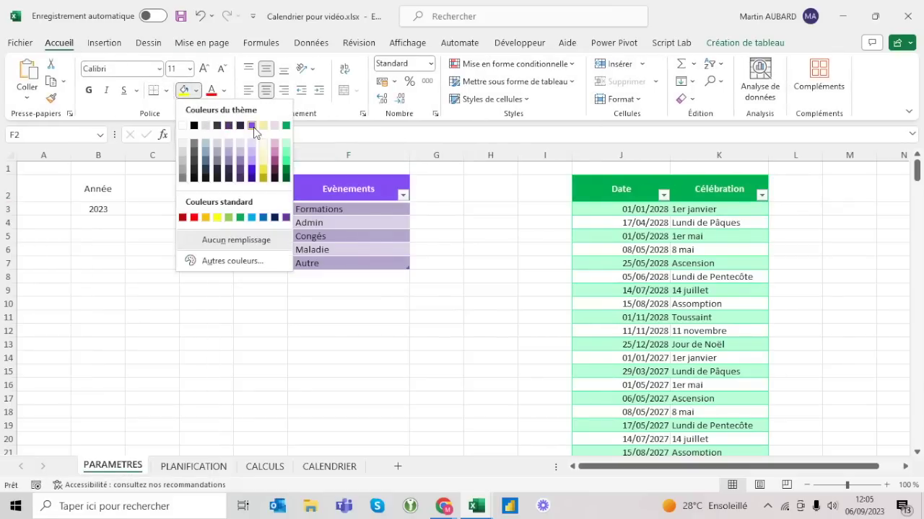
pyautogui.click(395, 179)
pyautogui.click(744, 43)
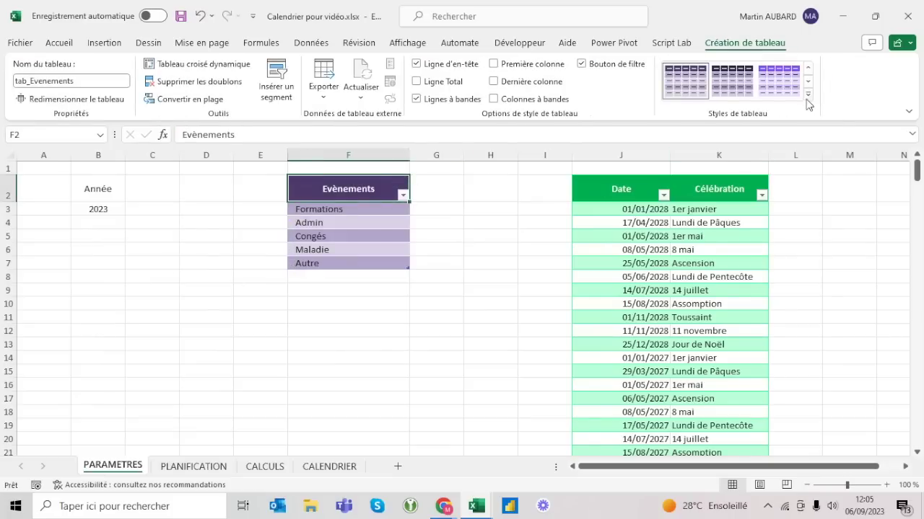
pyautogui.click(807, 94)
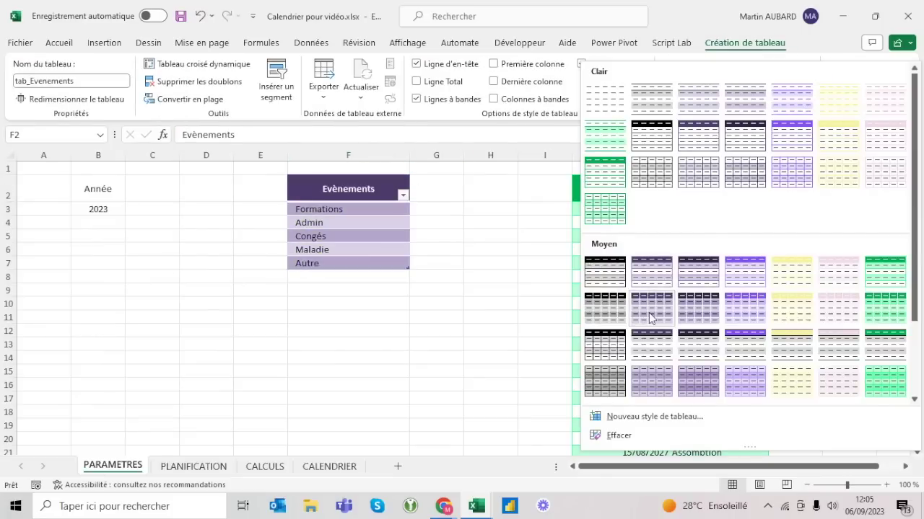
pyautogui.click(651, 319)
# - Give the metropole holiday table the Violet foncé Style moyen 10 table style
pyautogui.click(608, 176)
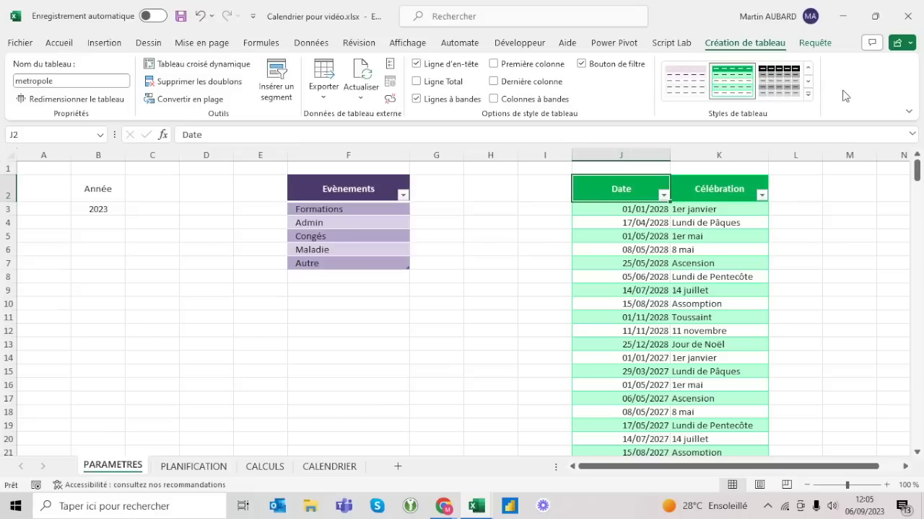
pyautogui.click(808, 94)
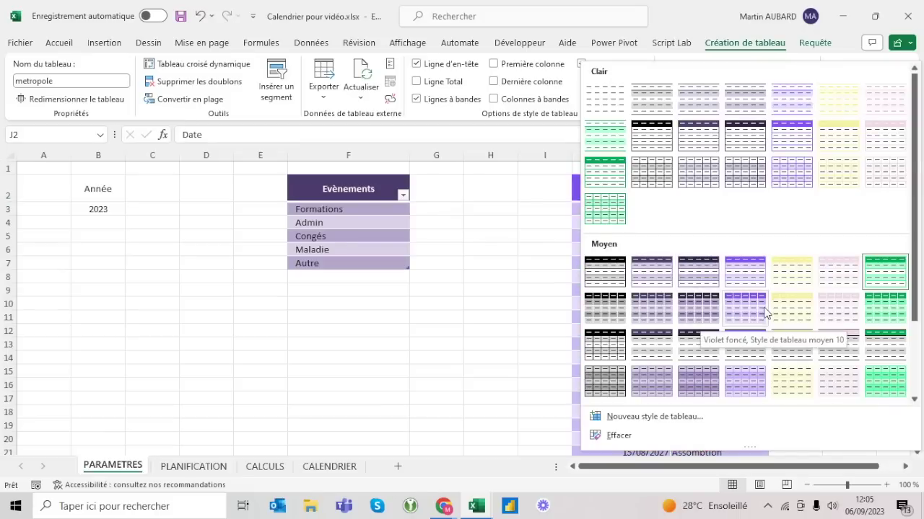
pyautogui.click(764, 312)
pyautogui.click(536, 275)
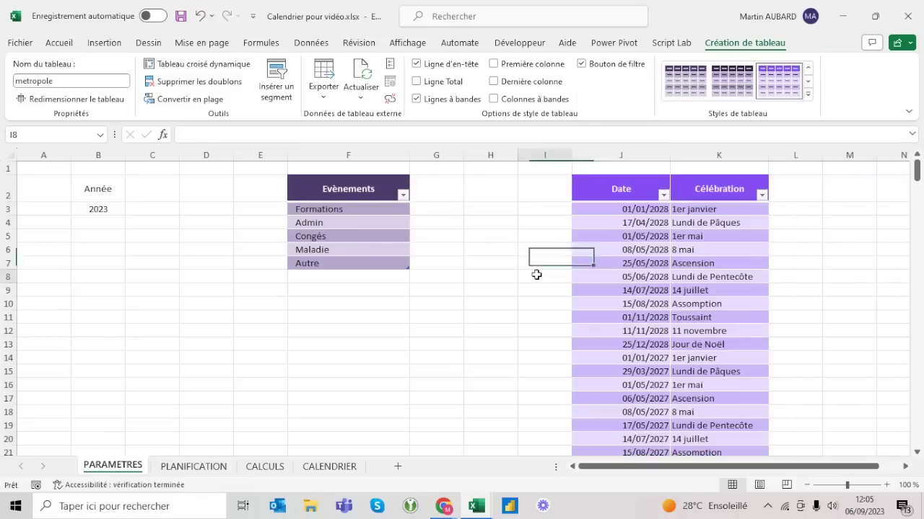
pyautogui.click(617, 179)
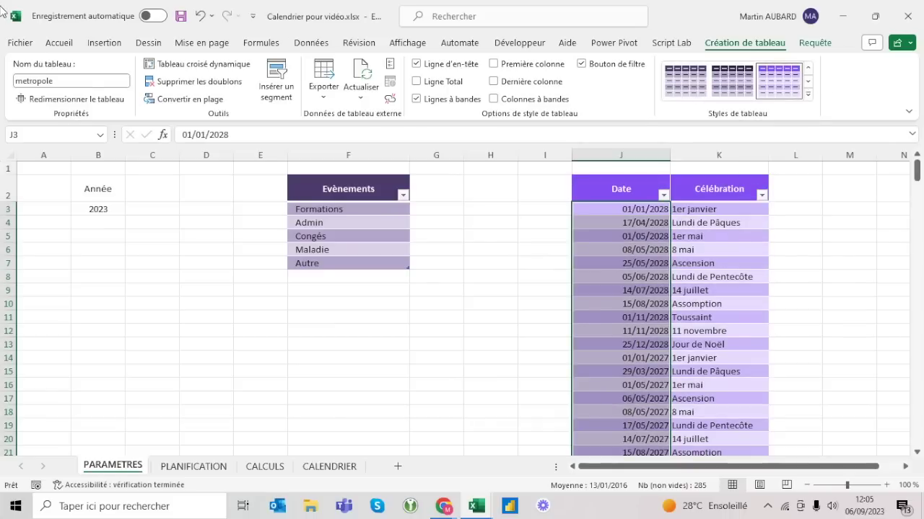
pyautogui.click(61, 45)
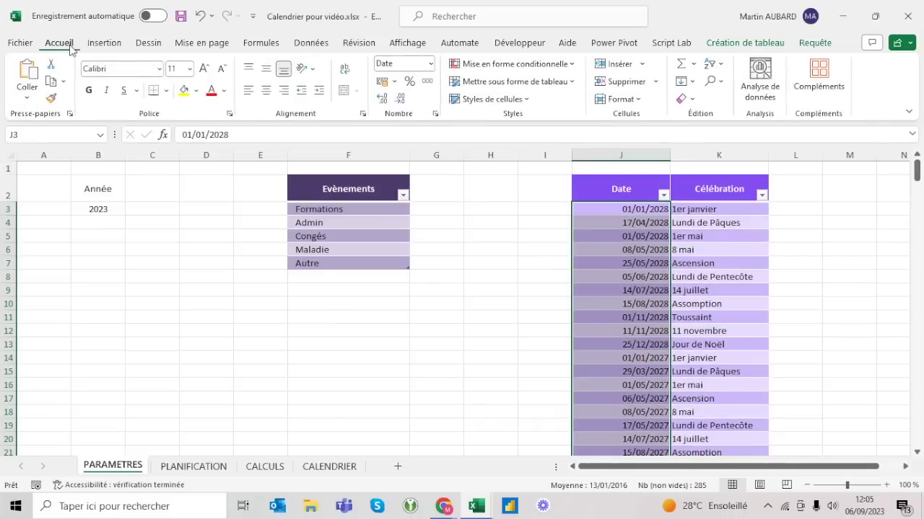
# - Centre the holiday dates and indent the Célébration entries
pyautogui.click(265, 91)
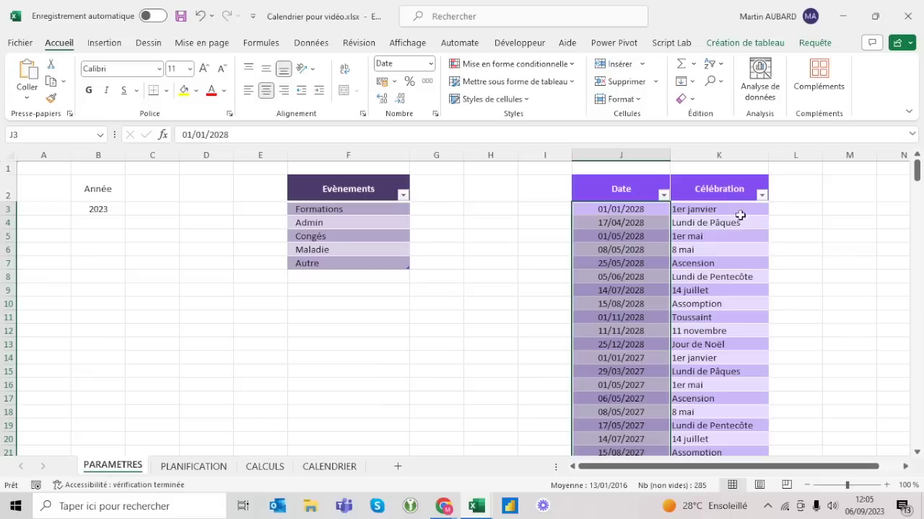
pyautogui.click(718, 179)
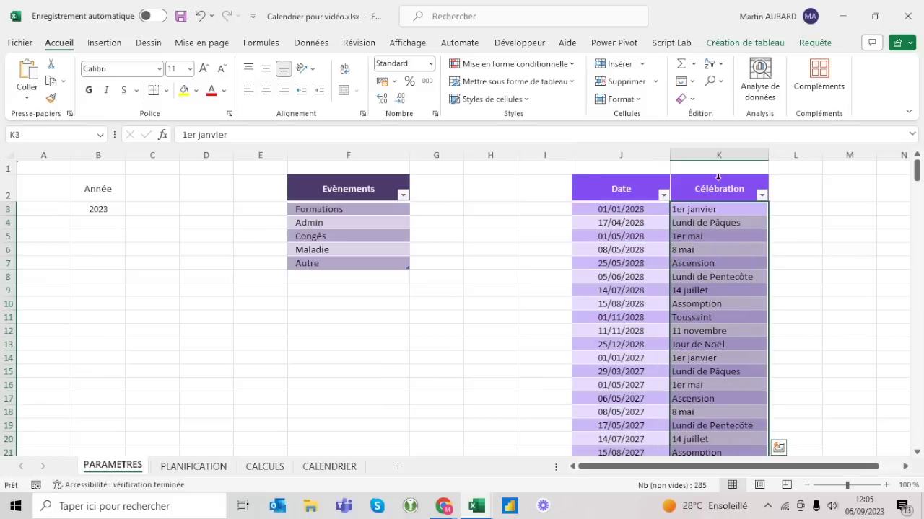
pyautogui.click(319, 91)
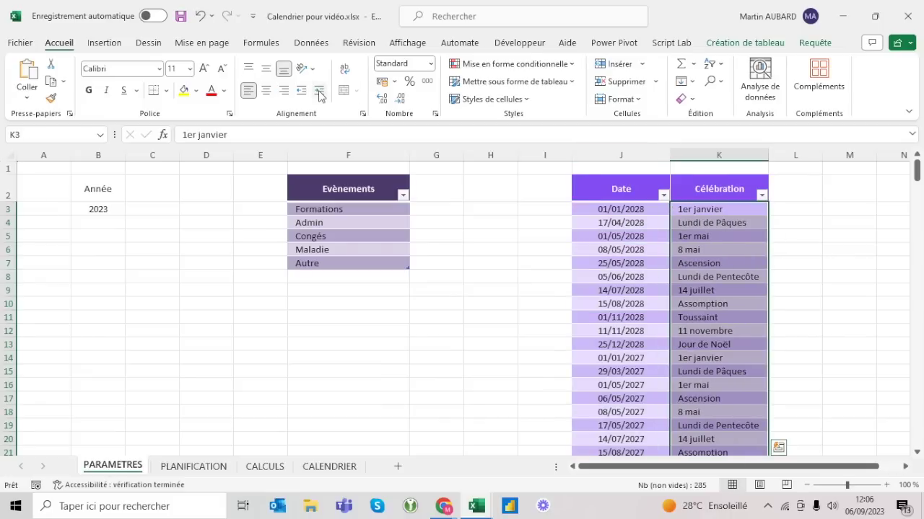
# - Fill the Année header cell B2 dark magenta and make it bold
pyautogui.click(98, 191)
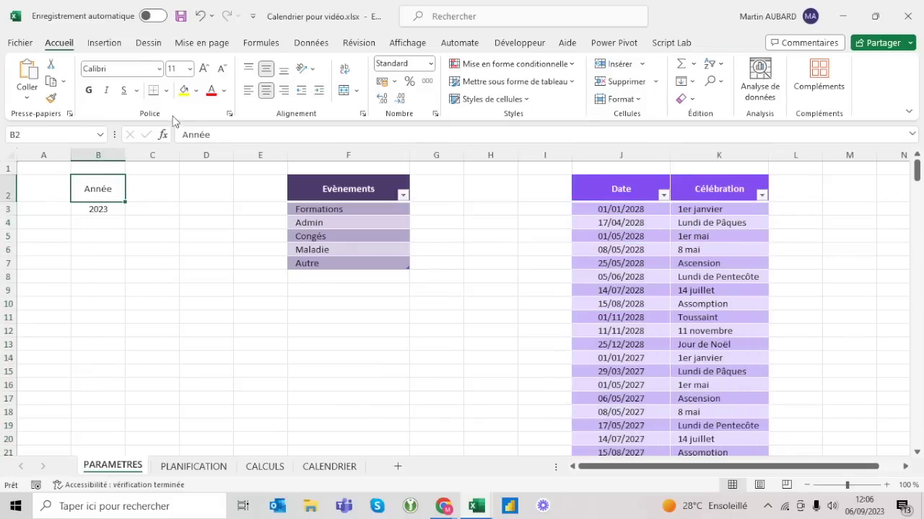
pyautogui.click(195, 92)
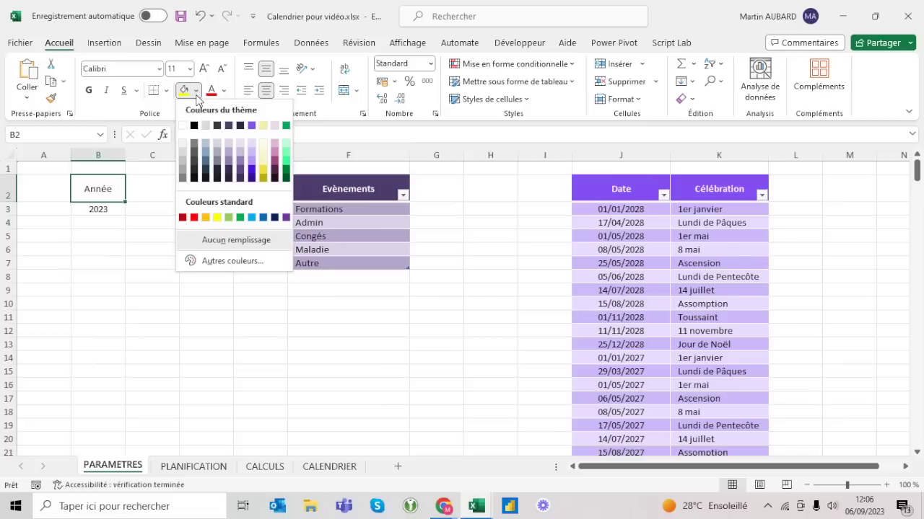
pyautogui.click(219, 125)
pyautogui.click(196, 90)
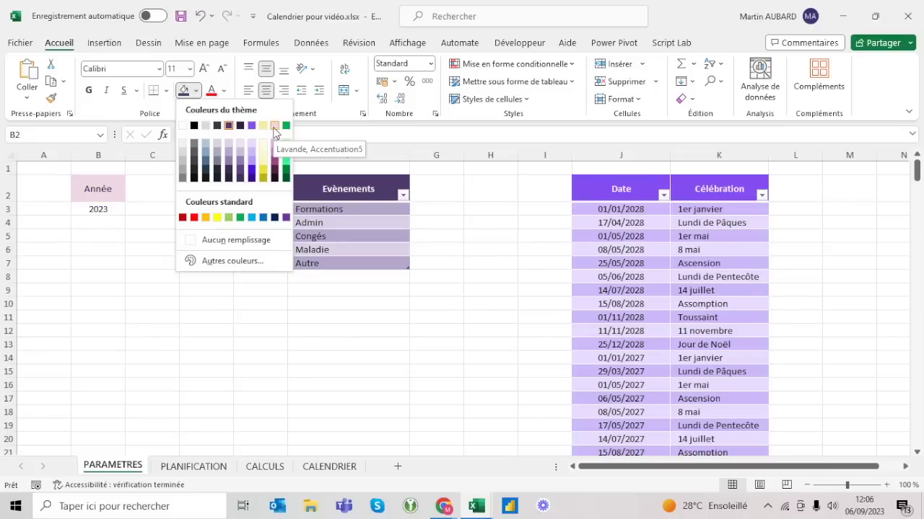
pyautogui.click(274, 127)
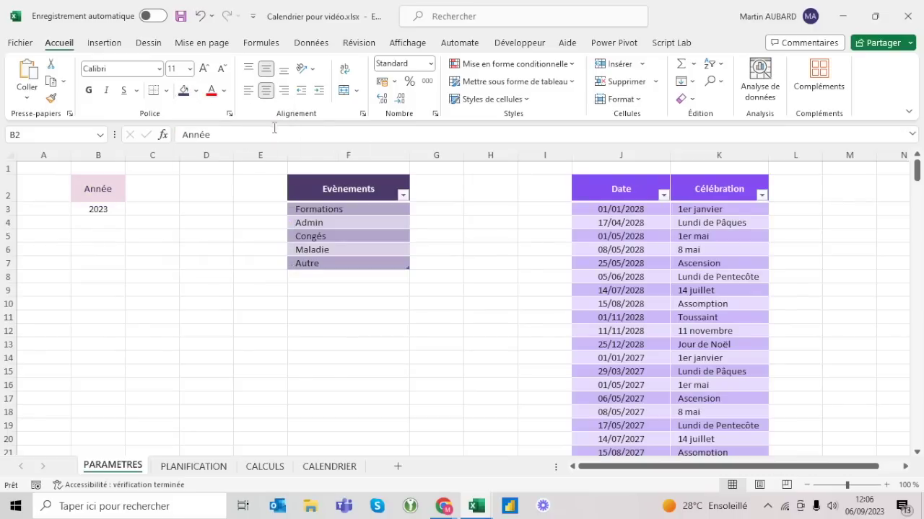
pyautogui.click(195, 90)
pyautogui.click(217, 181)
pyautogui.click(88, 90)
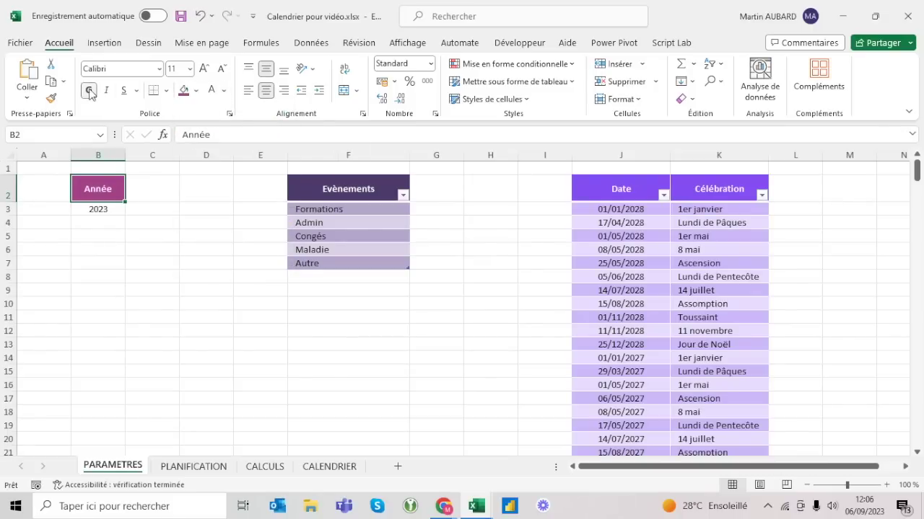
# - Set column B to a width of 15
pyautogui.click(100, 155)
pyautogui.rightClick(106, 155)
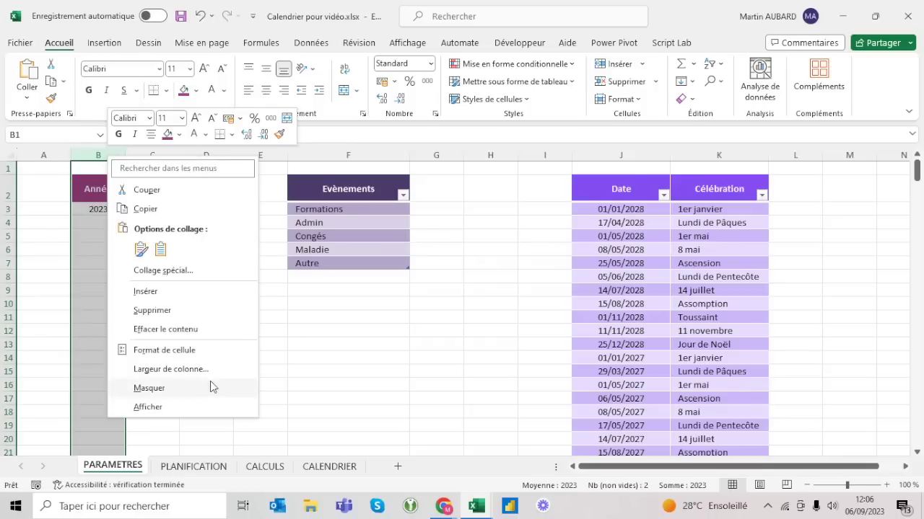
pyautogui.click(208, 375)
pyautogui.write('15')
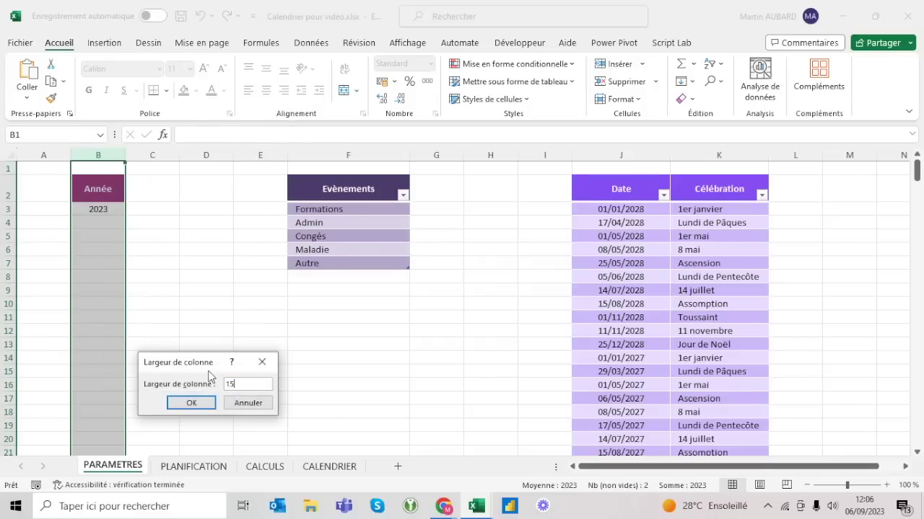
pyautogui.press('Return')
# - Make the 2023 year in B3 bold dark magenta
pyautogui.click(124, 209)
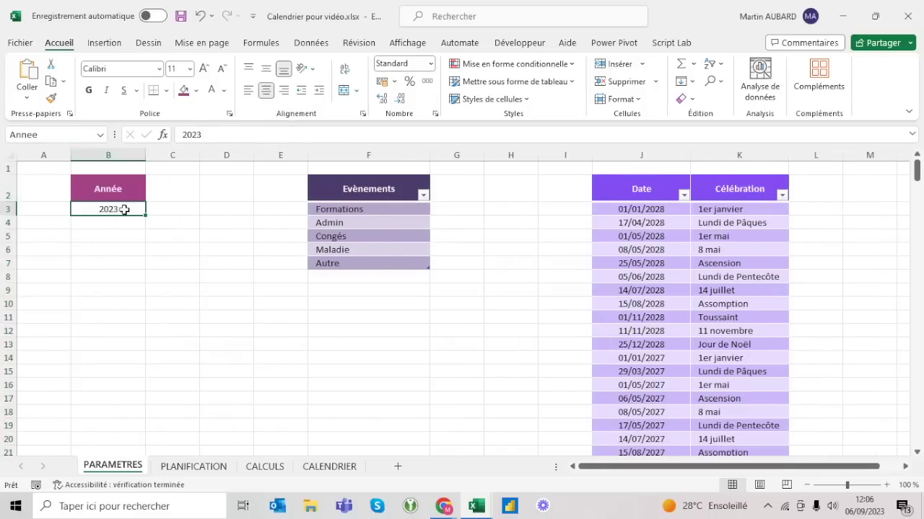
pyautogui.click(225, 90)
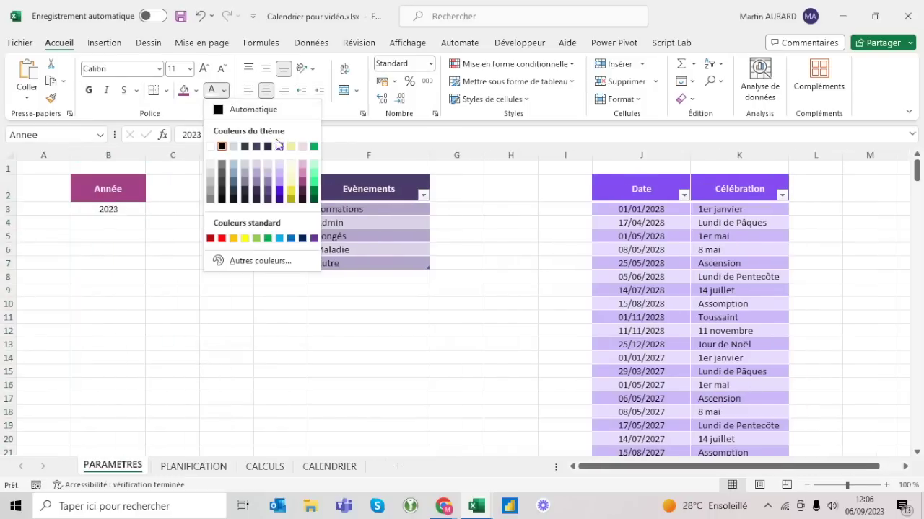
pyautogui.click(304, 187)
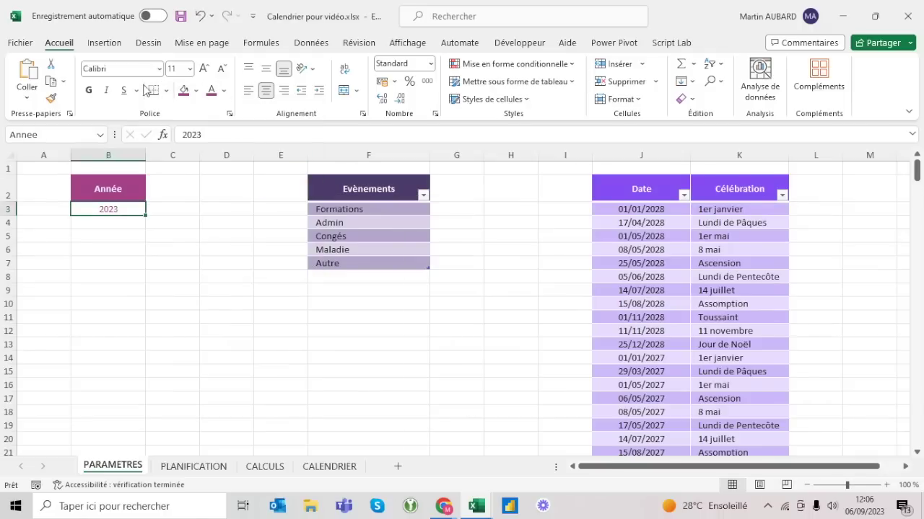
pyautogui.click(89, 92)
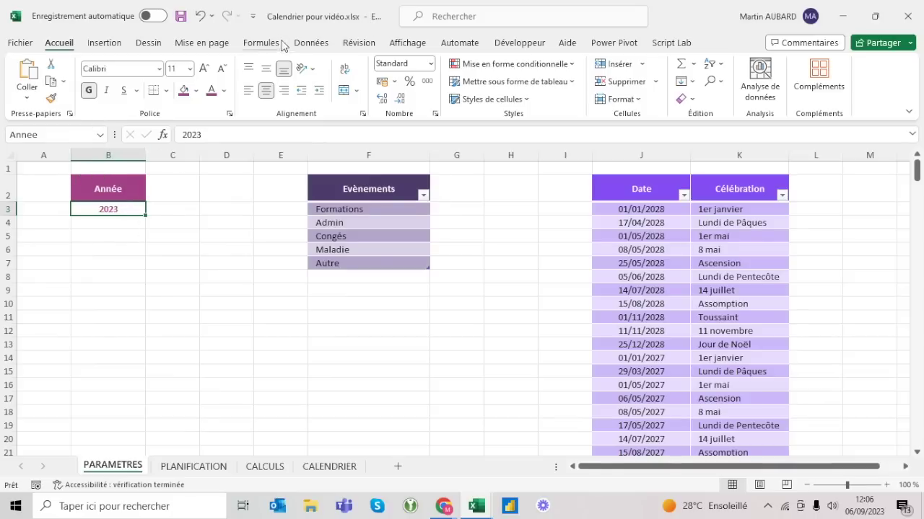
# - Restrict the year cell to whole numbers with a minimum of 2020
pyautogui.click(311, 42)
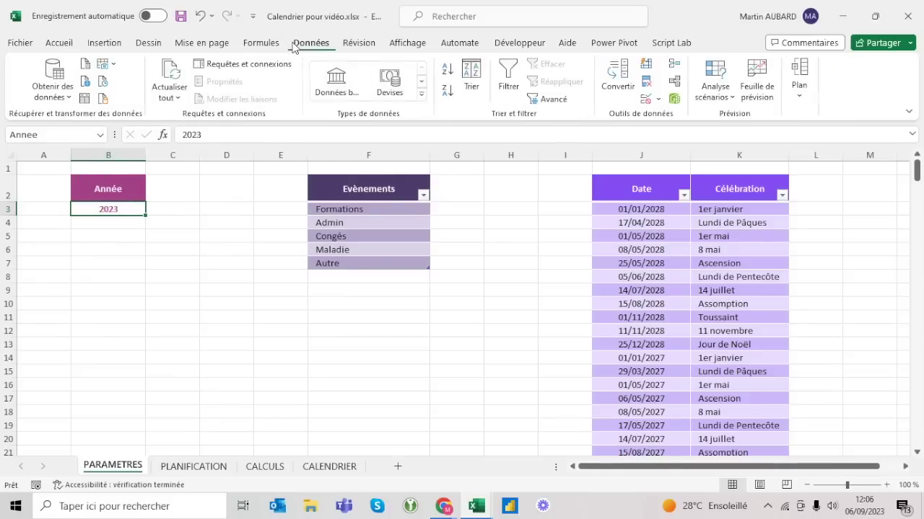
pyautogui.click(648, 103)
pyautogui.click(692, 120)
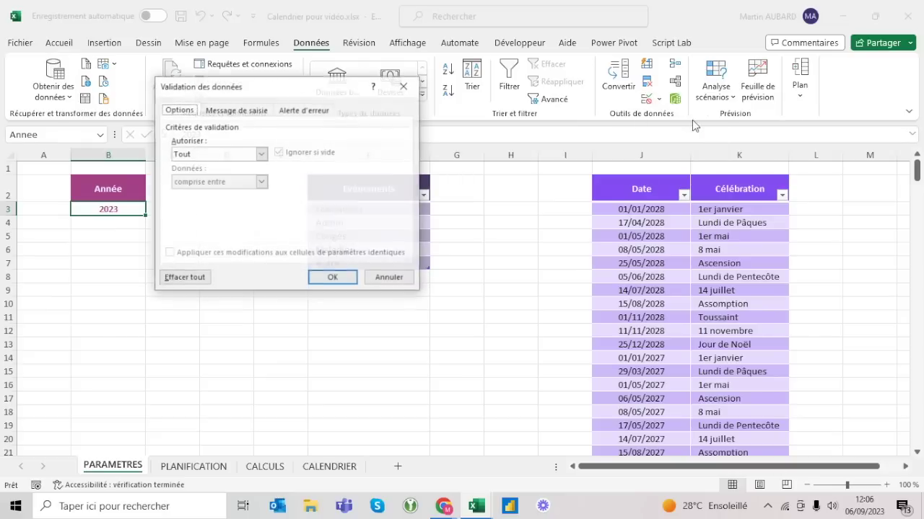
pyautogui.click(259, 154)
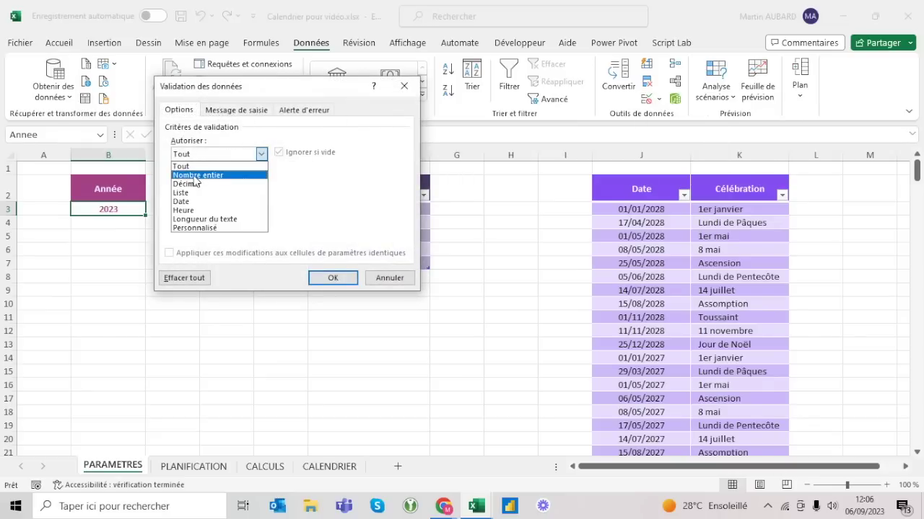
pyautogui.click(195, 176)
pyautogui.click(197, 209)
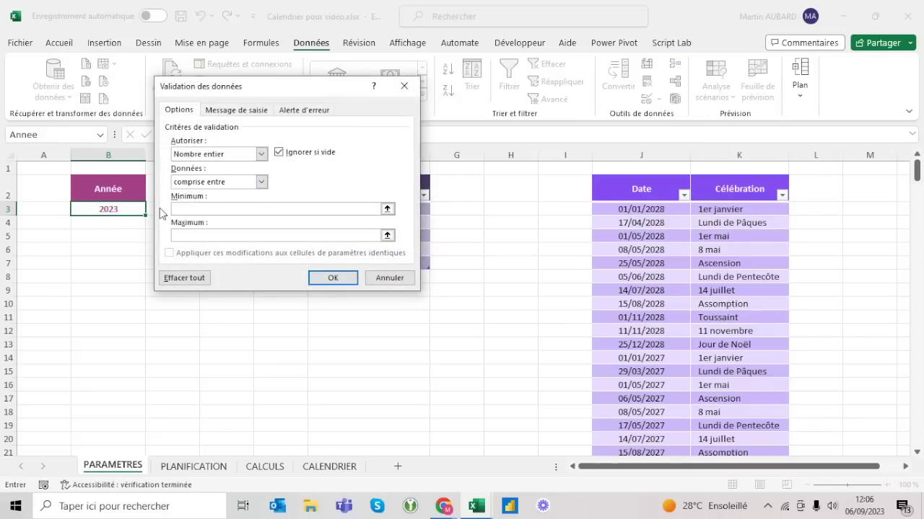
pyautogui.write('2020')
pyautogui.click(190, 235)
# - Add the input message titled Année: "Sélectionnez l'année qui contient la première date de votre calendrier."
pyautogui.click(236, 111)
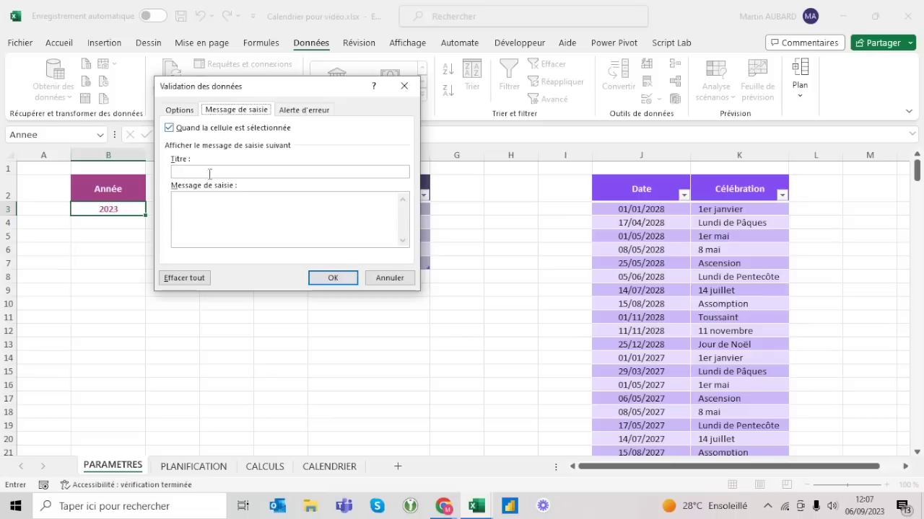
pyautogui.click(207, 173)
pyautogui.click(187, 212)
pyautogui.write("Sélectionnez l'année")
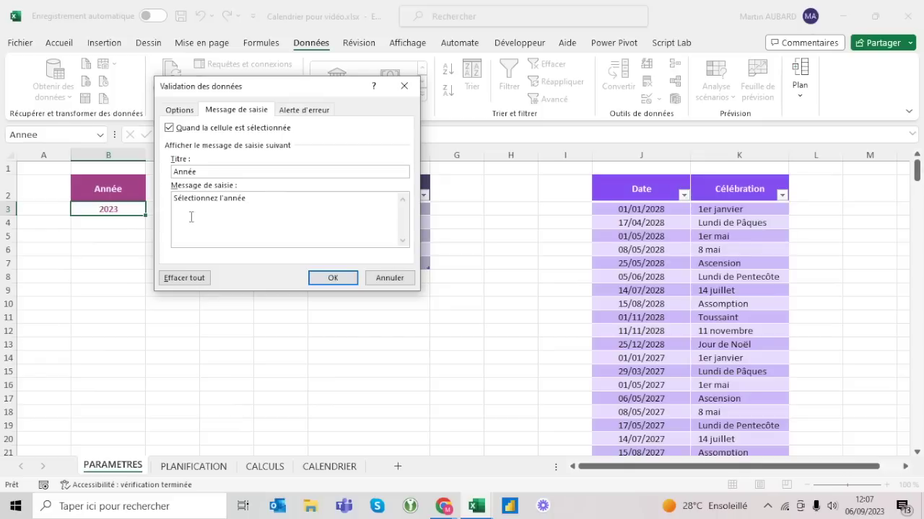
pyautogui.write('qui contient la première date de')
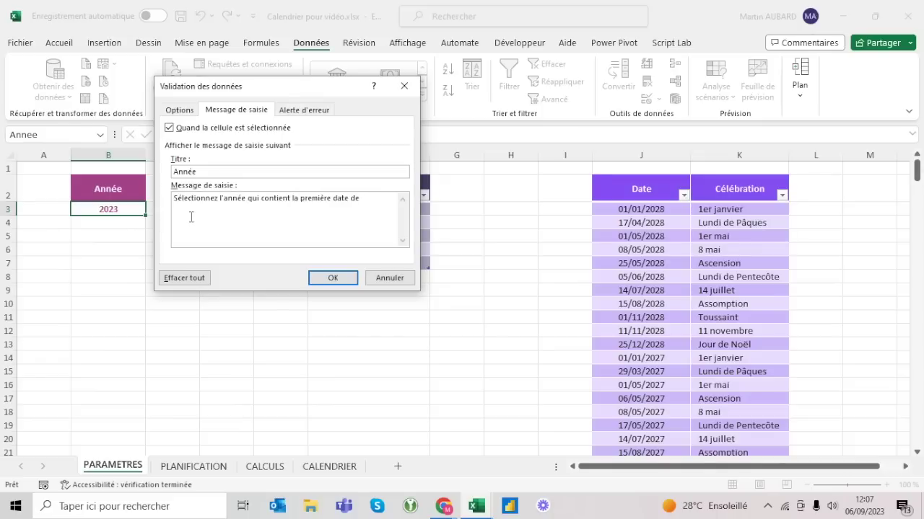
pyautogui.write('ndrier.')
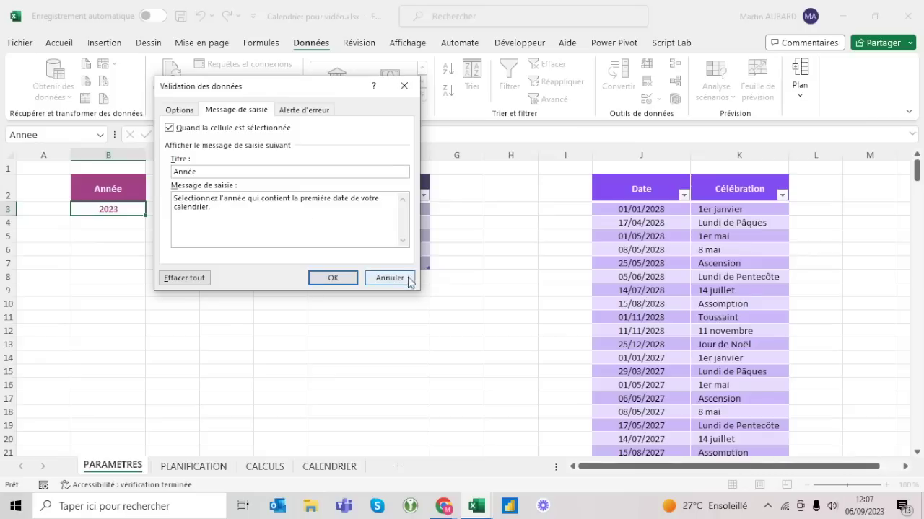
pyautogui.click(333, 279)
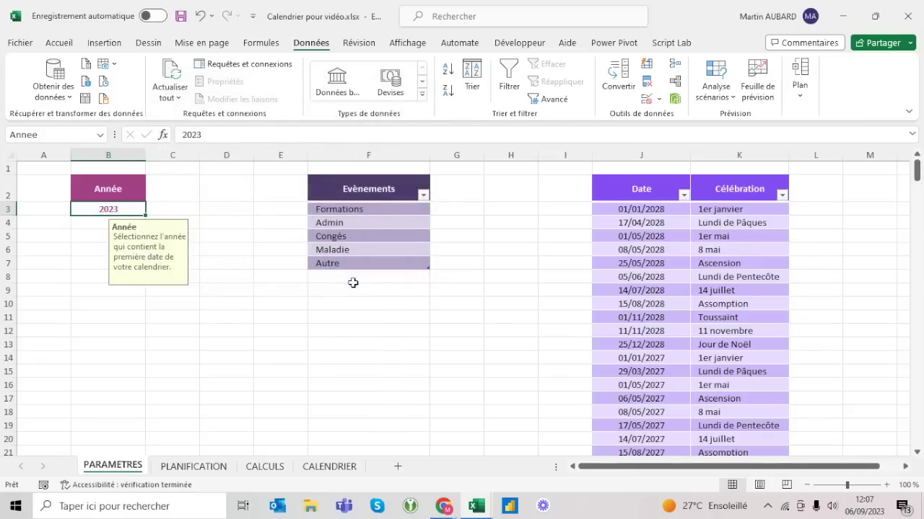
pyautogui.click(225, 315)
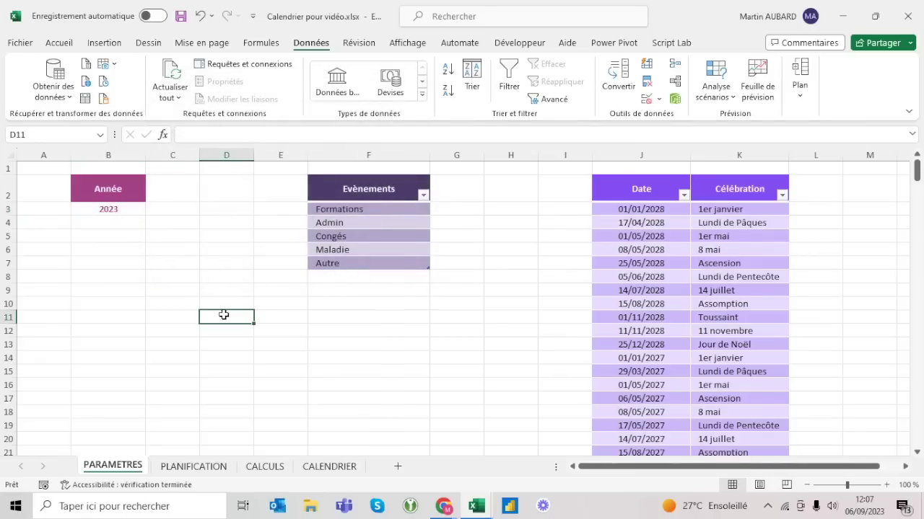
# - Test the year cell B3 with the date 1-1-23, confirm it's rejected, and restore 2023
pyautogui.click(112, 209)
pyautogui.click(68, 289)
pyautogui.click(97, 211)
pyautogui.press('Return')
pyautogui.click(96, 212)
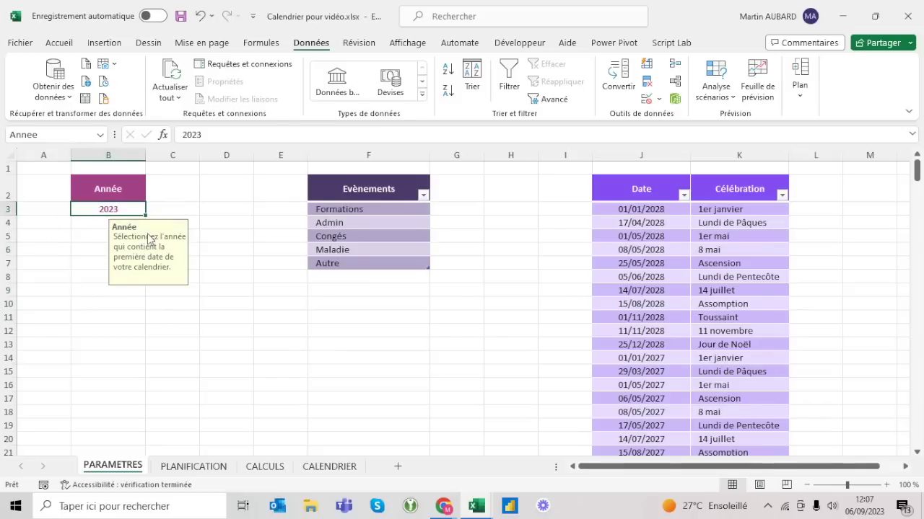
pyautogui.write('1')
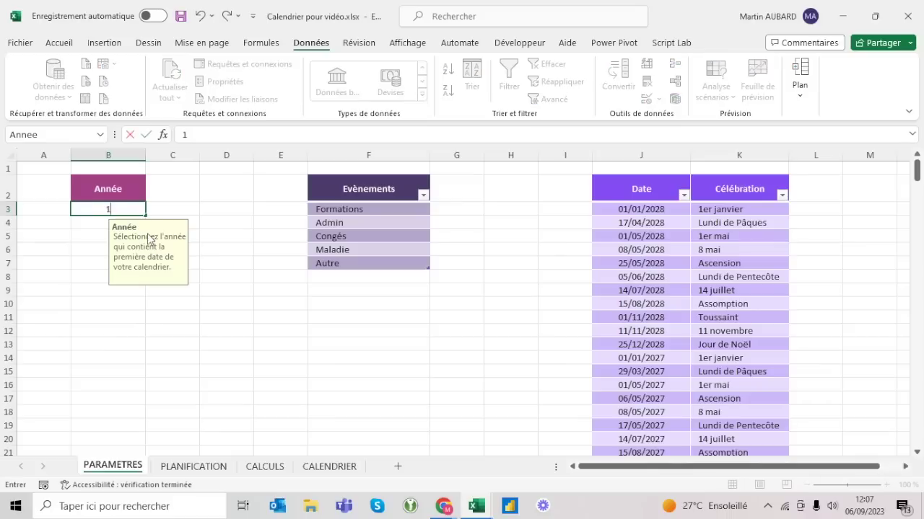
pyautogui.write('-1-23')
pyautogui.press('Return')
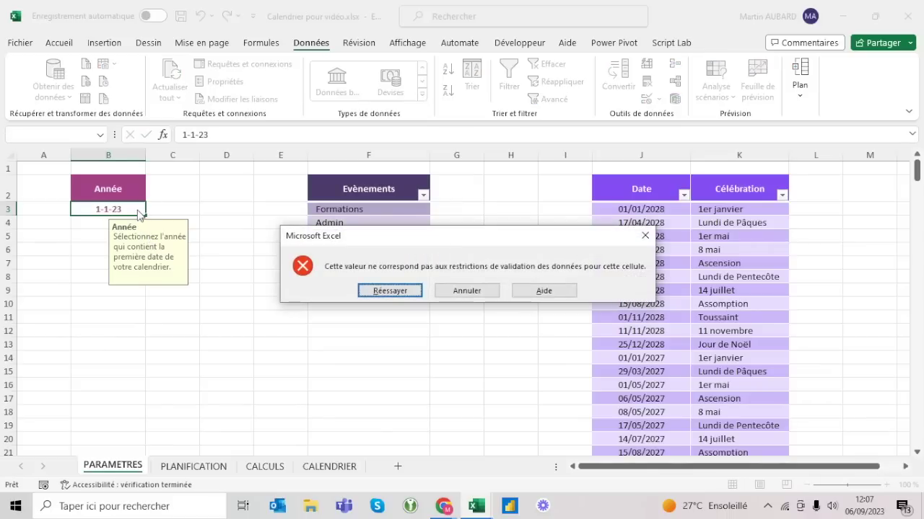
pyautogui.press('Escape')
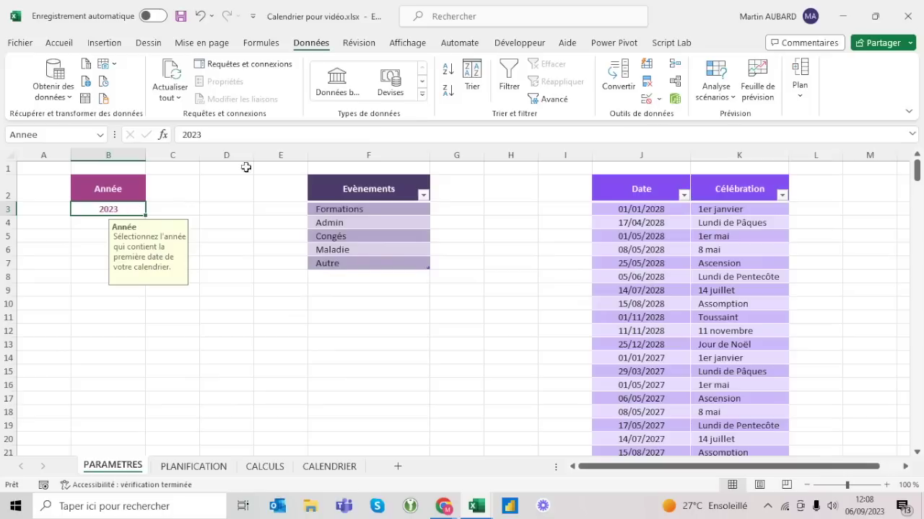
# - Turn off the filter buttons on the metropole holidays table
pyautogui.click(363, 190)
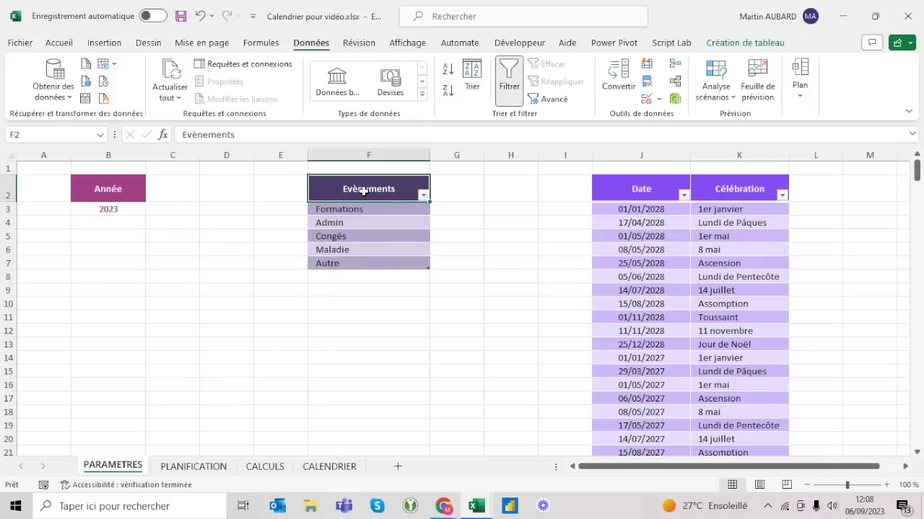
pyautogui.click(750, 45)
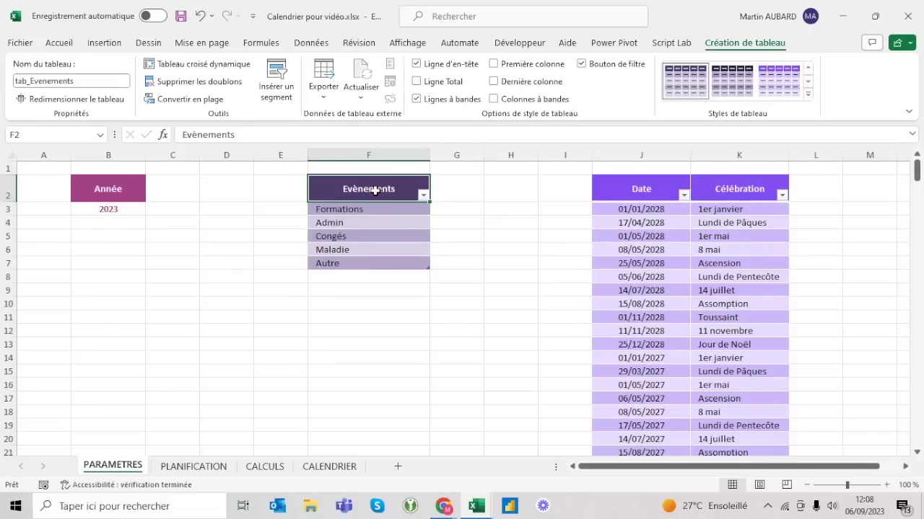
pyautogui.click(661, 263)
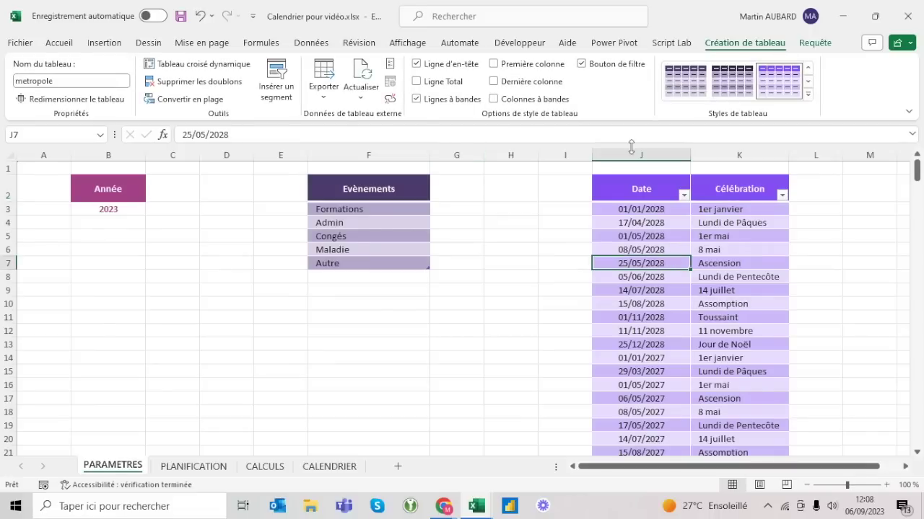
pyautogui.click(607, 63)
pyautogui.hotkey('alt', 'Tab')
pyautogui.hotkey('alt', 'Tab')
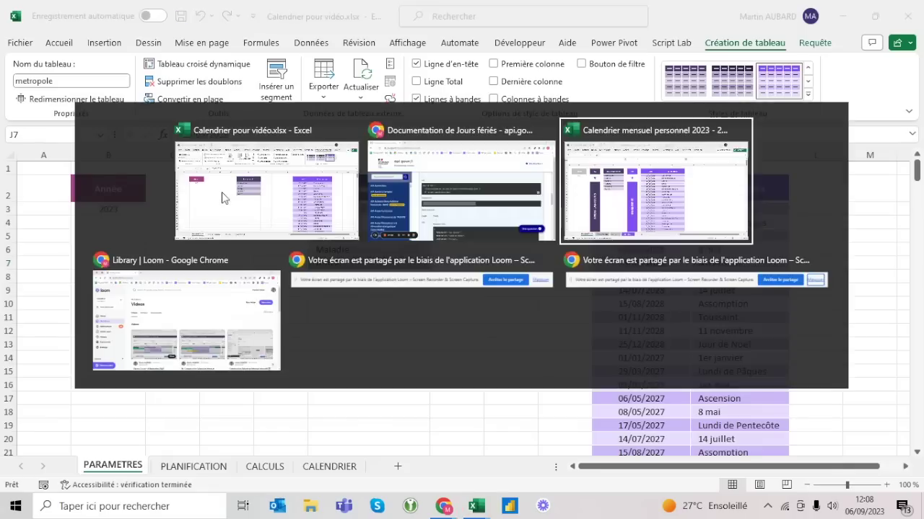
# - In the reference workbook, collapse then re-expand the grouped event-type and holiday table columns
pyautogui.click(79, 242)
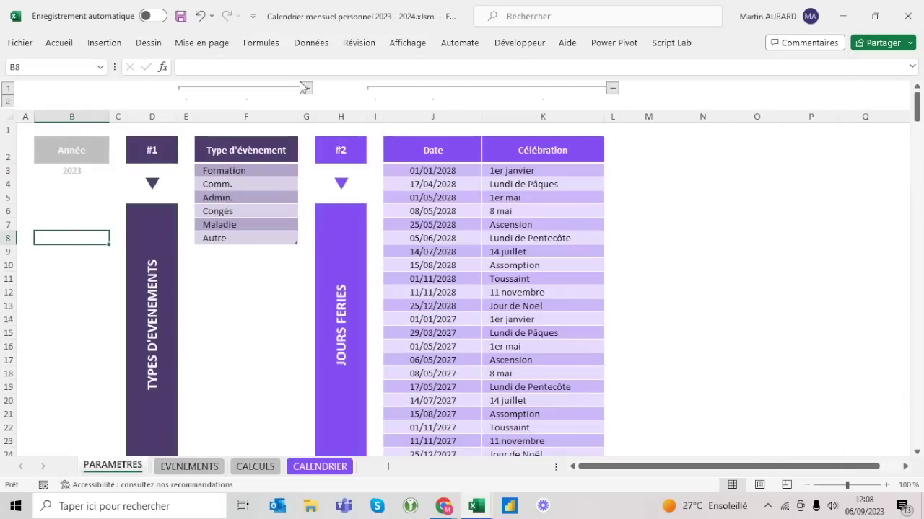
pyautogui.click(307, 89)
pyautogui.click(492, 88)
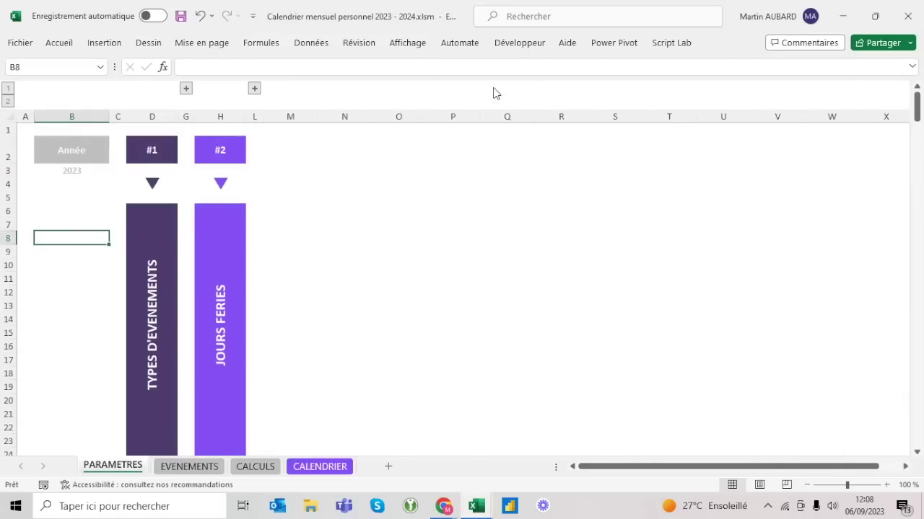
pyautogui.click(253, 90)
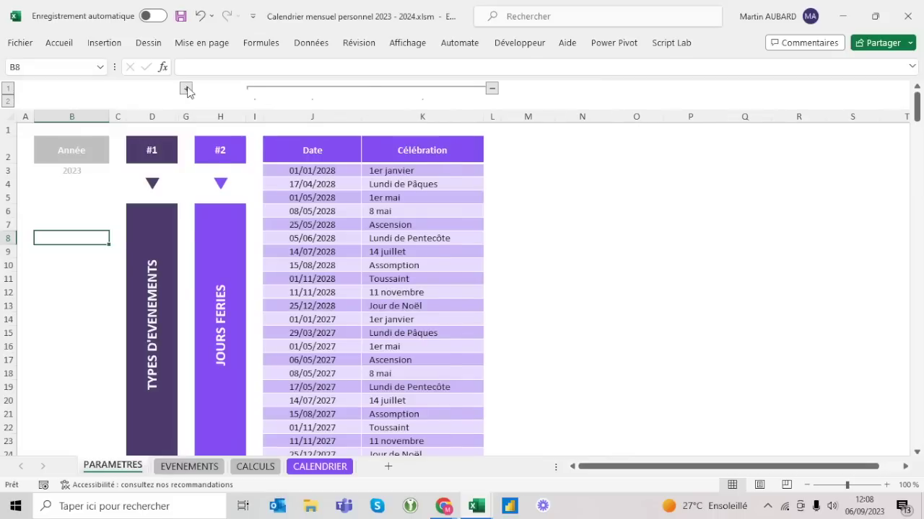
pyautogui.click(187, 89)
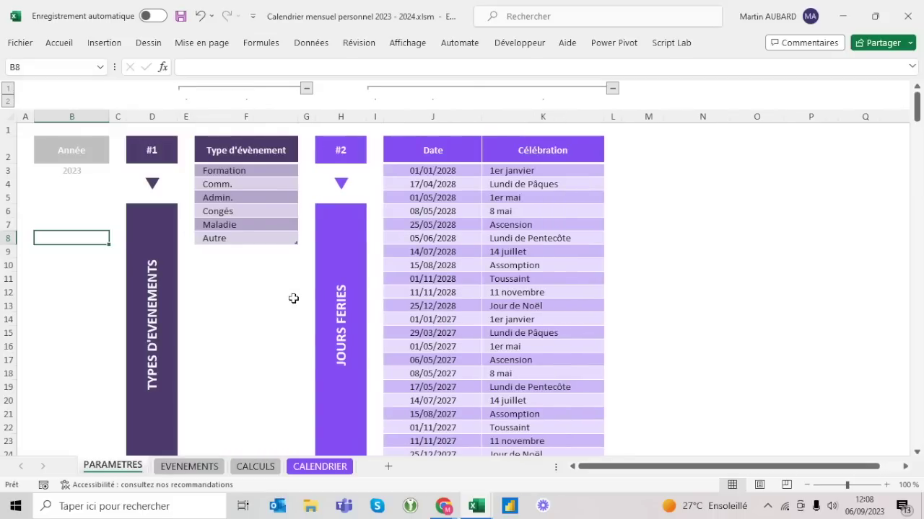
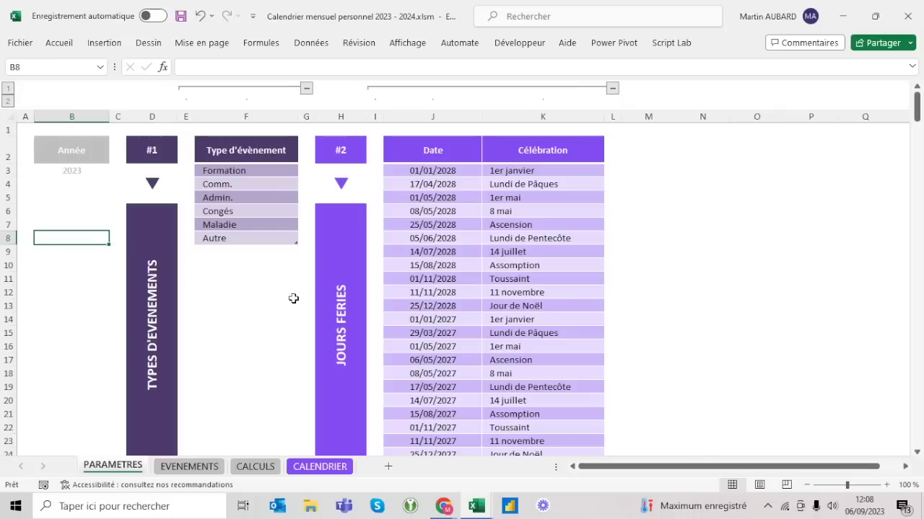
# - Check the finished workbook's EVENEMENTS sheet, then return to PARAMETRES in Calendrier pour vidéo.xlsx
pyautogui.click(208, 468)
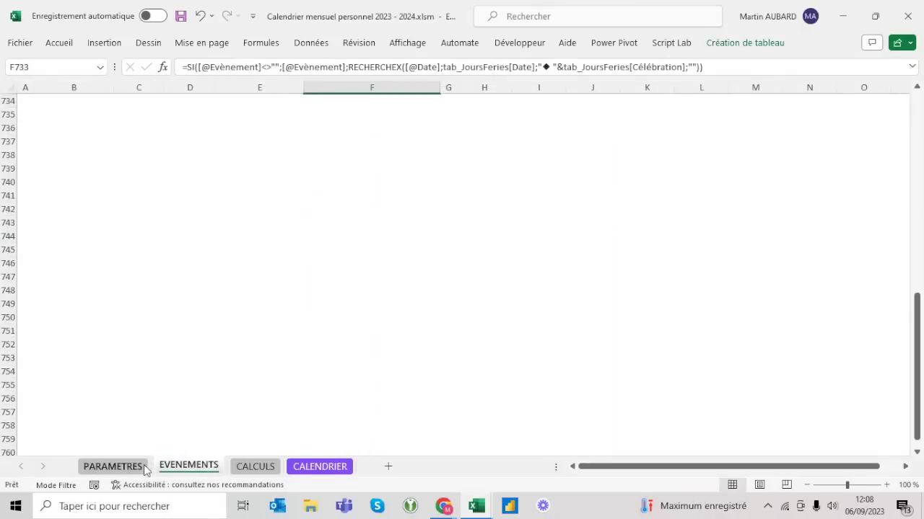
pyautogui.click(112, 466)
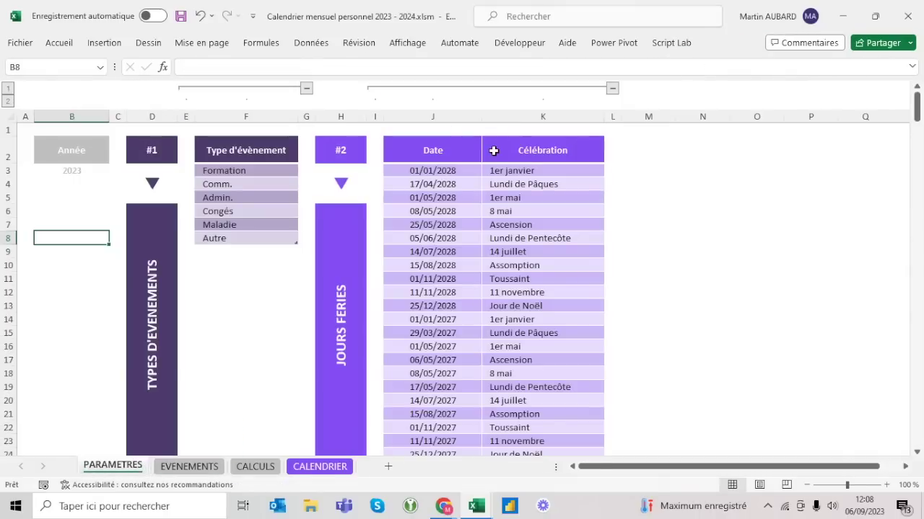
pyautogui.hotkey('alt', 'Tab')
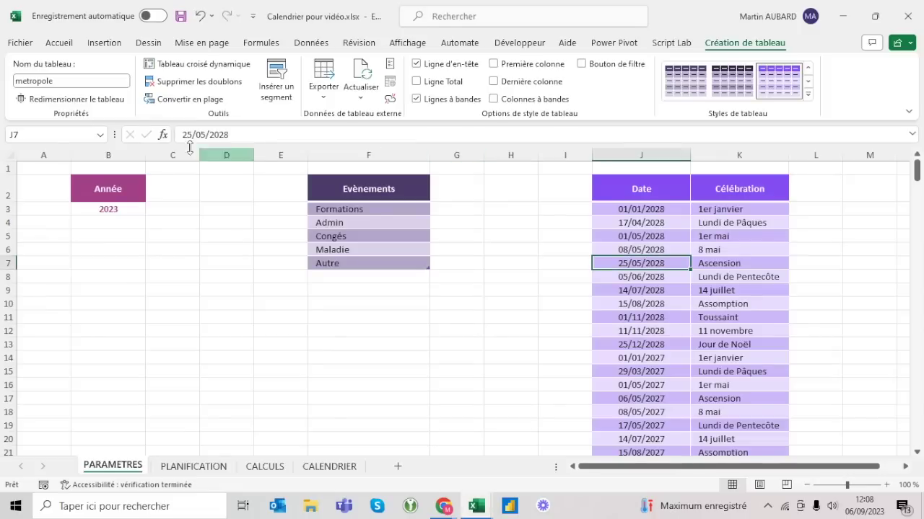
pyautogui.click(211, 154)
# - Set spacer columns A, C, E, G, I and L to a width of 2
pyautogui.click(44, 154)
pyautogui.keyDown('ctrl'); pyautogui.click(173, 154); pyautogui.keyUp('ctrl')
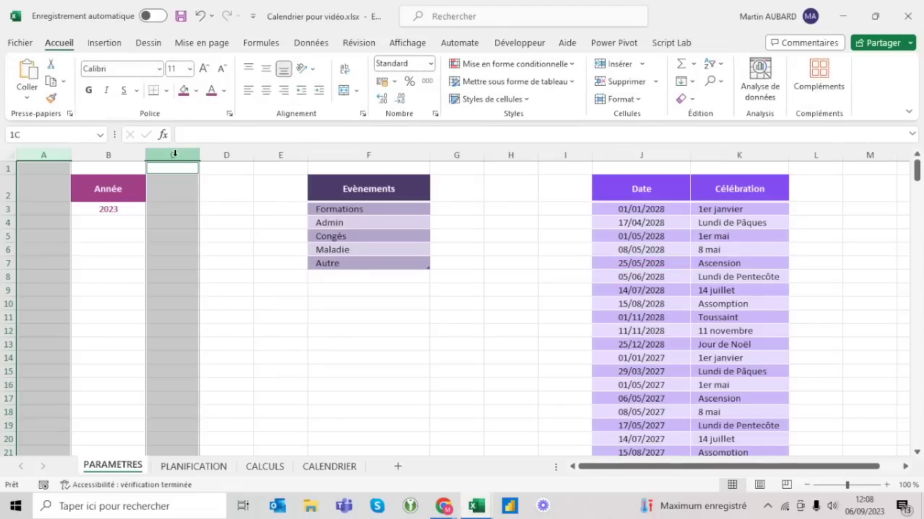
pyautogui.keyDown('ctrl'); pyautogui.click(293, 153); pyautogui.keyUp('ctrl')
pyautogui.keyDown('ctrl'); pyautogui.click(469, 154); pyautogui.keyUp('ctrl')
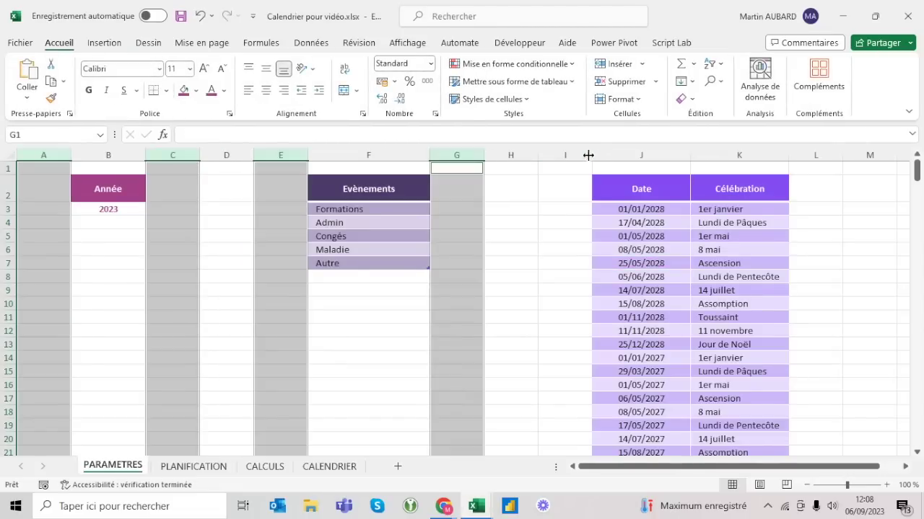
pyautogui.keyDown('ctrl'); pyautogui.click(578, 153); pyautogui.keyUp('ctrl')
pyautogui.keyDown('ctrl'); pyautogui.click(823, 154); pyautogui.keyUp('ctrl')
pyautogui.rightClick(823, 154)
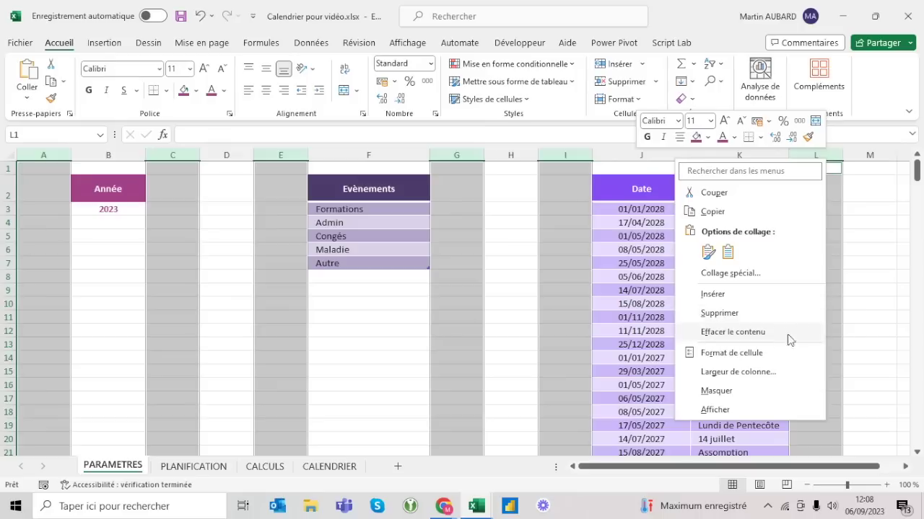
pyautogui.click(755, 372)
pyautogui.write('2')
pyautogui.press('Return')
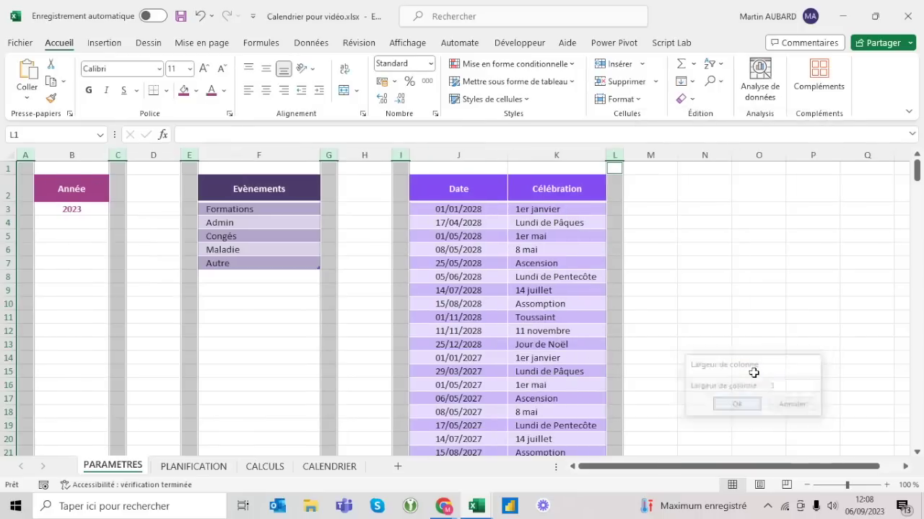
pyautogui.click(590, 327)
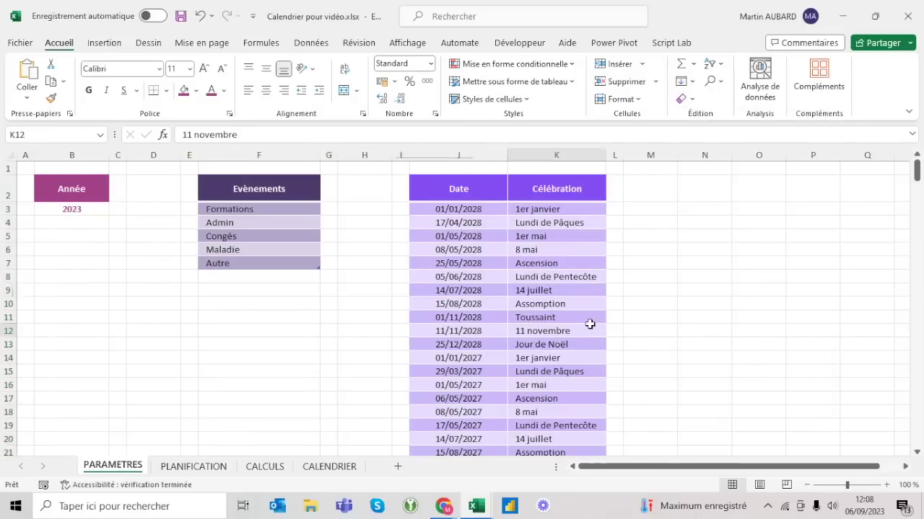
# - Fill header cell D2 dark purple and H2 purple
pyautogui.click(162, 184)
pyautogui.click(196, 91)
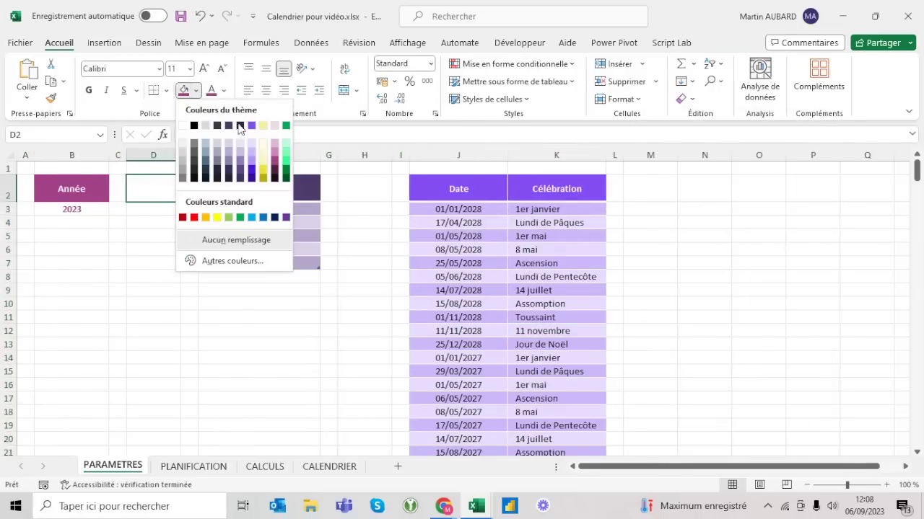
pyautogui.click(229, 127)
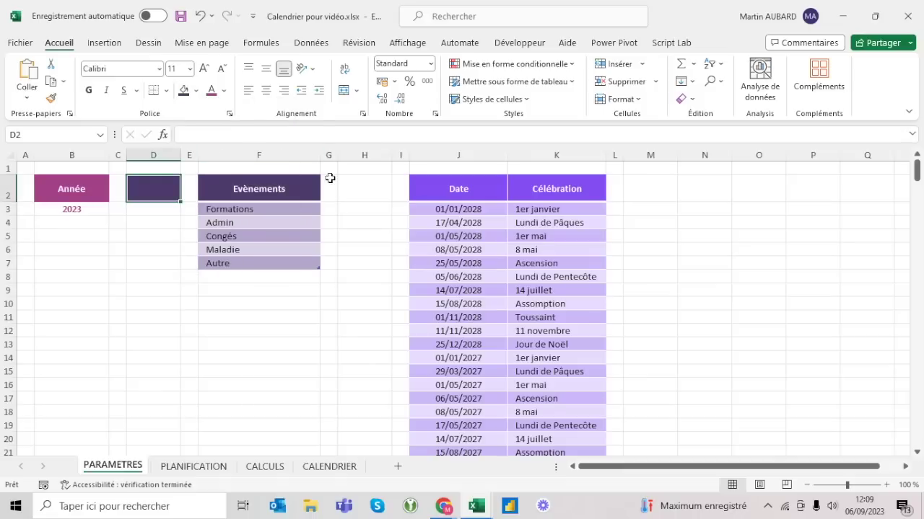
pyautogui.click(354, 185)
pyautogui.click(198, 91)
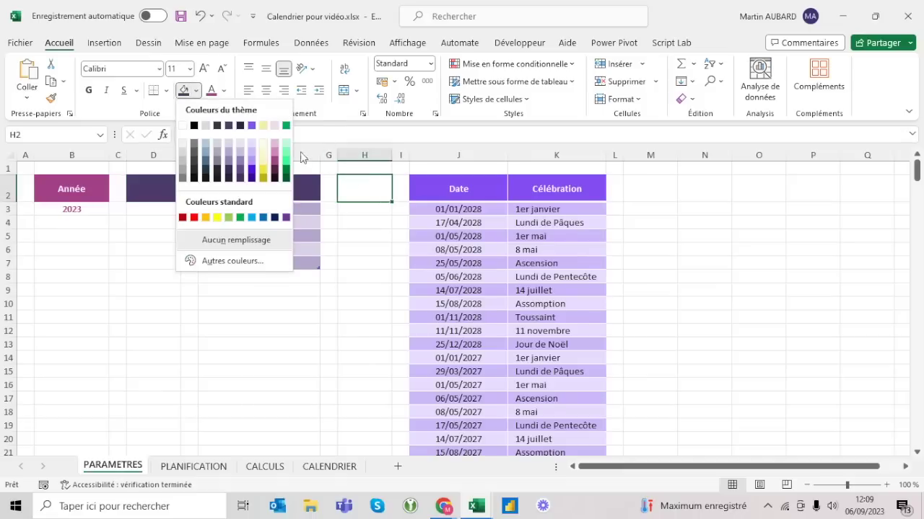
pyautogui.press('Escape')
pyautogui.click(194, 223)
pyautogui.click(149, 222)
pyautogui.click(147, 236)
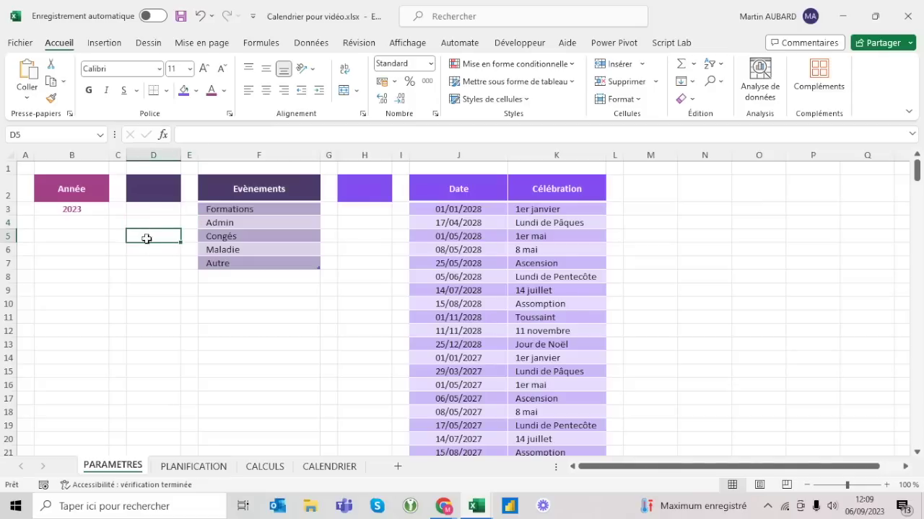
pyautogui.click(145, 247)
# - Merge D5:D23 into one cell labelled EVENEMENTS, centred vertically
pyautogui.moveTo(145, 236); pyautogui.dragTo(141, 446)
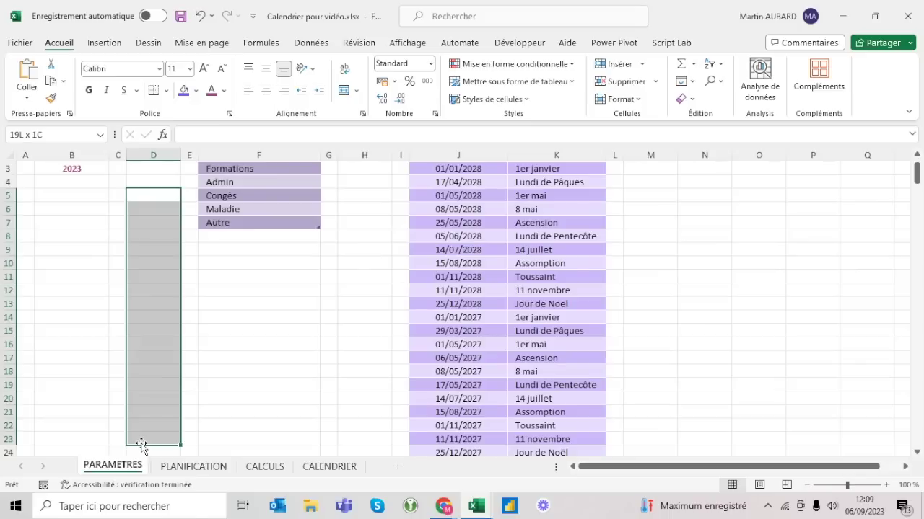
pyautogui.scroll(1, 142, 446)
pyautogui.click(346, 92)
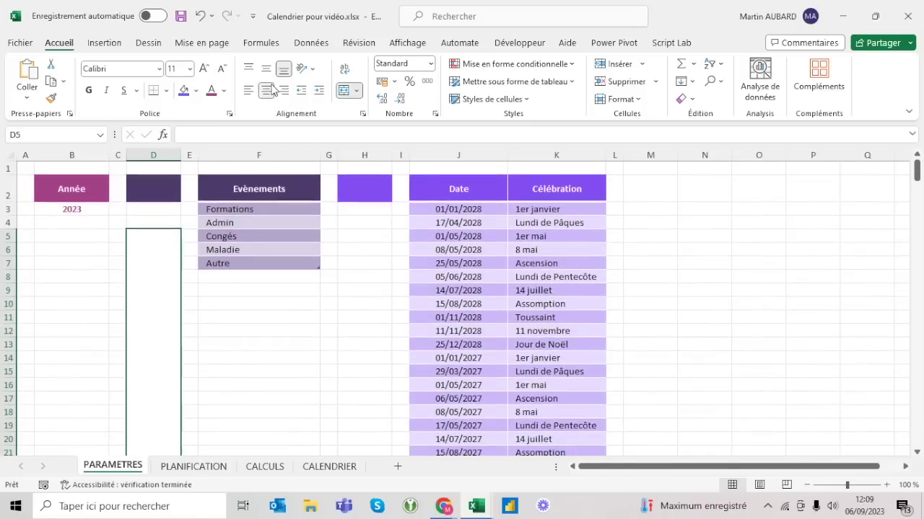
pyautogui.write('EVENEMENTS')
pyautogui.press('Return')
pyautogui.press('Up')
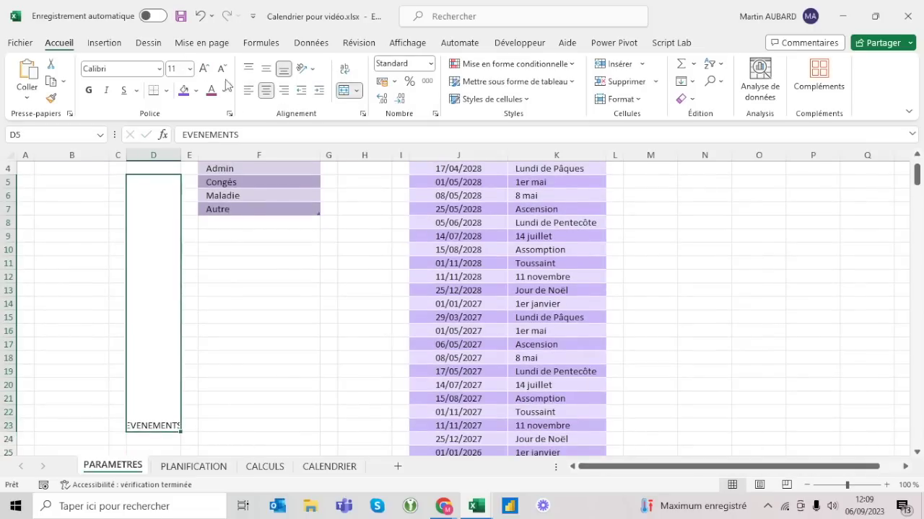
pyautogui.click(265, 70)
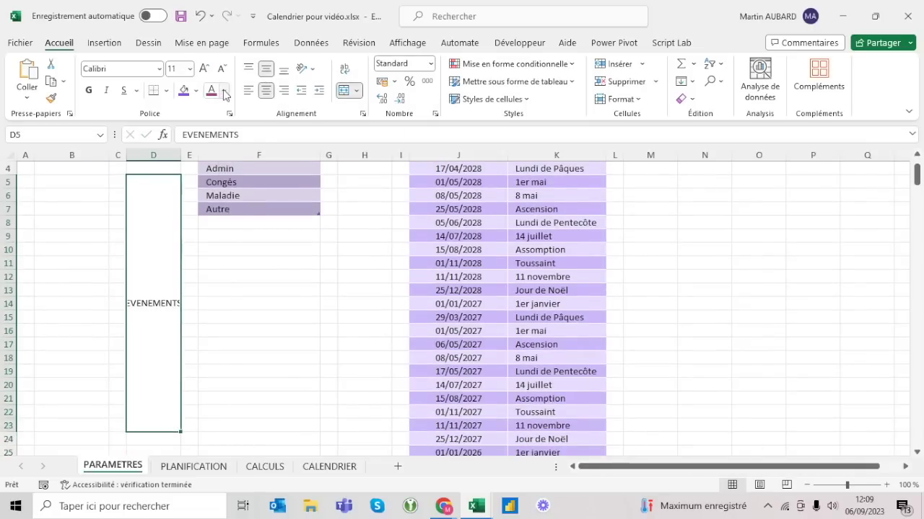
# - Give the banner a dark purple fill and white bold text rotated to read upward
pyautogui.click(196, 91)
pyautogui.click(228, 130)
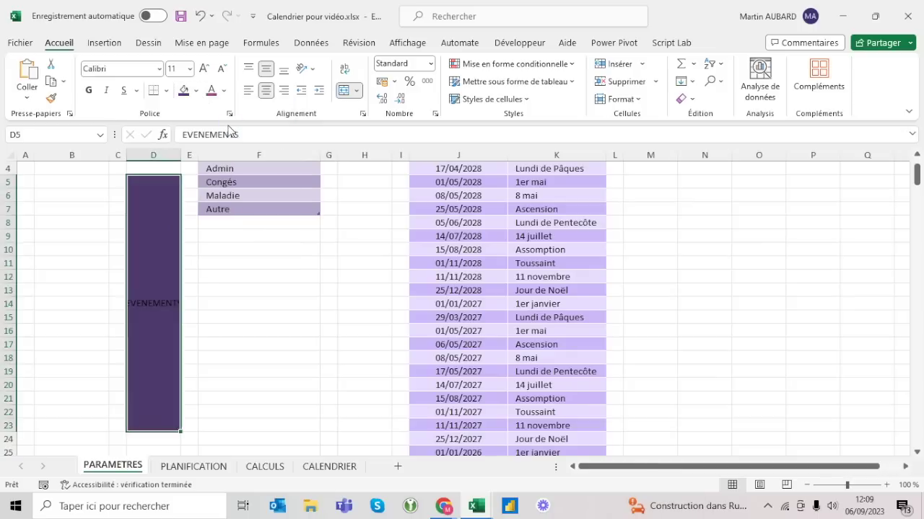
pyautogui.click(225, 91)
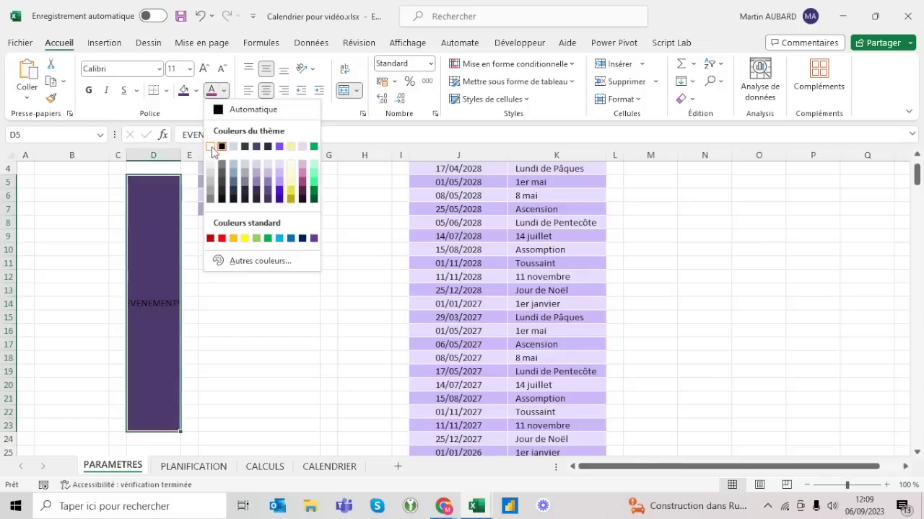
pyautogui.click(210, 147)
pyautogui.click(88, 91)
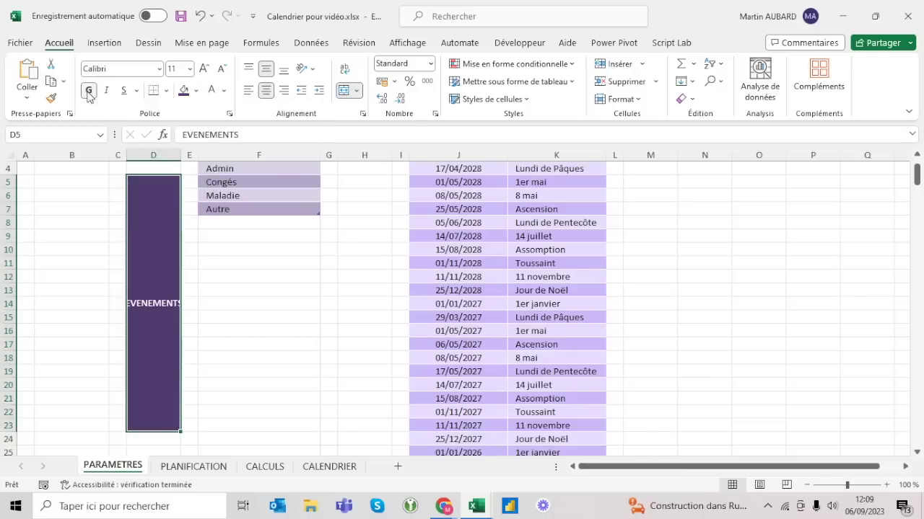
pyautogui.click(311, 72)
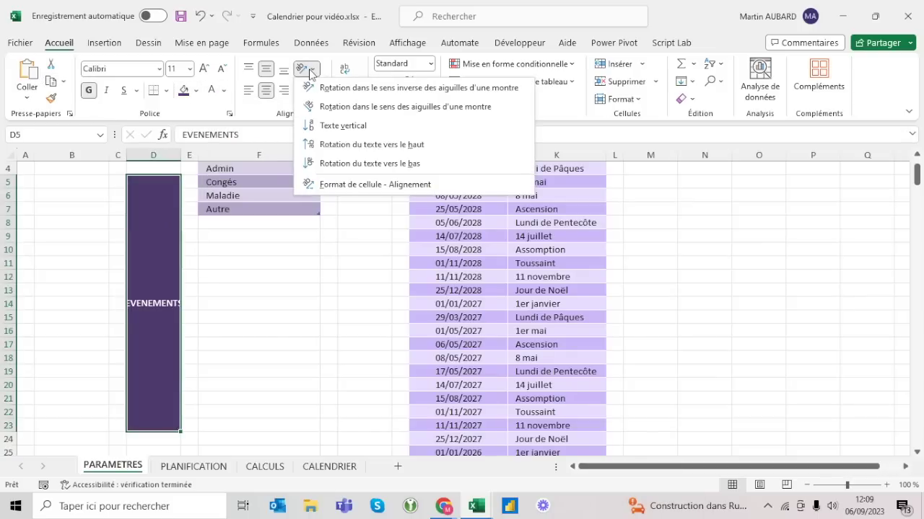
pyautogui.click(326, 146)
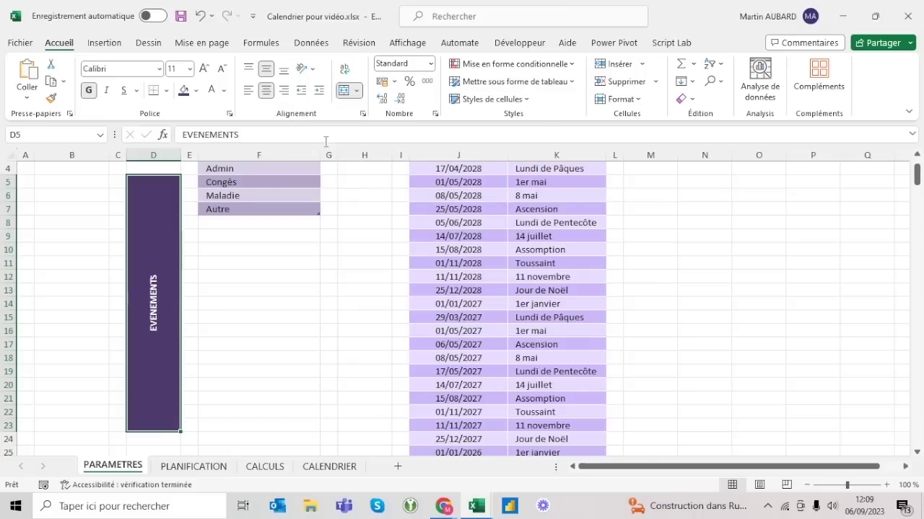
# - Enlarge the EVENEMENTS text to 22 points
pyautogui.click(204, 69)
pyautogui.click(204, 69)
pyautogui.click(204, 69)
pyautogui.click(205, 69)
pyautogui.click(205, 69)
pyautogui.click(204, 68)
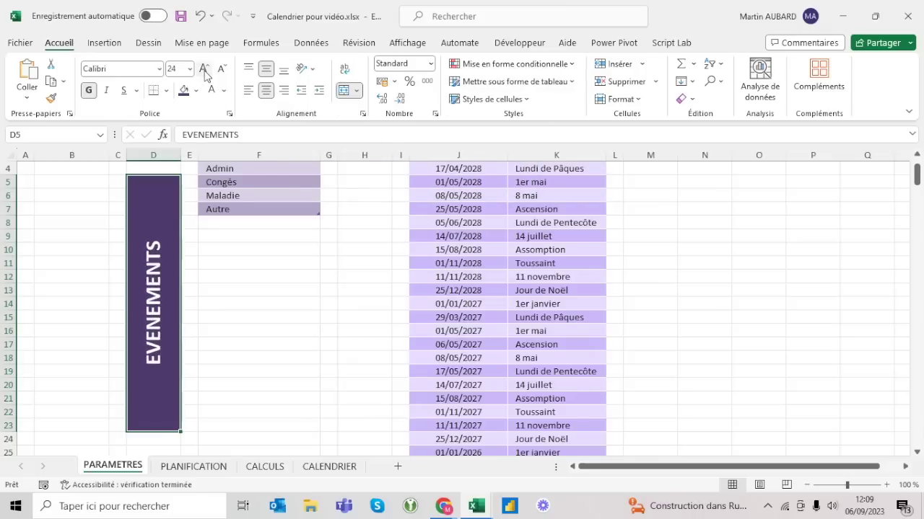
pyautogui.click(204, 68)
pyautogui.click(221, 70)
pyautogui.click(222, 70)
# - Review the banner and column D, then collapse the reference workbook's Type d'évènement column group
pyautogui.click(205, 334)
pyautogui.scroll(2, 206, 336)
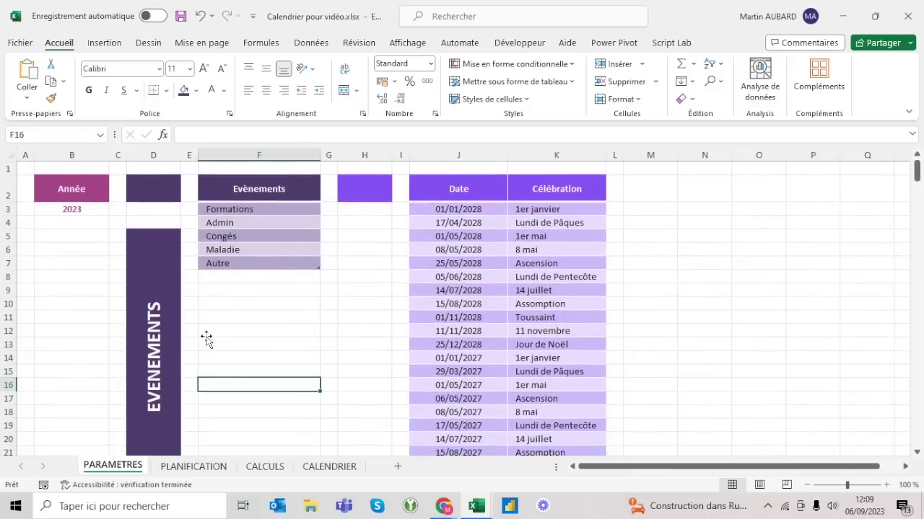
pyautogui.click(171, 233)
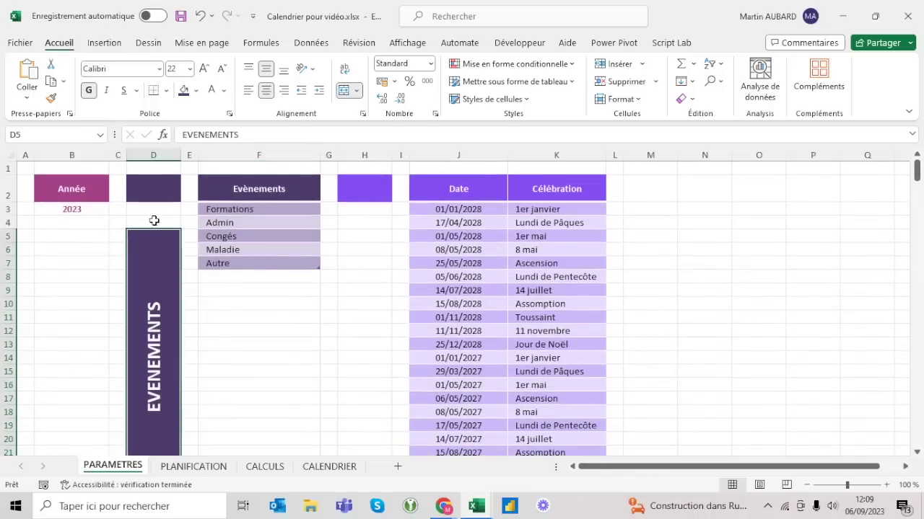
pyautogui.click(188, 153)
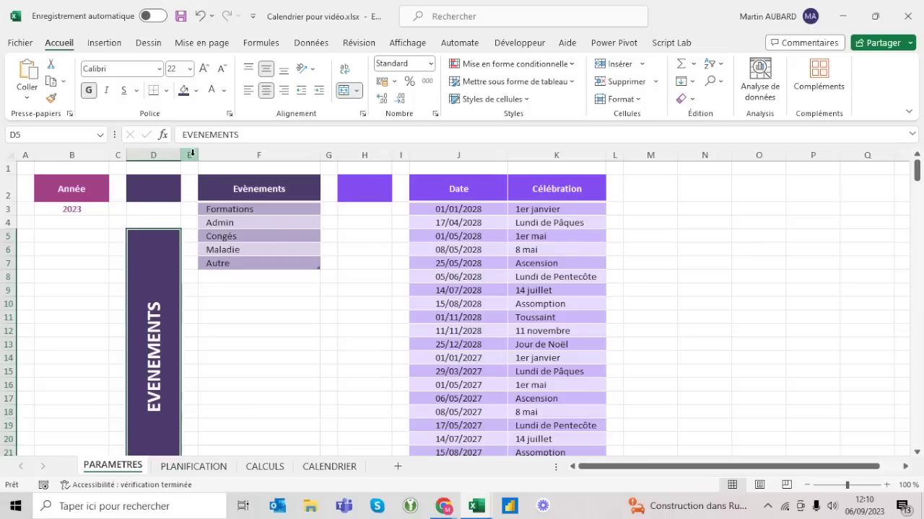
pyautogui.moveTo(192, 153); pyautogui.dragTo(255, 156)
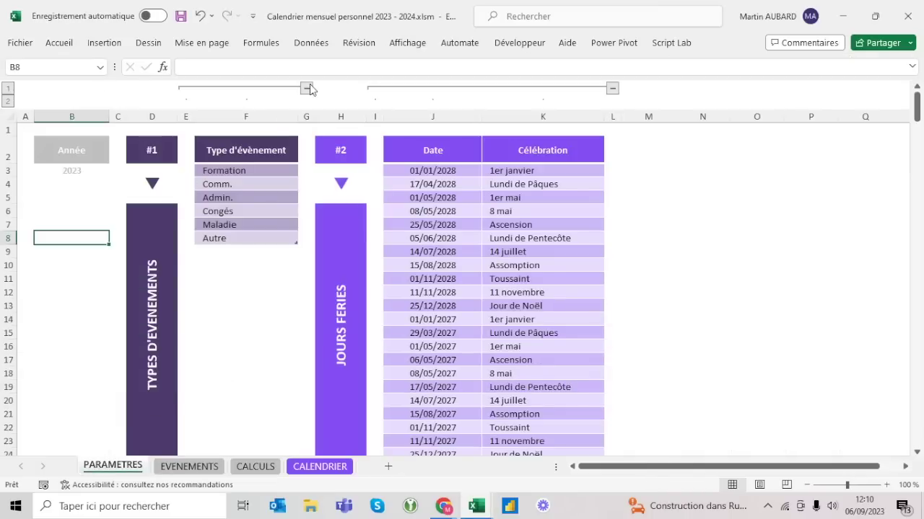
pyautogui.click(311, 89)
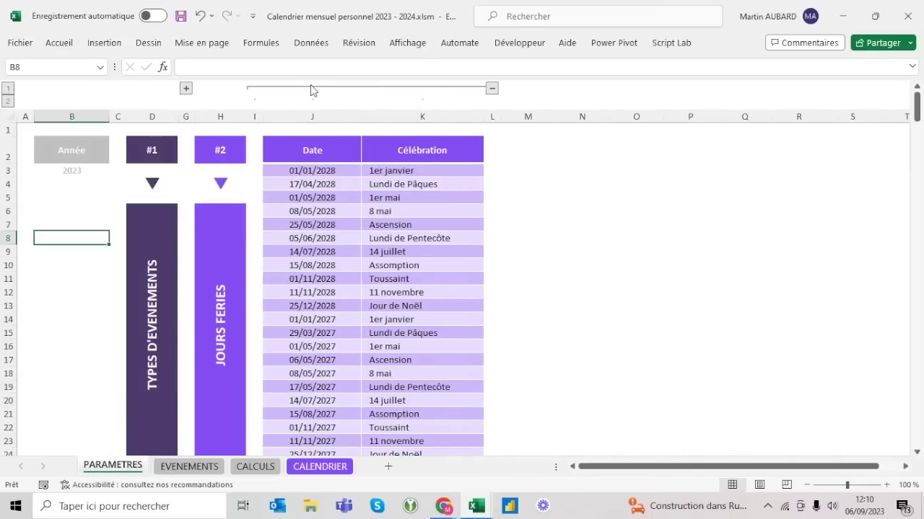
# - Leave the reference workbook's Type d'évènement and Date/Célébration groups collapsed, then return to Calendrier pour vidéo
pyautogui.click(8, 89)
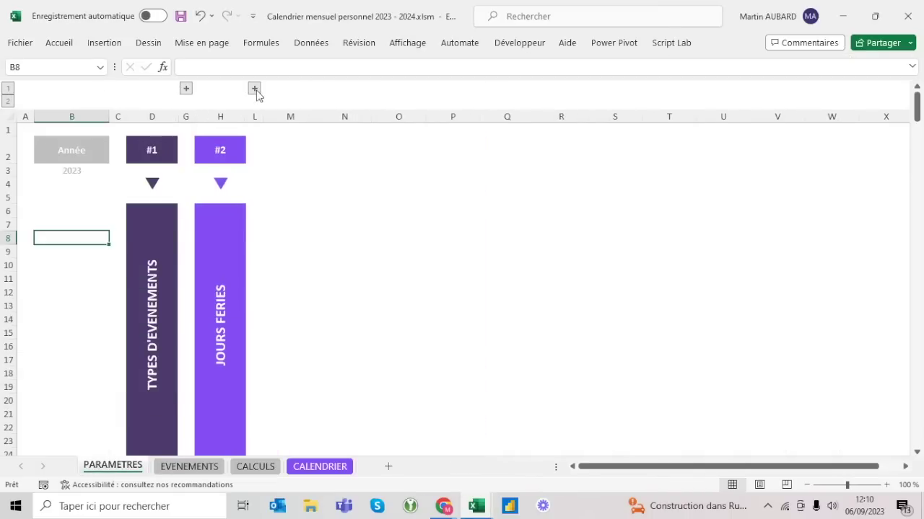
pyautogui.click(254, 89)
pyautogui.click(187, 88)
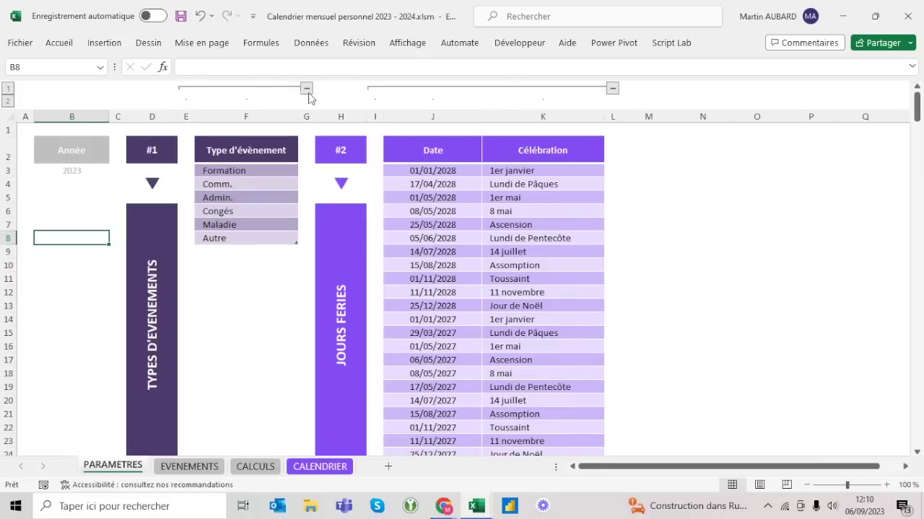
pyautogui.click(307, 88)
pyautogui.click(492, 88)
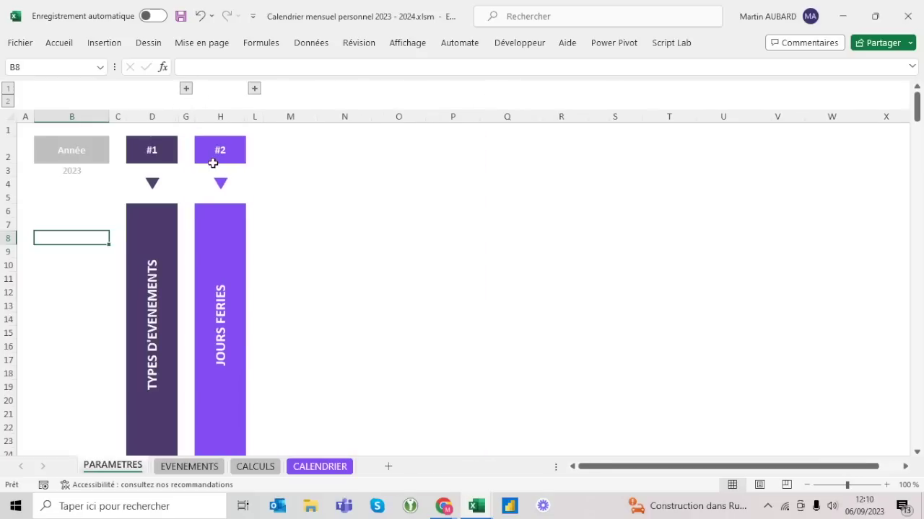
pyautogui.hotkey('alt', 'Tab')
# - Enter the header #1 in cell D2
pyautogui.click(150, 189)
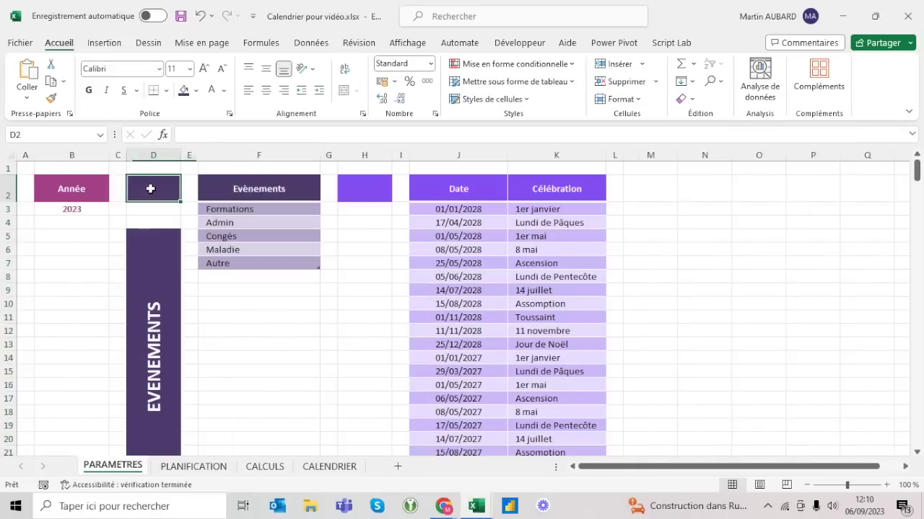
pyautogui.write('#1')
pyautogui.hotkey('ctrl', 'Return')
pyautogui.press('Return')
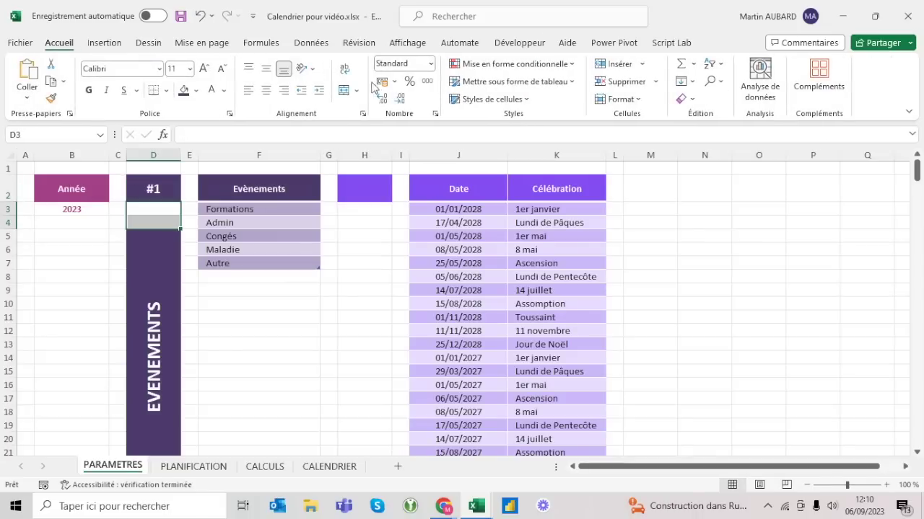
# - Merge D3:D4 and insert a single ▼ arrow symbol into it
pyautogui.click(343, 90)
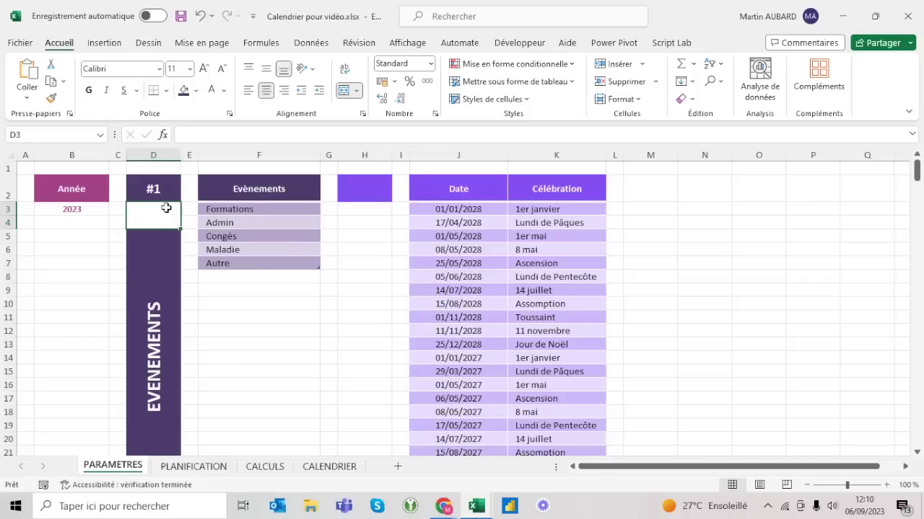
pyautogui.press('super+period')
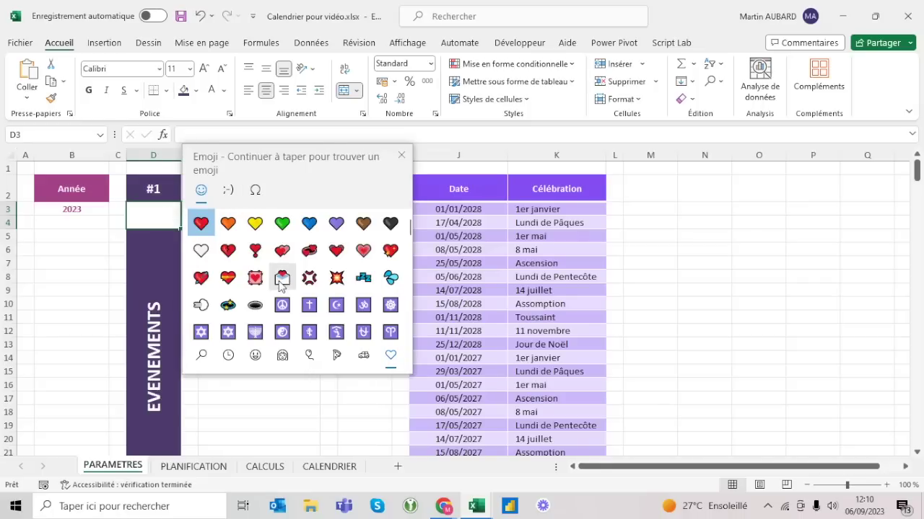
pyautogui.scroll(-10, 280, 283)
pyautogui.scroll(-5, 280, 284)
pyautogui.click(335, 300)
pyautogui.click(309, 326)
pyautogui.press('BackSpace')
pyautogui.hotkey('ctrl', 'Return')
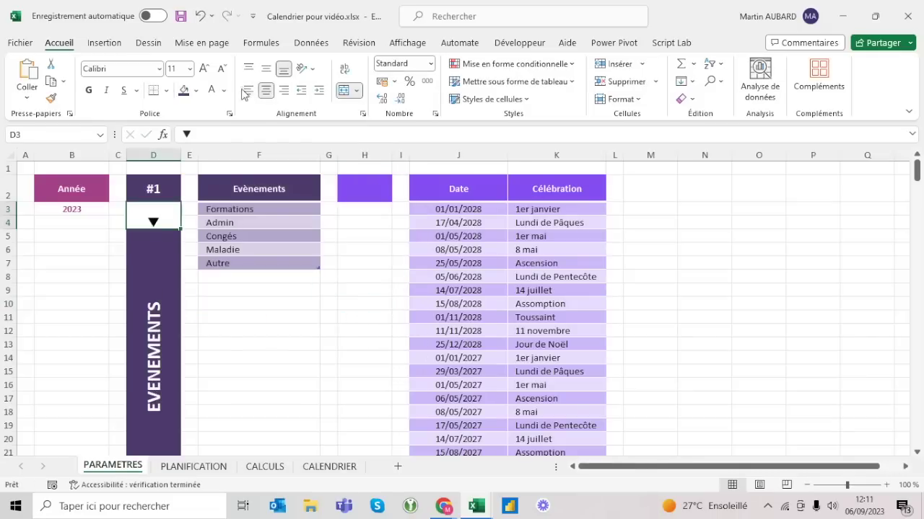
# - Centre the ▼ arrow vertically and set it to font size 14
pyautogui.click(226, 90)
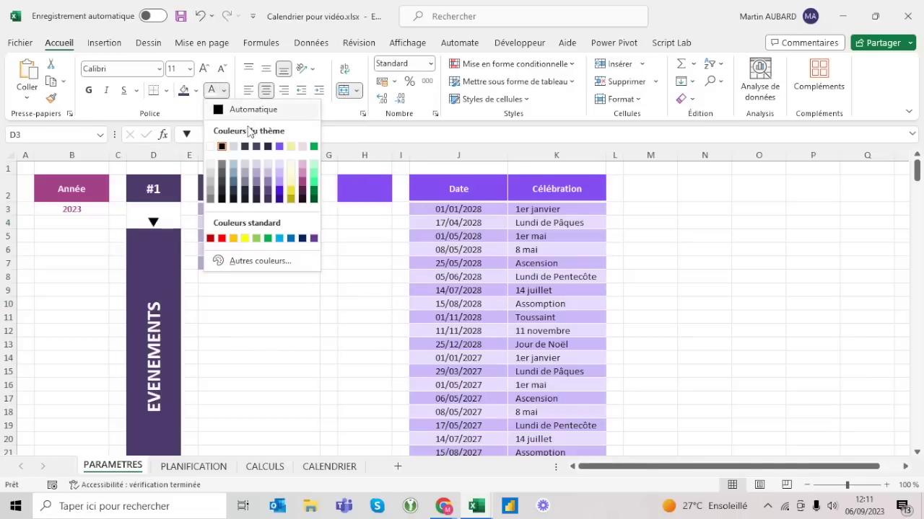
pyautogui.press('Escape')
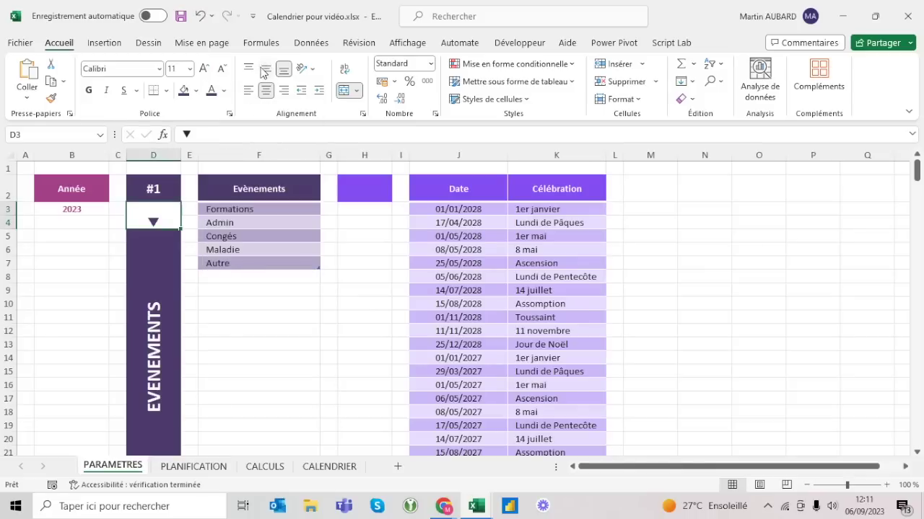
pyautogui.click(264, 70)
pyautogui.click(205, 68)
pyautogui.click(204, 69)
pyautogui.click(204, 68)
pyautogui.click(220, 70)
pyautogui.click(205, 292)
pyautogui.click(163, 258)
pyautogui.click(154, 204)
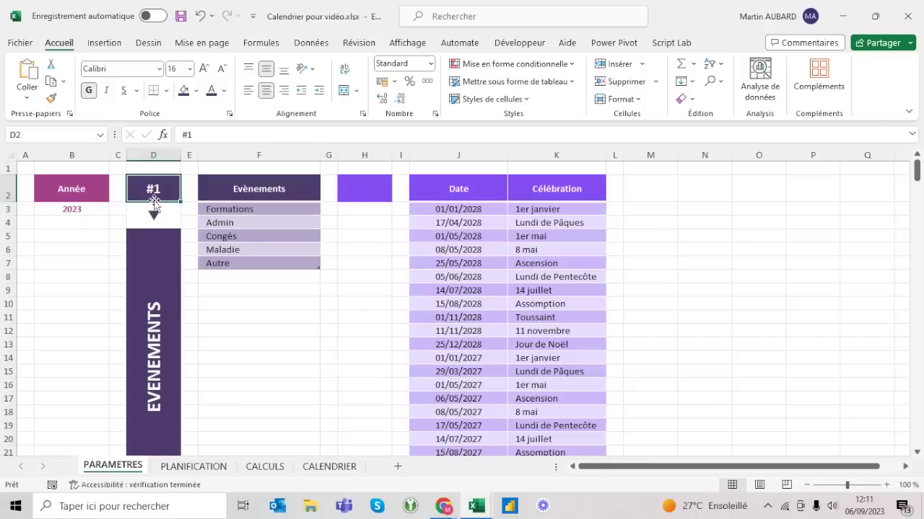
pyautogui.moveTo(188, 147); pyautogui.dragTo(251, 153)
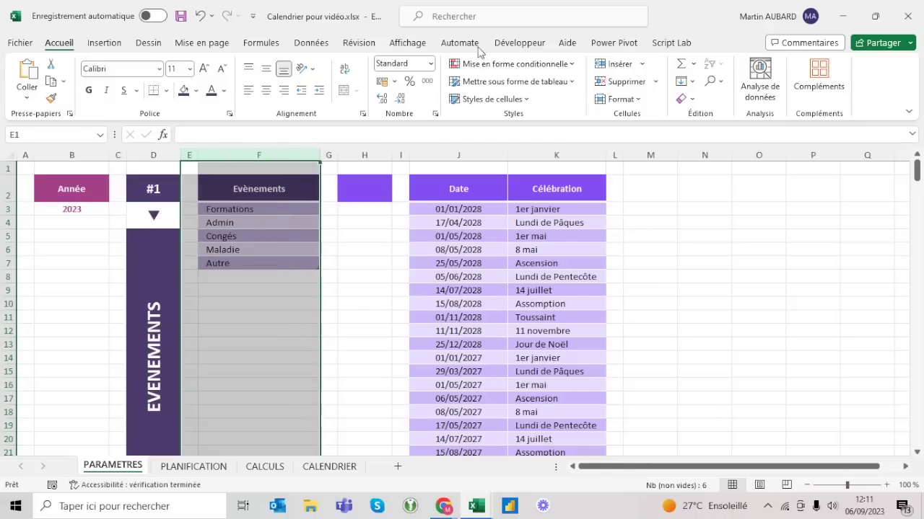
# - Group columns E and F and collapse the group to hide the Evènements list
pyautogui.click(323, 48)
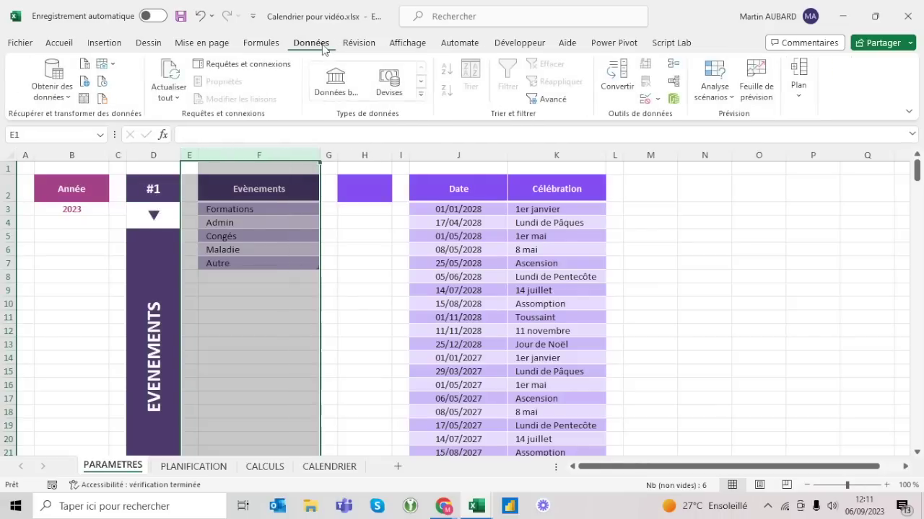
pyautogui.click(798, 90)
pyautogui.click(748, 135)
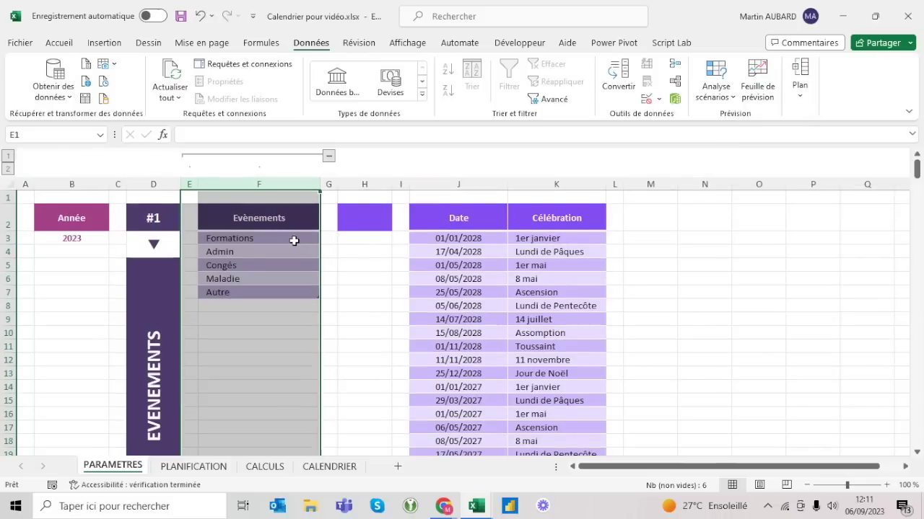
pyautogui.click(216, 265)
pyautogui.click(8, 158)
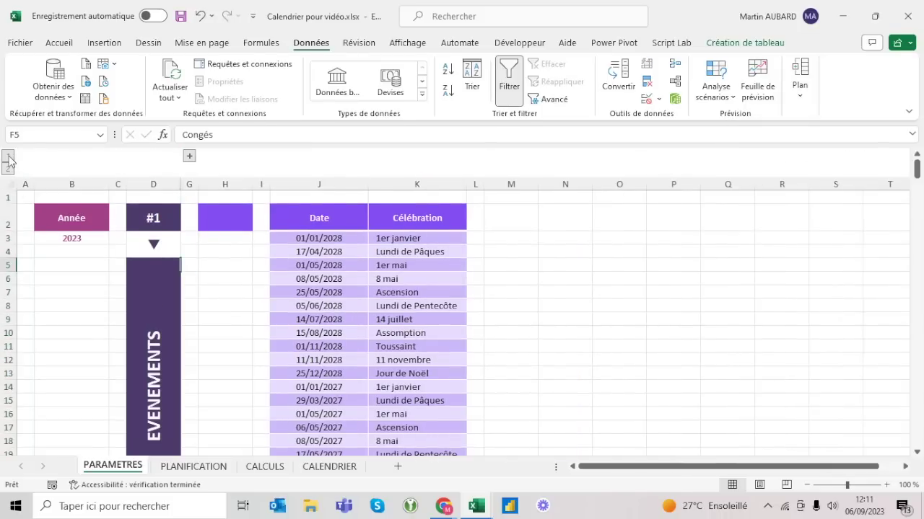
pyautogui.click(189, 157)
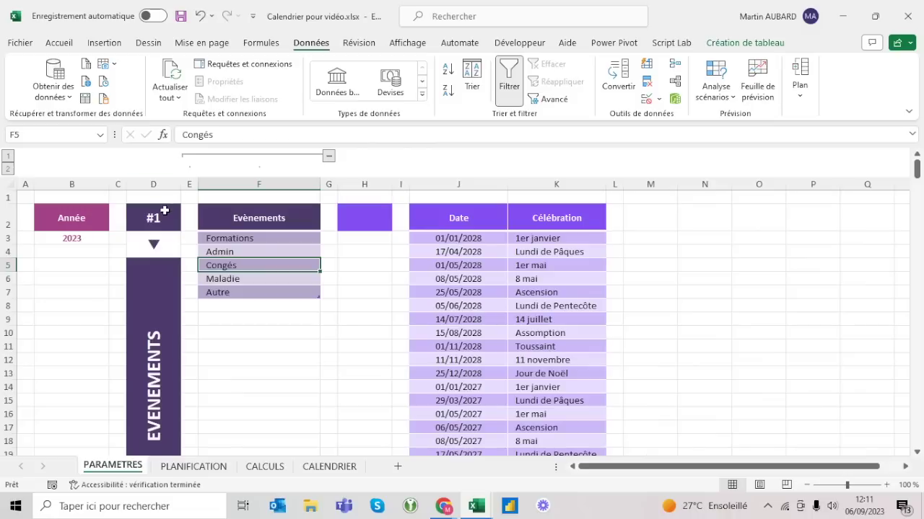
pyautogui.click(158, 243)
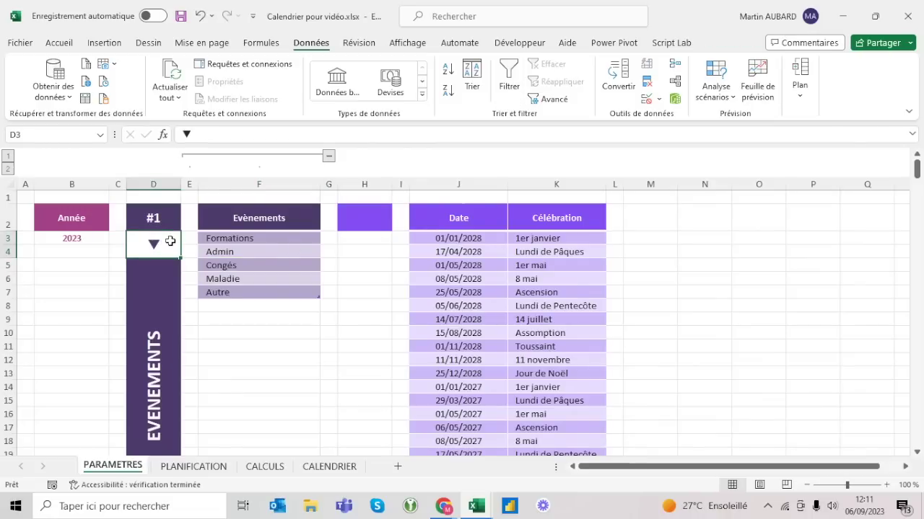
pyautogui.click(328, 156)
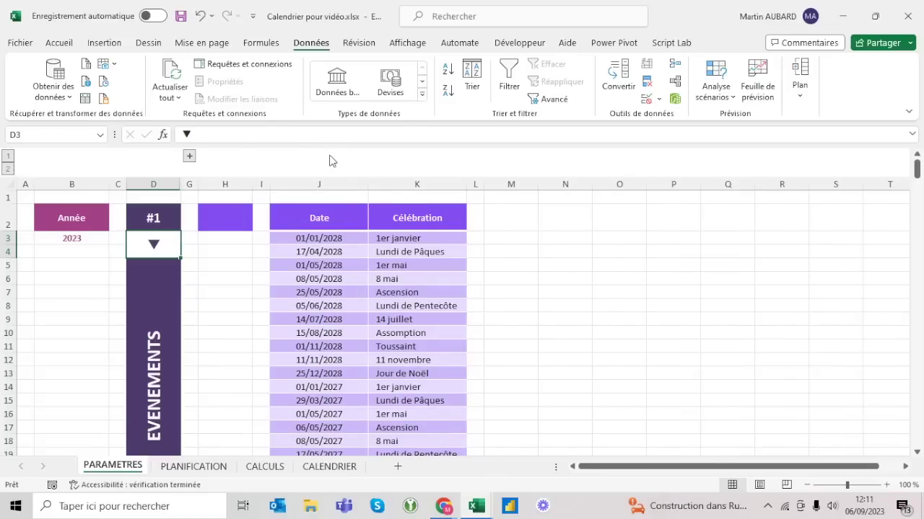
pyautogui.click(154, 184)
# - Copy column D into column H, relabelling the header #2 and the banner JOURS FERIES
pyautogui.hotkey('ctrl', 'c')
pyautogui.click(231, 184)
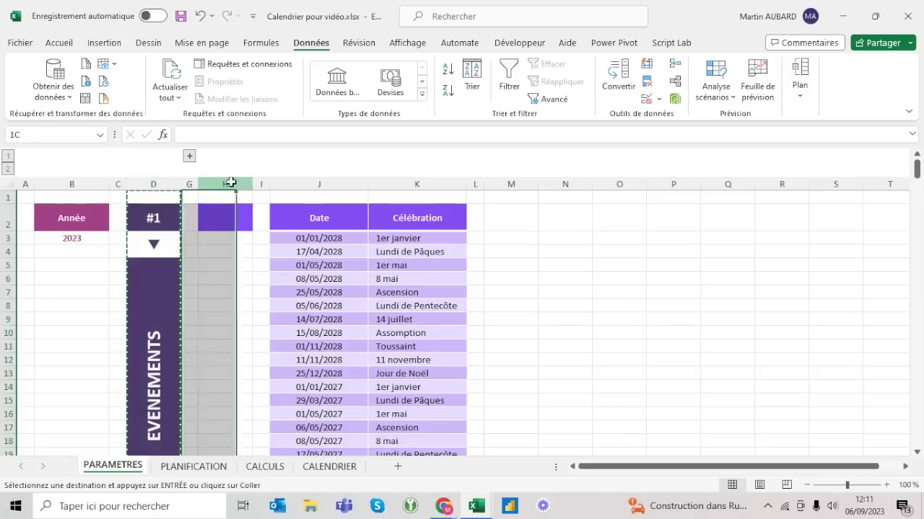
pyautogui.hotkey('ctrl', 'v')
pyautogui.click(228, 216)
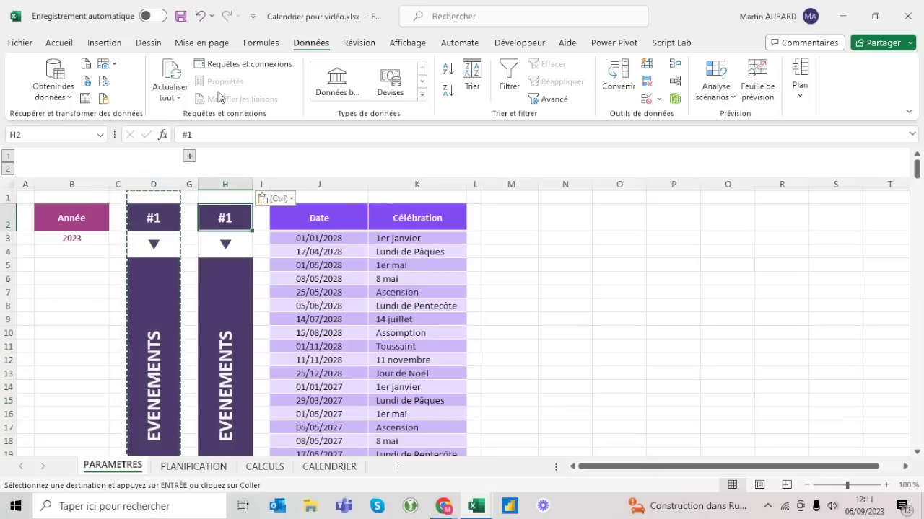
pyautogui.click(223, 135)
pyautogui.press('BackSpace')
pyautogui.write('2')
pyautogui.press('Return')
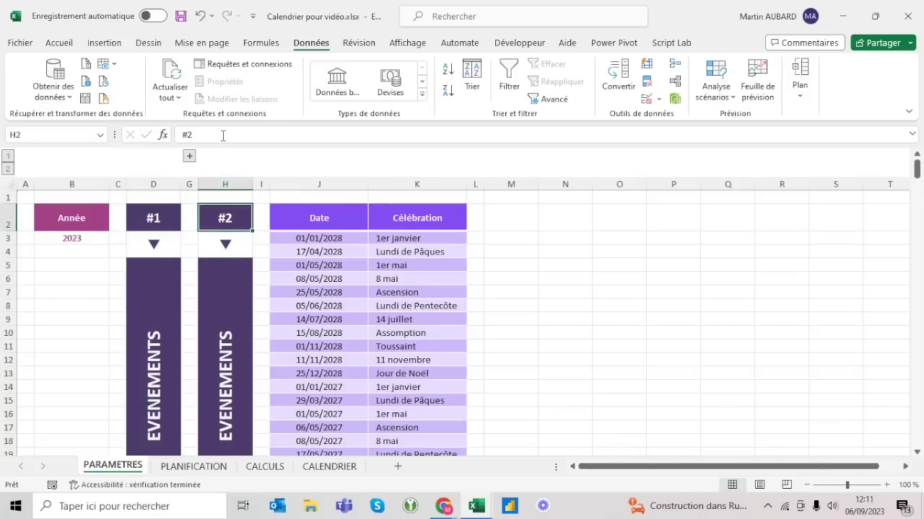
pyautogui.click(230, 306)
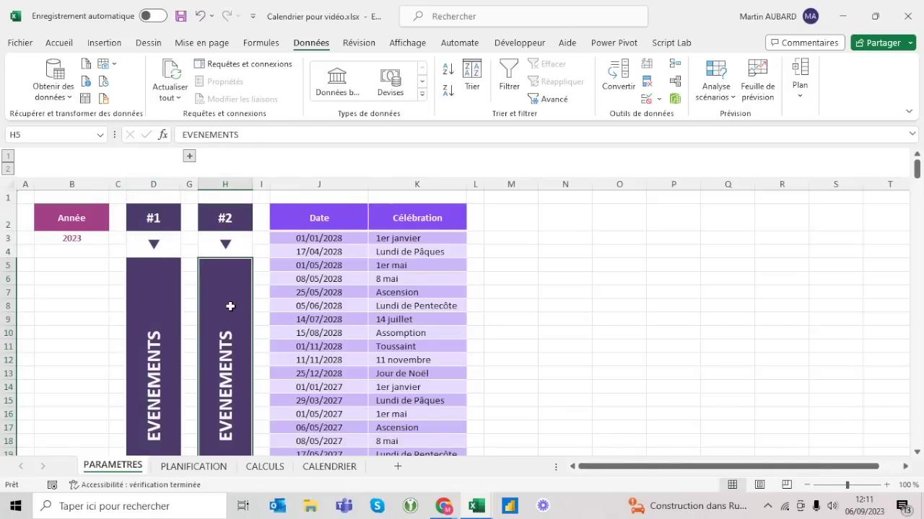
pyautogui.write('JOURS F')
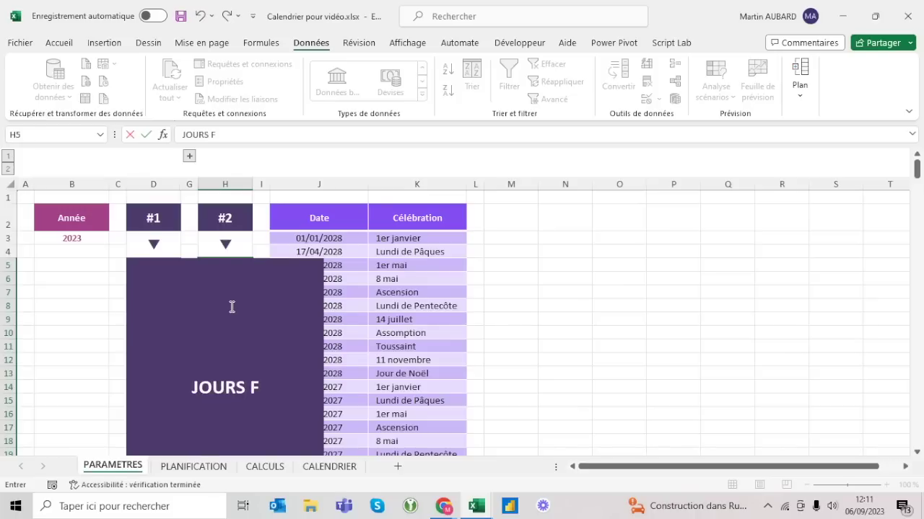
pyautogui.write('ERIES')
pyautogui.click(146, 134)
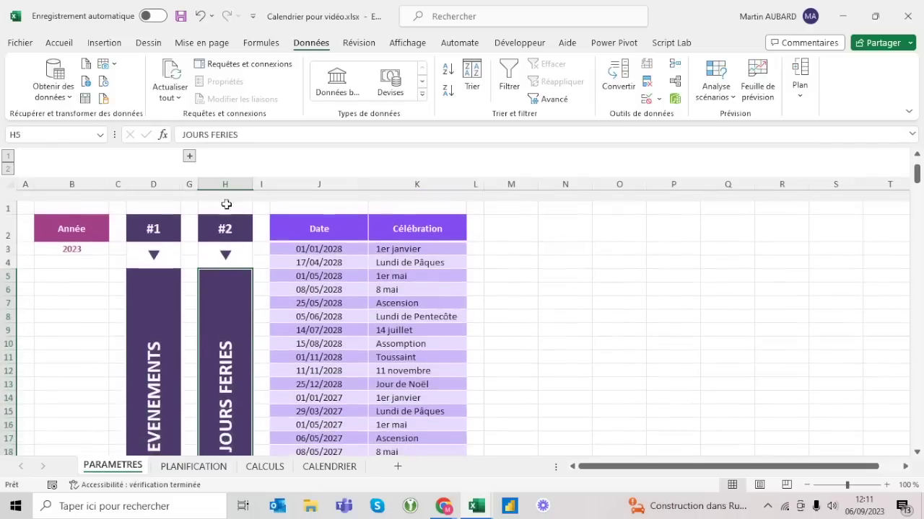
# - Fill the JOURS FERIES banner and #2 header lighter purple and colour the ▼ arrow purple
pyautogui.click(72, 45)
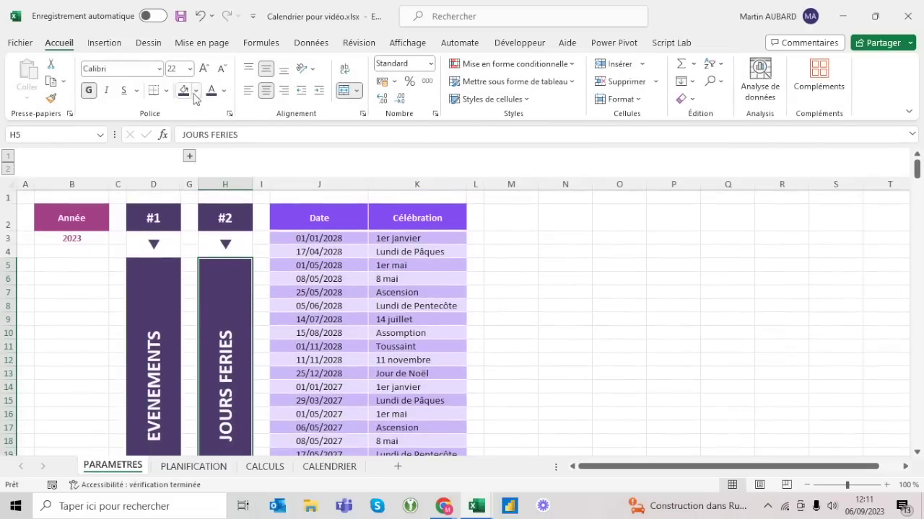
pyautogui.click(196, 90)
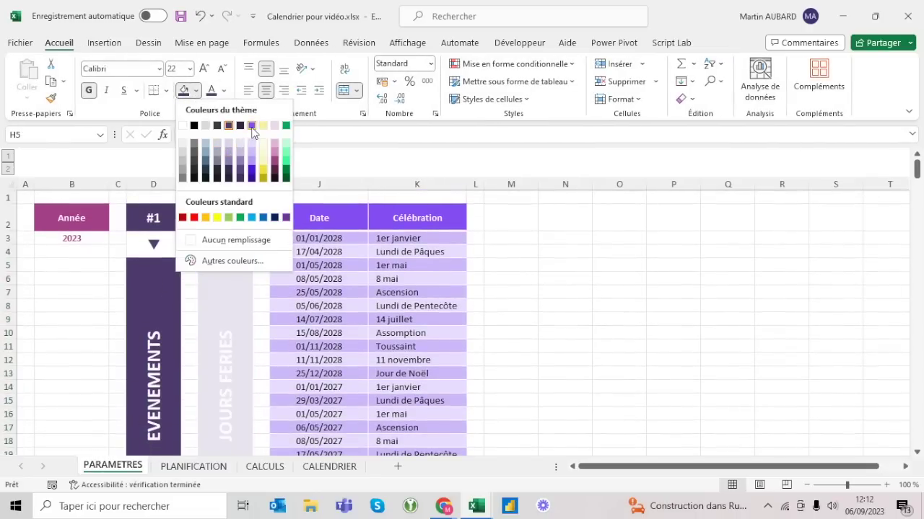
pyautogui.click(251, 127)
pyautogui.click(215, 240)
pyautogui.click(210, 217)
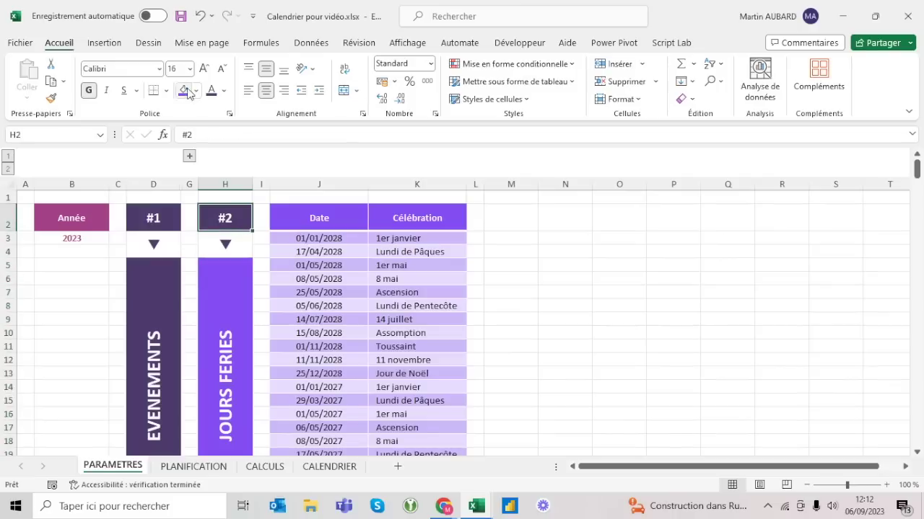
pyautogui.click(222, 246)
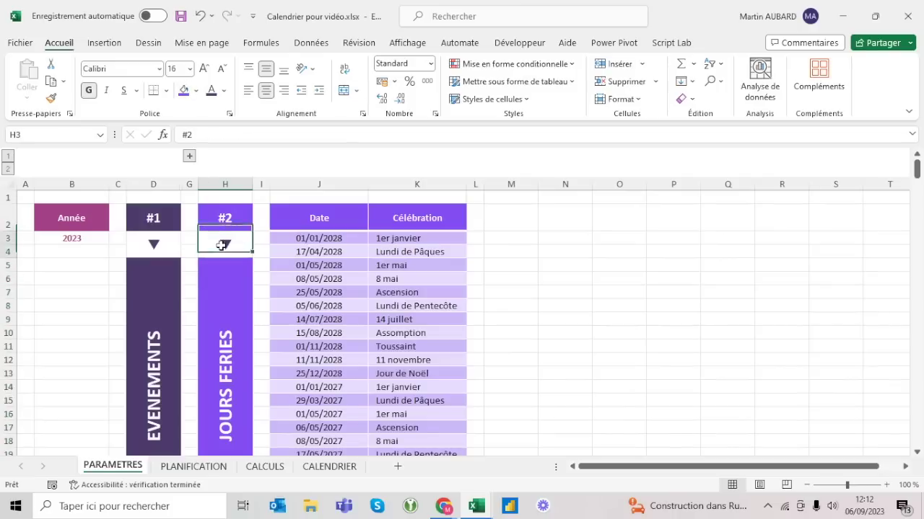
pyautogui.click(223, 90)
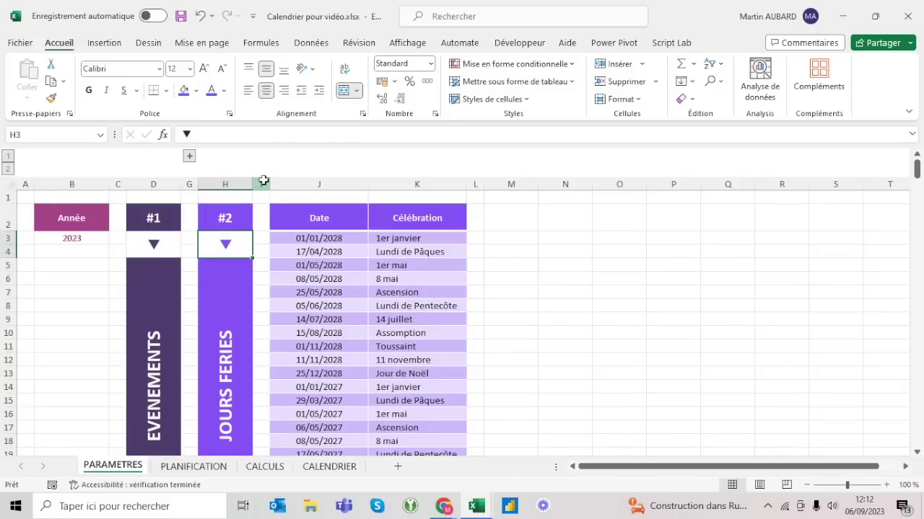
pyautogui.moveTo(262, 183); pyautogui.dragTo(401, 177)
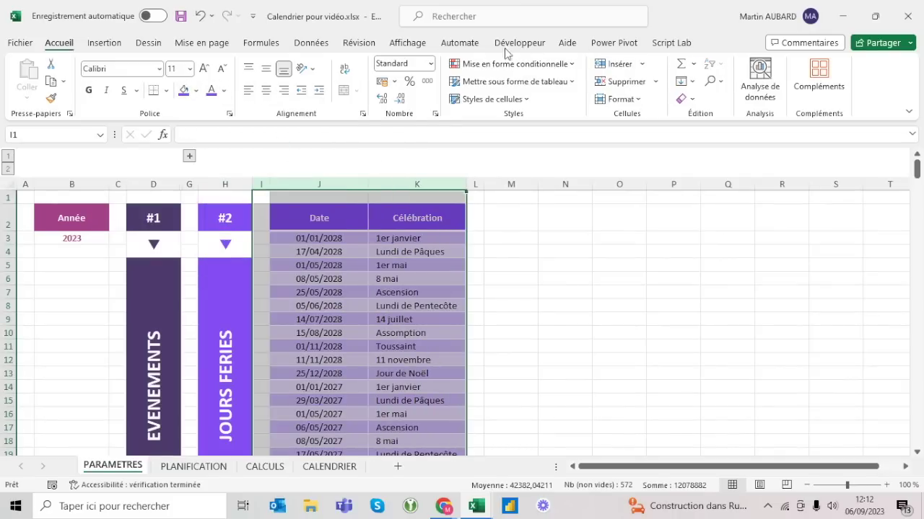
pyautogui.click(311, 43)
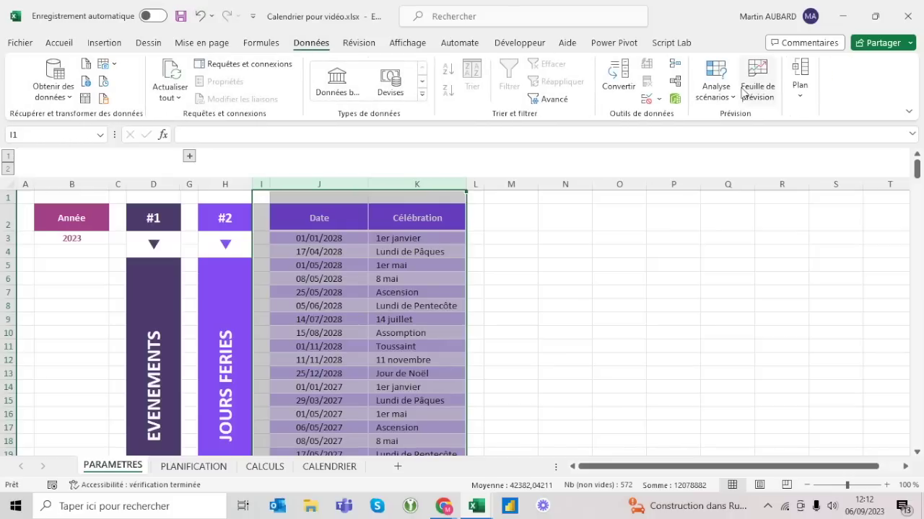
pyautogui.click(800, 79)
pyautogui.click(747, 137)
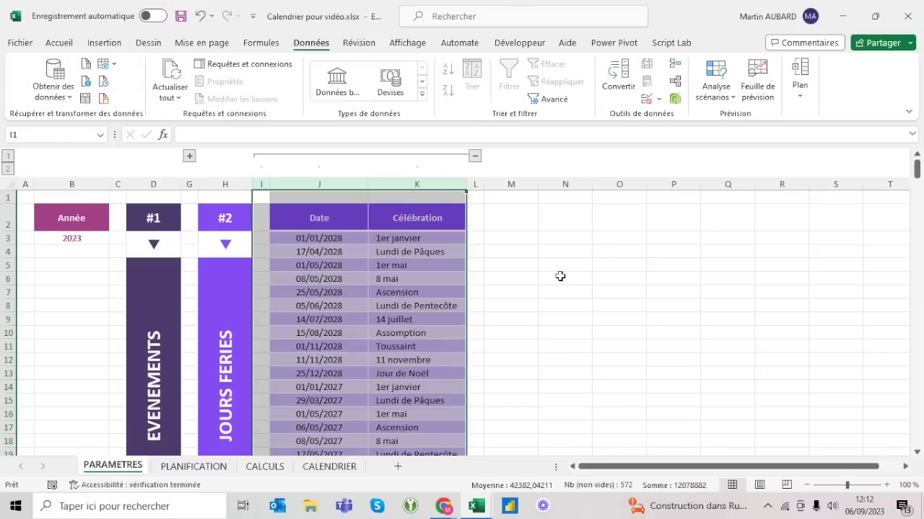
pyautogui.click(565, 278)
pyautogui.click(408, 43)
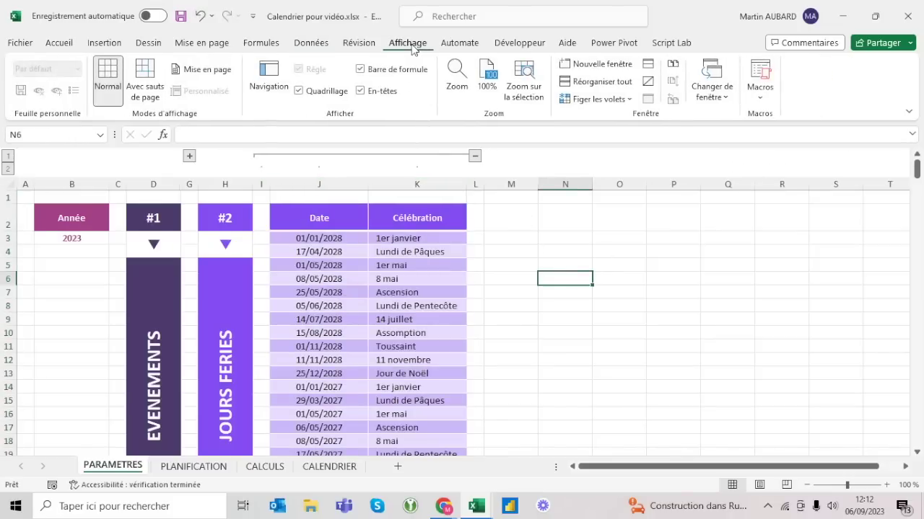
pyautogui.click(299, 91)
pyautogui.click(307, 304)
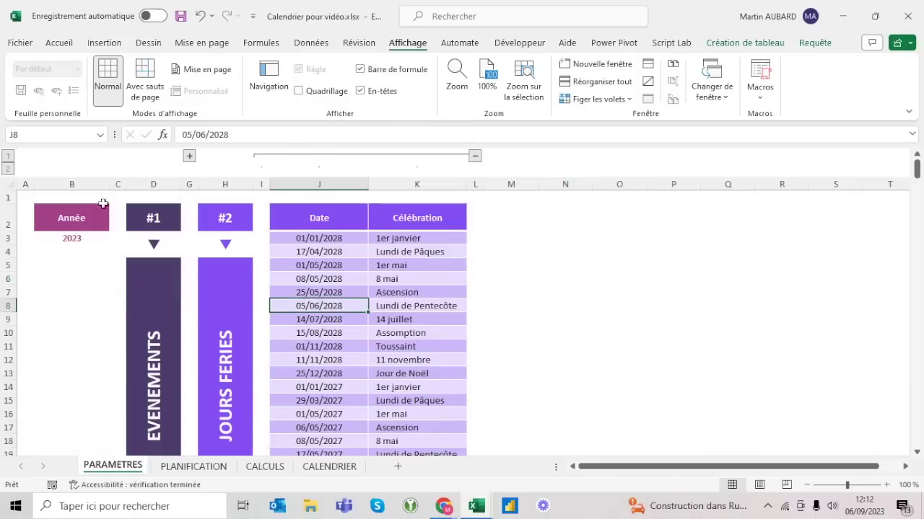
pyautogui.click(8, 157)
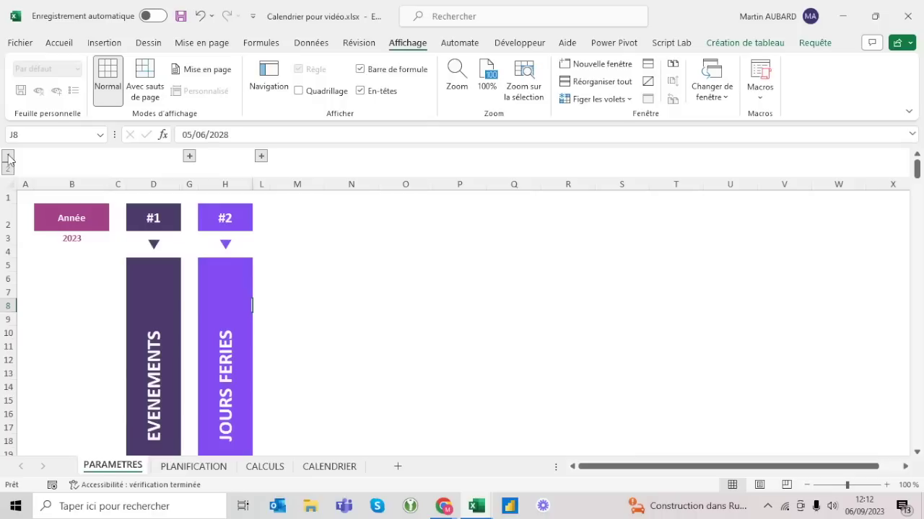
pyautogui.click(67, 239)
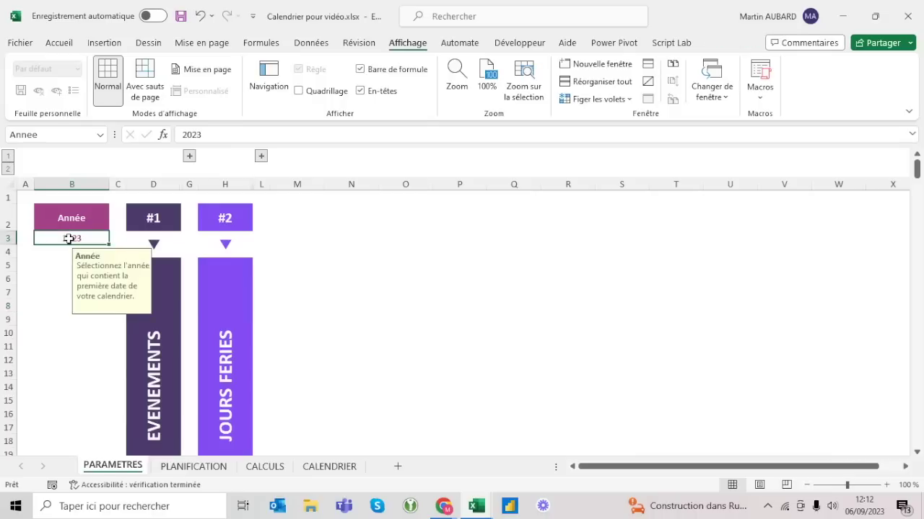
pyautogui.click(190, 157)
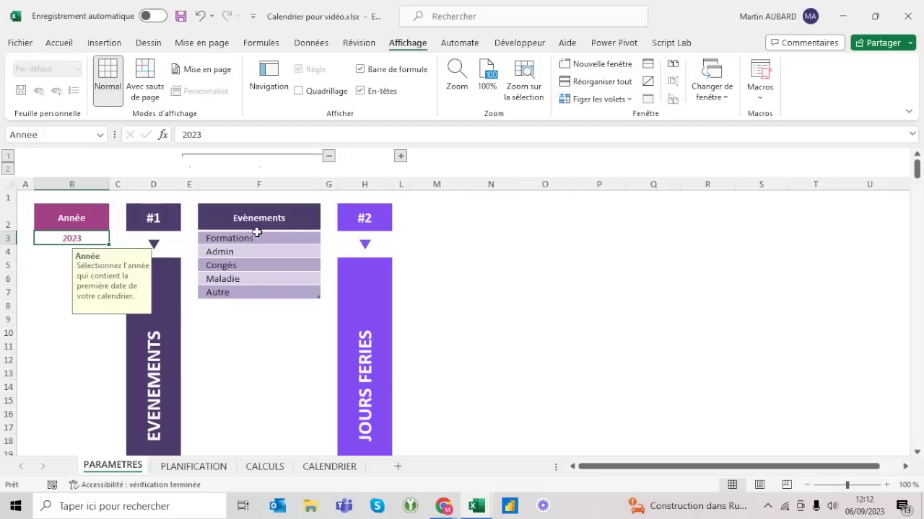
pyautogui.click(400, 156)
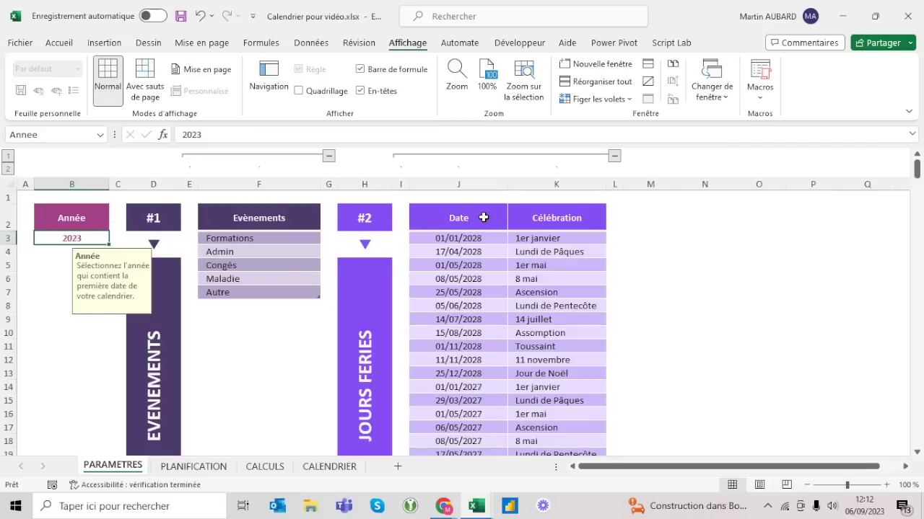
pyautogui.click(329, 156)
pyautogui.click(477, 156)
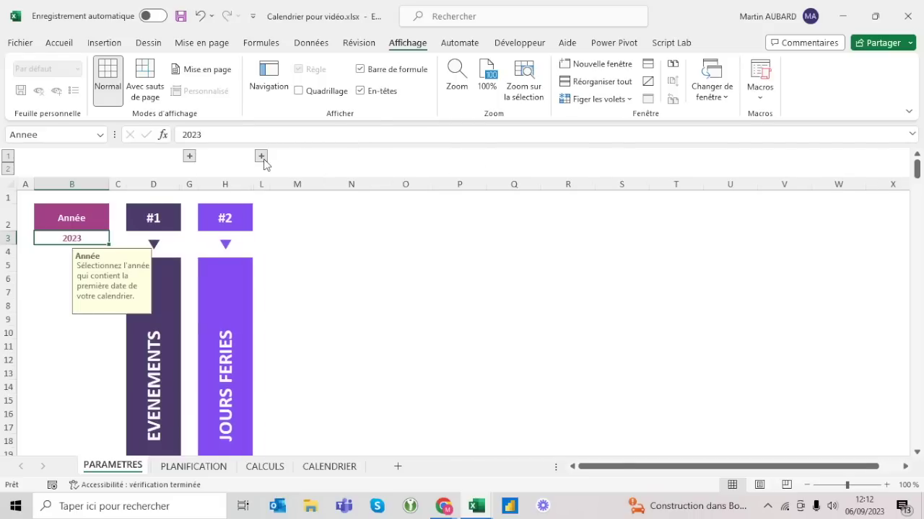
pyautogui.click(261, 156)
pyautogui.click(348, 276)
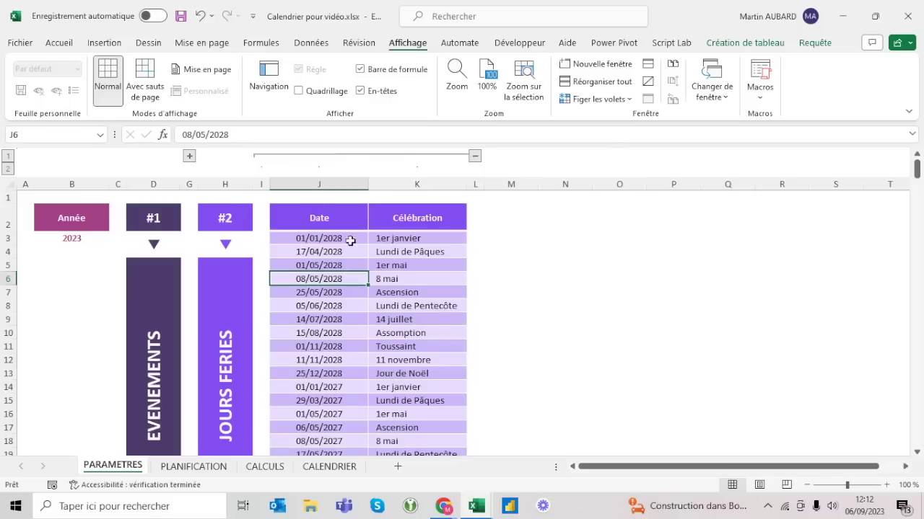
# - Change the holiday table's name from metropole to tab_JoursFeries
pyautogui.click(769, 48)
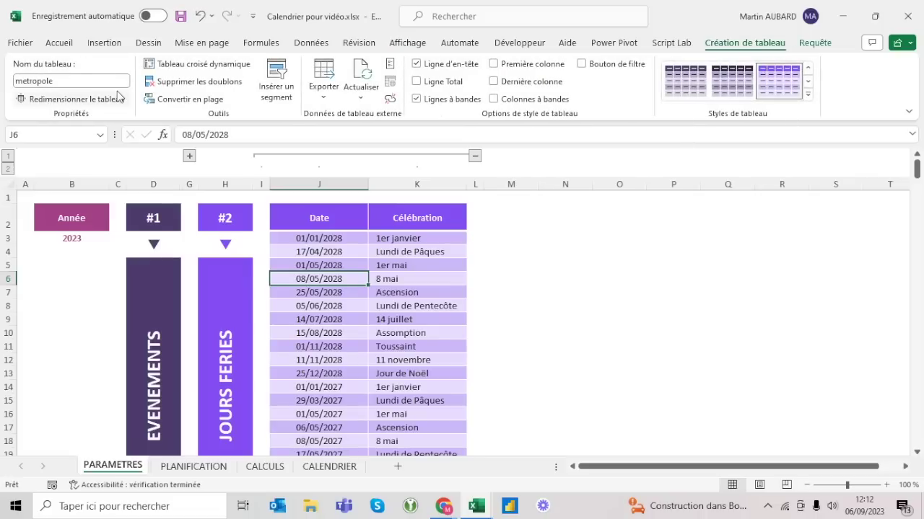
pyautogui.click(94, 85)
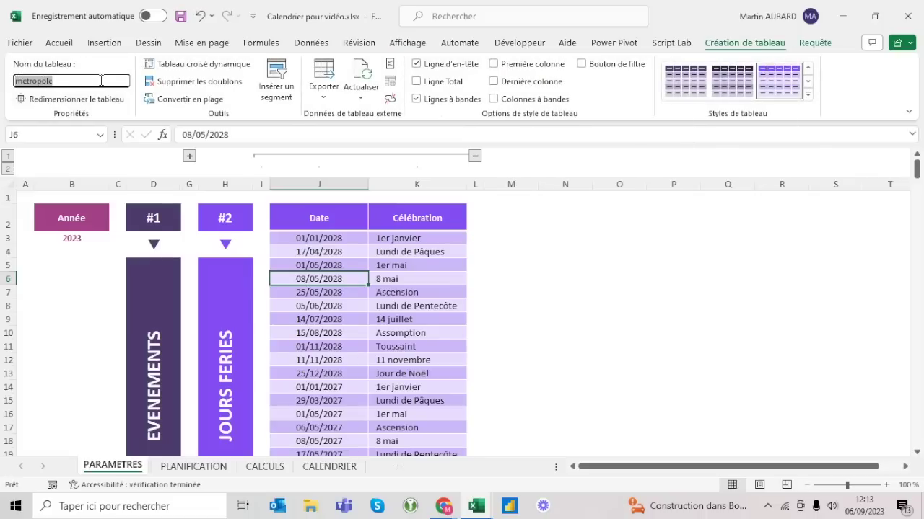
pyautogui.write('tab_JoursFeries')
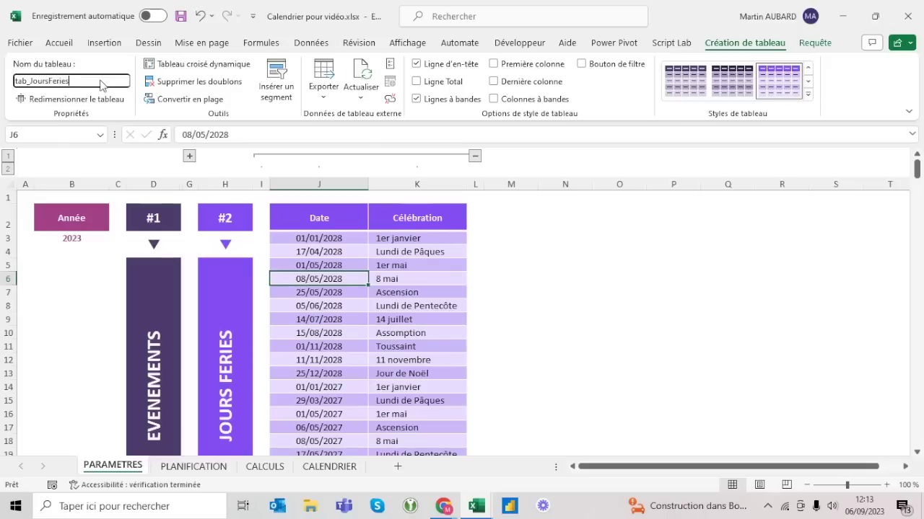
pyautogui.press('Return')
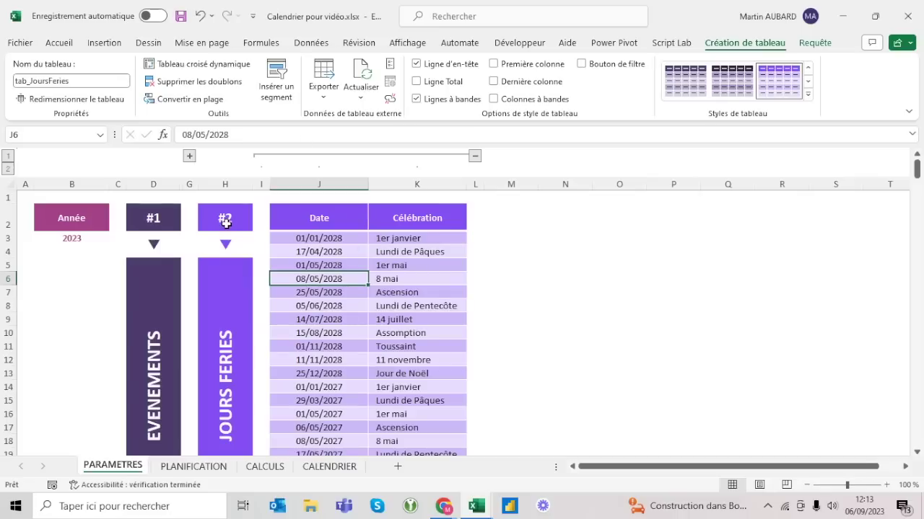
pyautogui.click(310, 42)
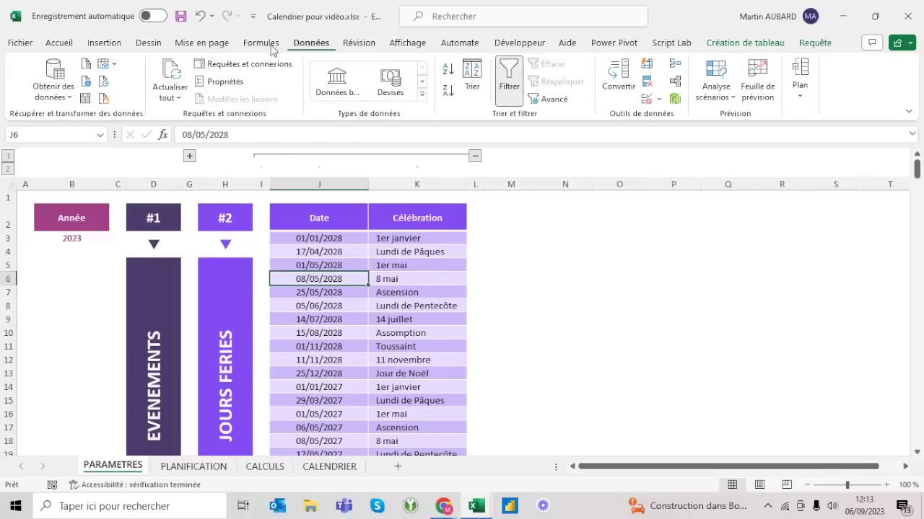
# - Review the Annee, tab_Evenements and tab_JoursFeries names in the Name Manager, then close it
pyautogui.click(261, 43)
pyautogui.click(384, 80)
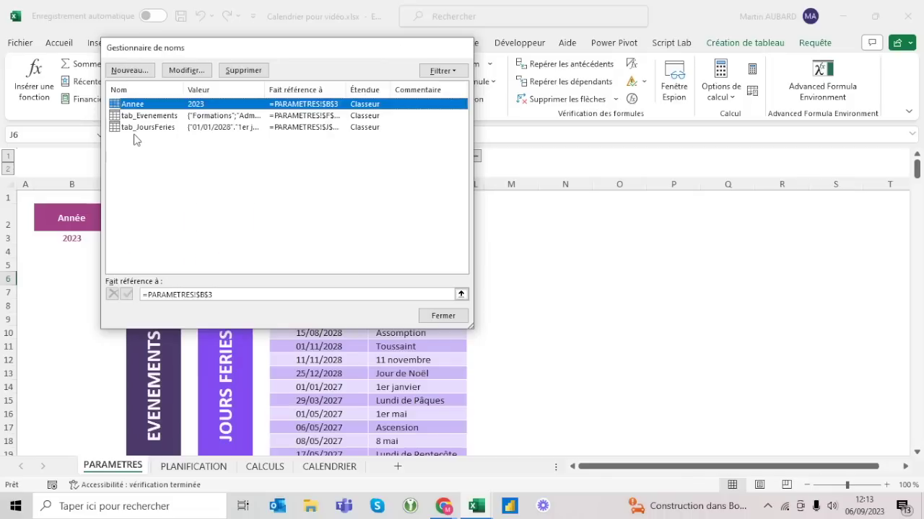
pyautogui.press('Escape')
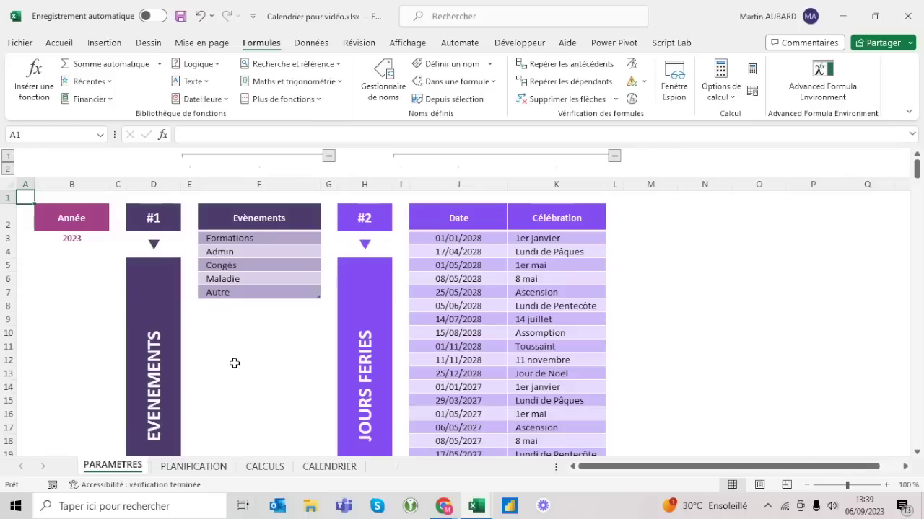
# - Switch to the reference workbook and examine its EVENEMENTS table's Date, Année and Mois columns
pyautogui.click(212, 468)
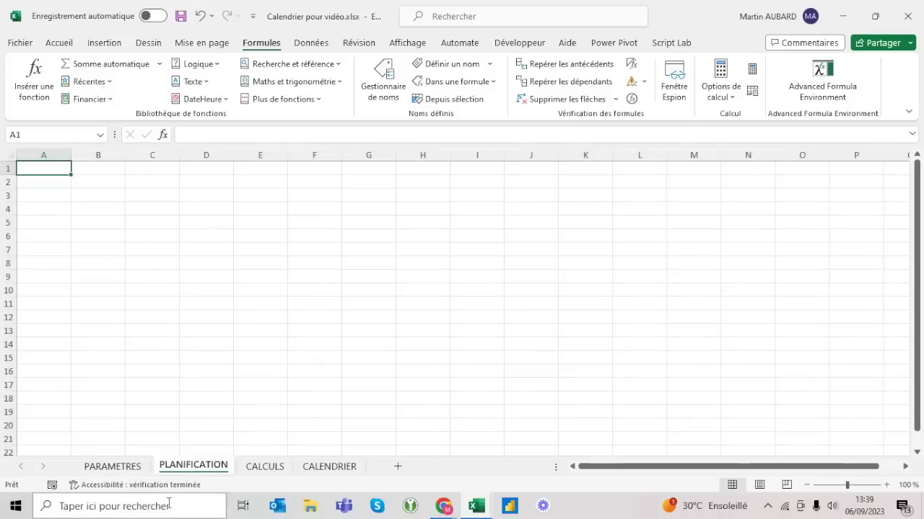
pyautogui.hotkey('alt', 'Tab')
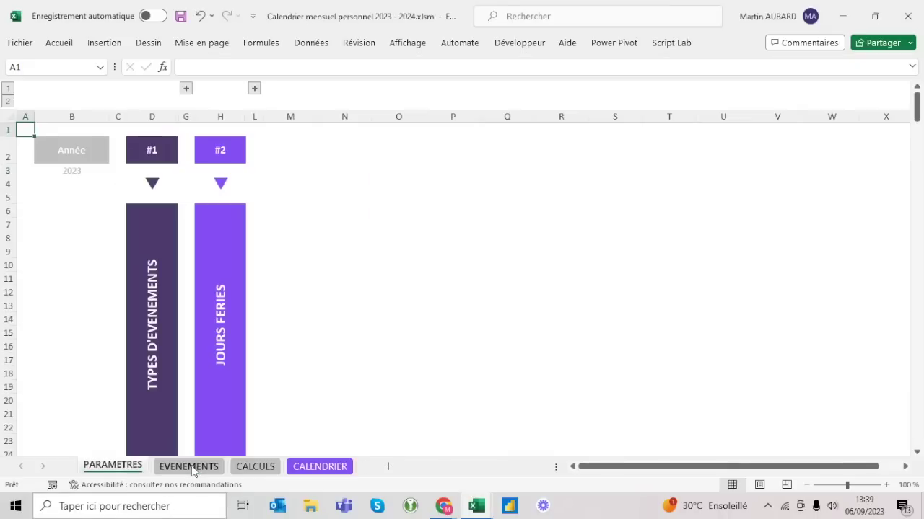
pyautogui.click(190, 467)
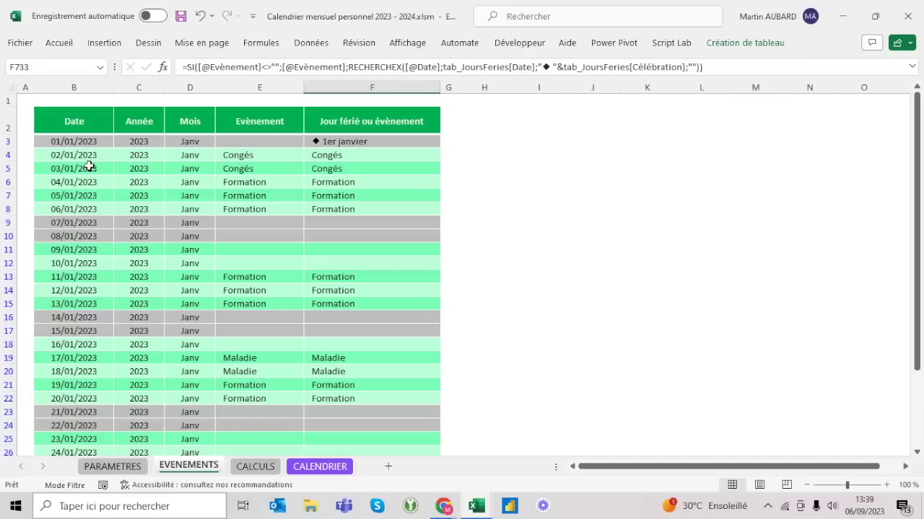
pyautogui.click(112, 466)
pyautogui.click(188, 466)
pyautogui.moveTo(90, 86); pyautogui.dragTo(170, 82)
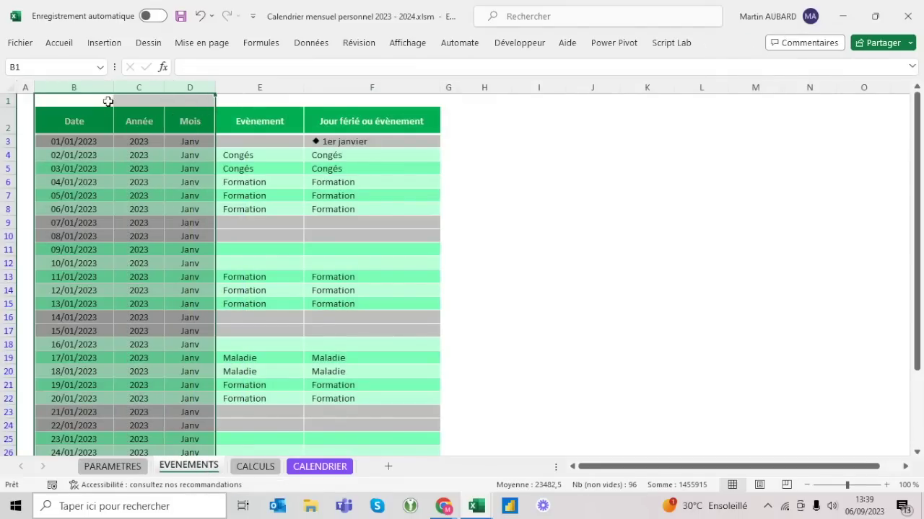
pyautogui.click(81, 118)
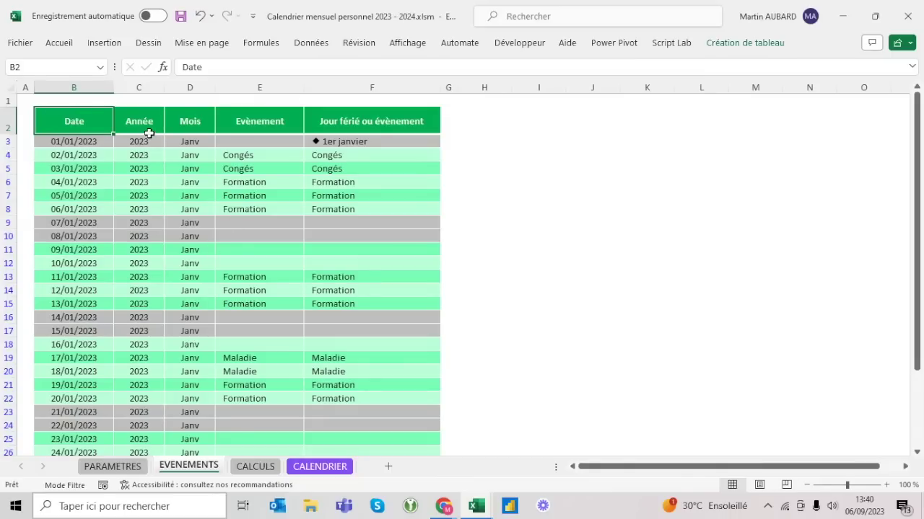
# - Preview February 2023 in the reference calendar, reset it to January 2023, and browse EVENEMENTS
pyautogui.scroll(-8, 185, 210)
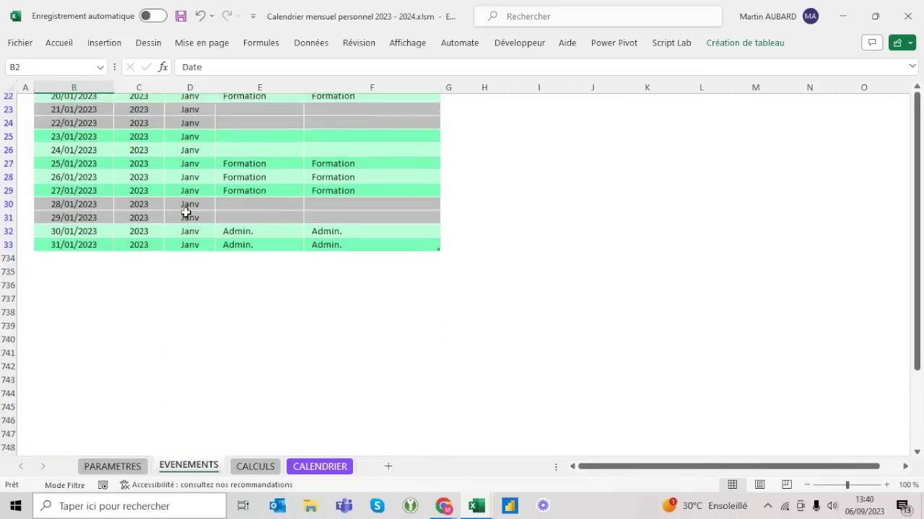
pyautogui.scroll(4, 198, 233)
pyautogui.scroll(4, 199, 232)
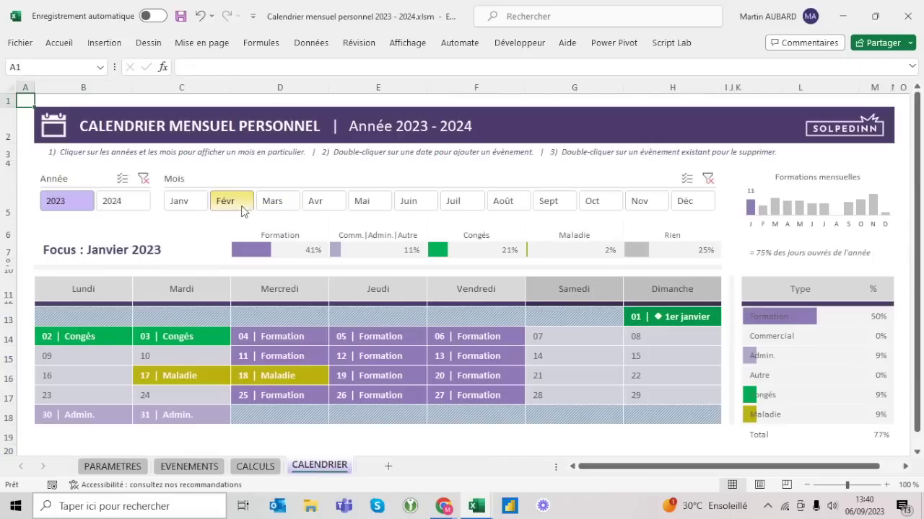
pyautogui.click(241, 208)
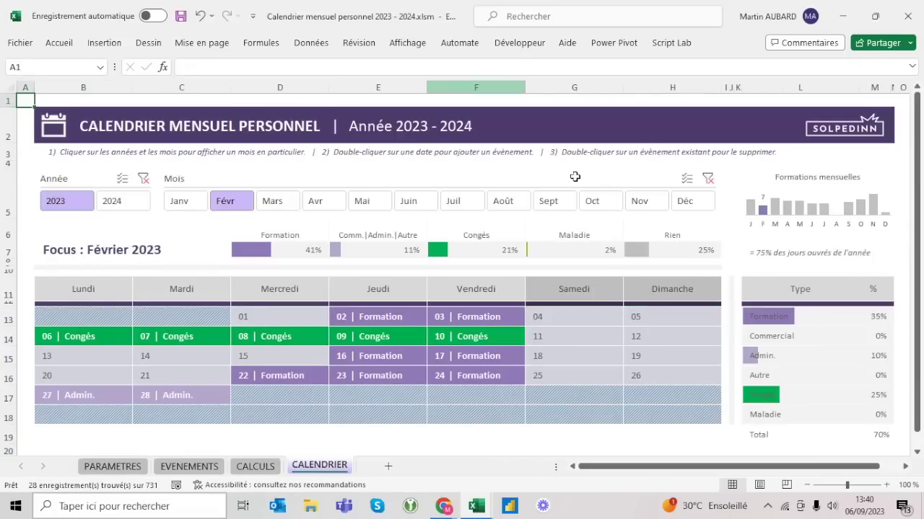
pyautogui.click(707, 179)
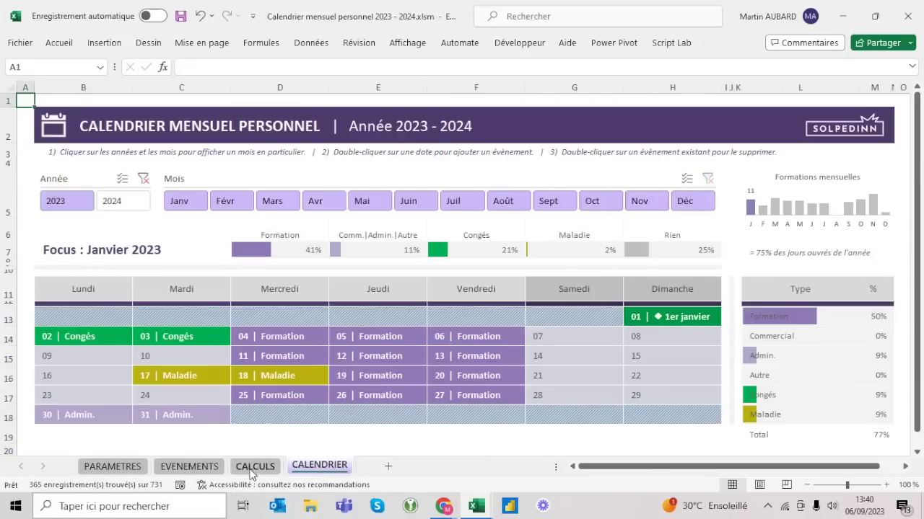
pyautogui.click(189, 466)
pyautogui.scroll(-3, 193, 289)
pyautogui.scroll(-4, 193, 288)
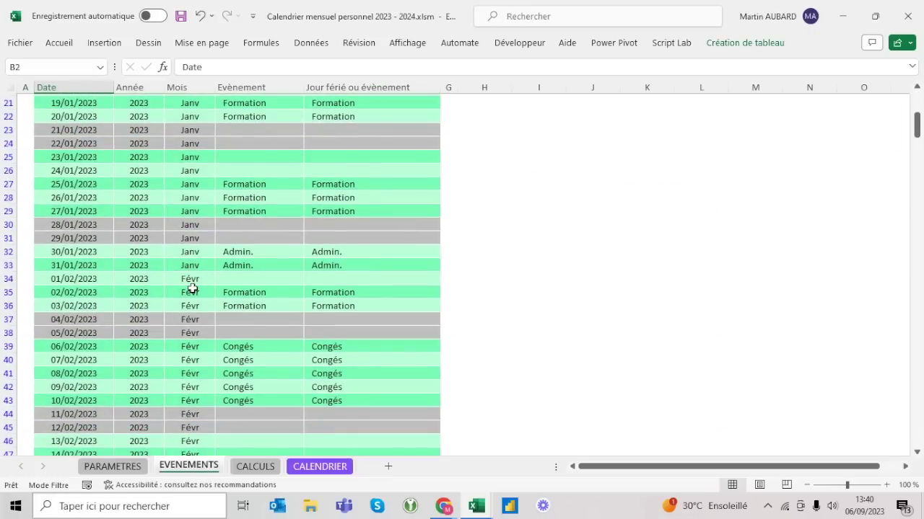
pyautogui.scroll(-4, 193, 289)
pyautogui.scroll(11, 193, 289)
pyautogui.click(334, 469)
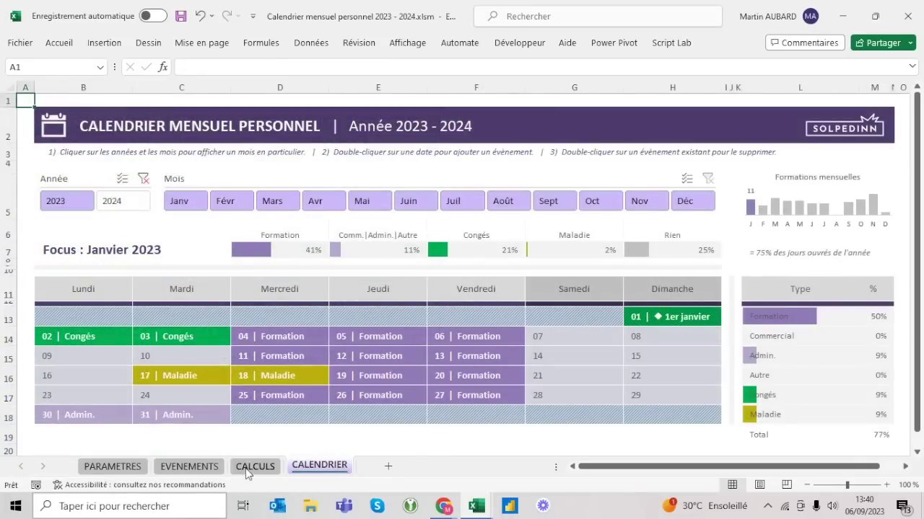
pyautogui.click(189, 467)
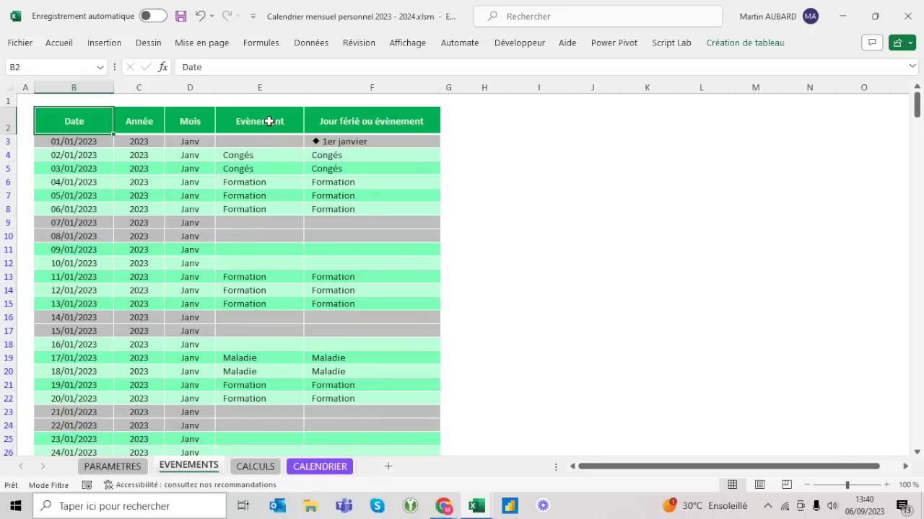
# - Check the Congés event-type choices and PARAMETRES list, then return to Calendrier pour vidéo.xlsx
pyautogui.click(264, 153)
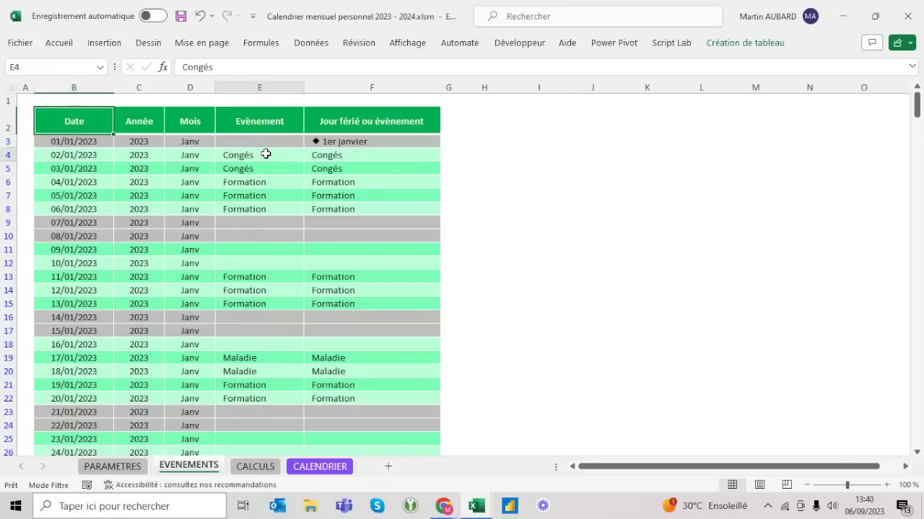
pyautogui.click(311, 155)
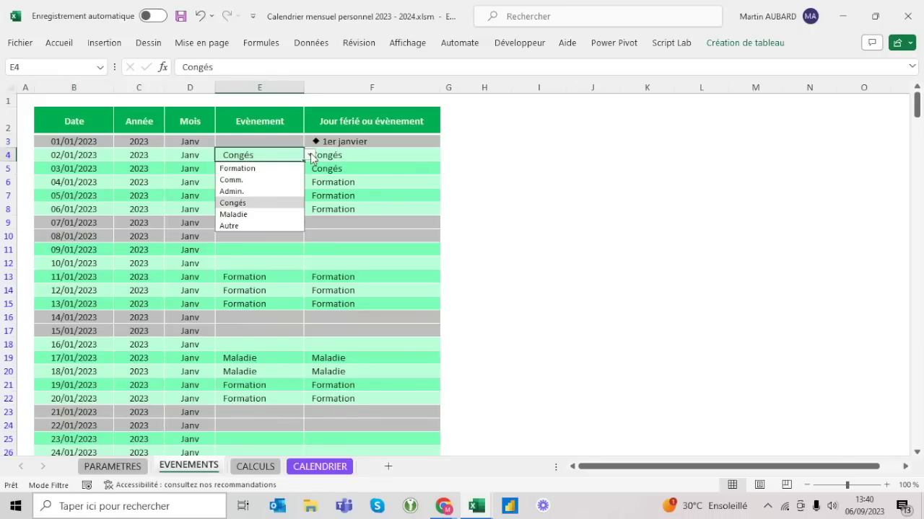
pyautogui.click(310, 155)
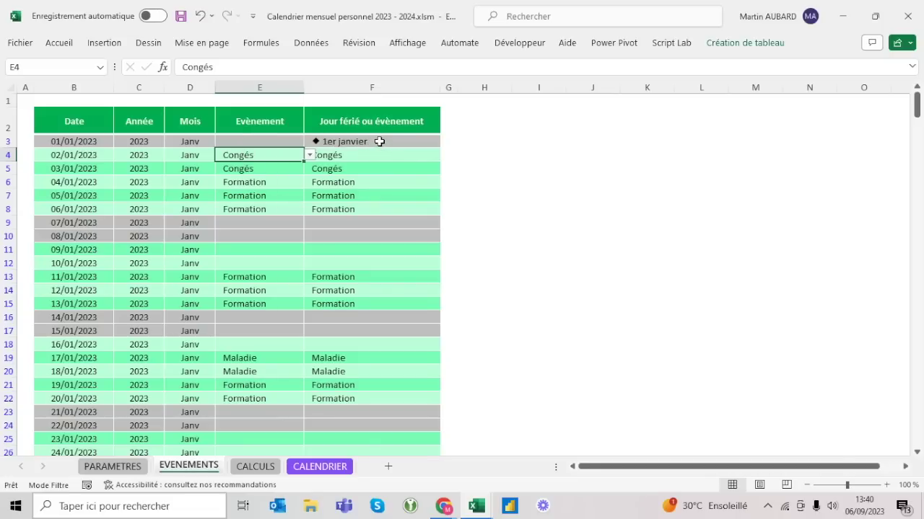
pyautogui.click(137, 468)
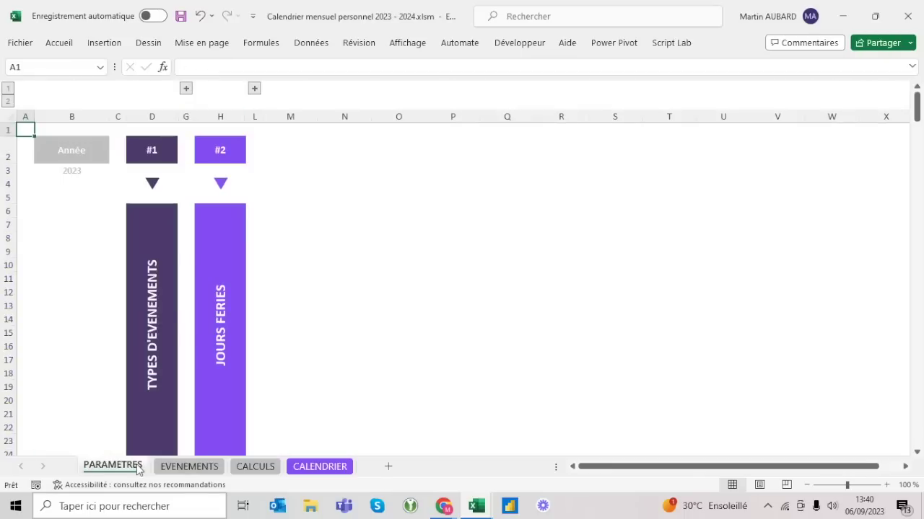
pyautogui.click(189, 466)
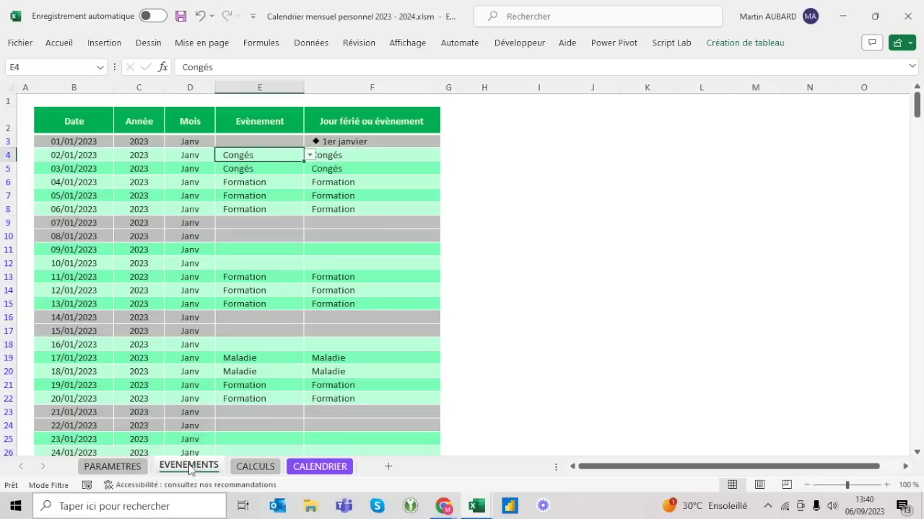
pyautogui.click(144, 468)
pyautogui.click(159, 467)
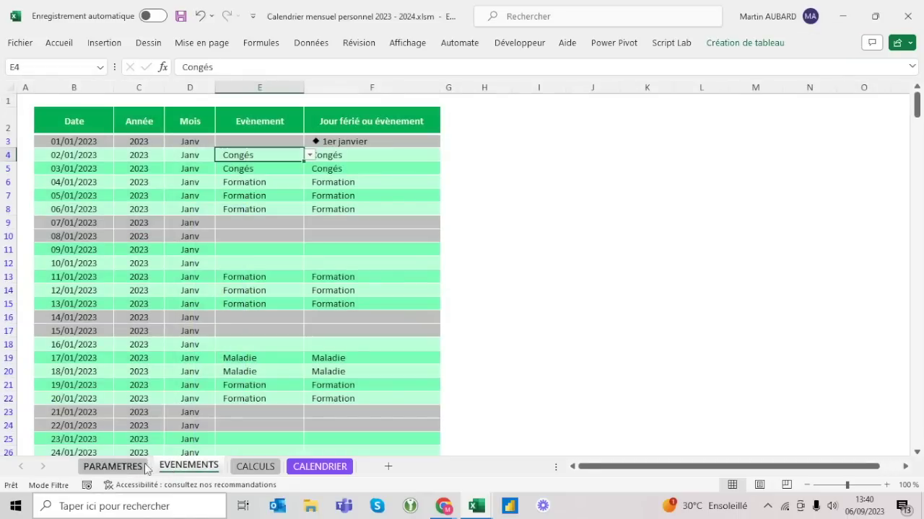
pyautogui.click(147, 468)
pyautogui.hotkey('alt', 'Tab')
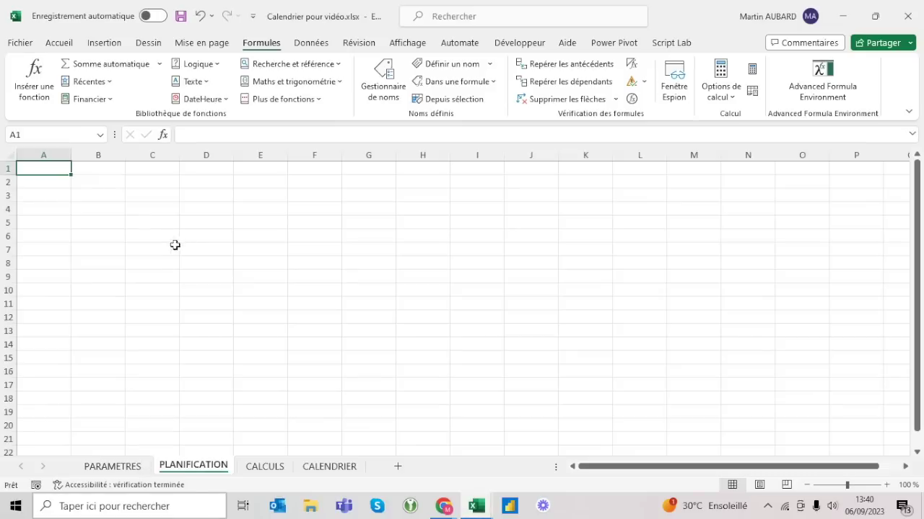
# - Enter the headers Date, Année, Mois and Evènement across B2:E2 of PLANIFICATION
pyautogui.click(159, 222)
pyautogui.click(95, 184)
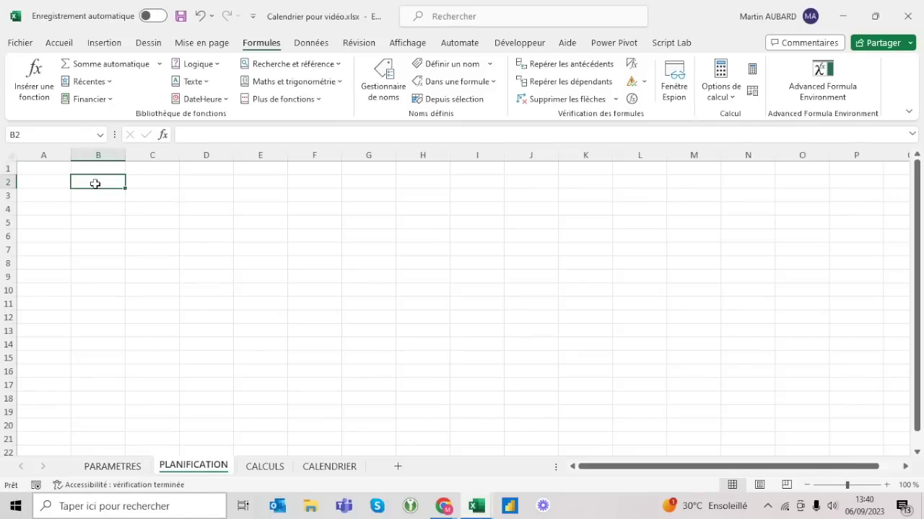
pyautogui.write('Date')
pyautogui.press('Tab')
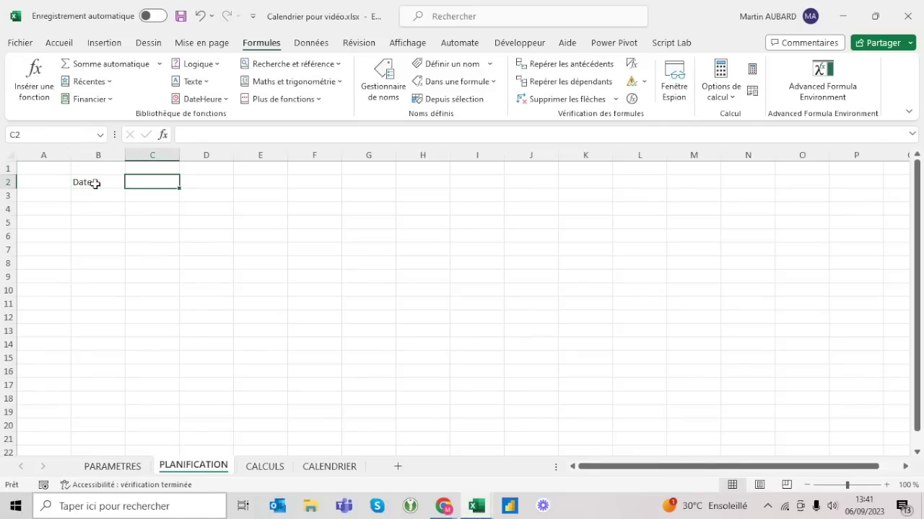
pyautogui.write('Année')
pyautogui.press('Tab')
pyautogui.write('Mois')
pyautogui.press('Tab')
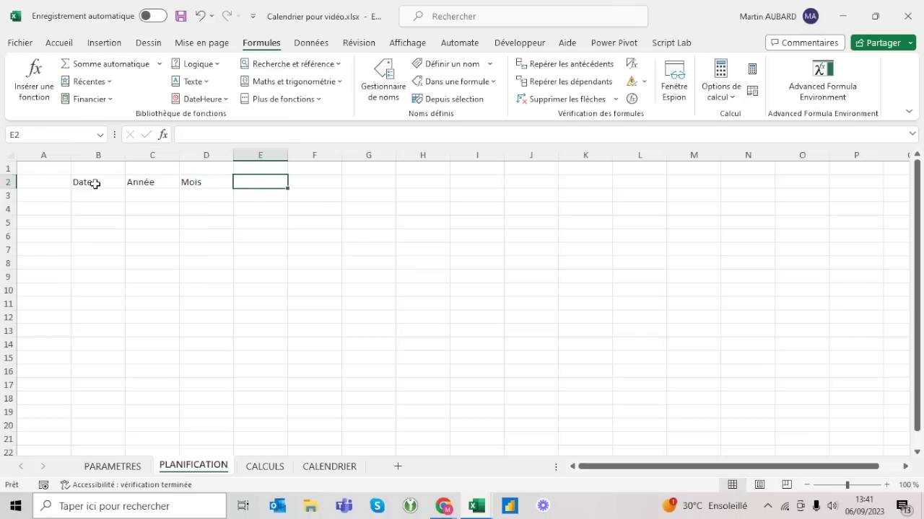
pyautogui.write('Evènement')
pyautogui.hotkey('ctrl', 'pageup')
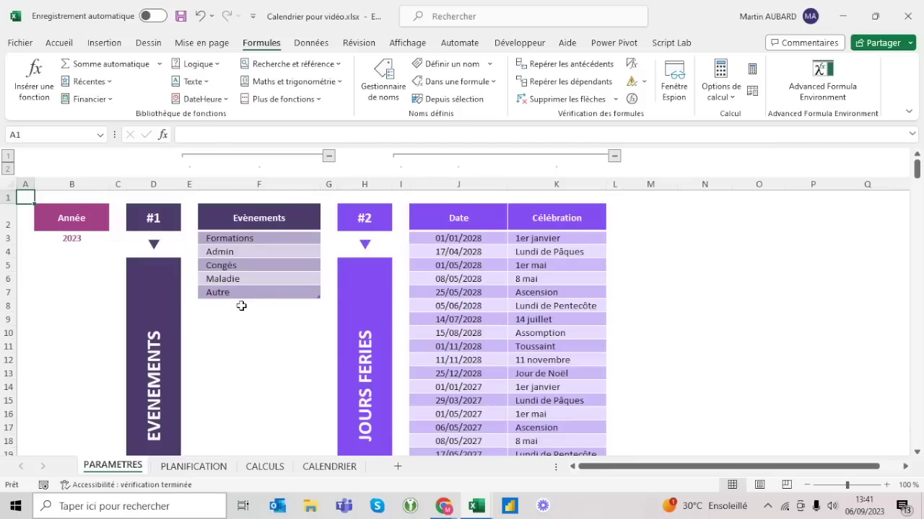
# - Rename the Formations event to Formation in the PARAMETRES events list
pyautogui.click(182, 469)
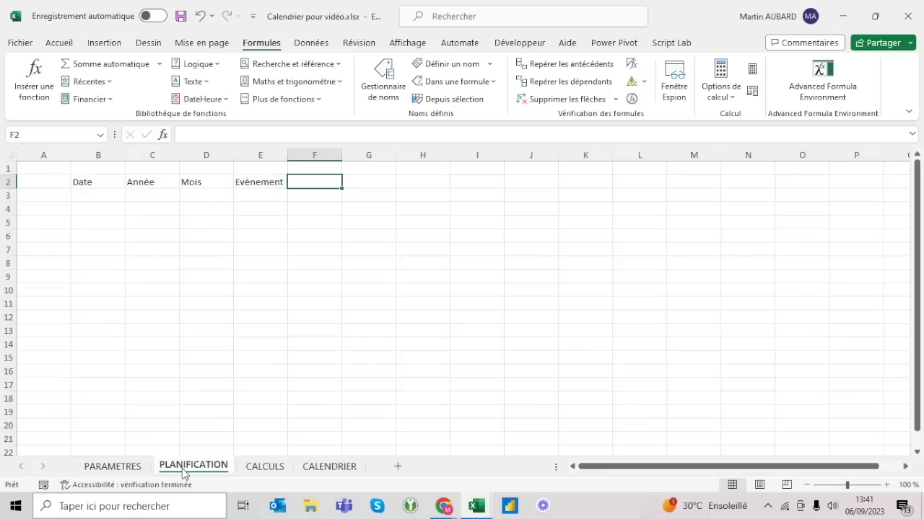
pyautogui.click(132, 462)
pyautogui.click(264, 238)
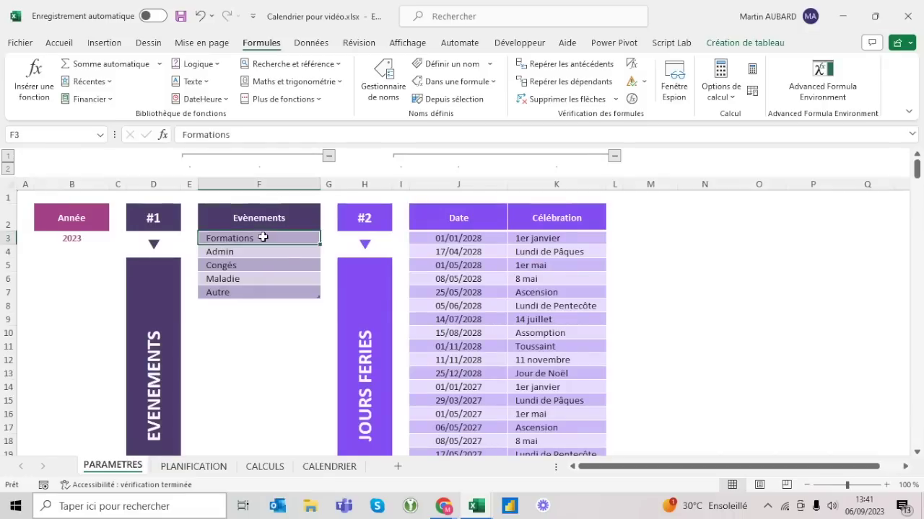
pyautogui.click(287, 129)
pyautogui.press('Return')
pyautogui.hotkey('ctrl', 'pagedown')
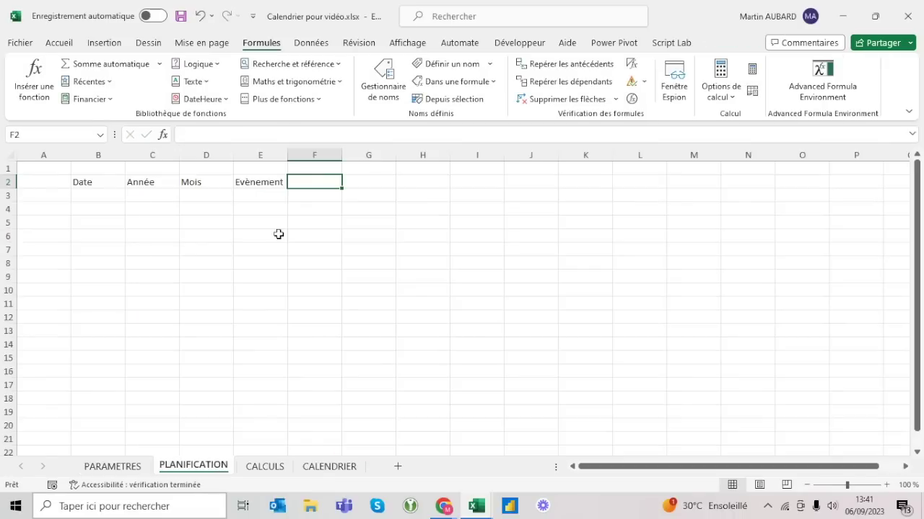
# - Add the A afficher header in F2 of PLANIFICATION
pyautogui.click(141, 467)
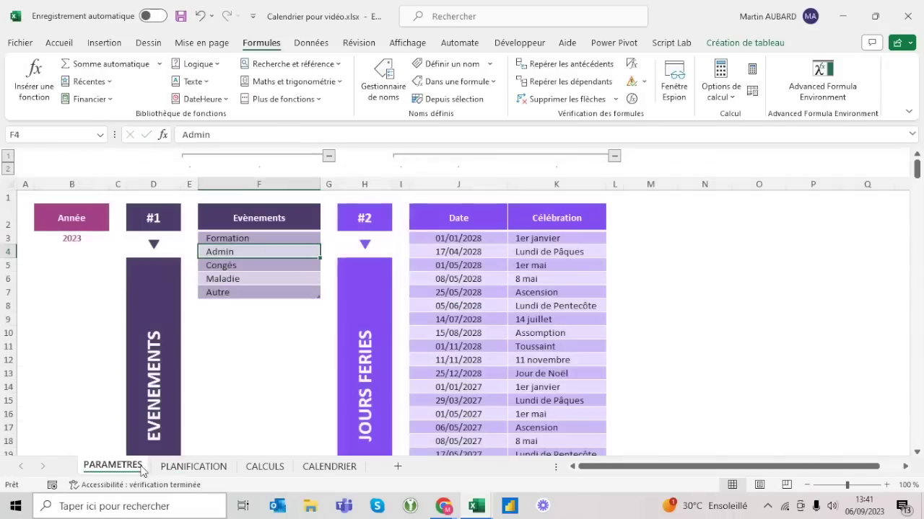
pyautogui.click(178, 472)
pyautogui.write('A afficher')
pyautogui.press('Return')
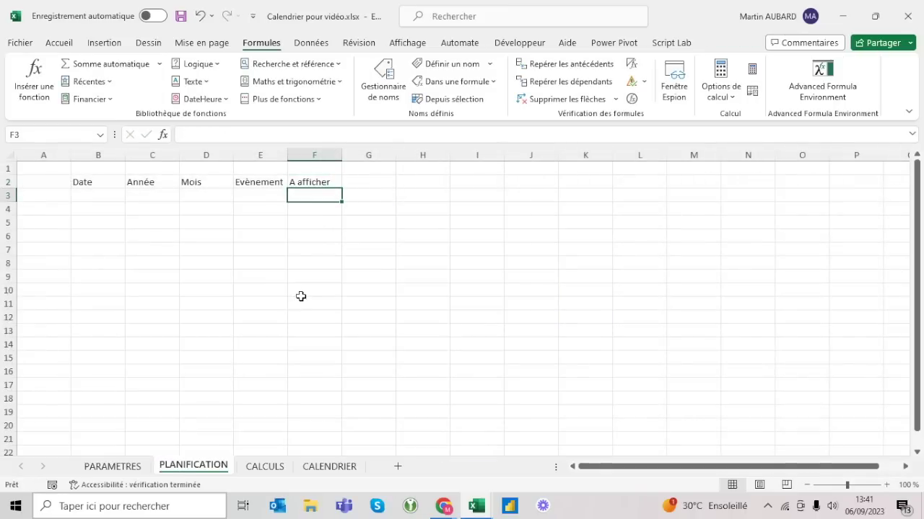
# - Compare with the reference workbook, then widen column F to fit A afficher
pyautogui.hotkey('ctrl', 'Tab')
pyautogui.click(189, 466)
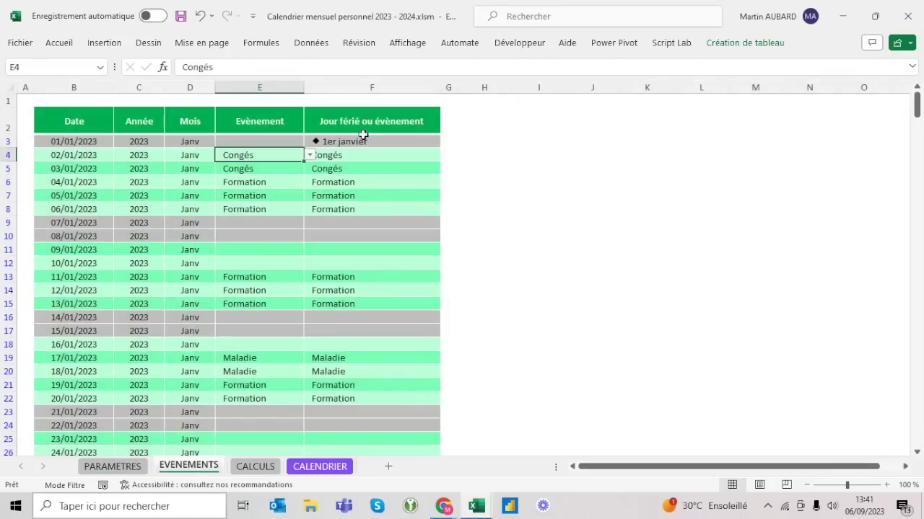
pyautogui.click(123, 466)
pyautogui.hotkey('ctrl', 'pagedown')
pyautogui.hotkey('alt', 'Tab')
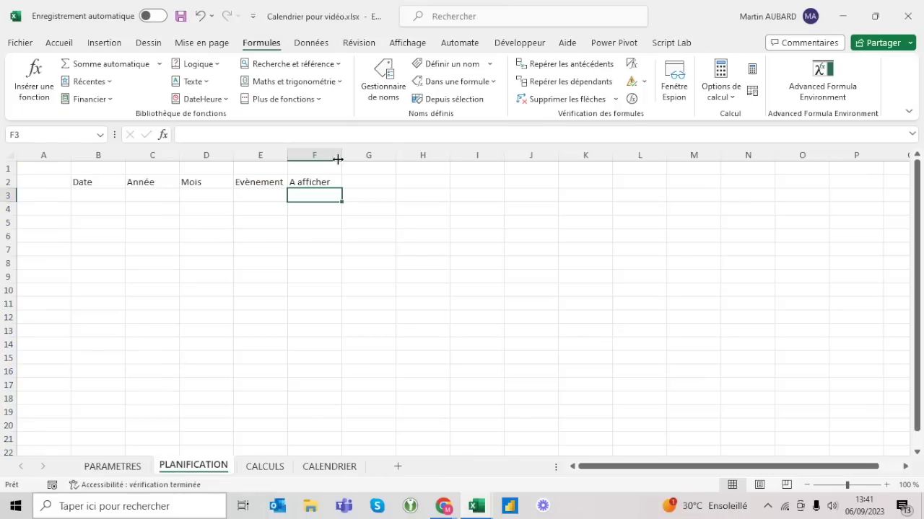
pyautogui.moveTo(338, 159); pyautogui.dragTo(431, 159)
pyautogui.click(85, 182)
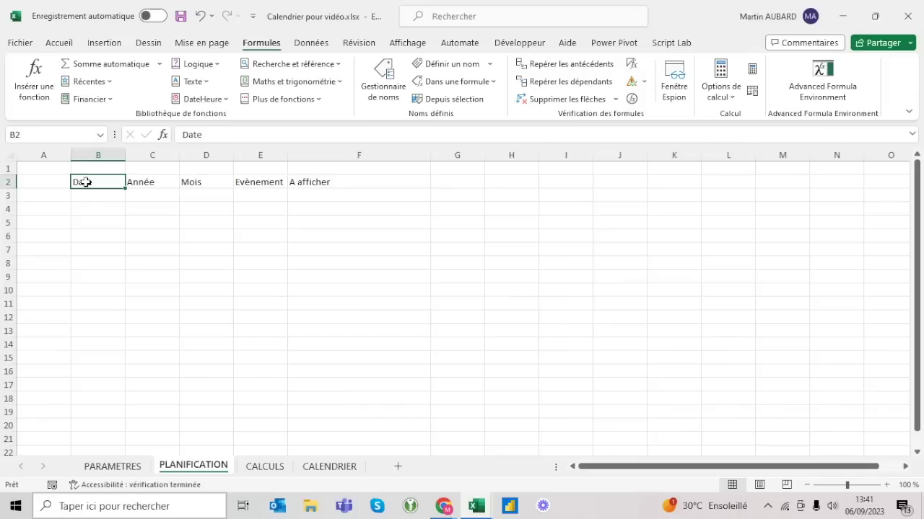
pyautogui.click(78, 197)
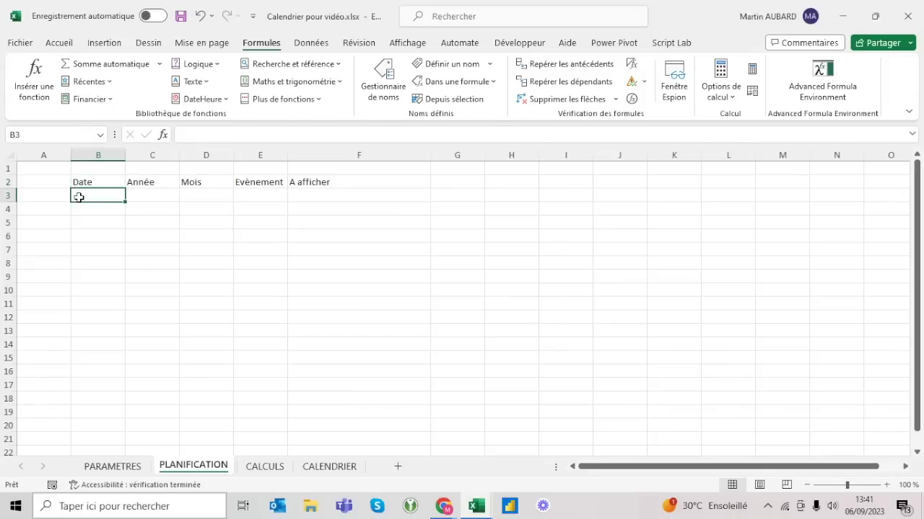
pyautogui.moveTo(90, 182); pyautogui.dragTo(295, 264)
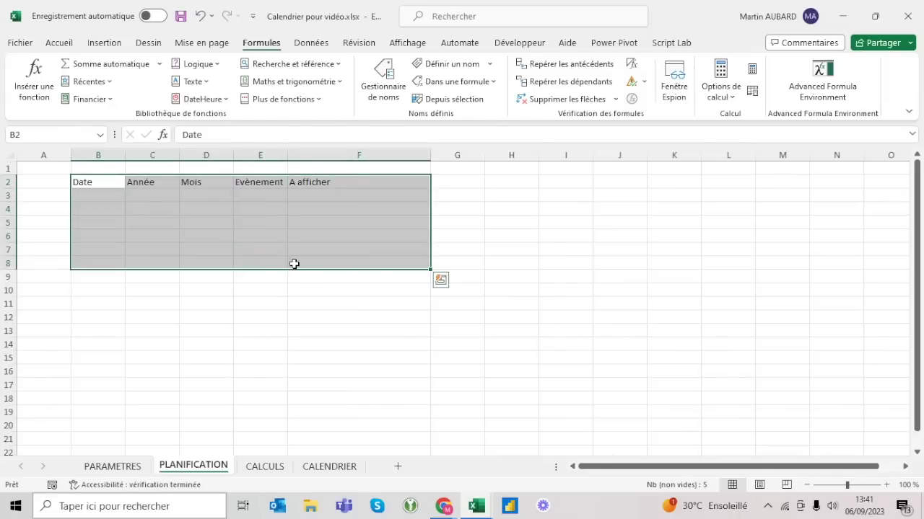
# - Enter =SEQUENCE(366+365) in B3 to spill 1–731 down column B, then select B2:F733
pyautogui.click(108, 195)
pyautogui.write('=sequence')
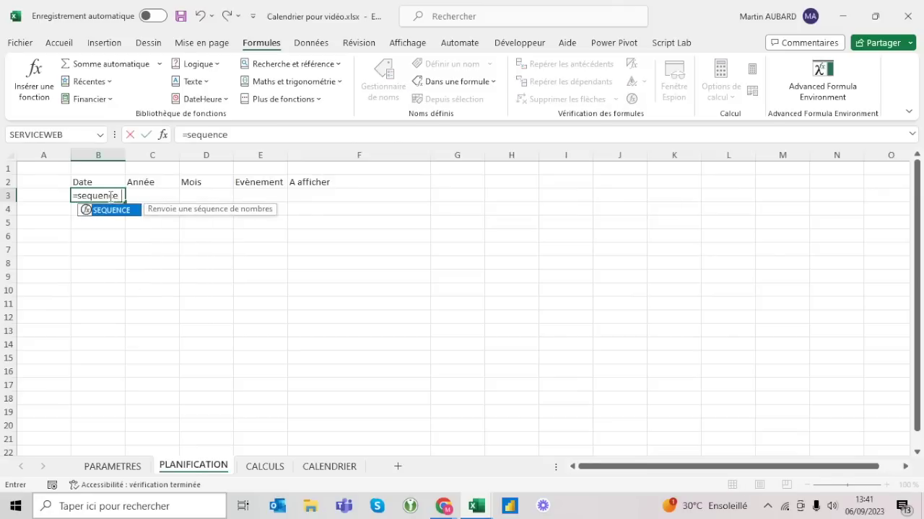
pyautogui.write('(')
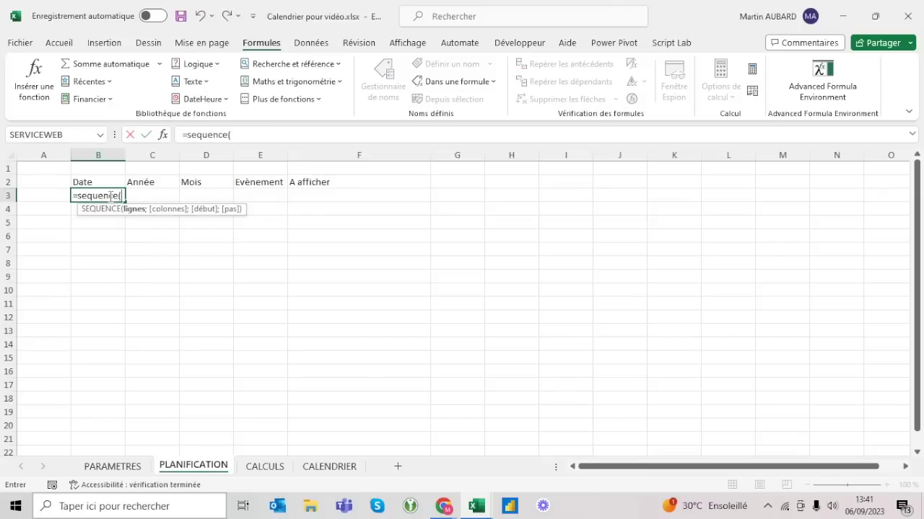
pyautogui.write('36')
pyautogui.write('6+365')
pyautogui.write(')')
pyautogui.hotkey('ctrl', 'Return')
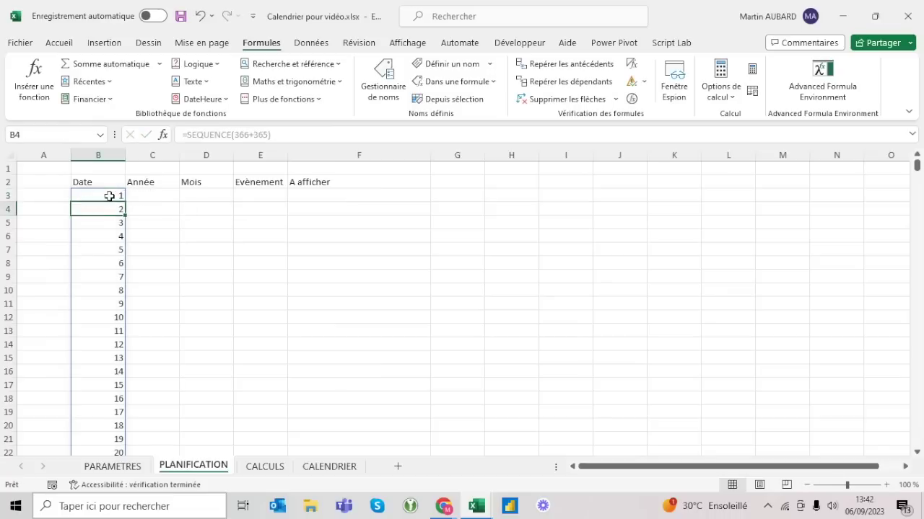
pyautogui.hotkey('ctrl', 'Down')
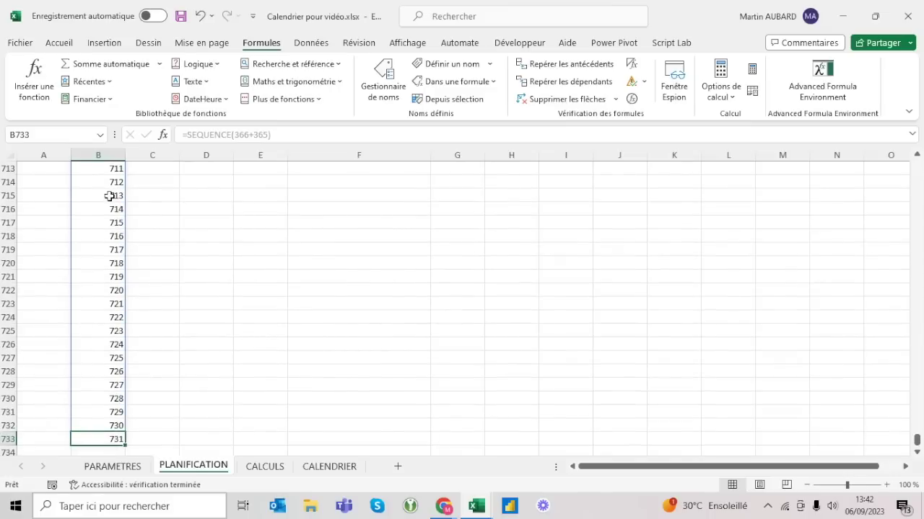
pyautogui.hotkey('ctrl', 'Up')
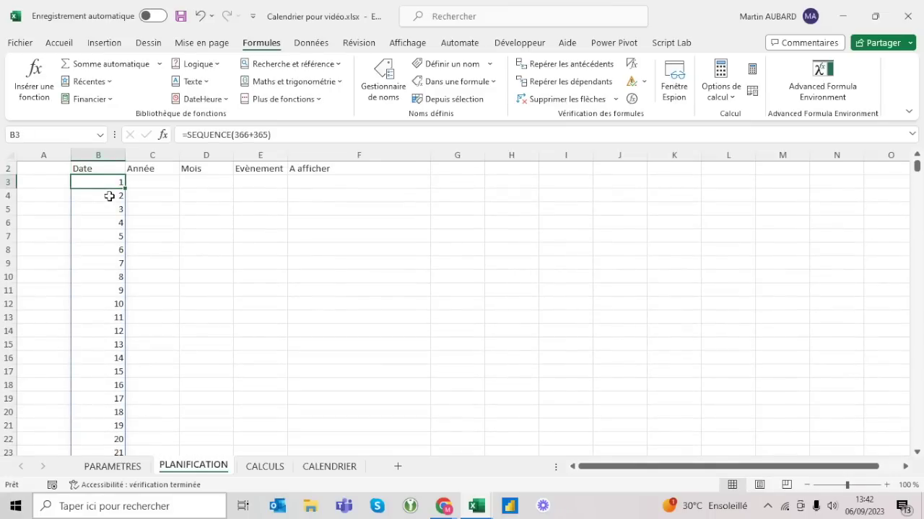
pyautogui.press('Up')
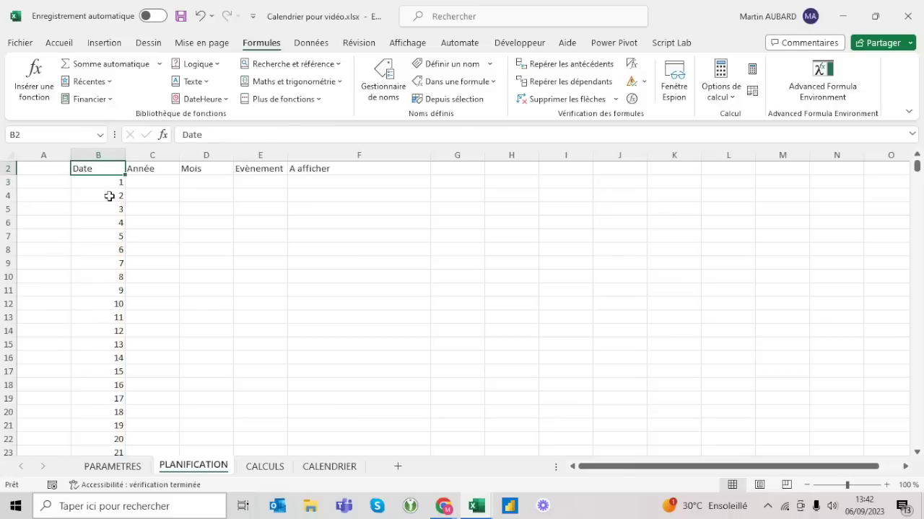
pyautogui.scroll(1, 109, 197)
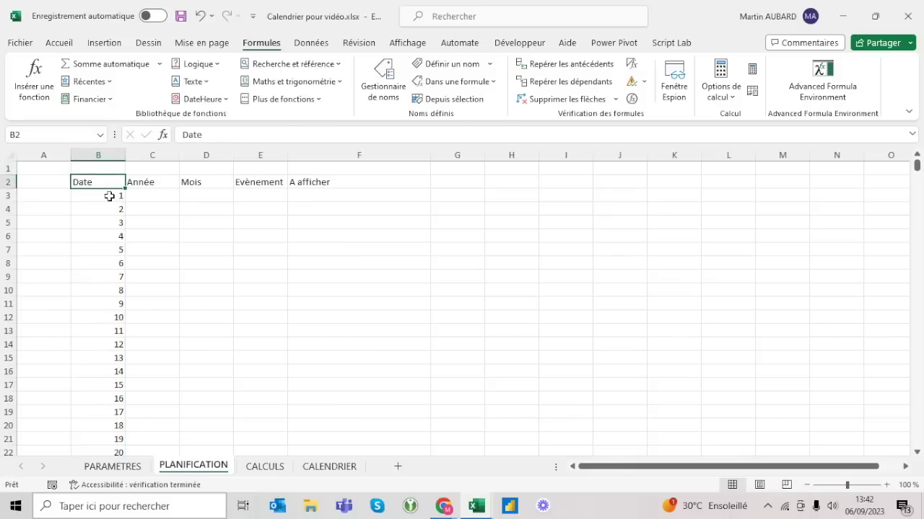
pyautogui.hotkey('ctrl', 'shift', 'End')
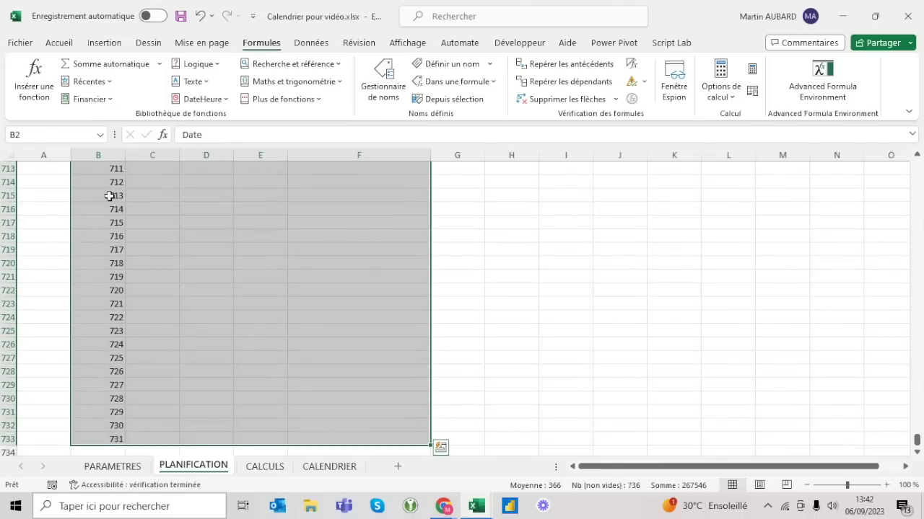
pyautogui.scroll(12, 109, 196)
pyautogui.scroll(20, 109, 196)
pyautogui.scroll(20, 109, 196)
pyautogui.scroll(20, 109, 197)
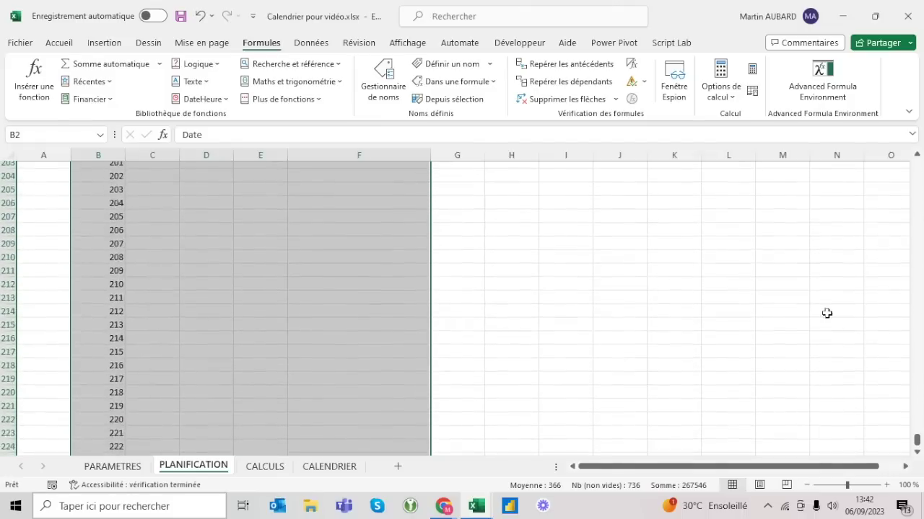
# - Format the selected range as a table with headers in style Violet foncé moyen 9
pyautogui.moveTo(916, 437); pyautogui.dragTo(916, 166)
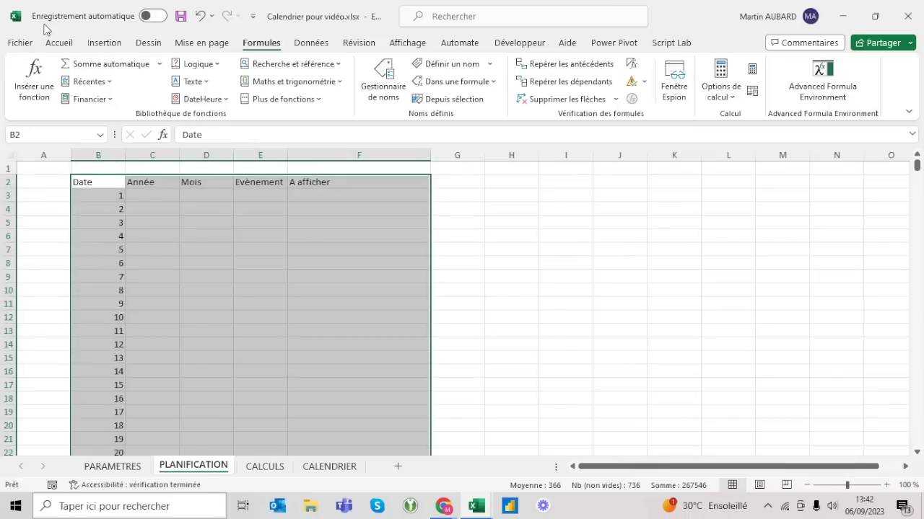
pyautogui.click(54, 45)
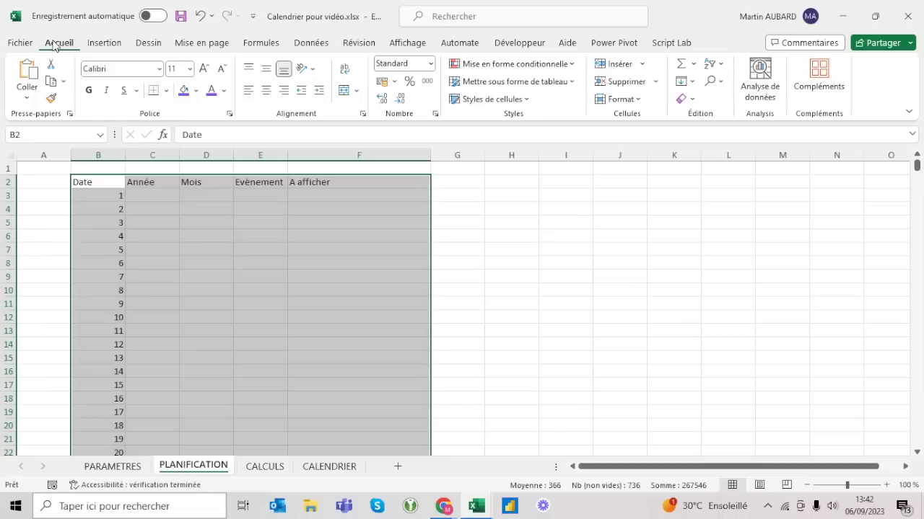
pyautogui.scroll(-20, 89, 183)
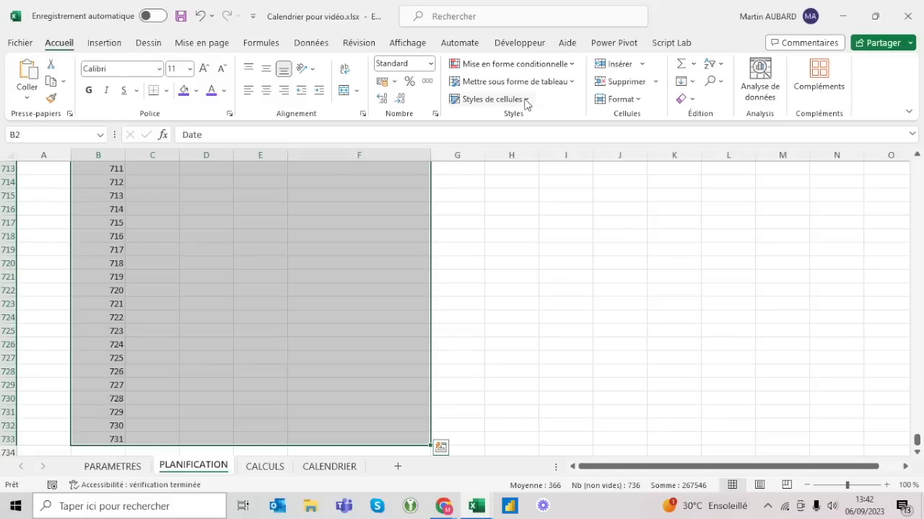
pyautogui.click(541, 83)
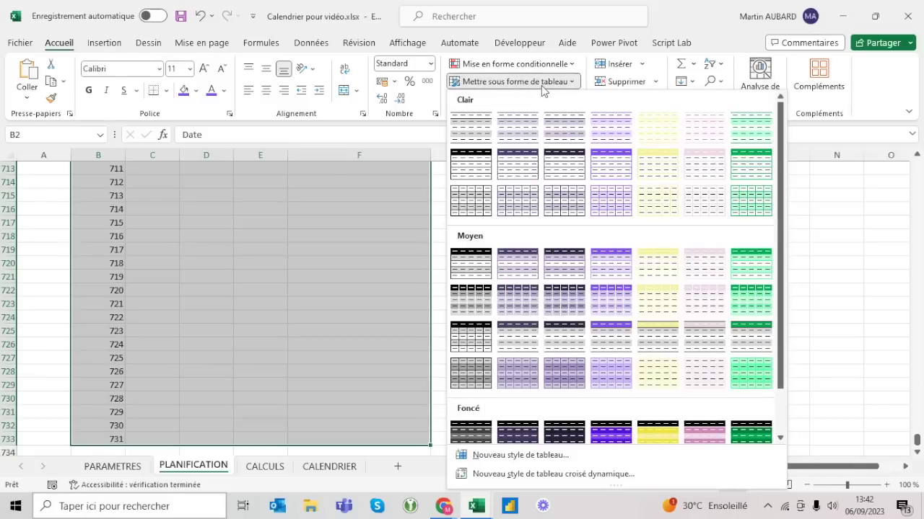
pyautogui.click(513, 303)
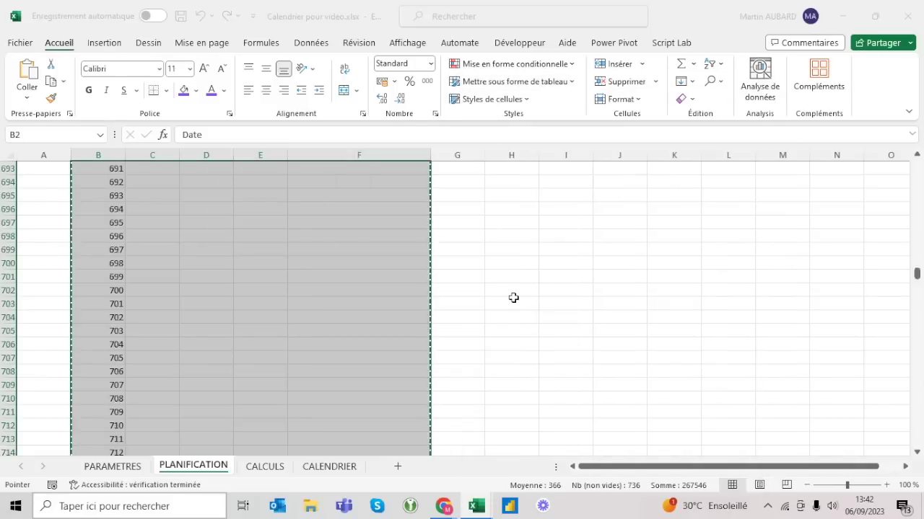
pyautogui.click(295, 238)
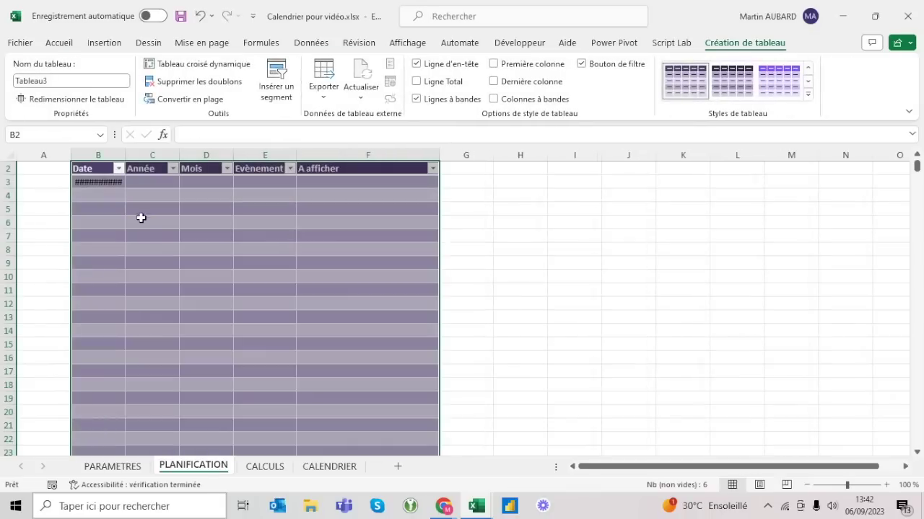
# - Set columns A and G to width 3 as thin margins around the table
pyautogui.click(37, 148)
pyautogui.keyDown('ctrl'); pyautogui.click(475, 153); pyautogui.keyUp('ctrl')
pyautogui.rightClick(475, 153)
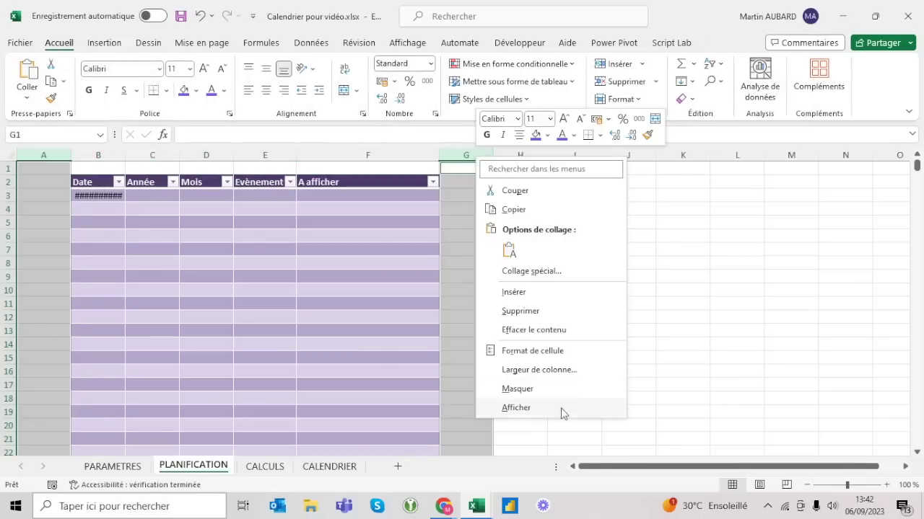
pyautogui.click(548, 370)
pyautogui.write('3')
pyautogui.press('Return')
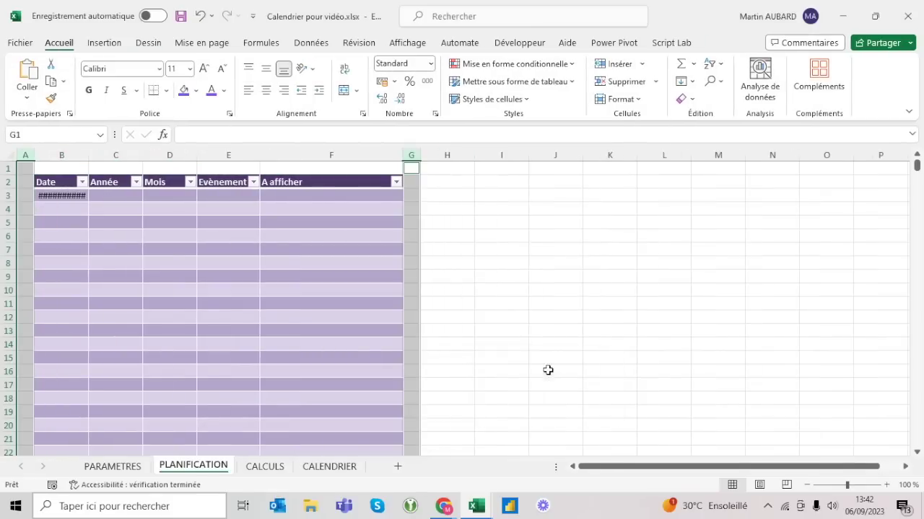
pyautogui.click(125, 469)
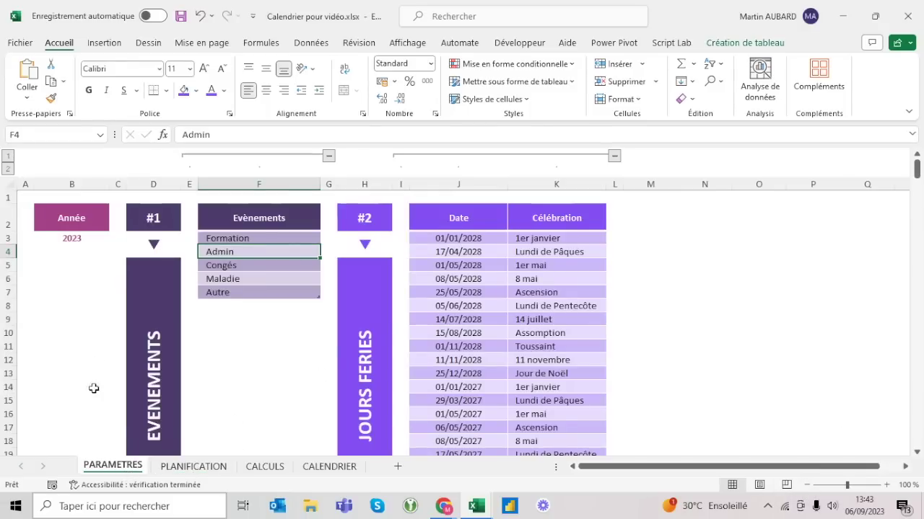
pyautogui.click(186, 465)
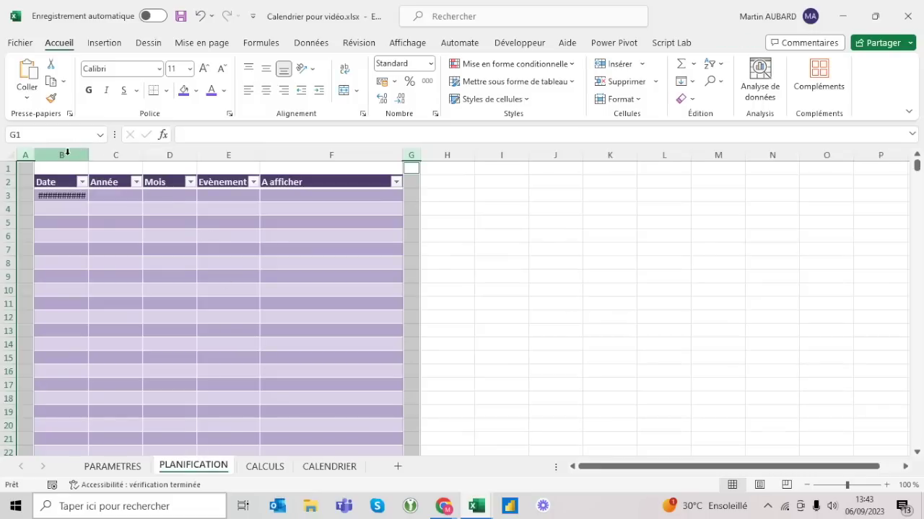
pyautogui.click(8, 182)
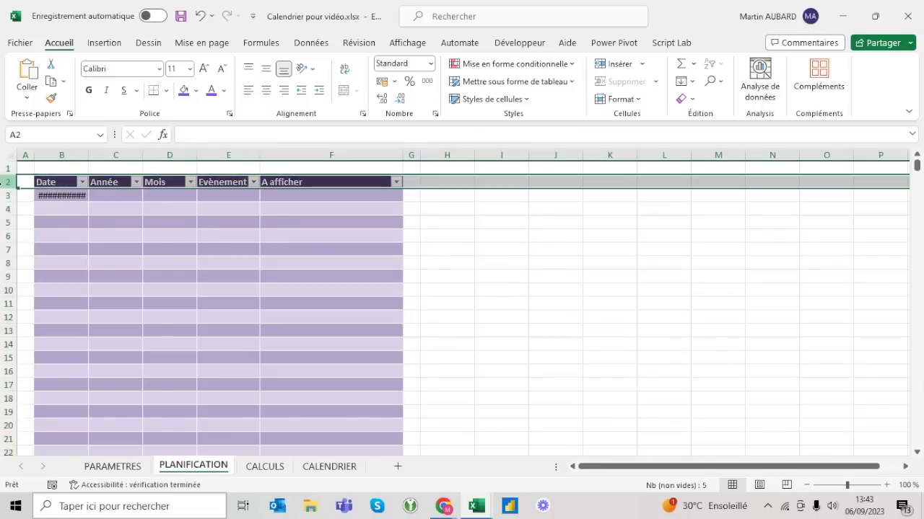
# - Set the table header row 2 to a height of 30
pyautogui.rightClick(8, 182)
pyautogui.click(58, 397)
pyautogui.write('30')
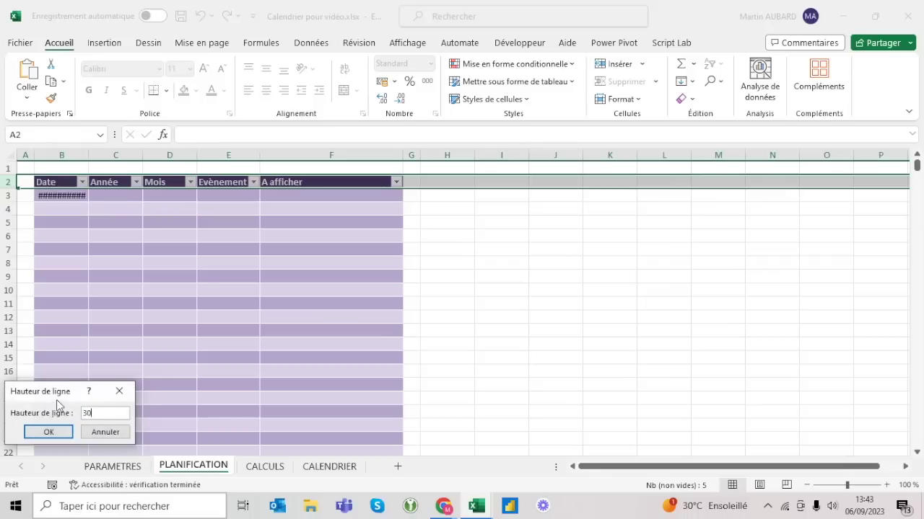
pyautogui.click(45, 433)
pyautogui.click(47, 190)
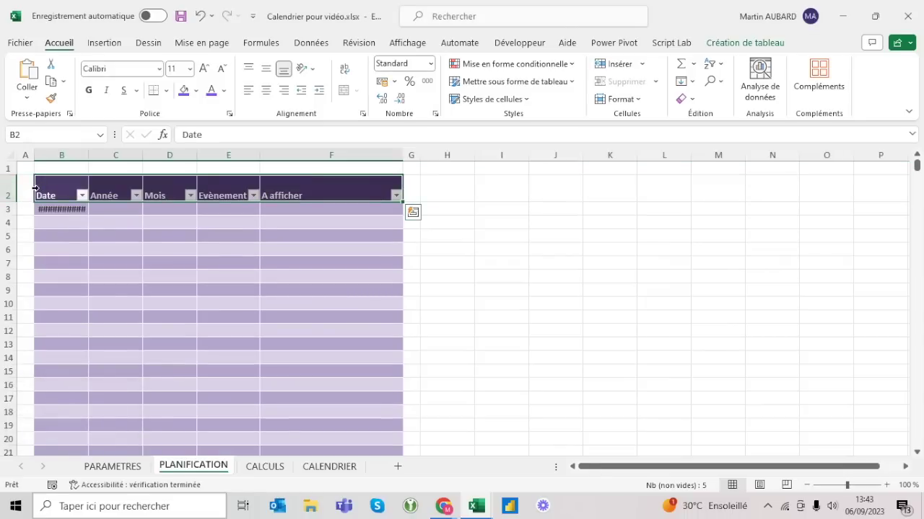
pyautogui.click(66, 257)
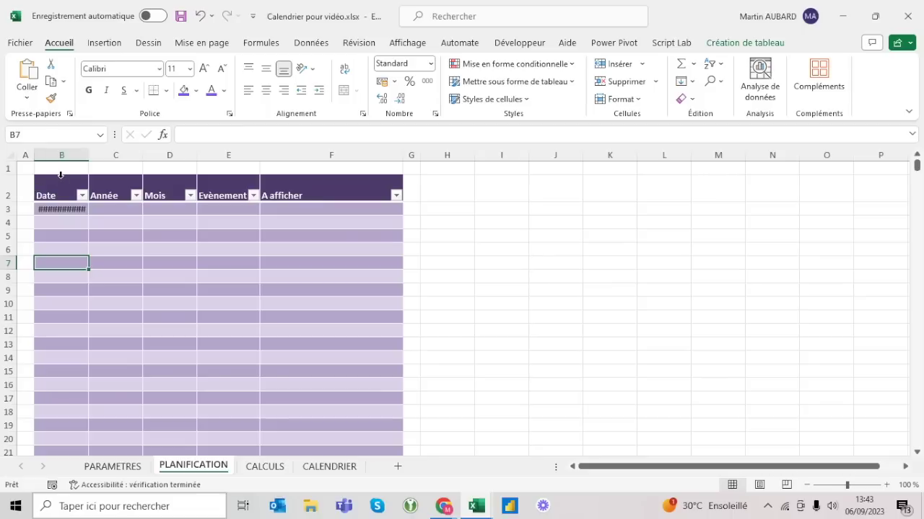
pyautogui.click(61, 174)
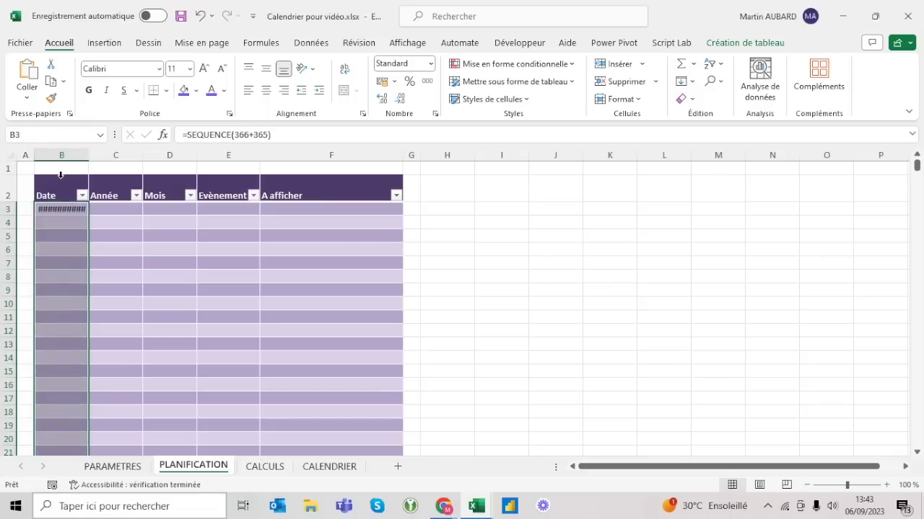
# - Select the whole table and centre its header titles horizontally and vertically
pyautogui.click(120, 178)
pyautogui.click(161, 177)
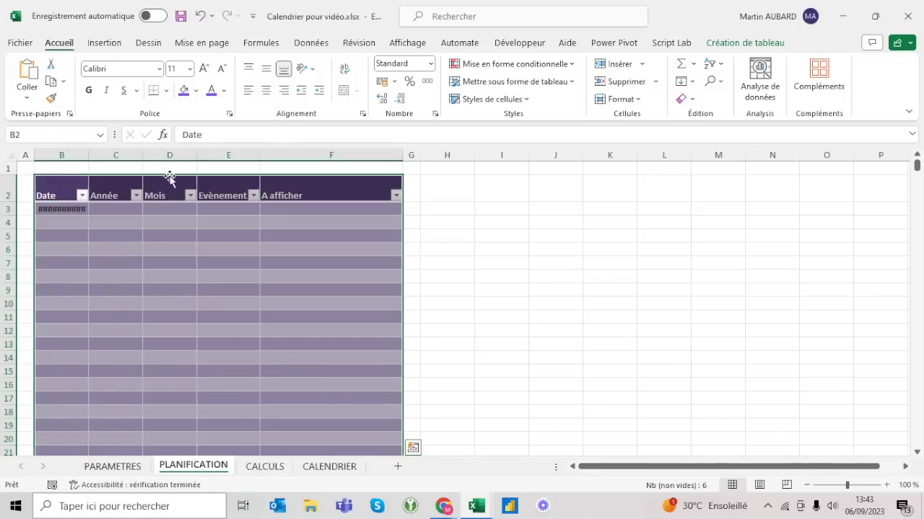
pyautogui.click(170, 178)
pyautogui.click(160, 209)
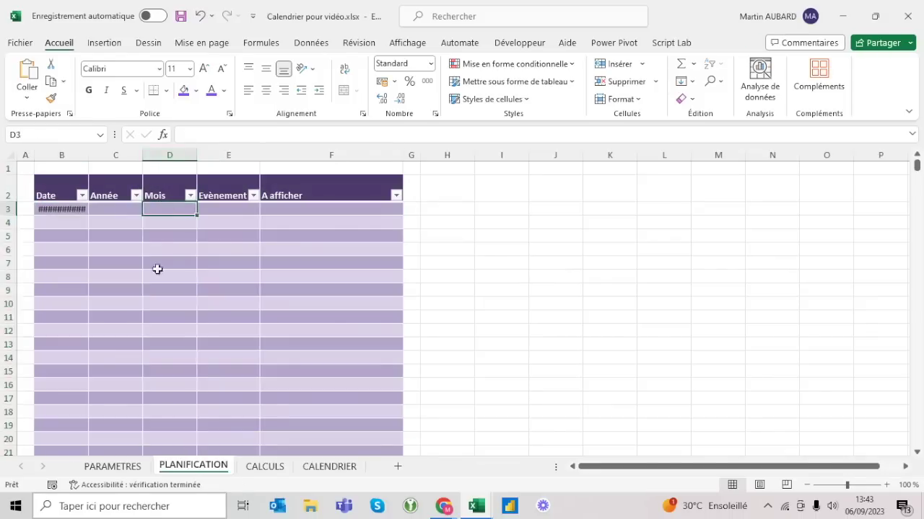
pyautogui.hotkey('ctrl', 'space')
pyautogui.click(34, 186)
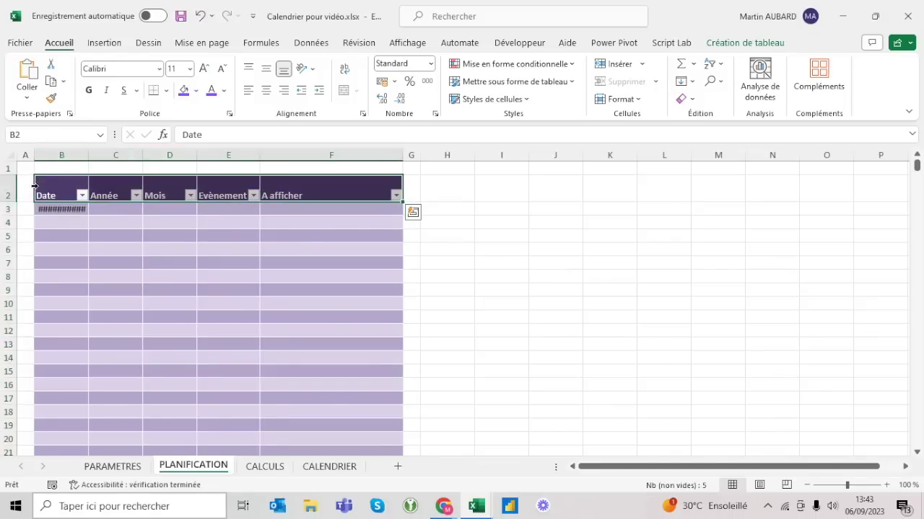
pyautogui.click(33, 233)
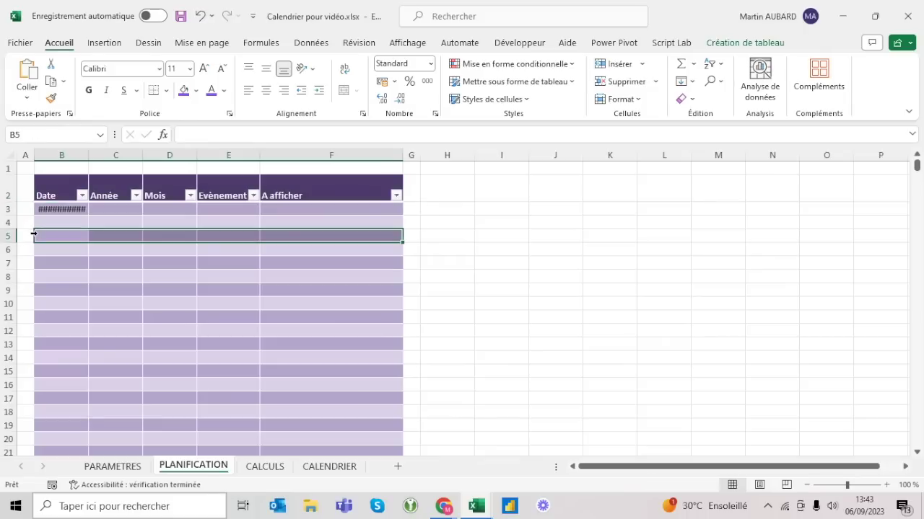
pyautogui.click(34, 188)
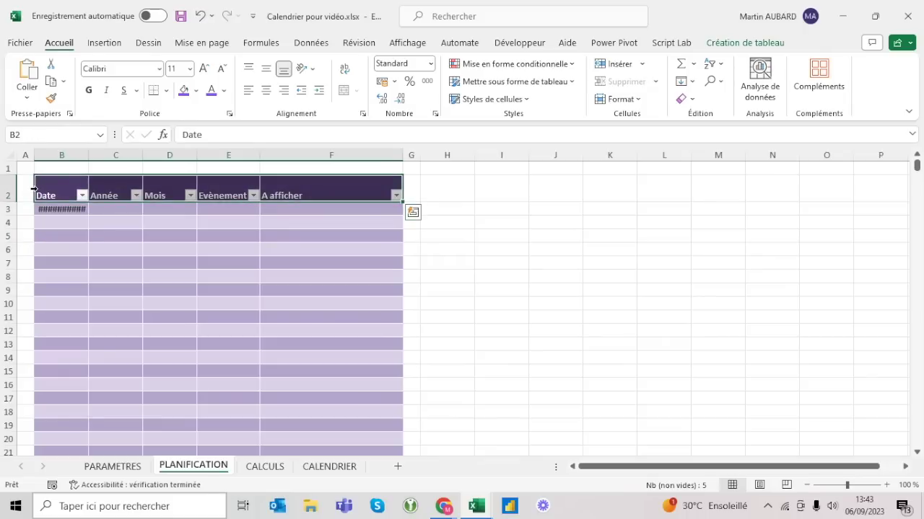
pyautogui.click(266, 91)
pyautogui.click(266, 68)
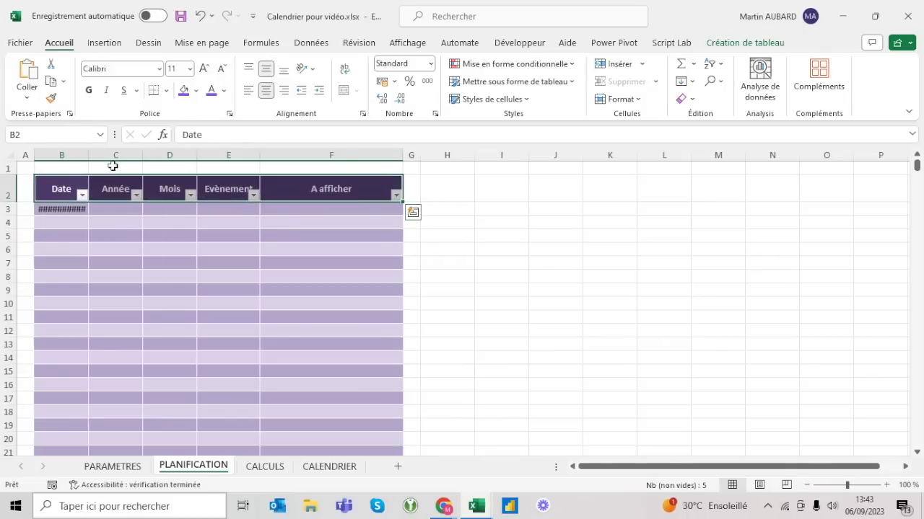
# - Set columns B through F to width 15, then to width 20
pyautogui.moveTo(78, 154); pyautogui.dragTo(308, 153)
pyautogui.rightClick(308, 153)
pyautogui.click(405, 371)
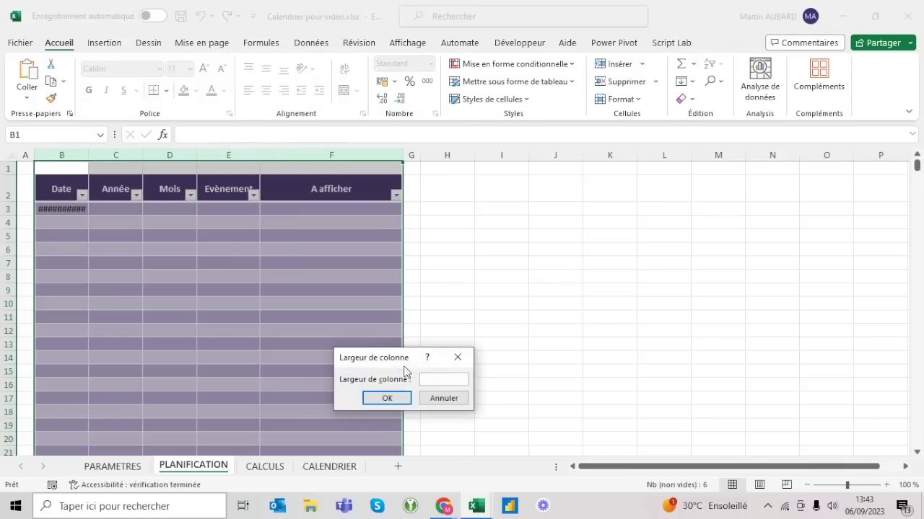
pyautogui.write('15')
pyautogui.press('Return')
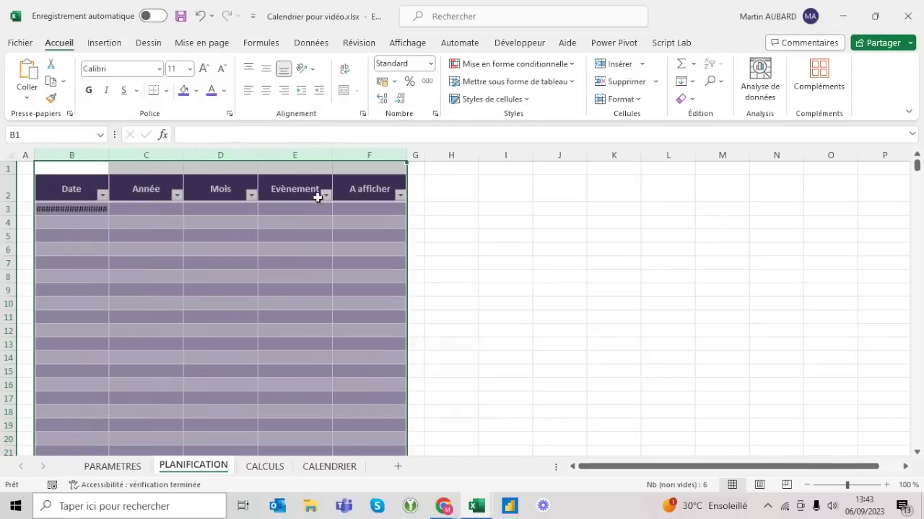
pyautogui.rightClick(299, 148)
pyautogui.click(386, 368)
pyautogui.write('20')
pyautogui.press('Return')
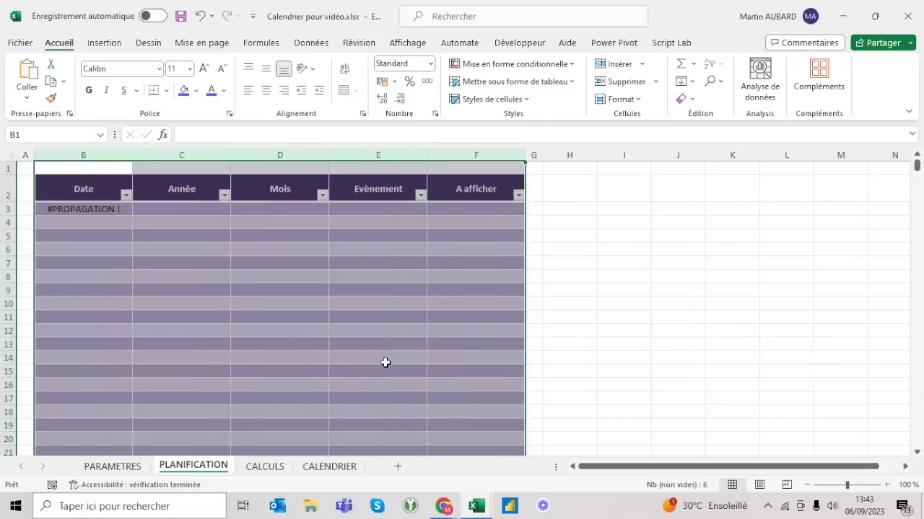
pyautogui.click(104, 210)
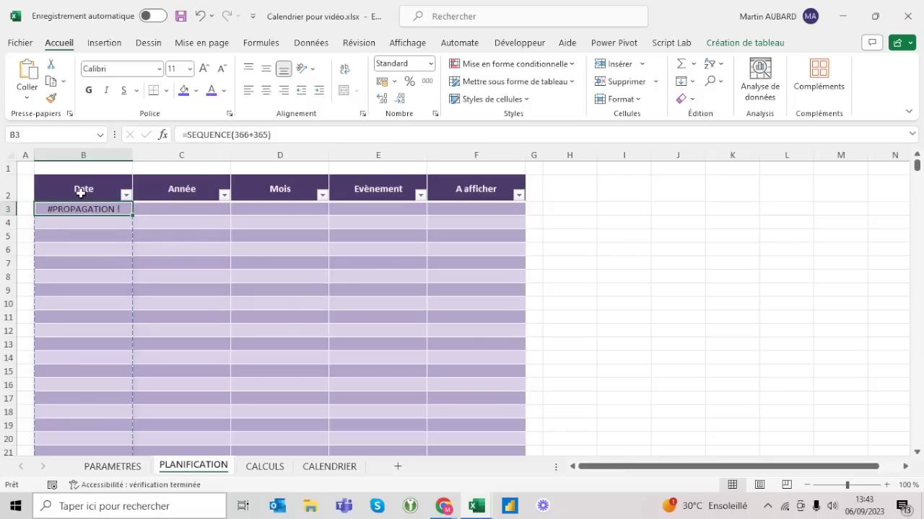
# - Delete the SEQUENCE formula from B3 and check the Date column is cleared
pyautogui.press('Delete')
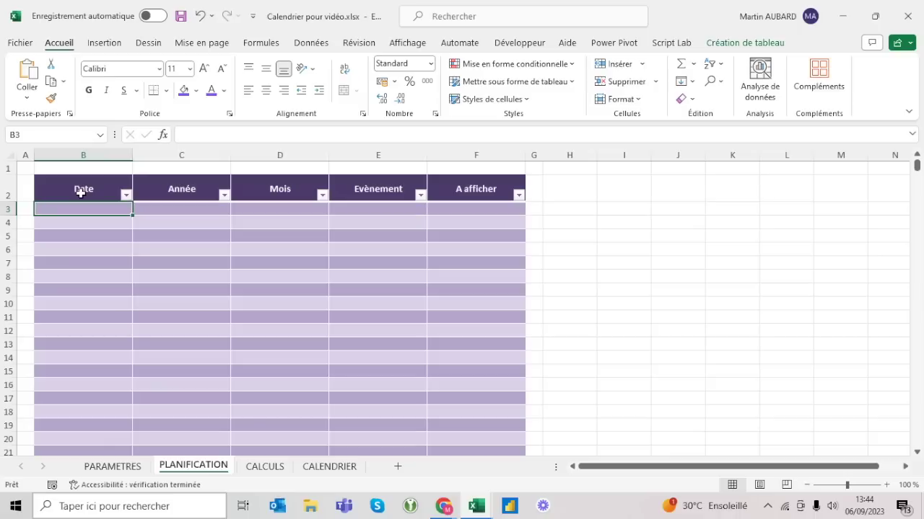
pyautogui.hotkey('ctrl', 'Down')
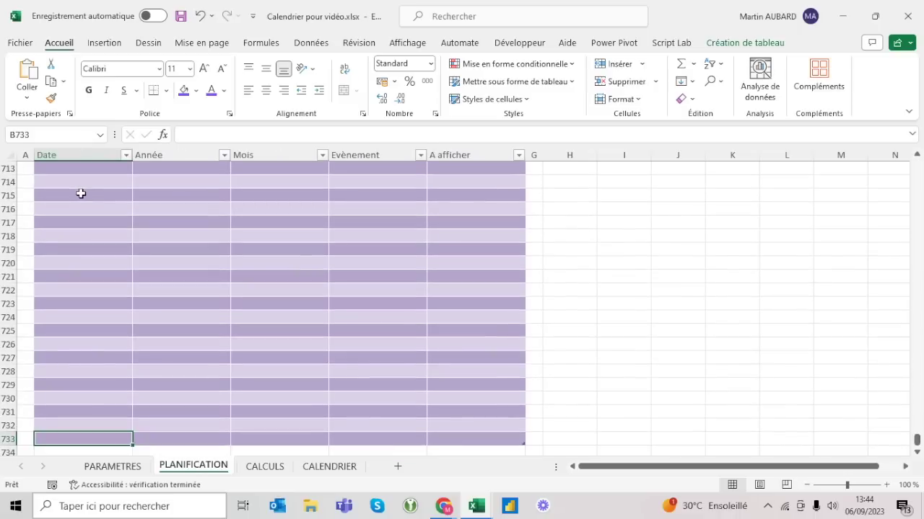
pyautogui.hotkey('ctrl', 'Up')
pyautogui.press('Down')
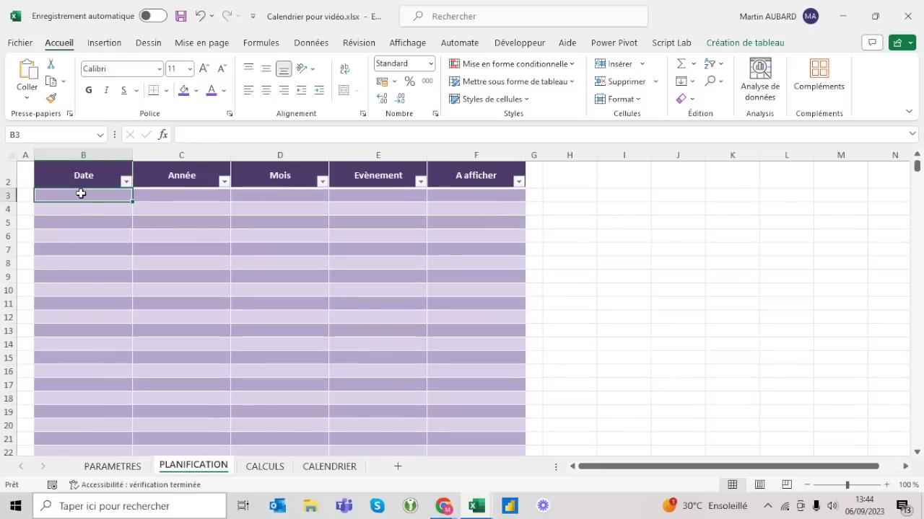
pyautogui.press('Up')
pyautogui.press('Up')
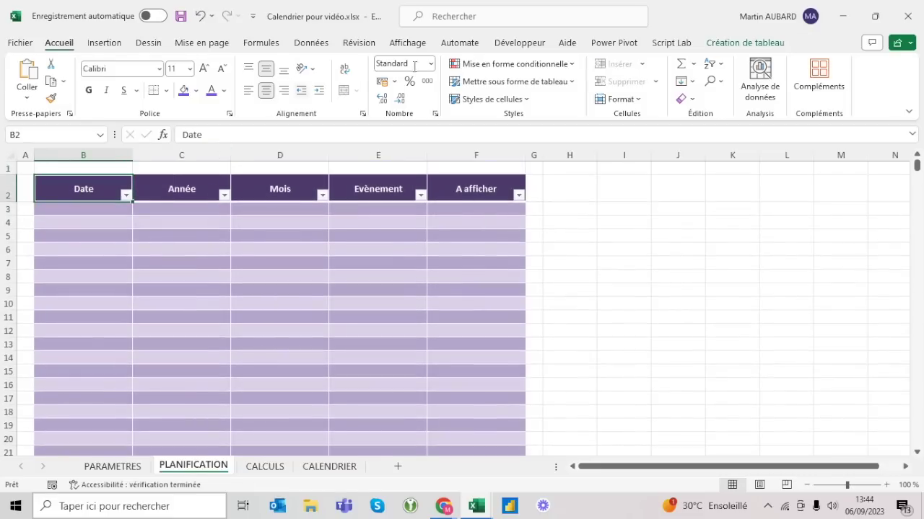
# - Hide the sheet gridlines and enter the start date 01/01/2023 in B3
pyautogui.click(402, 44)
pyautogui.click(318, 92)
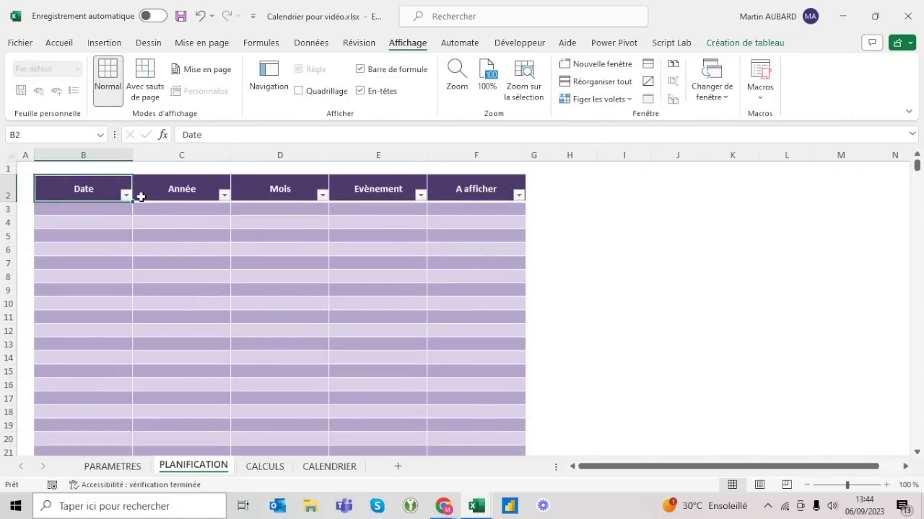
pyautogui.click(113, 199)
pyautogui.click(95, 210)
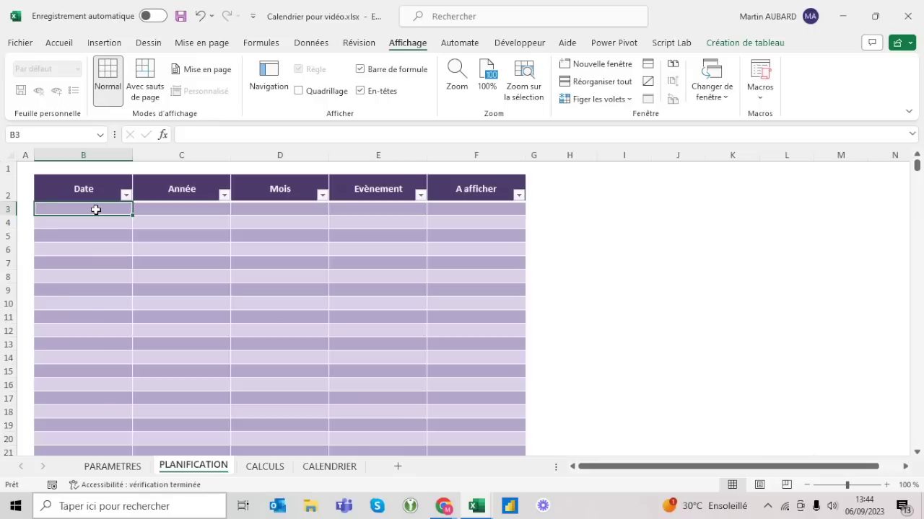
pyautogui.write('1-1-')
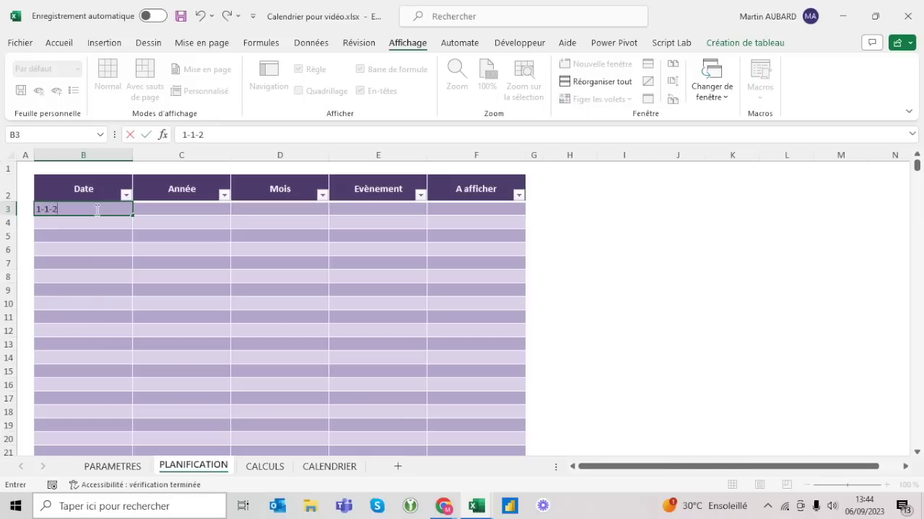
pyautogui.write('23')
pyautogui.press('Return')
pyautogui.click(96, 209)
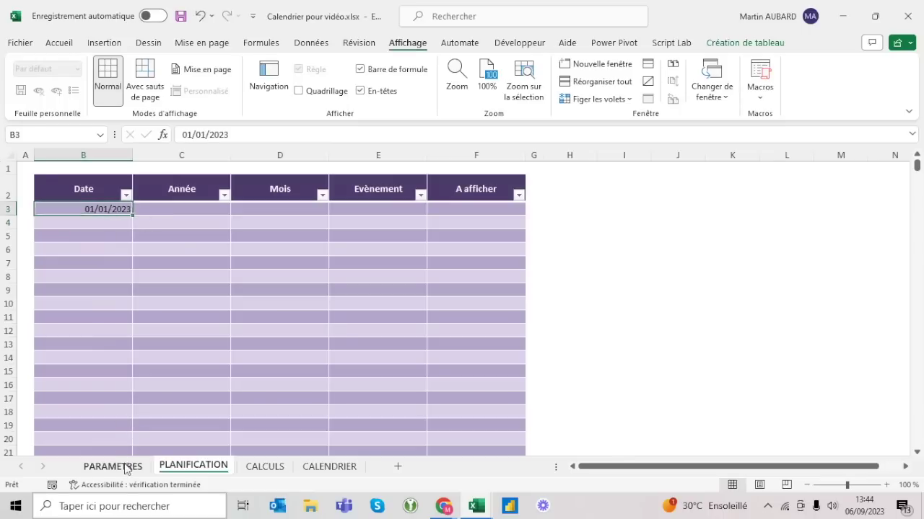
pyautogui.click(127, 467)
# - Check the Annee cell, then enter =Annee in B3 of the PLANIFICATION table
pyautogui.click(71, 241)
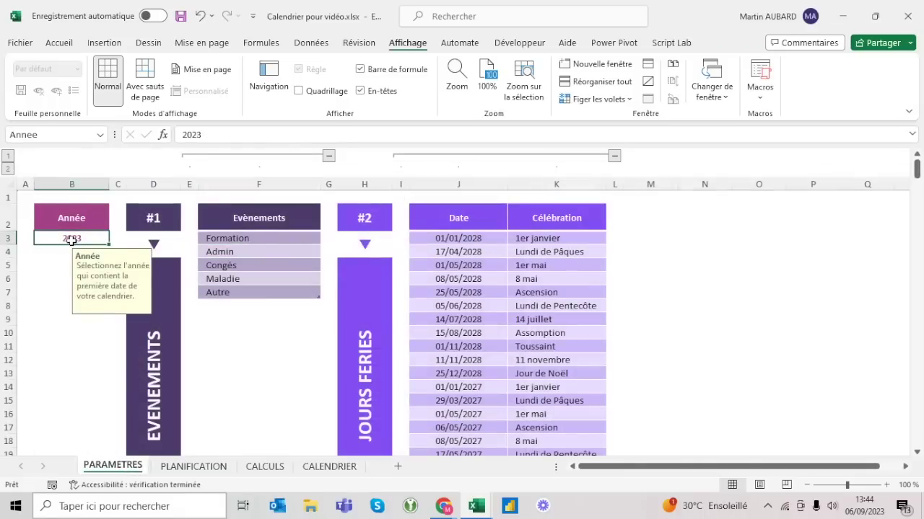
pyautogui.click(202, 469)
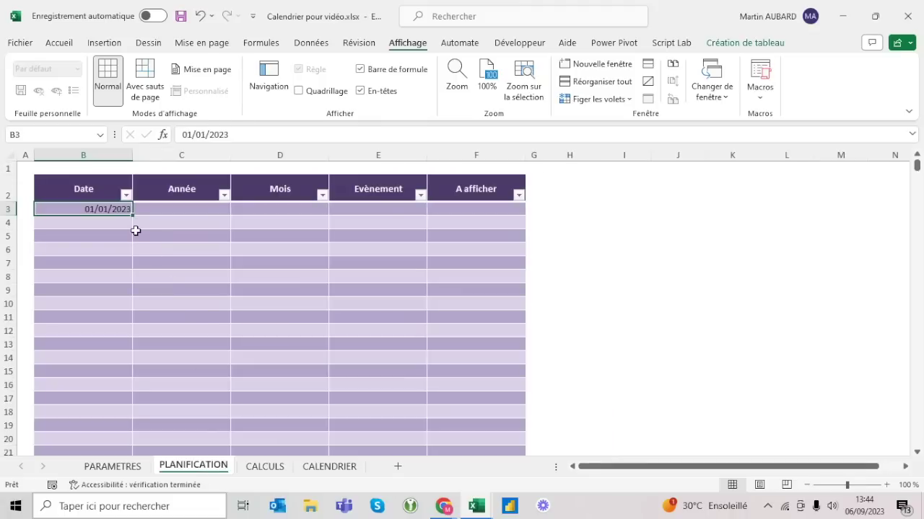
pyautogui.press('Delete')
pyautogui.write('=annéee')
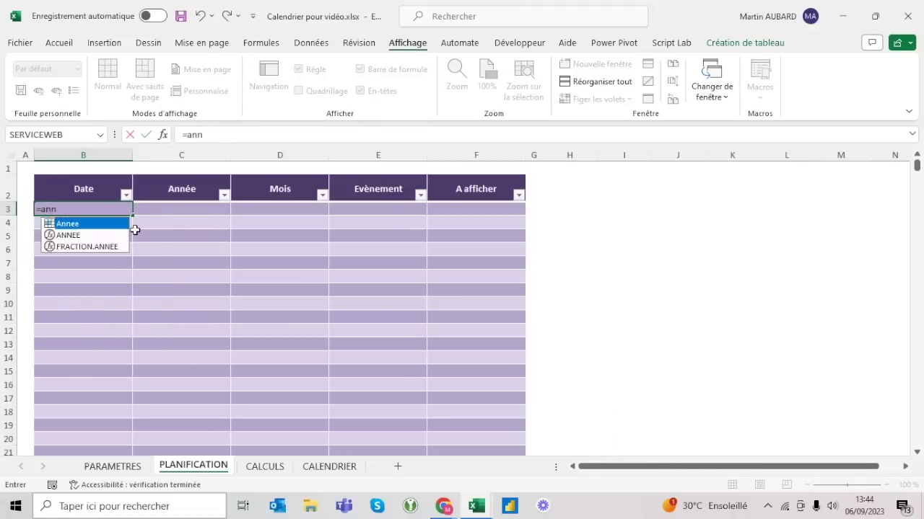
pyautogui.press('BackSpace')
pyautogui.press('BackSpace')
pyautogui.press('BackSpace')
pyautogui.write('e')
pyautogui.press('Tab')
pyautogui.hotkey('ctrl', 'Return')
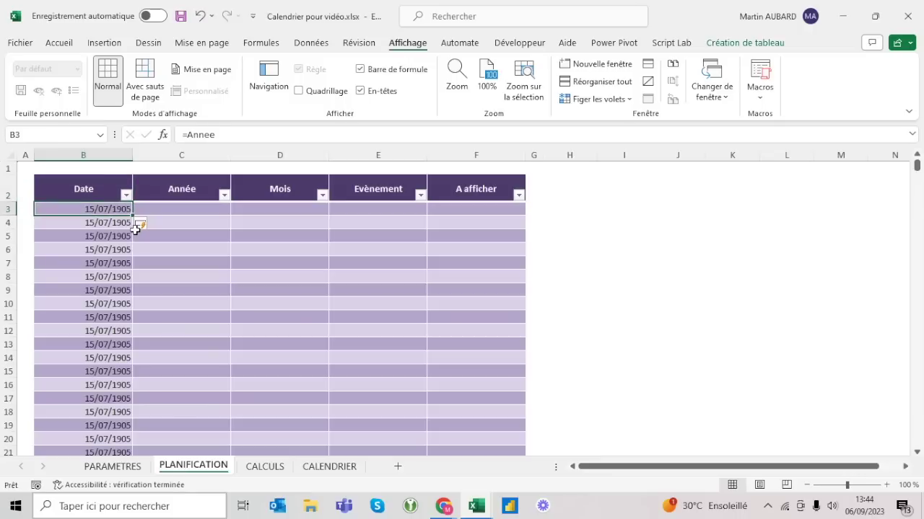
# - Set B3:B733 to the Standard number format to confirm every row shows 2023
pyautogui.hotkey('ctrl', 'shift', 'Down')
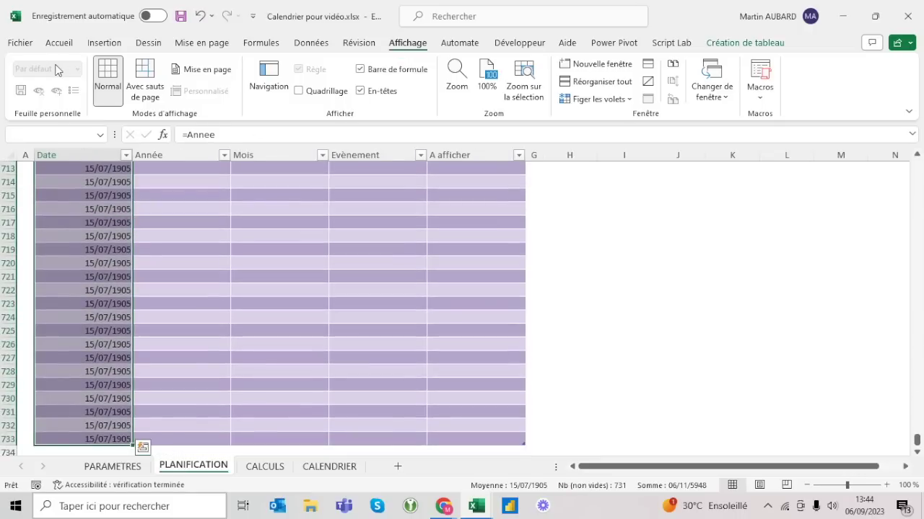
pyautogui.click(64, 44)
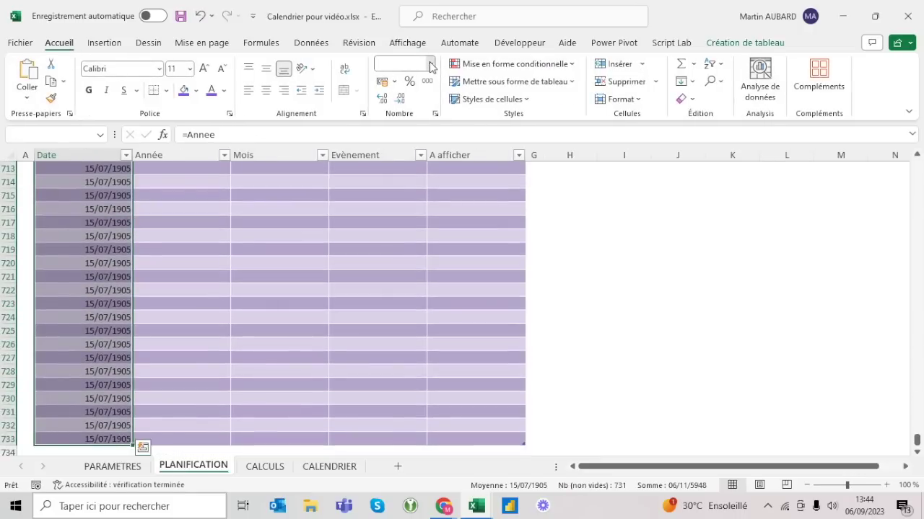
pyautogui.click(431, 63)
pyautogui.click(425, 89)
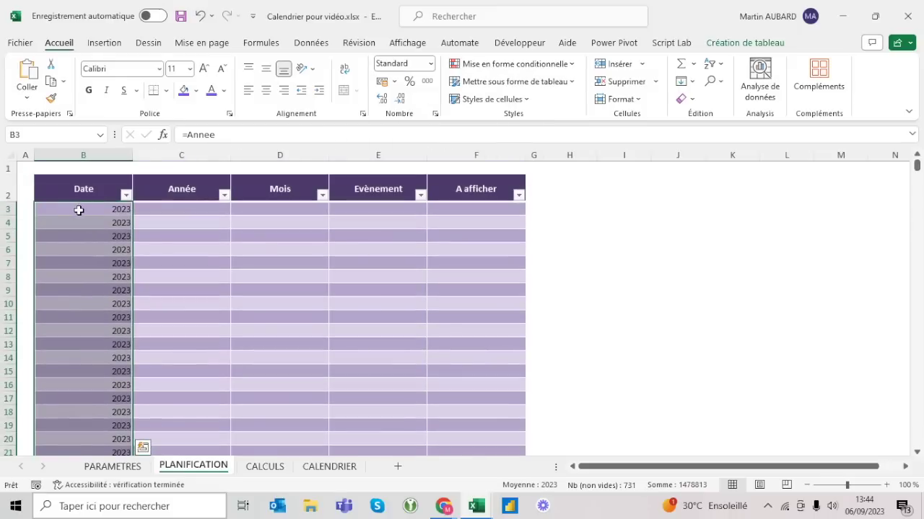
pyautogui.click(82, 210)
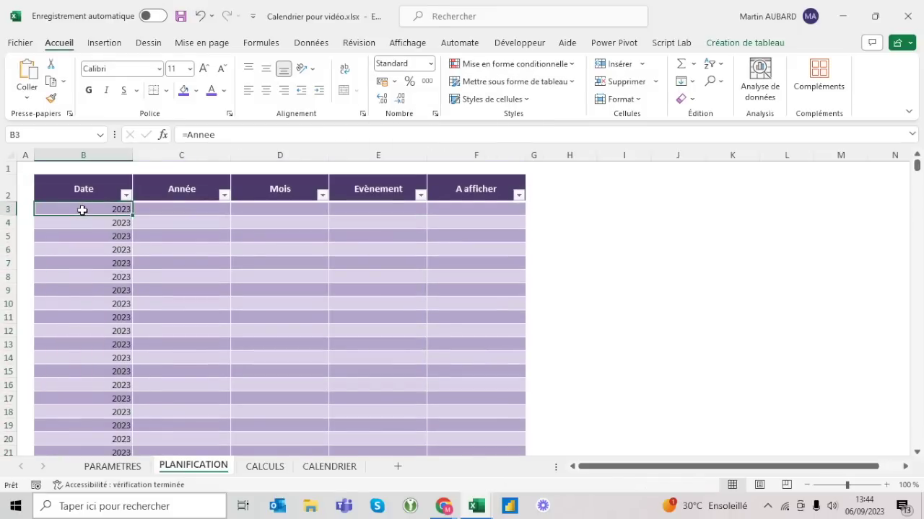
pyautogui.click(201, 16)
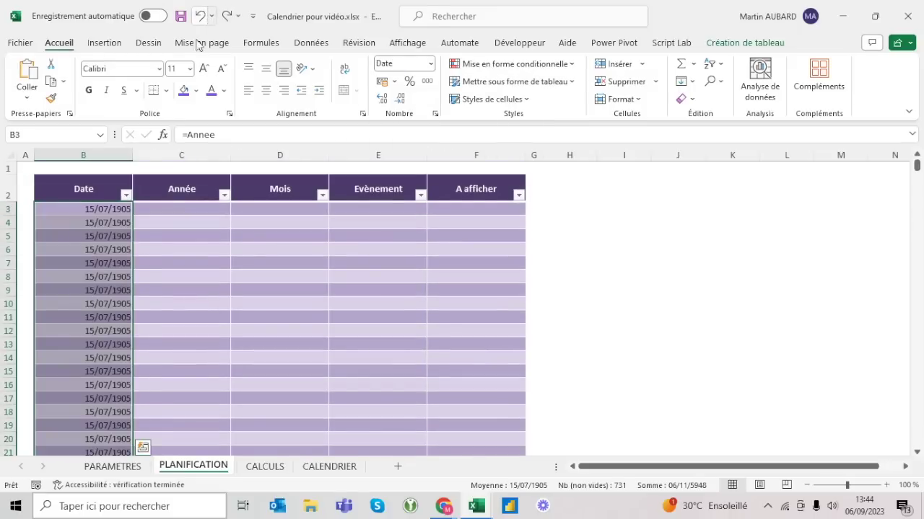
pyautogui.click(113, 207)
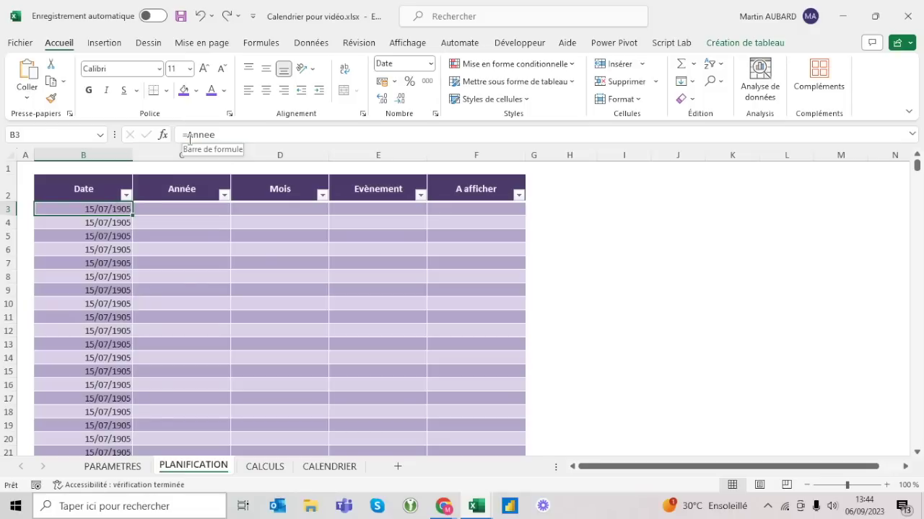
pyautogui.hotkey('ctrl', 'shift', 'Down')
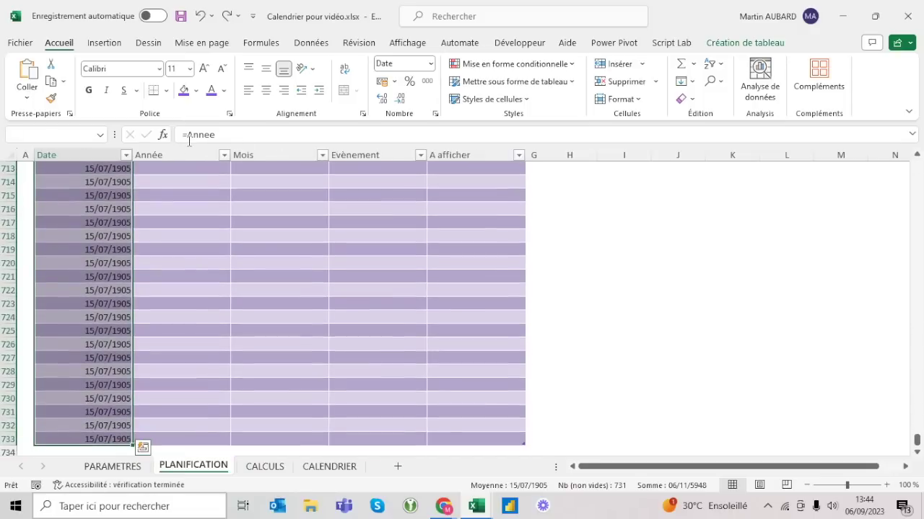
pyautogui.click(431, 63)
pyautogui.click(417, 86)
pyautogui.hotkey('ctrl', 'BackSpace')
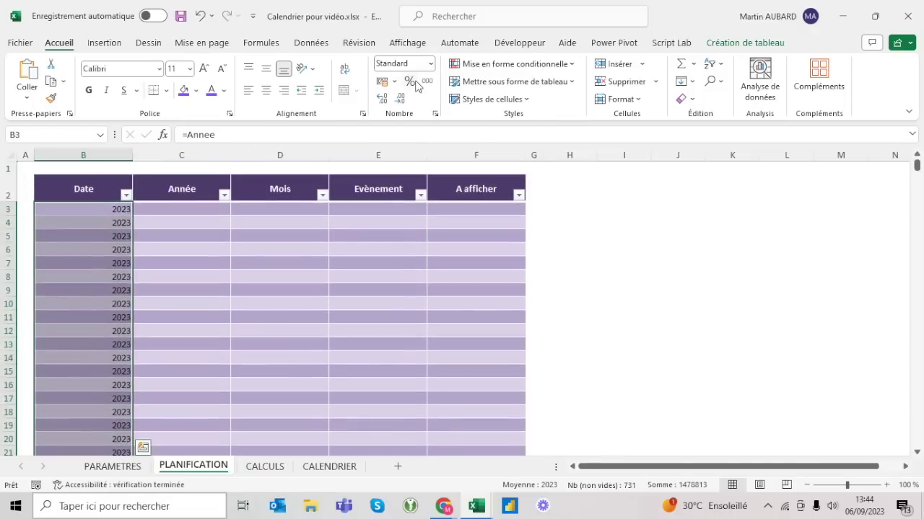
pyautogui.hotkey('shift', 'BackSpace')
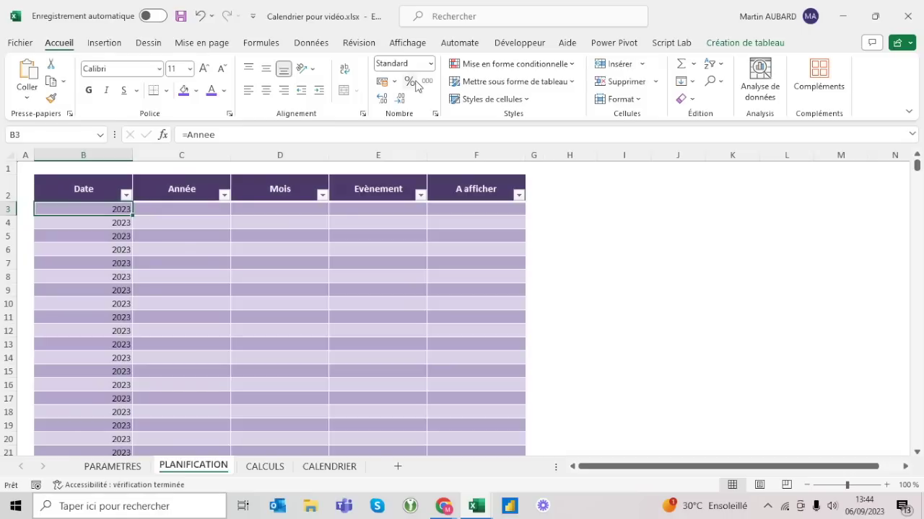
# - Clear all values from the Date column B3:B733
pyautogui.hotkey('ctrl', 'shift', 'Down')
pyautogui.press('Delete')
pyautogui.hotkey('ctrl', 'BackSpace')
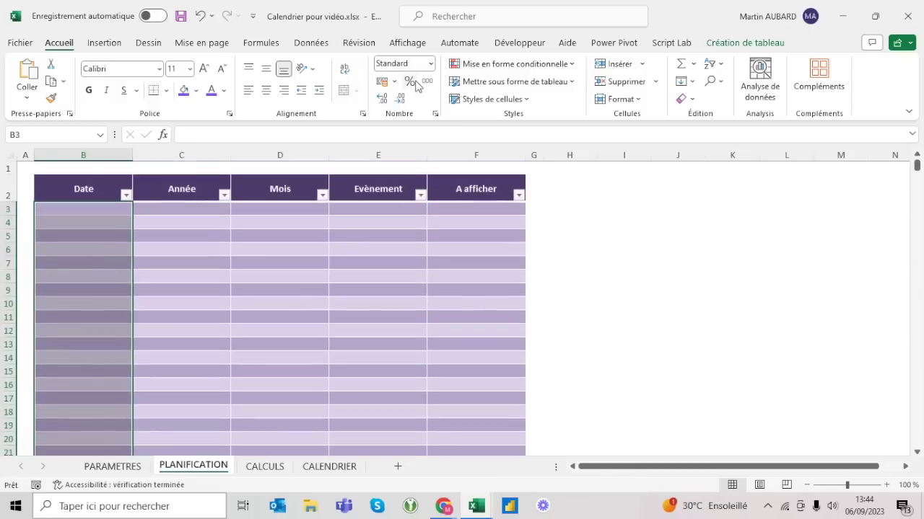
pyautogui.hotkey('shift', 'BackSpace')
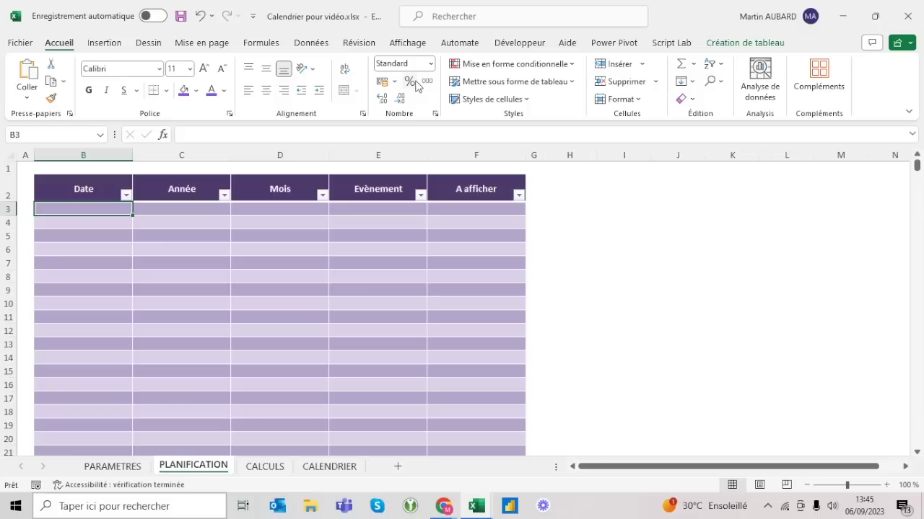
pyautogui.write('1')
pyautogui.press('Return')
pyautogui.write('2')
pyautogui.press('Return')
pyautogui.write('3')
pyautogui.press('Return')
pyautogui.press('Up')
pyautogui.press('Up')
pyautogui.press('Up')
pyautogui.hotkey('shift', 'Down')
pyautogui.hotkey('shift', 'Down')
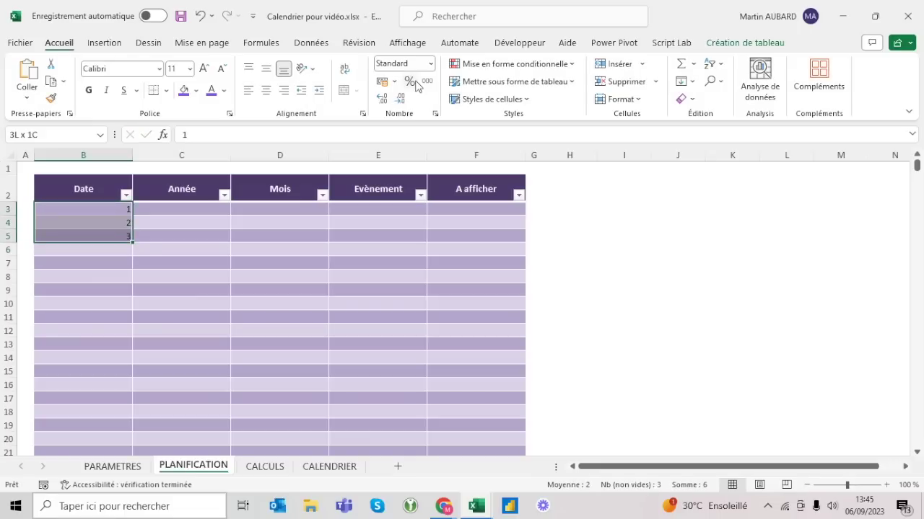
pyautogui.press('Delete')
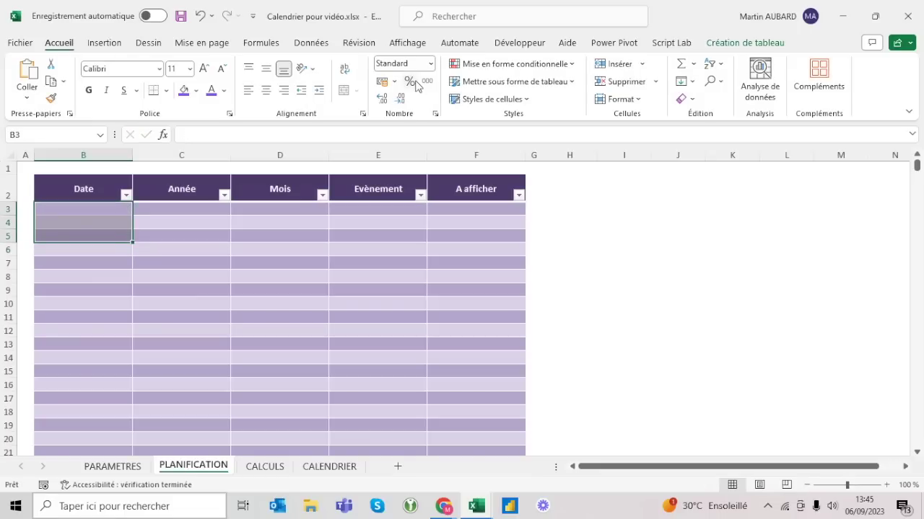
pyautogui.press('Up')
pyautogui.press('Down')
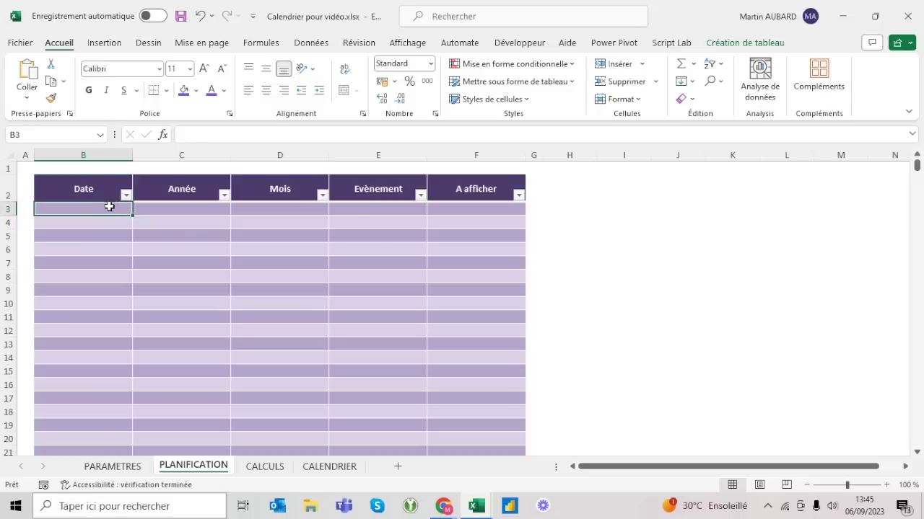
# - Enter =LIGNE() in B3 so the Date column shows row numbers
pyautogui.write('=ligne()')
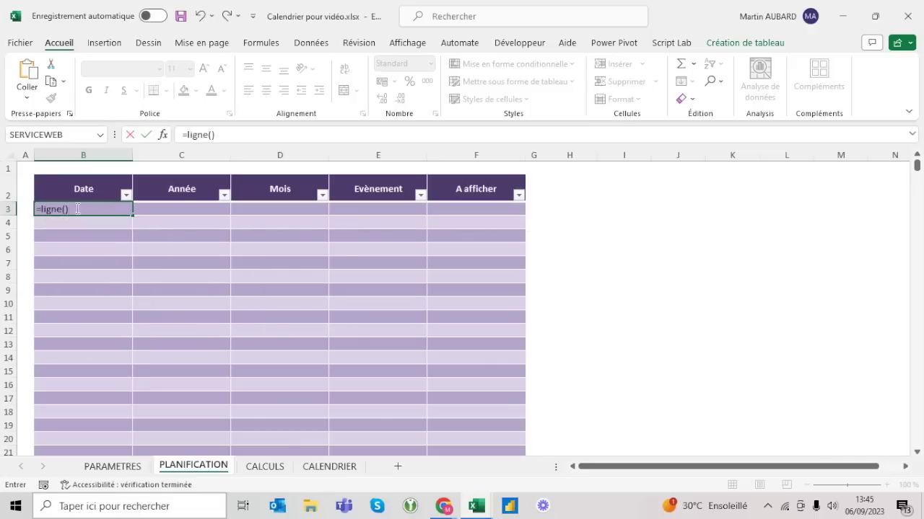
pyautogui.press('BackSpace')
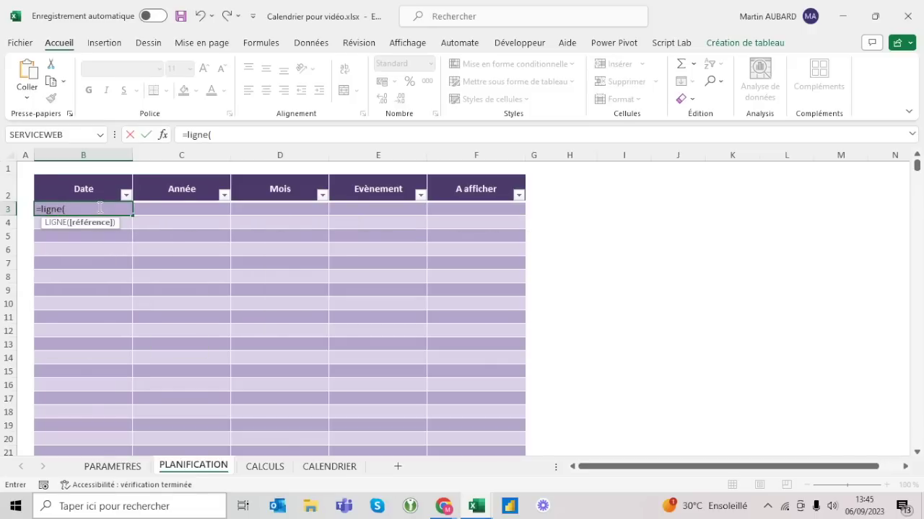
pyautogui.click(100, 208)
pyautogui.write(')')
pyautogui.press('Return')
pyautogui.click(98, 207)
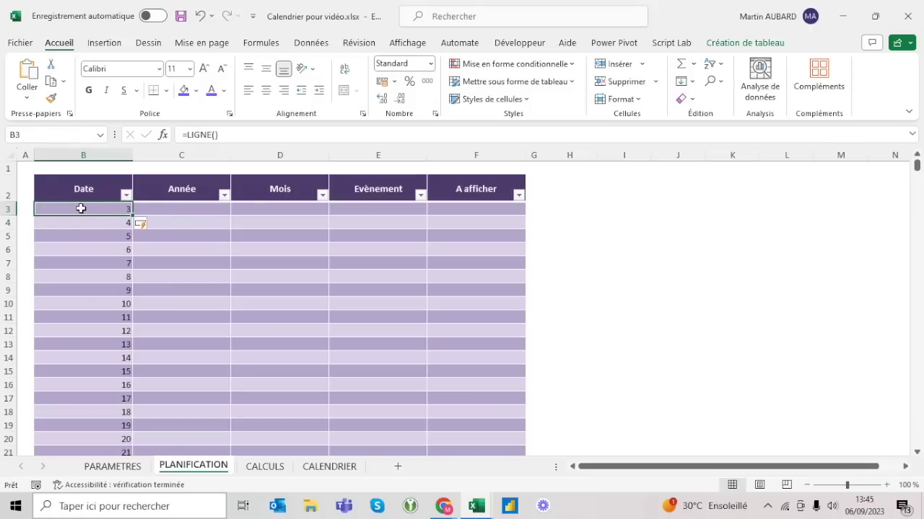
pyautogui.click(241, 130)
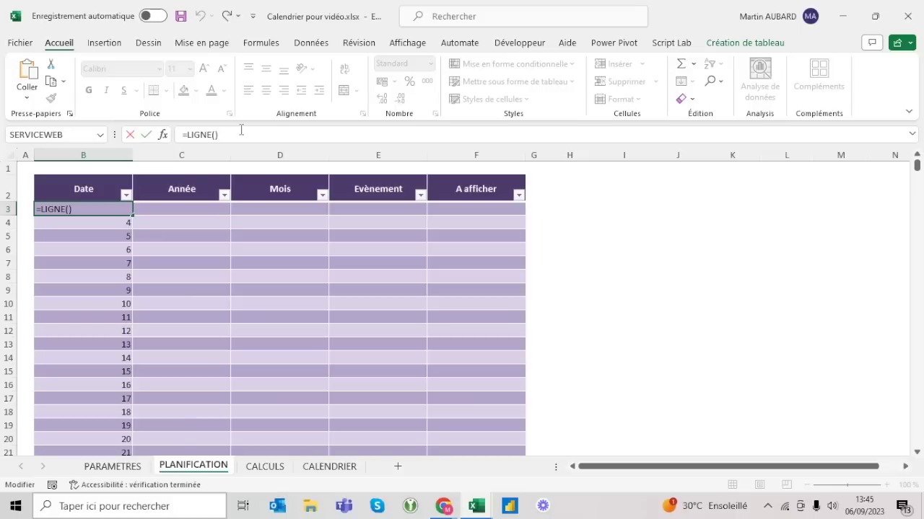
pyautogui.hotkey('ctrl', 'Return')
# - Change the B3 formula to =LIGNE()-2 so numbering starts at 1
pyautogui.click(241, 131)
pyautogui.write('-2')
pyautogui.hotkey('ctrl', 'Return')
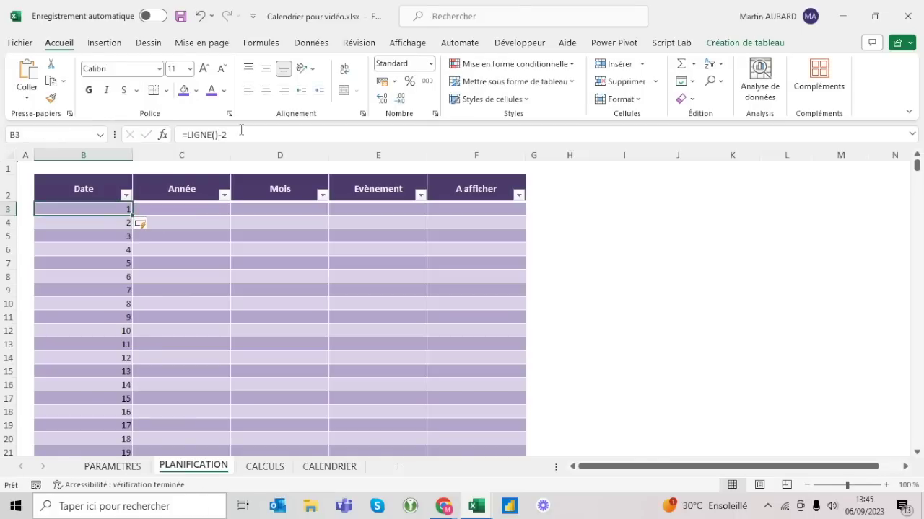
pyautogui.click(12, 189)
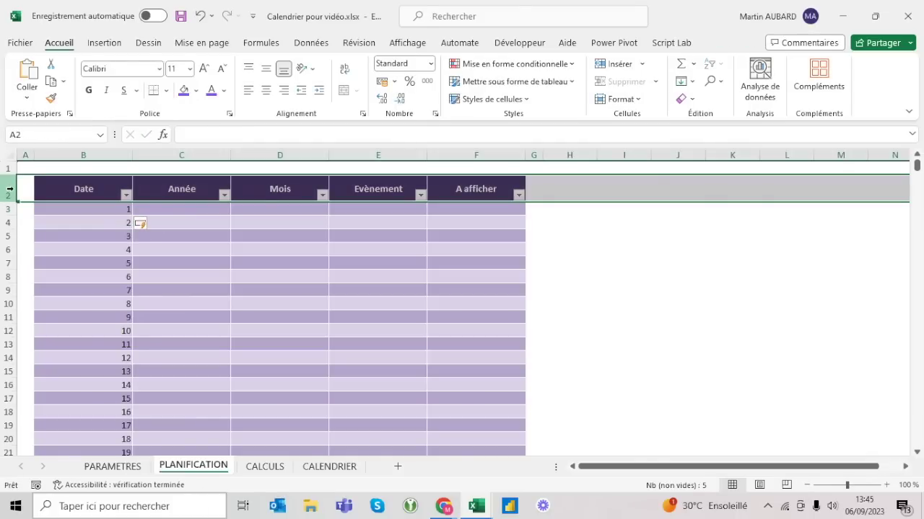
# - Insert blank rows above the table, check a Date formula, then undo the insertions
pyautogui.hotkey('ctrl', '+')
pyautogui.hotkey('ctrl', '+')
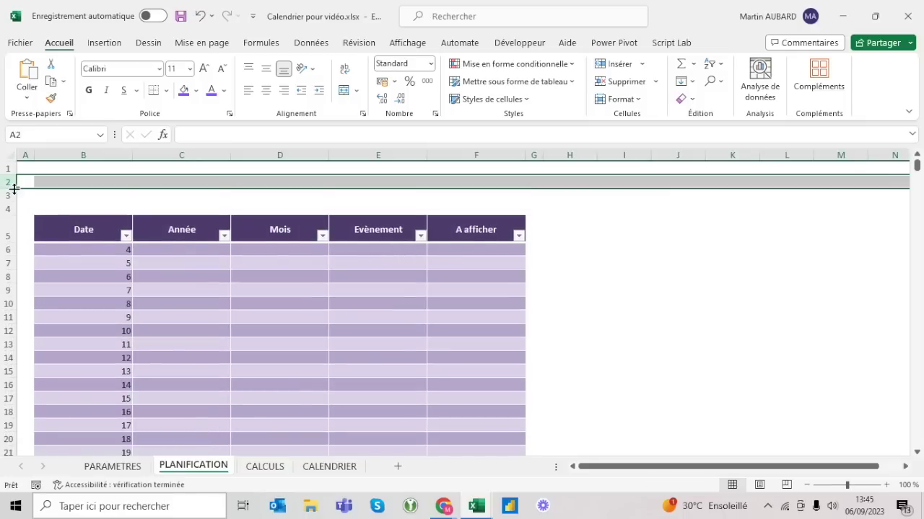
pyautogui.click(72, 248)
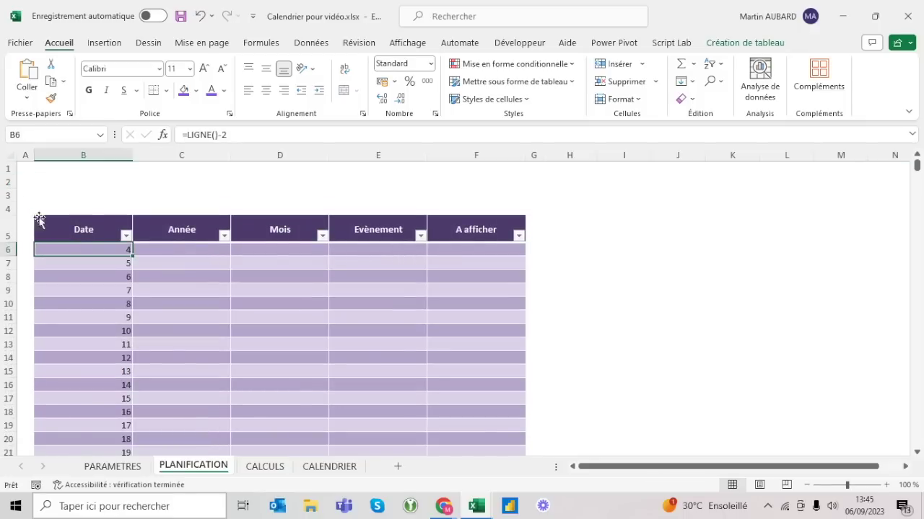
pyautogui.click(202, 16)
pyautogui.click(202, 16)
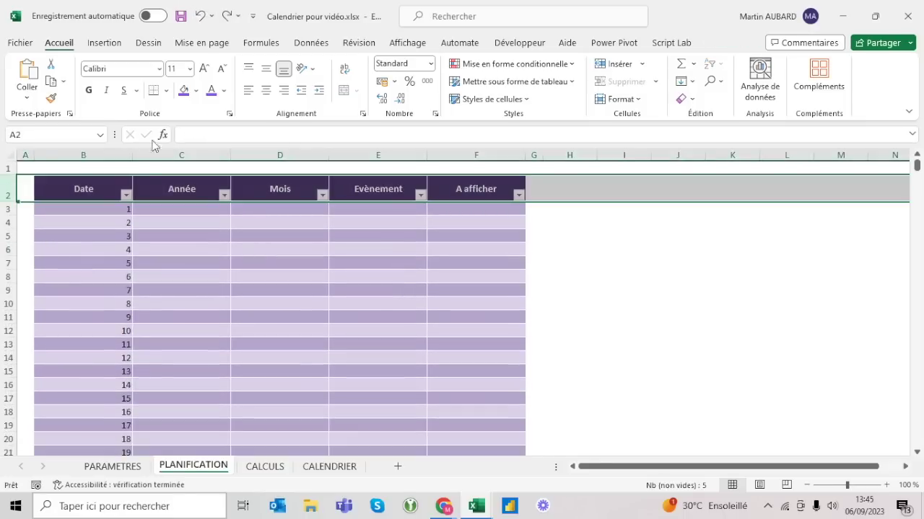
pyautogui.click(120, 209)
# - Rewrite B3 as =LIGNE()-LIGNE(Tableau3[#En-têtes]) so numbering follows the header row
pyautogui.click(244, 143)
pyautogui.press('BackSpace')
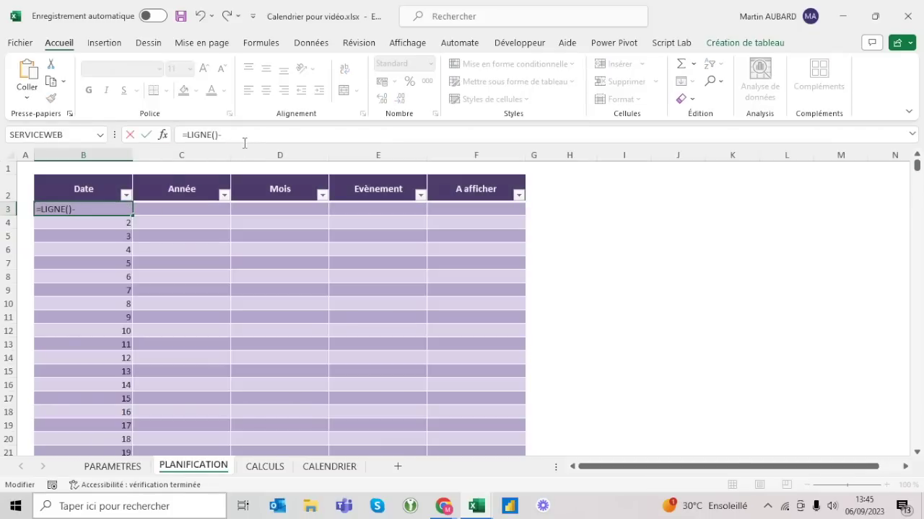
pyautogui.write('ligne(')
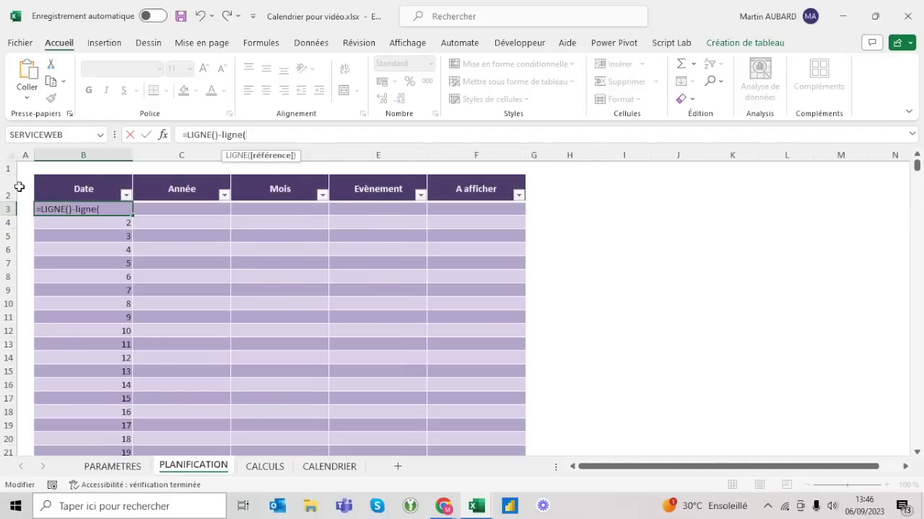
pyautogui.click(38, 187)
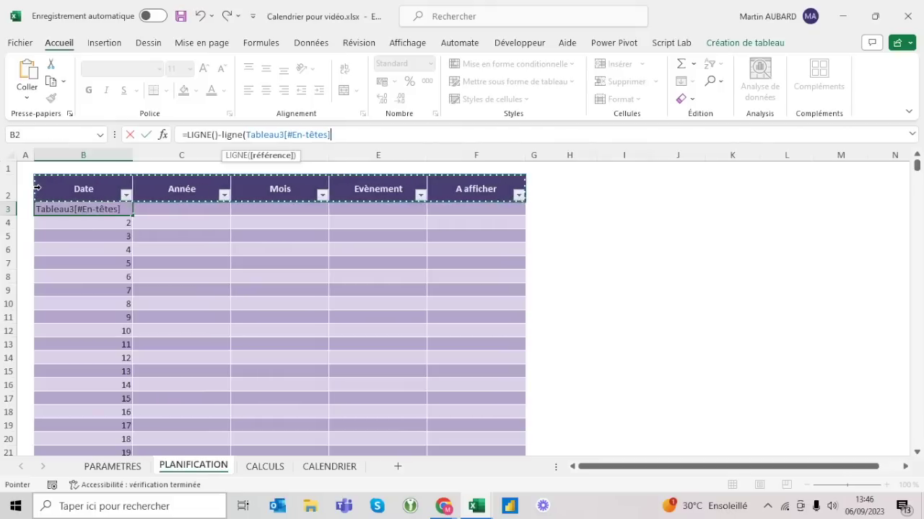
pyautogui.write('à')
pyautogui.write(')')
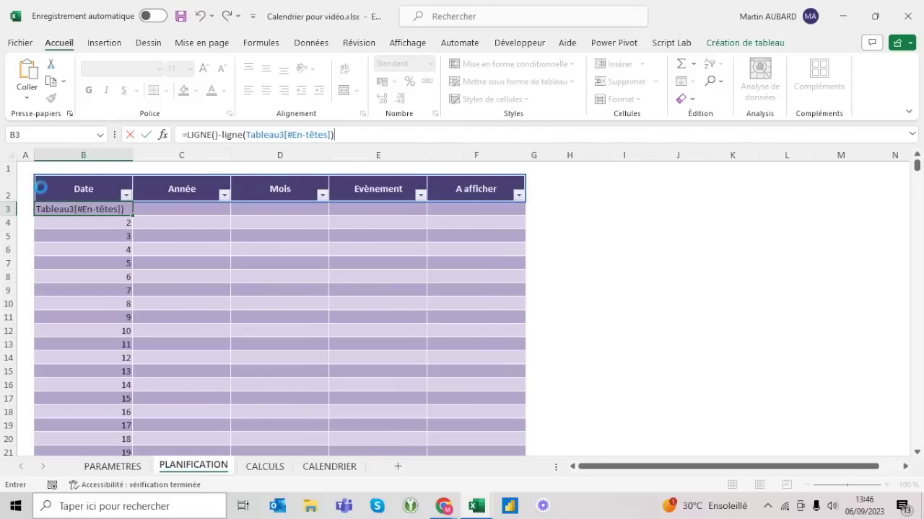
pyautogui.hotkey('ctrl', 'Return')
# - Test numbering by inserting rows above the table, then undo so the header returns to row 2
pyautogui.click(6, 181)
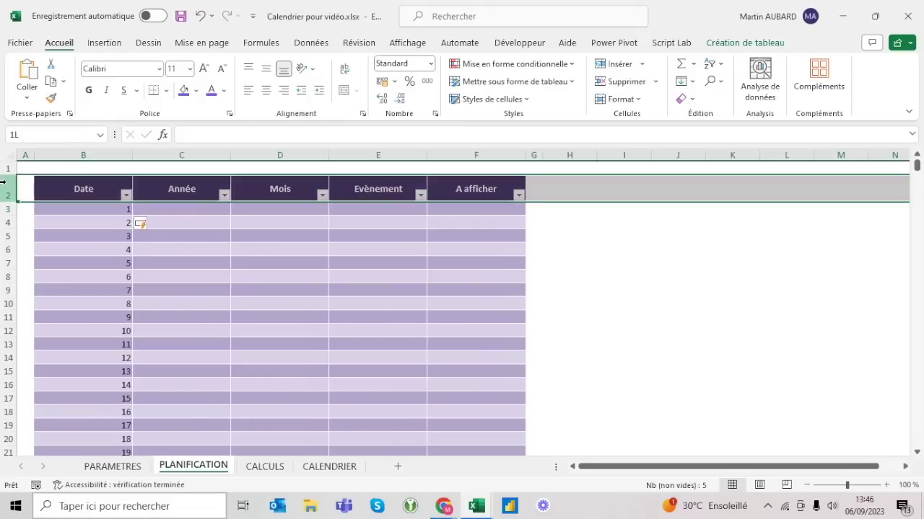
pyautogui.hotkey('ctrl', '+')
pyautogui.hotkey('ctrl', '+')
pyautogui.hotkey('ctrl', '+')
pyautogui.hotkey('ctrl', '+')
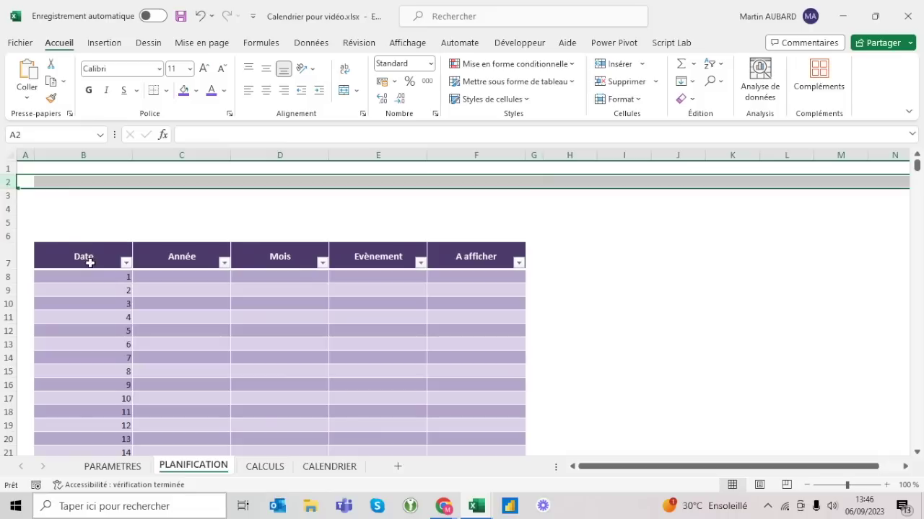
pyautogui.click(90, 275)
pyautogui.click(6, 276)
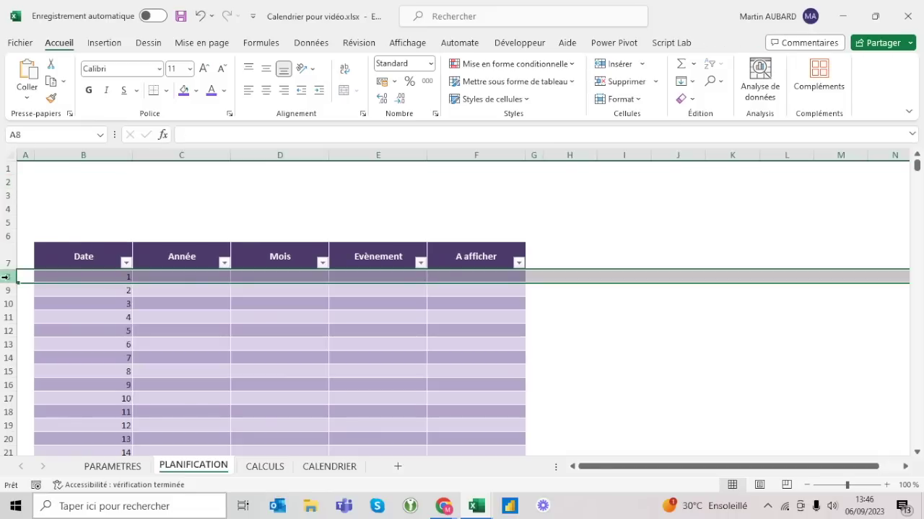
pyautogui.click(6, 261)
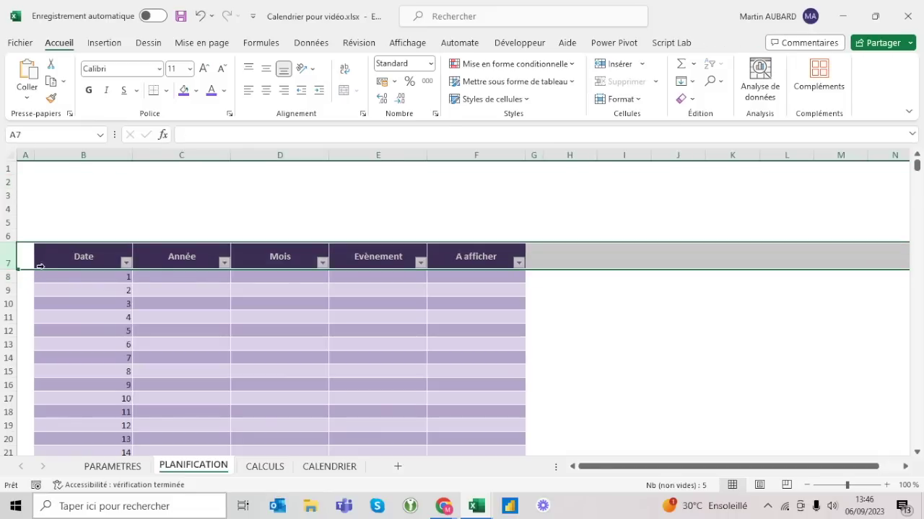
pyautogui.click(72, 276)
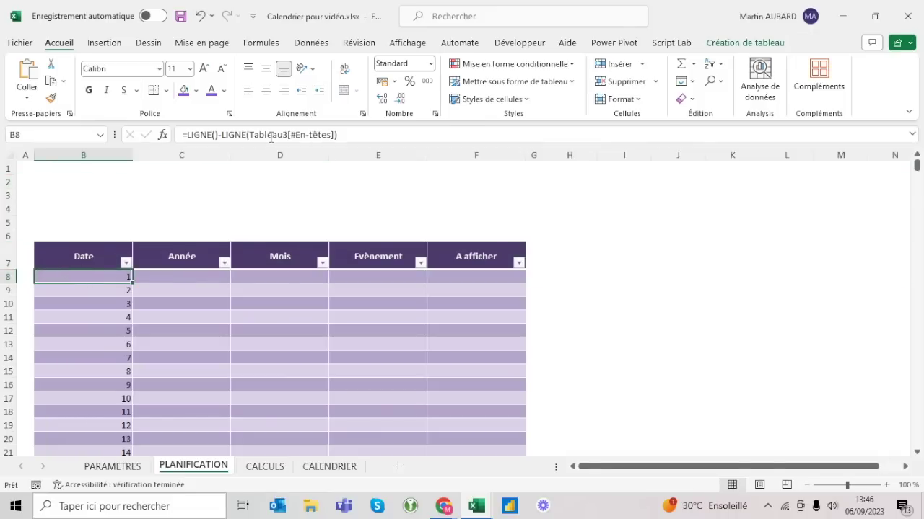
pyautogui.click(201, 15)
pyautogui.click(201, 14)
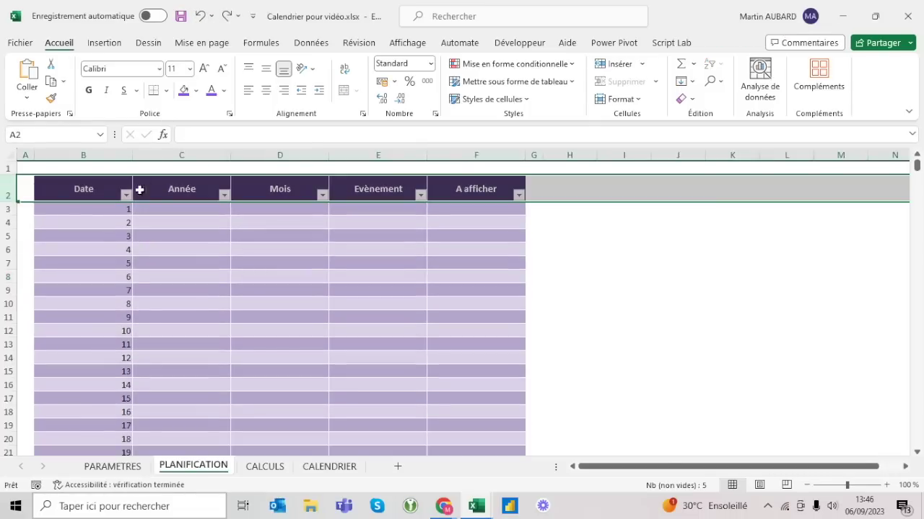
pyautogui.click(95, 205)
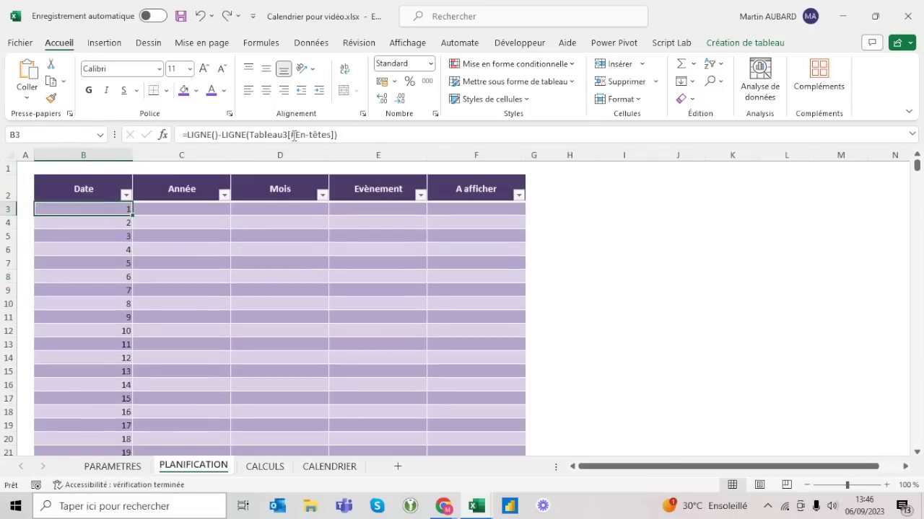
pyautogui.click(321, 263)
pyautogui.click(728, 47)
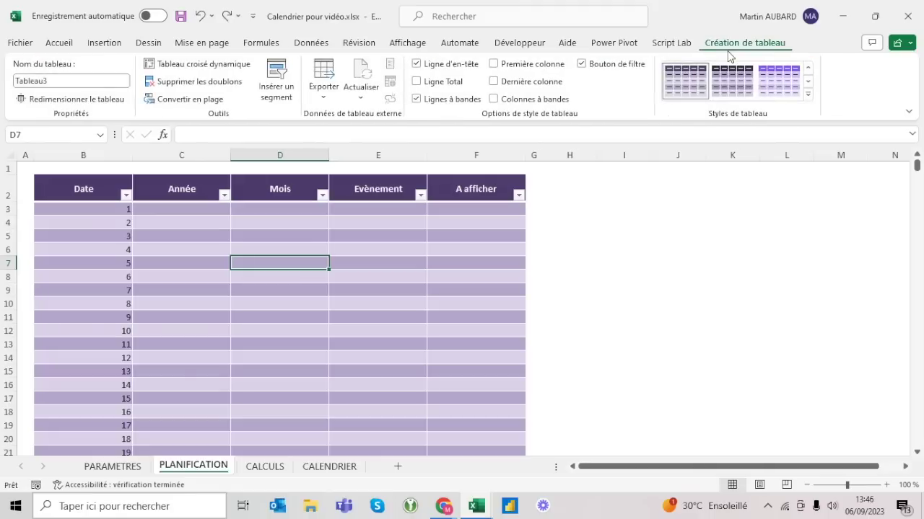
# - Rename the table from Tableau3 to tab_Events and check the updated formula in B3
pyautogui.click(62, 81)
pyautogui.write('tab')
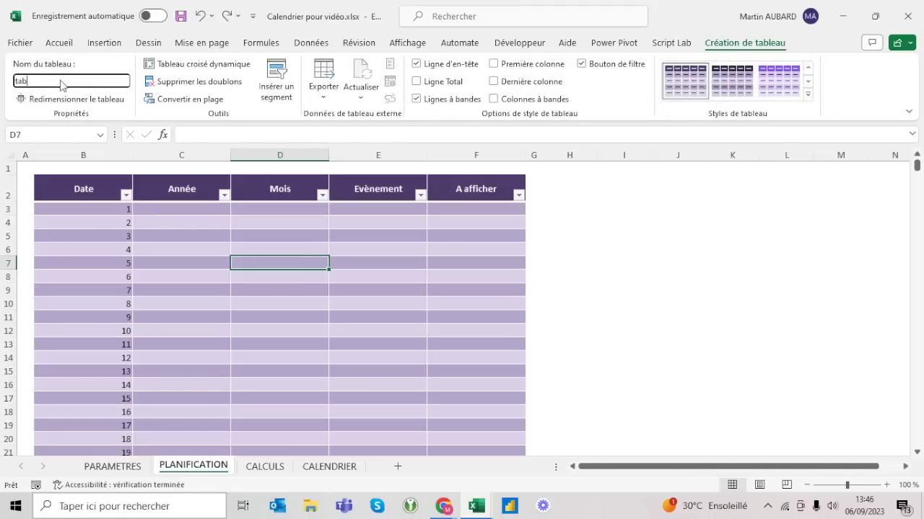
pyautogui.write('Evenet')
pyautogui.press('Return')
pyautogui.press('Up')
pyautogui.press('Up')
pyautogui.press('Up')
pyautogui.press('Left')
pyautogui.press('Left')
pyautogui.press('Up')
pyautogui.press('Up')
pyautogui.press('Down')
pyautogui.press('Down')
pyautogui.press('Up')
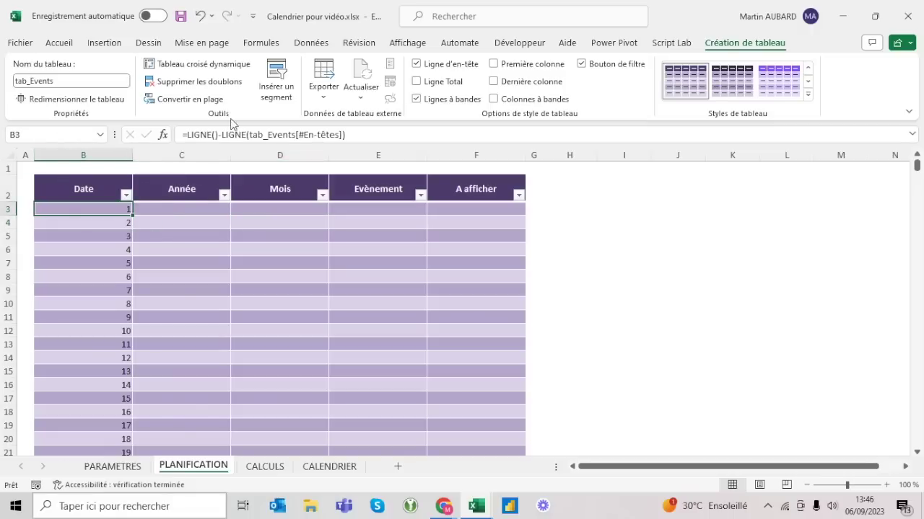
pyautogui.click(187, 135)
pyautogui.press('Escape')
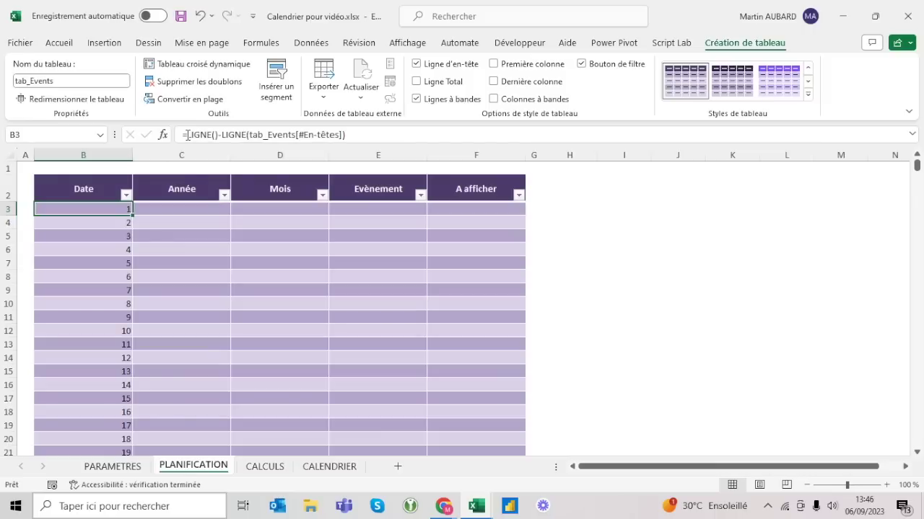
# - Change B3 to =DATE(Annee;1;LIGNE()-LIGNE(tab_Events[#En-têtes]))
pyautogui.click(187, 135)
pyautogui.write('date(')
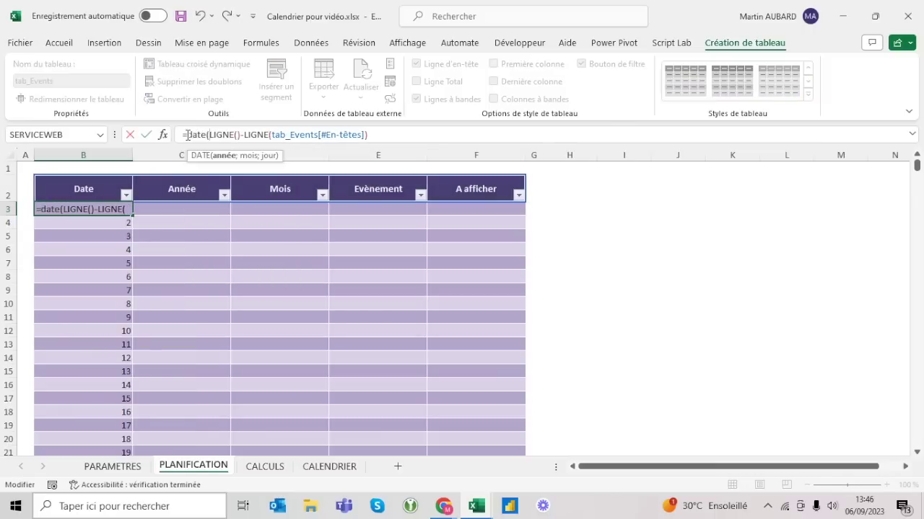
pyautogui.write('ann')
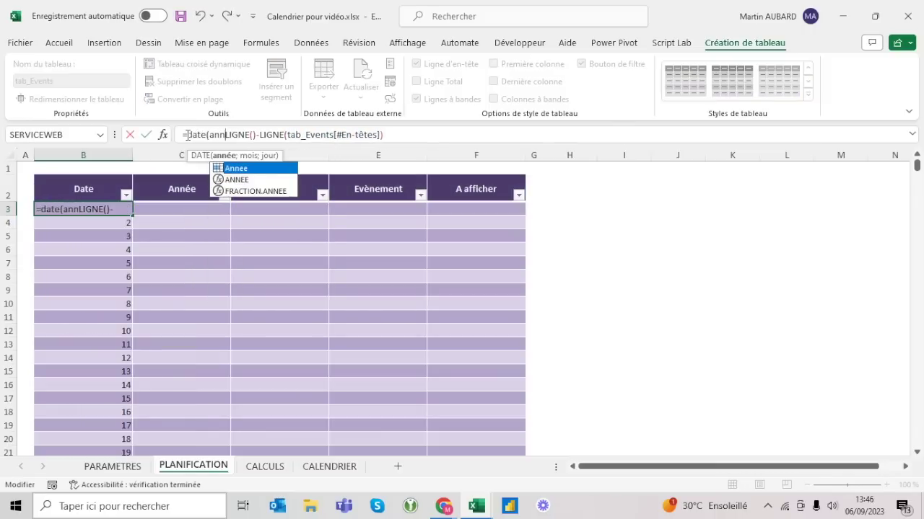
pyautogui.press('Tab')
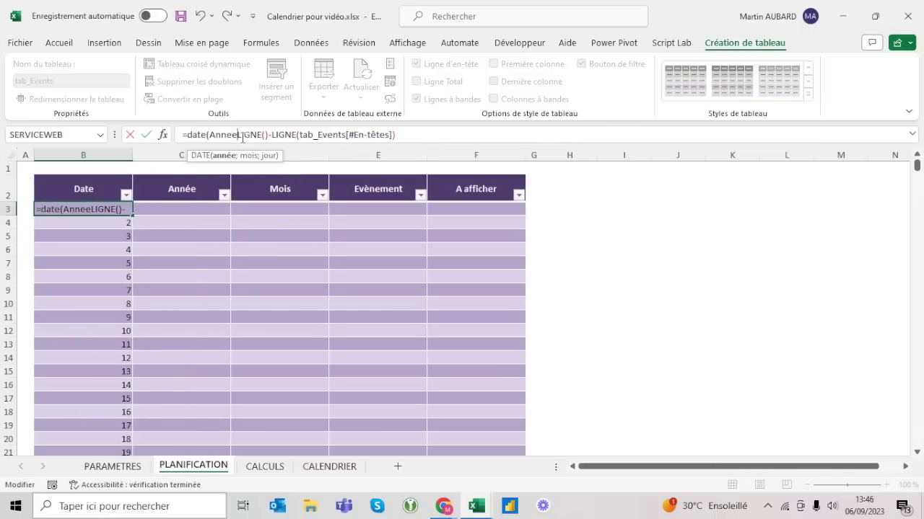
pyautogui.write(';')
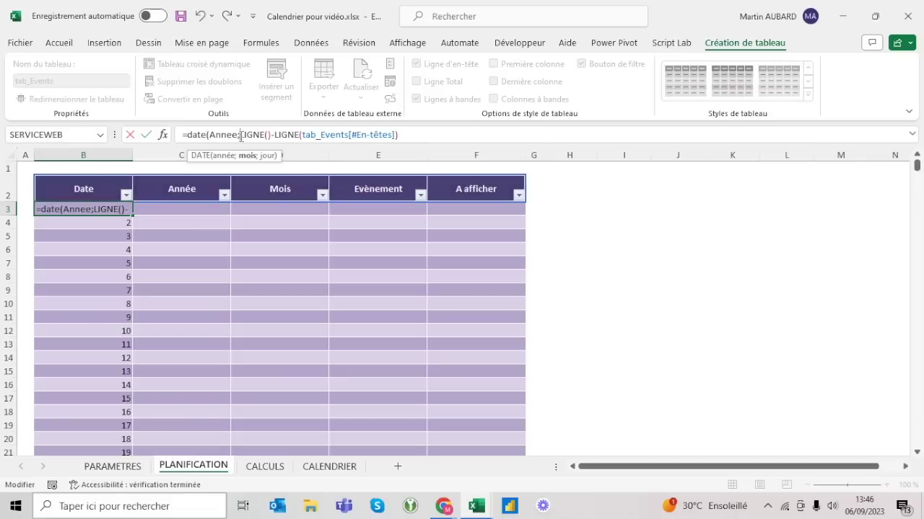
pyautogui.write('1;')
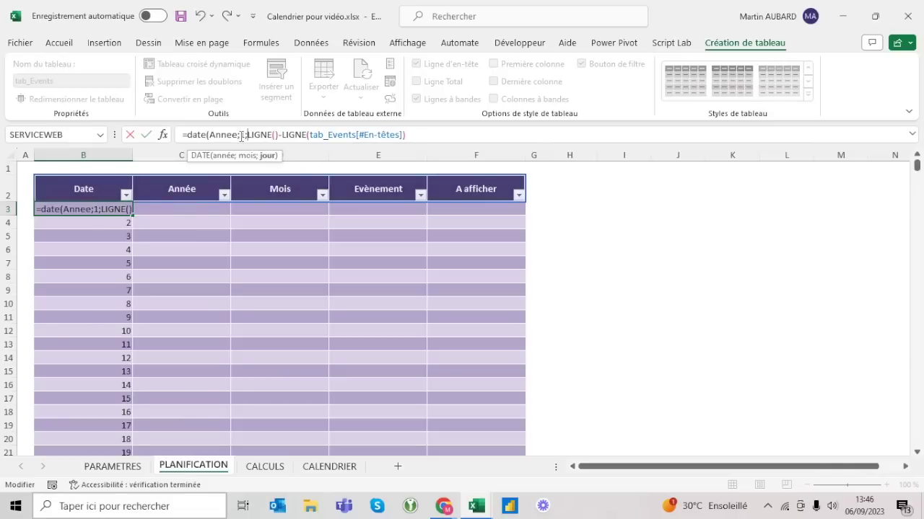
pyautogui.click(429, 131)
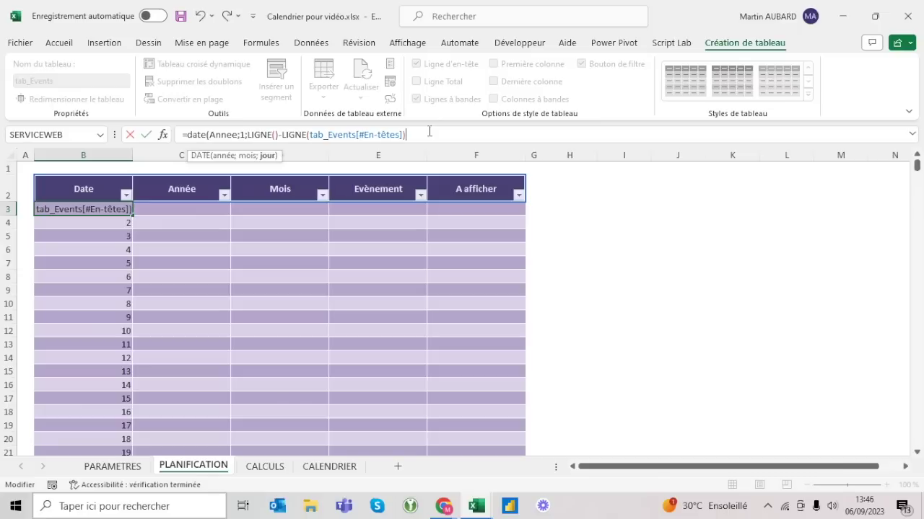
pyautogui.write(')')
pyautogui.press('Return')
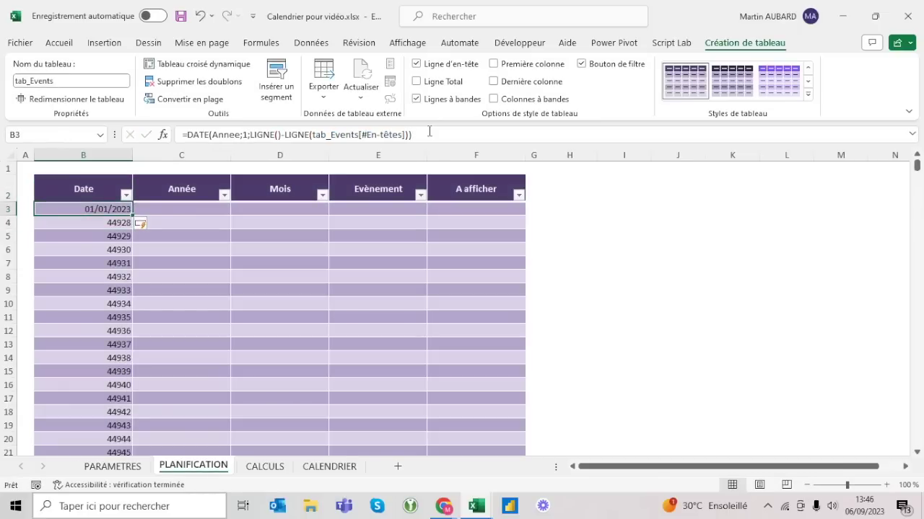
# - Format the whole Date column as centred short dates
pyautogui.press('Down')
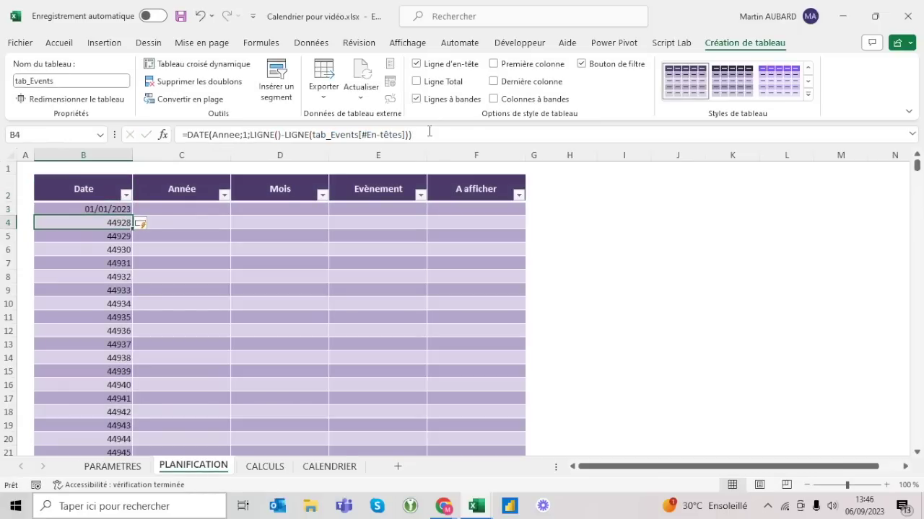
pyautogui.press('Down')
pyautogui.press('Down')
pyautogui.press('Down')
pyautogui.press('Up')
pyautogui.press('Up')
pyautogui.press('Up')
pyautogui.press('Up')
pyautogui.press('Up')
pyautogui.press('Up')
pyautogui.hotkey('shift', 'Up')
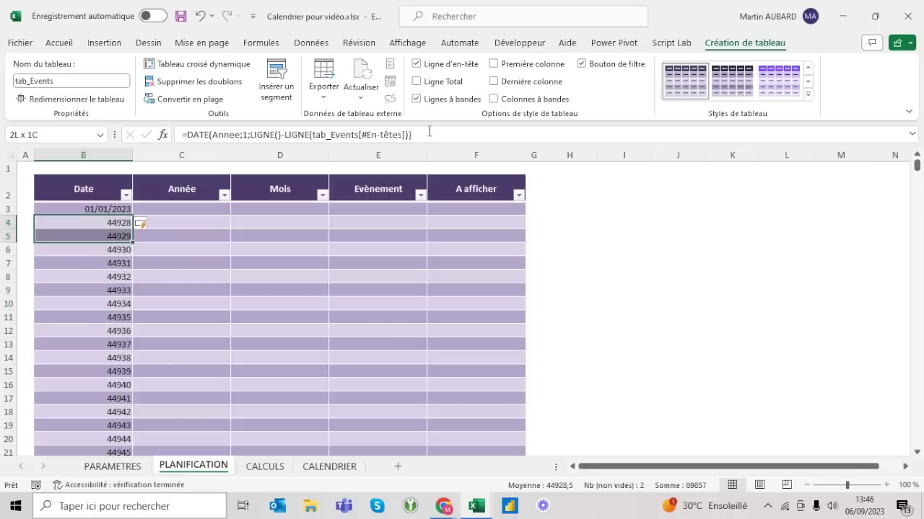
pyautogui.click(73, 42)
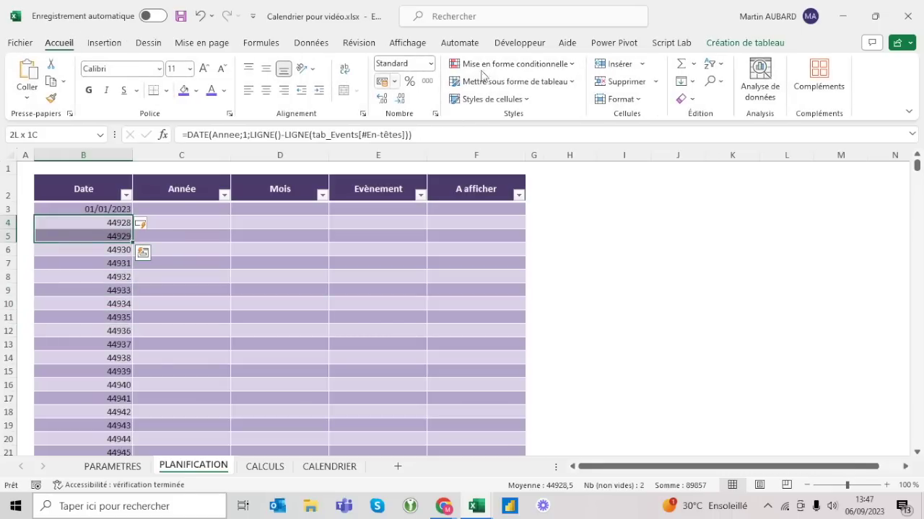
pyautogui.click(428, 68)
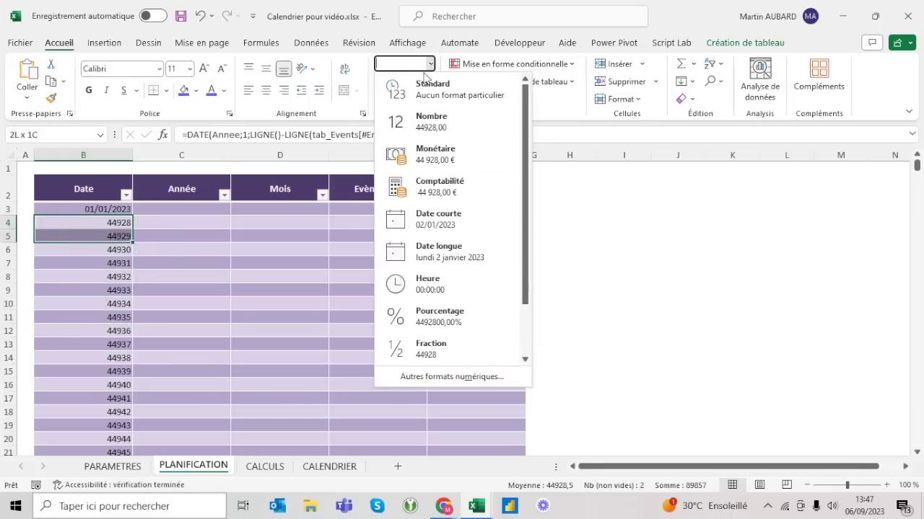
pyautogui.click(427, 218)
pyautogui.click(99, 224)
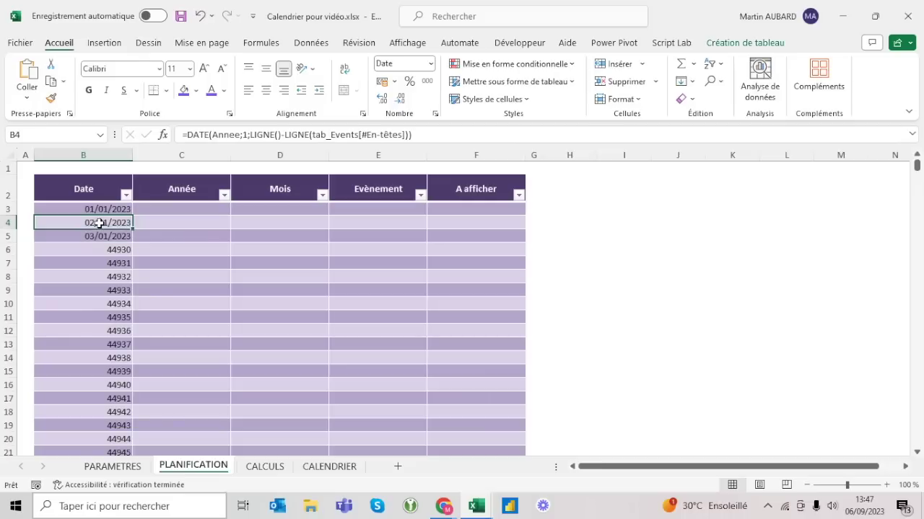
pyautogui.click(99, 178)
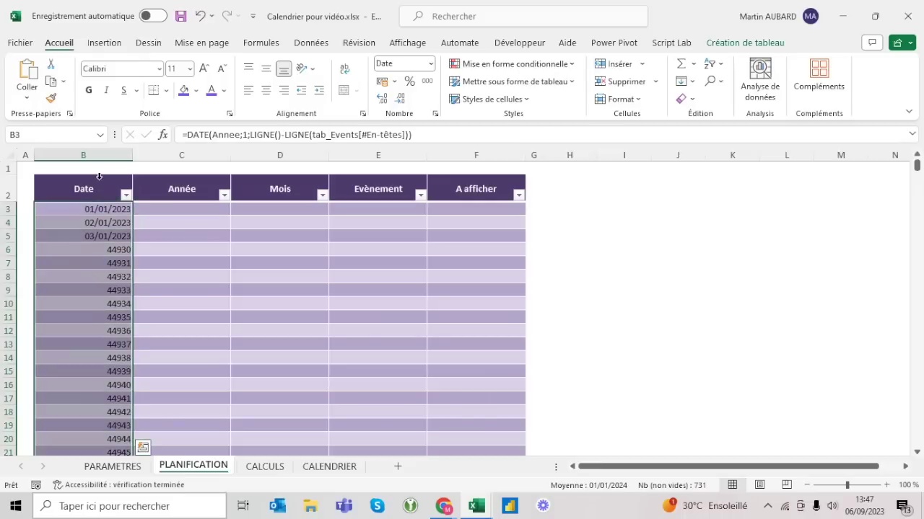
pyautogui.click(266, 90)
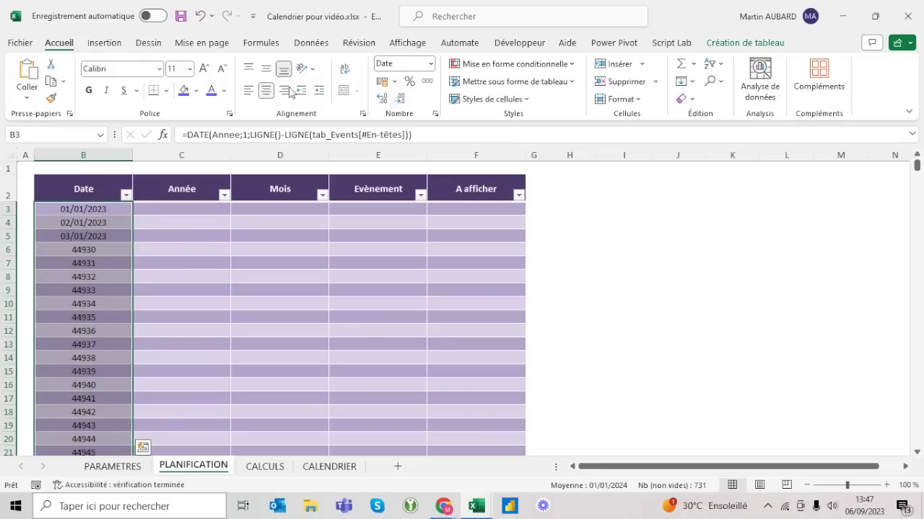
pyautogui.click(431, 63)
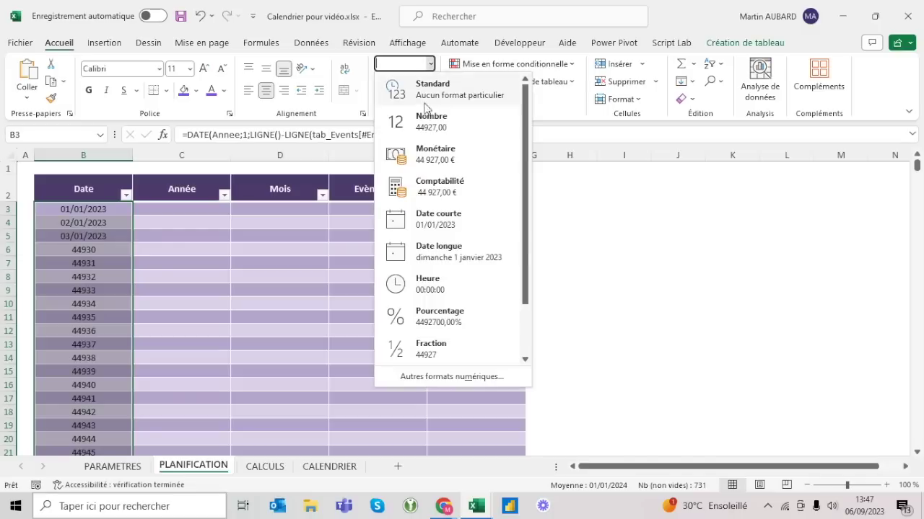
pyautogui.click(424, 219)
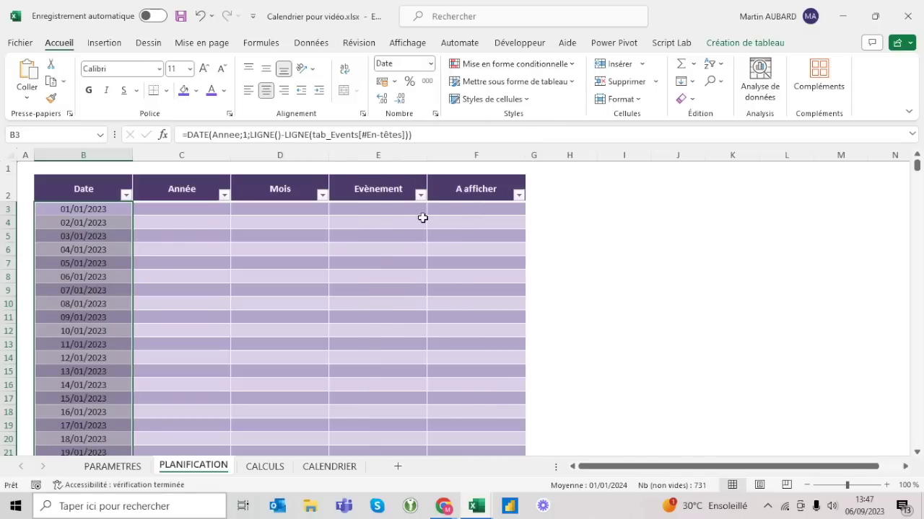
# - Check that the dates end at 31/12/2024 in the last row, then select the Date column
pyautogui.click(107, 291)
pyautogui.hotkey('ctrl', 'Down')
pyautogui.press('Up')
pyautogui.press('Down')
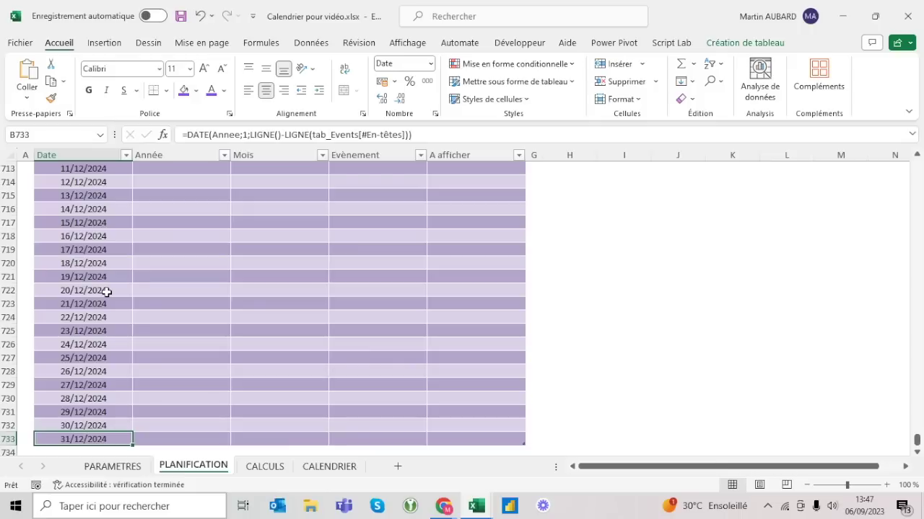
pyautogui.press('Up')
pyautogui.press('Down')
pyautogui.press('Up')
pyautogui.press('Up')
pyautogui.press('Down')
pyautogui.press('Down')
pyautogui.hotkey('ctrl', 'Up')
pyautogui.press('Down')
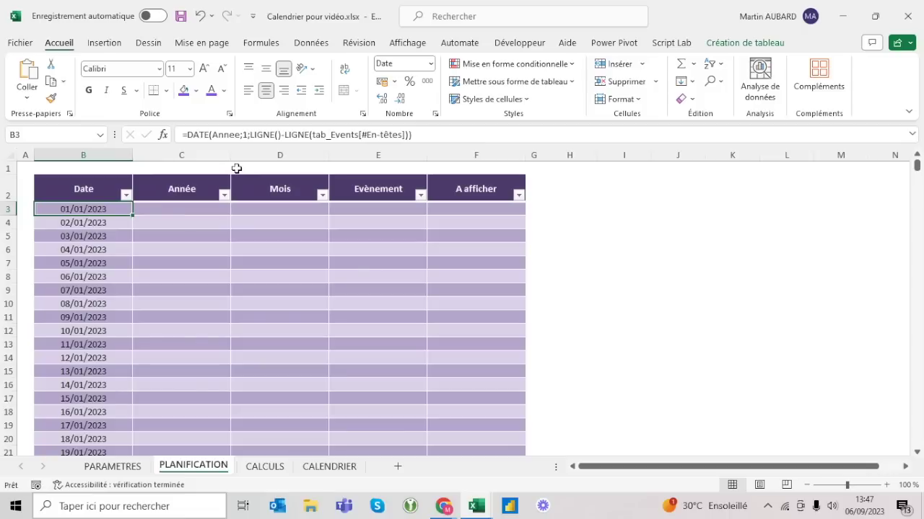
pyautogui.click(108, 175)
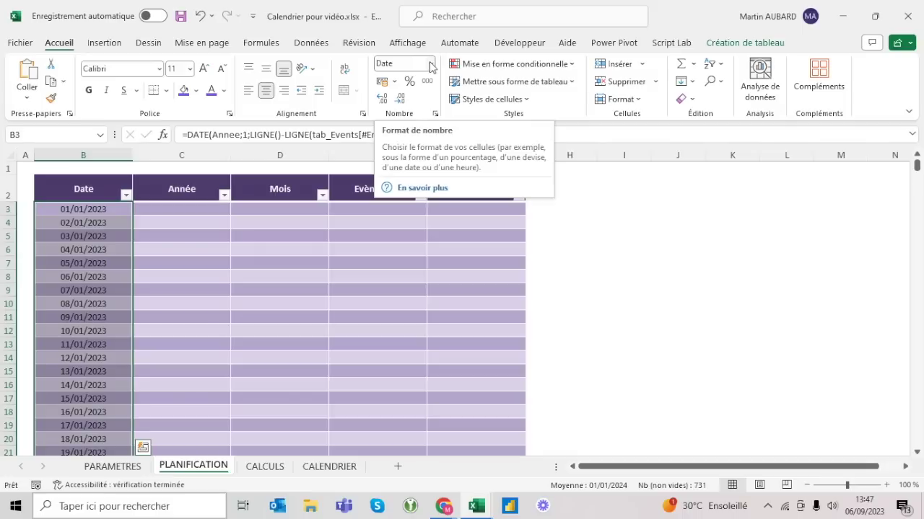
# - Apply the custom date format jjjj jj/mm/aaaa to show full day names
pyautogui.click(430, 65)
pyautogui.click(444, 381)
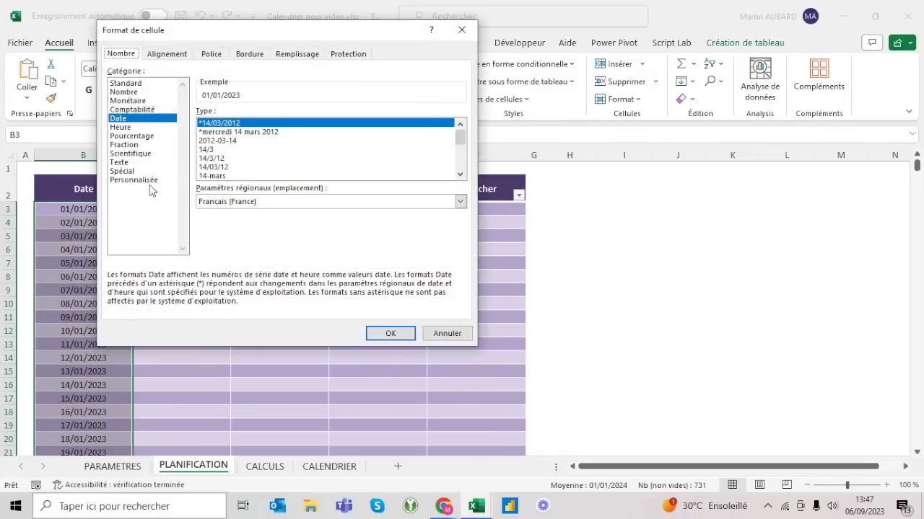
pyautogui.click(135, 181)
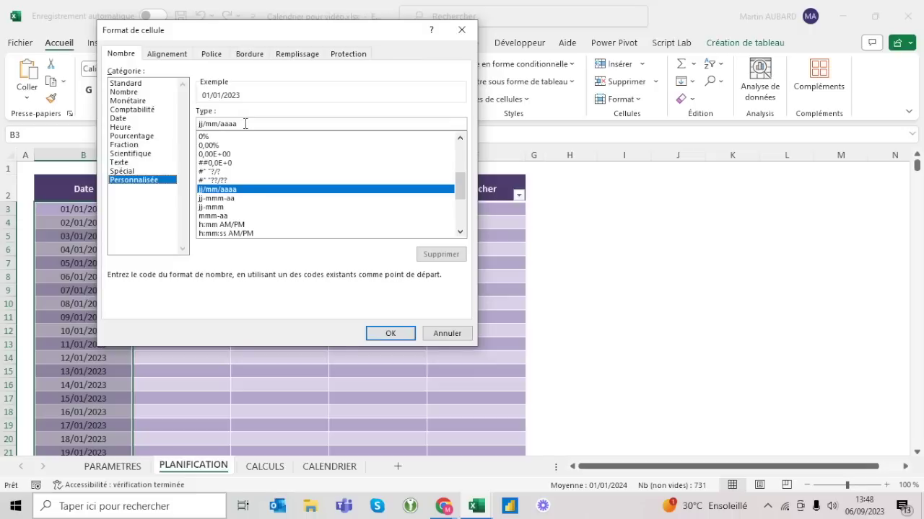
pyautogui.moveTo(245, 124); pyautogui.dragTo(174, 123)
pyautogui.press('BackSpace')
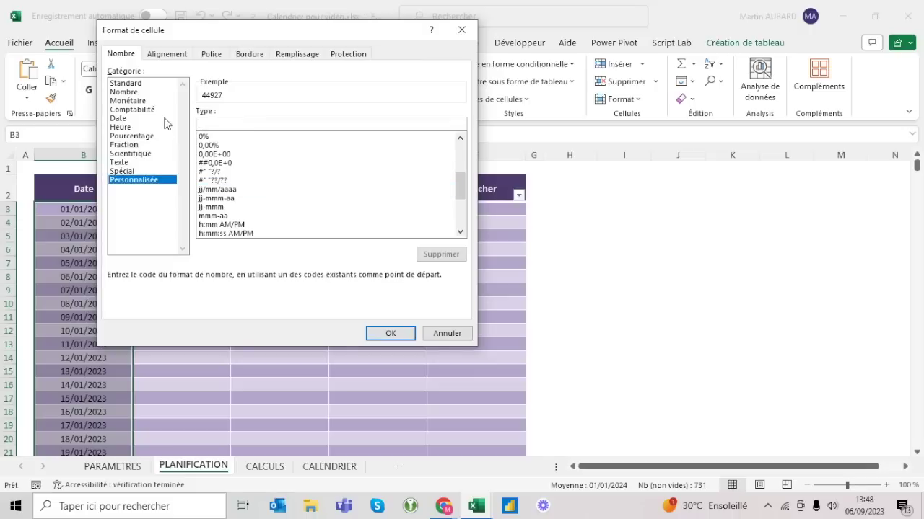
pyautogui.write('jjj')
pyautogui.write('jj/mm/aaaa')
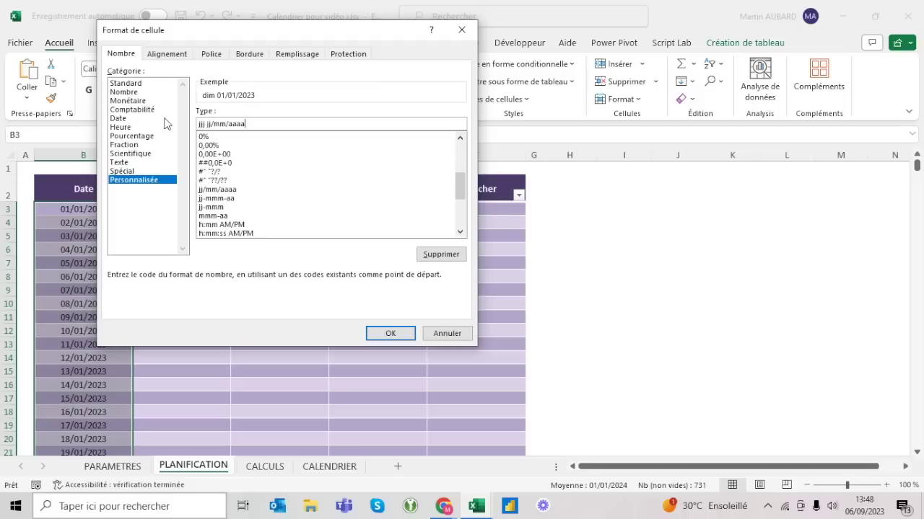
pyautogui.moveTo(258, 124); pyautogui.dragTo(206, 124)
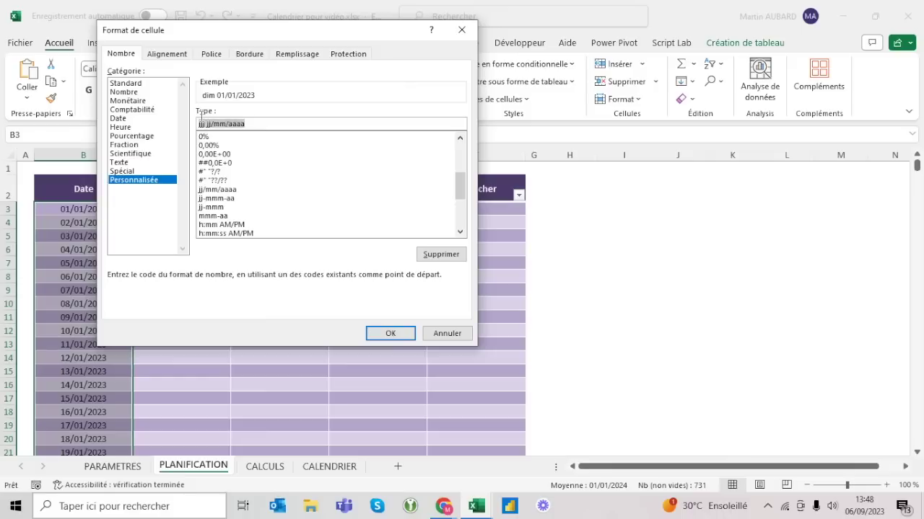
pyautogui.click(206, 124)
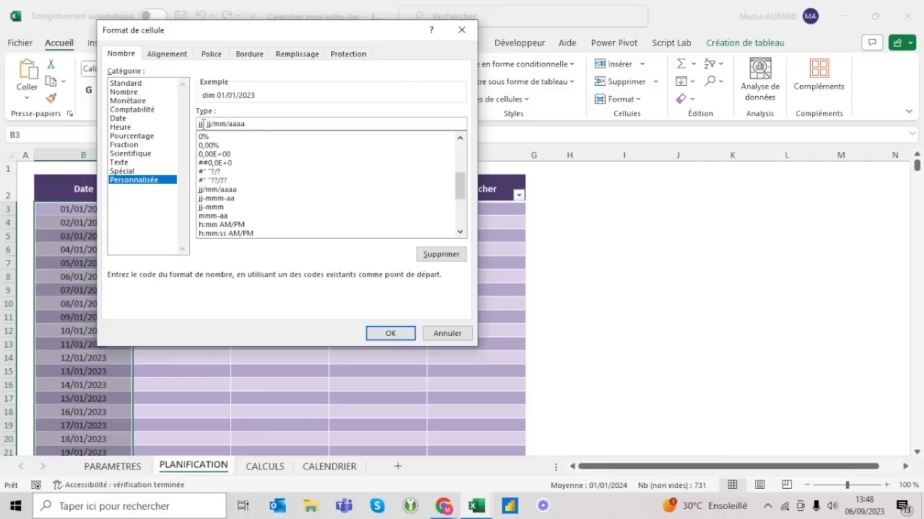
pyautogui.click(257, 121)
pyautogui.click(201, 124)
pyautogui.write('j')
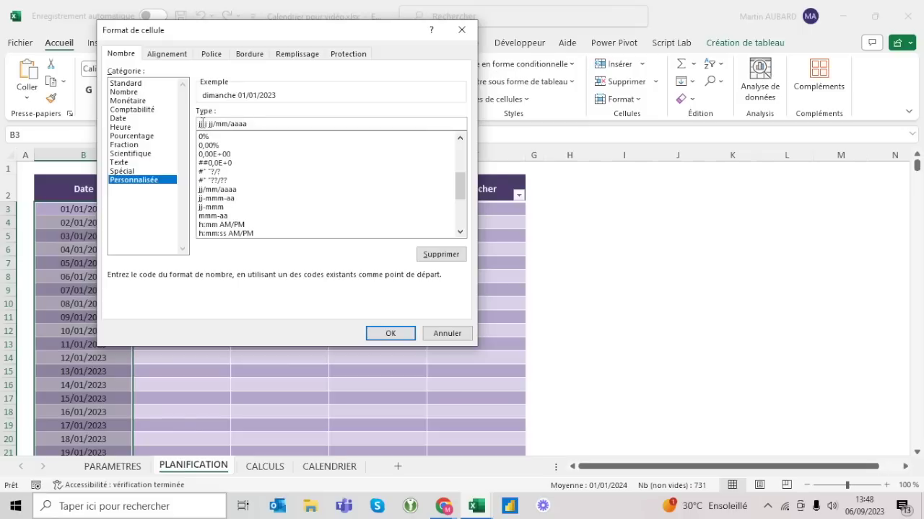
pyautogui.click(386, 335)
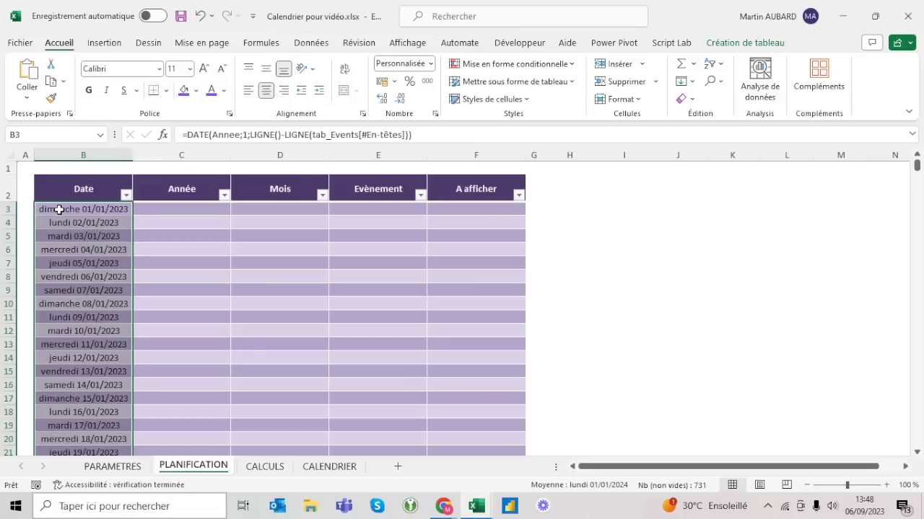
# - Shorten the format to jjj jj/mm/aaaa for abbreviated day names and centre the column
pyautogui.click(431, 63)
pyautogui.click(459, 377)
pyautogui.click(206, 124)
pyautogui.press('BackSpace')
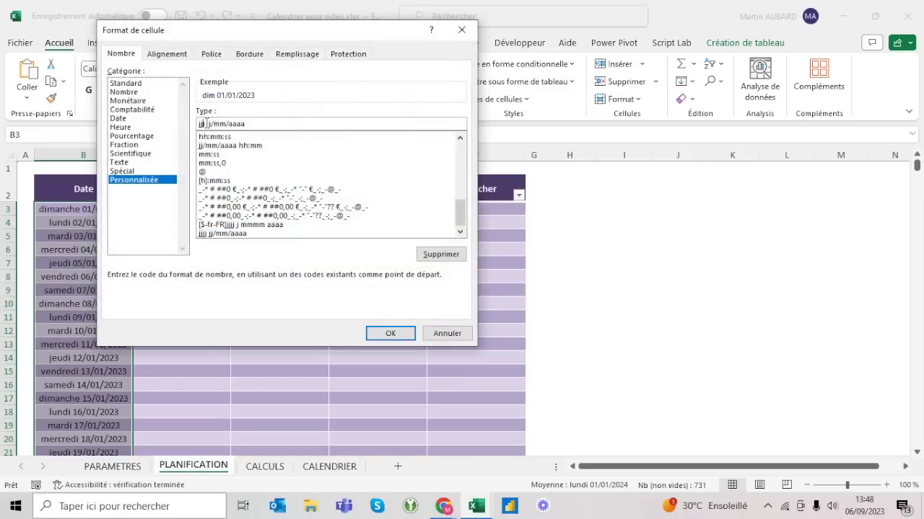
pyautogui.click(389, 336)
pyautogui.click(318, 90)
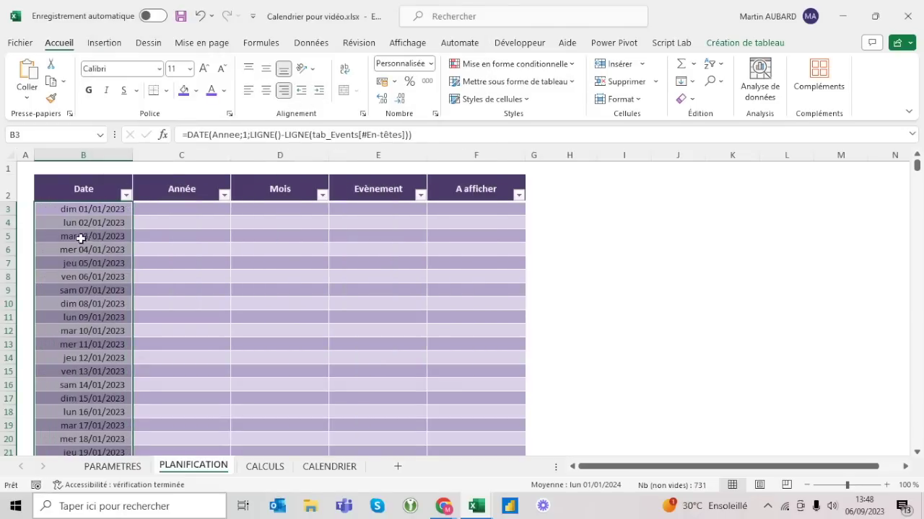
pyautogui.click(78, 212)
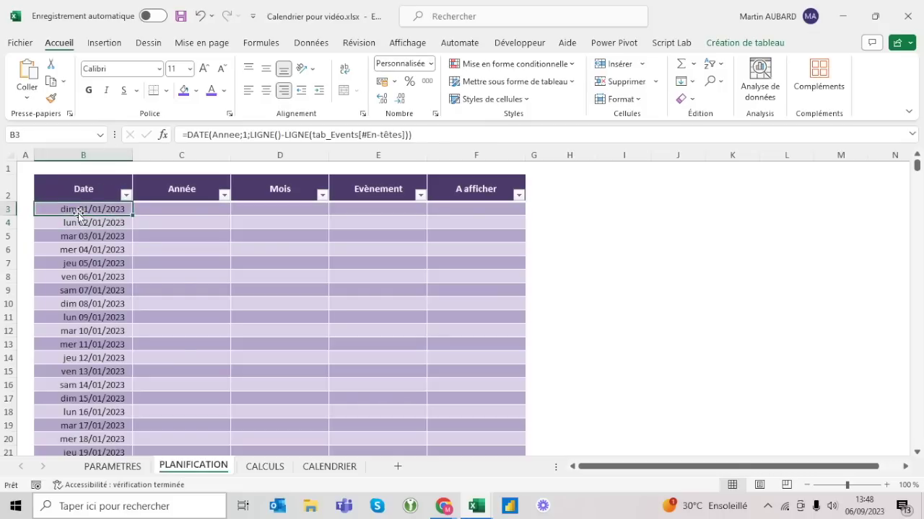
pyautogui.press('Down')
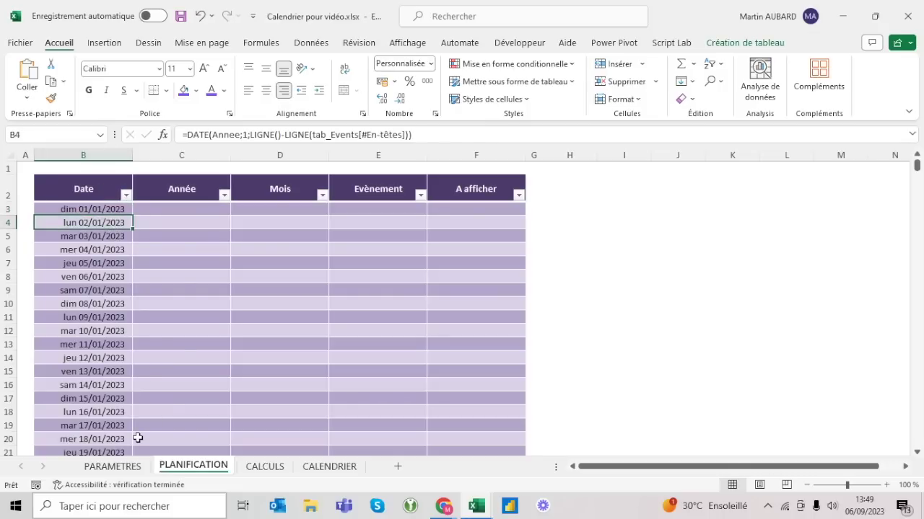
pyautogui.click(114, 467)
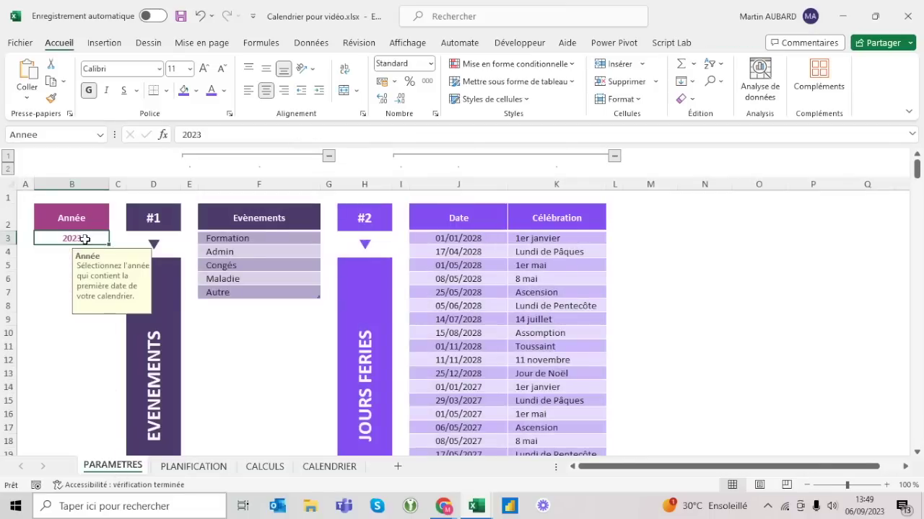
pyautogui.write('2024')
pyautogui.press('Return')
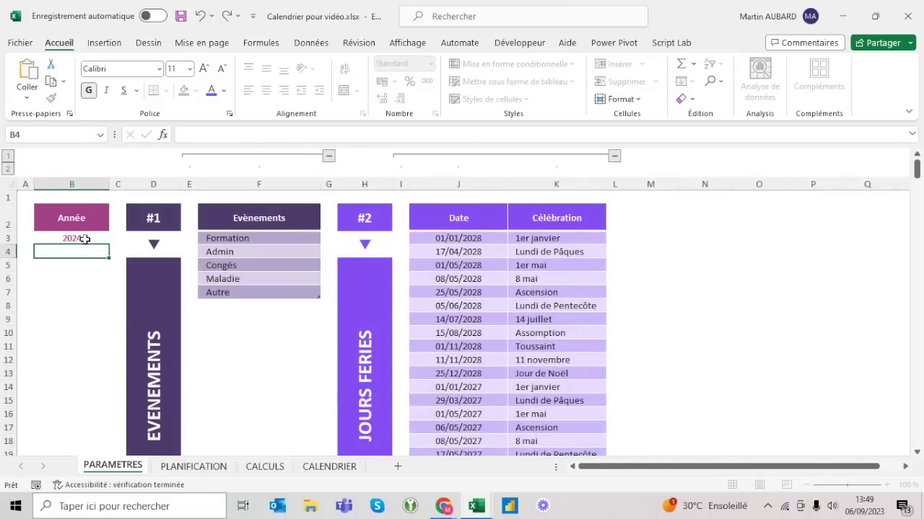
pyautogui.click(192, 467)
pyautogui.click(92, 209)
pyautogui.click(112, 467)
pyautogui.click(85, 236)
pyautogui.write('2025')
pyautogui.press('Return')
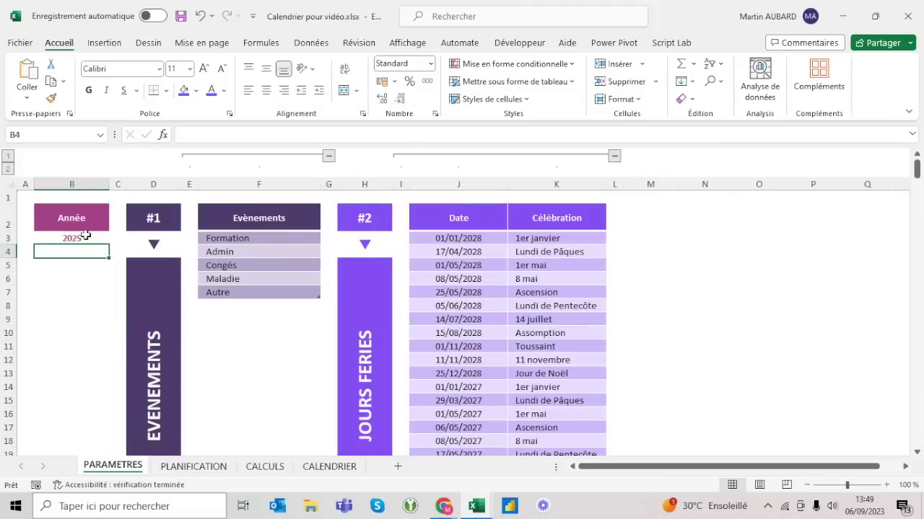
pyautogui.click(194, 467)
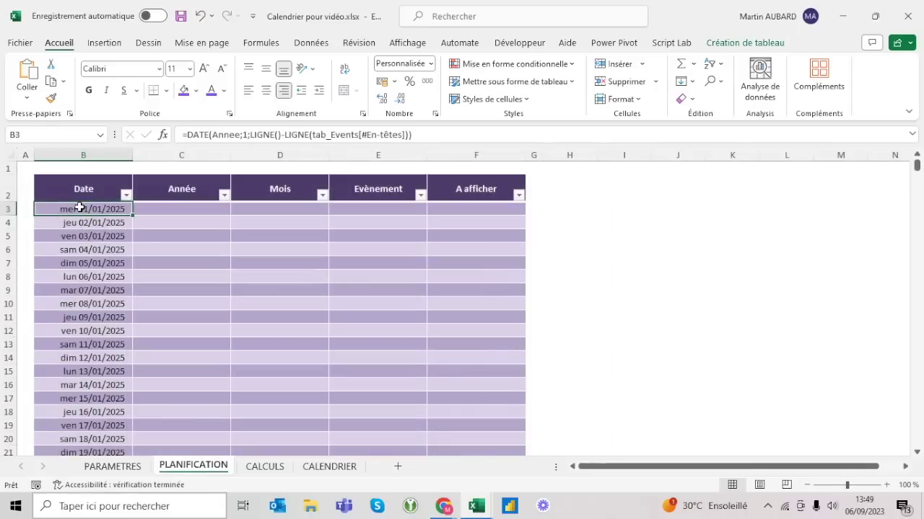
pyautogui.click(113, 467)
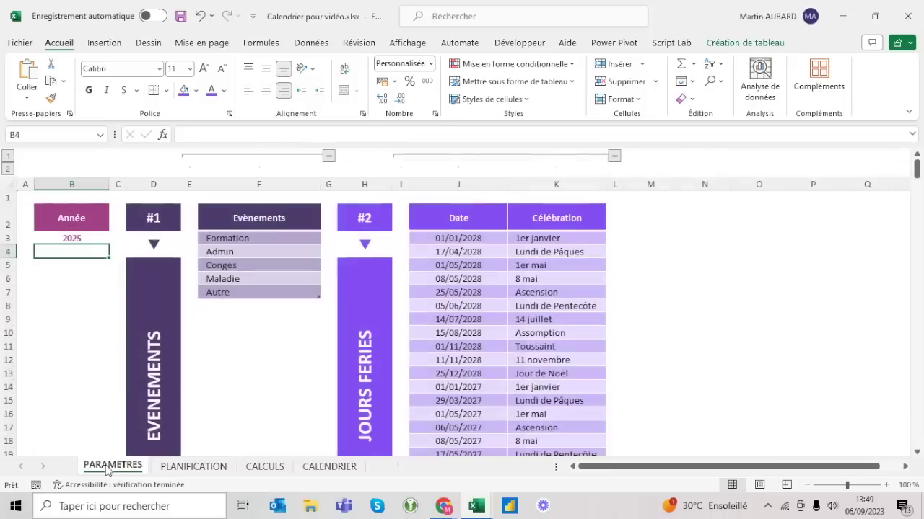
pyautogui.click(101, 237)
pyautogui.write('2023')
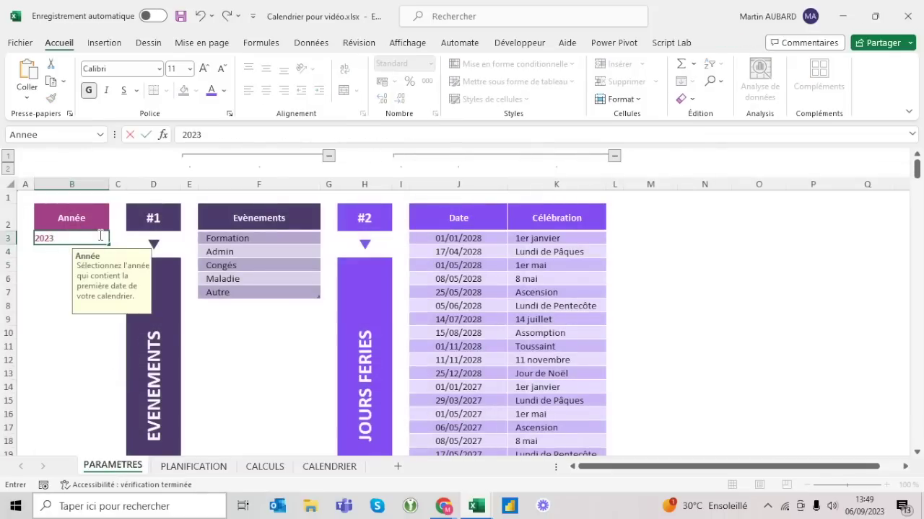
pyautogui.press('Return')
pyautogui.click(193, 467)
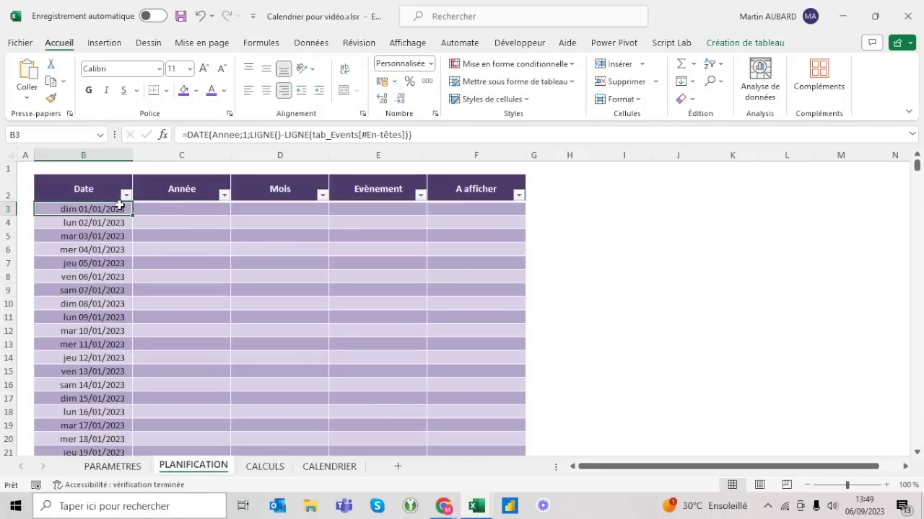
pyautogui.click(193, 206)
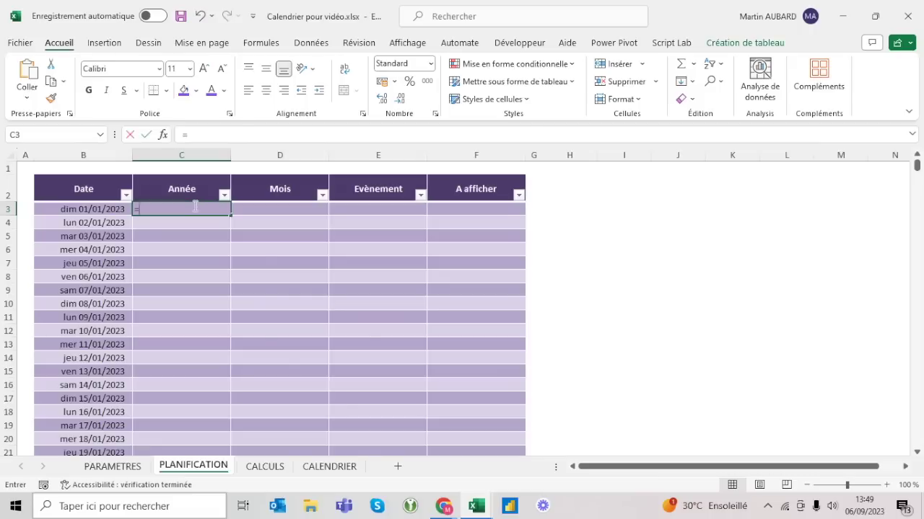
pyautogui.write('=ann')
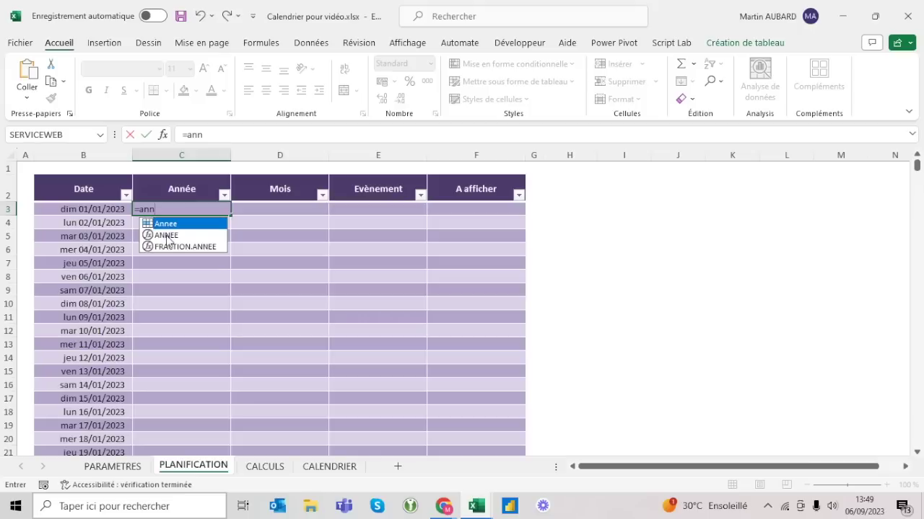
pyautogui.doubleClick(168, 235)
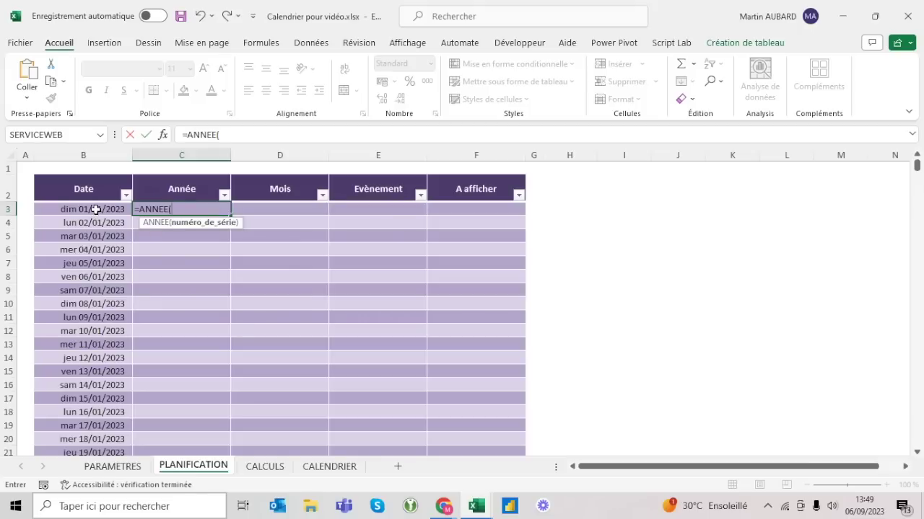
pyautogui.click(95, 209)
pyautogui.press('Return')
pyautogui.click(192, 177)
pyautogui.click(431, 64)
pyautogui.click(418, 85)
pyautogui.click(265, 94)
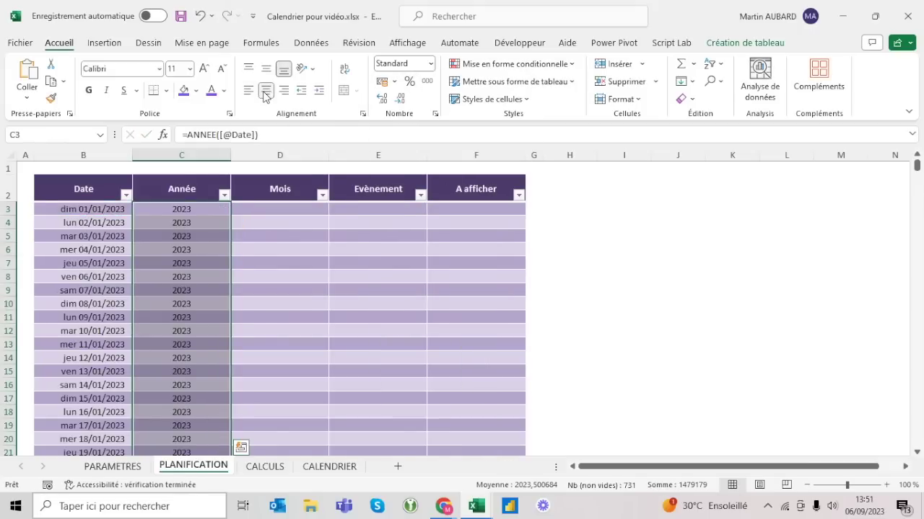
# - Check the Année column to the last row, then begin a =TEXTE( formula in the first Mois cell
pyautogui.click(204, 221)
pyautogui.hotkey('ctrl', 'Down')
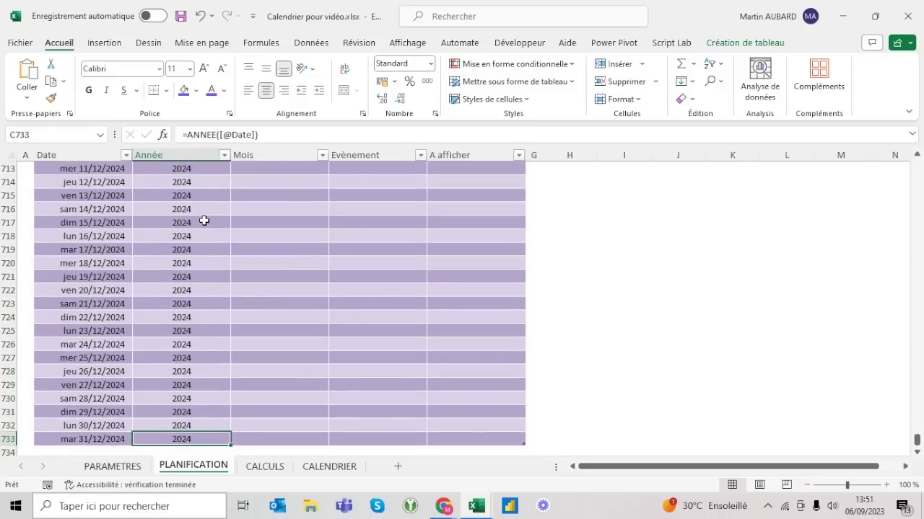
pyautogui.hotkey('ctrl', 'Up')
pyautogui.press('Right')
pyautogui.write('=texte(')
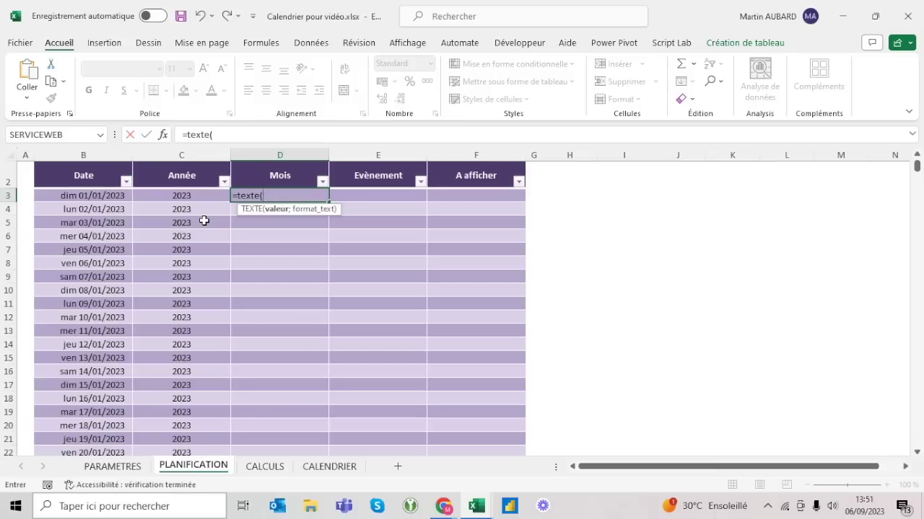
pyautogui.click(100, 194)
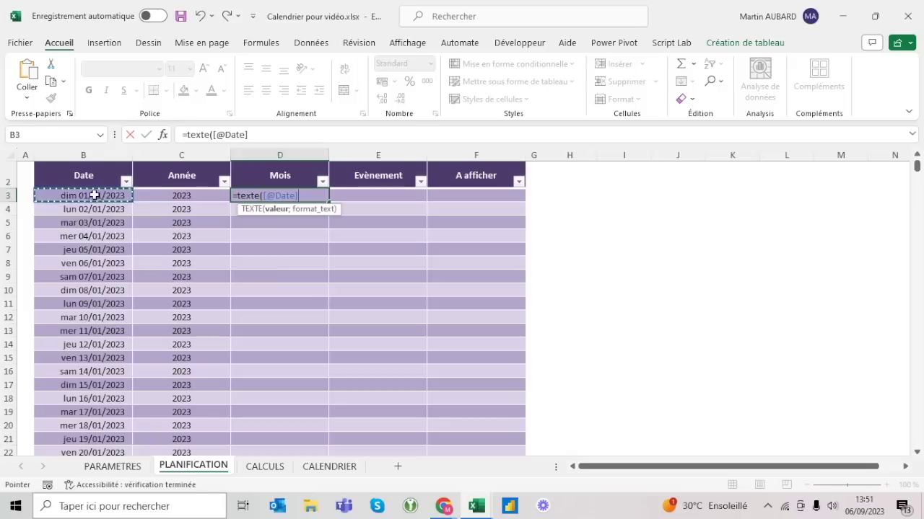
pyautogui.write(';"mmm"')
pyautogui.hotkey('ctrl', 'Return')
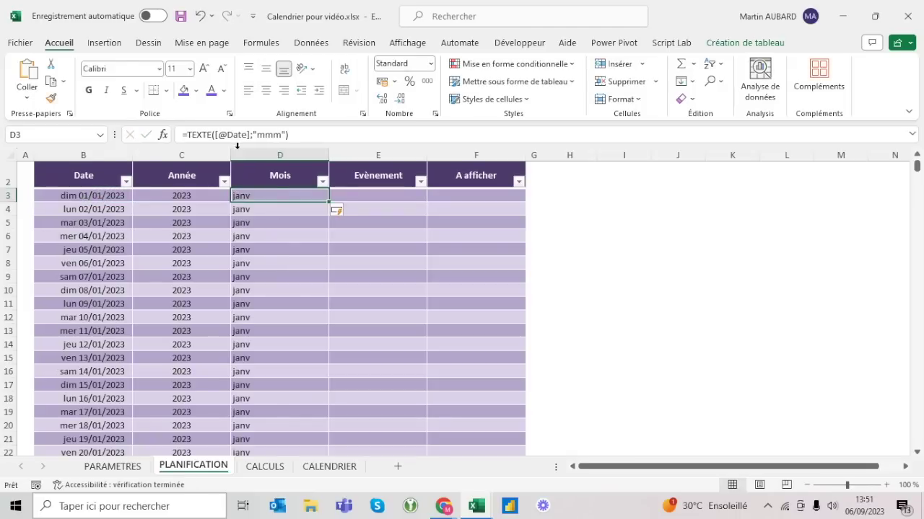
pyautogui.click(107, 191)
pyautogui.click(267, 195)
pyautogui.click(259, 135)
pyautogui.hotkey('ctrl', 'Return')
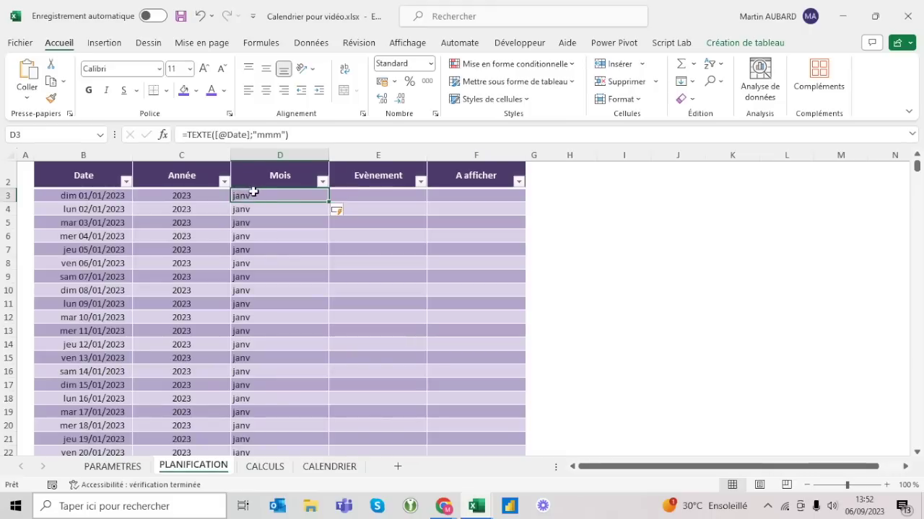
# - Wrap the month formula in NOMPROPRE to capitalise the month name
pyautogui.click(185, 135)
pyautogui.write('n')
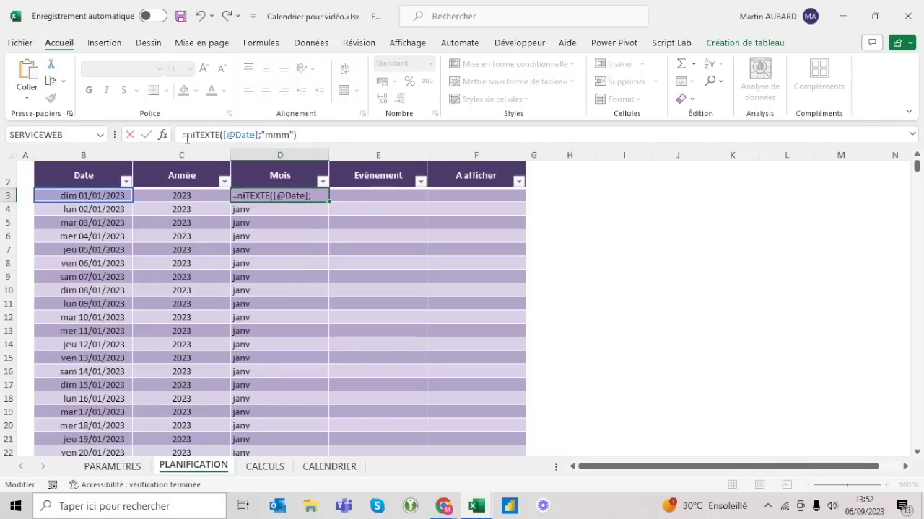
pyautogui.write('om')
pyautogui.press('Tab')
pyautogui.press('End')
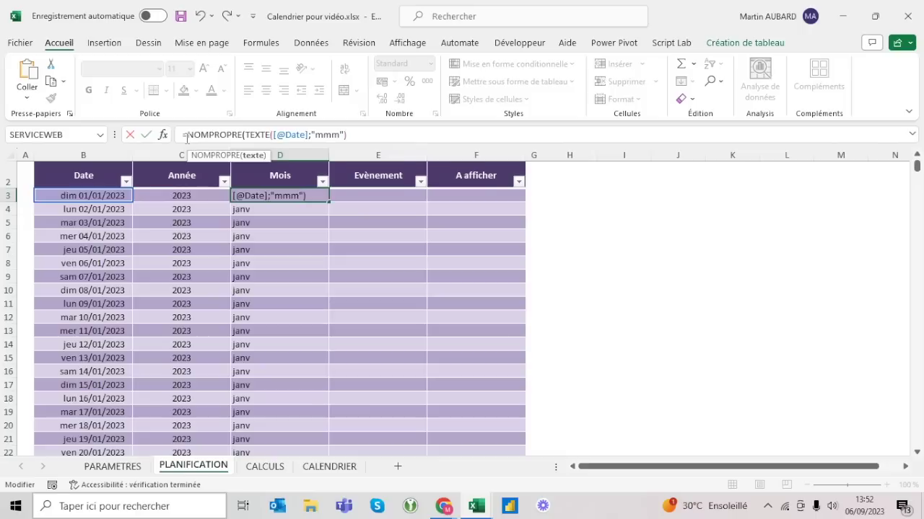
pyautogui.write(')')
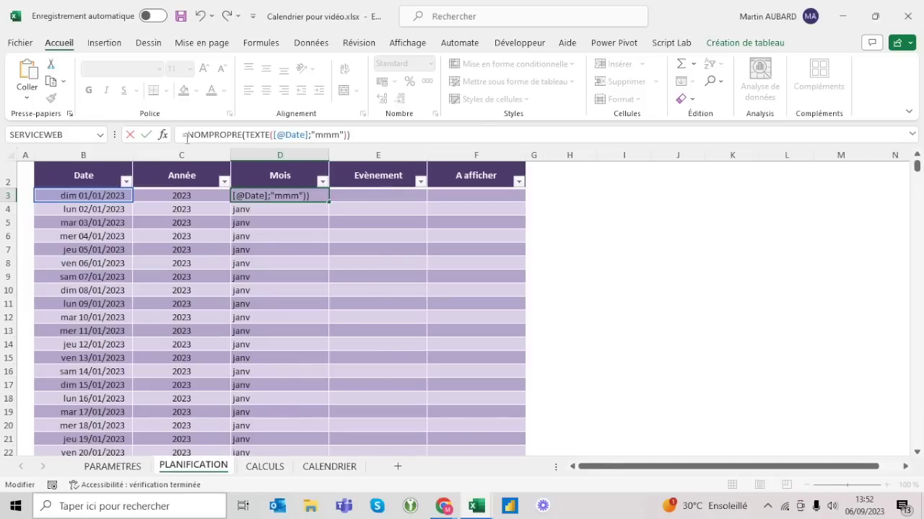
# - Commit the NOMPROPRE(TEXTE) month formula in Mois and indent the month names
pyautogui.press('Return')
pyautogui.press('Up')
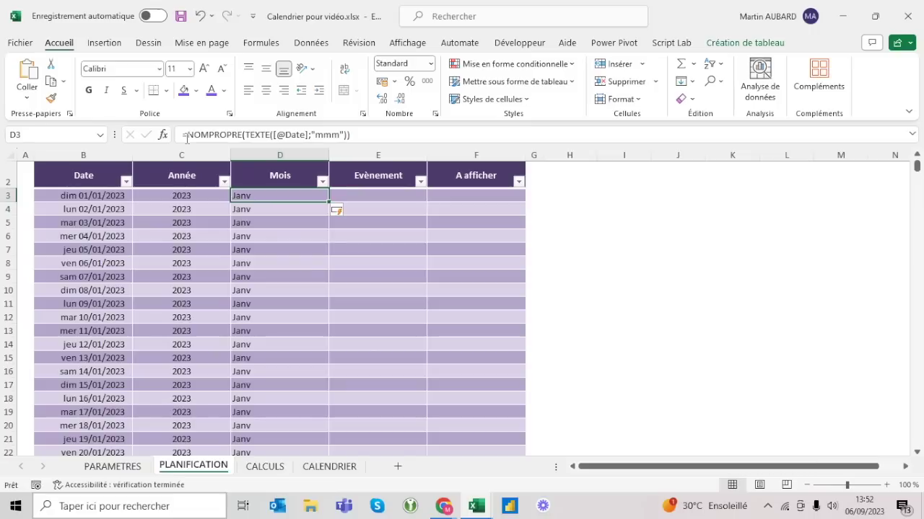
pyautogui.click(273, 166)
pyautogui.click(320, 90)
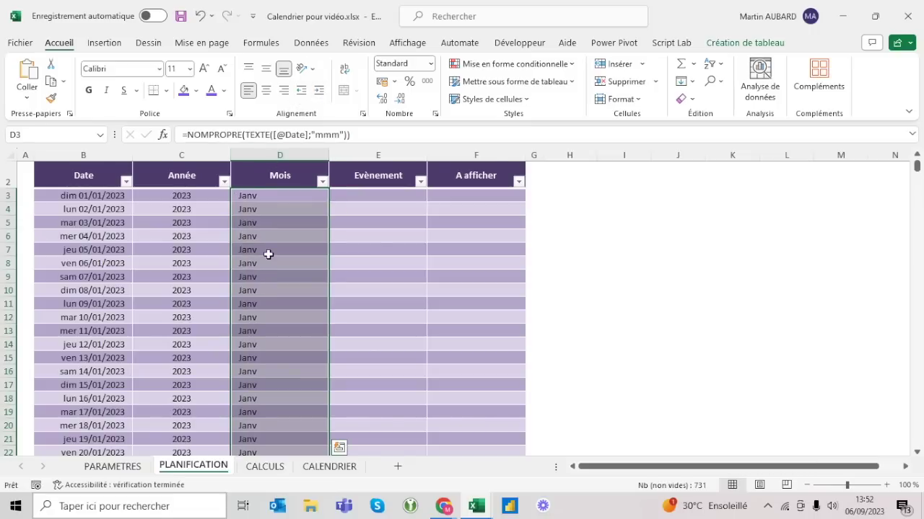
# - Set the Année and Mois columns to a width of 14
pyautogui.click(272, 172)
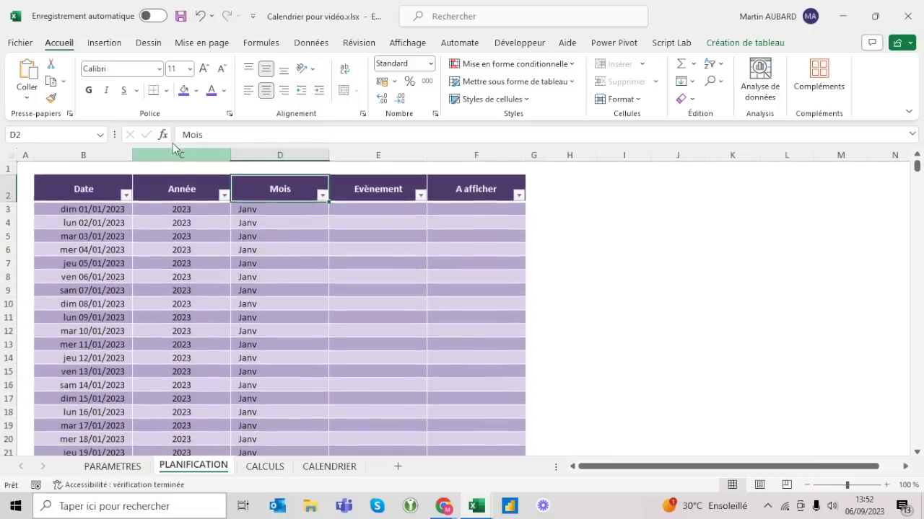
pyautogui.click(177, 149)
pyautogui.moveTo(202, 150); pyautogui.dragTo(281, 154)
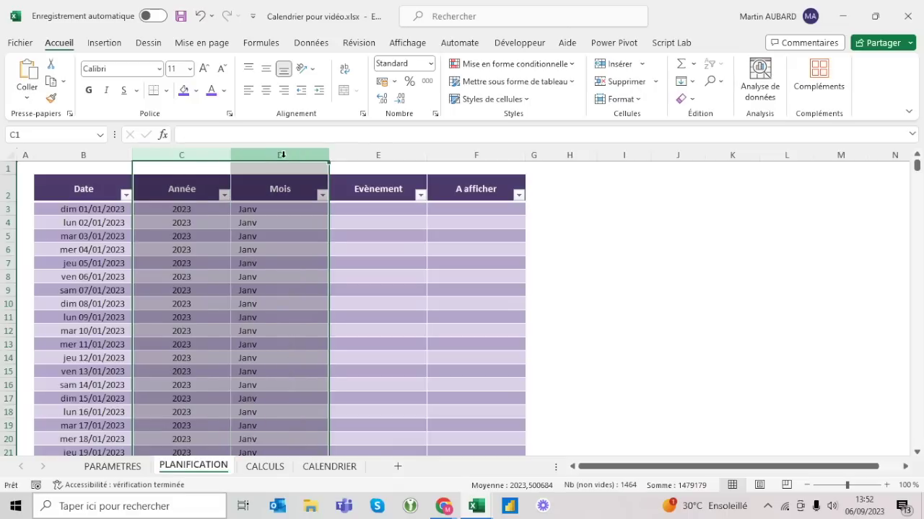
pyautogui.rightClick(281, 154)
pyautogui.click(346, 369)
pyautogui.write('14')
pyautogui.press('Return')
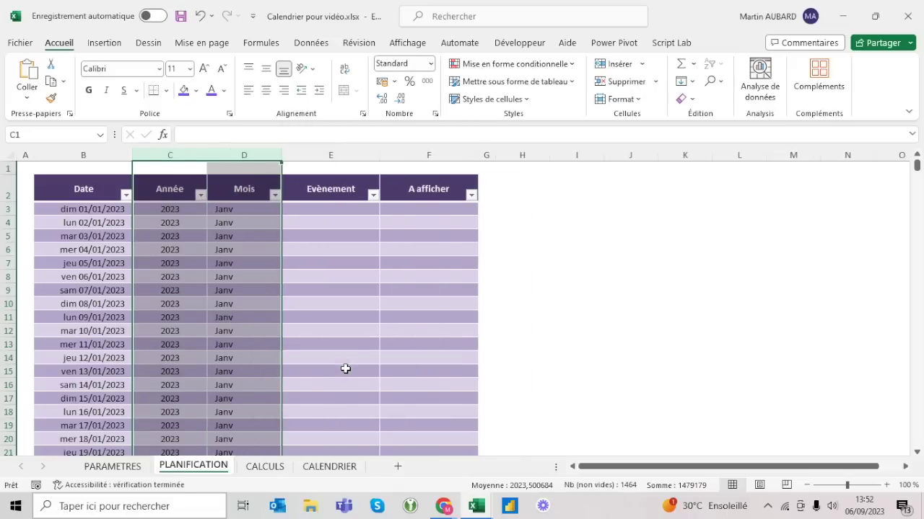
pyautogui.click(251, 194)
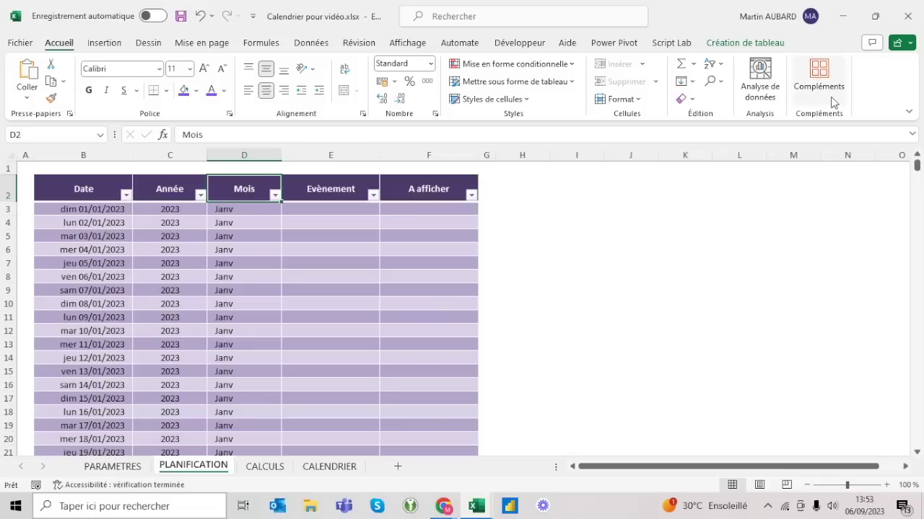
# - Turn off the filter buttons on the table headers
pyautogui.click(750, 43)
pyautogui.click(582, 64)
pyautogui.click(428, 209)
pyautogui.scroll(-7, 265, 253)
pyautogui.scroll(4, 265, 252)
pyautogui.scroll(3, 265, 252)
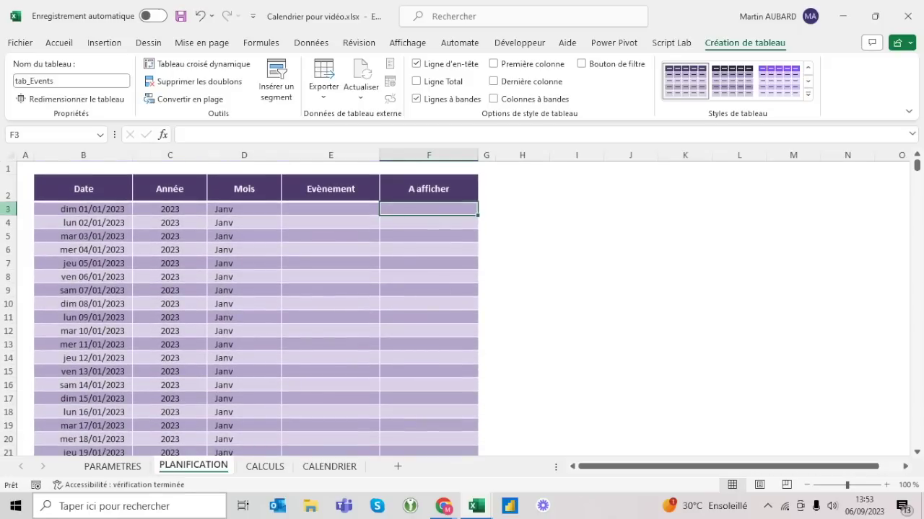
# - Freeze panes at row 3 so the header rows stay visible while scrolling the dates
pyautogui.click(9, 209)
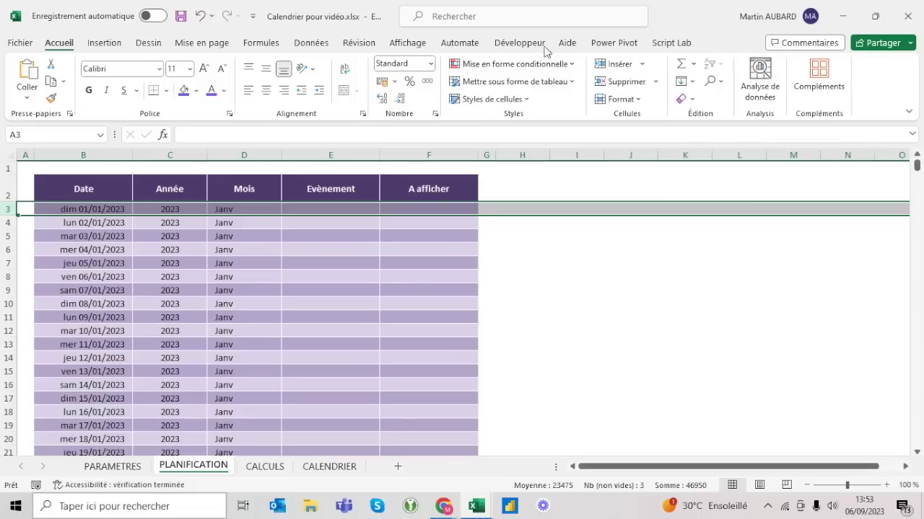
pyautogui.click(395, 46)
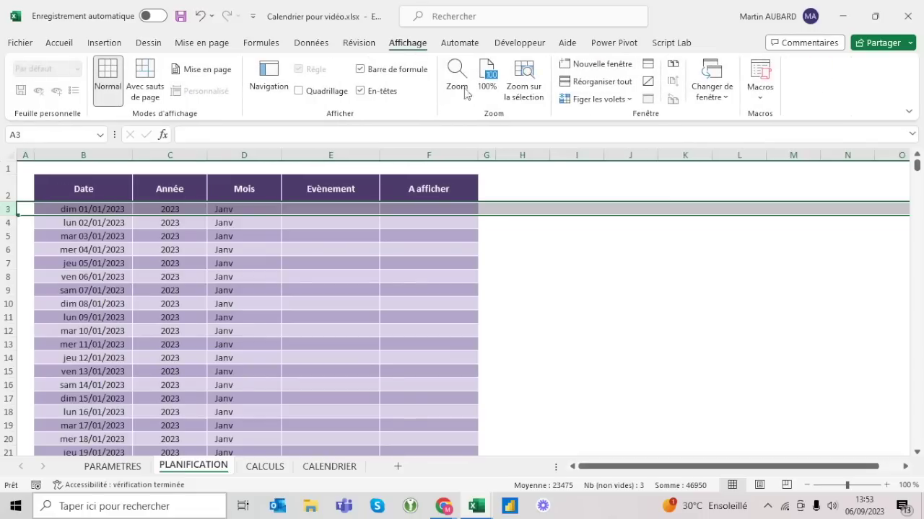
pyautogui.click(602, 99)
pyautogui.click(618, 128)
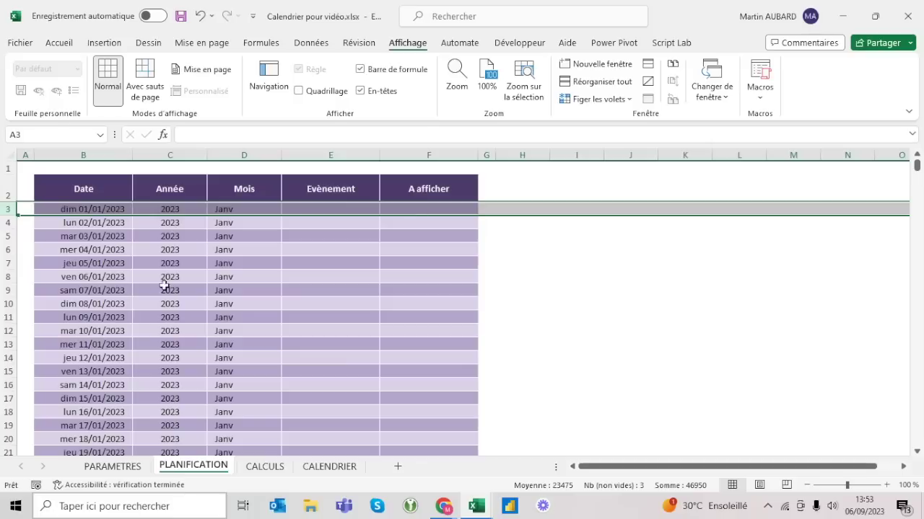
pyautogui.click(154, 287)
pyautogui.scroll(-10, 154, 287)
pyautogui.scroll(-20, 154, 287)
pyautogui.scroll(-20, 155, 287)
pyautogui.scroll(20, 154, 288)
pyautogui.scroll(20, 154, 288)
pyautogui.scroll(-20, 154, 288)
pyautogui.scroll(-20, 155, 288)
pyautogui.scroll(-6, 155, 288)
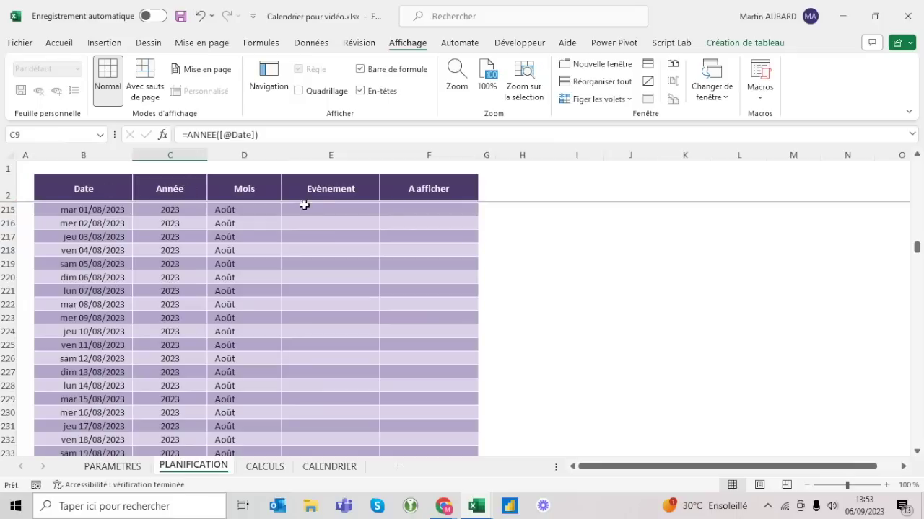
pyautogui.click(180, 194)
pyautogui.press('Down')
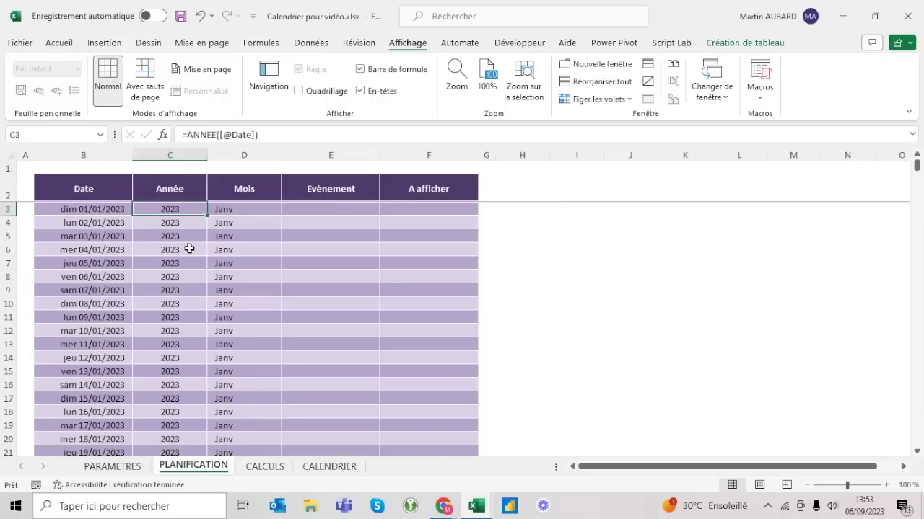
pyautogui.scroll(-5, 190, 248)
pyautogui.scroll(6, 189, 248)
pyautogui.scroll(-1, 190, 248)
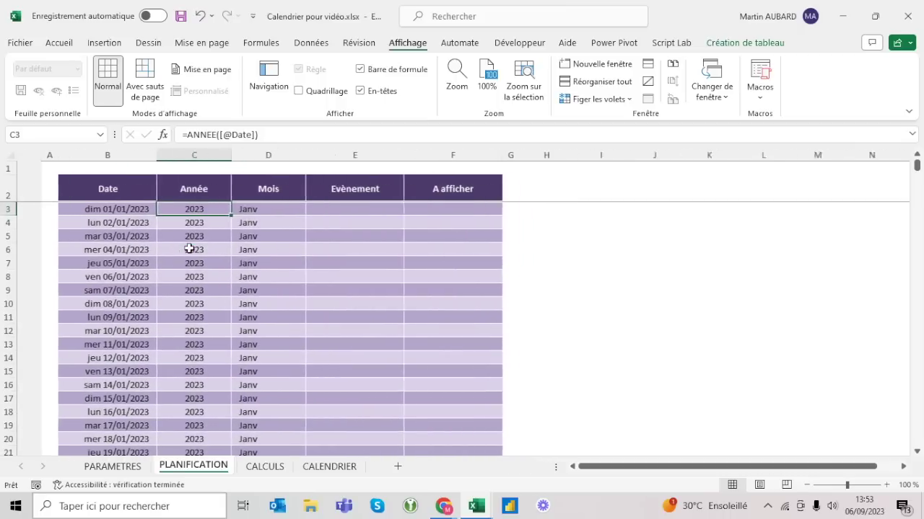
pyautogui.click(353, 185)
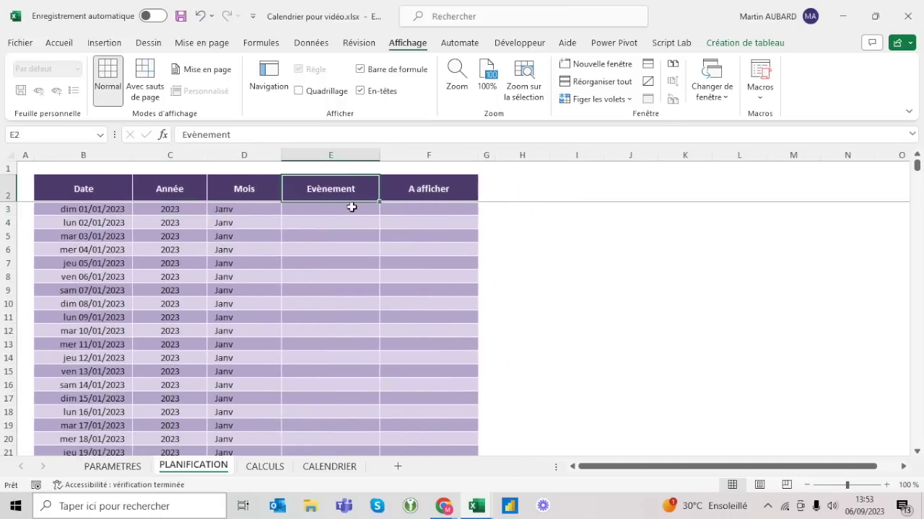
pyautogui.click(350, 210)
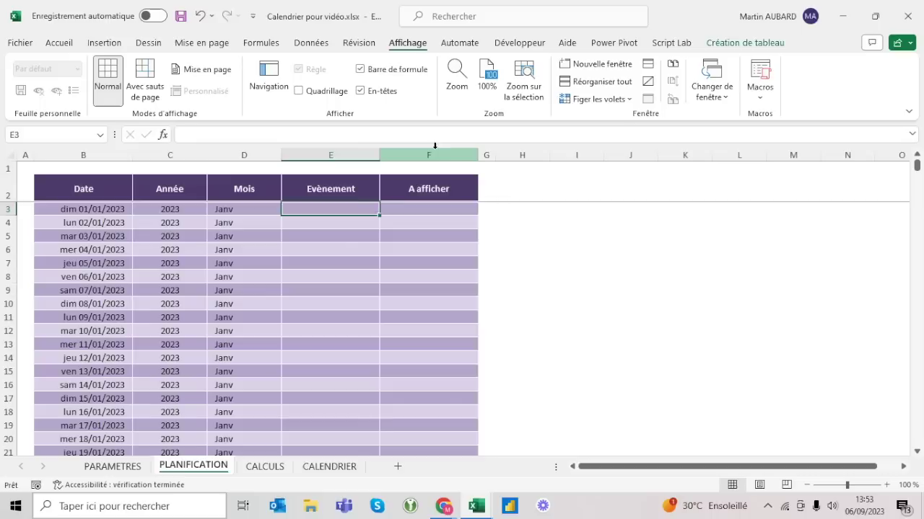
# - Insert a 'Jour férié' table column before A afficher, then select the Evènement data
pyautogui.click(435, 147)
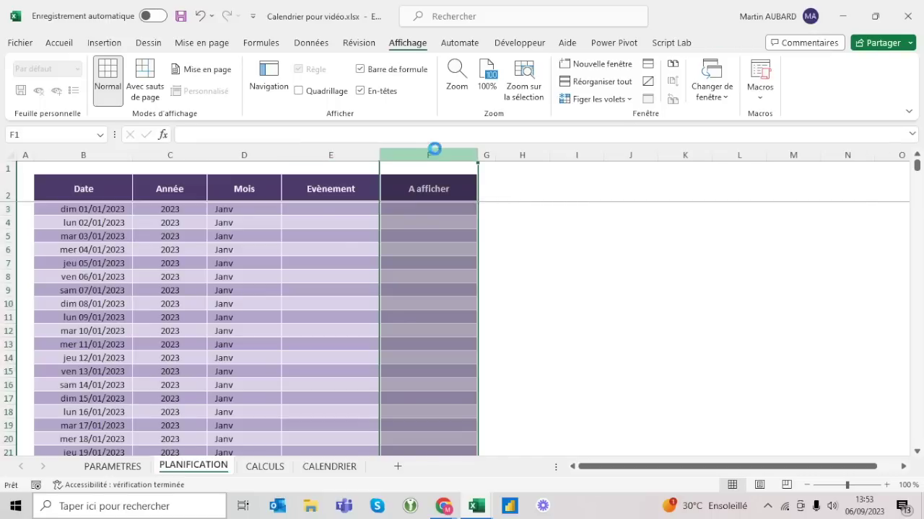
pyautogui.hotkey('ctrl', '+')
pyautogui.click(423, 193)
pyautogui.write('Jour férié')
pyautogui.press('Return')
pyautogui.press('Left')
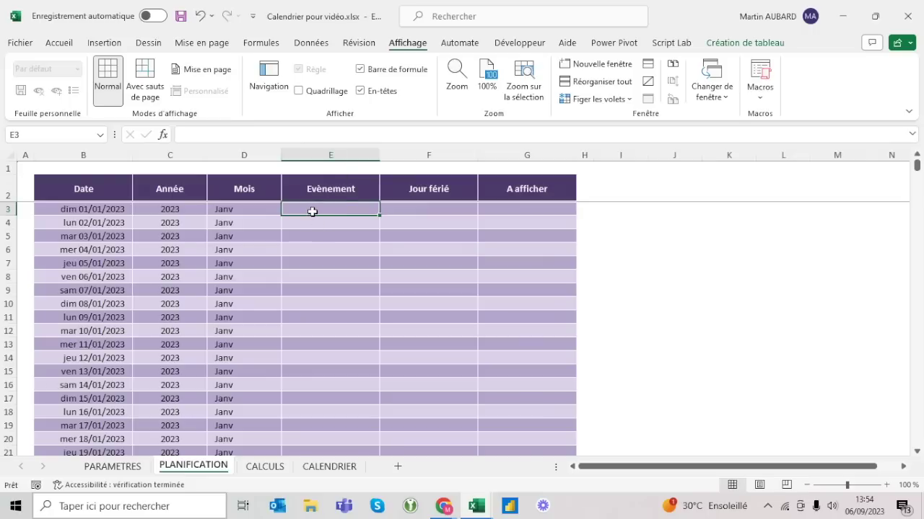
pyautogui.click(332, 175)
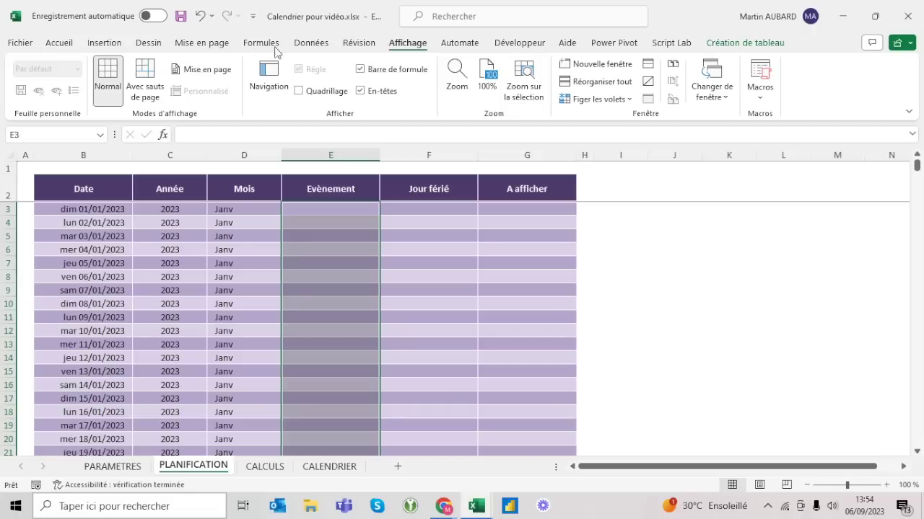
pyautogui.click(311, 43)
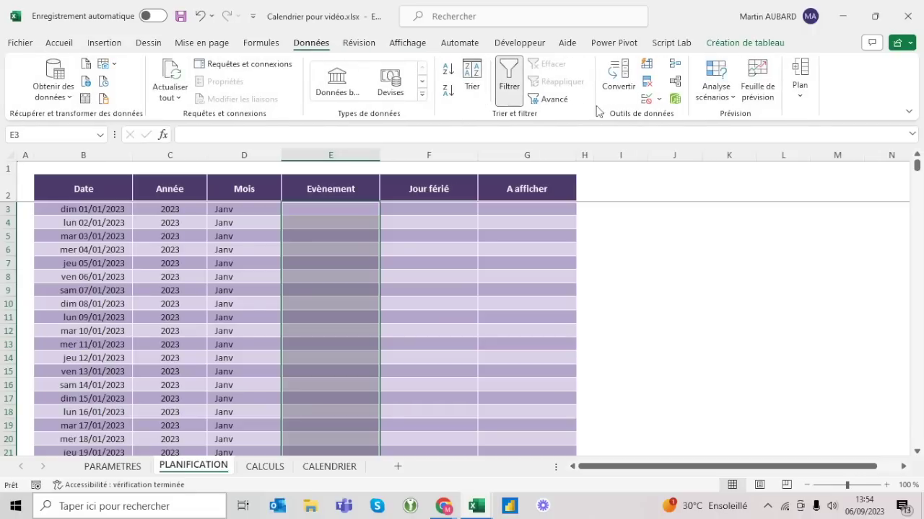
# - Give the Evènement column a List validation with source Formation;Autre
pyautogui.click(646, 101)
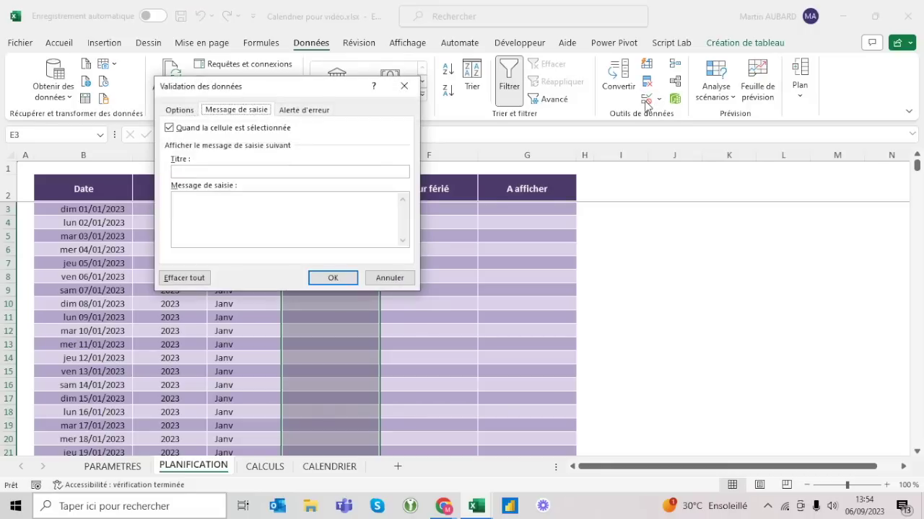
pyautogui.click(189, 112)
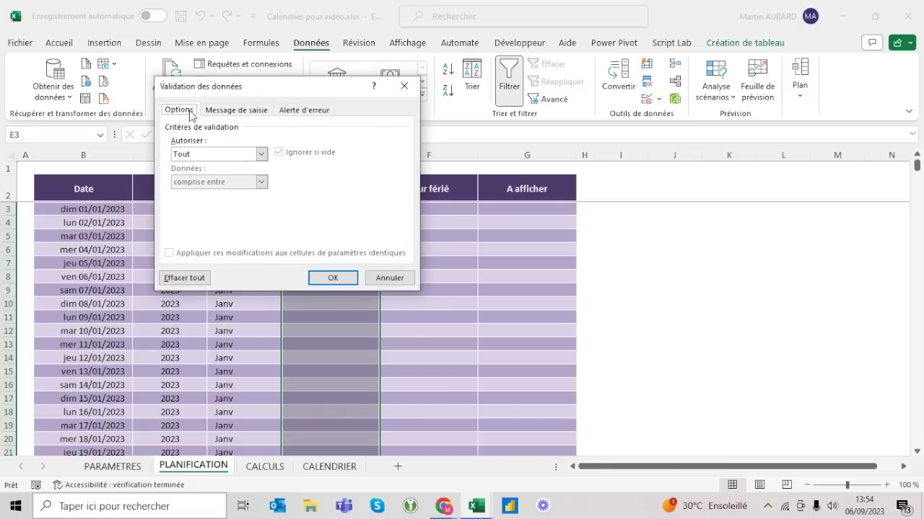
pyautogui.click(191, 155)
pyautogui.click(191, 199)
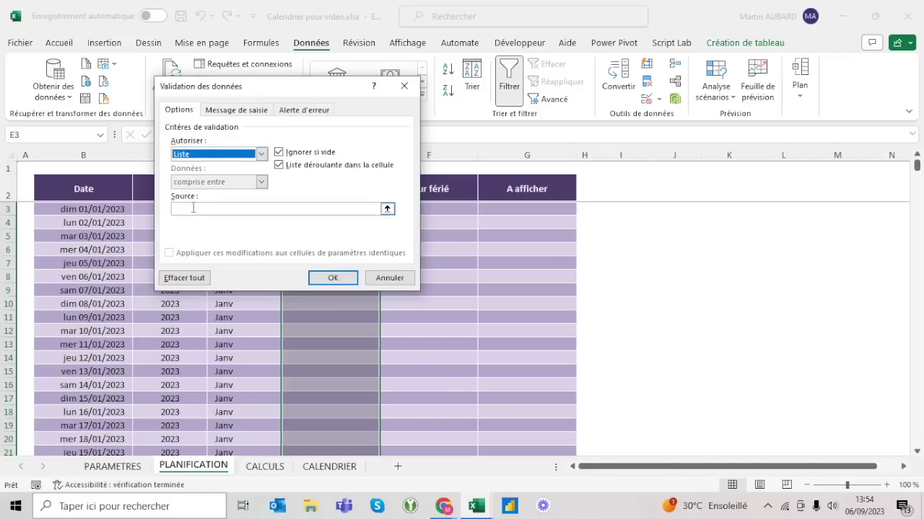
pyautogui.click(192, 207)
pyautogui.write('Formation;')
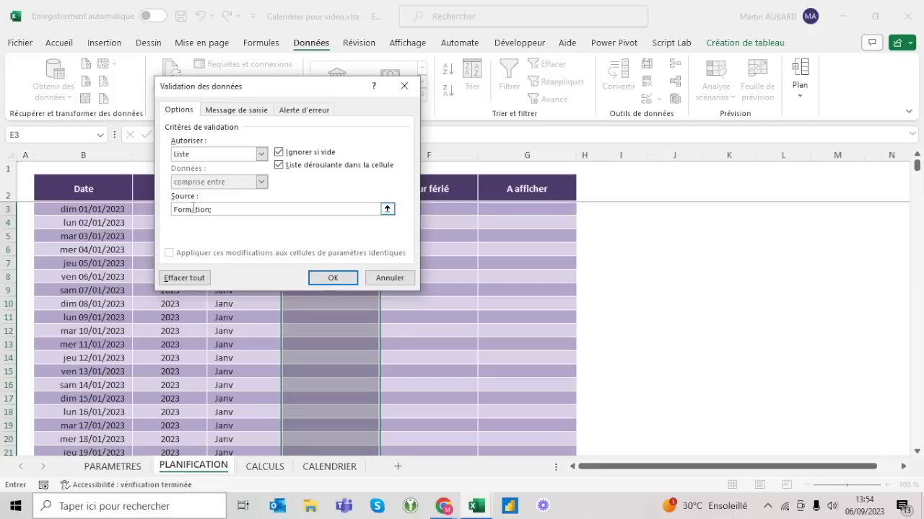
pyautogui.write('Autre')
pyautogui.press('Return')
# - Test the dropdown by picking Autre in E8, then clear the cell
pyautogui.click(330, 260)
pyautogui.click(373, 277)
pyautogui.click(385, 277)
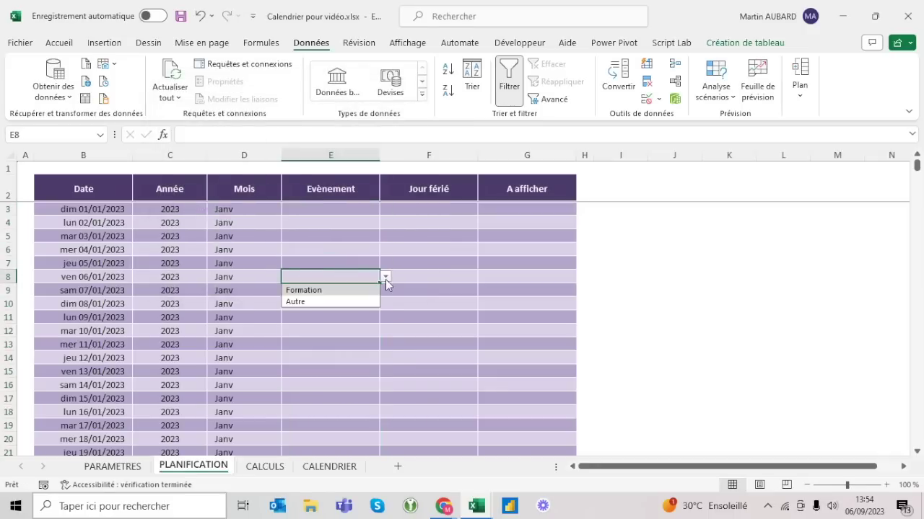
pyautogui.click(318, 300)
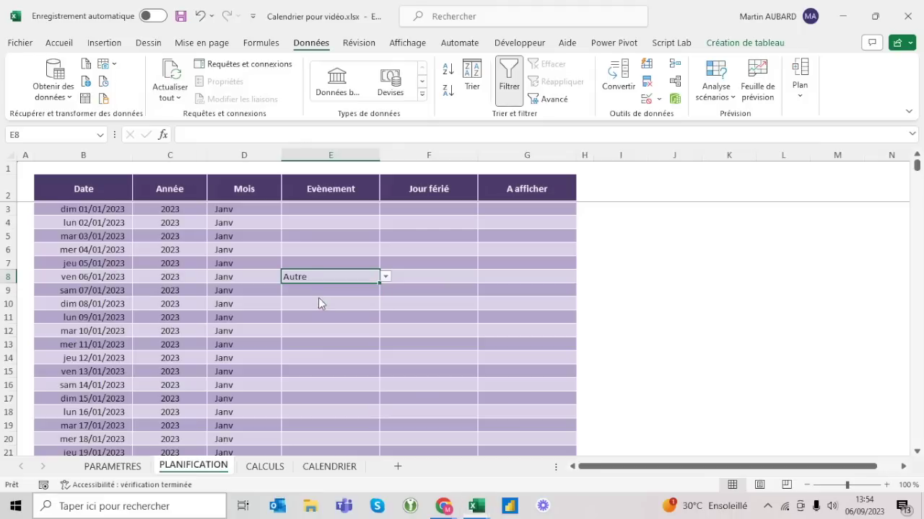
pyautogui.press('Delete')
pyautogui.press('Up')
pyautogui.press('Up')
pyautogui.press('Up')
pyautogui.press('Up')
pyautogui.press('Up')
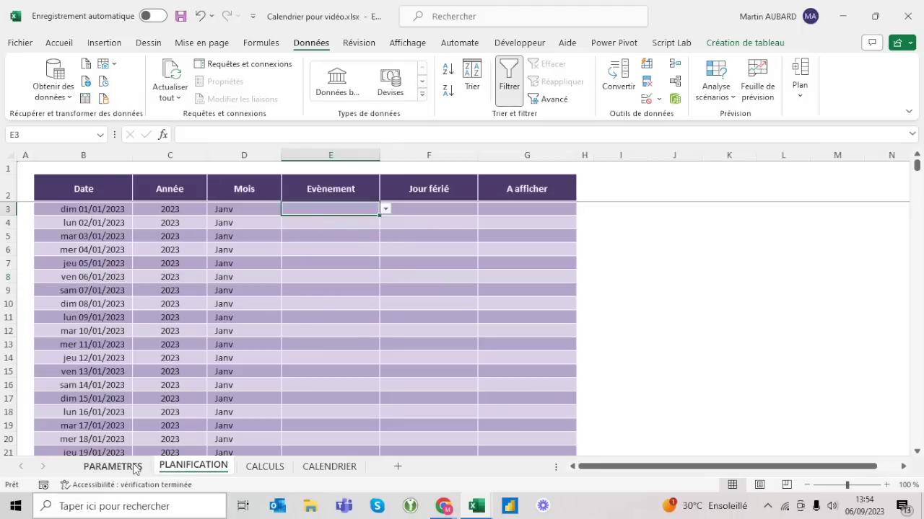
# - Clear the old Formation;Autre source from the Evènement column's validation
pyautogui.click(119, 467)
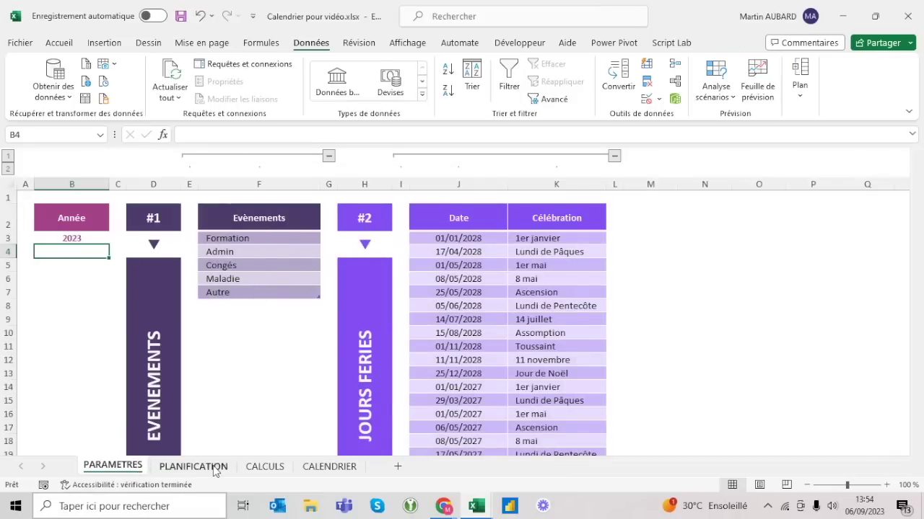
pyautogui.click(184, 466)
pyautogui.hotkey('ctrl', 'shift', 'Down')
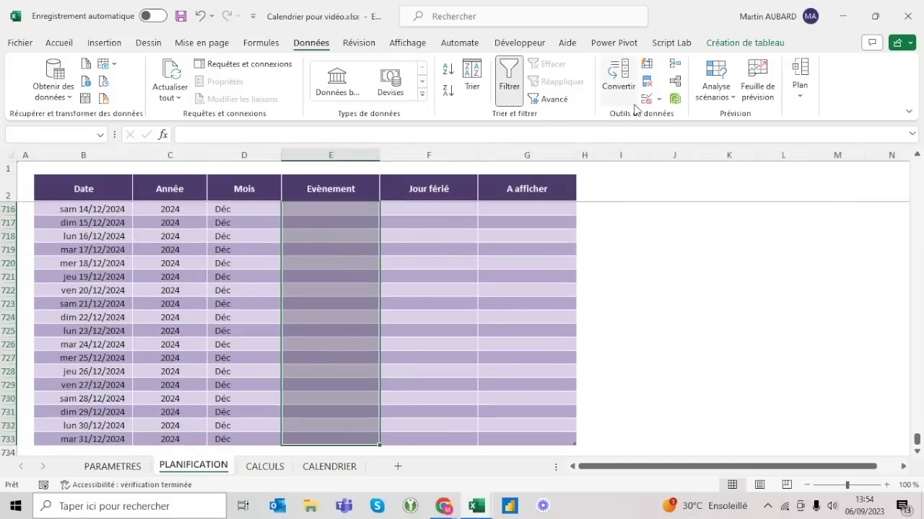
pyautogui.click(647, 98)
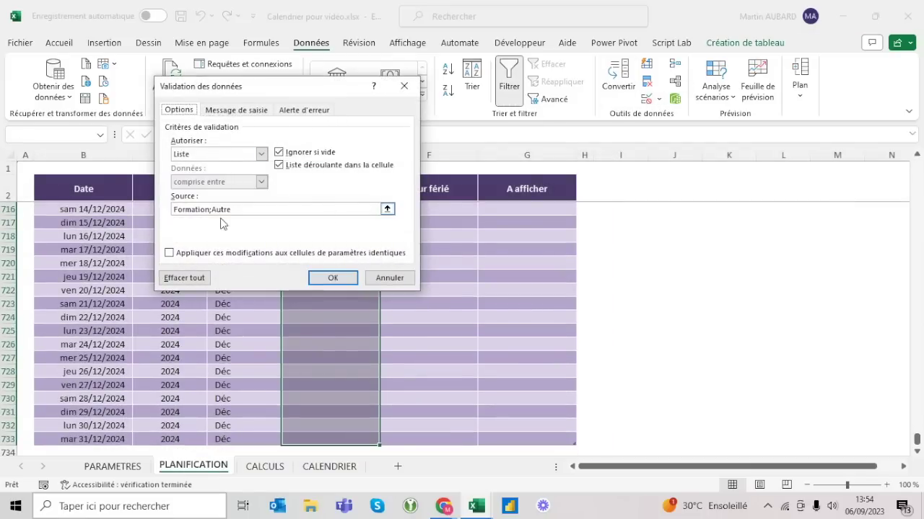
pyautogui.click(238, 209)
pyautogui.press('BackSpace')
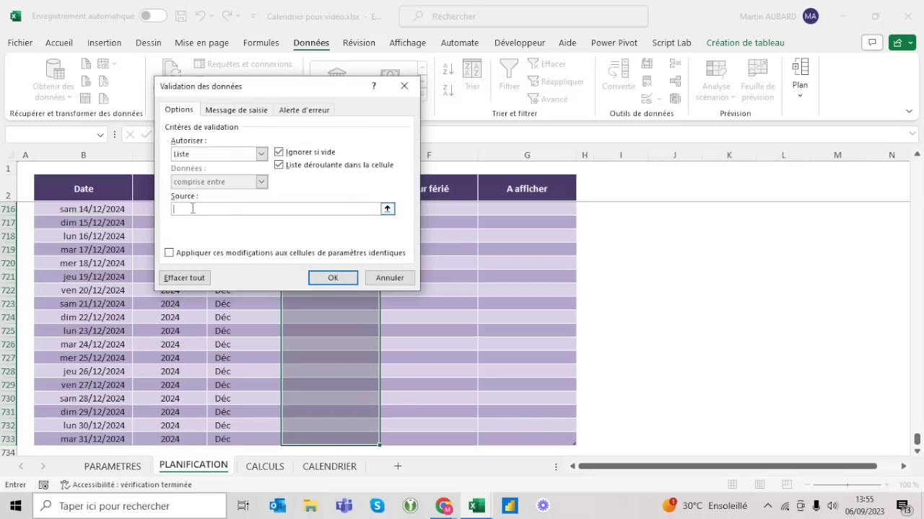
# - Use the Evènements range F2:F7 on PARAMETRES as the new list source
pyautogui.click(130, 466)
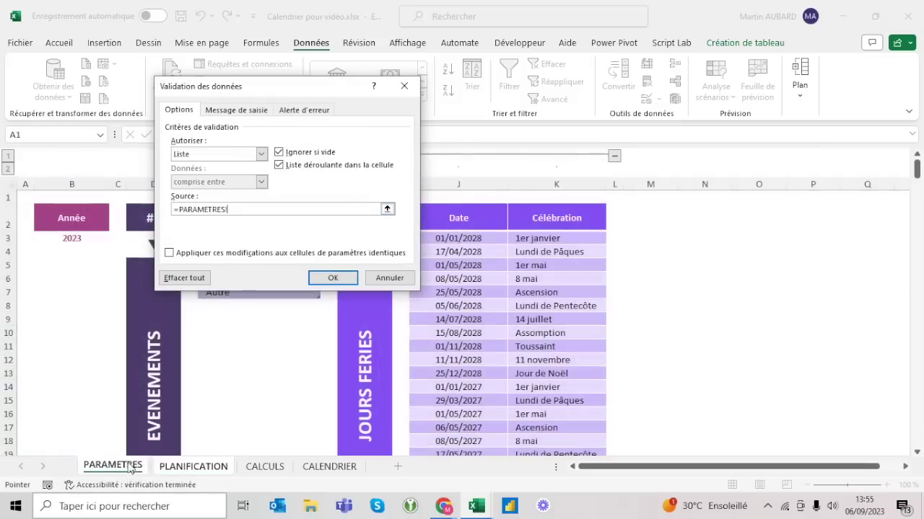
pyautogui.moveTo(303, 94); pyautogui.dragTo(544, 98)
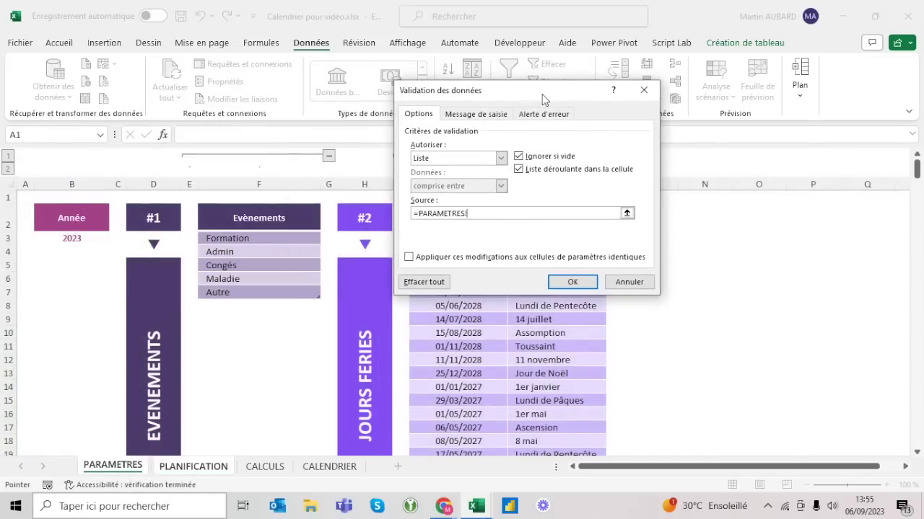
pyautogui.click(274, 204)
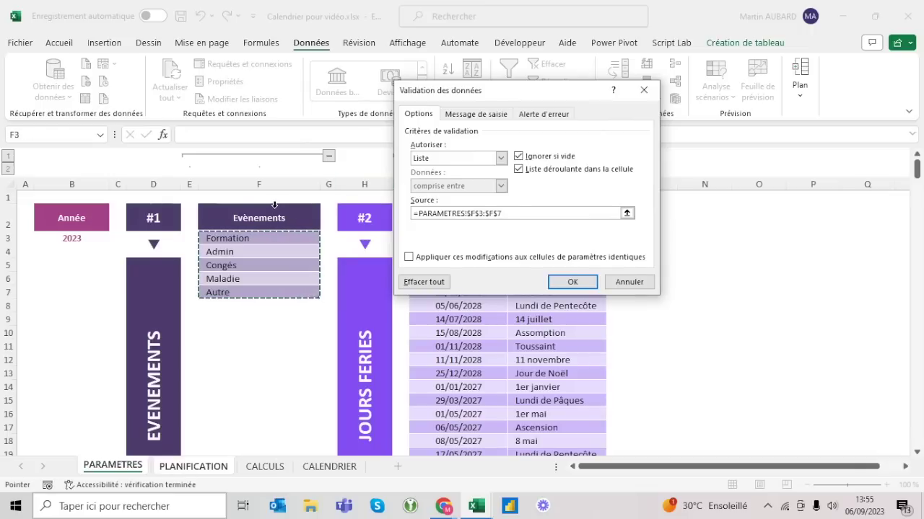
pyautogui.moveTo(245, 211); pyautogui.dragTo(224, 292)
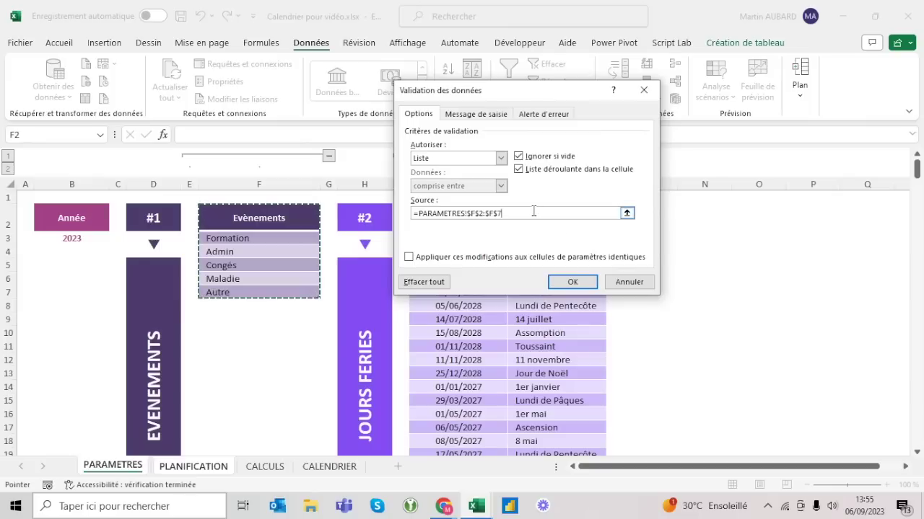
pyautogui.press('Return')
pyautogui.write('=')
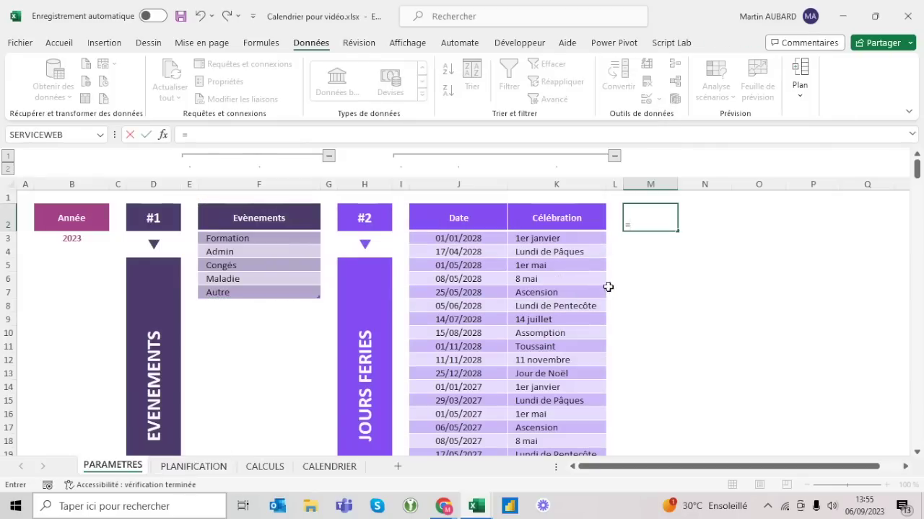
# - Build a scratch formula in M2 to copy the tab_Evenements[Evènements] reference
pyautogui.click(285, 204)
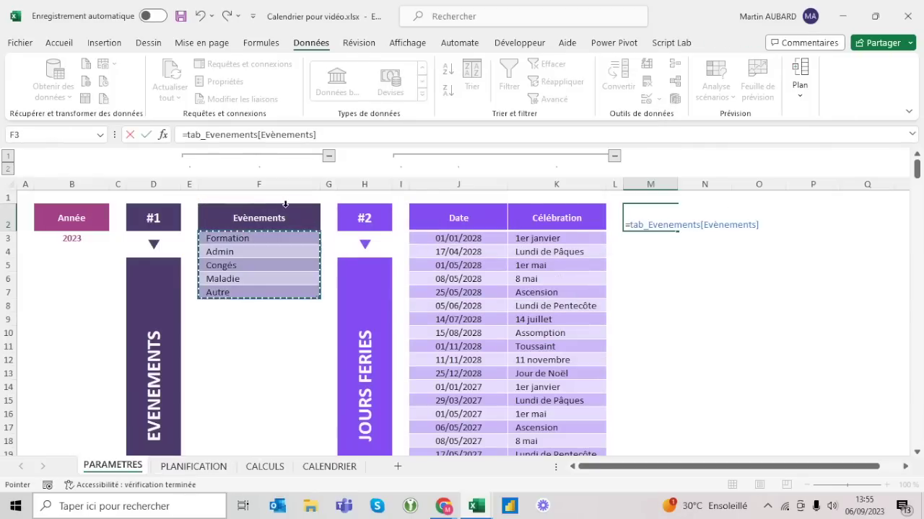
pyautogui.click(186, 134)
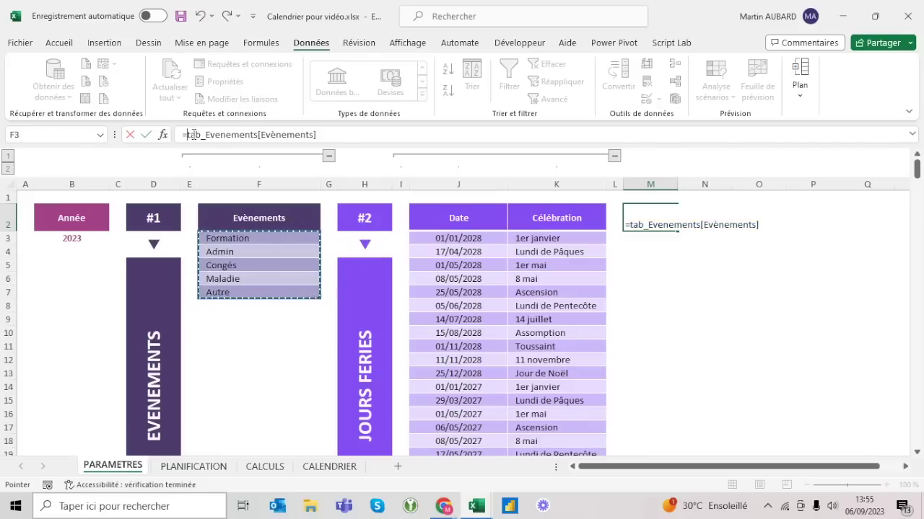
pyautogui.moveTo(186, 134); pyautogui.dragTo(353, 137)
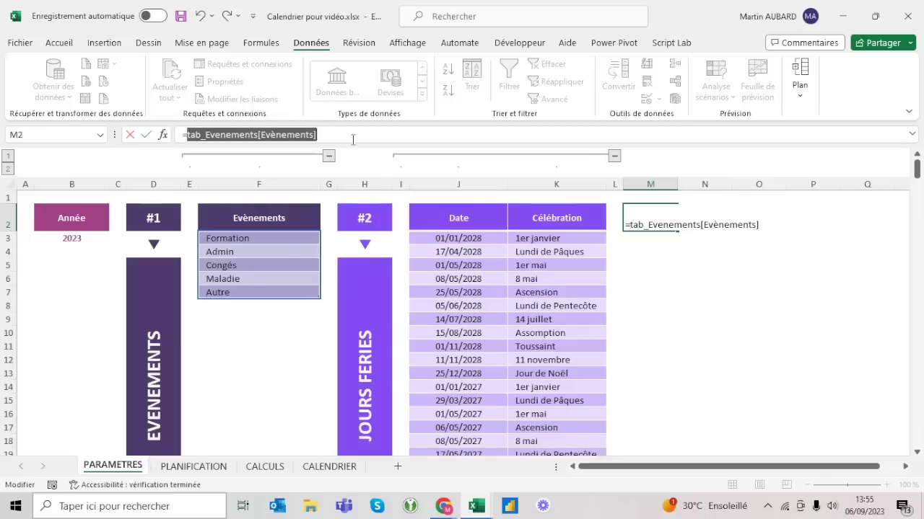
pyautogui.press('Escape')
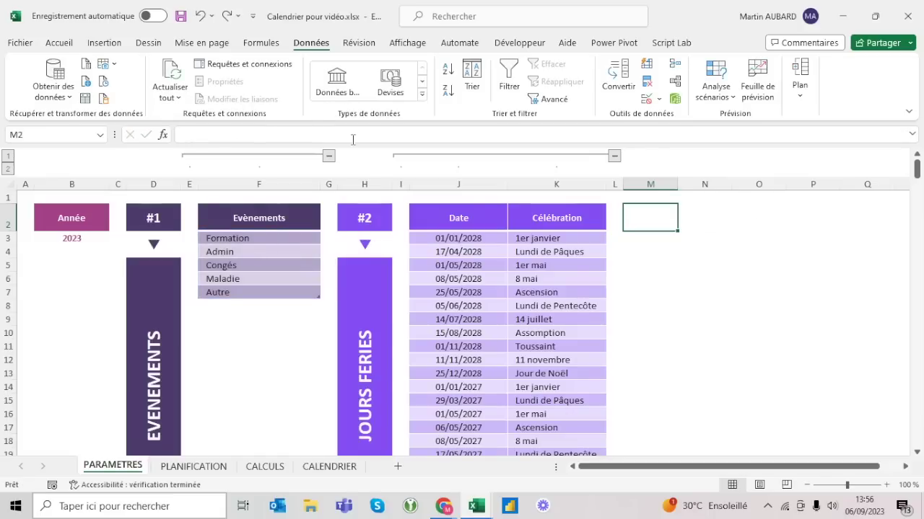
# - Set the validation source to =INDIRECT("tab_Evenements[Evènements]")
pyautogui.hotkey('alt', 'd', 'l')
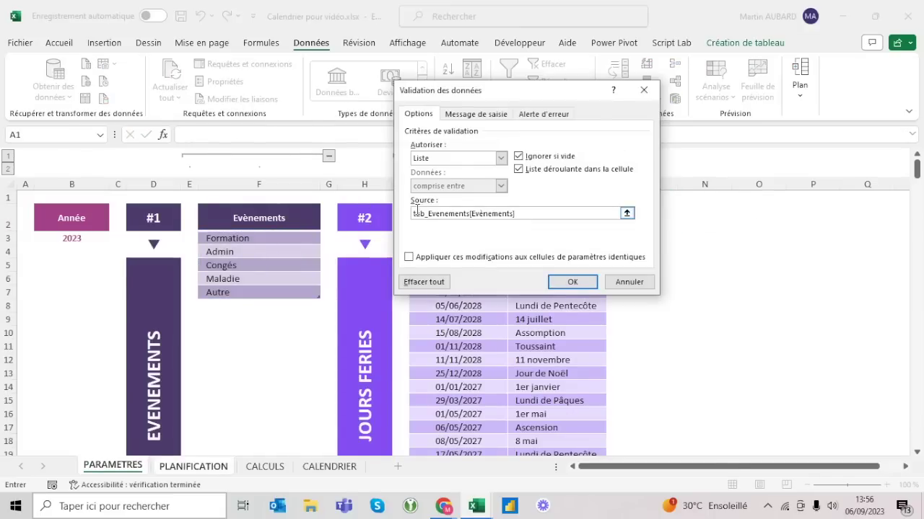
pyautogui.write('=')
pyautogui.click(574, 282)
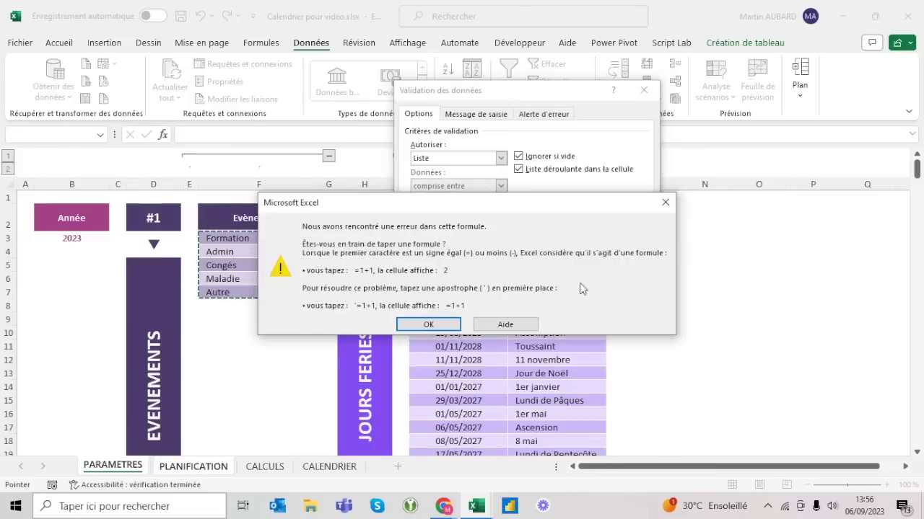
pyautogui.press('Return')
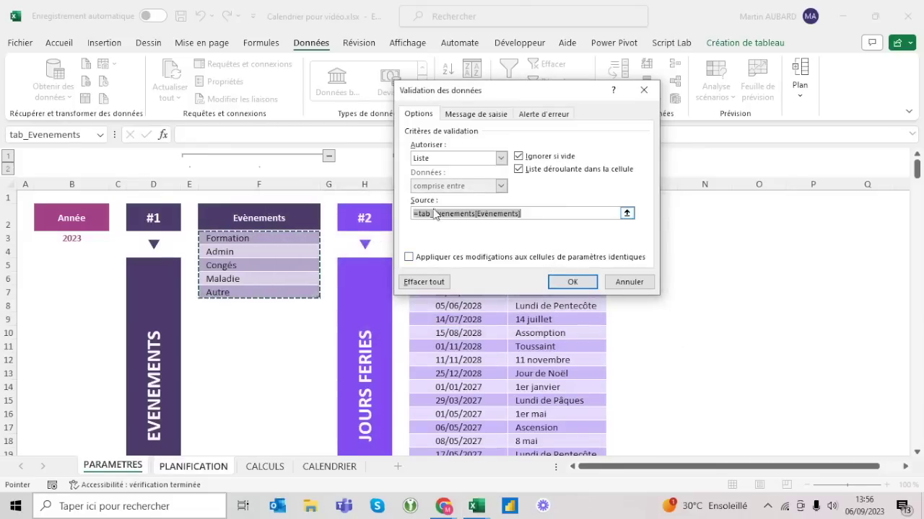
pyautogui.click(418, 213)
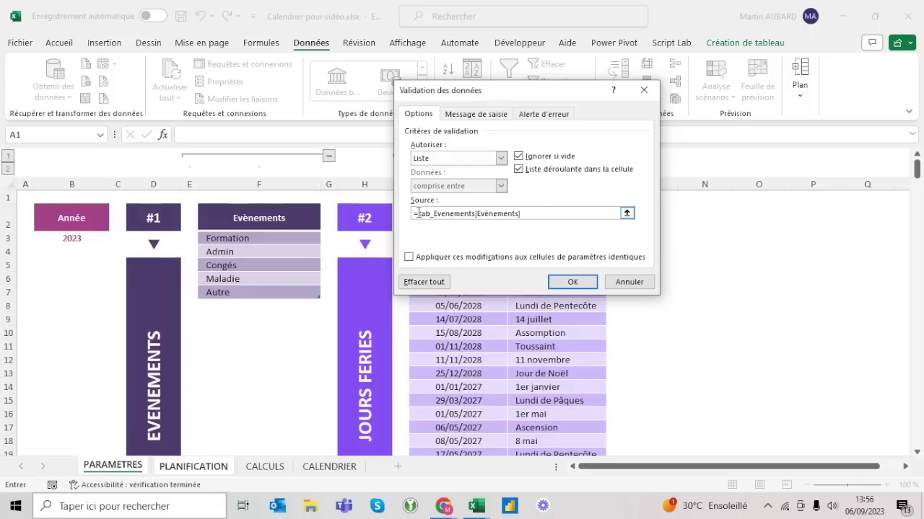
pyautogui.write('INDIRECT("')
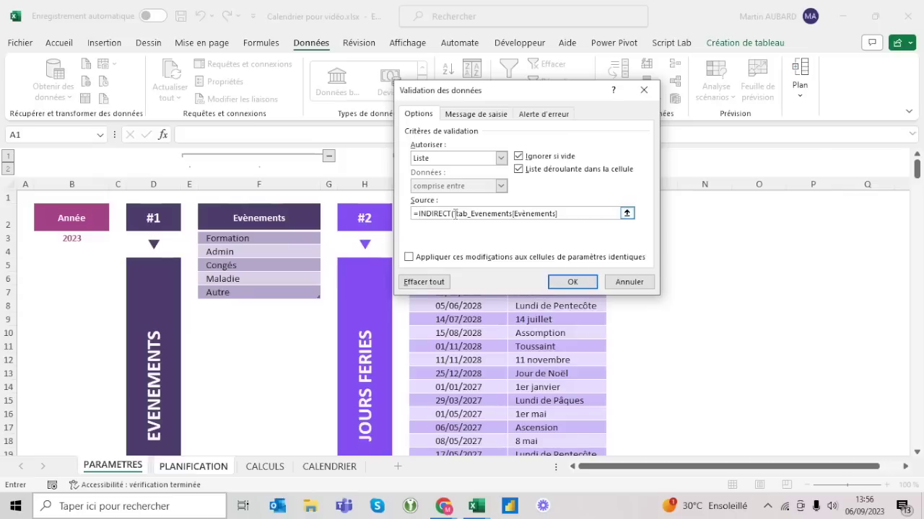
pyautogui.click(598, 213)
pyautogui.click(572, 282)
# - Add a test XXX entry to the Evènements list and check it appears in E716's dropdown
pyautogui.click(354, 210)
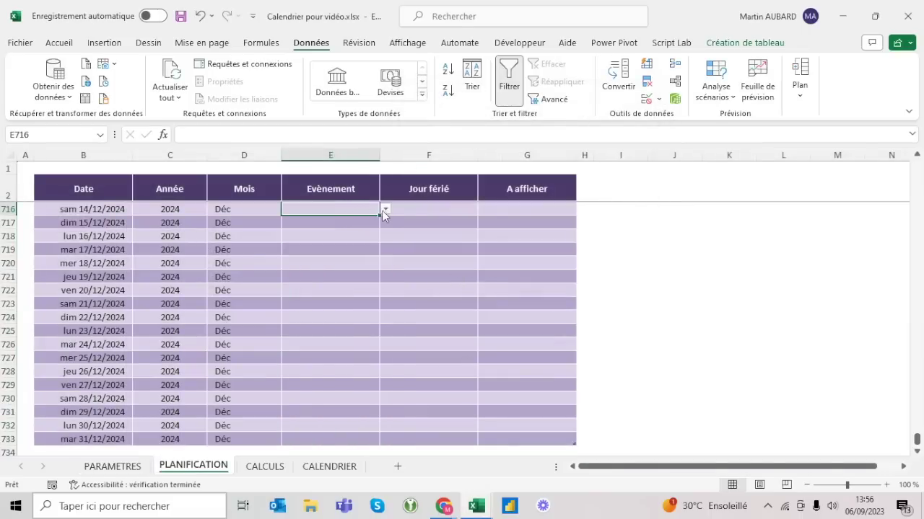
pyautogui.click(385, 210)
pyautogui.click(384, 210)
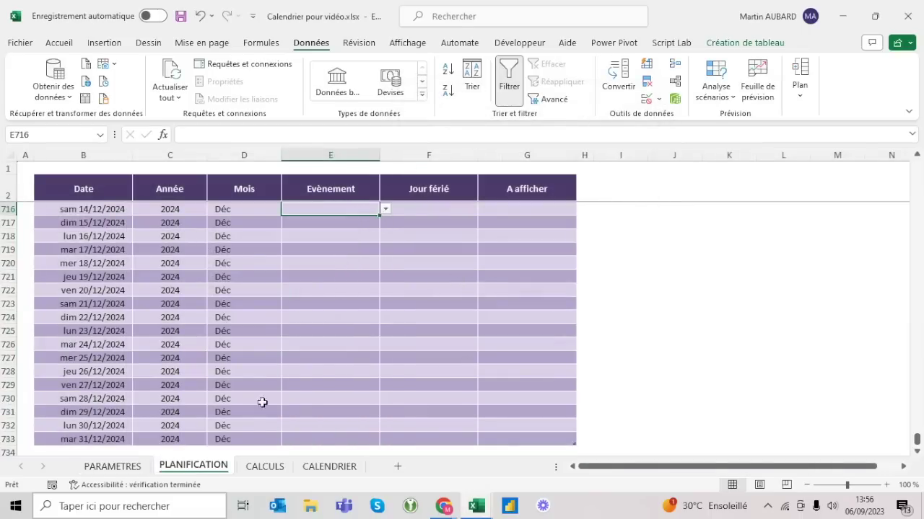
pyautogui.click(141, 468)
pyautogui.write('XXX')
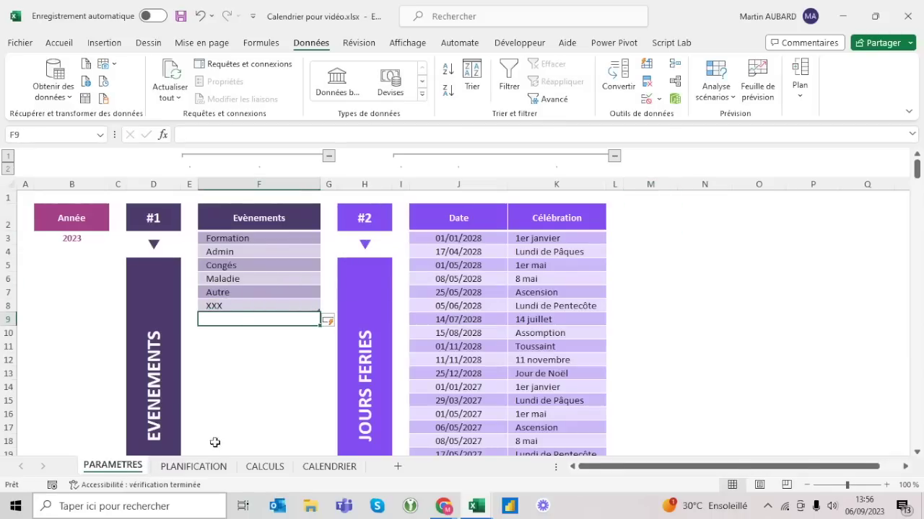
pyautogui.click(210, 465)
pyautogui.click(388, 211)
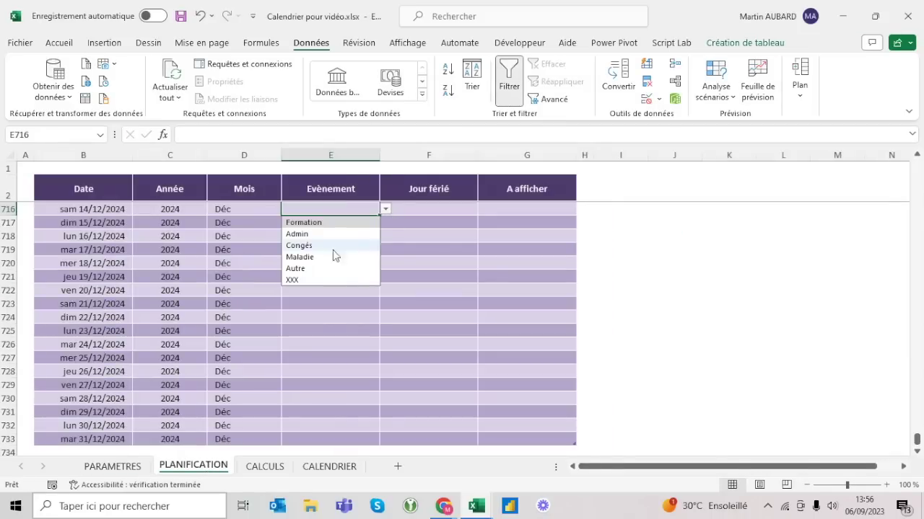
pyautogui.press('Escape')
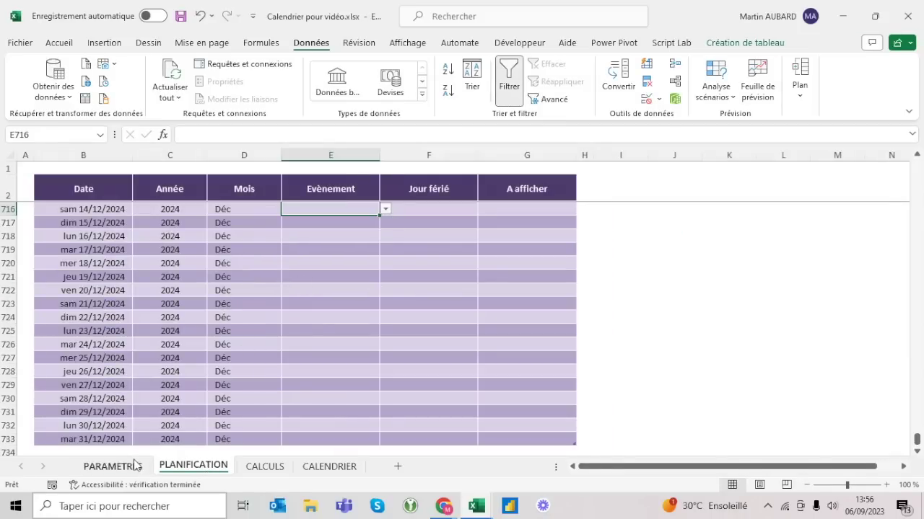
# - Insert a column before the Evènements list, confirm the dropdown still works, then undo
pyautogui.click(112, 466)
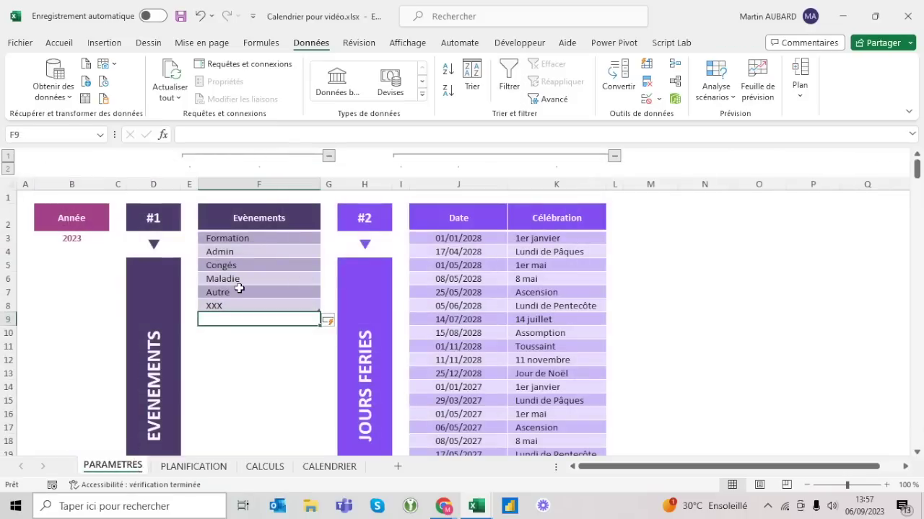
pyautogui.click(274, 184)
pyautogui.hotkey('ctrl', '+')
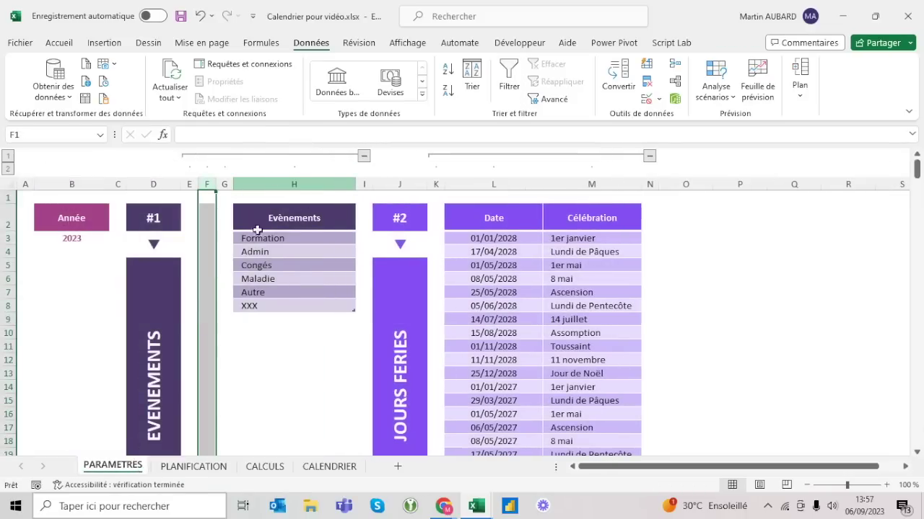
pyautogui.click(193, 466)
pyautogui.click(385, 209)
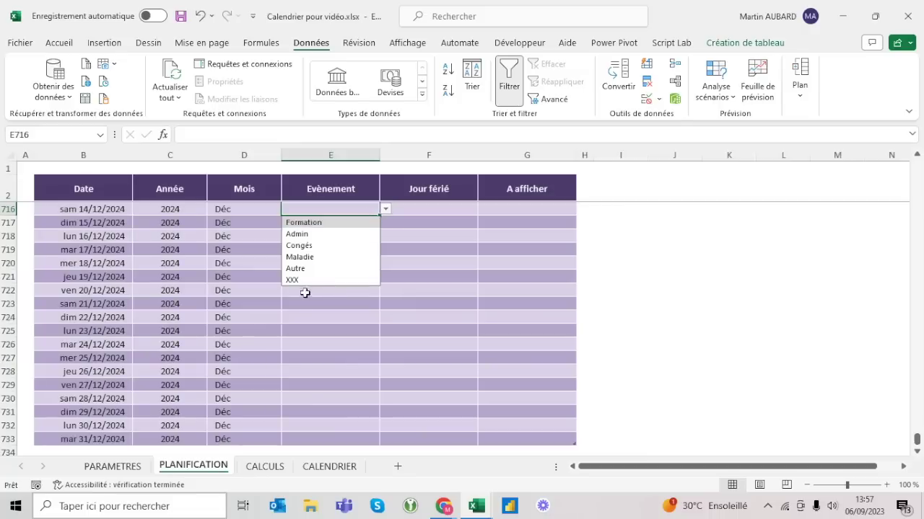
pyautogui.press('Escape')
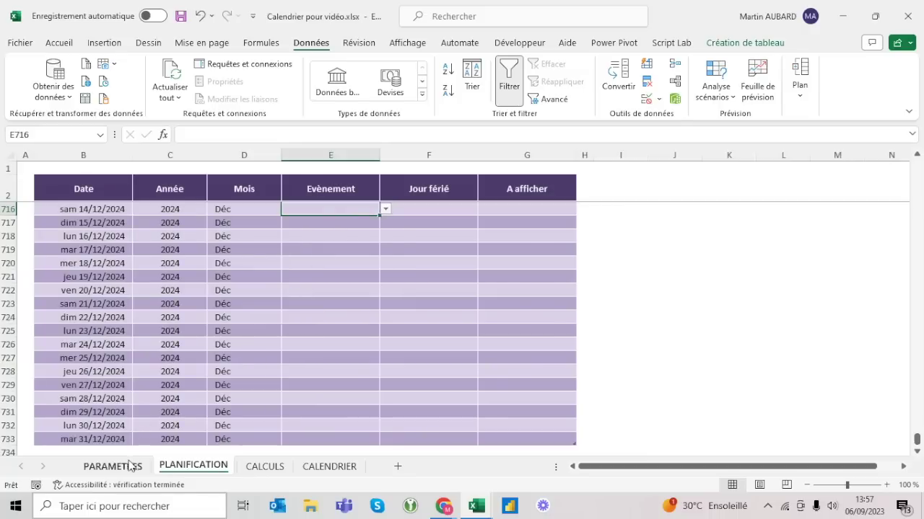
pyautogui.click(114, 466)
pyautogui.click(200, 16)
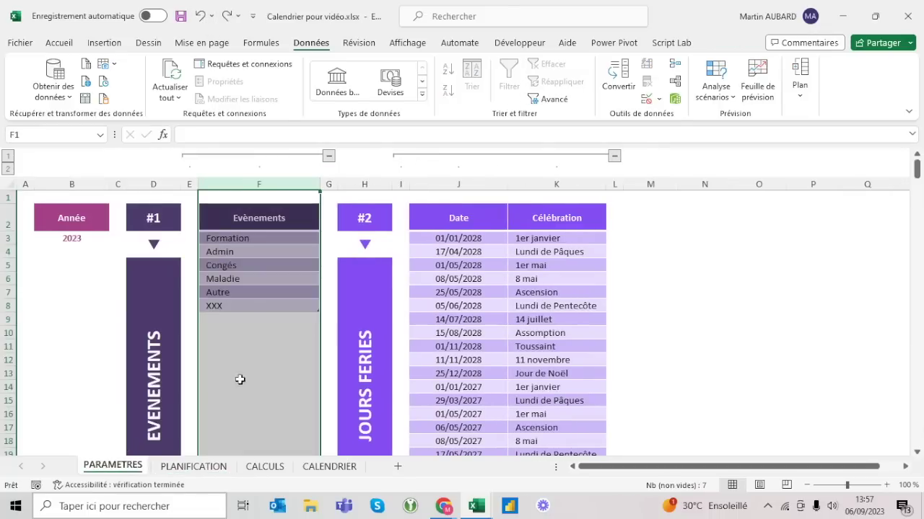
pyautogui.click(194, 466)
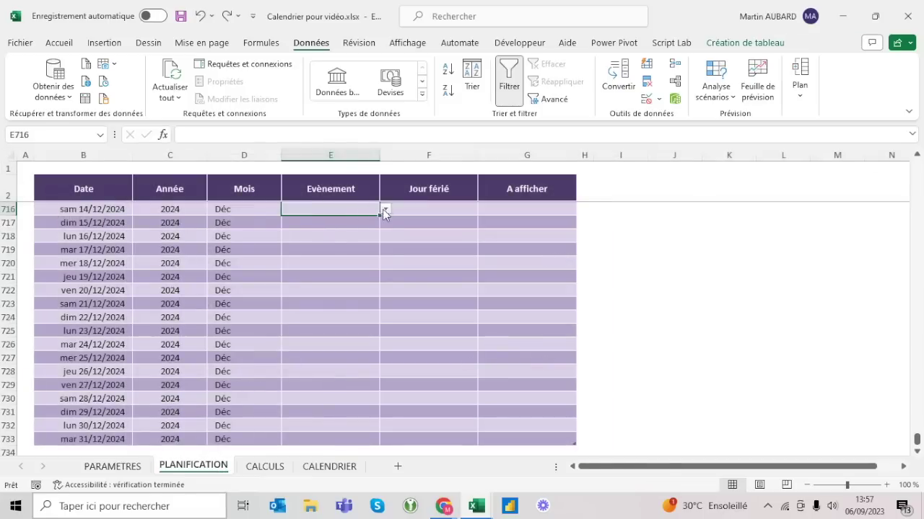
# - Remove the XXX test entry and resize the Evènements table to end at Autre
pyautogui.hotkey('ctrl', 'pageup')
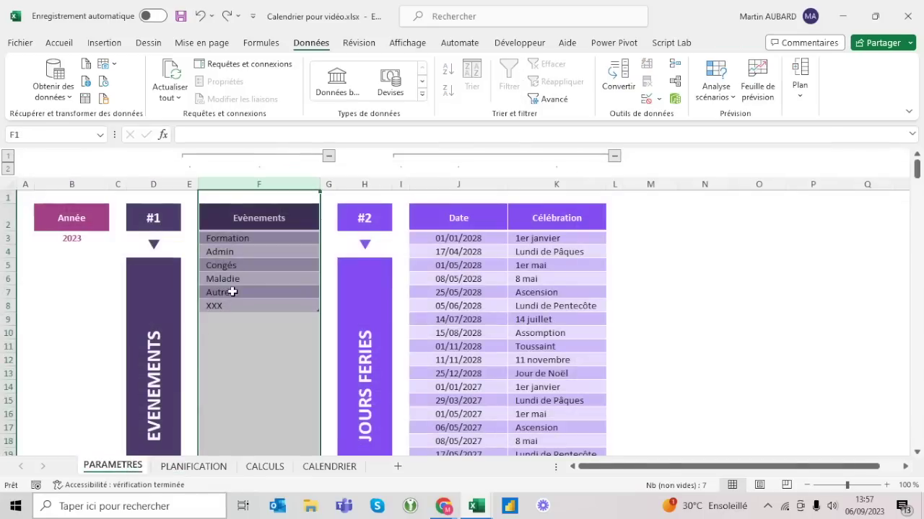
pyautogui.click(231, 304)
pyautogui.press('Down')
pyautogui.hotkey('ctrl', 'z')
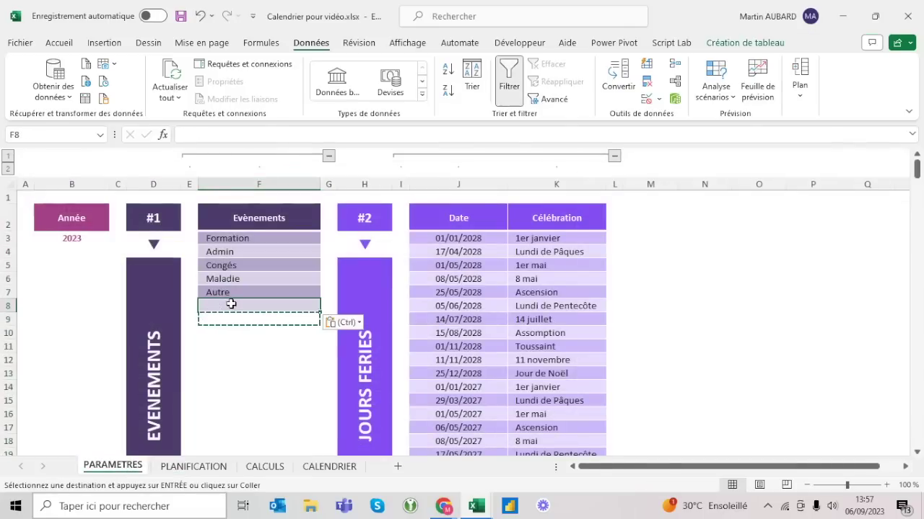
pyautogui.press('Down')
pyautogui.press('Down')
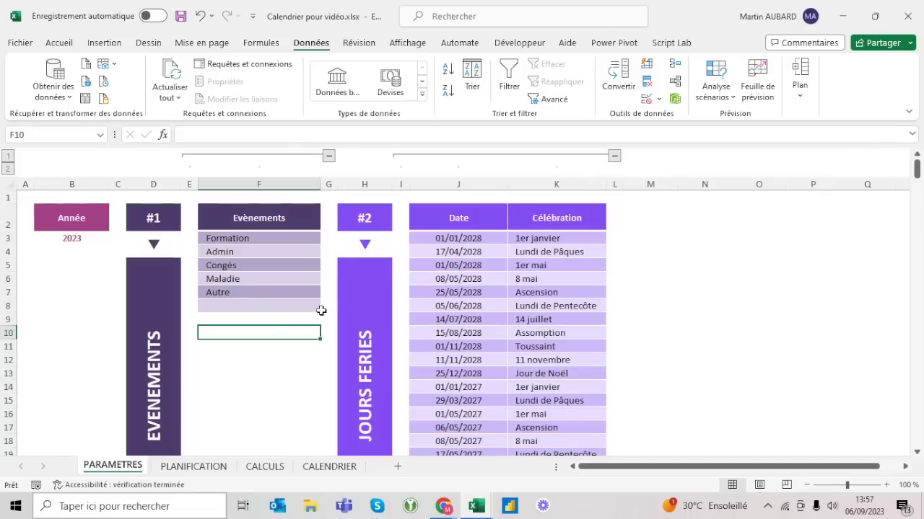
pyautogui.moveTo(315, 310); pyautogui.dragTo(319, 298)
pyautogui.click(260, 278)
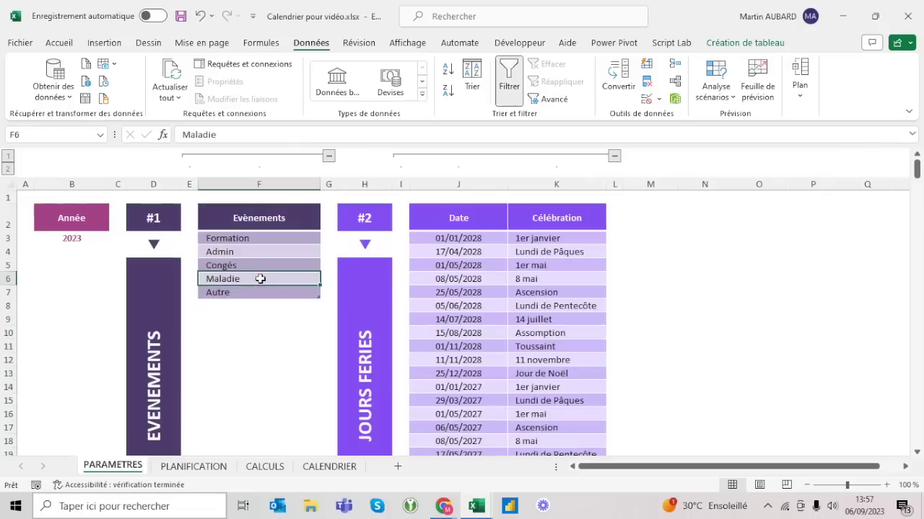
# - Select all the Evènement column data on PLANIFICATION
pyautogui.click(163, 470)
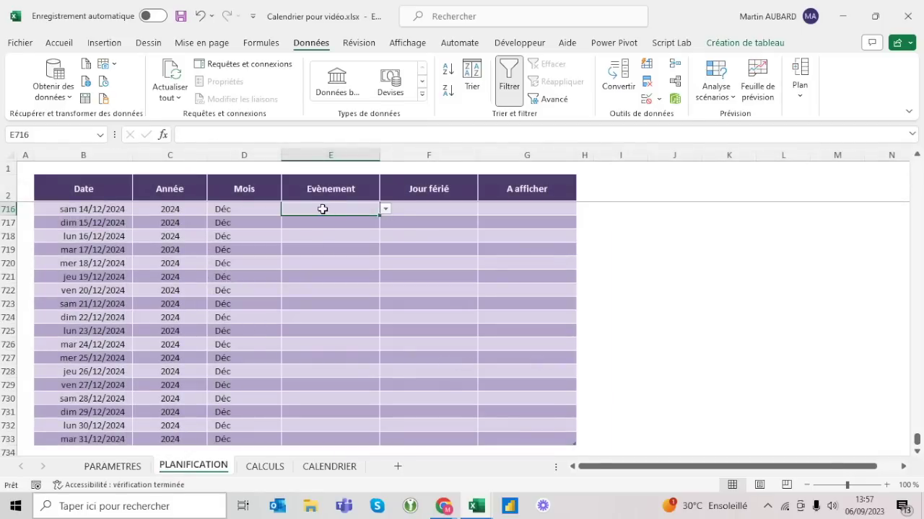
pyautogui.hotkey('ctrl', 'Up')
pyautogui.hotkey('ctrl', 'shift', 'Down')
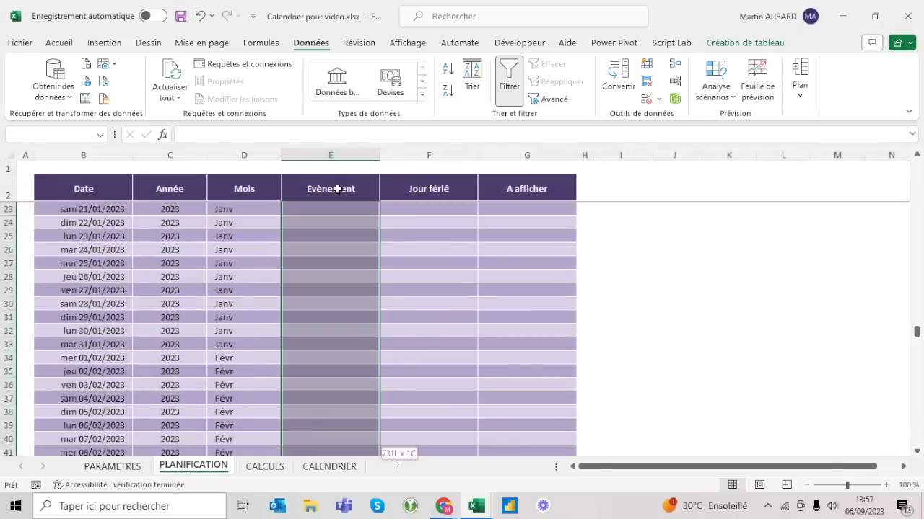
# - Add an input message titled 'Evènement' asking users to select an event type or edit PARAMETRES
pyautogui.click(647, 98)
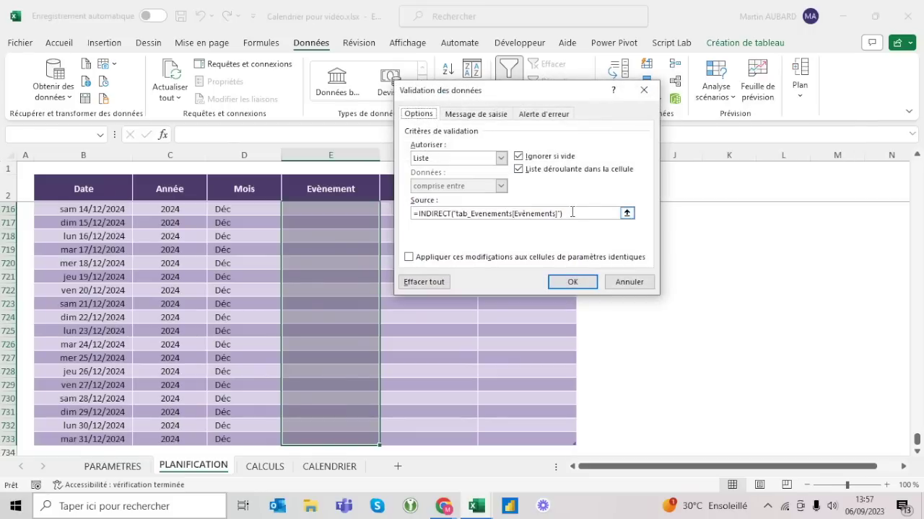
pyautogui.click(571, 284)
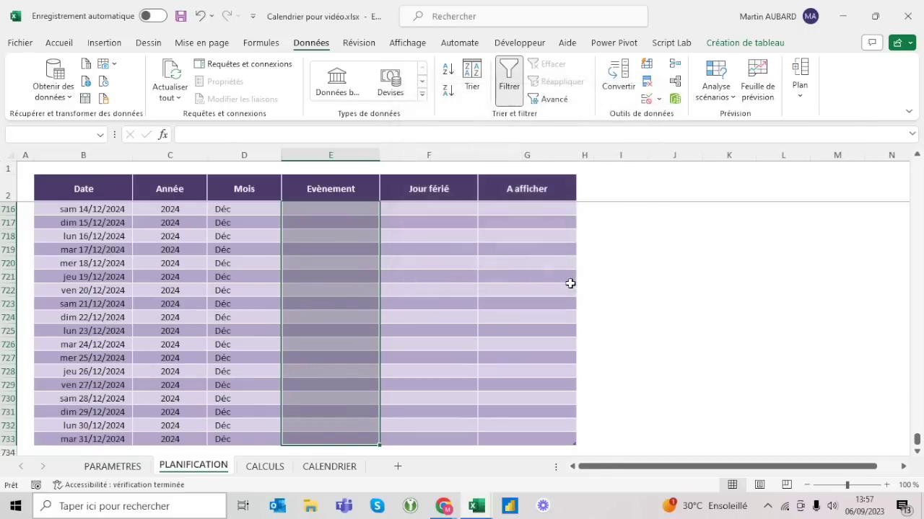
pyautogui.click(658, 98)
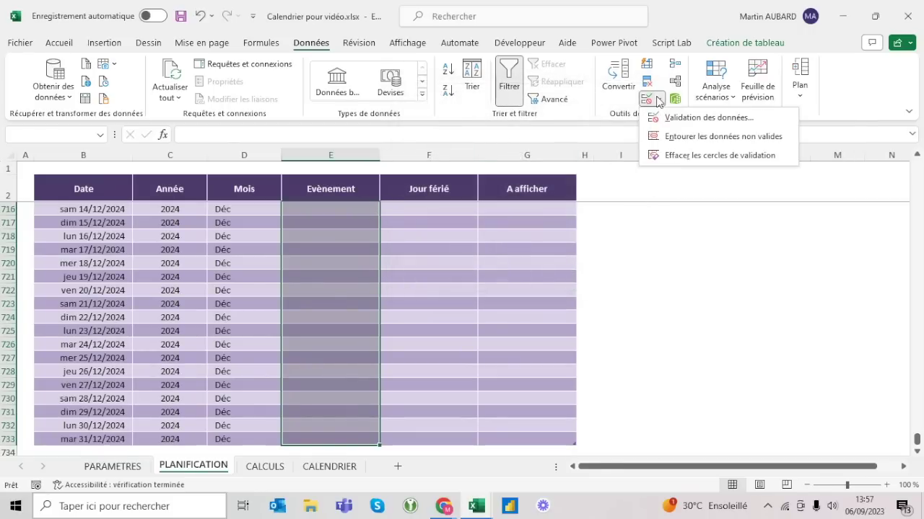
pyautogui.click(682, 118)
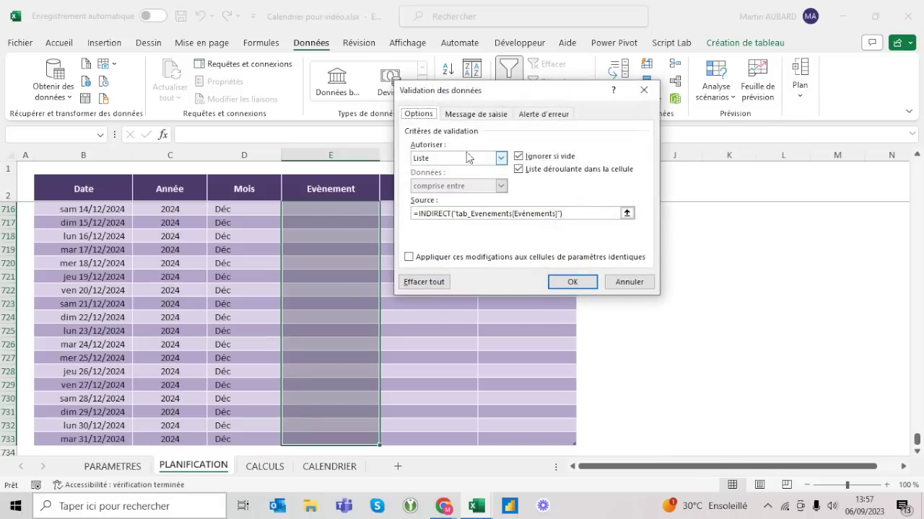
pyautogui.click(462, 115)
pyautogui.click(435, 174)
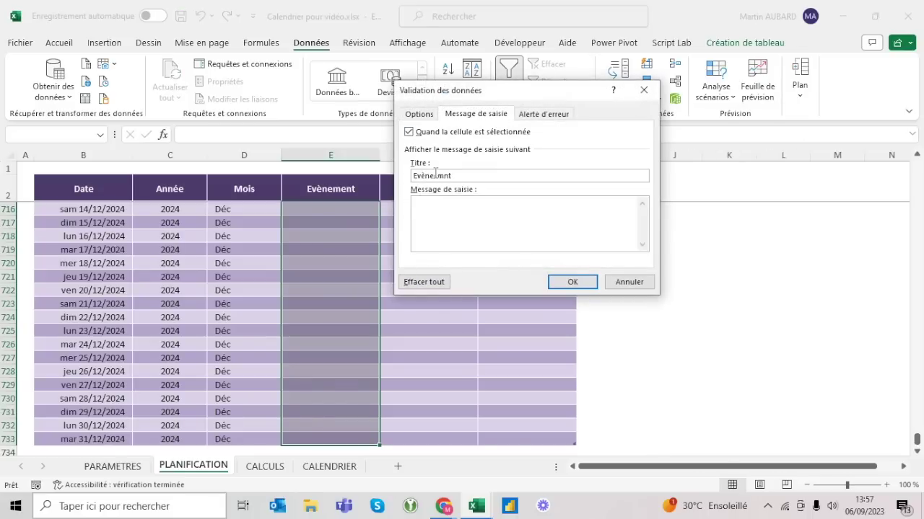
pyautogui.click(453, 216)
pyautogui.write("Sélectionnez un type d'évènement parmi ceux proposés dans la liste.")
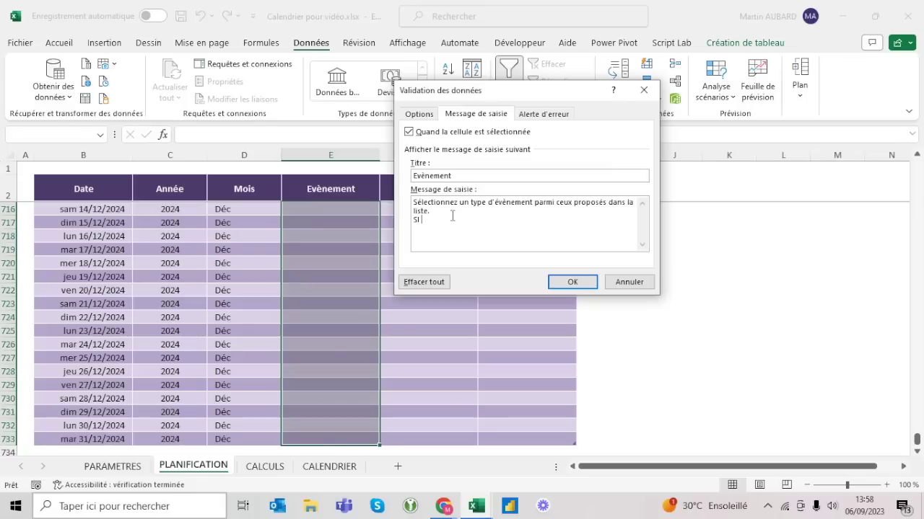
pyautogui.write("pe d'éne")
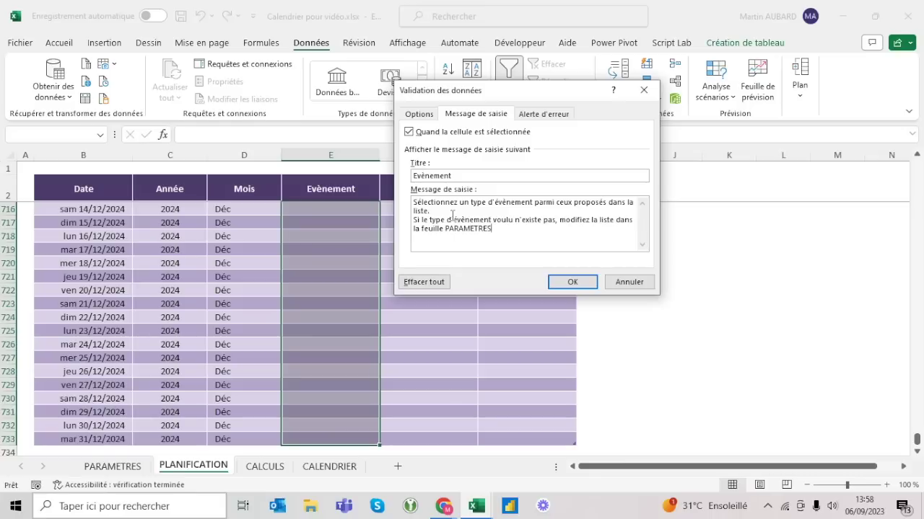
pyautogui.click(570, 283)
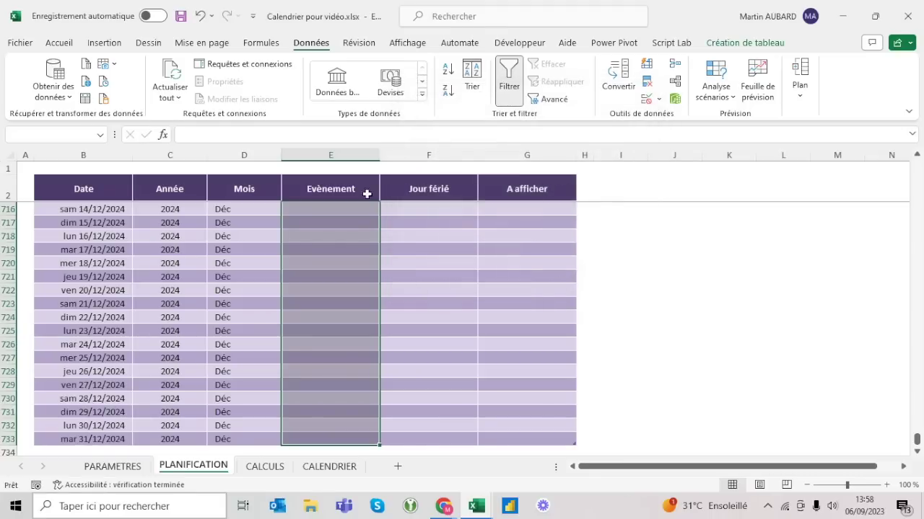
# - Insert a blank line after 'liste.' in the Evènement input message and preview it on a cell
pyautogui.click(348, 209)
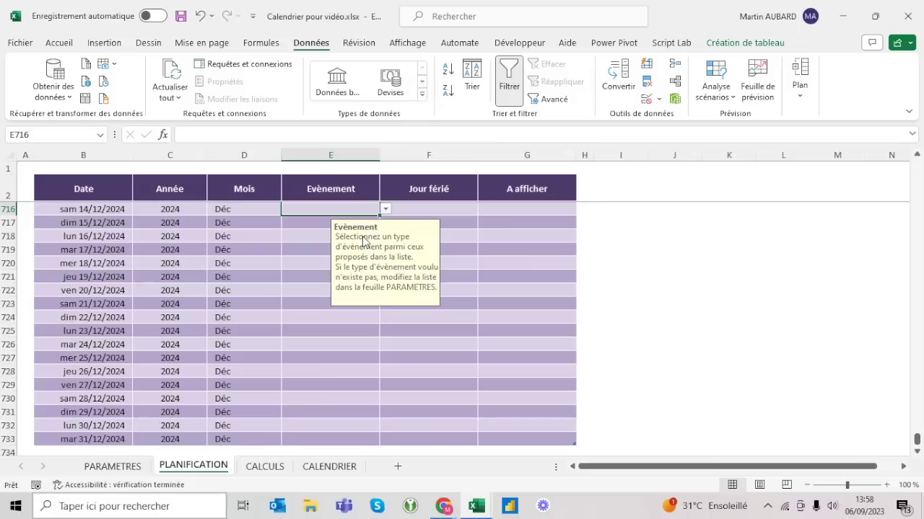
pyautogui.hotkey('ctrl', 'space')
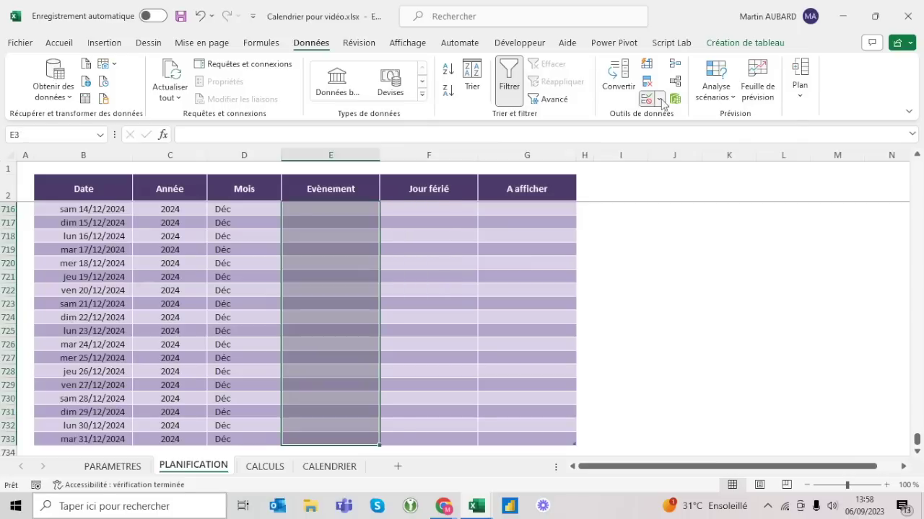
pyautogui.click(658, 99)
pyautogui.click(687, 129)
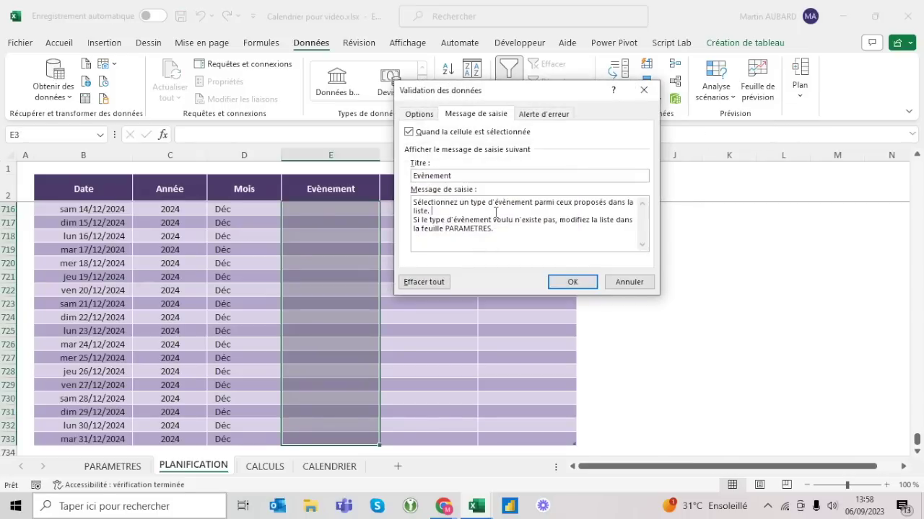
pyautogui.click(496, 213)
pyautogui.press('Return')
pyautogui.click(572, 282)
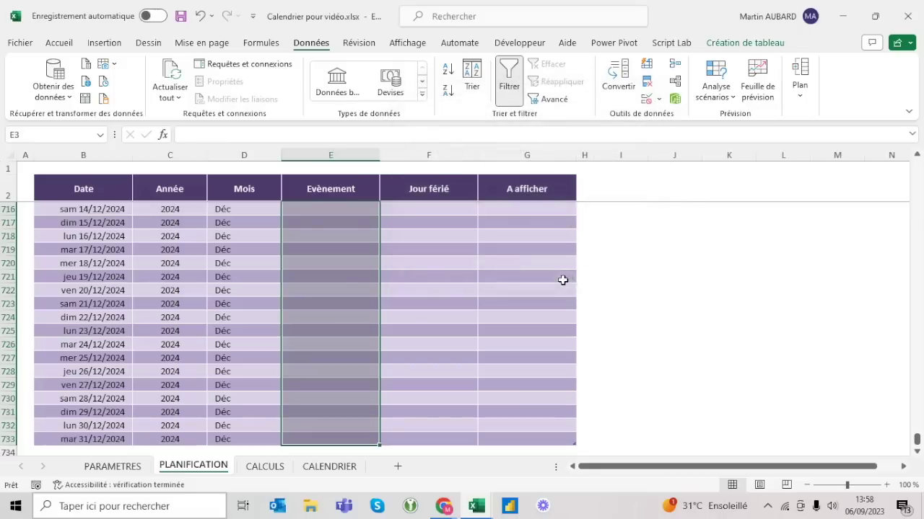
pyautogui.click(369, 209)
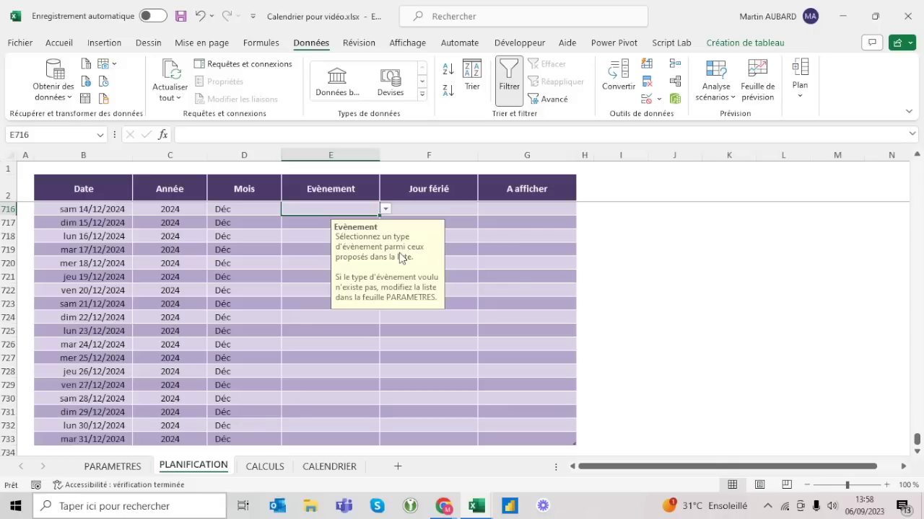
pyautogui.click(311, 188)
# - Set E6 to Formation from its dropdown and copy it into E7 and E8
pyautogui.scroll(10, 311, 188)
pyautogui.press('Down')
pyautogui.press('Down')
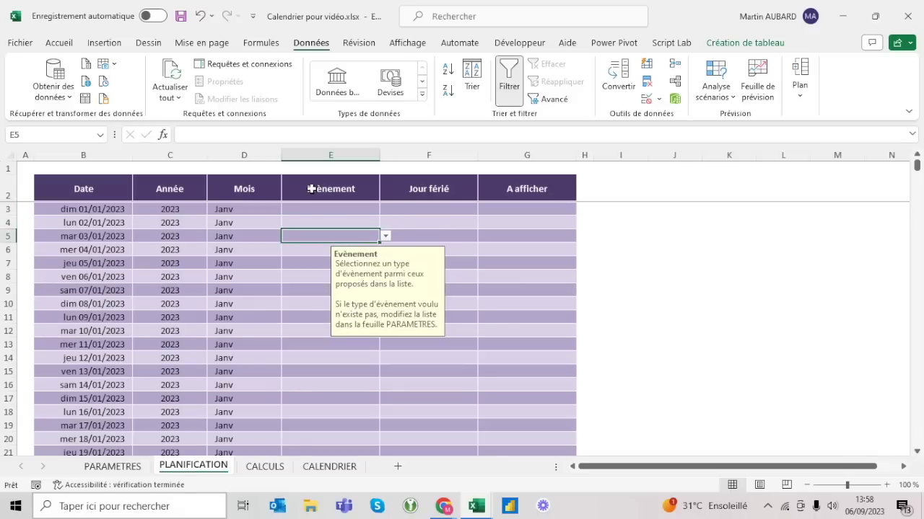
pyautogui.click(330, 249)
pyautogui.click(385, 249)
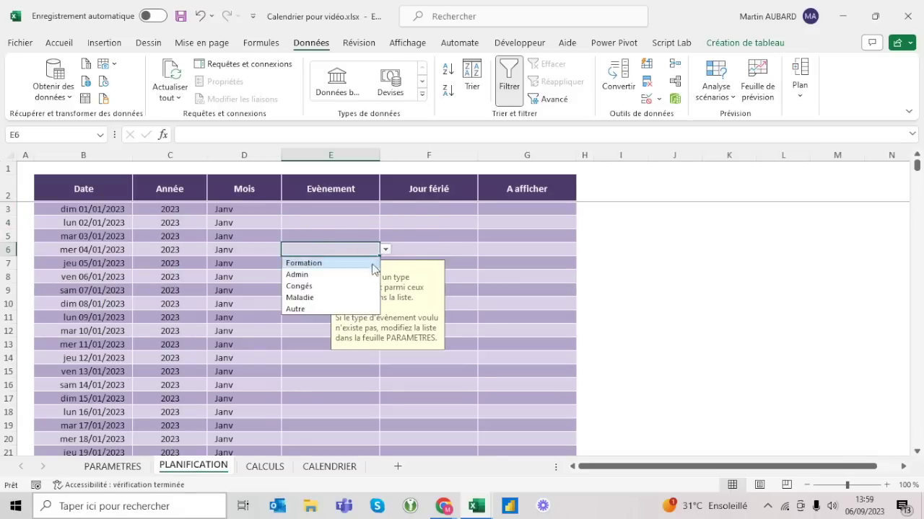
pyautogui.click(366, 265)
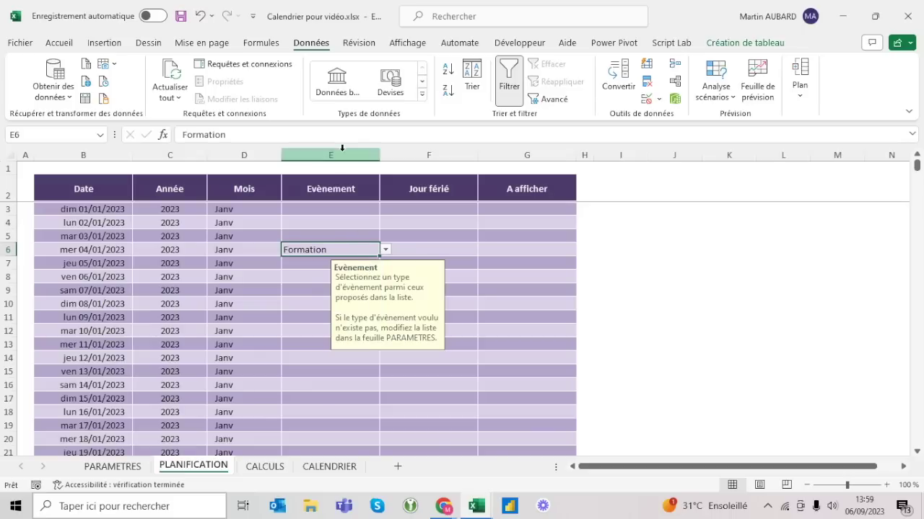
pyautogui.hotkey('ctrl', 'c')
pyautogui.press('Down')
pyautogui.hotkey('ctrl', 'v')
pyautogui.press('Down')
pyautogui.hotkey('ctrl', 'v')
# - Copy the Formation entries in E6:E8 into E13:E15
pyautogui.press('Up')
pyautogui.press('Up')
pyautogui.hotkey('shift', 'Down')
pyautogui.hotkey('shift', 'Down')
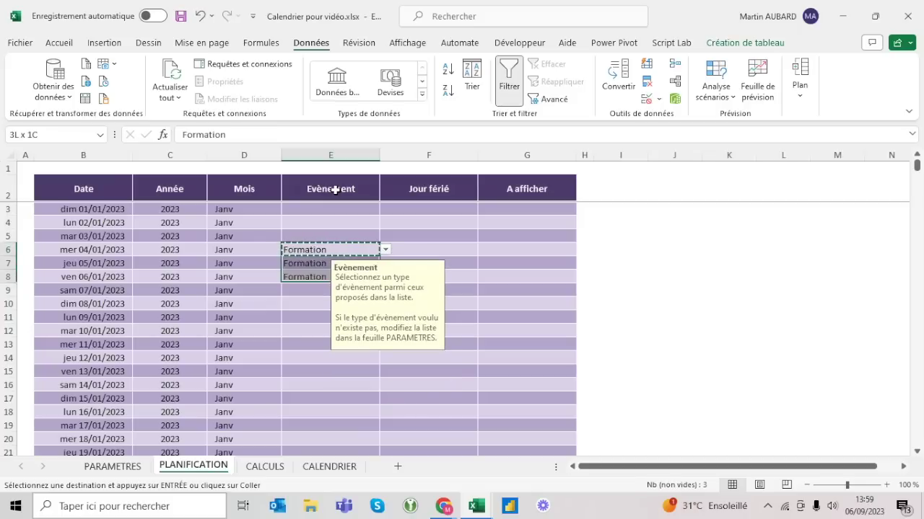
pyautogui.hotkey('ctrl', 'c')
pyautogui.press('Down')
pyautogui.press('Down')
pyautogui.press('Down')
pyautogui.press('Down')
pyautogui.press('Down')
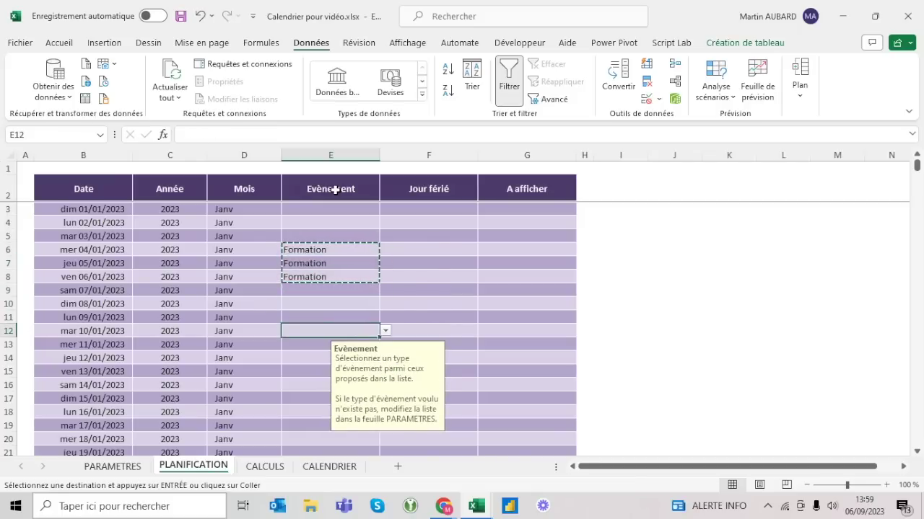
pyautogui.press('Down')
pyautogui.hotkey('ctrl', 'v')
pyautogui.press('Escape')
pyautogui.press('Up')
pyautogui.press('Up')
pyautogui.press('Up')
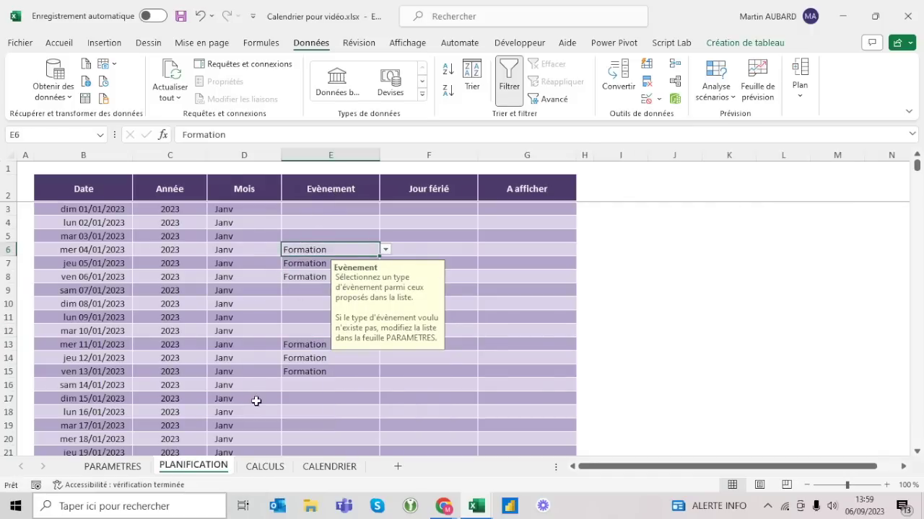
# - Compare with the reference workbook's calendar, then indent the Evènement column entries
pyautogui.hotkey('alt', 'Tab')
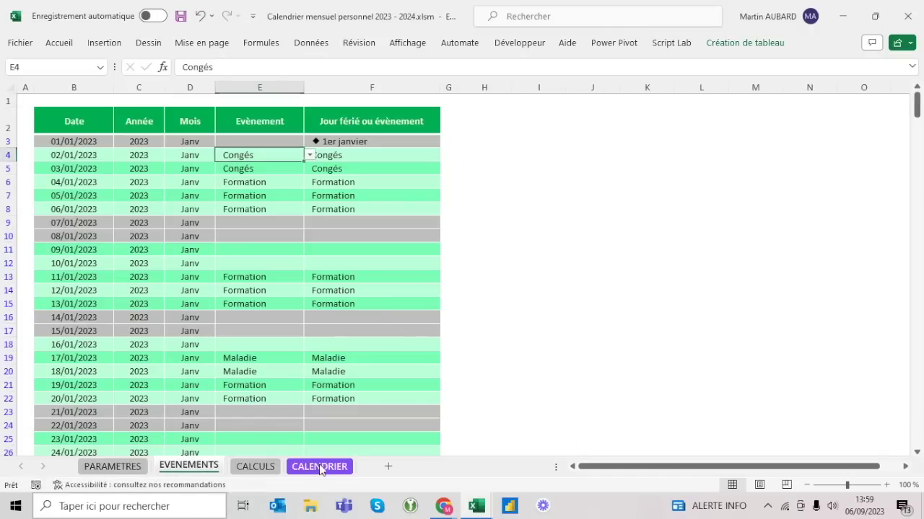
pyautogui.click(319, 466)
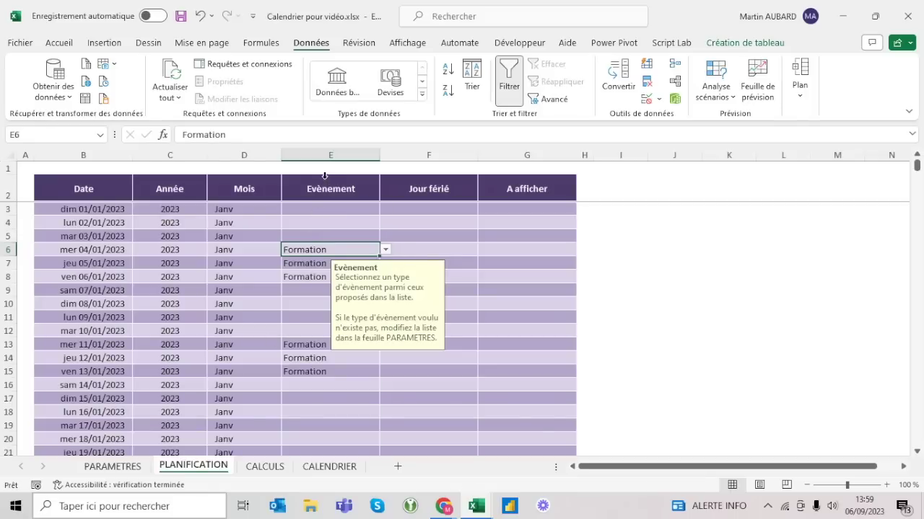
pyautogui.click(324, 175)
pyautogui.click(61, 43)
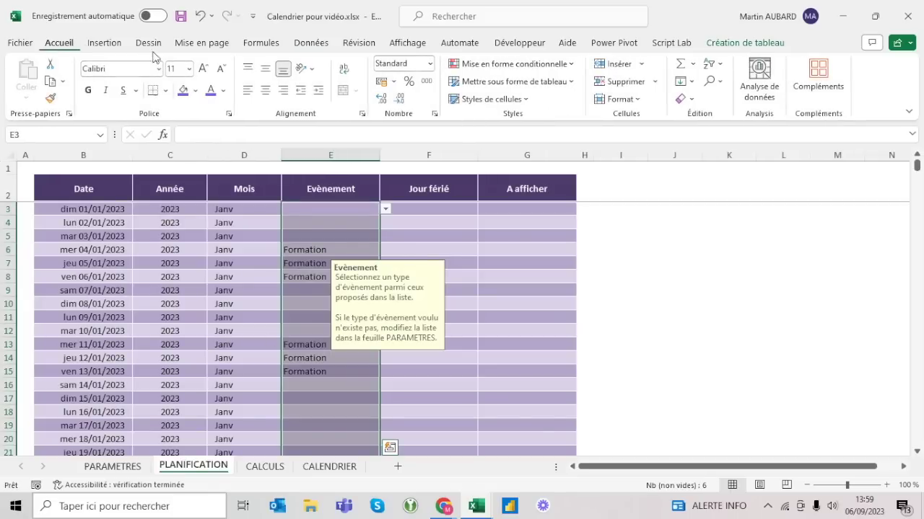
pyautogui.click(319, 91)
pyautogui.click(433, 205)
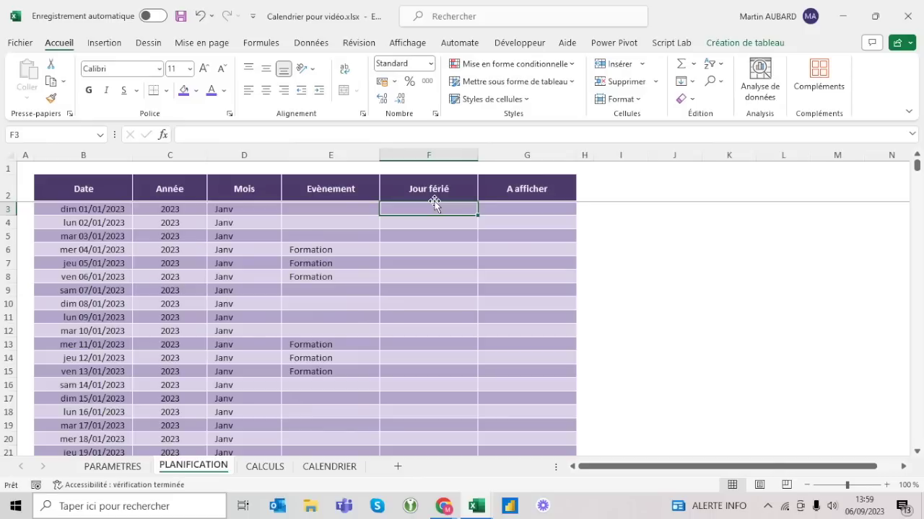
# - Start a RECHERCHEX lookup in F3 against tab_JoursFeries, then cancel it to restart
pyautogui.write('=')
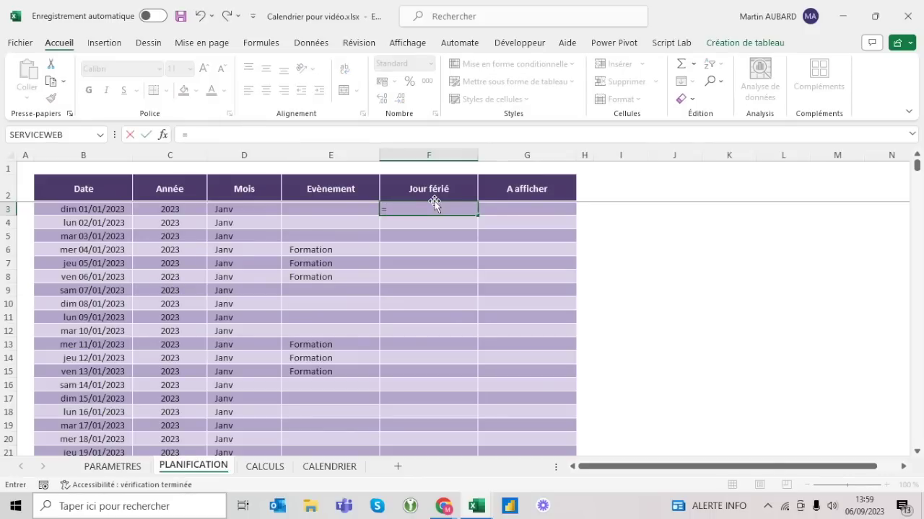
pyautogui.write('recherchex')
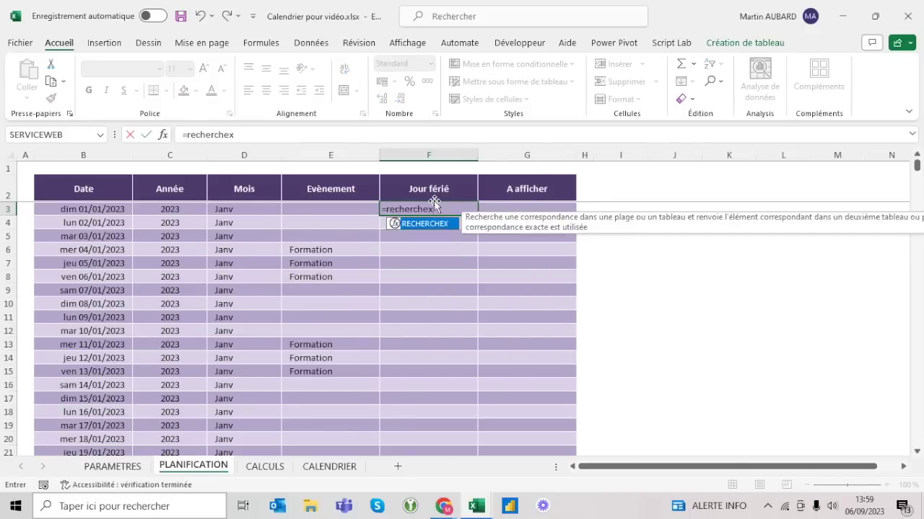
pyautogui.write('(')
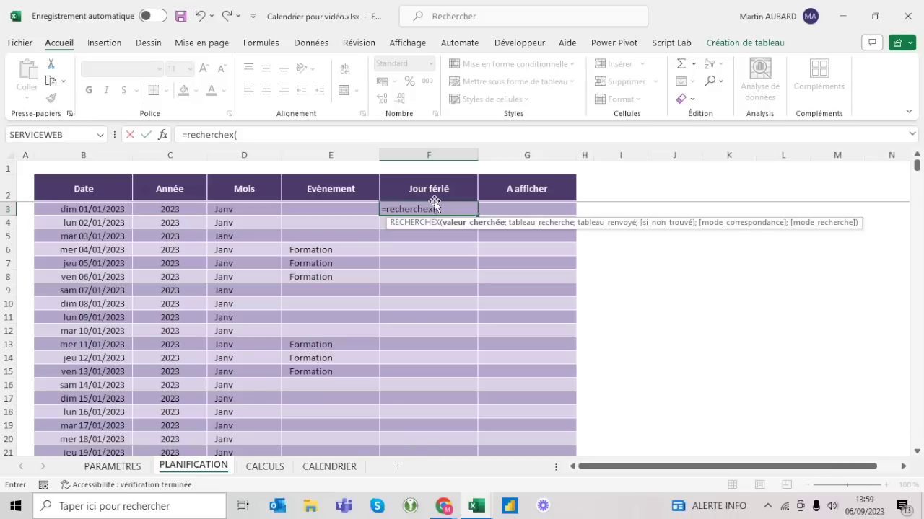
pyautogui.click(111, 207)
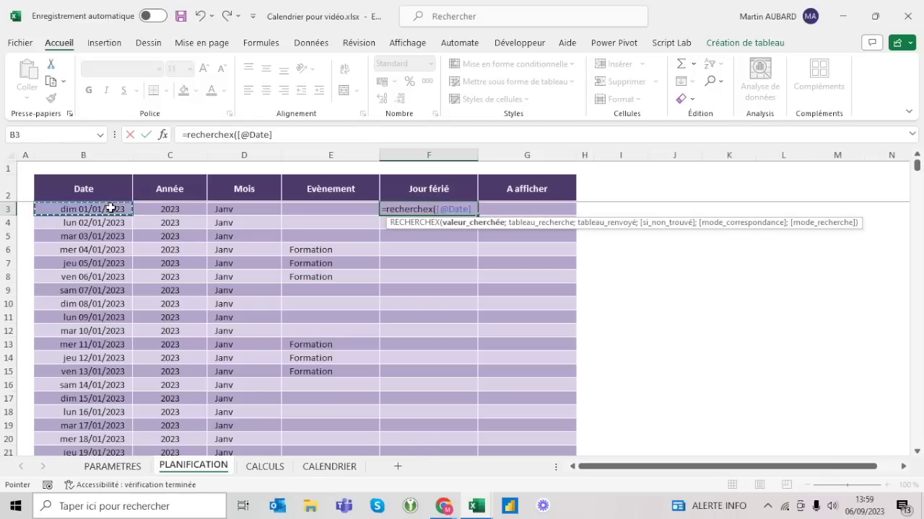
pyautogui.write(';')
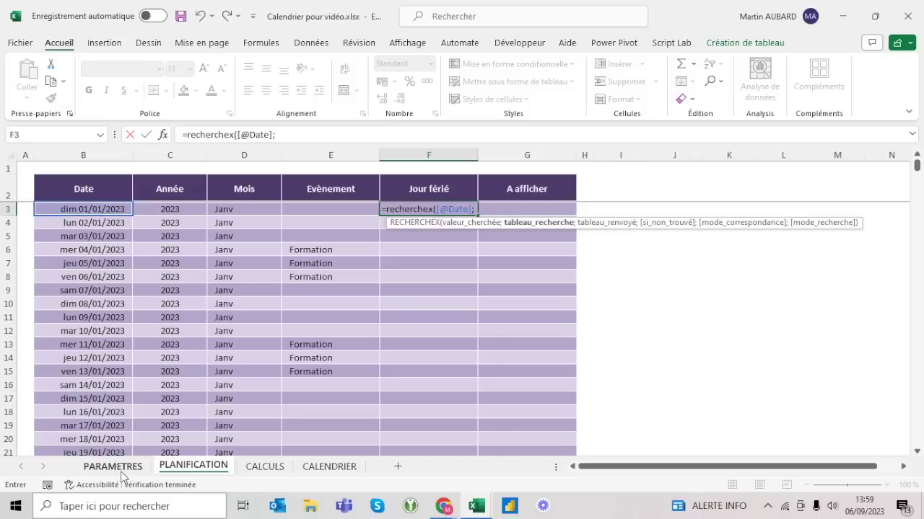
pyautogui.click(121, 471)
pyautogui.click(495, 205)
pyautogui.write(';')
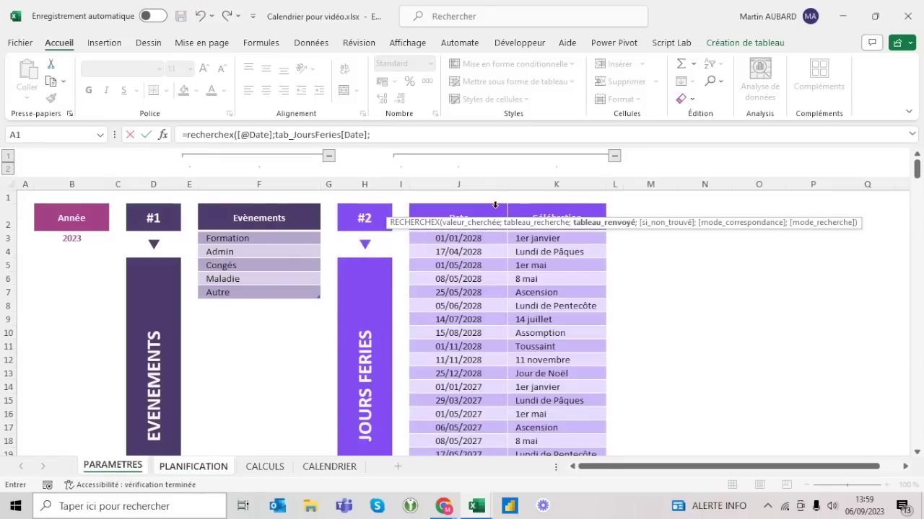
pyautogui.click(538, 204)
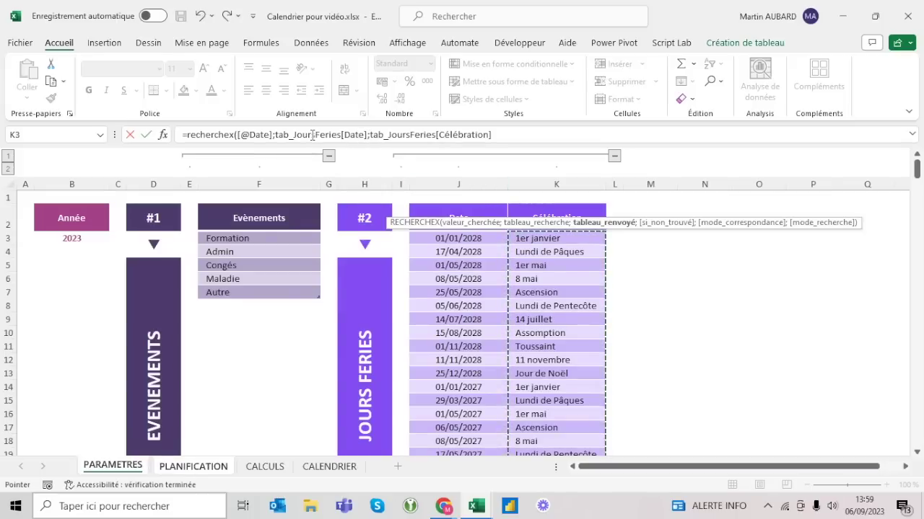
pyautogui.click(526, 136)
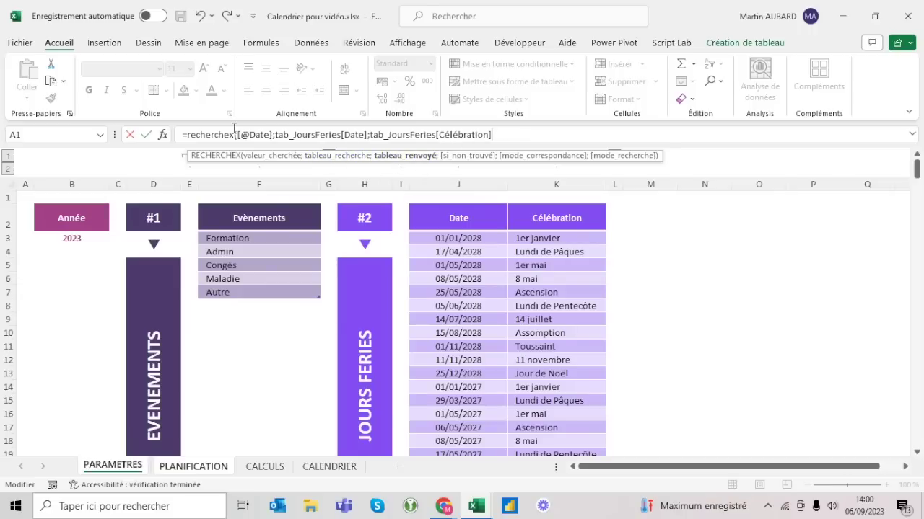
pyautogui.click(259, 134)
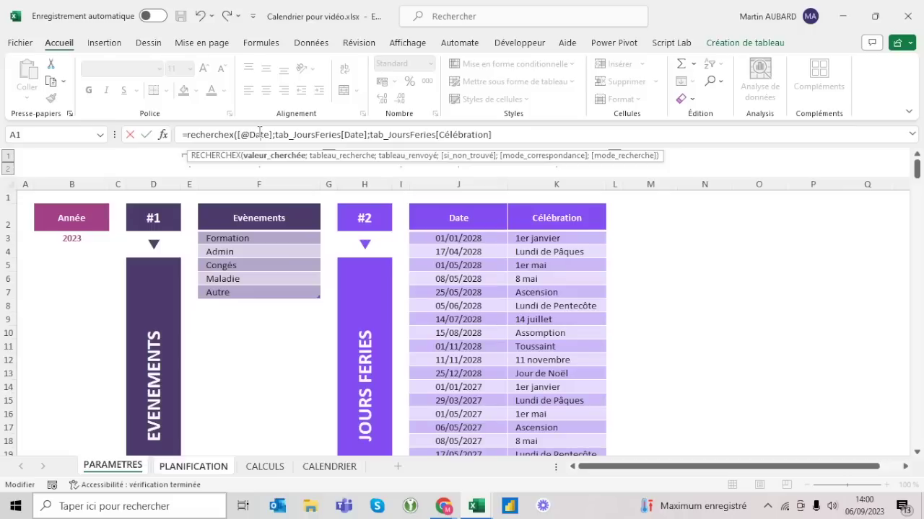
pyautogui.press('Escape')
pyautogui.write('=recherchex(')
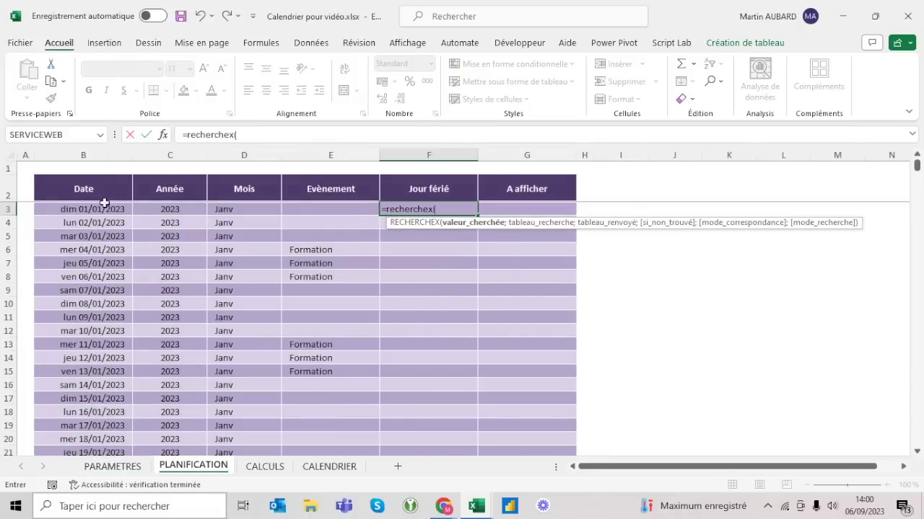
pyautogui.click(100, 208)
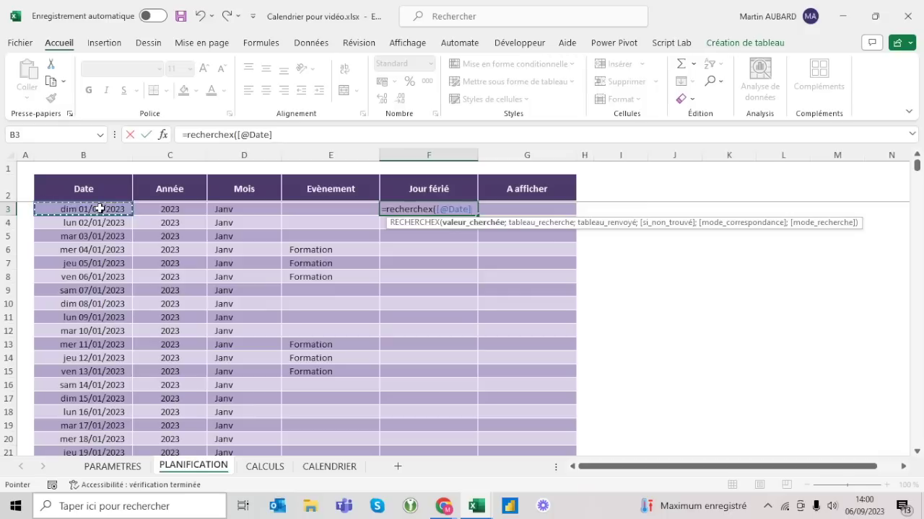
pyautogui.write(';')
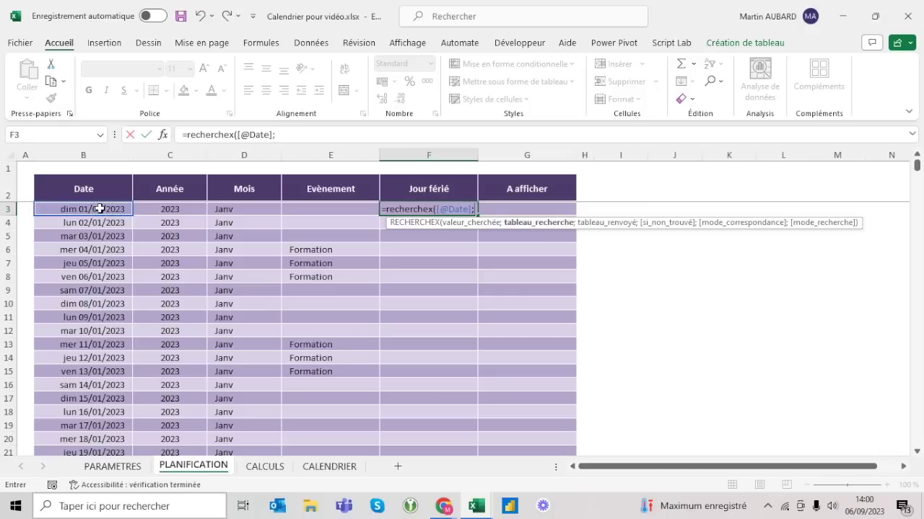
pyautogui.click(115, 467)
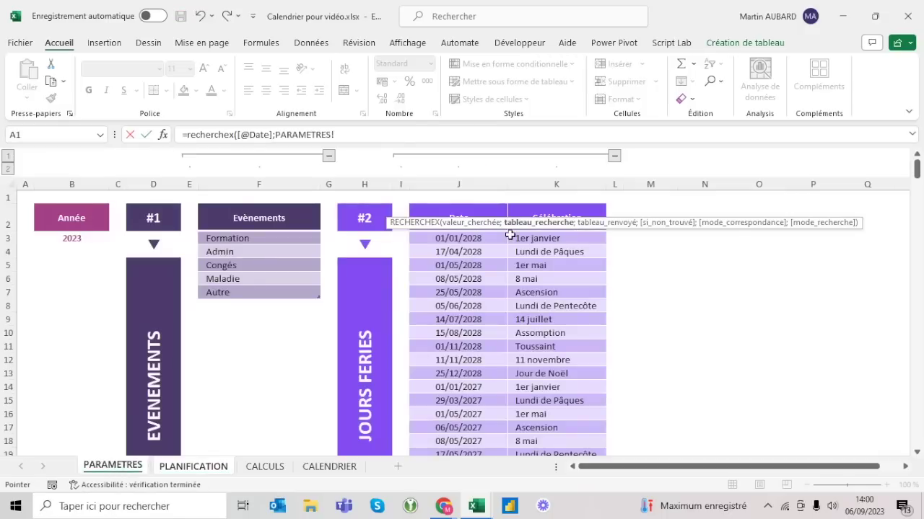
pyautogui.click(469, 204)
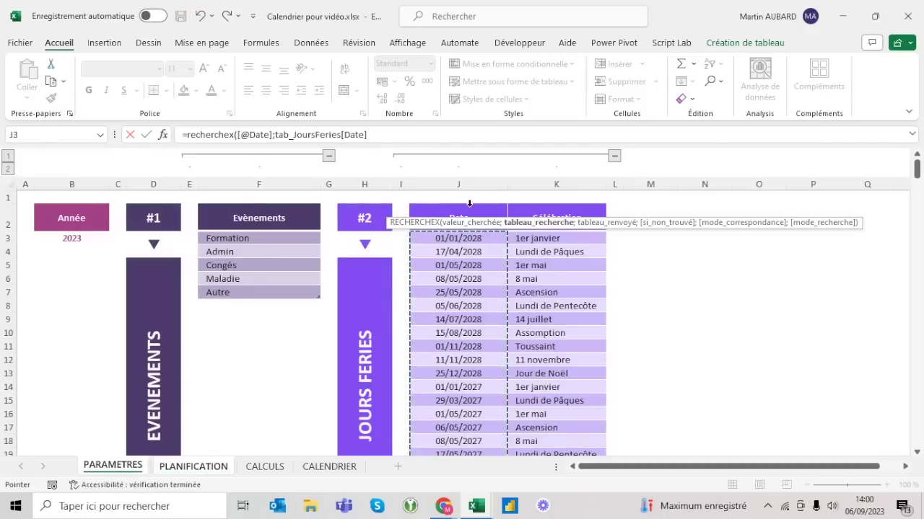
pyautogui.write(';')
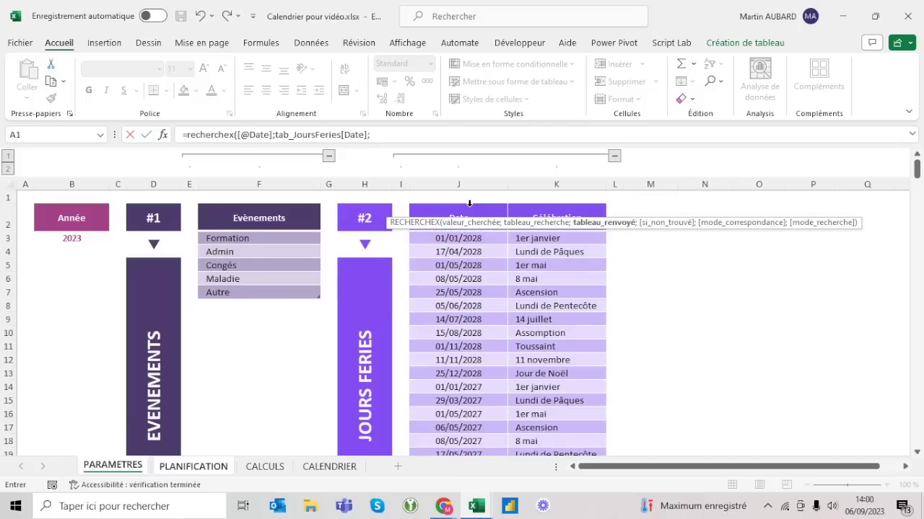
pyautogui.click(546, 204)
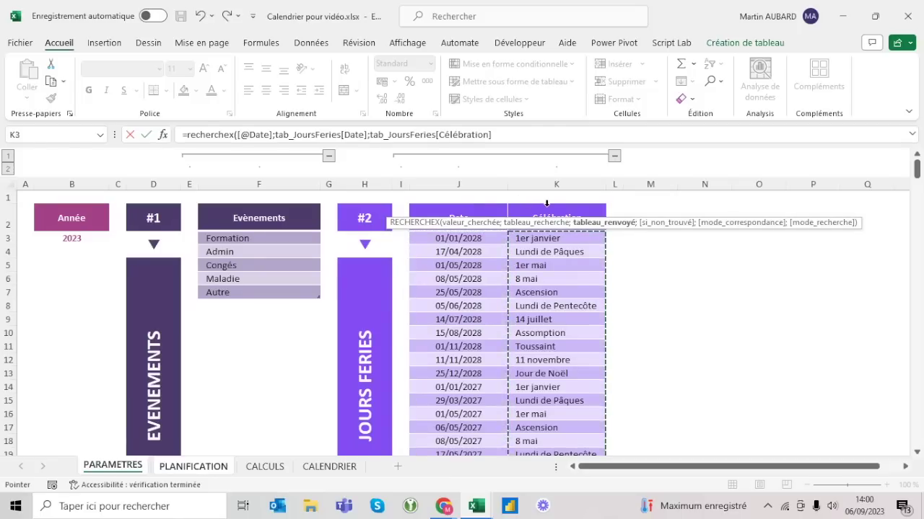
# - Add a "-" fallback and exact match 0, commit, and select the Jour férié results
pyautogui.write(';')
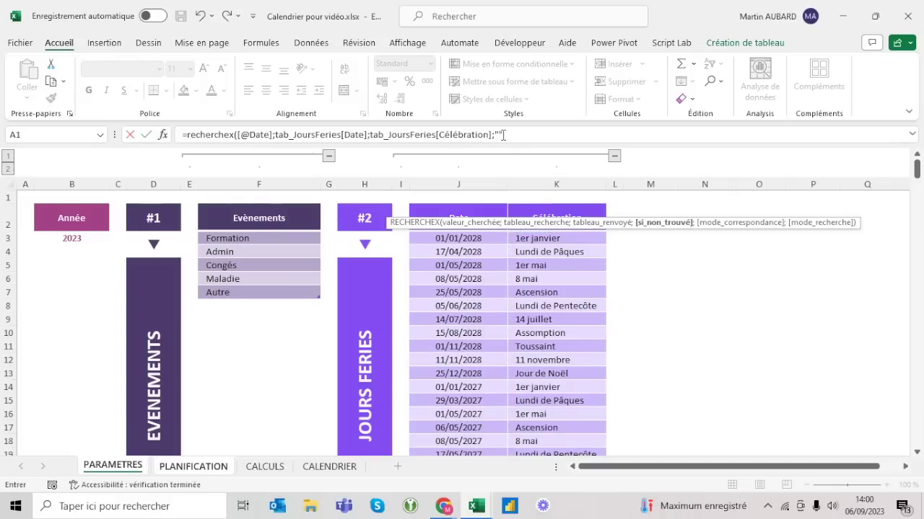
pyautogui.write('"')
pyautogui.write(';')
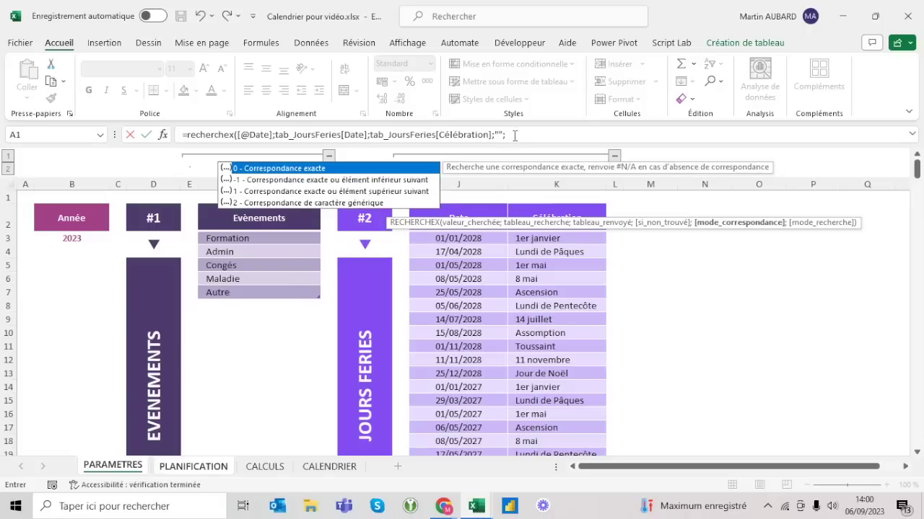
pyautogui.press('BackSpace')
pyautogui.press('BackSpace')
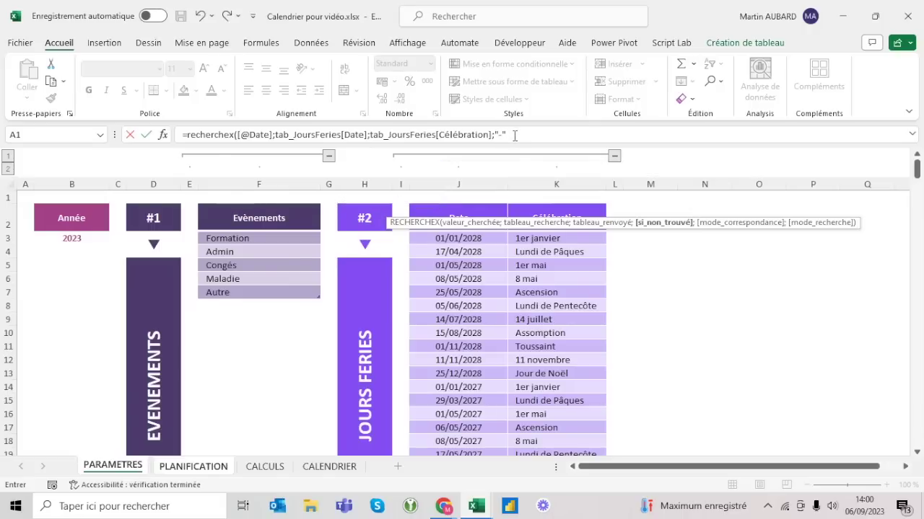
pyautogui.write(';')
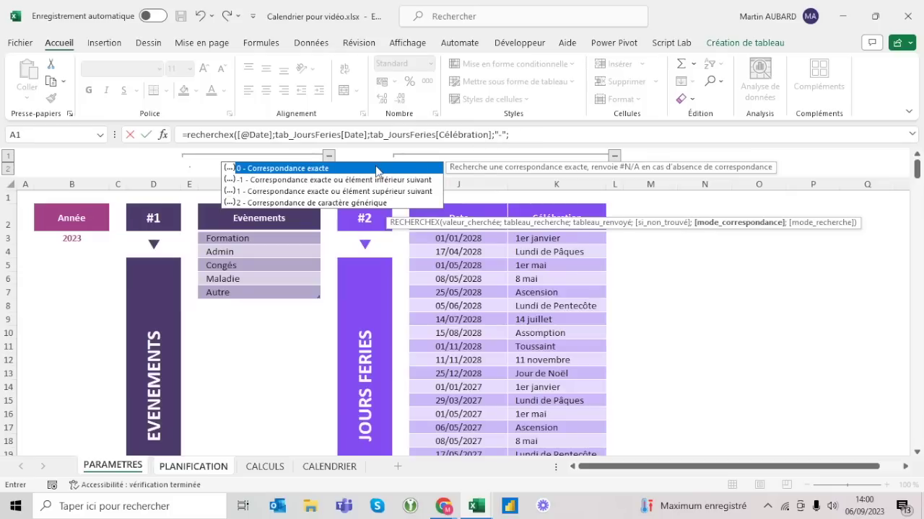
pyautogui.doubleClick(376, 171)
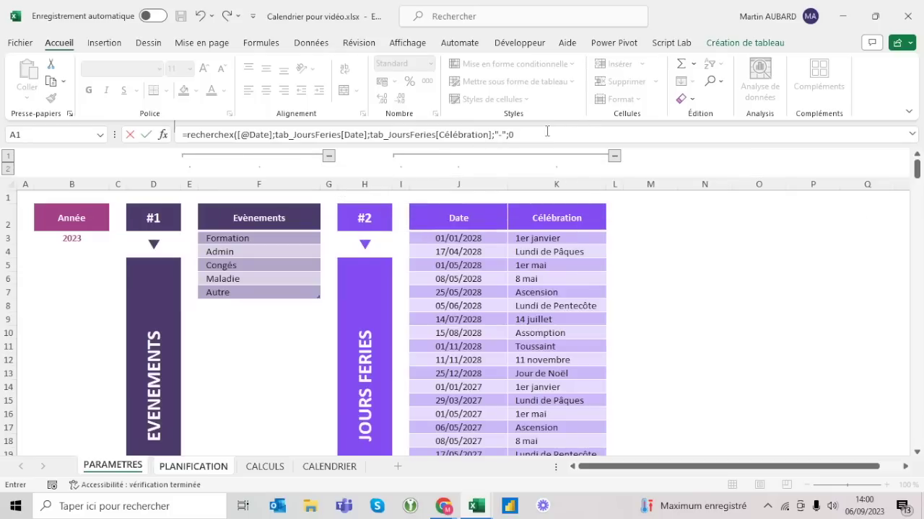
pyautogui.write(')')
pyautogui.press('Return')
pyautogui.press('Up')
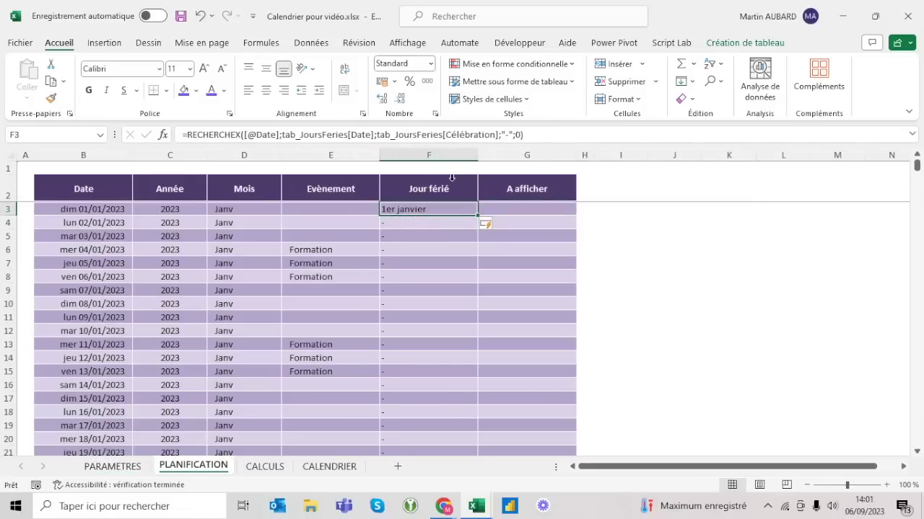
pyautogui.hotkey('ctrl', 'shift', 'Down')
# - Indent the Jour férié entries and check the Lundi de Pâques and 1er mai results
pyautogui.click(318, 92)
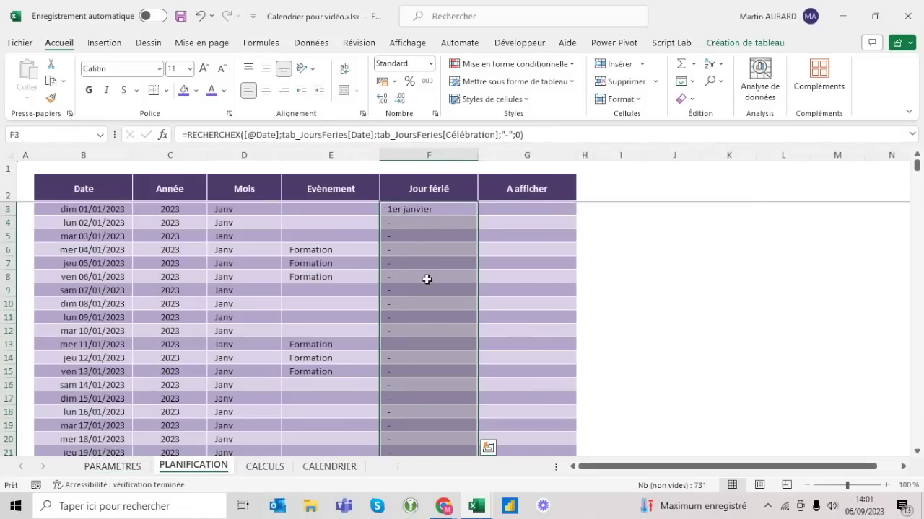
pyautogui.scroll(-7, 427, 282)
pyautogui.scroll(-9, 427, 282)
pyautogui.scroll(-9, 426, 282)
pyautogui.scroll(-8, 427, 282)
pyautogui.scroll(2, 426, 282)
pyautogui.click(427, 274)
pyautogui.scroll(-2, 427, 274)
pyautogui.scroll(-3, 427, 274)
pyautogui.click(411, 340)
# - Verify the 2024 holidays further down, including 1er janvier 2024 and Lundi de Pâques 2024
pyautogui.scroll(-5, 411, 340)
pyautogui.scroll(-7, 411, 340)
pyautogui.scroll(-3, 411, 340)
pyautogui.scroll(-6, 412, 340)
pyautogui.scroll(-15, 411, 340)
pyautogui.scroll(-8, 411, 340)
pyautogui.scroll(-6, 411, 340)
pyautogui.scroll(-9, 411, 340)
pyautogui.scroll(-20, 411, 340)
pyautogui.hscroll(1, 411, 340)
pyautogui.scroll(-6, 411, 340)
pyautogui.hscroll(-1, 411, 340)
pyautogui.scroll(2, 411, 340)
pyautogui.scroll(2, 412, 339)
pyautogui.scroll(1, 411, 340)
pyautogui.scroll(2, 411, 340)
pyautogui.scroll(2, 411, 340)
pyautogui.scroll(1, 411, 340)
pyautogui.click(420, 297)
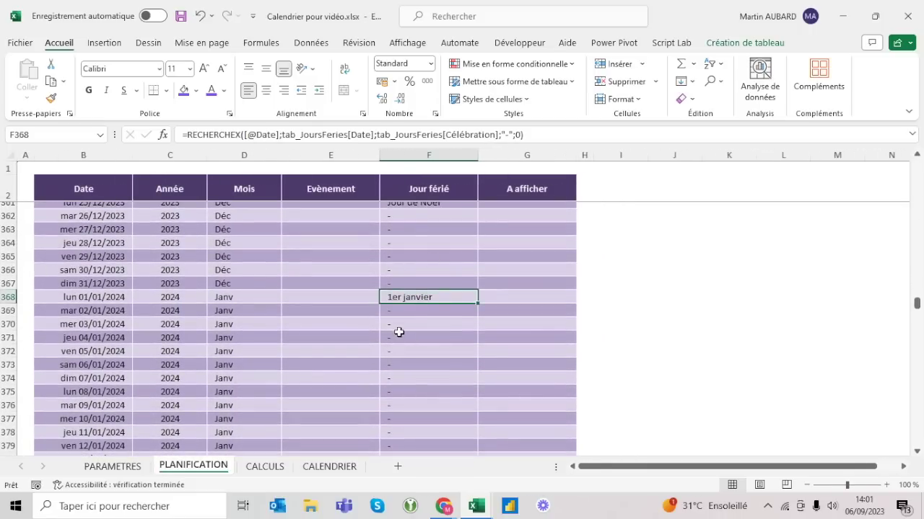
pyautogui.scroll(-6, 399, 331)
pyautogui.scroll(-4, 398, 331)
pyautogui.scroll(-11, 398, 331)
pyautogui.scroll(-10, 398, 331)
pyautogui.scroll(-2, 398, 331)
pyautogui.scroll(1, 399, 331)
pyautogui.click(420, 262)
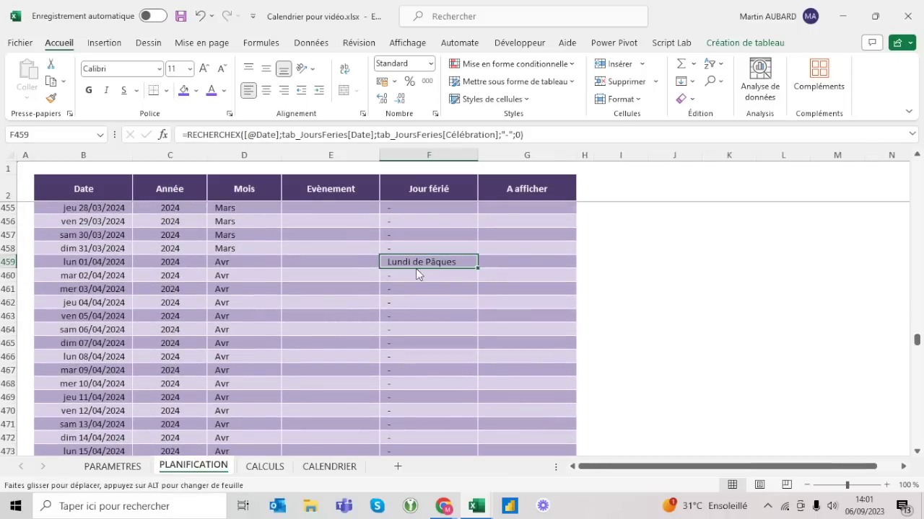
# - Return to the top of the table and select the first A afficher cell
pyautogui.scroll(16, 409, 275)
pyautogui.scroll(20, 407, 277)
pyautogui.scroll(20, 408, 277)
pyautogui.scroll(7, 411, 274)
pyautogui.click(430, 190)
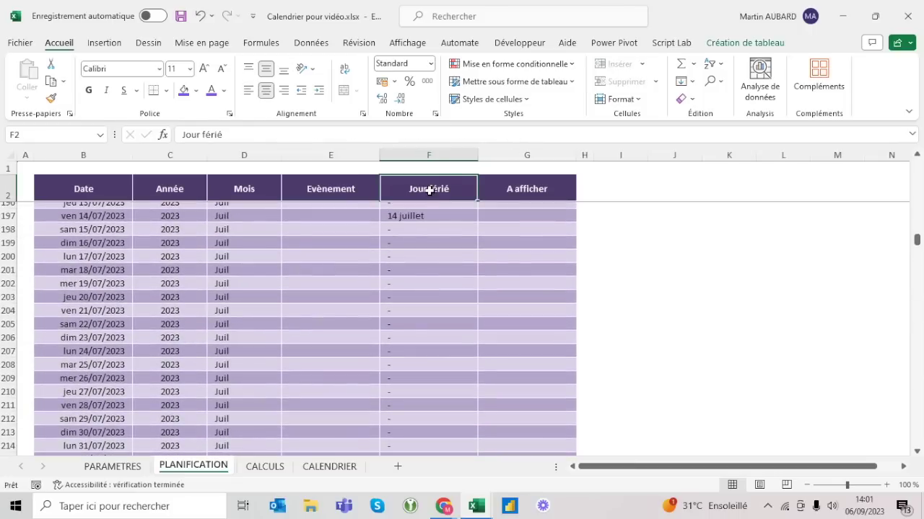
pyautogui.press('Down')
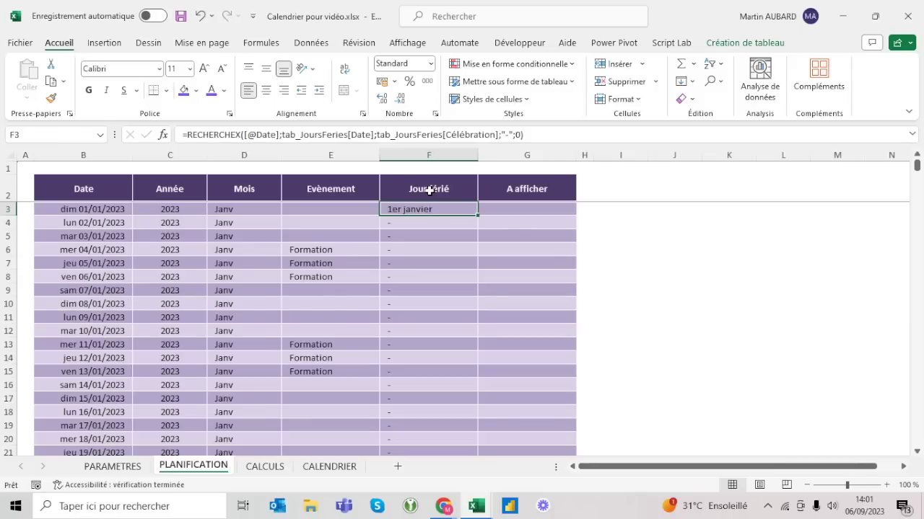
pyautogui.press('Right')
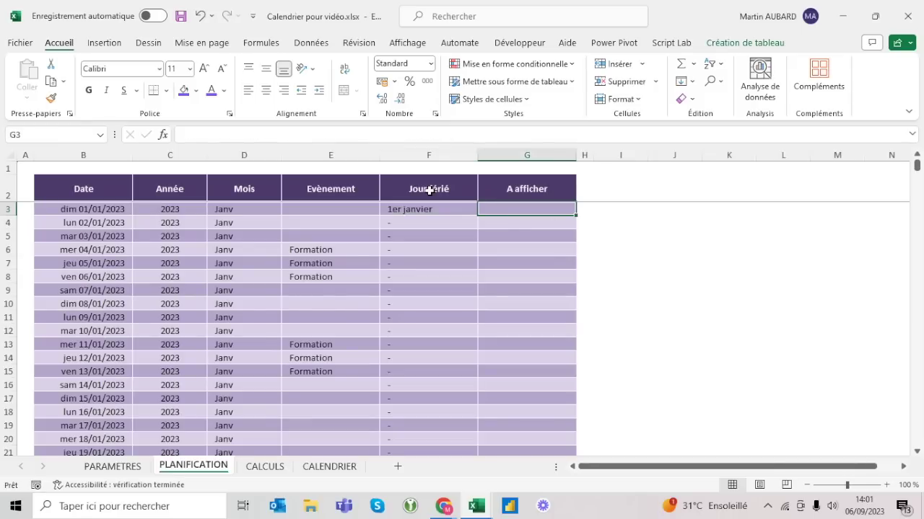
pyautogui.write('=si(')
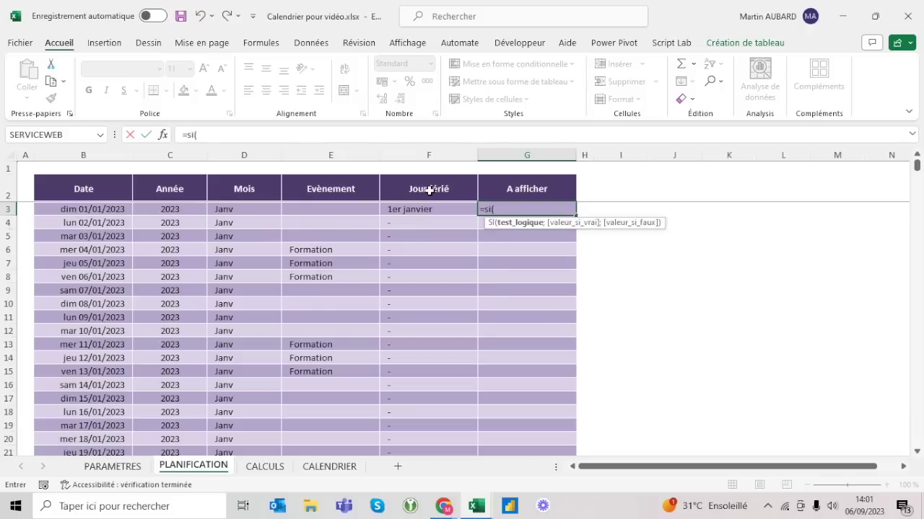
pyautogui.click(314, 208)
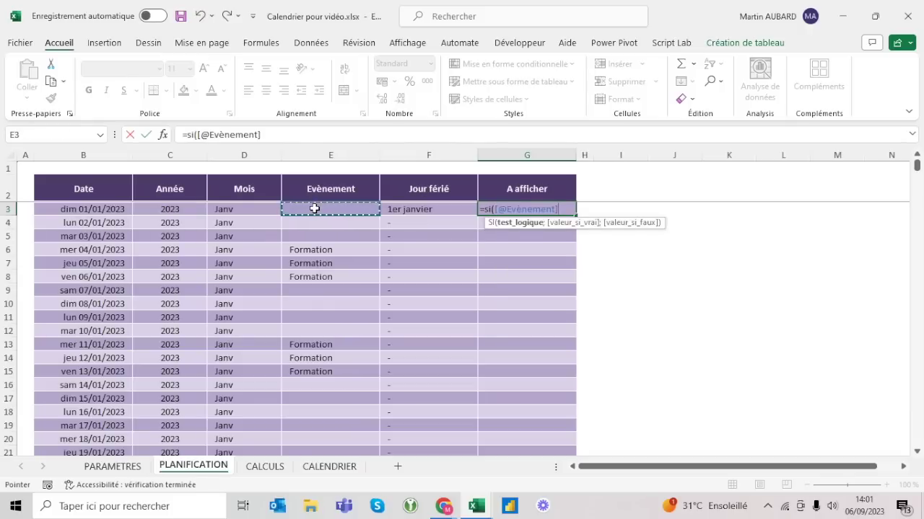
pyautogui.write('<>')
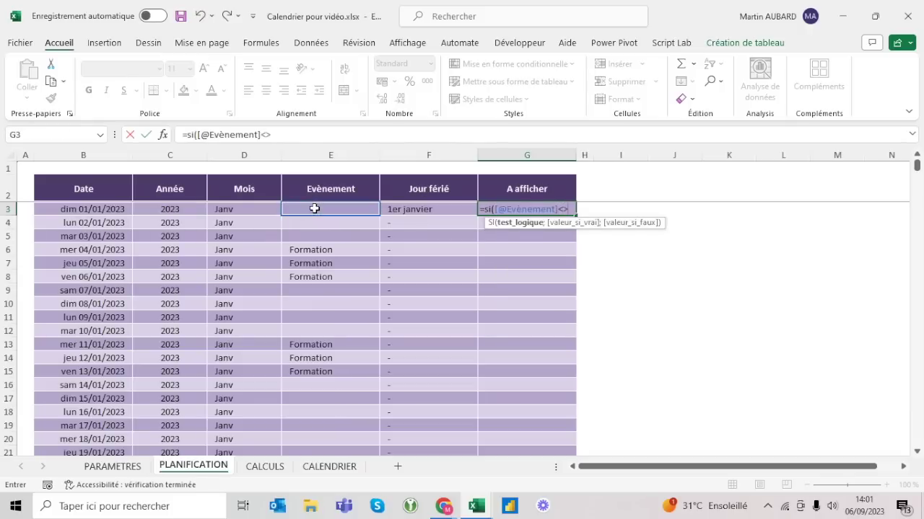
pyautogui.press('Escape')
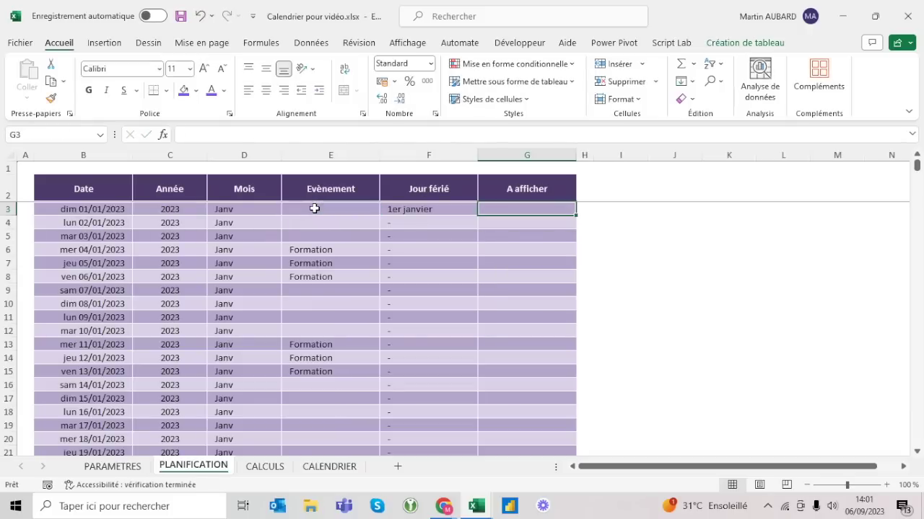
pyautogui.write('=est')
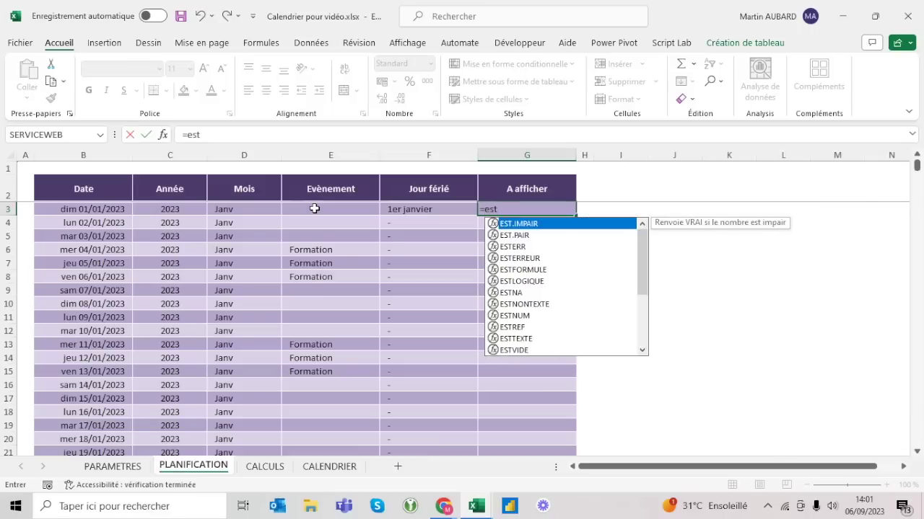
pyautogui.write('vi')
pyautogui.press('BackSpace')
pyautogui.write('text')
pyautogui.press('Tab')
pyautogui.click(314, 209)
pyautogui.press('Left')
pyautogui.press('Right')
pyautogui.write(')')
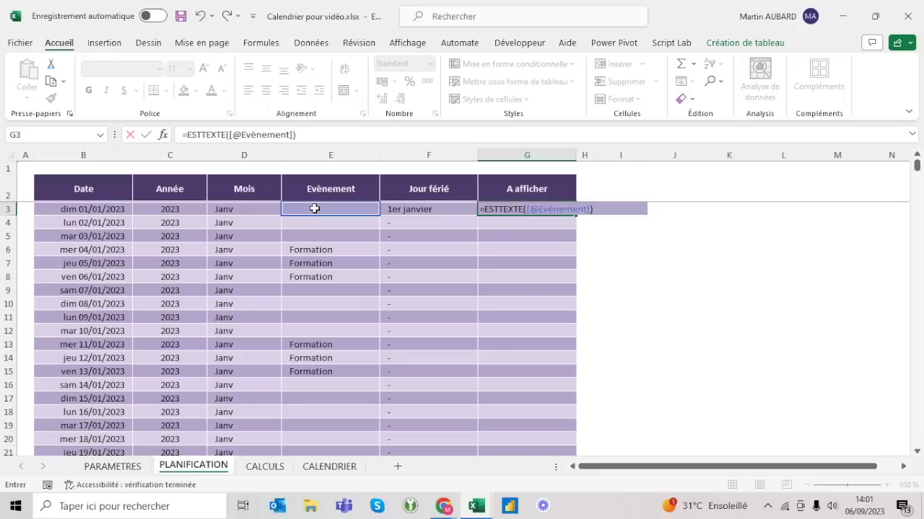
pyautogui.hotkey('ctrl', 'Return')
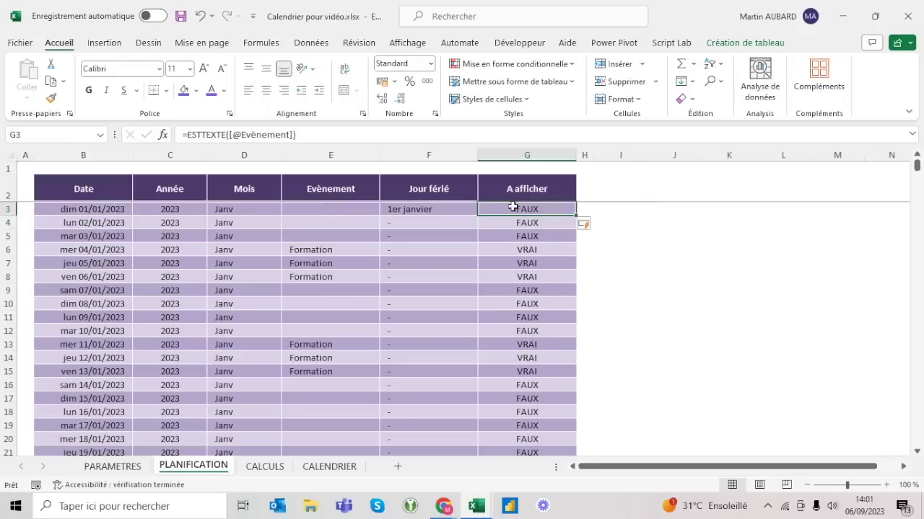
pyautogui.click(310, 250)
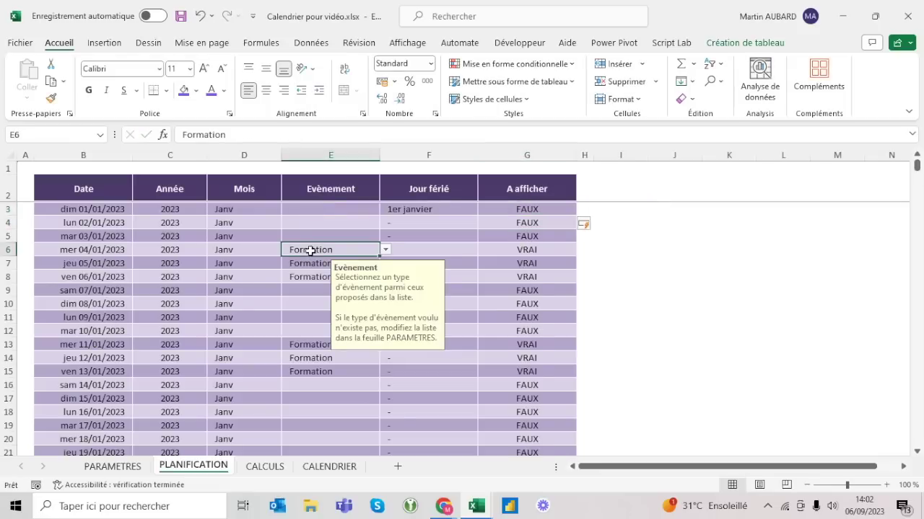
pyautogui.click(520, 210)
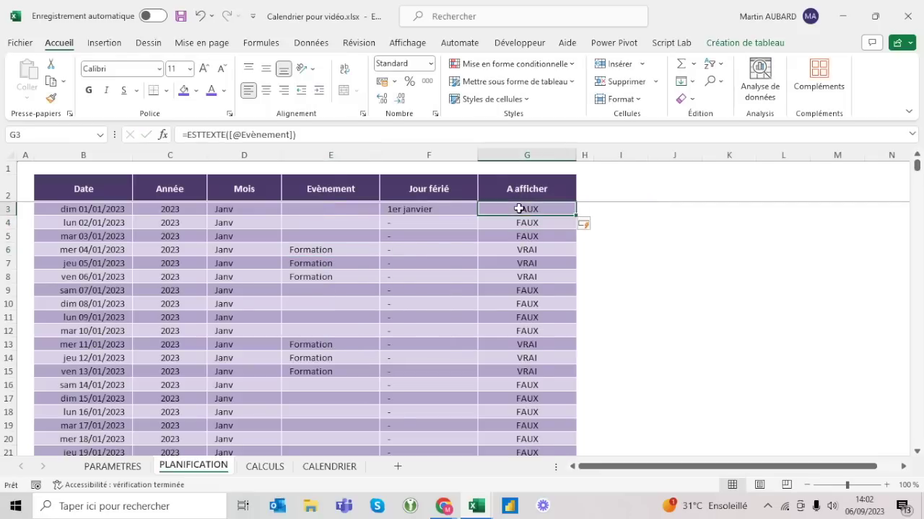
pyautogui.click(188, 134)
pyautogui.write('si(')
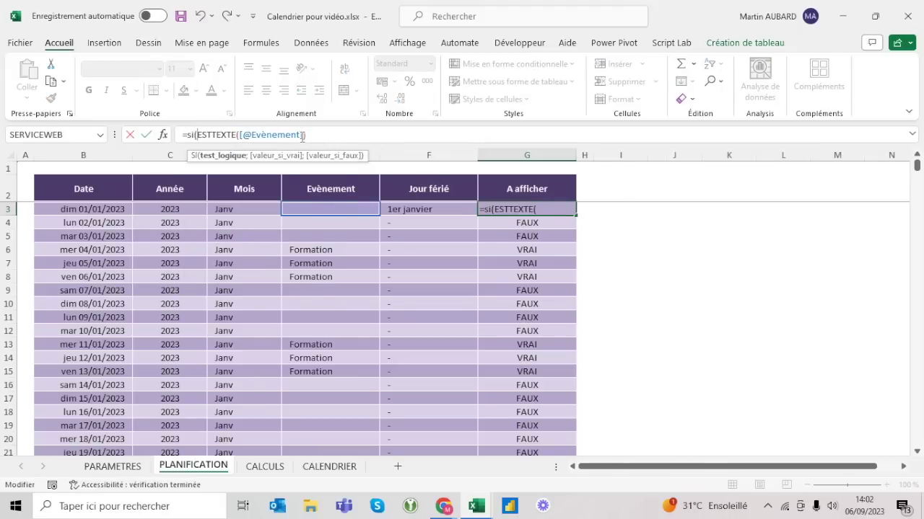
pyautogui.click(368, 130)
pyautogui.write(';')
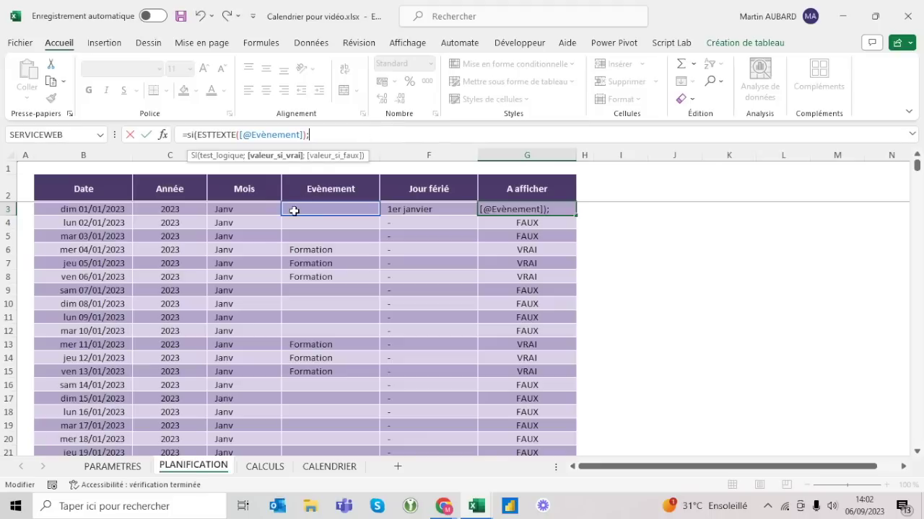
pyautogui.click(293, 209)
pyautogui.write(';')
pyautogui.click(428, 209)
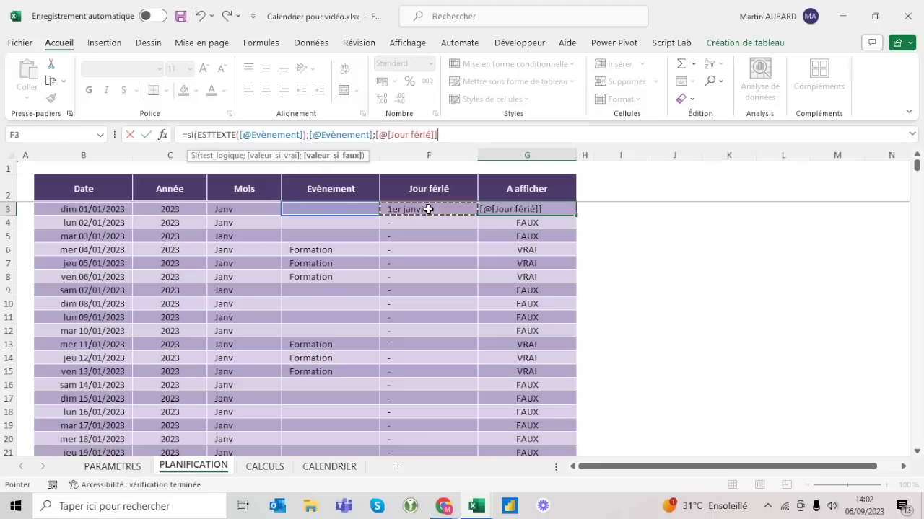
pyautogui.write(')')
pyautogui.press('Return')
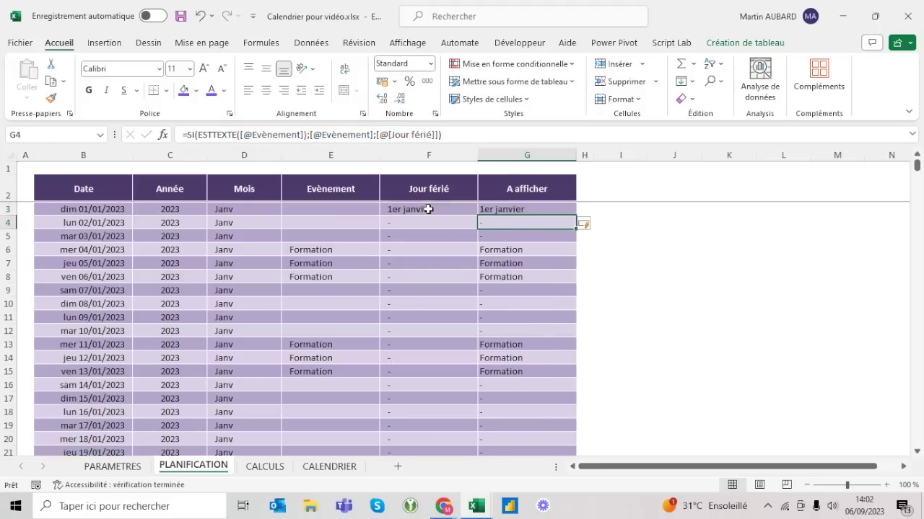
pyautogui.click(553, 178)
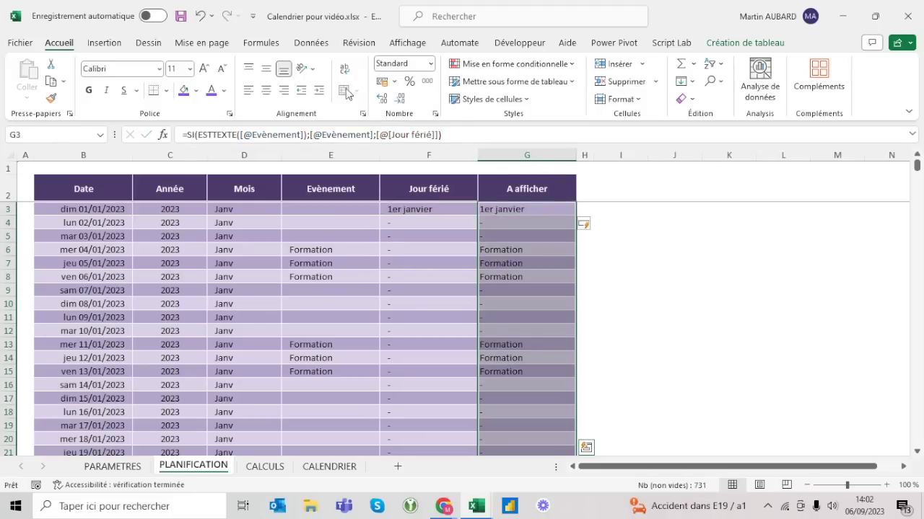
pyautogui.click(318, 90)
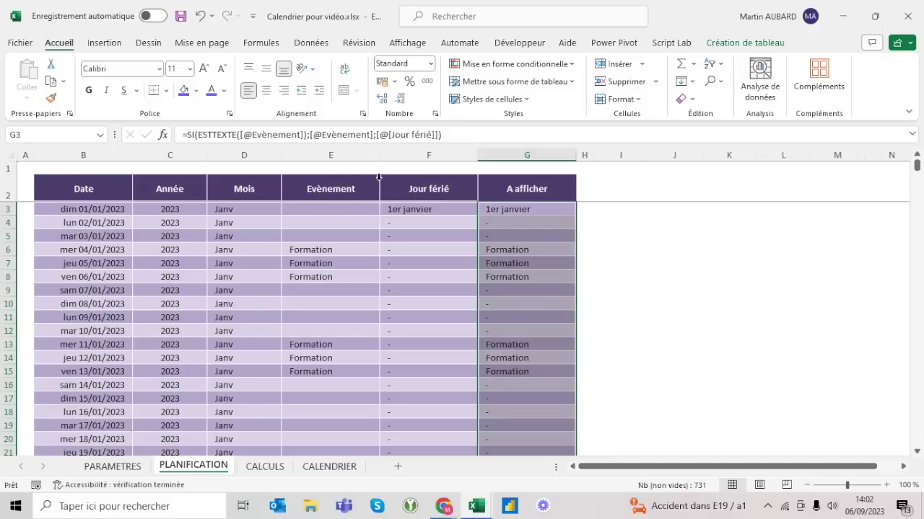
pyautogui.click(331, 209)
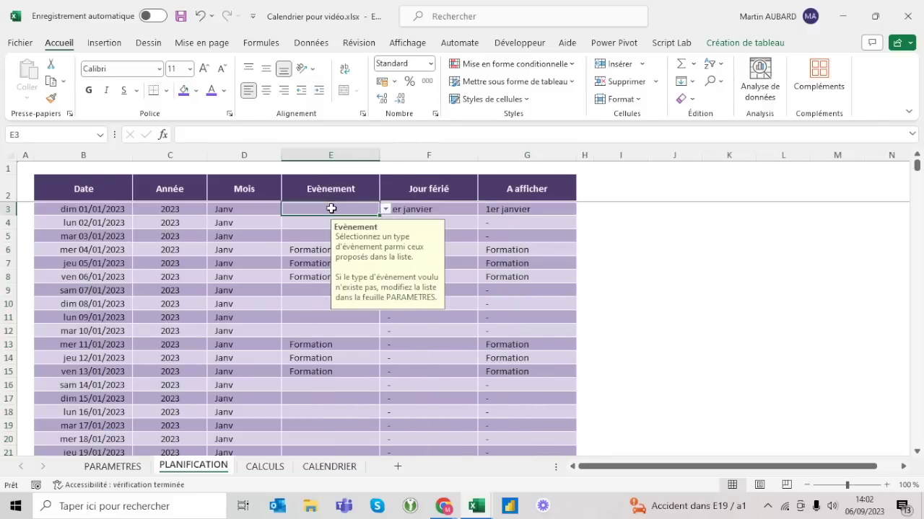
pyautogui.click(517, 208)
pyautogui.click(334, 205)
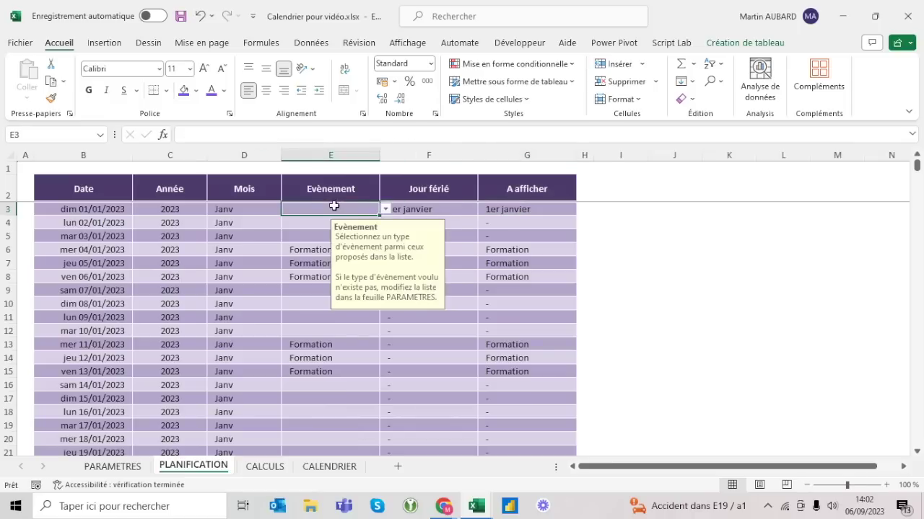
pyautogui.click(386, 210)
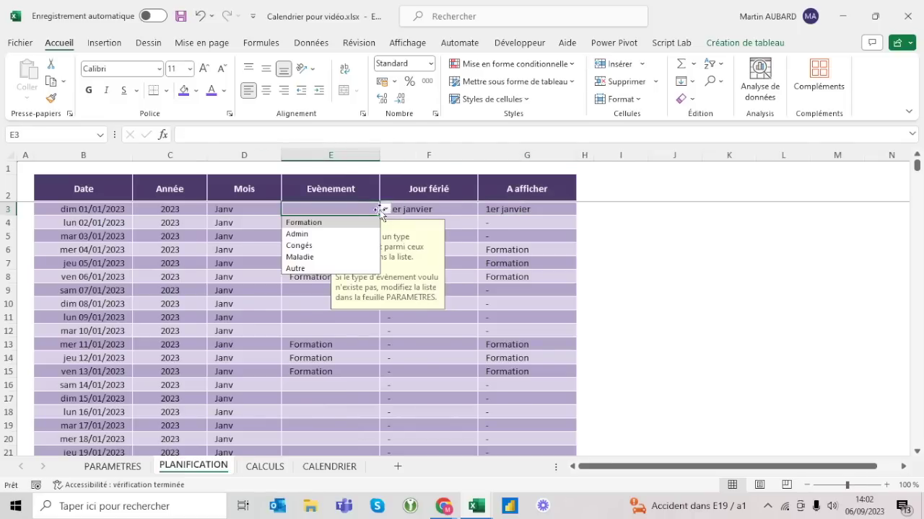
pyautogui.click(409, 209)
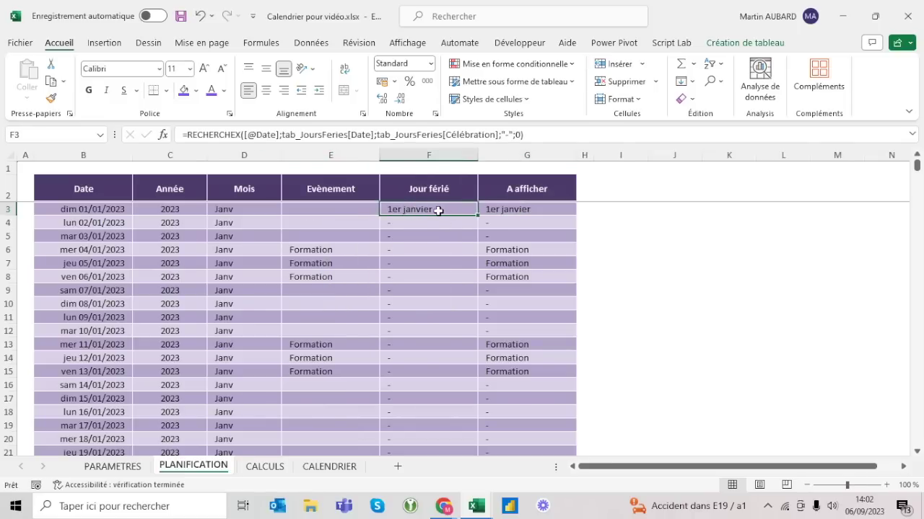
pyautogui.click(345, 207)
pyautogui.click(385, 209)
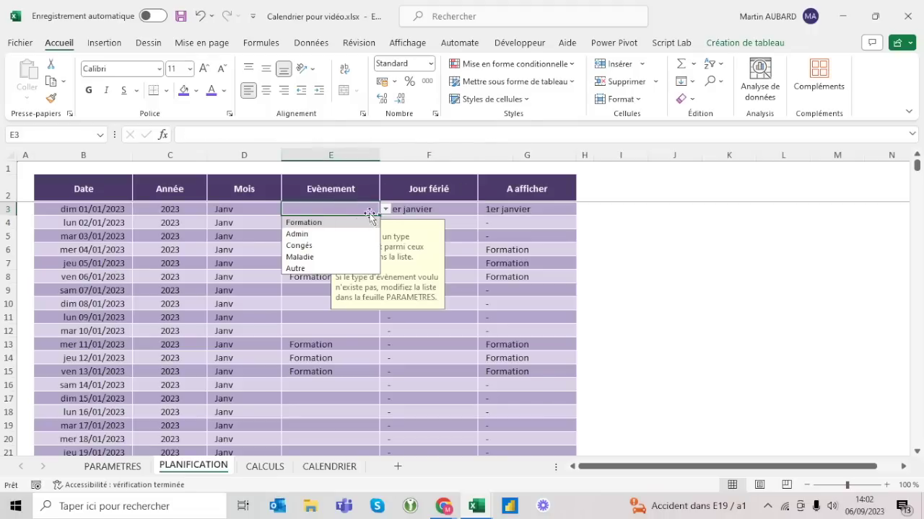
pyautogui.click(334, 235)
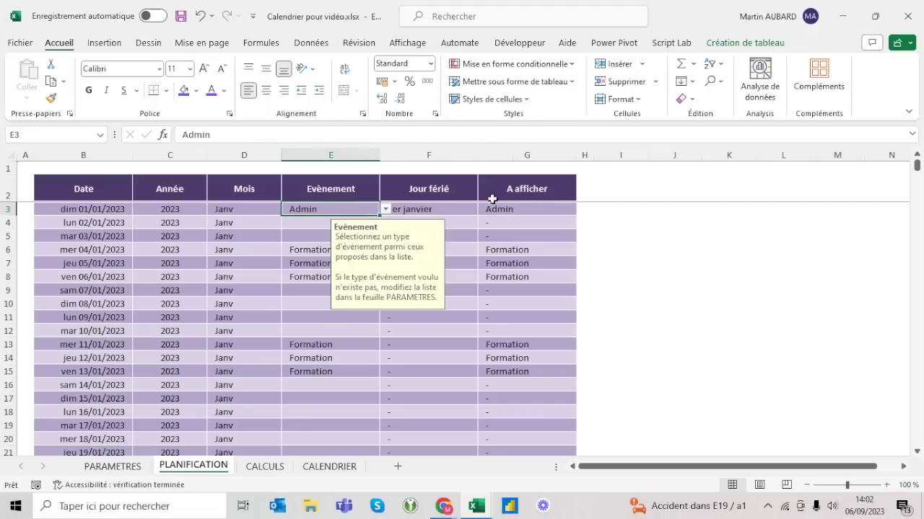
pyautogui.click(517, 207)
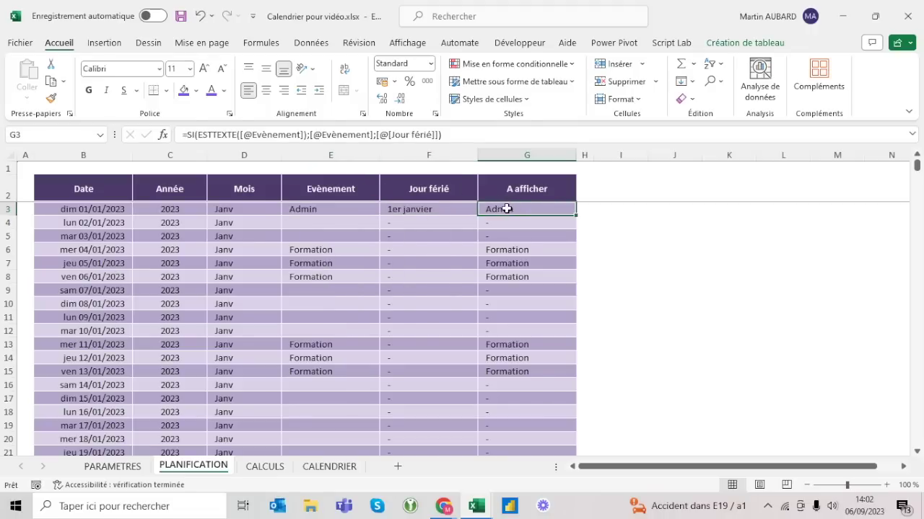
pyautogui.click(342, 209)
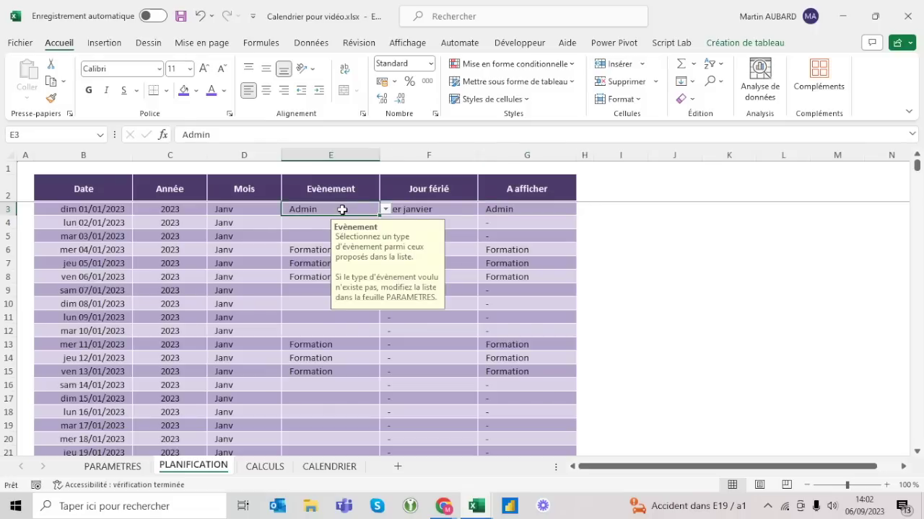
pyautogui.press('Delete')
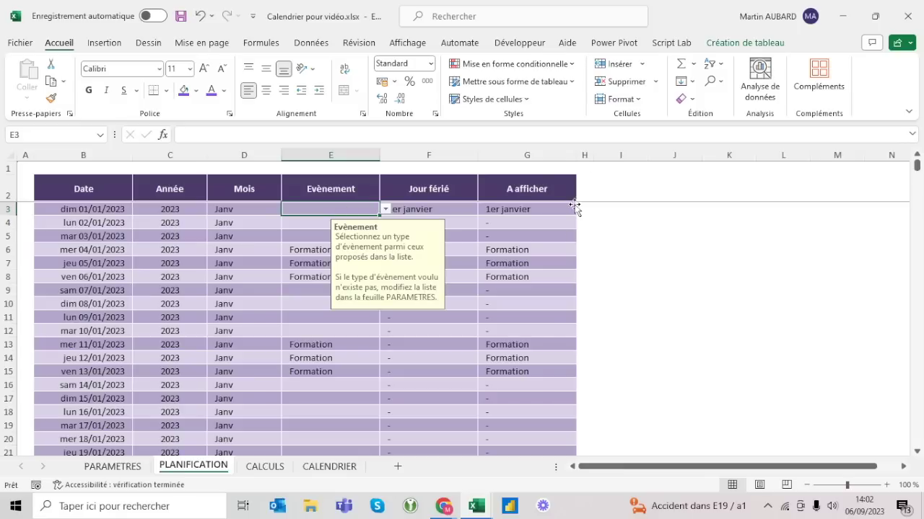
pyautogui.click(102, 179)
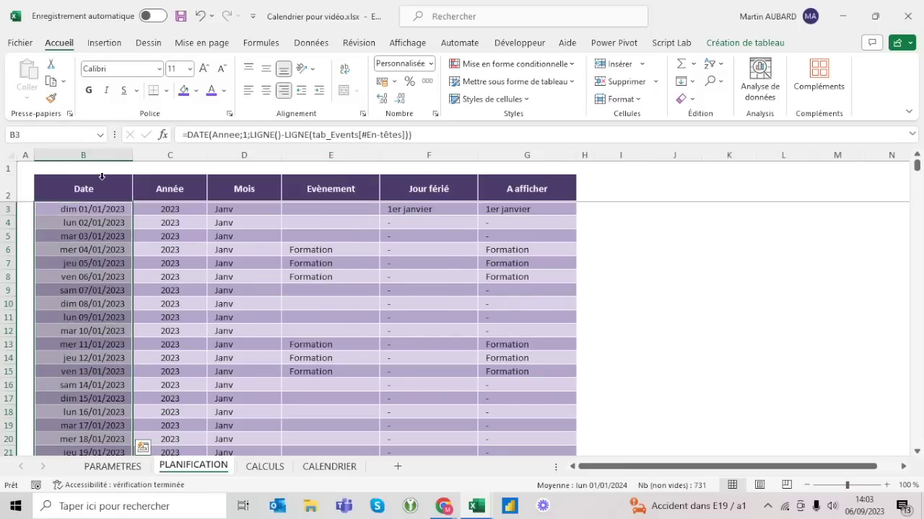
pyautogui.press('Down')
pyautogui.press('Up')
pyautogui.press('Right')
pyautogui.press('Right')
pyautogui.press('Right')
pyautogui.press('Left')
pyautogui.press('Left')
pyautogui.press('Left')
pyautogui.press('Right')
pyautogui.press('Right')
pyautogui.press('Right')
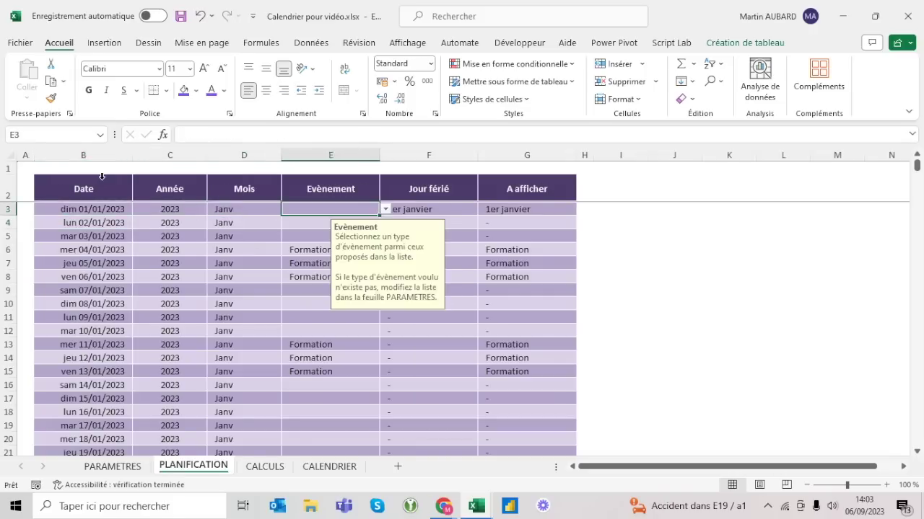
pyautogui.click(306, 177)
pyautogui.click(307, 178)
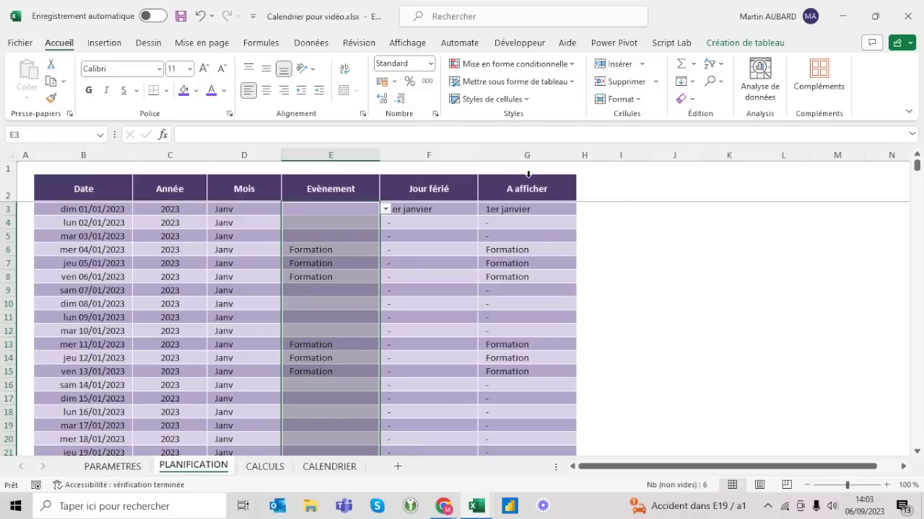
# - Fill the Evènement header cell E2 with bright purple
pyautogui.click(330, 190)
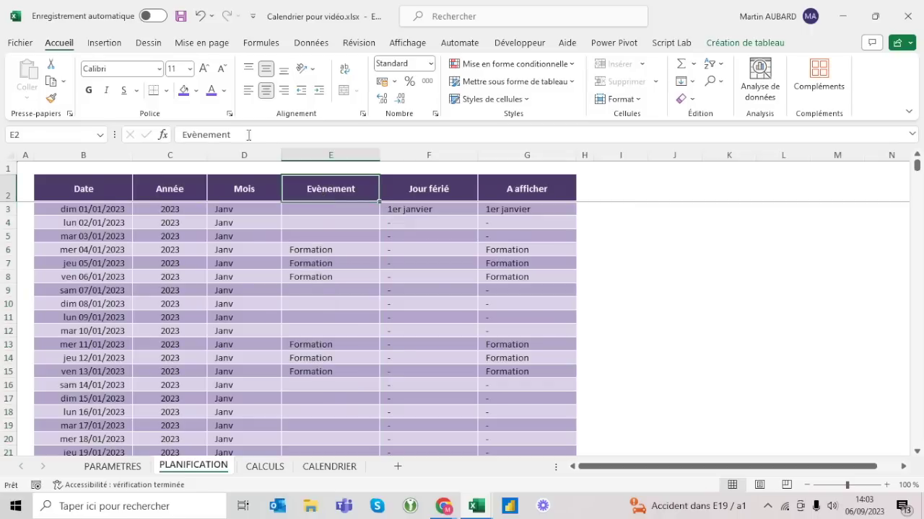
pyautogui.click(183, 92)
pyautogui.click(321, 221)
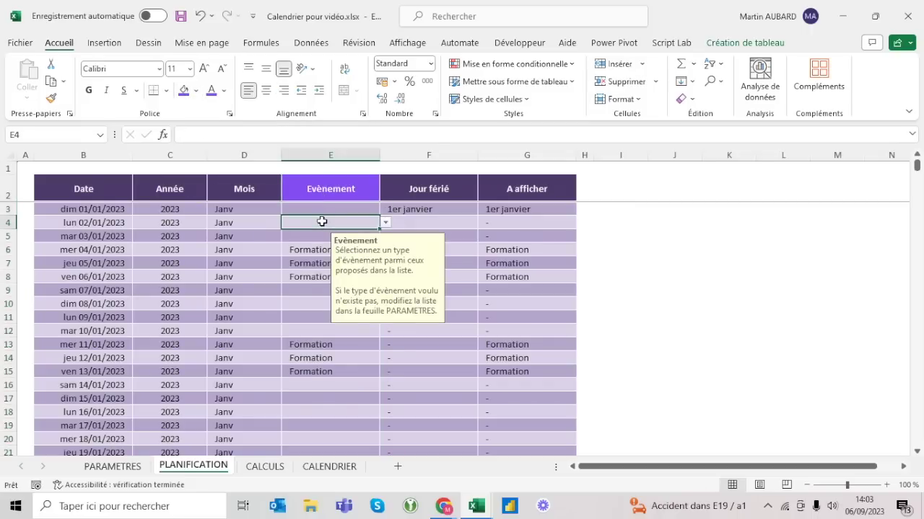
pyautogui.click(342, 188)
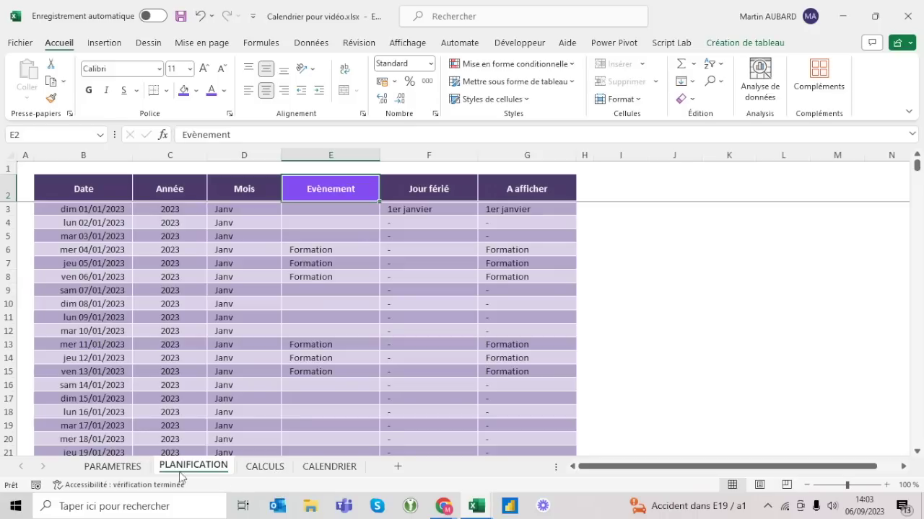
# - Check the PARAMETRES sheet, then insert two blank rows above the PLANIFICATION table
pyautogui.click(114, 467)
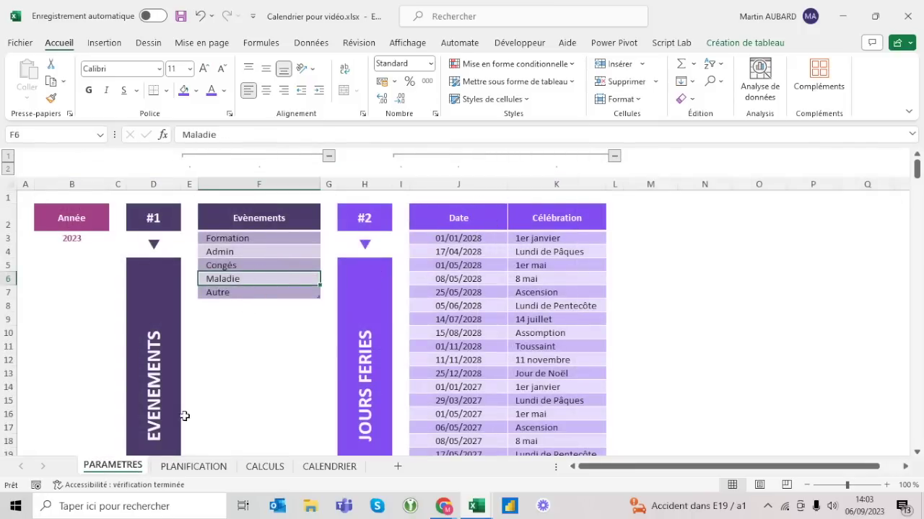
pyautogui.click(195, 467)
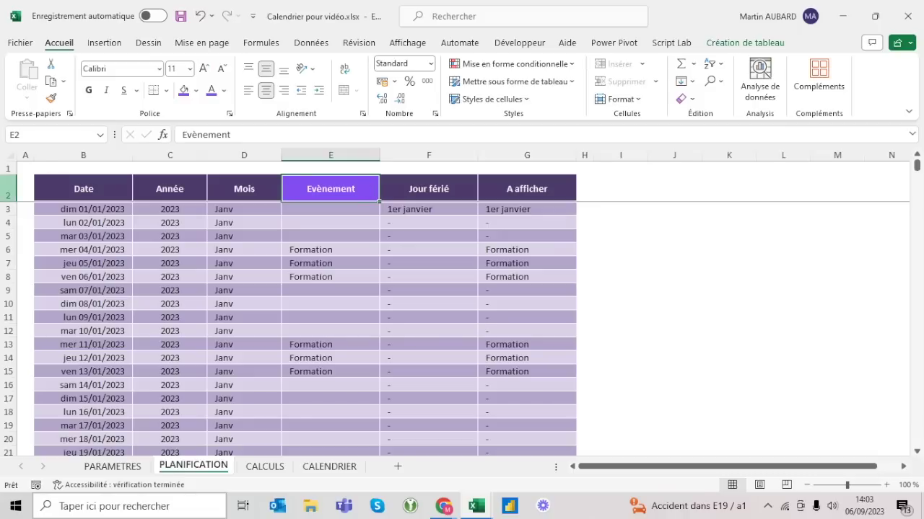
pyautogui.hotkey('shift', 'space')
pyautogui.hotkey('ctrl', '+')
pyautogui.hotkey('ctrl', '+')
pyautogui.click(70, 182)
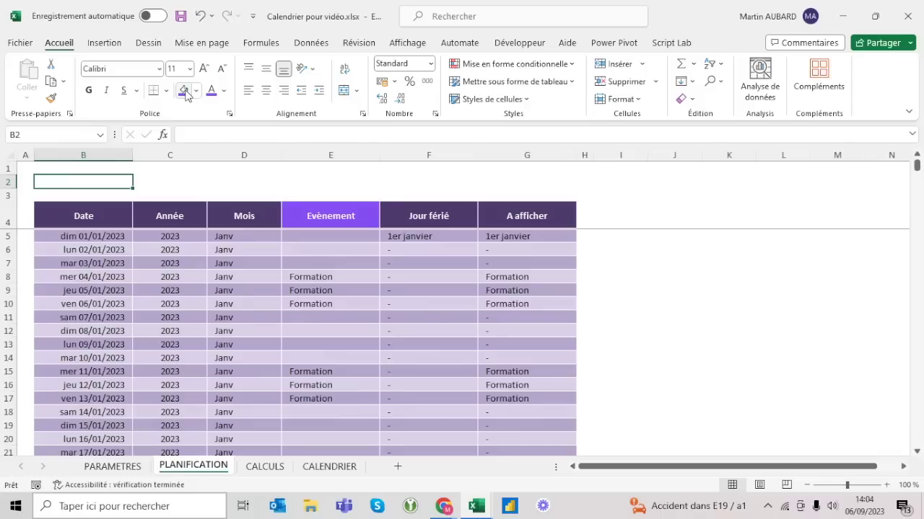
# - Insert a row above the table and enter Formules in B2 and Données in B3
pyautogui.click(4, 182)
pyautogui.hotkey('ctrl', '+')
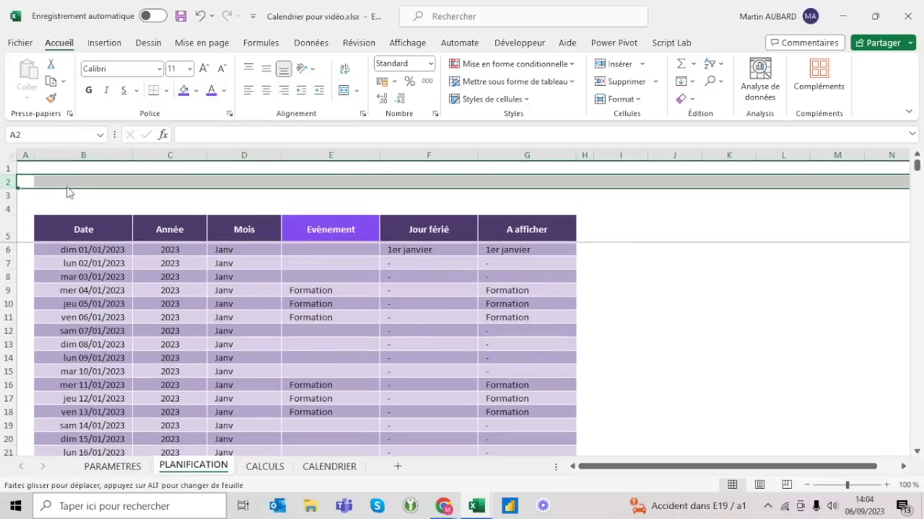
pyautogui.click(67, 181)
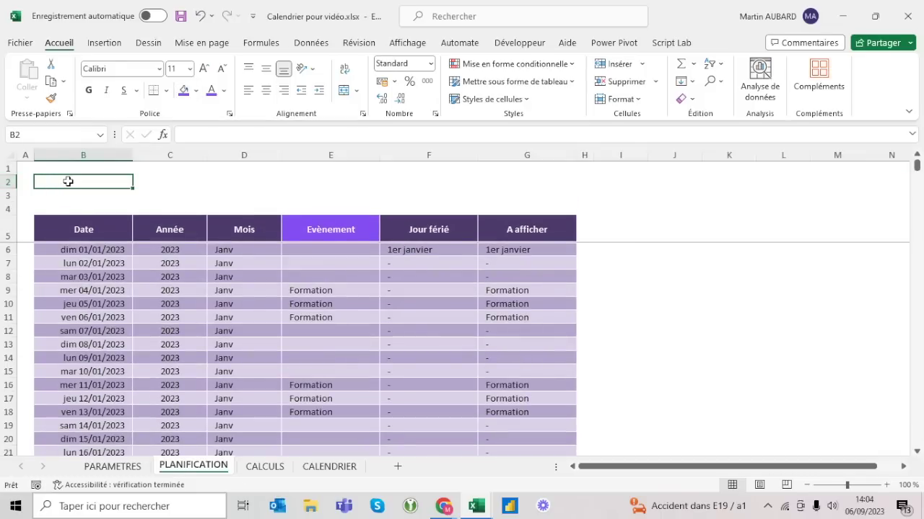
pyautogui.write('Formule')
pyautogui.press('Return')
pyautogui.write('Données')
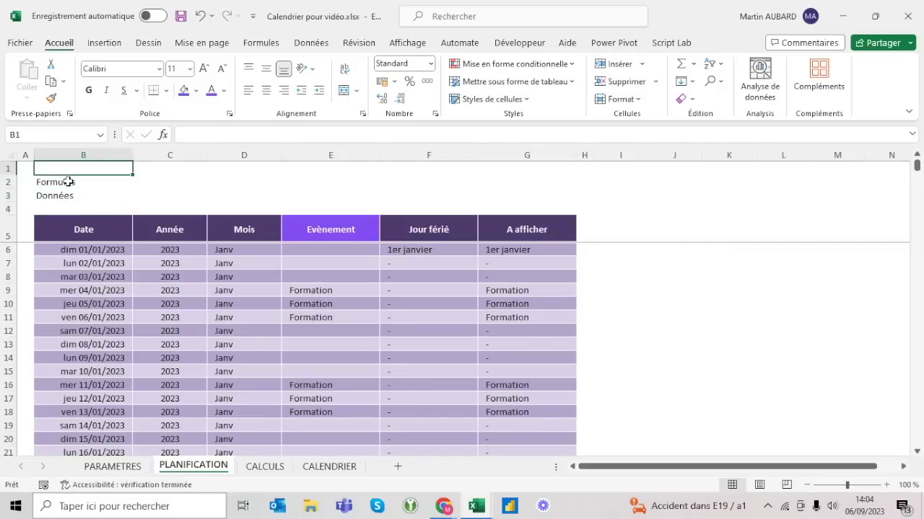
# - Give B2:B3 All Borders in a chosen line colour
pyautogui.moveTo(68, 182); pyautogui.dragTo(67, 196)
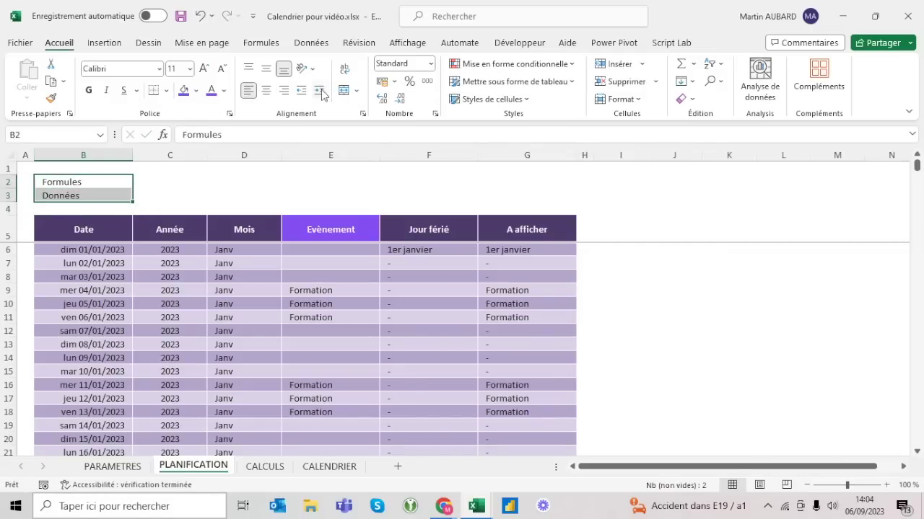
pyautogui.click(167, 91)
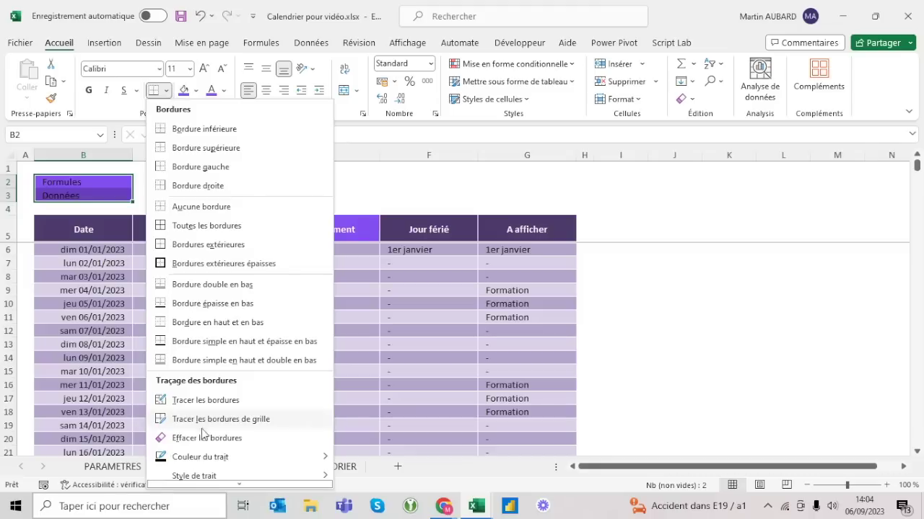
pyautogui.moveTo(230, 453)
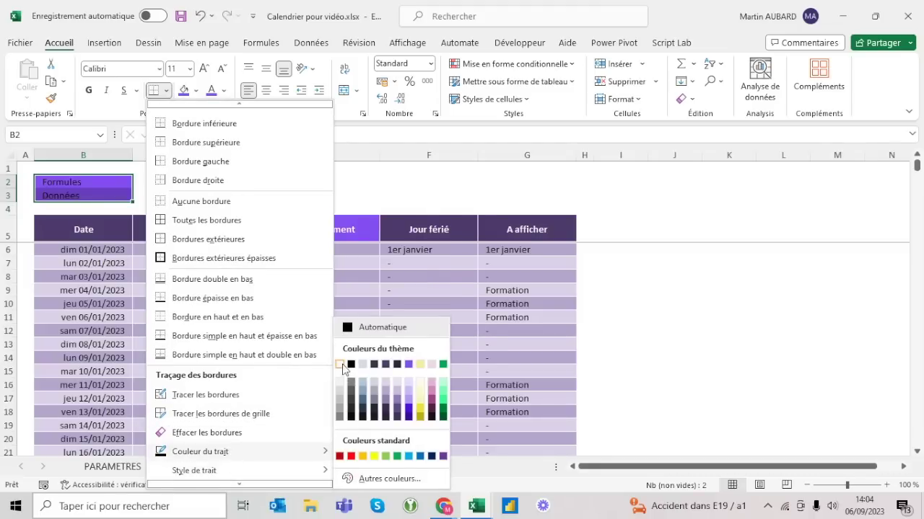
pyautogui.click(339, 364)
pyautogui.click(167, 90)
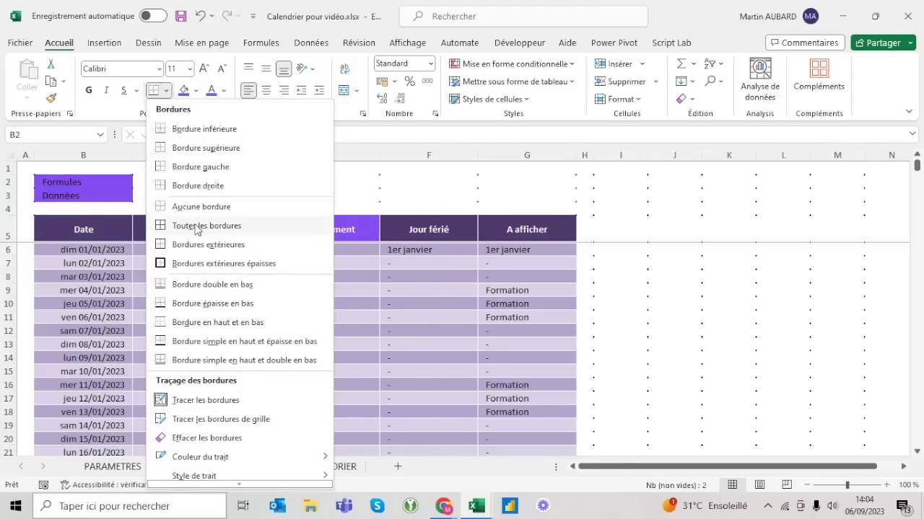
pyautogui.click(194, 225)
pyautogui.click(158, 181)
# - Make the B2:B3 label text white, leaving it not bold
pyautogui.moveTo(101, 182); pyautogui.dragTo(101, 195)
pyautogui.click(223, 90)
pyautogui.click(211, 147)
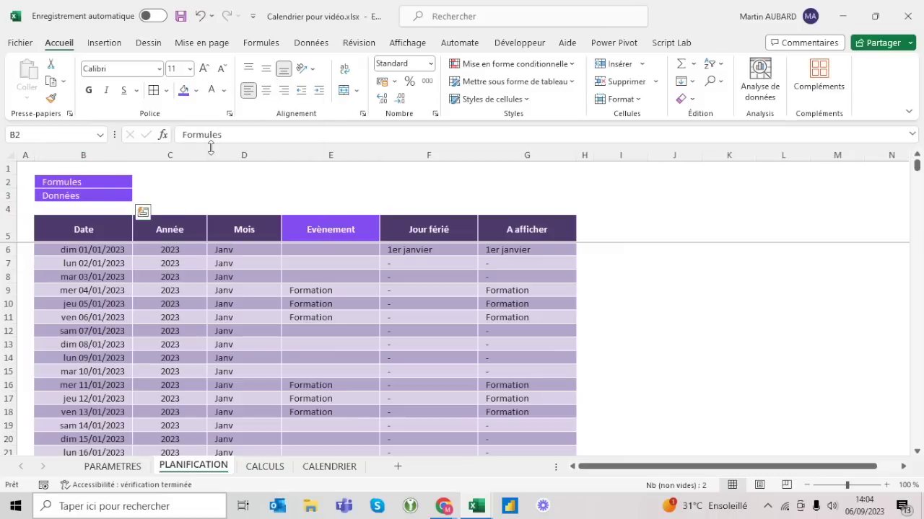
pyautogui.click(89, 92)
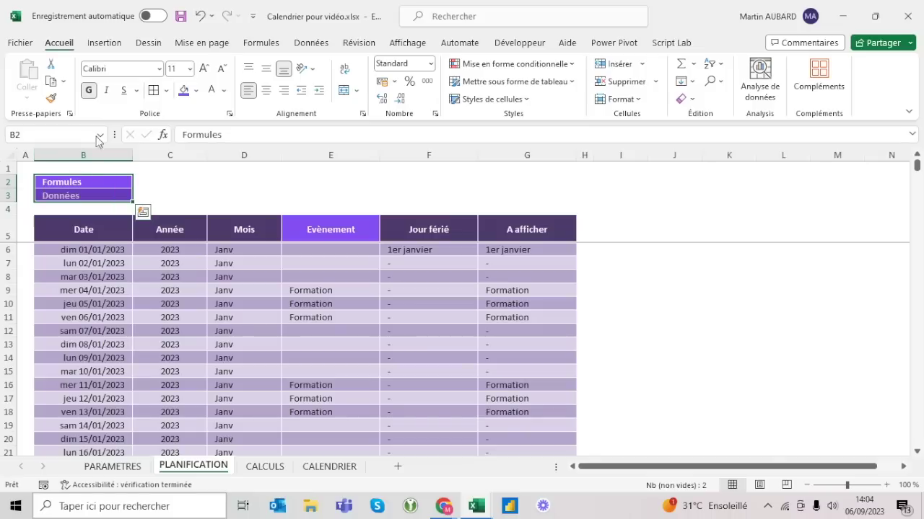
pyautogui.click(89, 94)
pyautogui.click(82, 181)
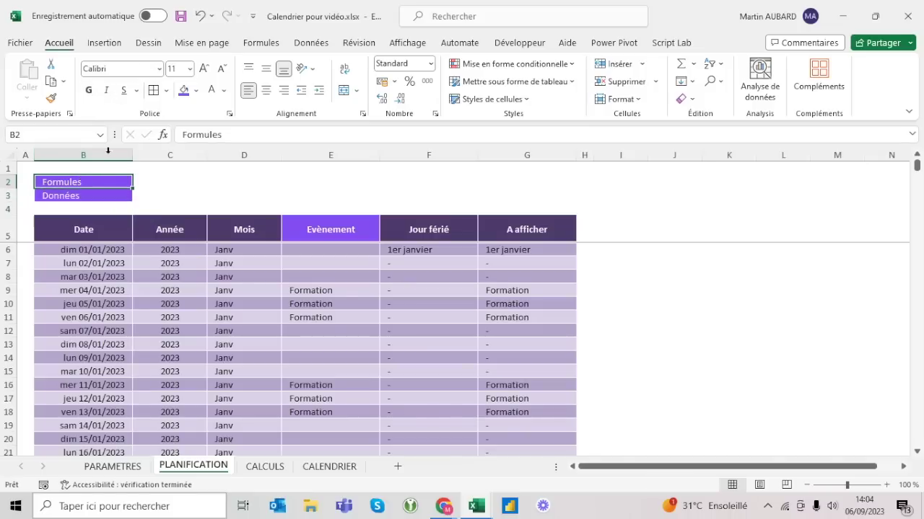
# - Fill B2 with dark purple, keeping its Formules text
pyautogui.click(196, 90)
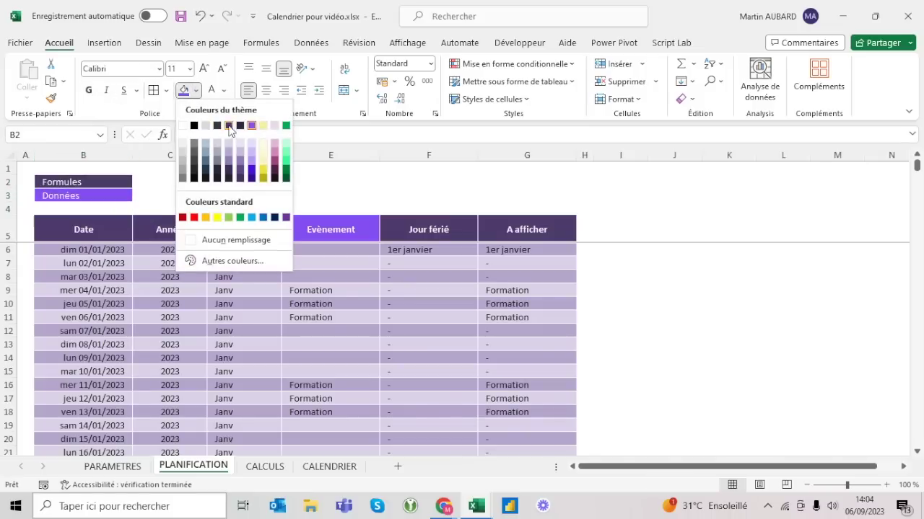
pyautogui.click(229, 130)
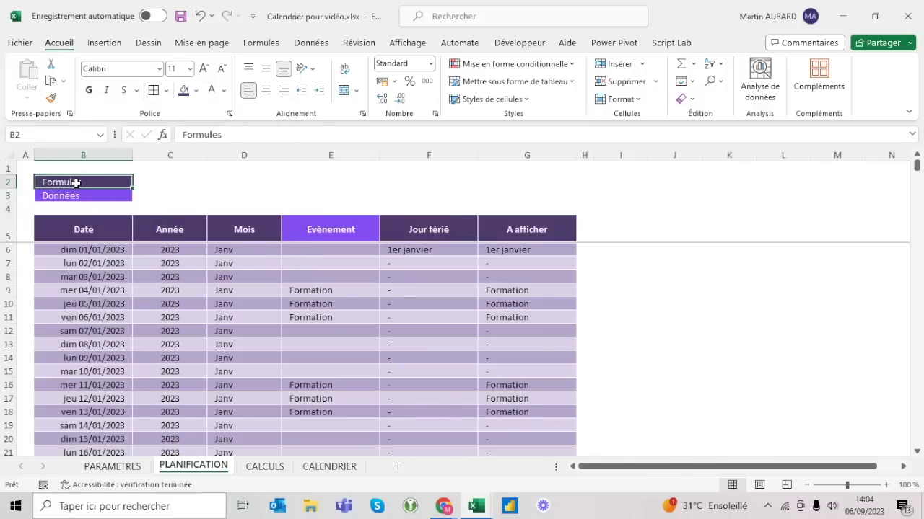
pyautogui.write('Les')
pyautogui.press('BackSpace')
pyautogui.write('D')
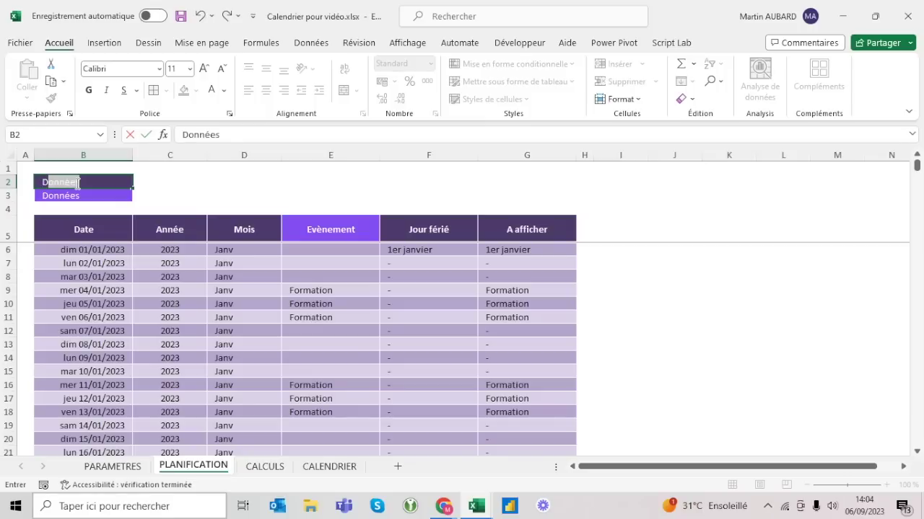
pyautogui.press('Escape')
# - Change the B2 label to 'Données par formules'
pyautogui.click(72, 194)
pyautogui.write('Sa')
pyautogui.click(72, 182)
pyautogui.click(182, 134)
pyautogui.write('Données par')
pyautogui.press('Delete')
pyautogui.write('formules')
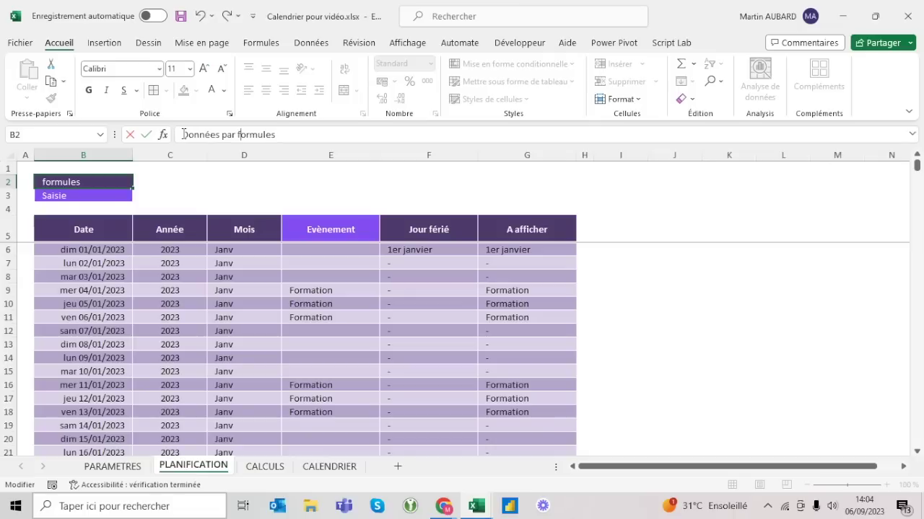
pyautogui.press('Return')
# - Change the B3 label to 'Données par saisie ou VBA'
pyautogui.write('Données')
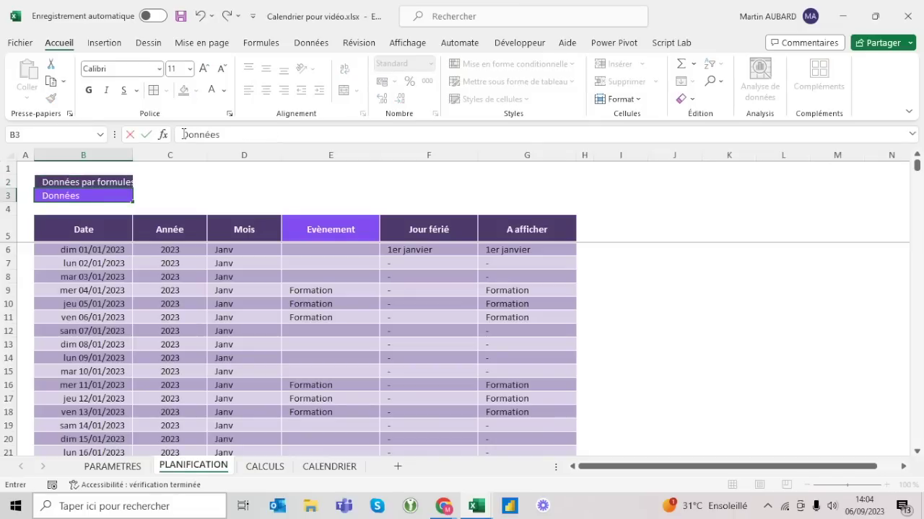
pyautogui.write(' par saisie')
pyautogui.press('Return')
pyautogui.press('Up')
pyautogui.press('Up')
pyautogui.press('Down')
pyautogui.click(344, 135)
pyautogui.write('our VBBA')
pyautogui.press('Return')
# - Merge and centre B2:C2 and B3:C3
pyautogui.press('Up')
pyautogui.press('Up')
pyautogui.hotkey('shift', 'Right')
pyautogui.click(344, 90)
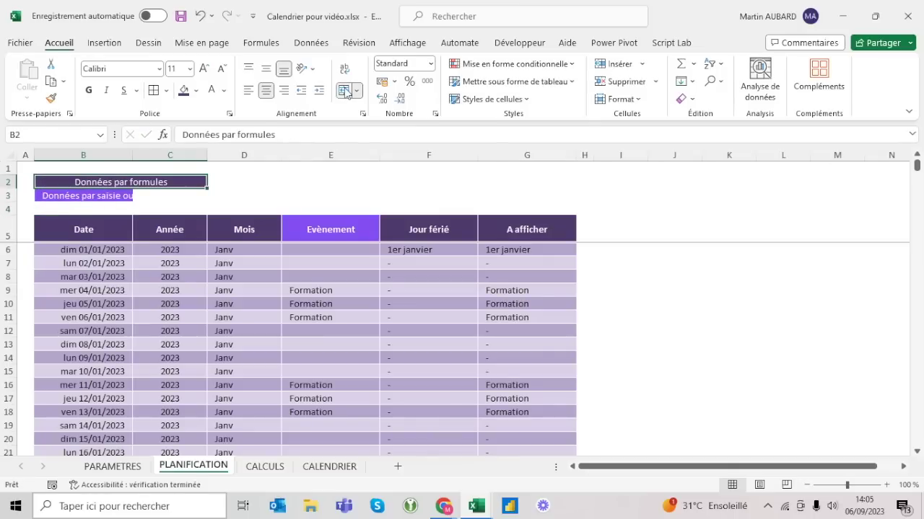
pyautogui.press('Down')
pyautogui.hotkey('shift', 'Right')
pyautogui.click(344, 90)
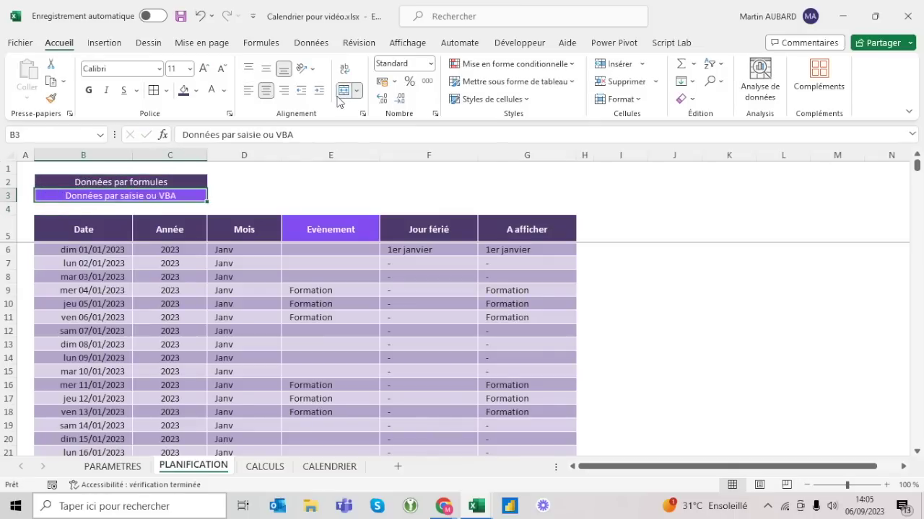
pyautogui.click(204, 308)
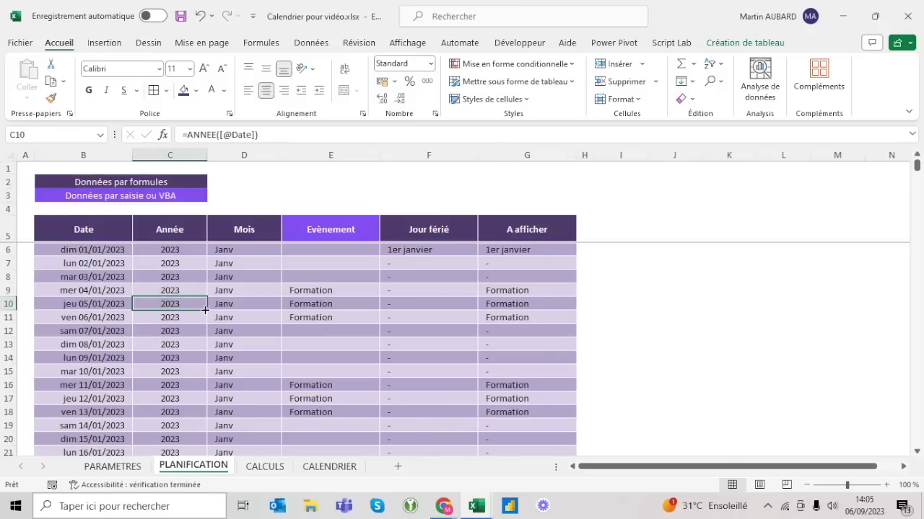
# - Left-align and indent the merged labels in B2:C3
pyautogui.click(118, 182)
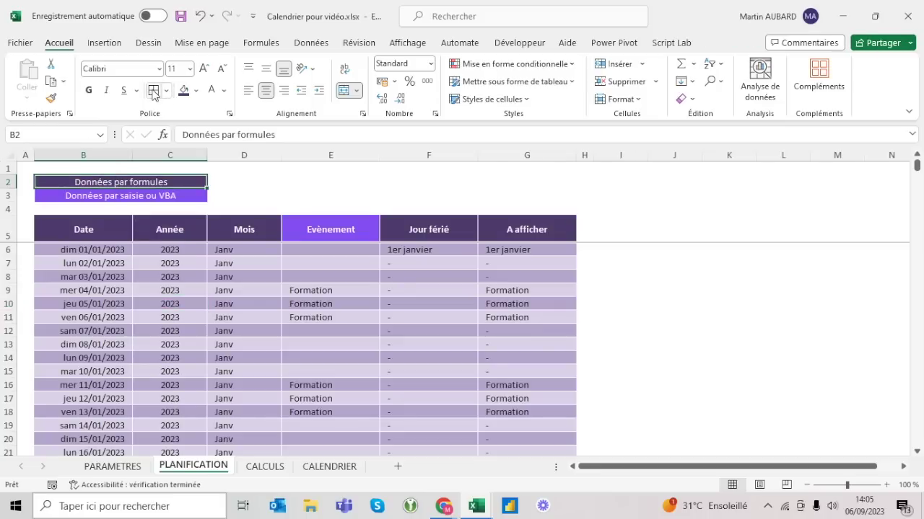
pyautogui.hotkey('shift', 'Down')
pyautogui.click(136, 385)
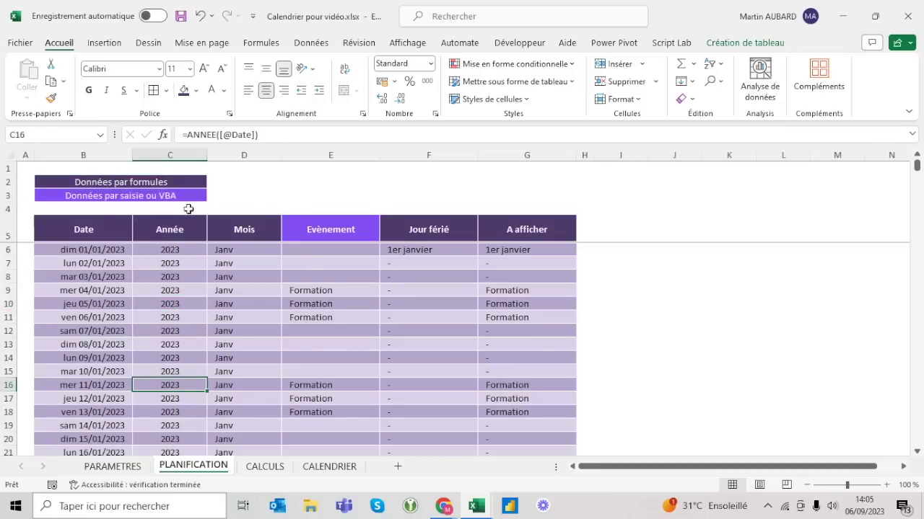
pyautogui.moveTo(128, 182); pyautogui.dragTo(130, 193)
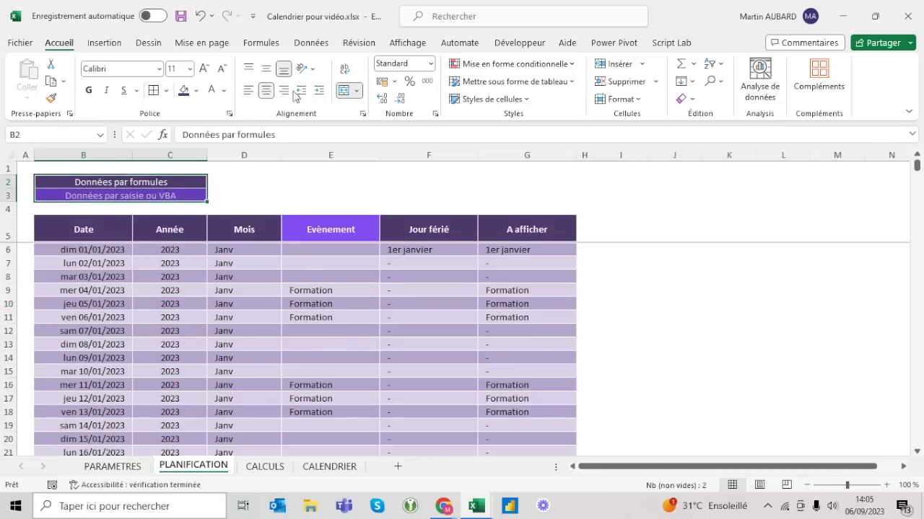
pyautogui.click(248, 90)
pyautogui.click(319, 90)
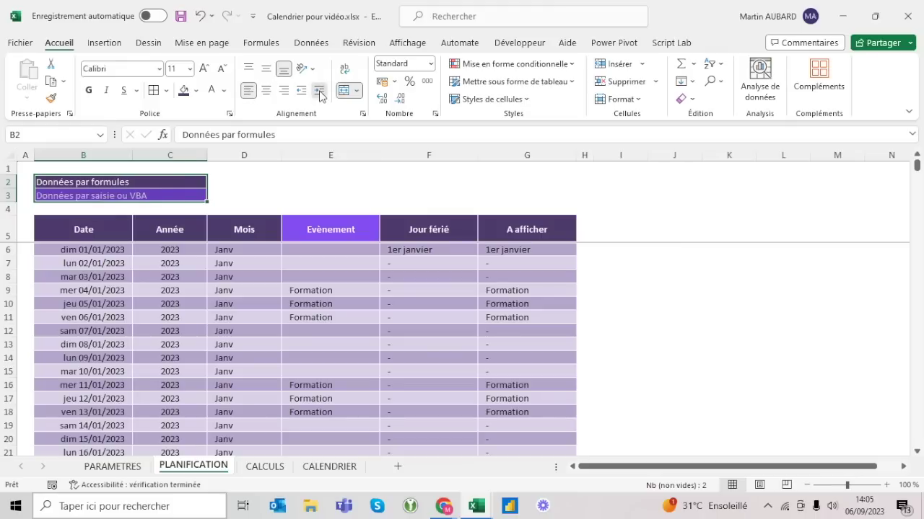
pyautogui.click(138, 279)
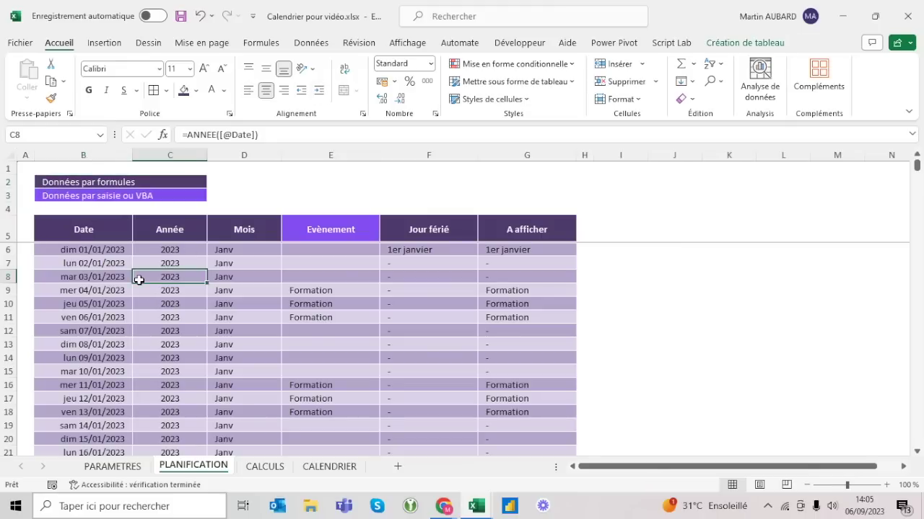
# - Set rows 2 and 3 to a row height of 20
pyautogui.moveTo(7, 182); pyautogui.dragTo(3, 194)
pyautogui.rightClick(4, 193)
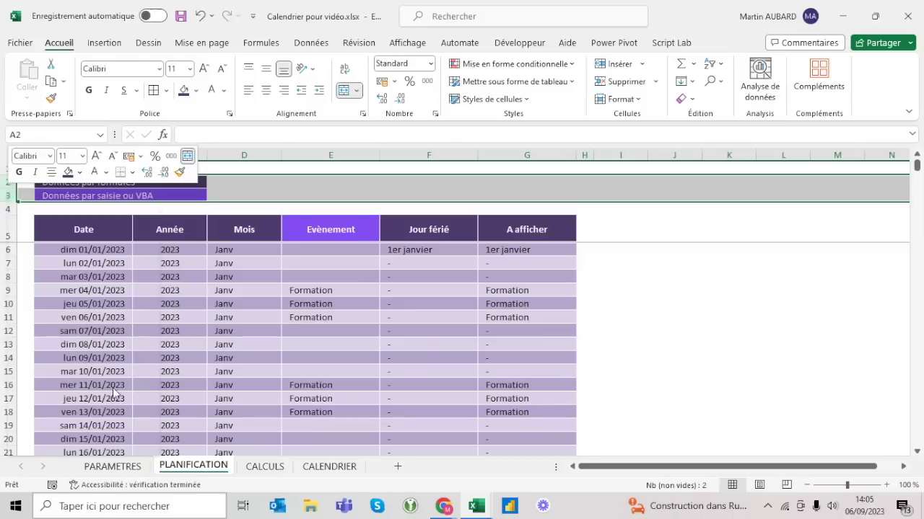
pyautogui.click(81, 406)
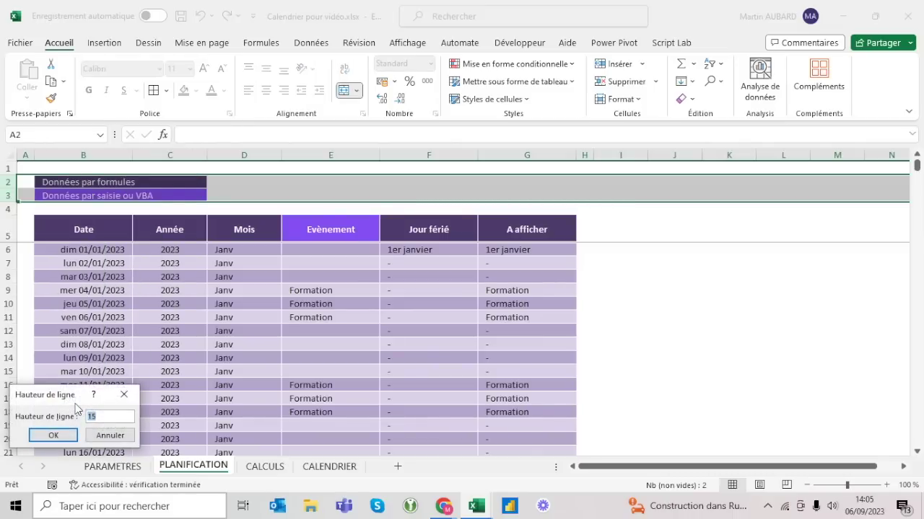
pyautogui.write('0')
pyautogui.click(53, 435)
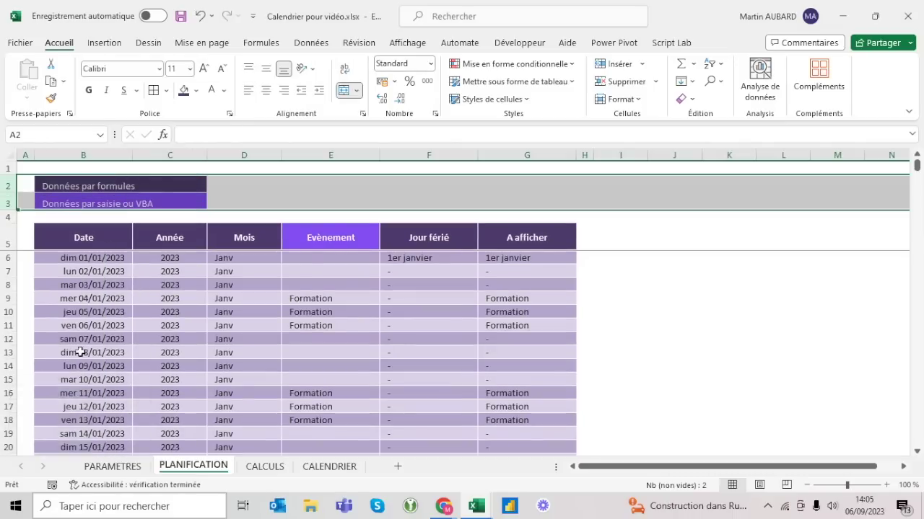
# - Centre the B2:C3 labels vertically in their rows
pyautogui.moveTo(122, 182); pyautogui.dragTo(112, 201)
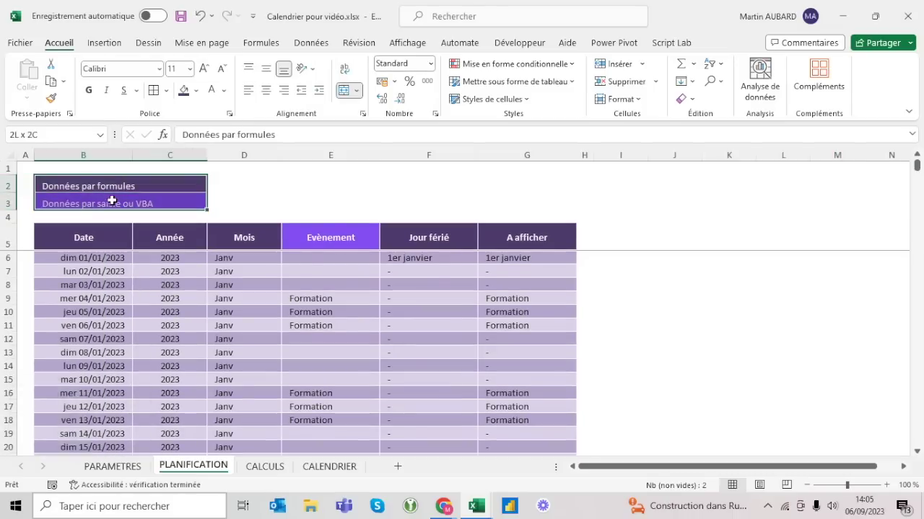
pyautogui.click(273, 70)
pyautogui.click(280, 207)
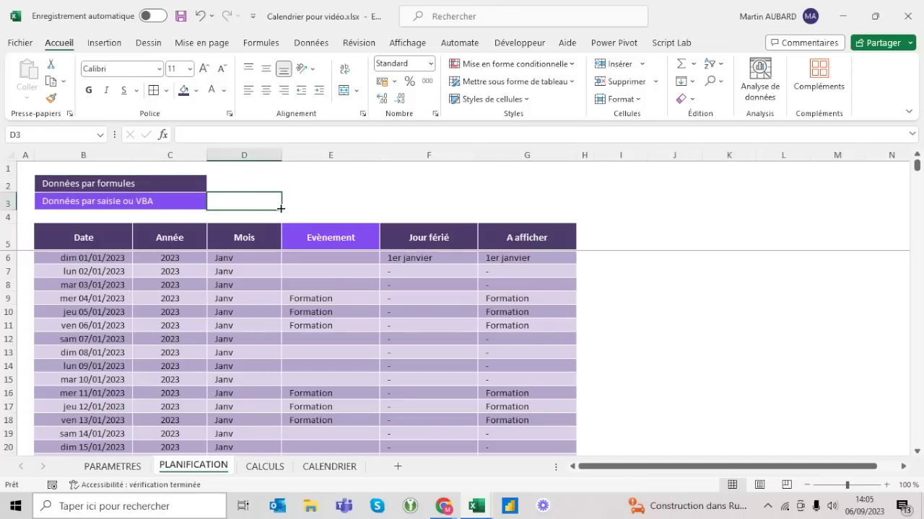
pyautogui.press('Left')
pyautogui.press('Up')
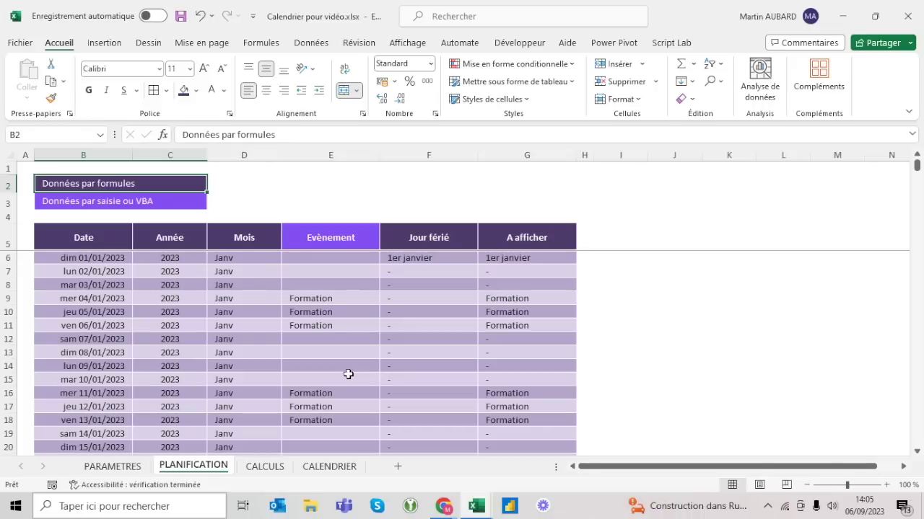
pyautogui.click(224, 274)
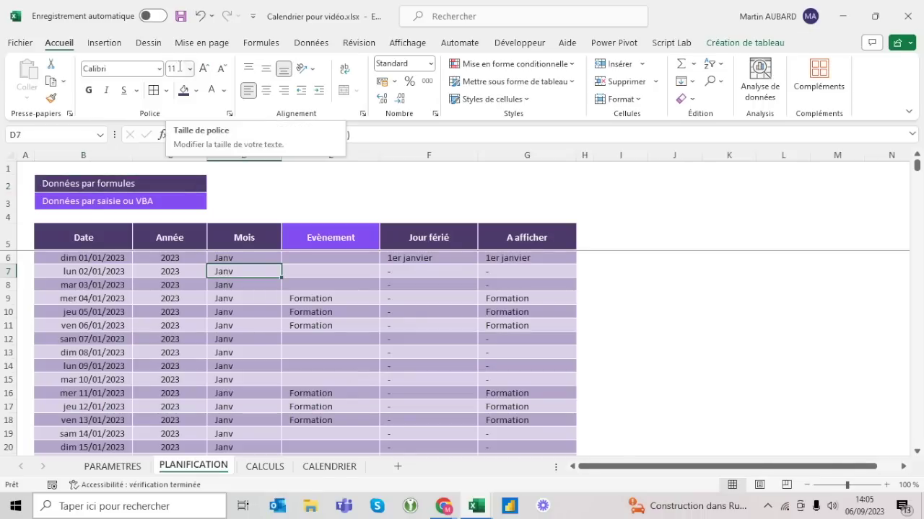
# - Insert Année and Mois slicers for the events table from Création de tableau
pyautogui.click(735, 45)
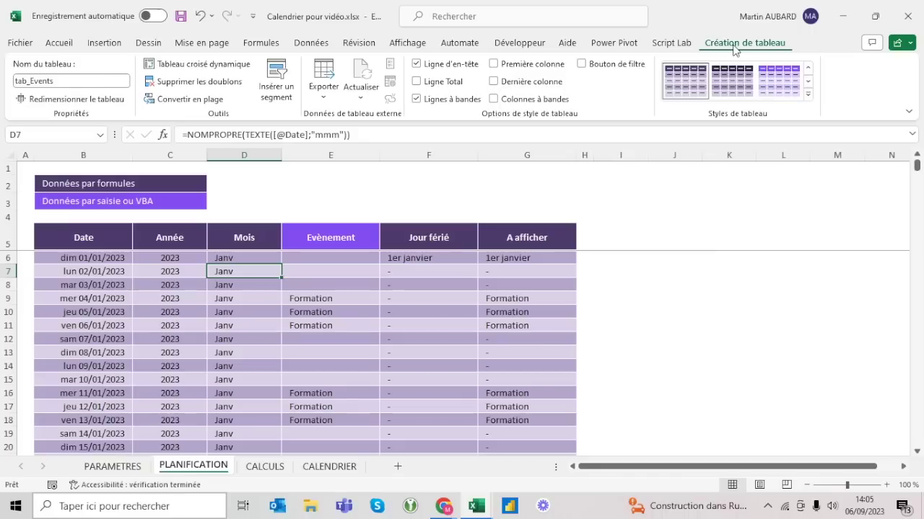
pyautogui.click(270, 307)
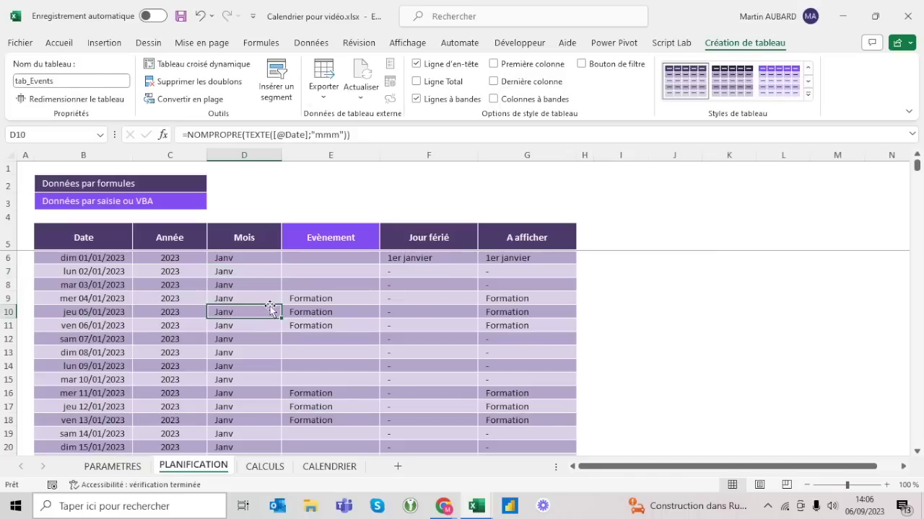
pyautogui.click(287, 83)
pyautogui.click(462, 111)
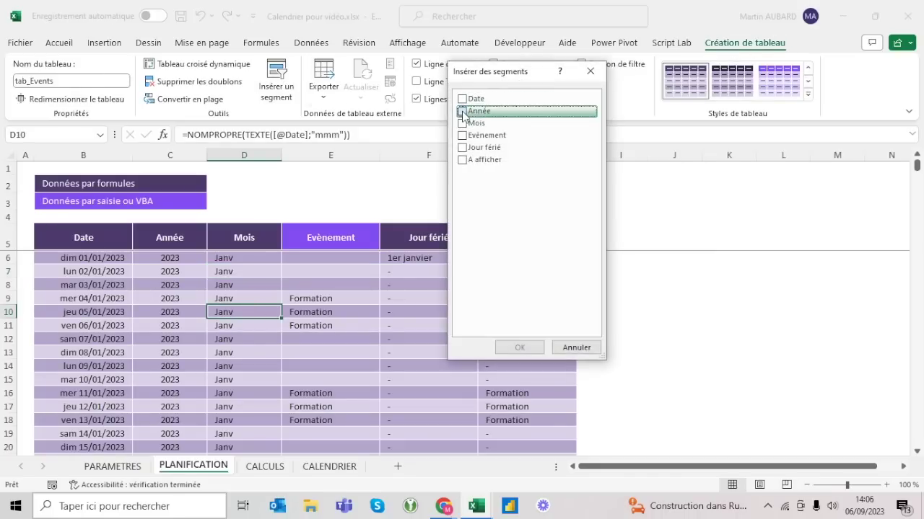
pyautogui.click(462, 123)
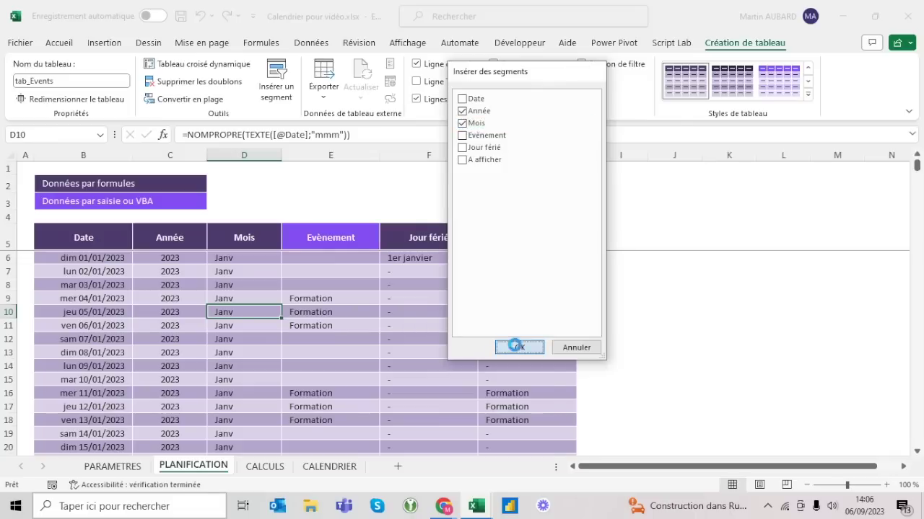
pyautogui.click(517, 346)
# - Reposition the Mois slicer and select the Année slicer
pyautogui.moveTo(587, 254); pyautogui.dragTo(594, 276)
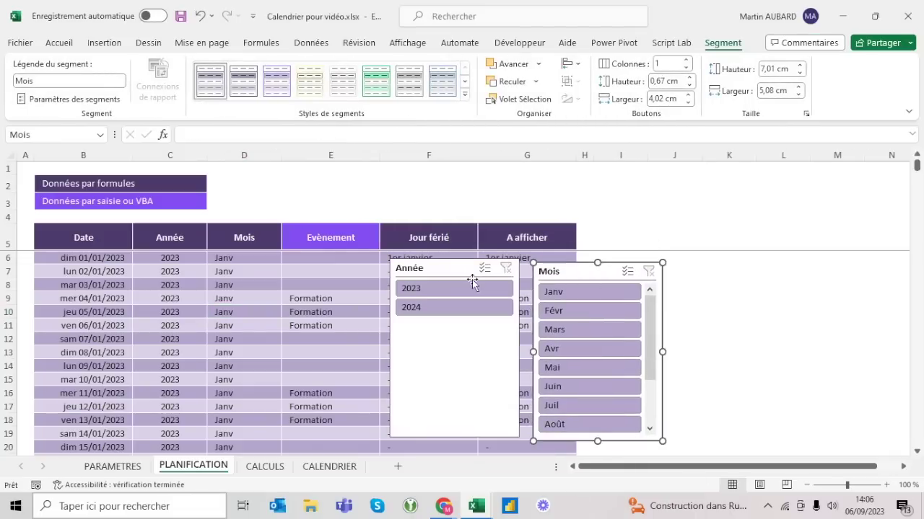
pyautogui.moveTo(384, 271); pyautogui.dragTo(353, 269)
pyautogui.click(354, 269)
pyautogui.click(424, 268)
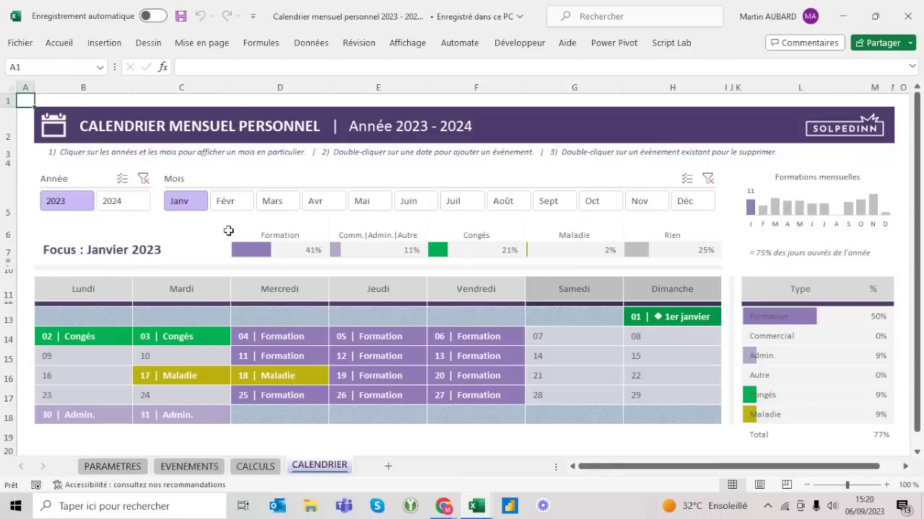
# - Inspect the reference EVENEMENTS rows and D5 month formula, then return to Calendrier pour vidéo
pyautogui.click(189, 467)
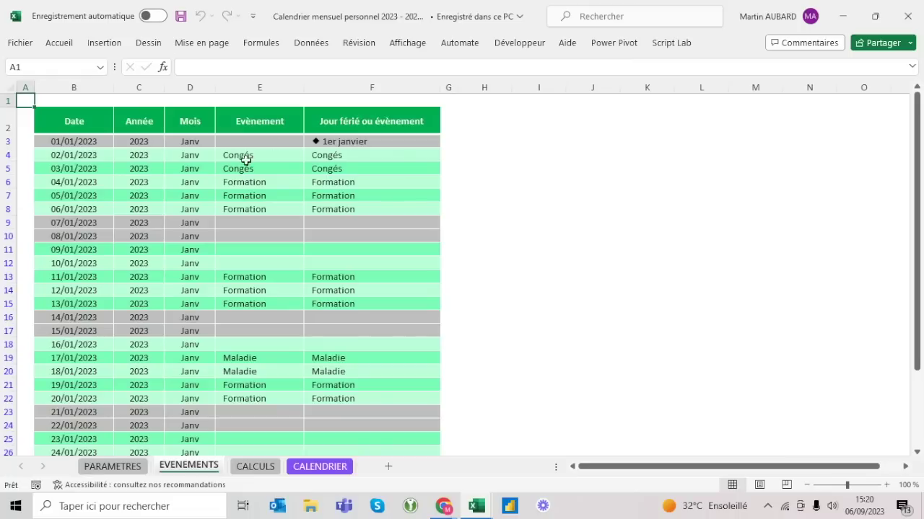
pyautogui.click(11, 141)
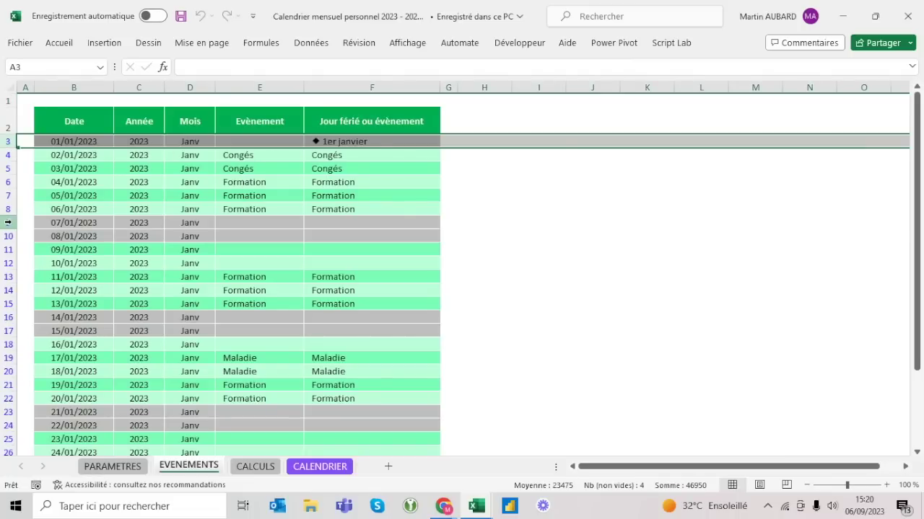
pyautogui.click(9, 223)
pyautogui.click(166, 171)
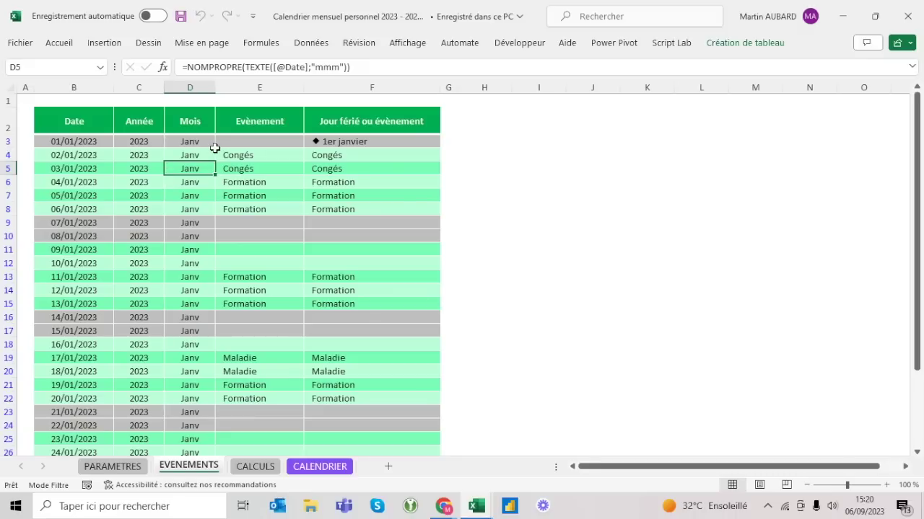
pyautogui.click(137, 471)
pyautogui.click(193, 469)
pyautogui.hotkey('alt', 'Tab')
pyautogui.click(599, 271)
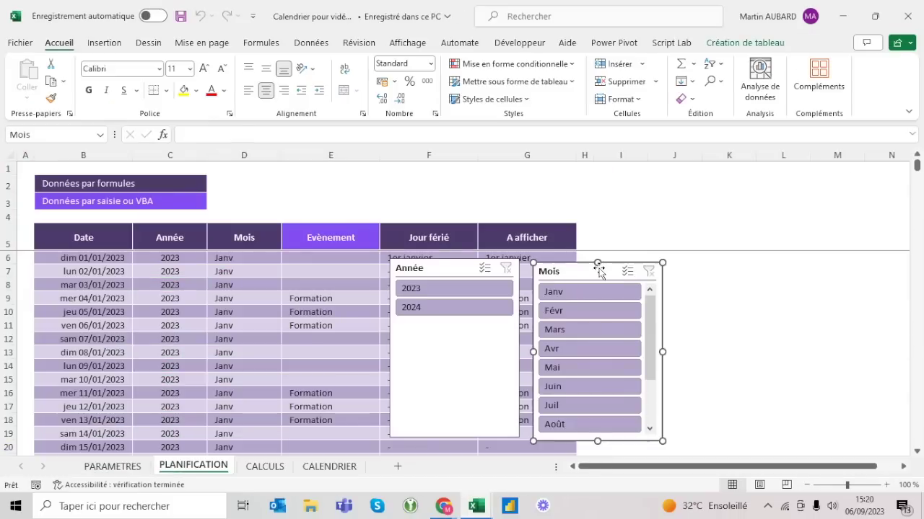
# - Place the Année and Mois slicers side by side at the top right of the table
pyautogui.keyDown('ctrl'); pyautogui.click(462, 266); pyautogui.keyUp('ctrl')
pyautogui.moveTo(462, 266)
pyautogui.mouseDown()
pyautogui.moveTo(635, 250)
pyautogui.moveTo(633, 264)
pyautogui.mouseUp()
pyautogui.moveTo(643, 217); pyautogui.dragTo(644, 216)
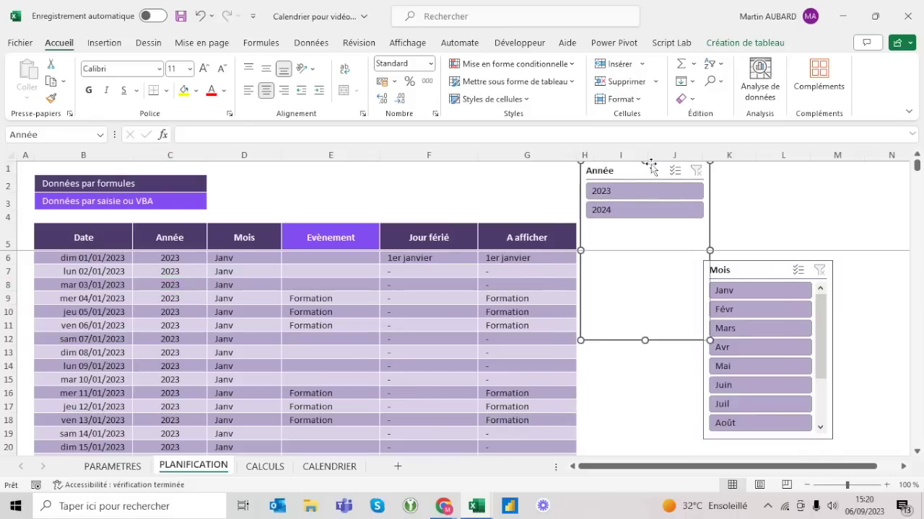
pyautogui.moveTo(782, 256); pyautogui.dragTo(774, 236)
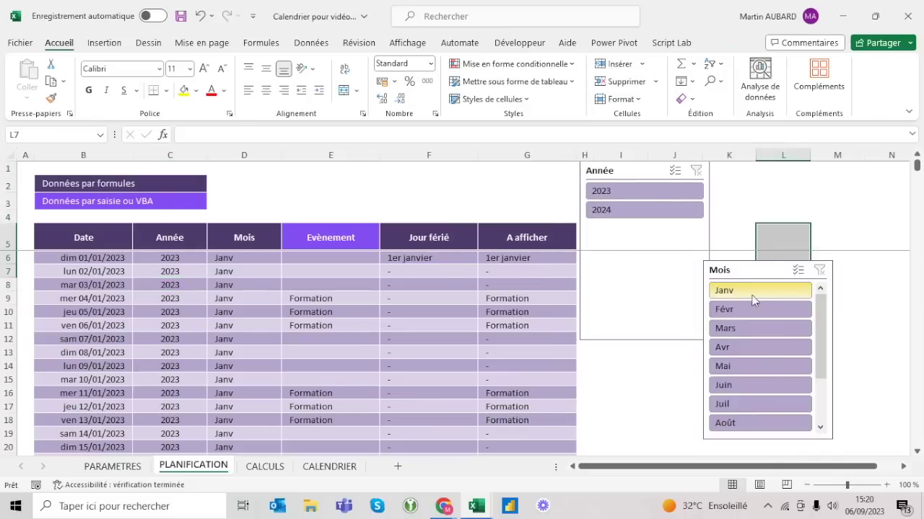
pyautogui.moveTo(749, 279); pyautogui.dragTo(779, 179)
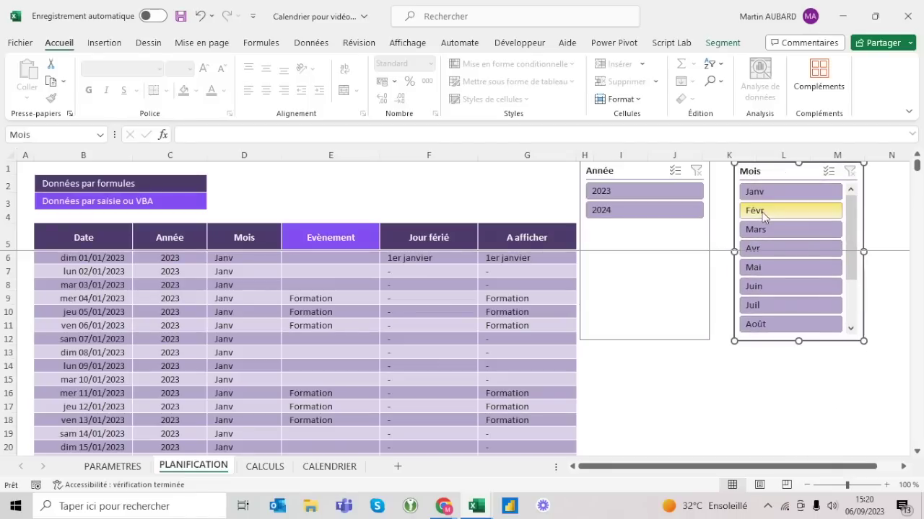
# - Filter the table to Févr 2023, then to Mars
pyautogui.click(755, 210)
pyautogui.click(658, 194)
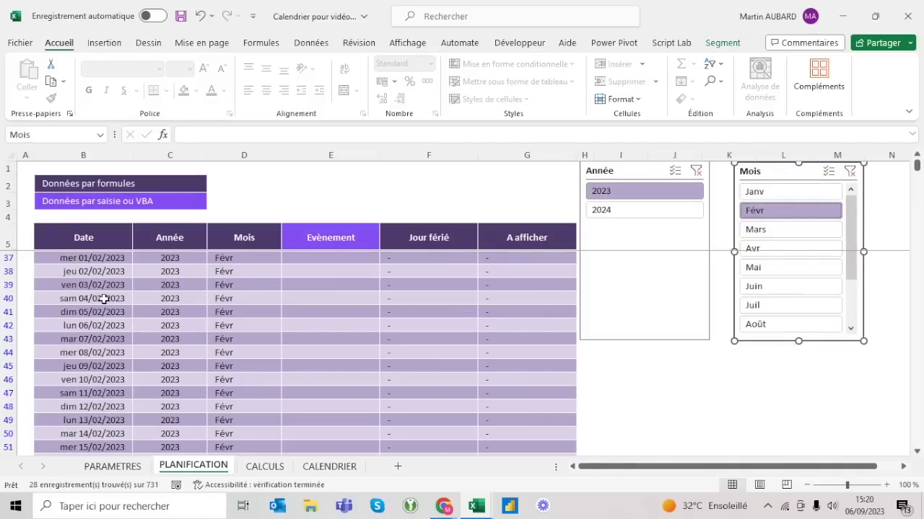
pyautogui.scroll(-10, 104, 299)
pyautogui.scroll(5, 104, 299)
pyautogui.scroll(1, 103, 296)
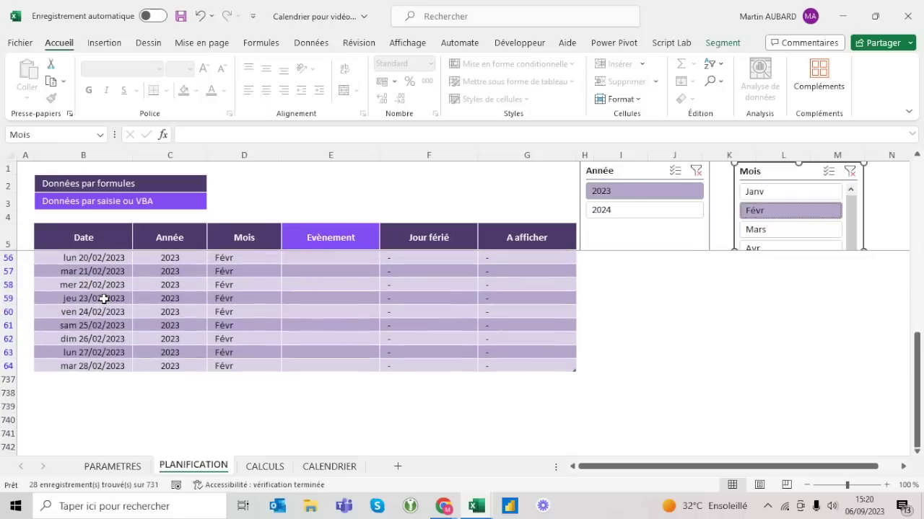
pyautogui.scroll(6, 103, 294)
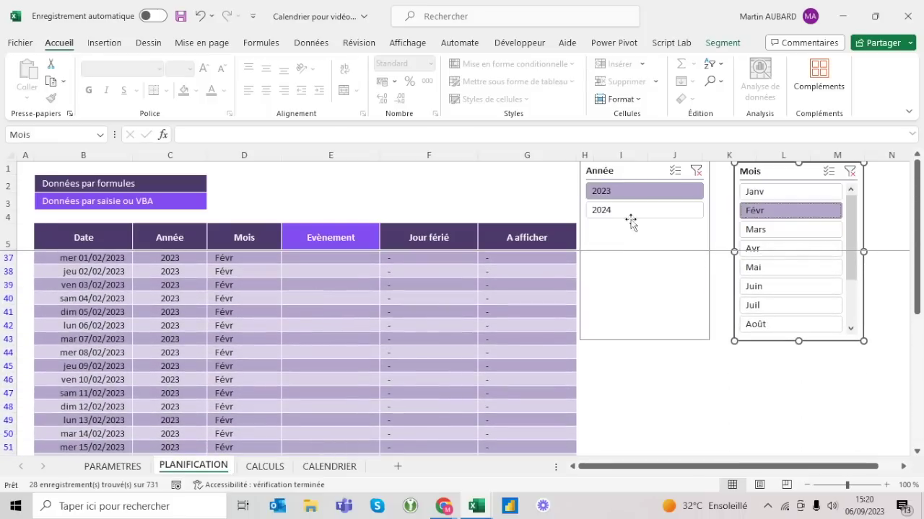
pyautogui.click(765, 231)
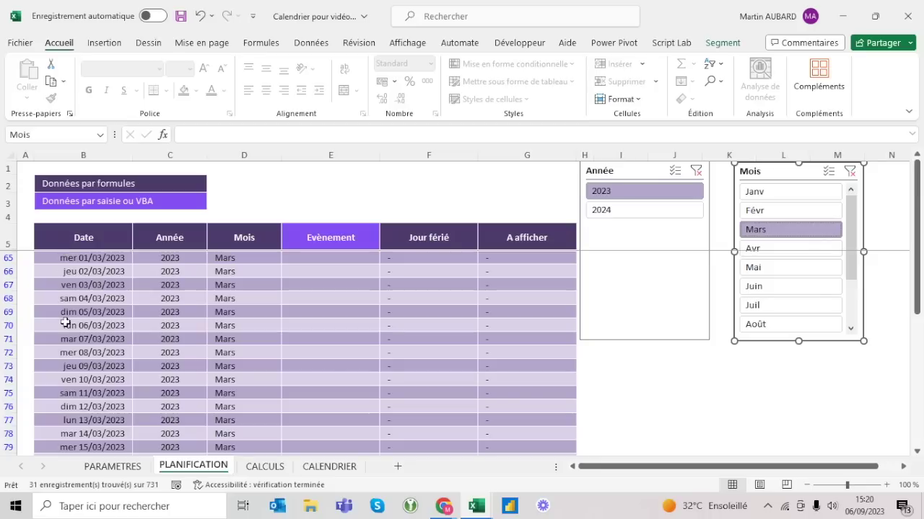
# - Test the Mois filter on Avr, Mai and Juin, ending on Mai
pyautogui.click(794, 248)
pyautogui.click(780, 267)
pyautogui.click(775, 285)
pyautogui.click(775, 269)
pyautogui.click(773, 253)
pyautogui.click(794, 285)
pyautogui.click(774, 267)
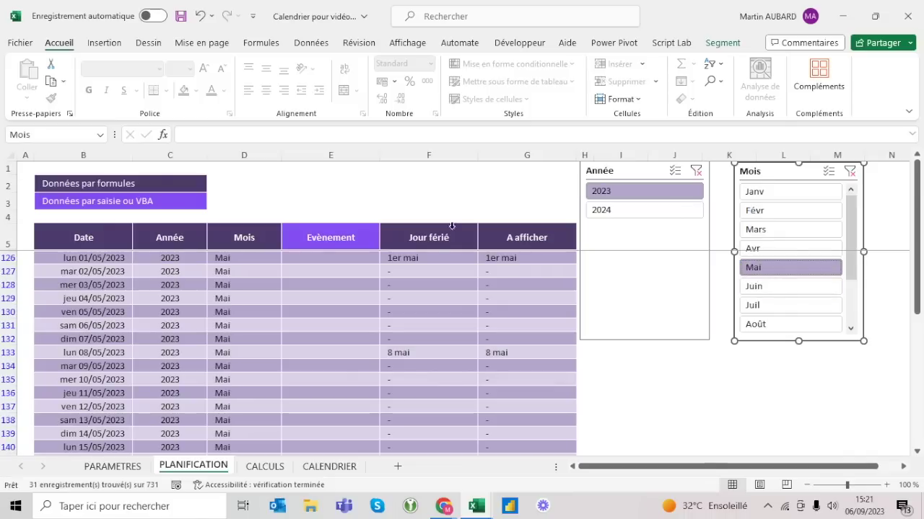
# - Clear the month and year slicer filters
pyautogui.click(850, 171)
pyautogui.click(696, 171)
pyautogui.click(78, 257)
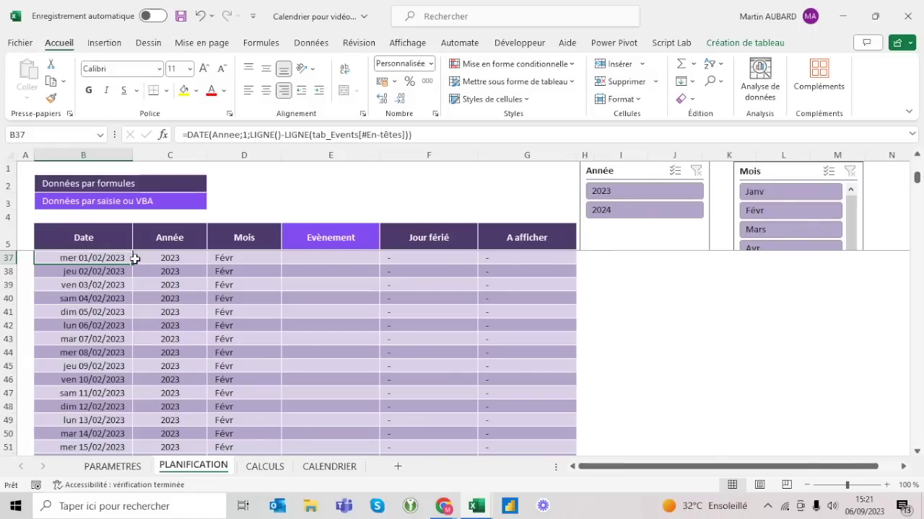
# - Select only the Date column's data in the tab_Events table
pyautogui.click(105, 235)
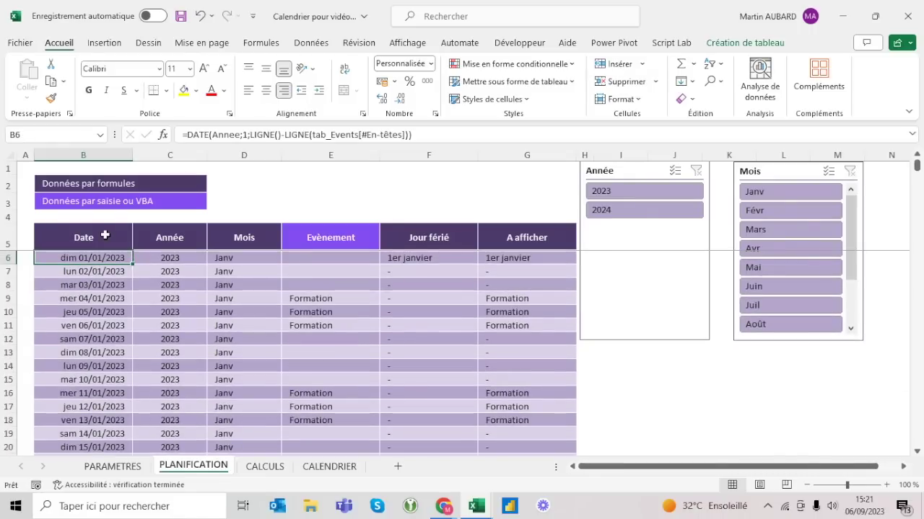
pyautogui.click(32, 224)
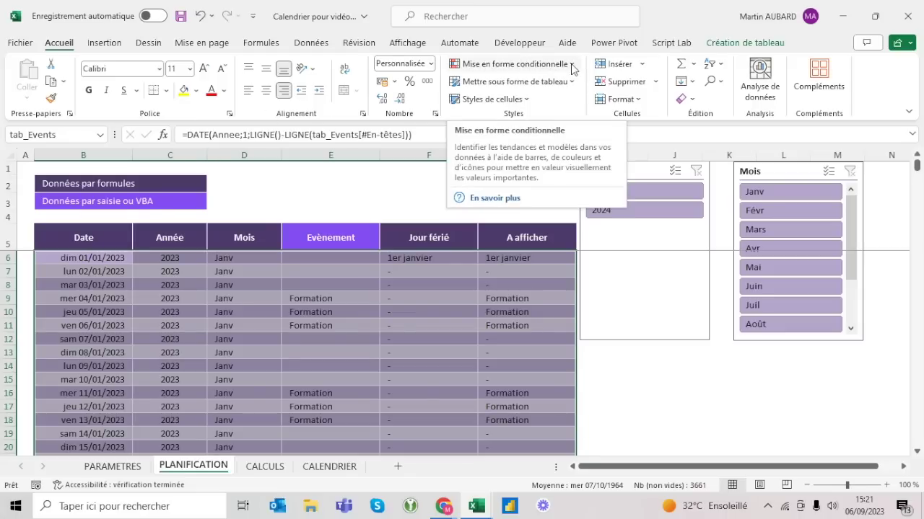
pyautogui.click(572, 65)
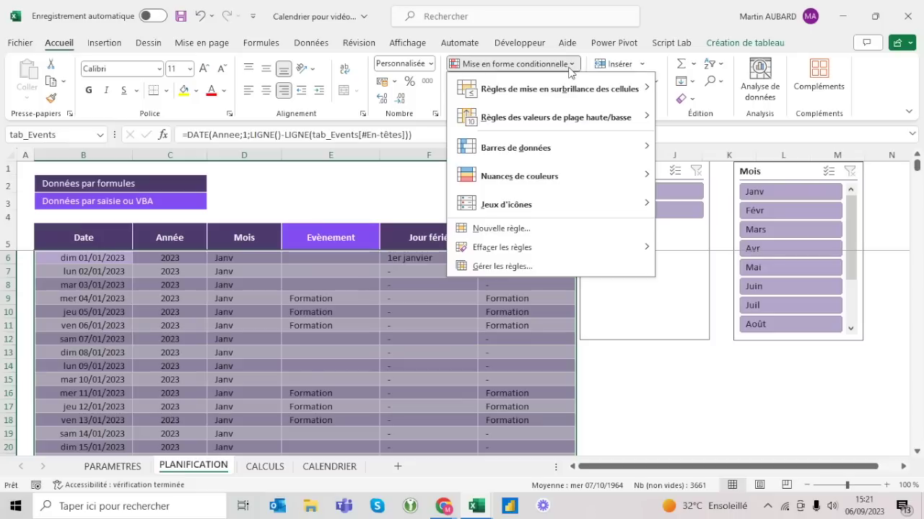
pyautogui.click(72, 227)
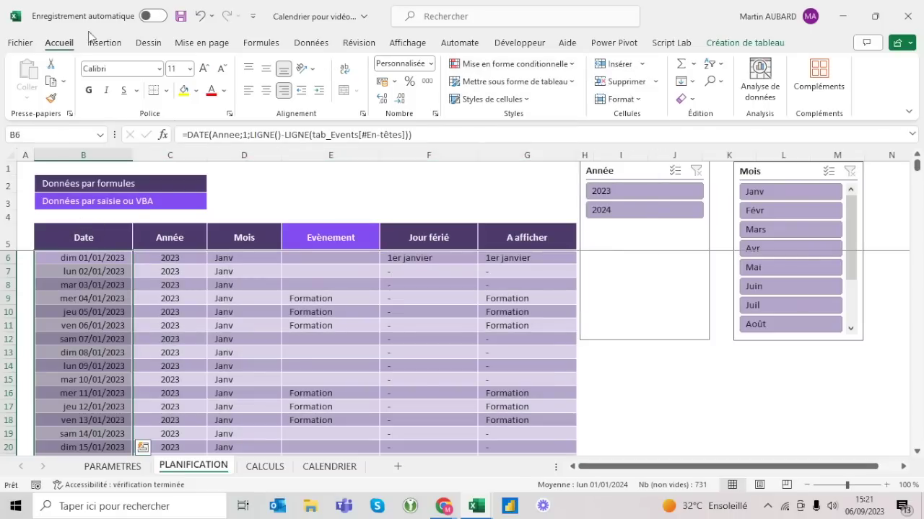
# - Add a 'Une date se produisant: Ce mois' rule with light red fill and dark red text
pyautogui.click(570, 64)
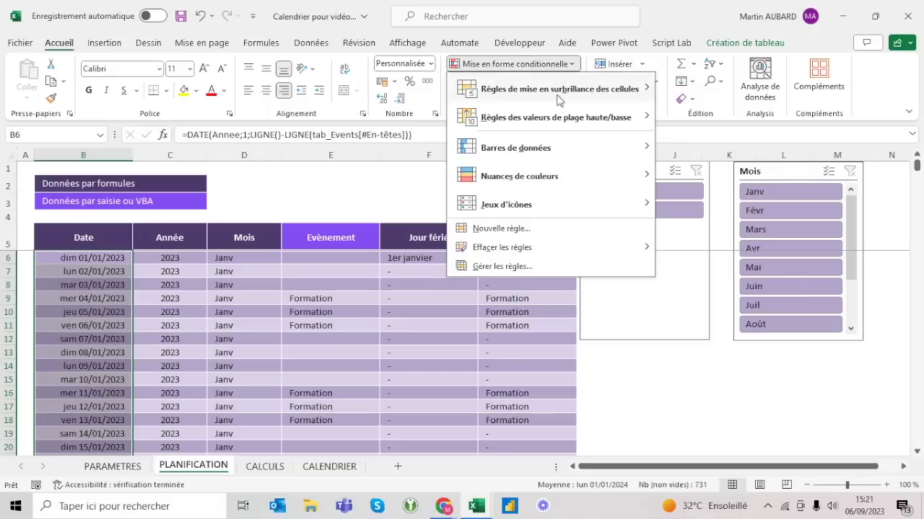
pyautogui.moveTo(569, 96)
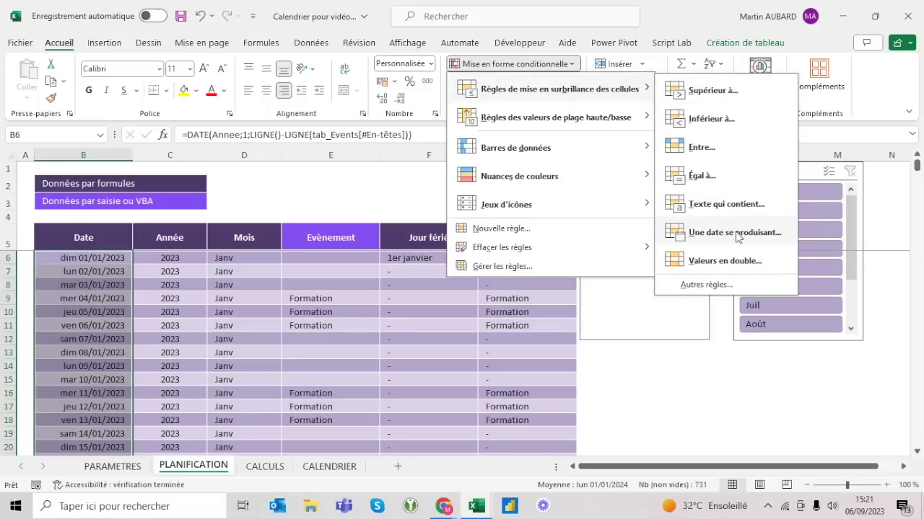
pyautogui.click(772, 235)
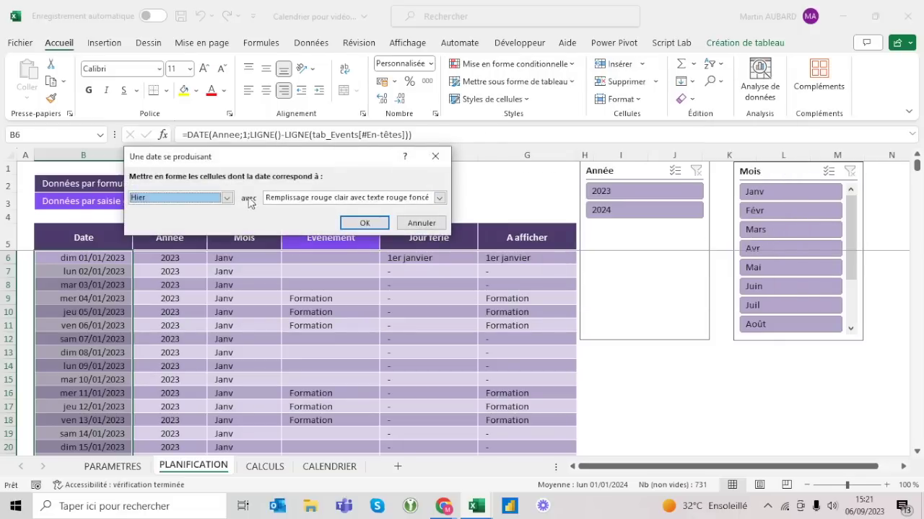
pyautogui.click(226, 198)
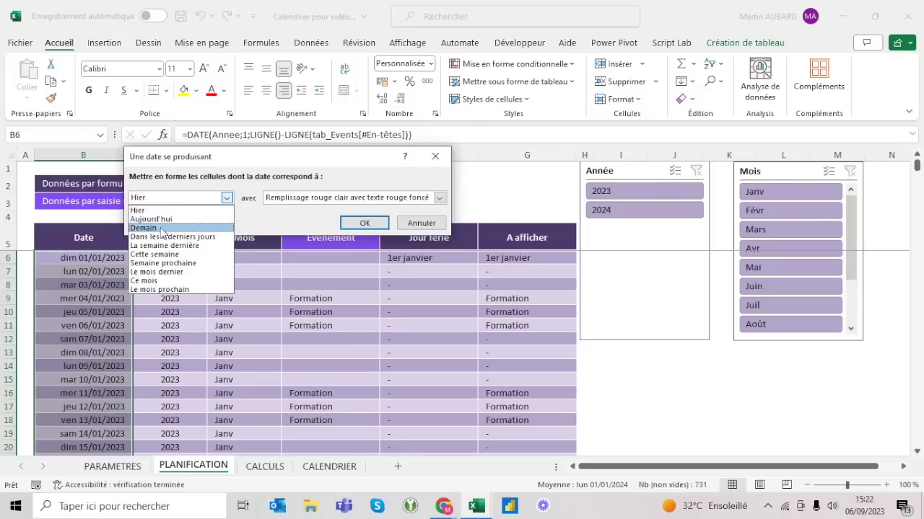
pyautogui.click(152, 281)
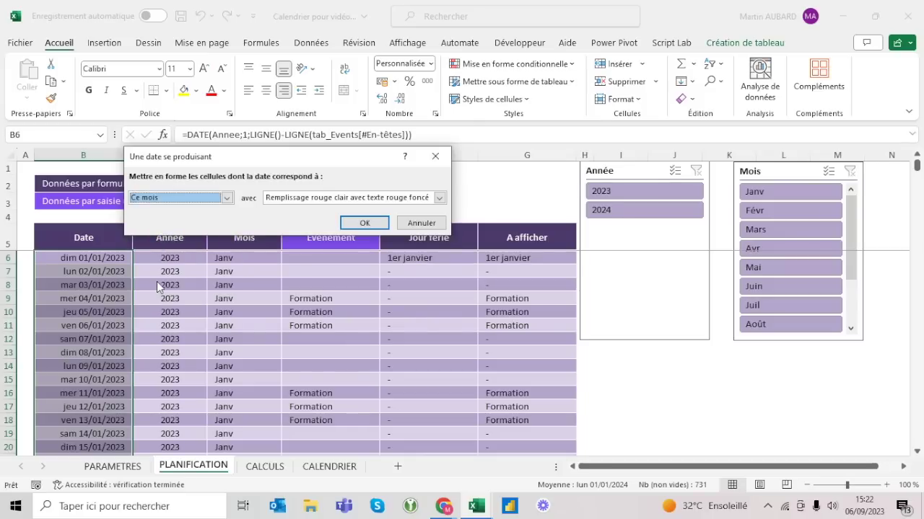
pyautogui.click(371, 228)
pyautogui.scroll(-12, 91, 349)
pyautogui.scroll(-14, 92, 349)
pyautogui.scroll(-20, 92, 349)
pyautogui.scroll(-9, 91, 349)
pyautogui.scroll(20, 92, 349)
pyautogui.scroll(8, 92, 349)
pyautogui.scroll(-1, 853, 251)
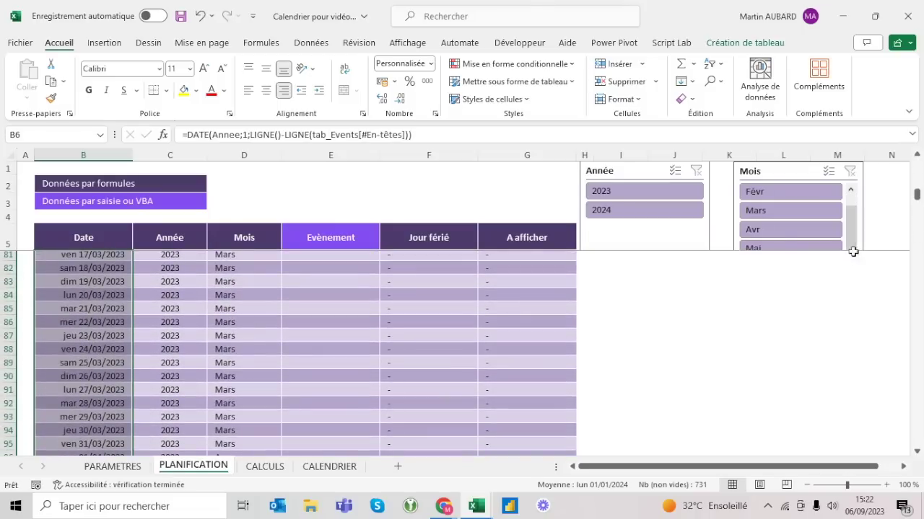
pyautogui.scroll(20, 822, 281)
pyautogui.click(829, 329)
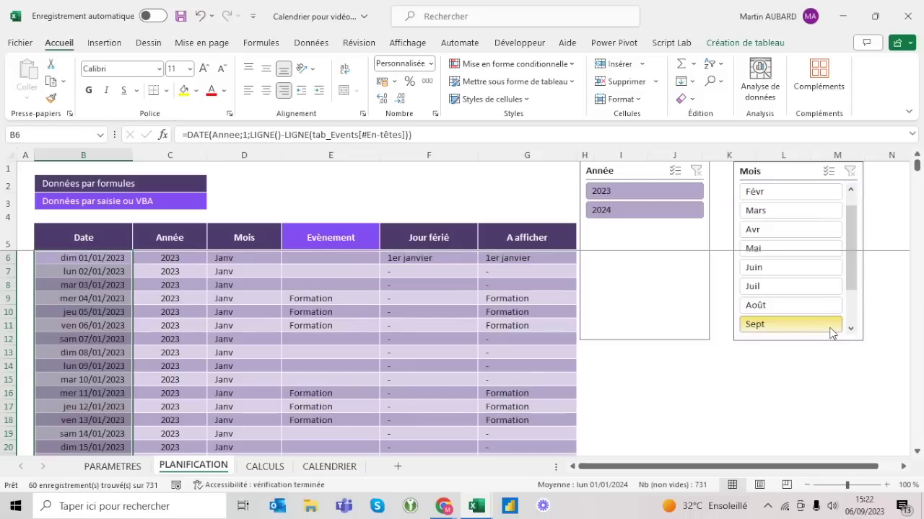
pyautogui.click(73, 260)
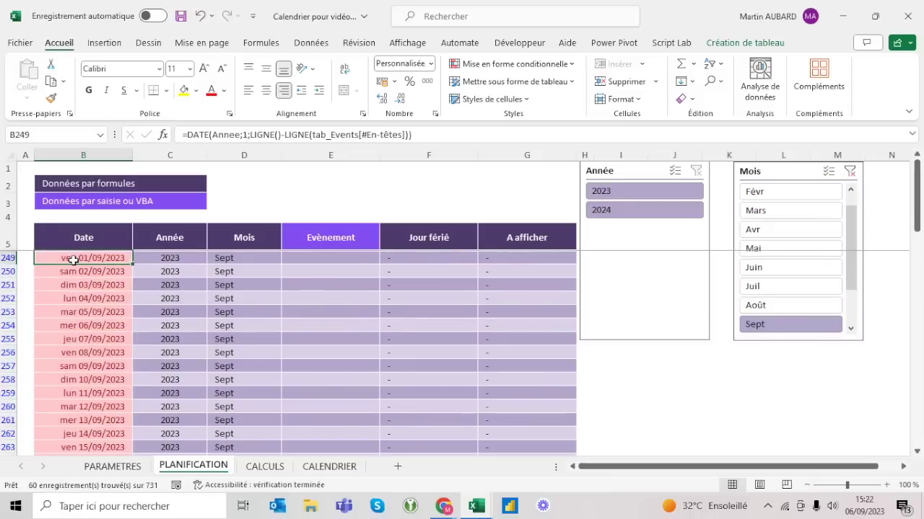
pyautogui.scroll(-2, 113, 341)
pyautogui.scroll(-7, 104, 336)
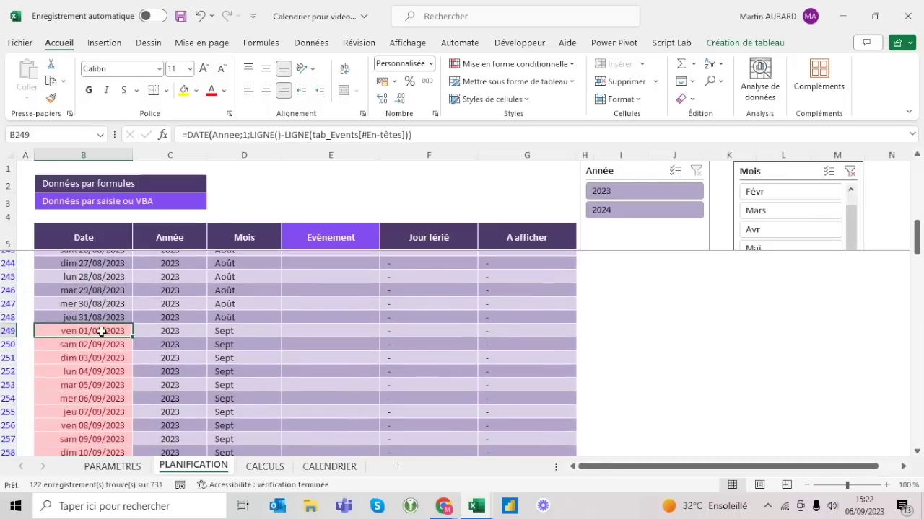
pyautogui.click(92, 371)
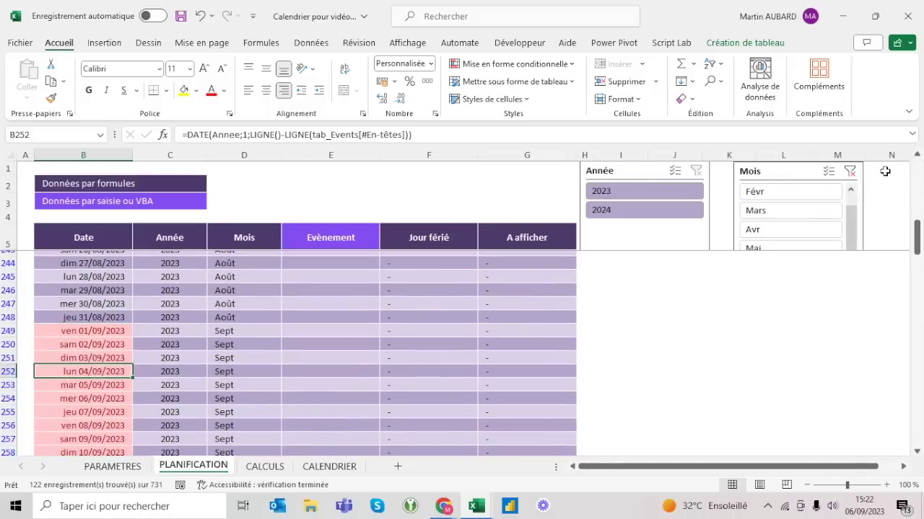
pyautogui.click(850, 171)
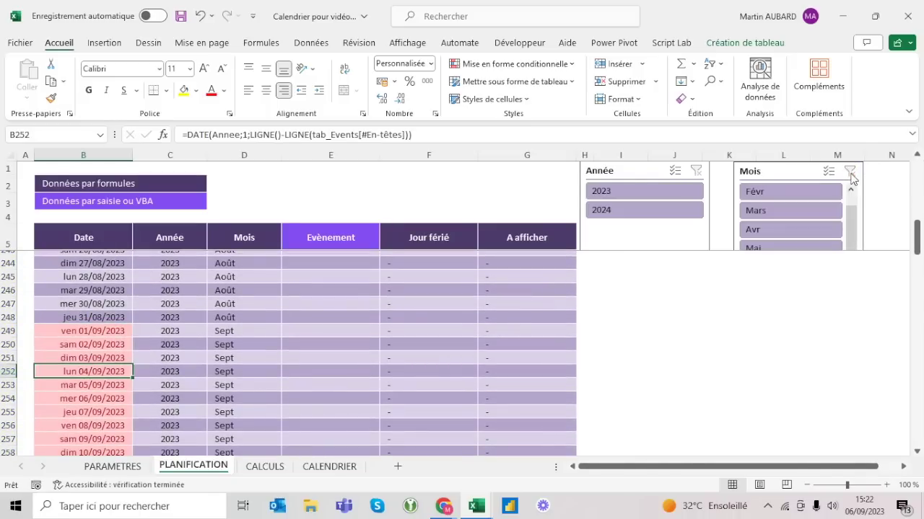
pyautogui.click(107, 239)
pyautogui.click(202, 17)
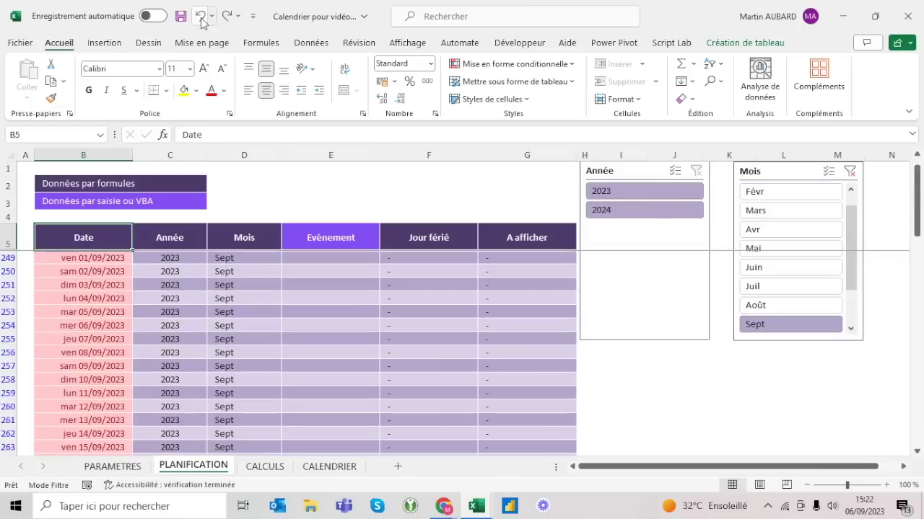
pyautogui.click(202, 17)
pyautogui.click(201, 18)
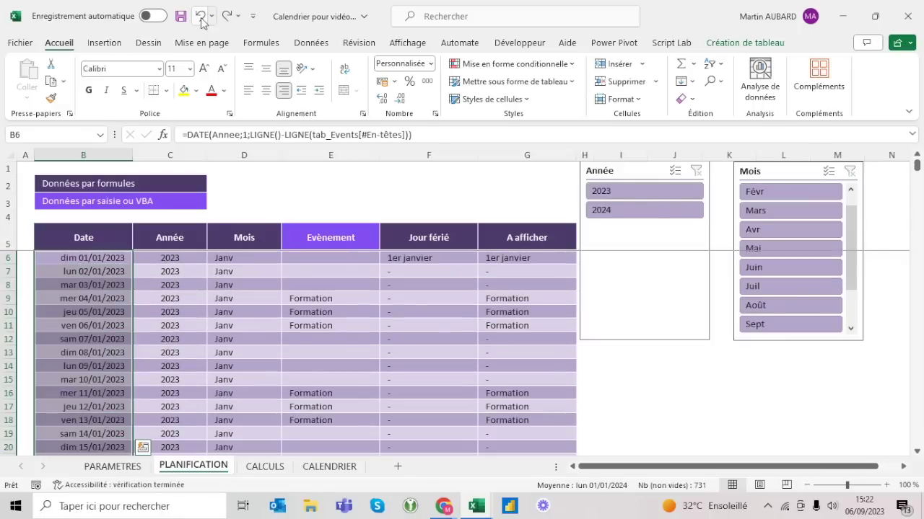
pyautogui.click(108, 239)
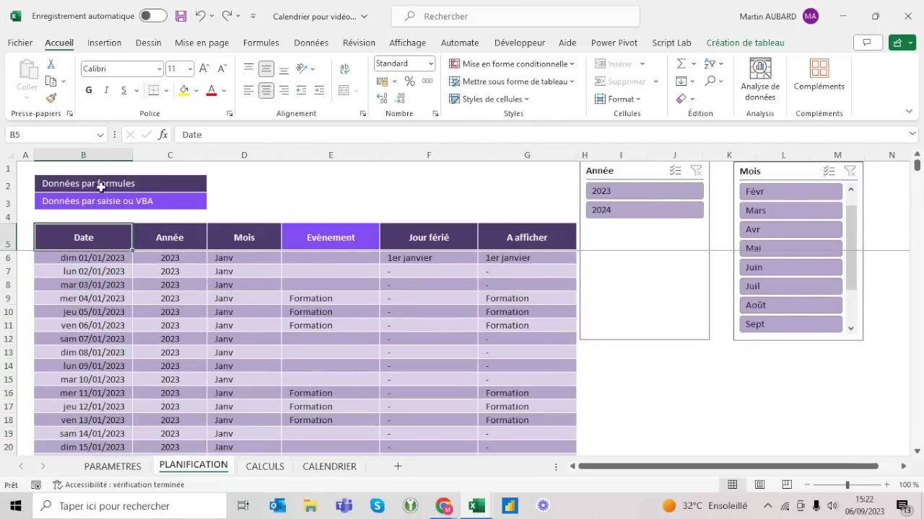
pyautogui.click(97, 155)
pyautogui.click(515, 63)
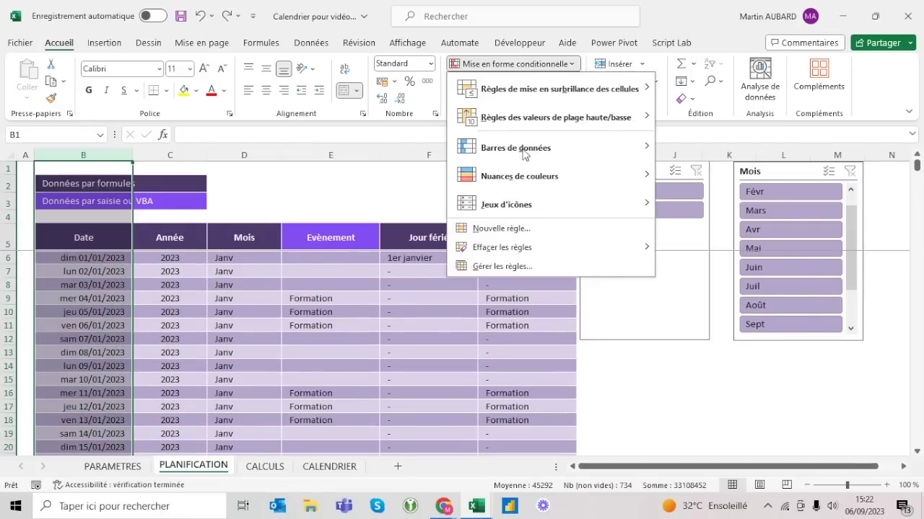
pyautogui.click(516, 266)
pyautogui.press('Escape')
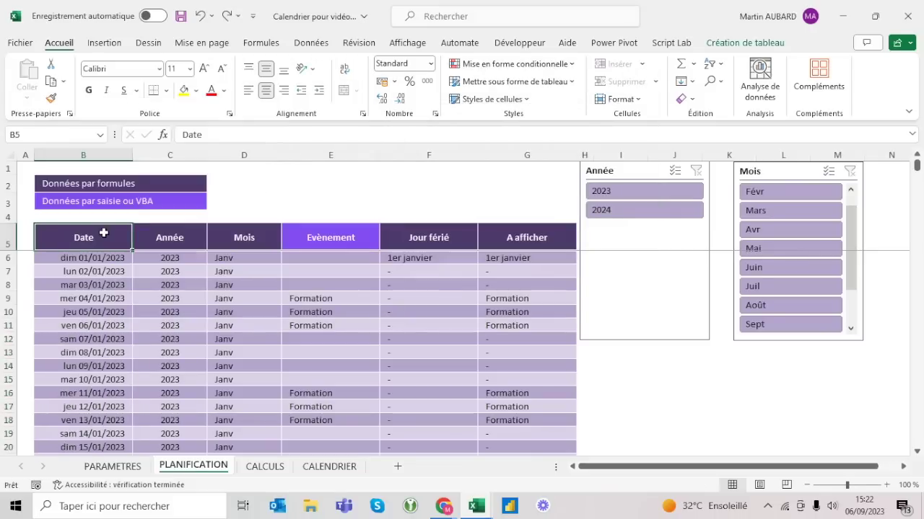
pyautogui.click(33, 224)
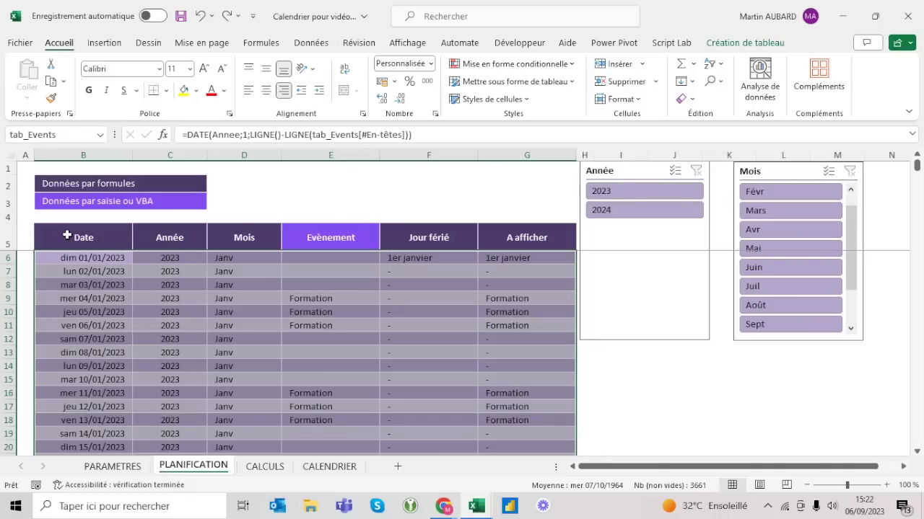
pyautogui.click(201, 152)
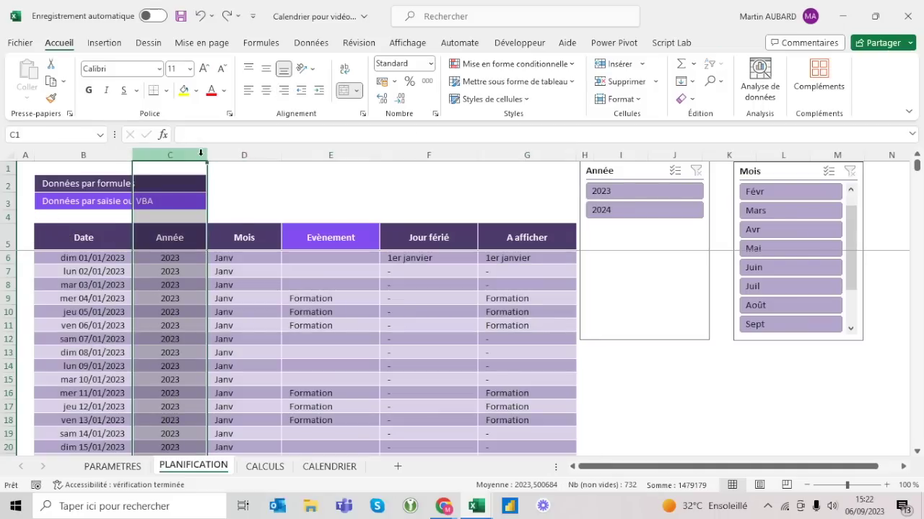
# - Insert a column after Date and enter =JOURSEM(B6;2) in C6 so it fills down the table
pyautogui.hotkey('ctrl', '+')
pyautogui.click(178, 257)
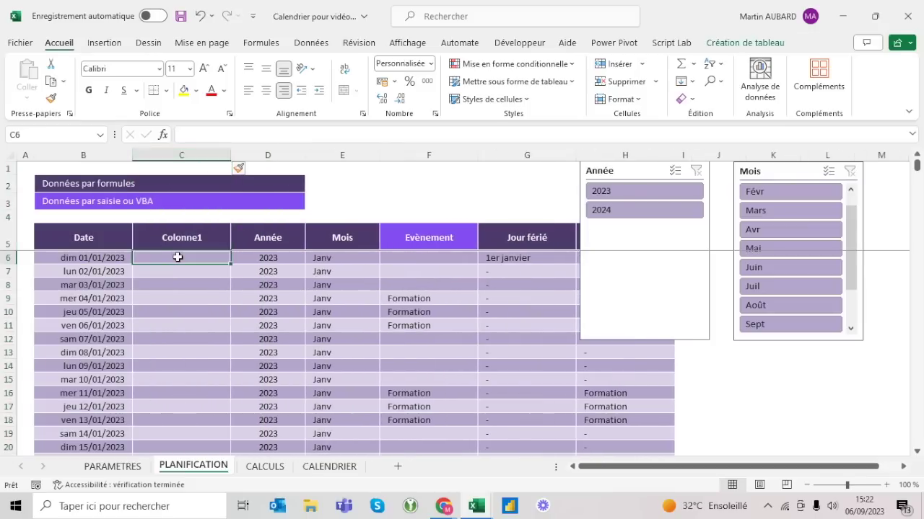
pyautogui.write('=')
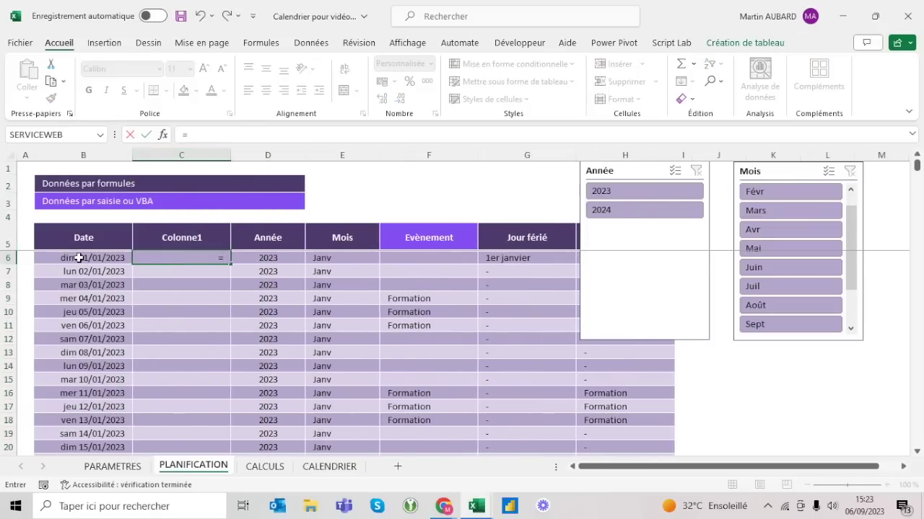
pyautogui.write('j')
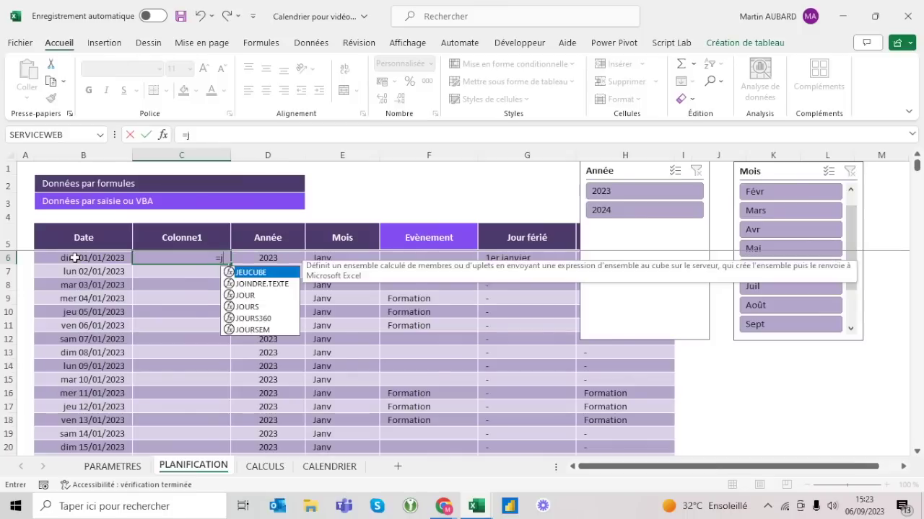
pyautogui.write('oursem(')
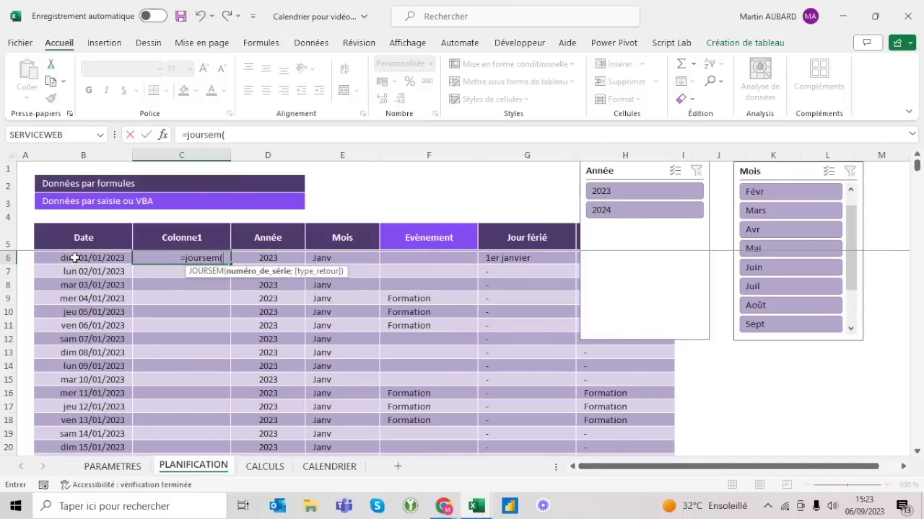
pyautogui.click(75, 257)
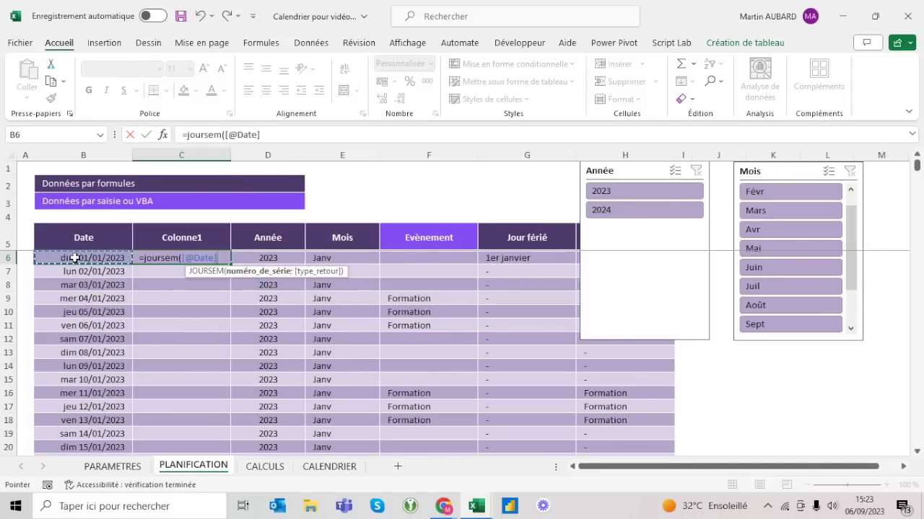
pyautogui.moveTo(261, 135); pyautogui.dragTo(226, 135)
pyautogui.press('BackSpace')
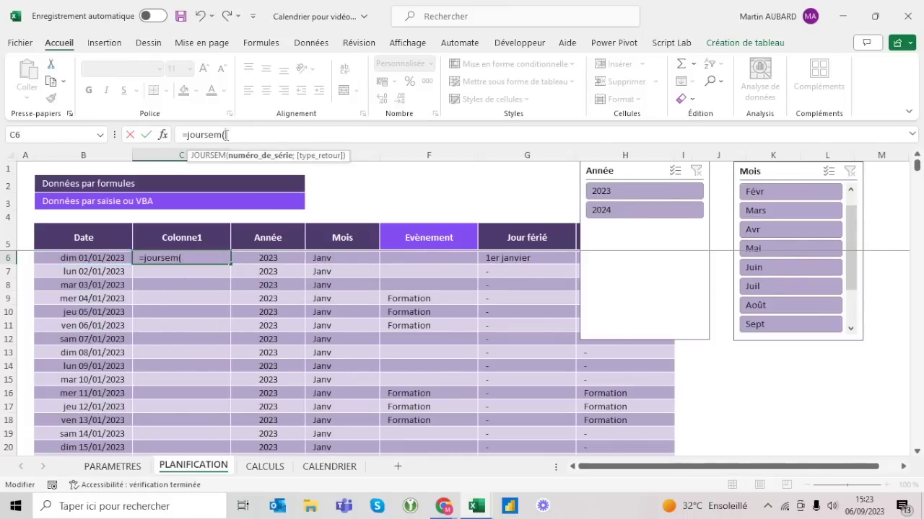
pyautogui.write('b6')
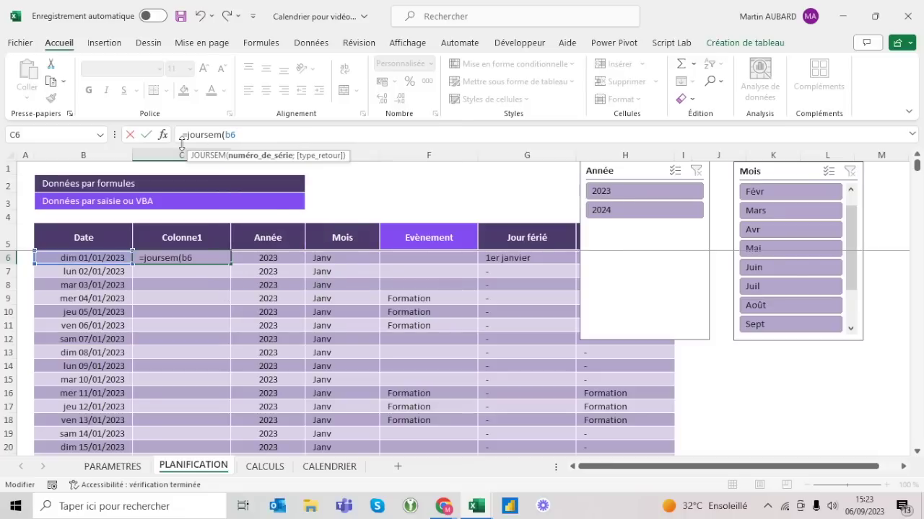
pyautogui.write(';')
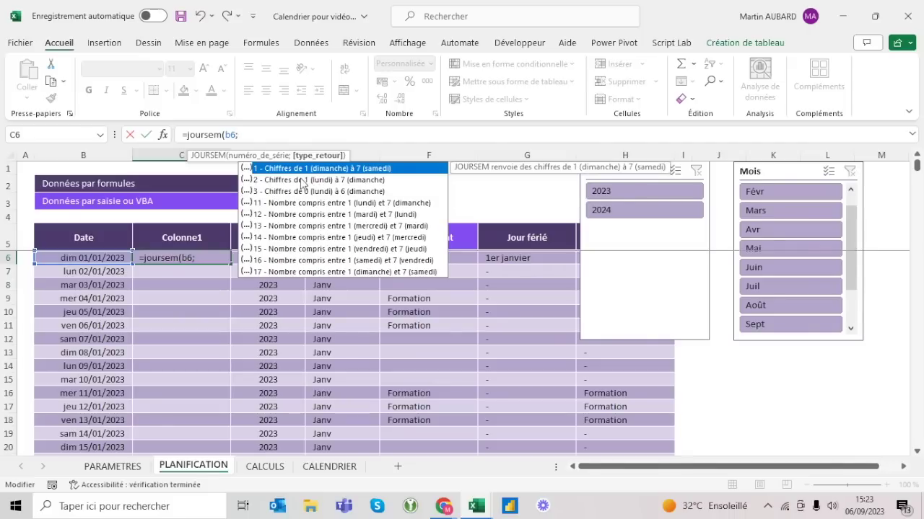
pyautogui.doubleClick(302, 184)
pyautogui.write(')')
pyautogui.press('Return')
pyautogui.press('Up')
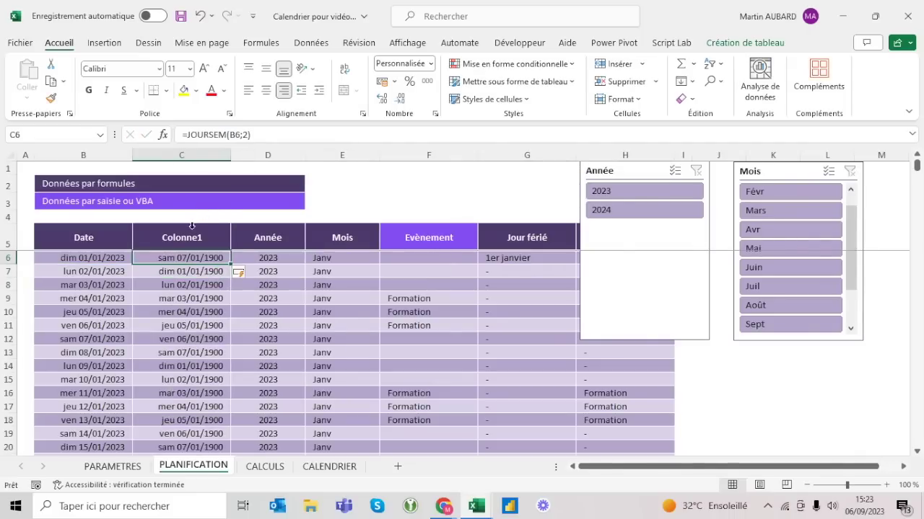
# - Apply the Standard number format to the Colonne1 weekday results
pyautogui.click(192, 226)
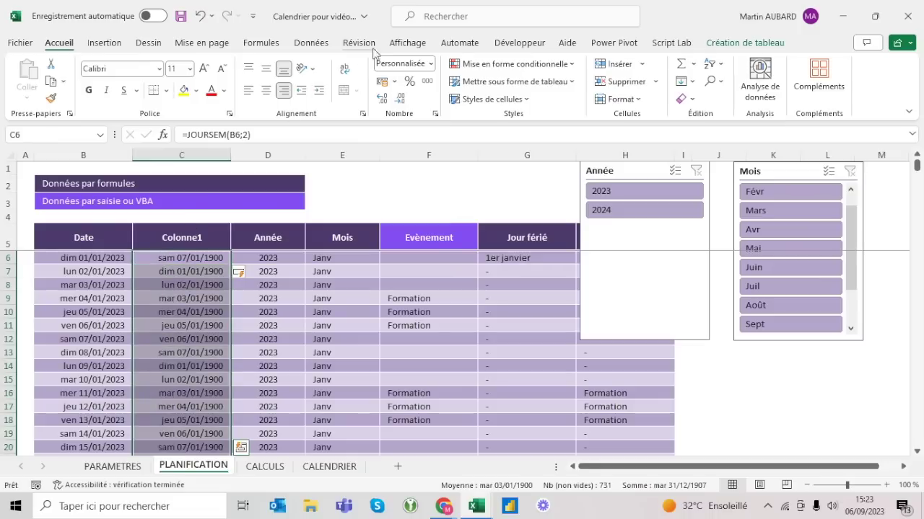
pyautogui.click(431, 63)
pyautogui.click(407, 85)
pyautogui.click(201, 262)
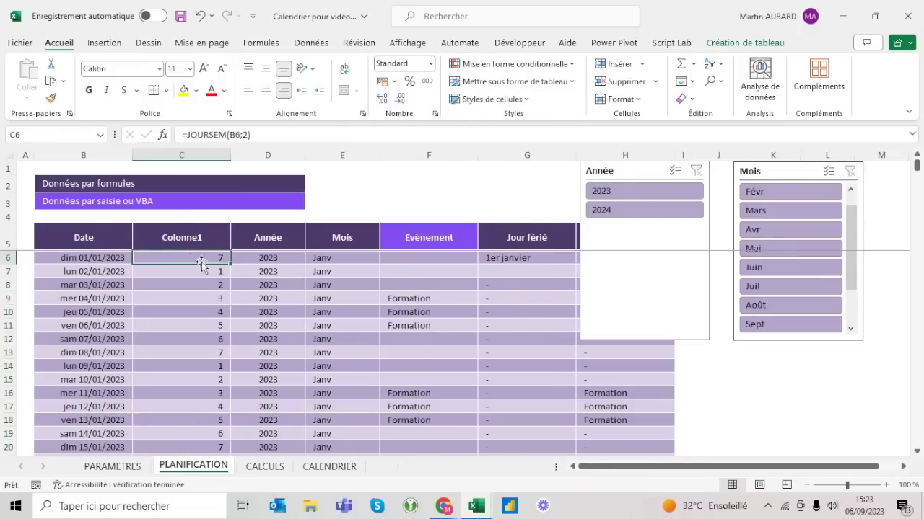
# - Check that the weekday numbers run 1 to 7 across a full Monday-to-Sunday week
pyautogui.click(110, 259)
pyautogui.click(168, 270)
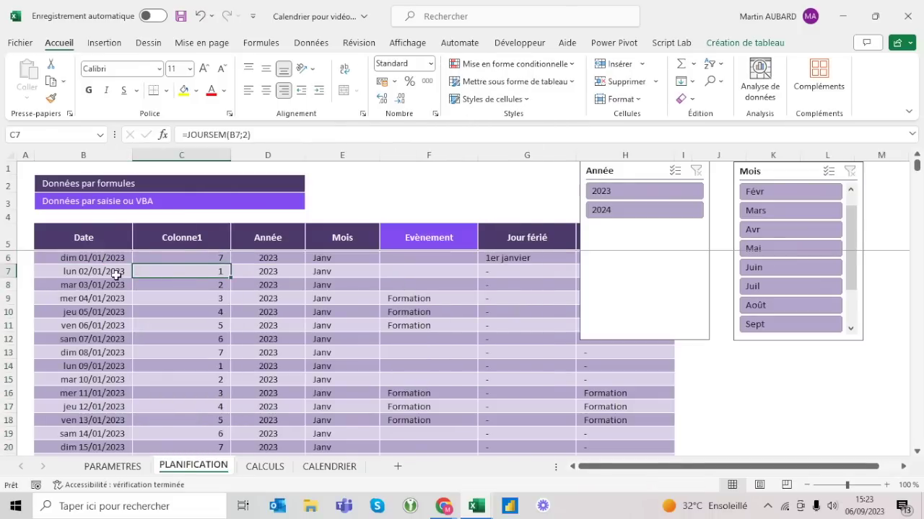
pyautogui.click(138, 284)
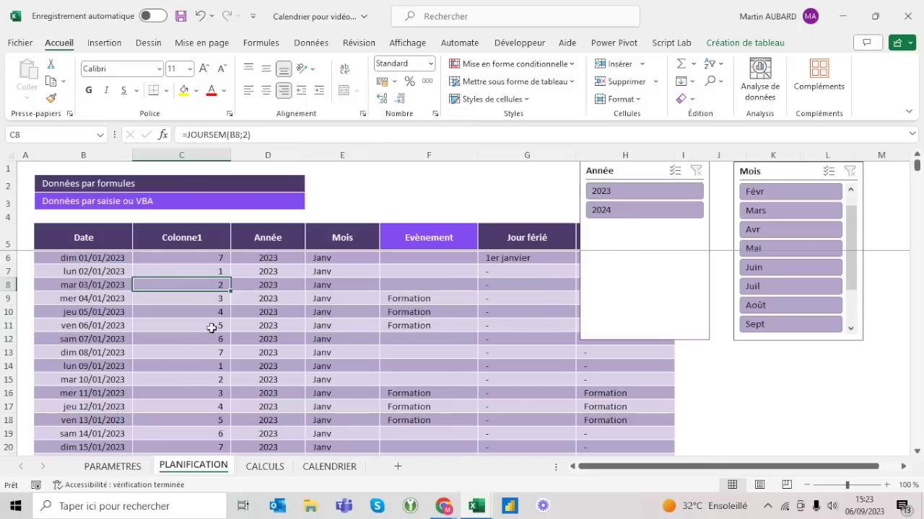
pyautogui.moveTo(216, 270); pyautogui.dragTo(216, 352)
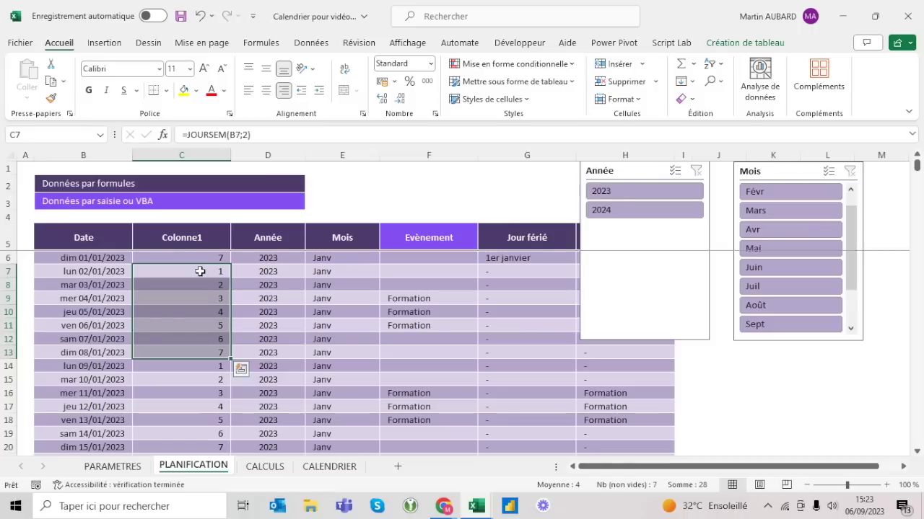
pyautogui.click(205, 256)
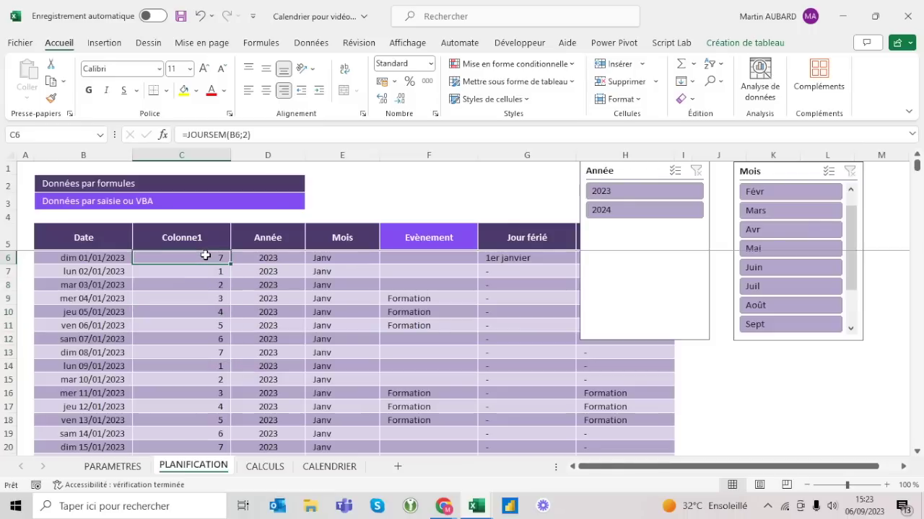
pyautogui.click(239, 153)
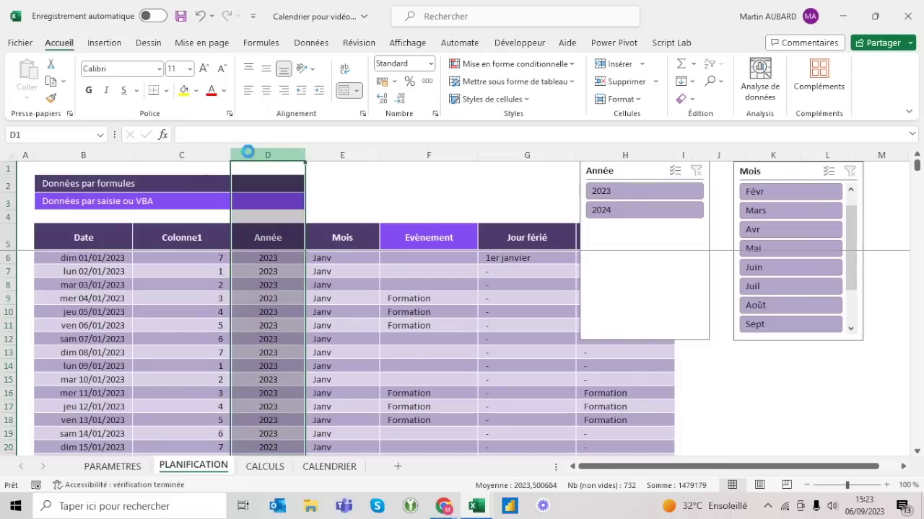
# - Insert a Colonne2 column, copy C6's weekday formula into D6, and inspect its shifted date reference
pyautogui.hotkey('ctrl', '+')
pyautogui.click(205, 262)
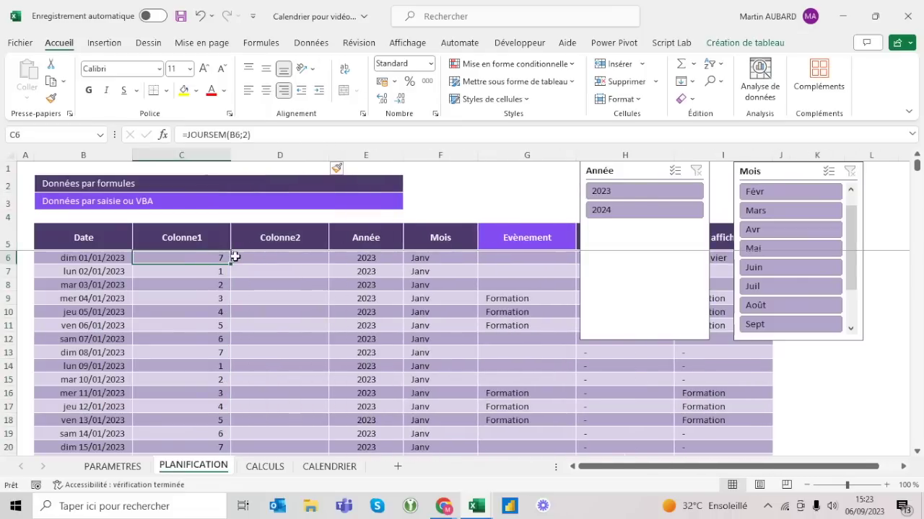
pyautogui.moveTo(231, 264); pyautogui.dragTo(315, 264)
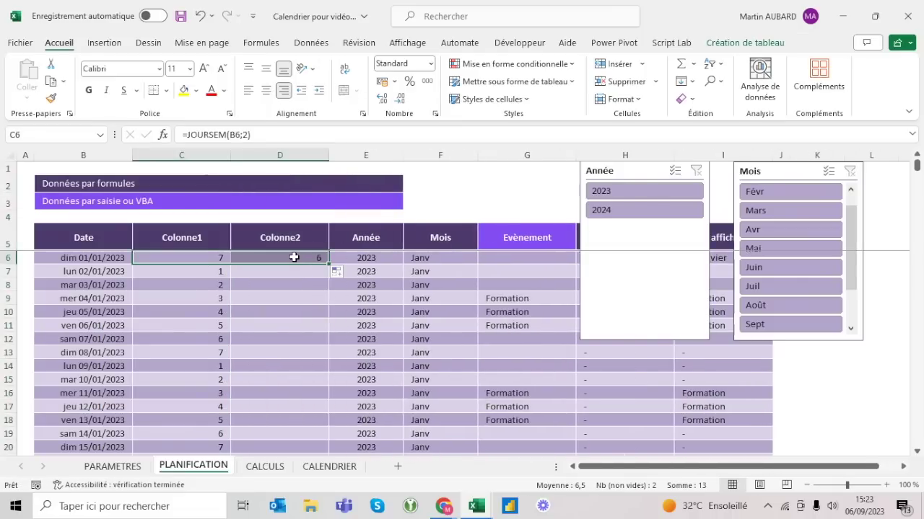
pyautogui.click(256, 136)
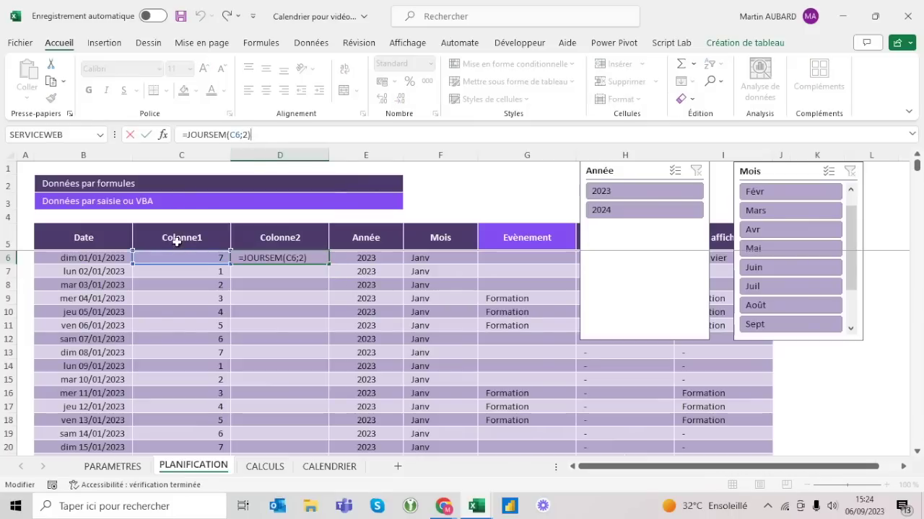
pyautogui.click(218, 256)
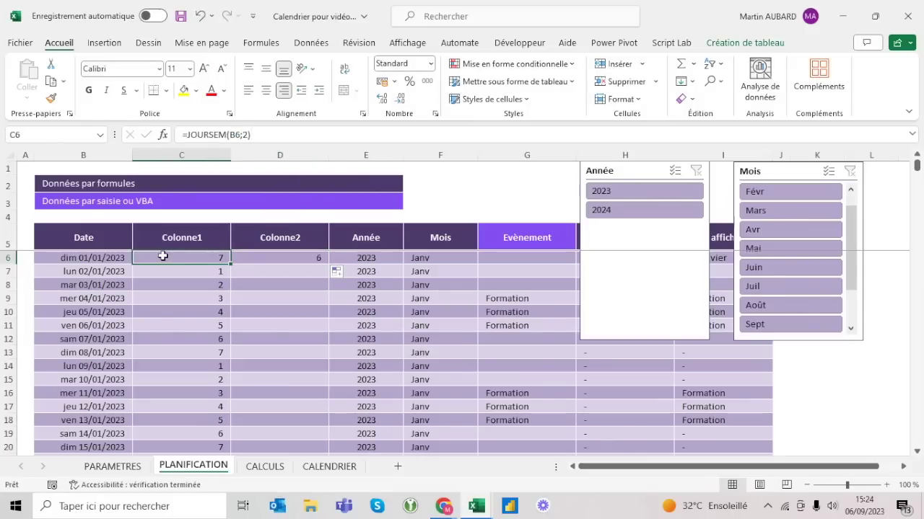
pyautogui.click(248, 256)
pyautogui.click(193, 135)
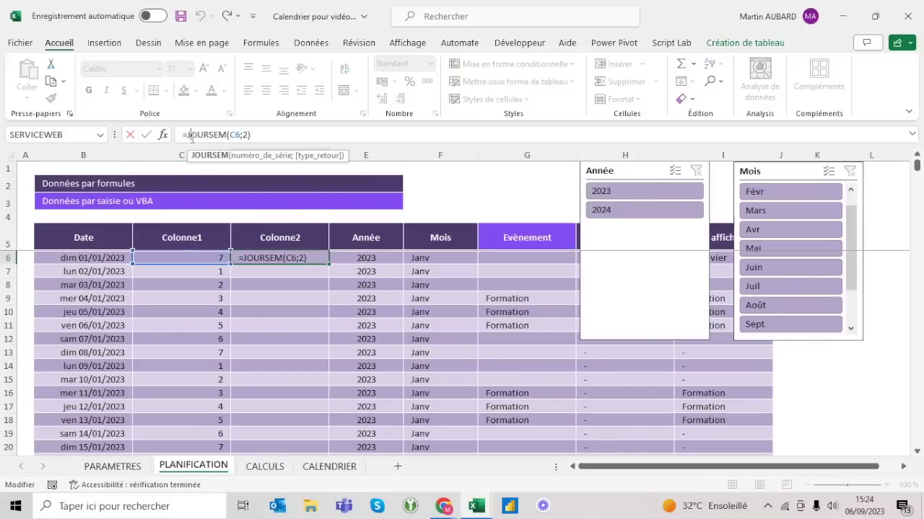
pyautogui.press('Escape')
# - Anchor C6's formula as =JOURSEM($B6;2), copy it to D6, and fill Colonne2 down
pyautogui.click(186, 260)
pyautogui.click(232, 135)
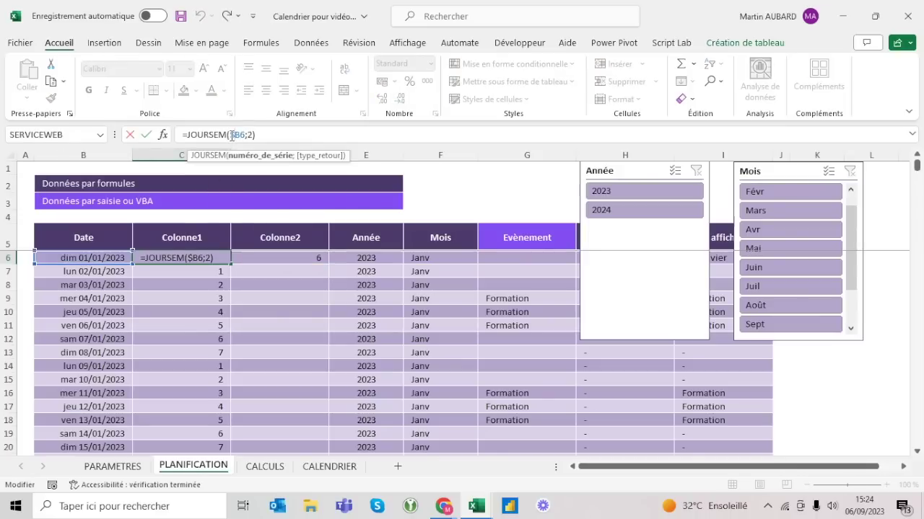
pyautogui.hotkey('ctrl', 'Return')
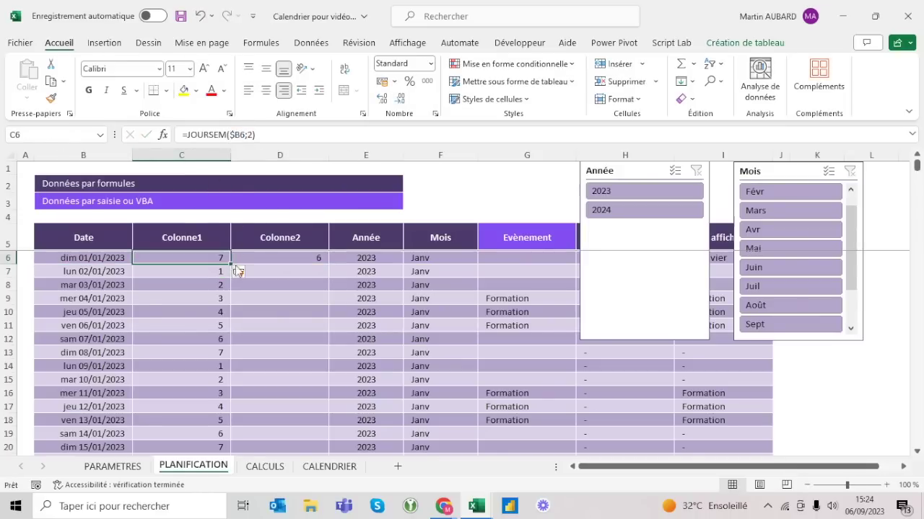
pyautogui.moveTo(230, 264); pyautogui.dragTo(327, 258)
pyautogui.click(296, 258)
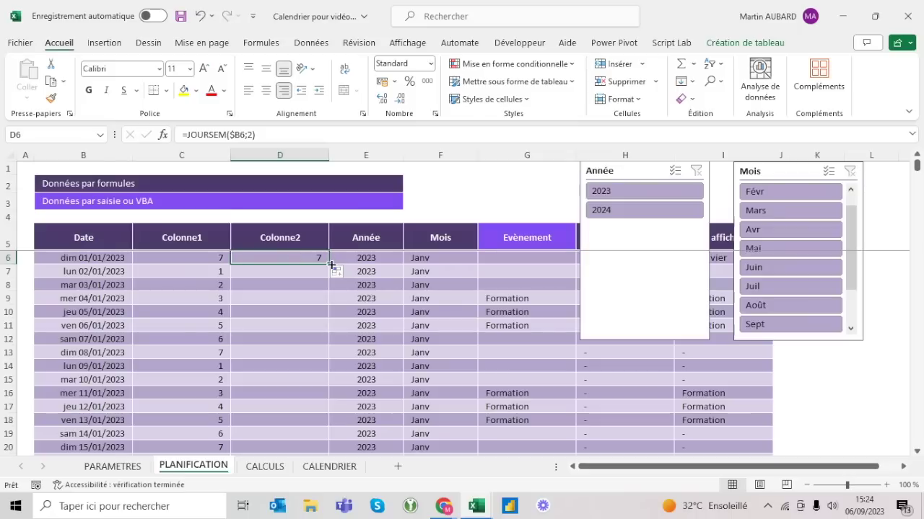
pyautogui.doubleClick(329, 264)
pyautogui.click(217, 257)
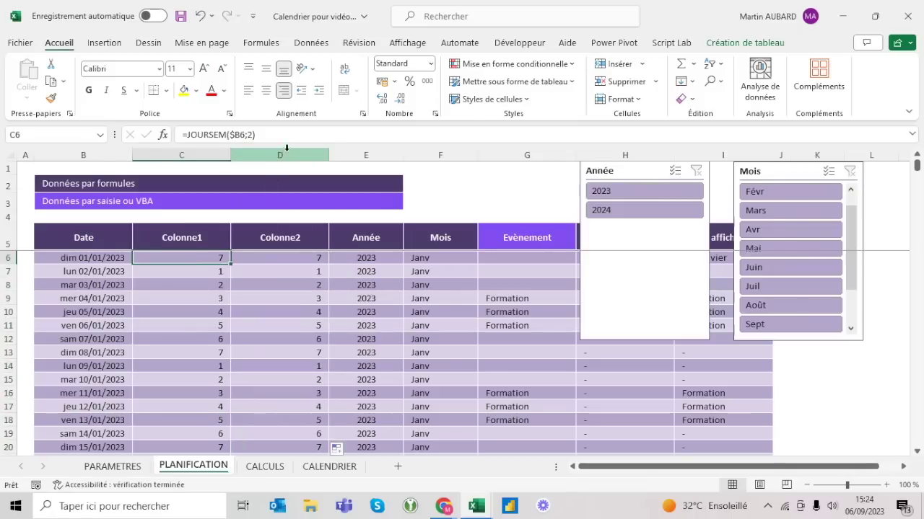
# - Append >5 to the JOURSEM formulas in C6 and D6 to test for weekends
pyautogui.doubleClick(217, 258)
pyautogui.write('>5')
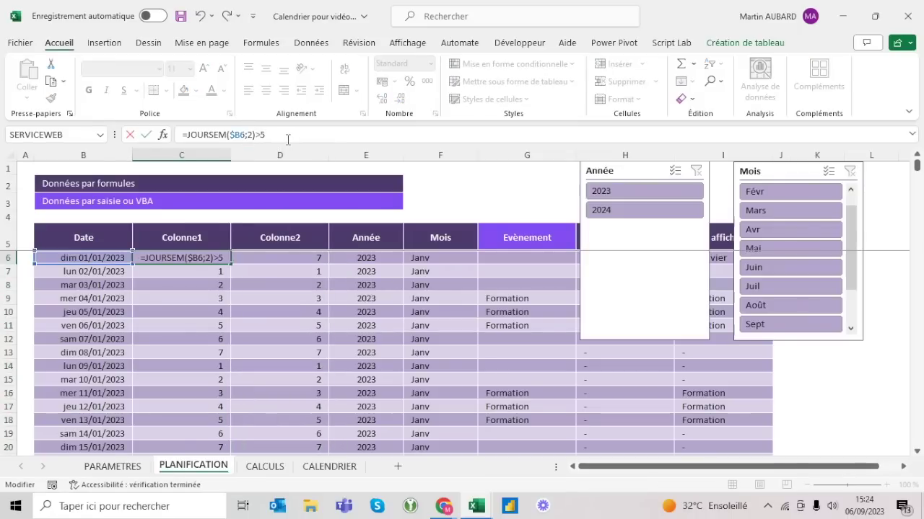
pyautogui.press('Return')
pyautogui.press('Up')
pyautogui.press('Up')
pyautogui.press('Down')
pyautogui.press('Right')
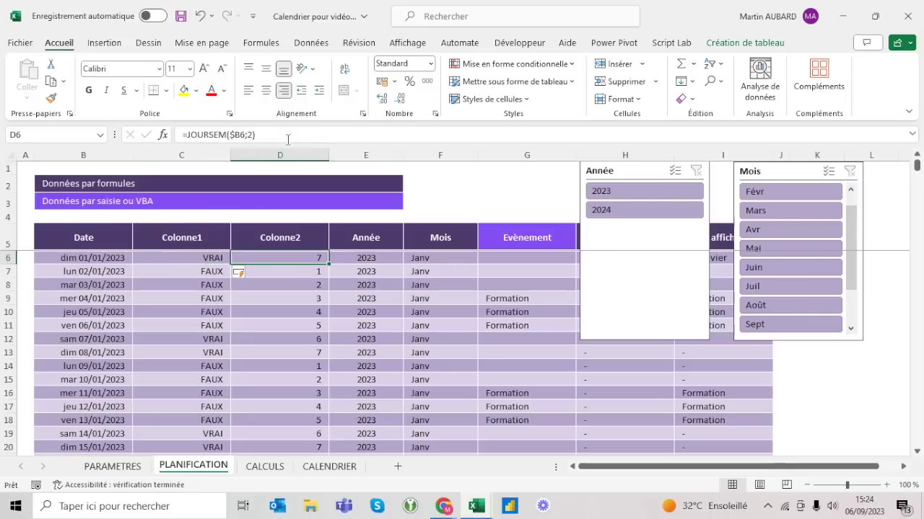
pyautogui.click(287, 140)
pyautogui.write('>5')
pyautogui.press('Return')
pyautogui.press('Up')
pyautogui.press('Left')
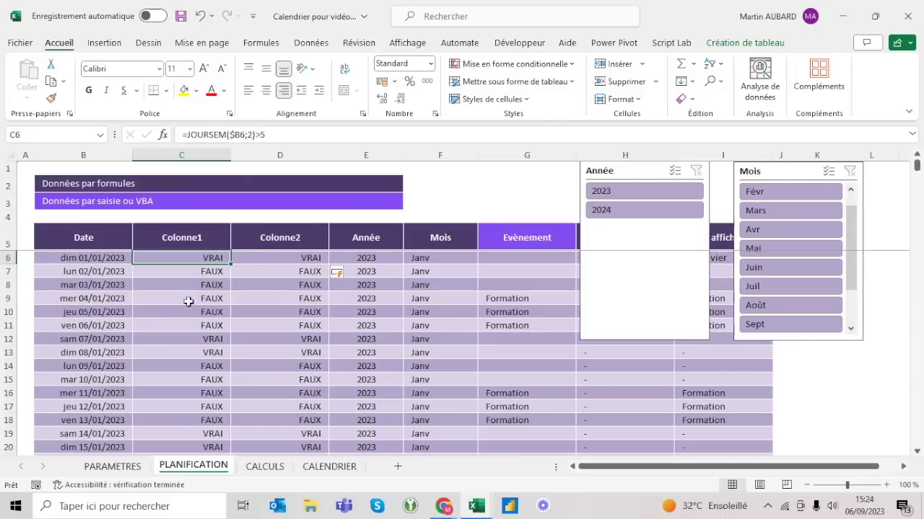
# - Verify Saturday rows C12 and C19 show VRAI, copy C19's formula, and undo Colonne2's weekend test
pyautogui.click(195, 339)
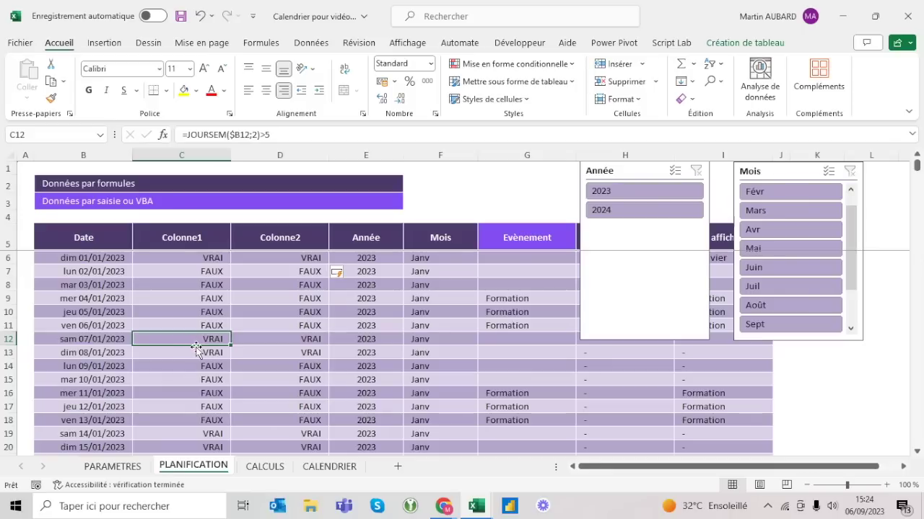
pyautogui.moveTo(197, 348); pyautogui.dragTo(195, 344)
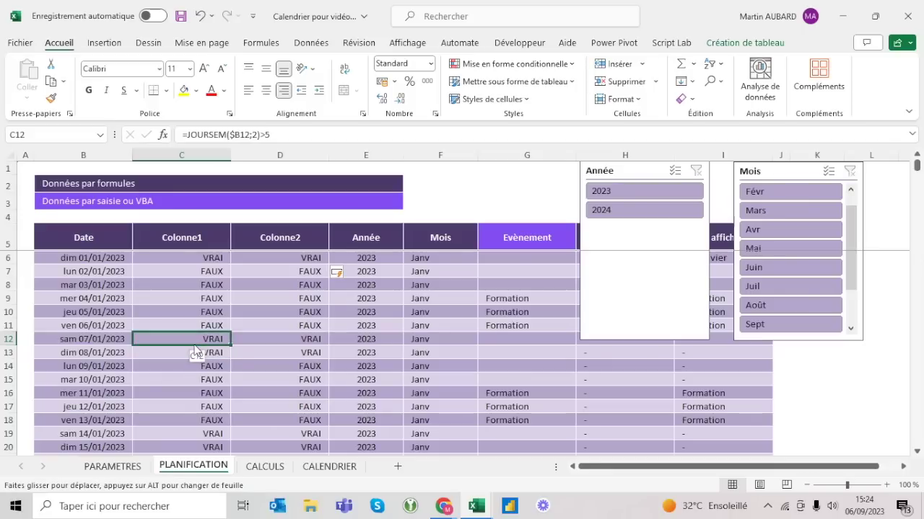
pyautogui.click(167, 433)
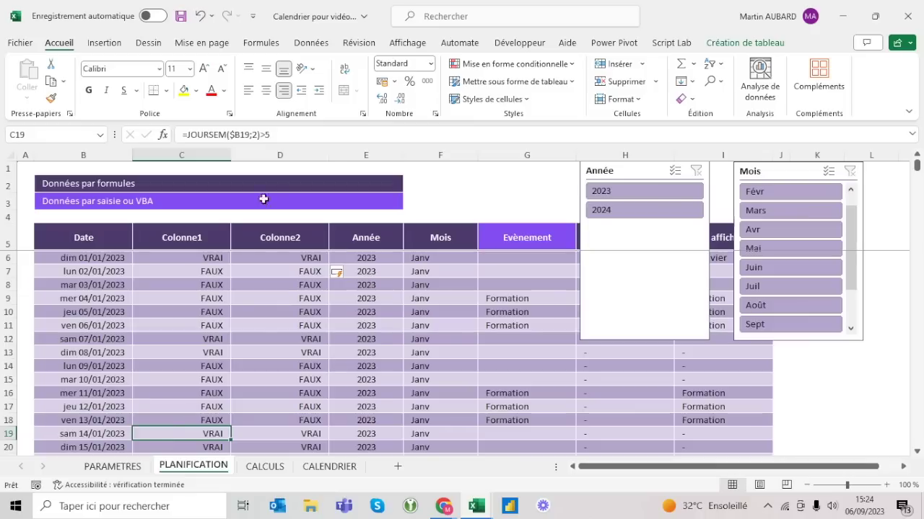
pyautogui.moveTo(269, 134); pyautogui.dragTo(191, 134)
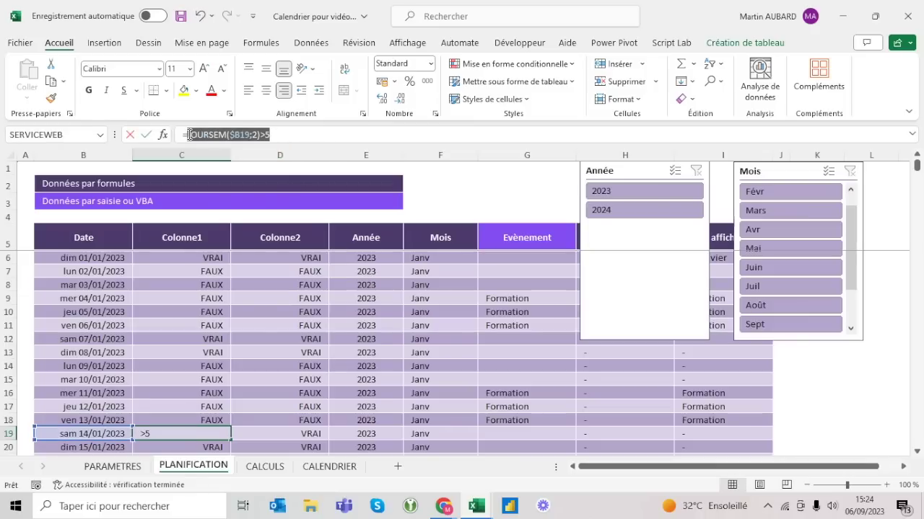
pyautogui.click(288, 135)
pyautogui.moveTo(289, 134); pyautogui.dragTo(108, 118)
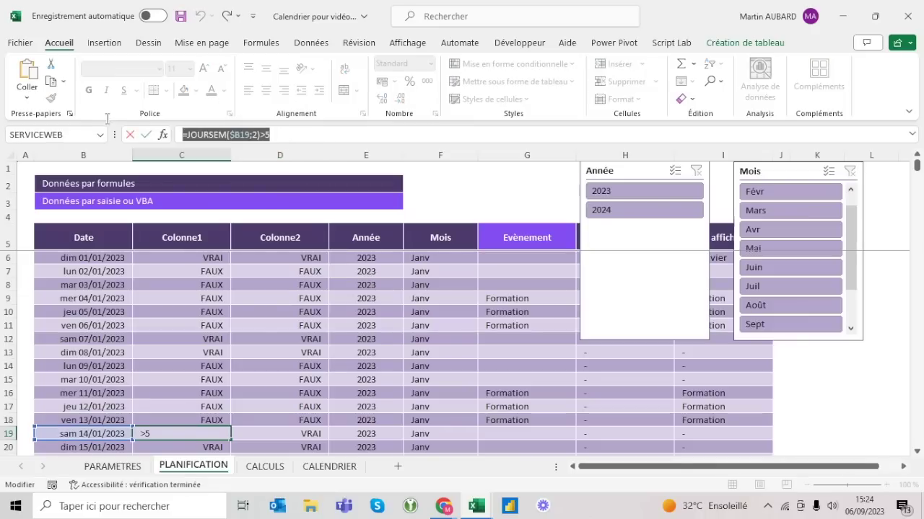
pyautogui.press('Escape')
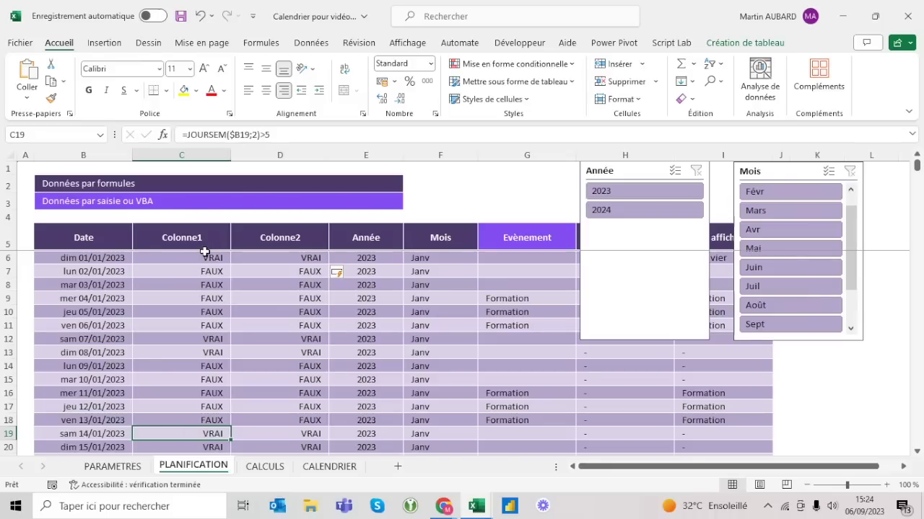
pyautogui.click(200, 16)
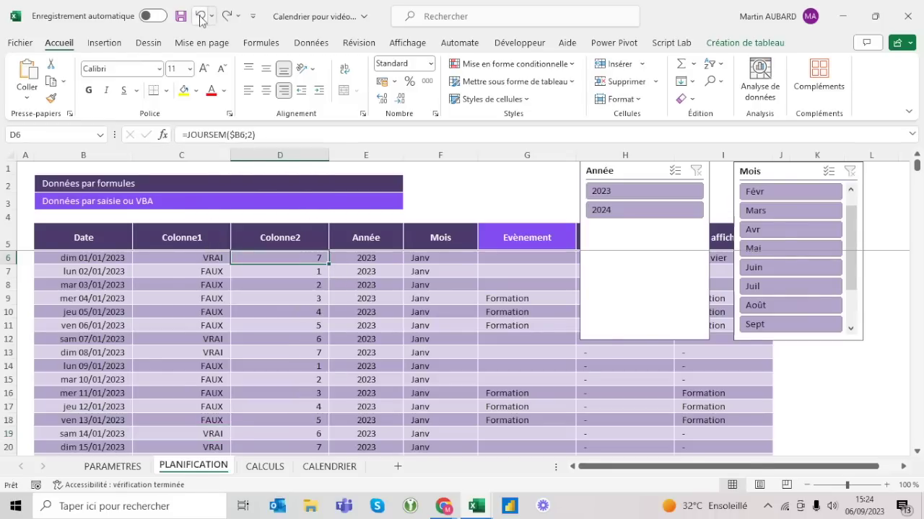
# - Undo the Colonne2 and Colonne1 edits until Année follows Date again, then select the table data
pyautogui.click(200, 16)
pyautogui.click(199, 16)
pyautogui.click(200, 16)
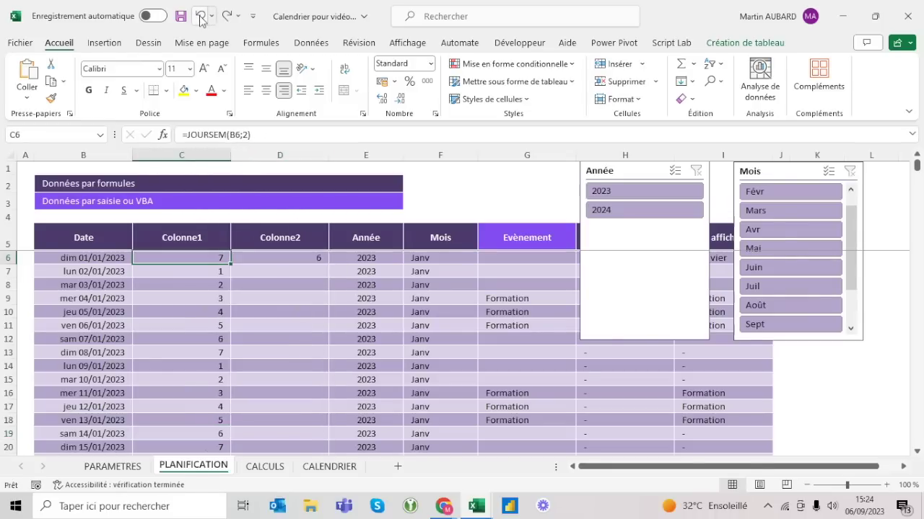
pyautogui.click(200, 16)
pyautogui.click(199, 16)
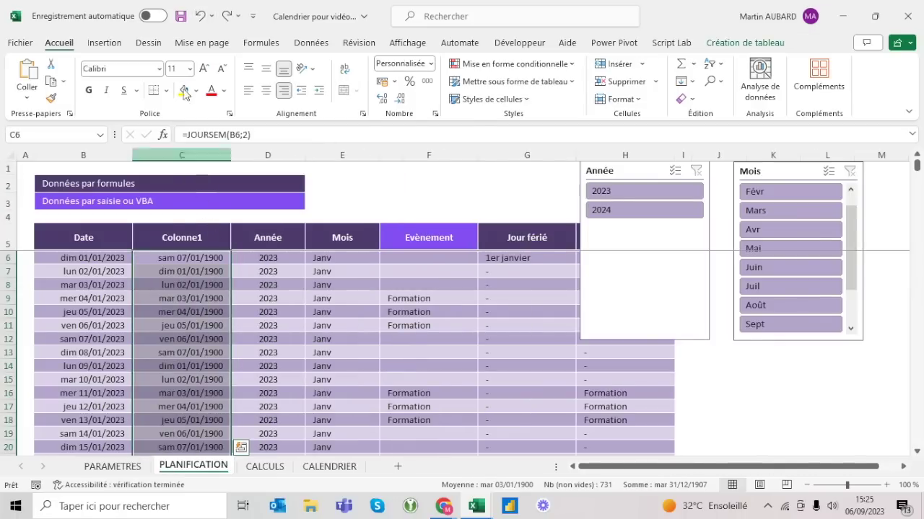
pyautogui.click(199, 17)
pyautogui.click(200, 15)
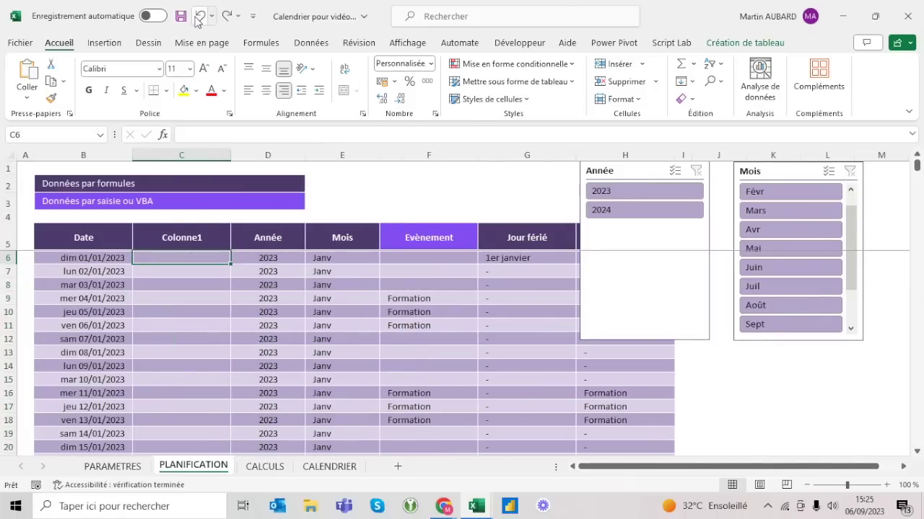
pyautogui.click(200, 16)
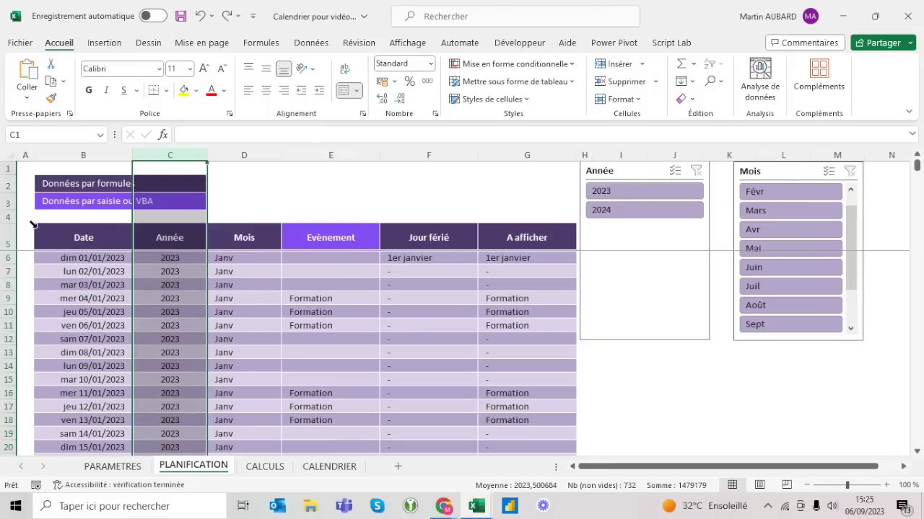
pyautogui.click(33, 225)
# - Start a formula-based conditional formatting rule with =JOURSEM($B19;2)>5 and begin correcting its row reference
pyautogui.click(524, 67)
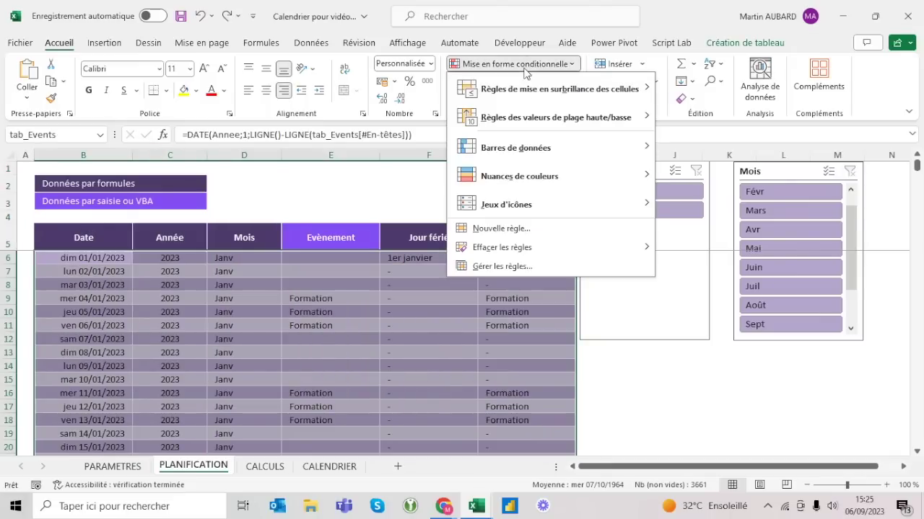
pyautogui.click(518, 229)
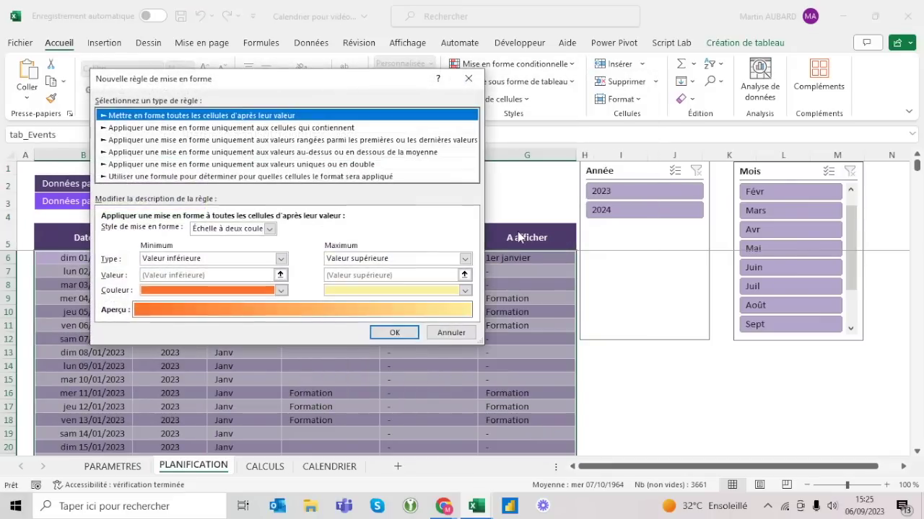
pyautogui.click(313, 179)
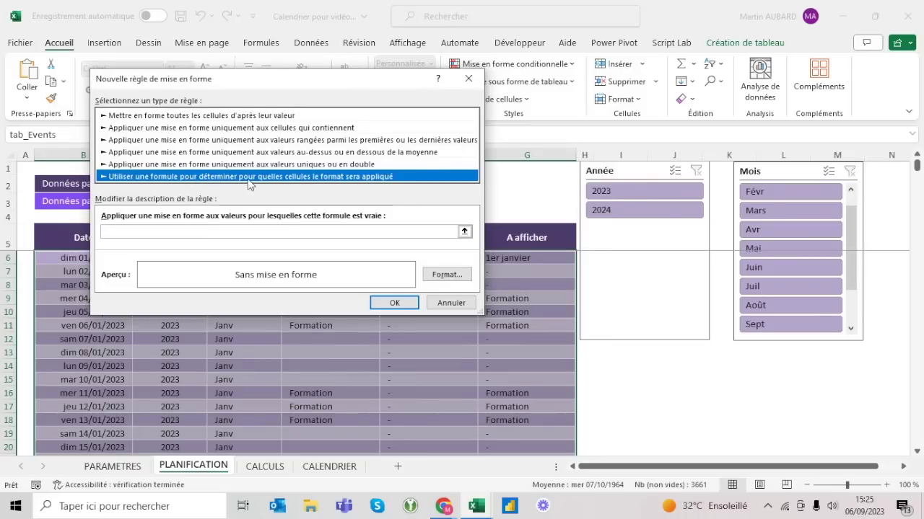
pyautogui.click(229, 232)
pyautogui.write('=JOURSEM($B19;2)>5')
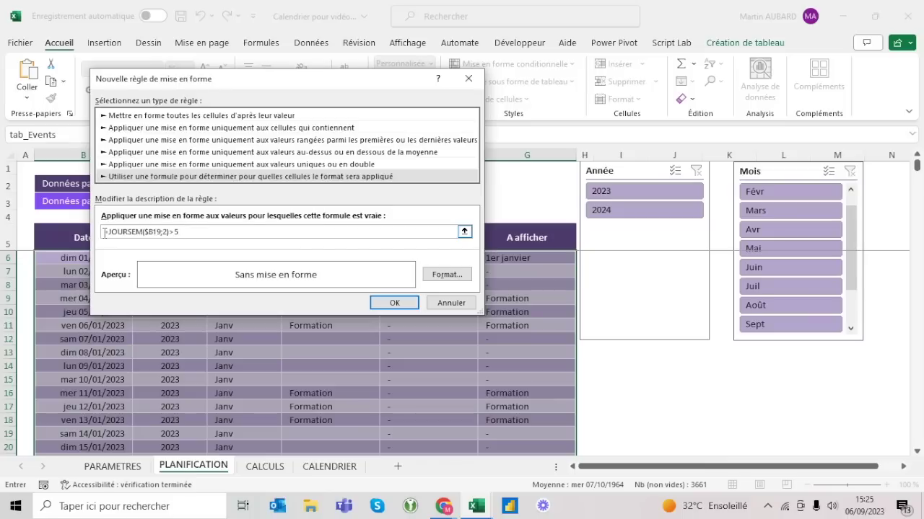
pyautogui.moveTo(262, 81); pyautogui.dragTo(342, 78)
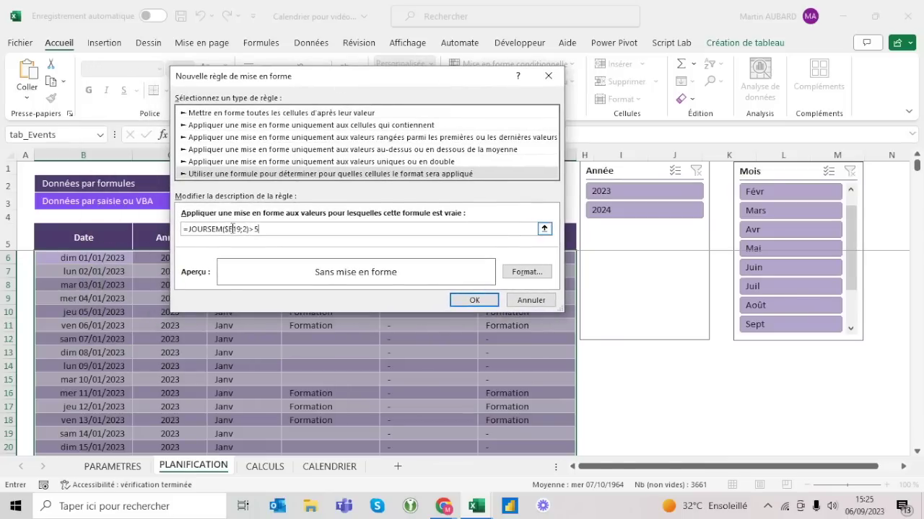
pyautogui.click(241, 229)
pyautogui.press('BackSpace')
pyautogui.press('BackSpace')
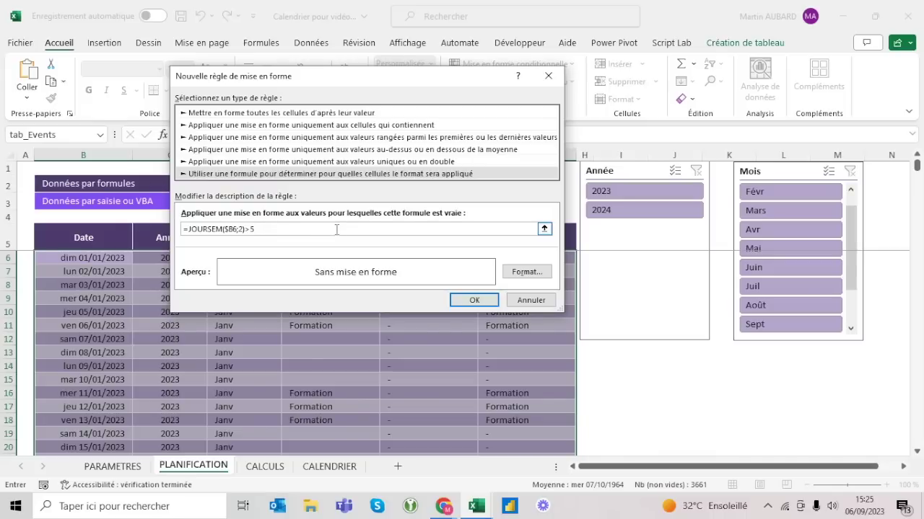
# - Give the weekend rule's format a light-grey background fill
pyautogui.click(527, 272)
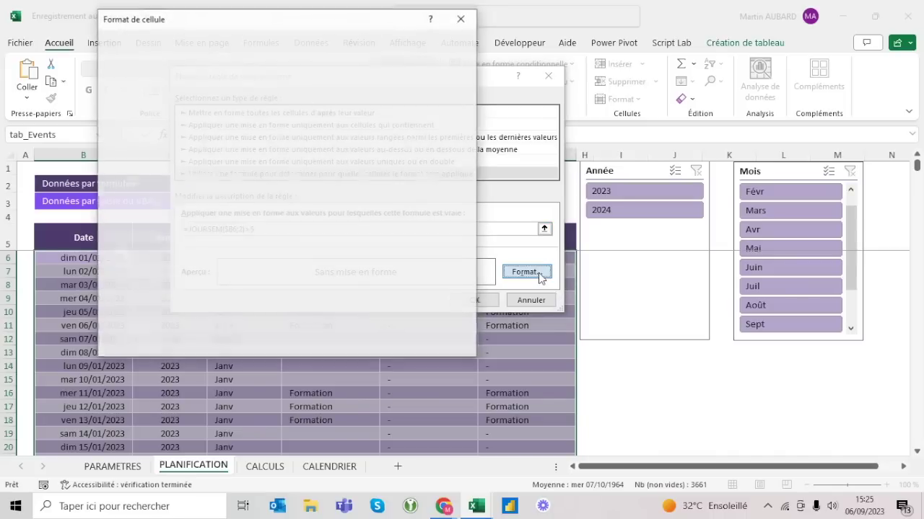
pyautogui.click(244, 42)
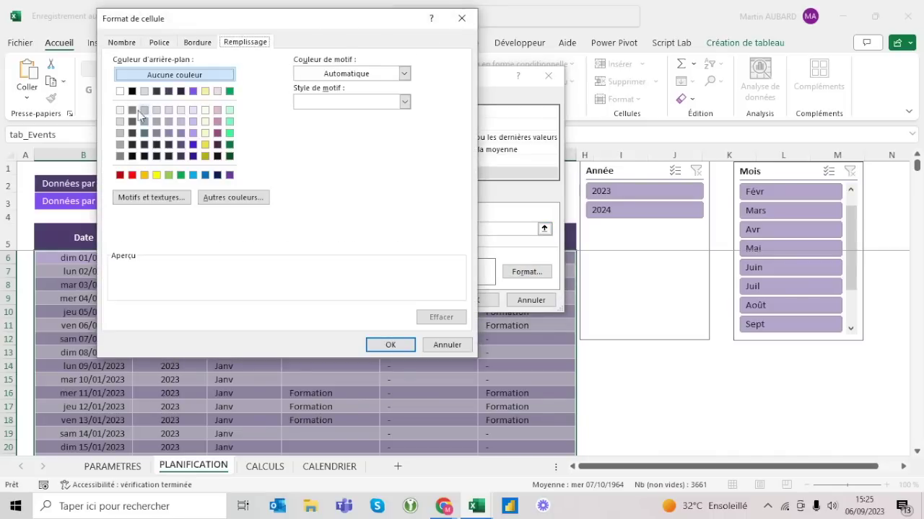
pyautogui.click(121, 122)
pyautogui.click(121, 133)
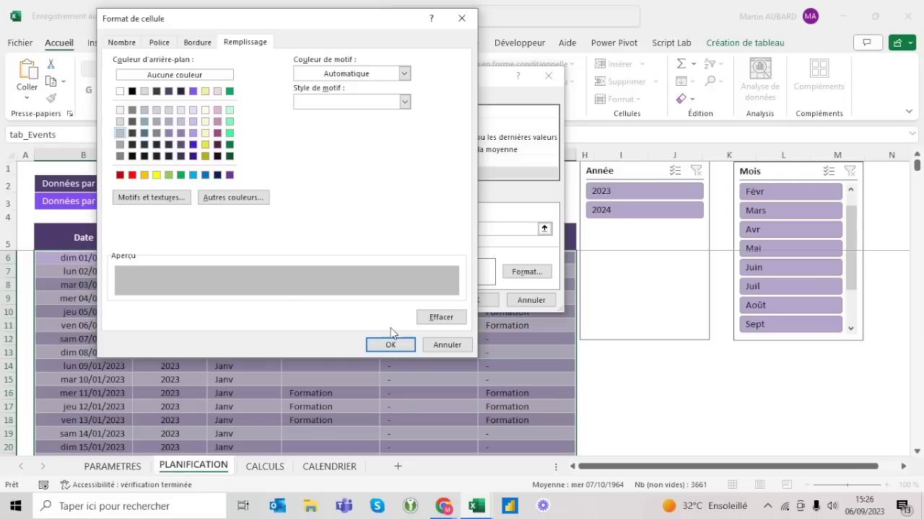
# - Add thin grey diagonal stripes as the fill pattern and save the weekend rule
pyautogui.click(353, 75)
pyautogui.click(352, 75)
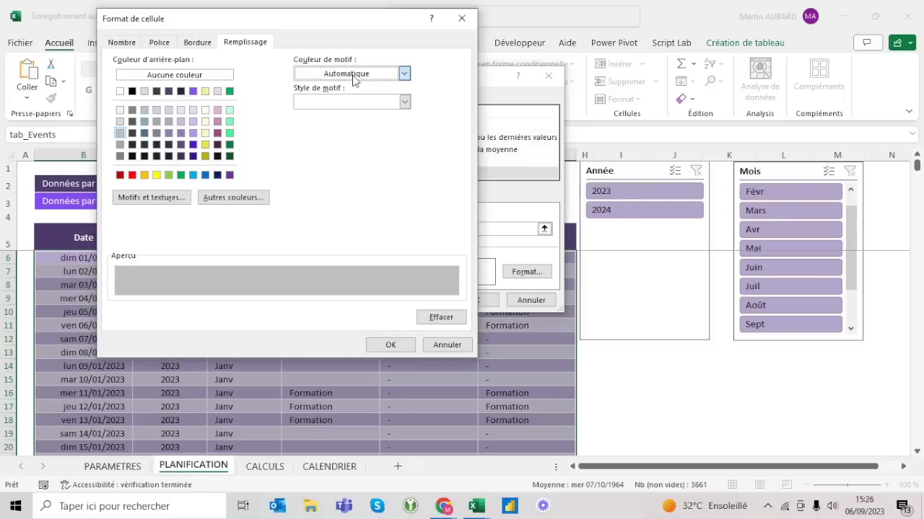
pyautogui.click(354, 75)
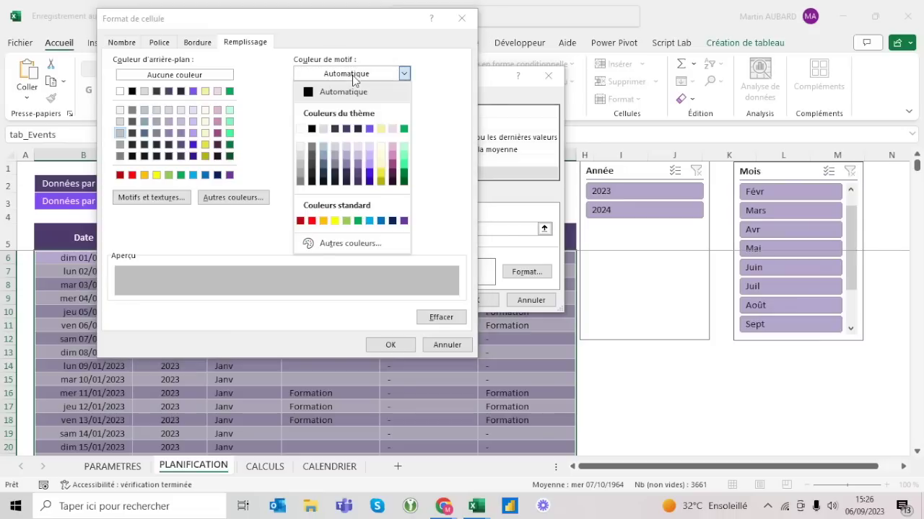
pyautogui.click(301, 176)
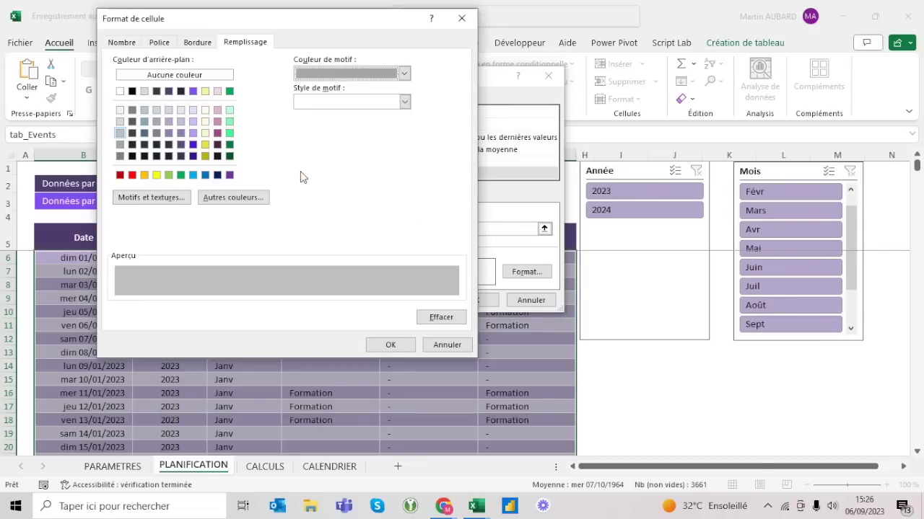
pyautogui.click(346, 103)
pyautogui.click(352, 152)
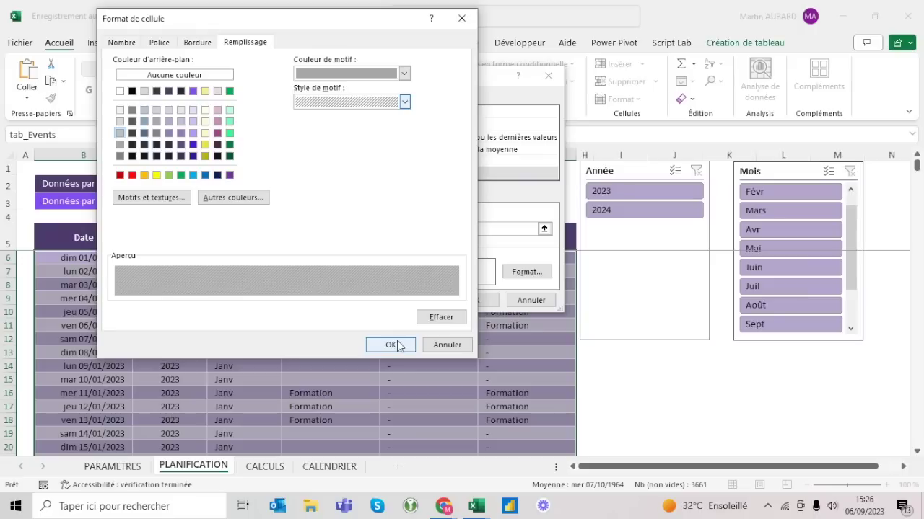
pyautogui.click(404, 73)
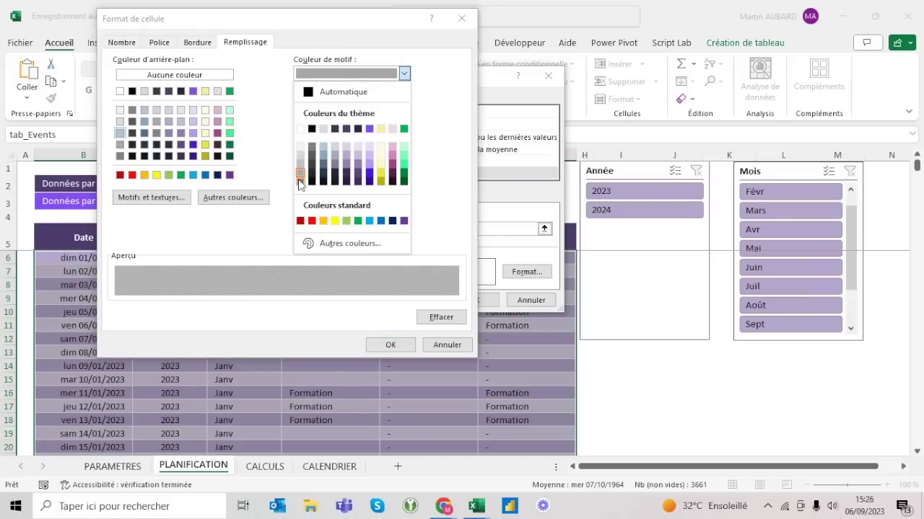
pyautogui.click(299, 181)
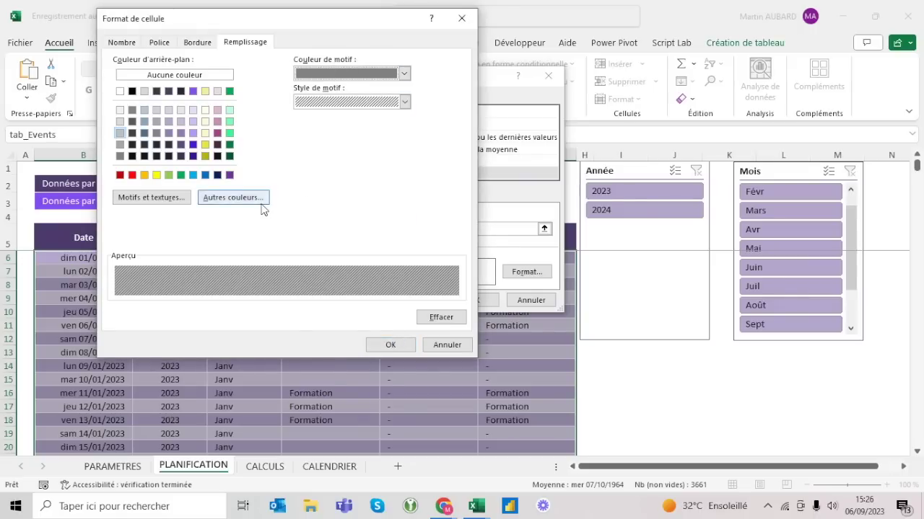
pyautogui.click(354, 77)
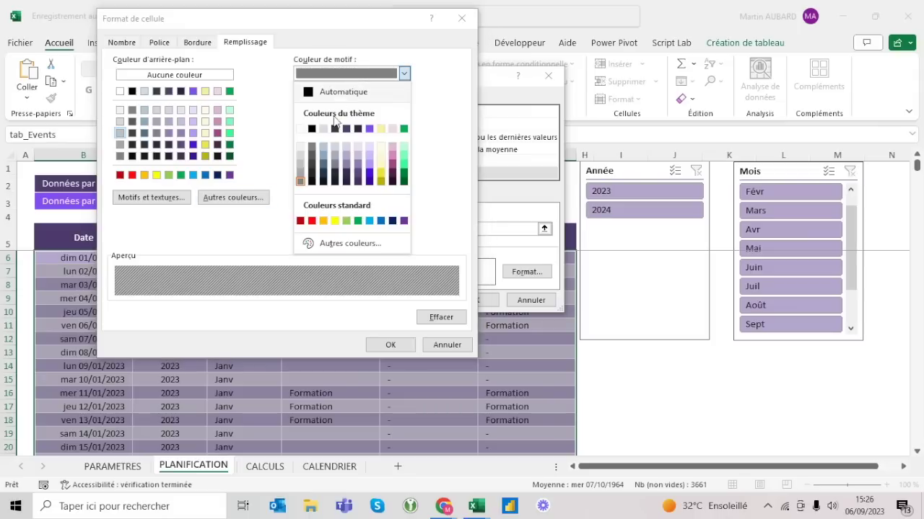
pyautogui.click(301, 176)
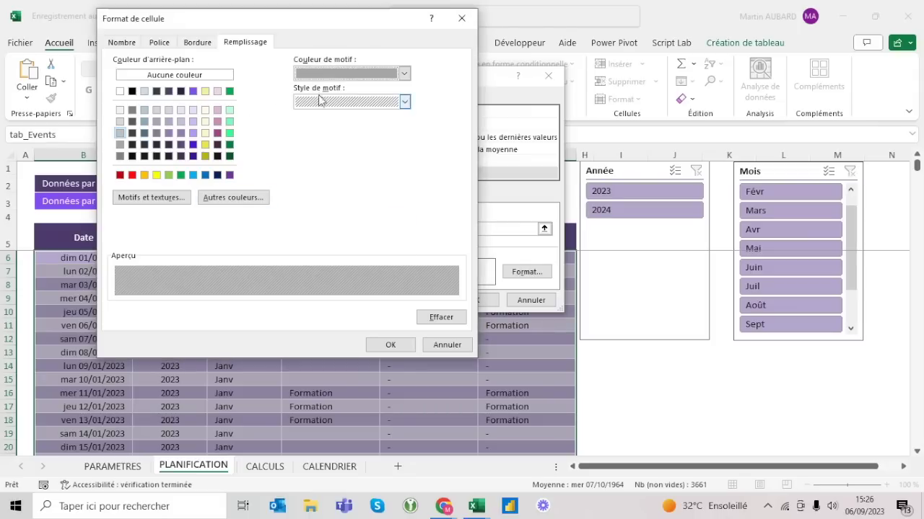
pyautogui.click(389, 344)
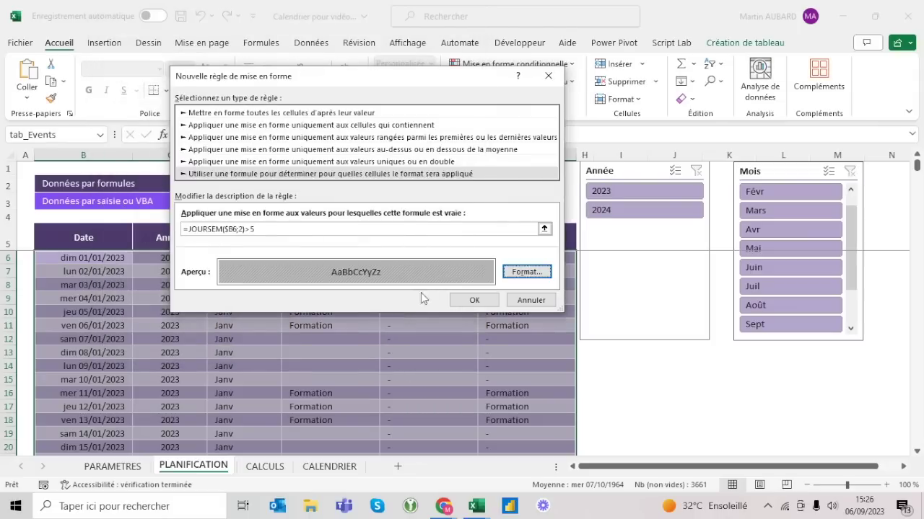
pyautogui.click(466, 298)
# - Step through the planning rows to check the Saturday in row 12 is shaded
pyautogui.click(166, 284)
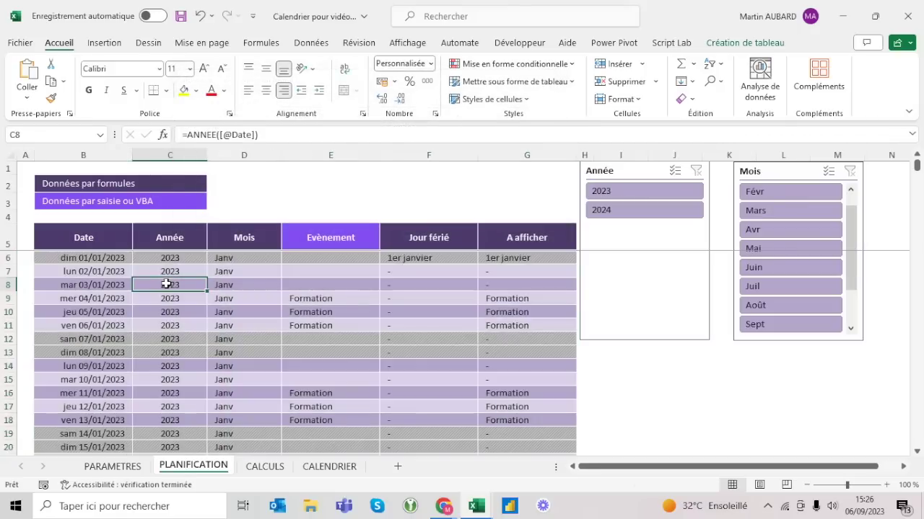
pyautogui.press('Down')
pyautogui.press('Down')
pyautogui.press('Down')
pyautogui.press('Left')
pyautogui.press('Down')
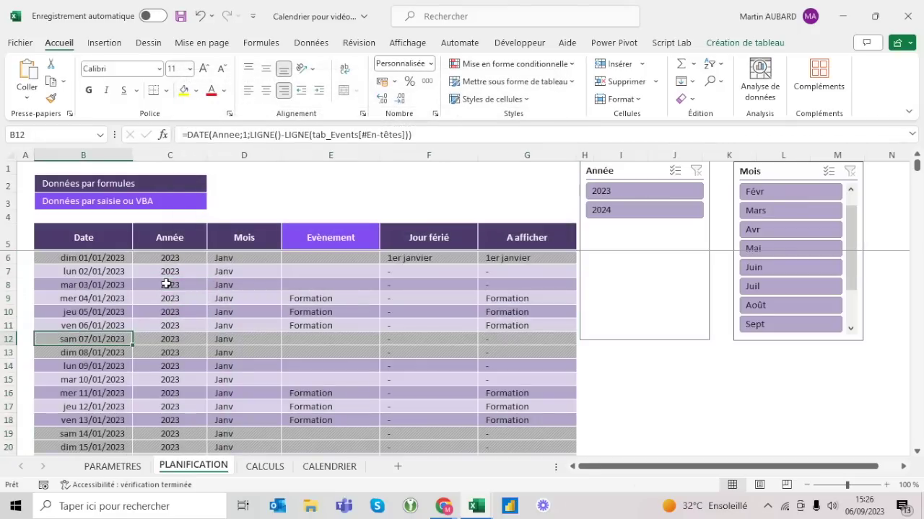
pyautogui.press('Right')
pyautogui.press('Right')
pyautogui.press('Left')
pyautogui.press('Left')
# - Change the PARAMETRES year in B3 to 2024 and check the shading moves to Saturday 06/01/2024
pyautogui.click(118, 466)
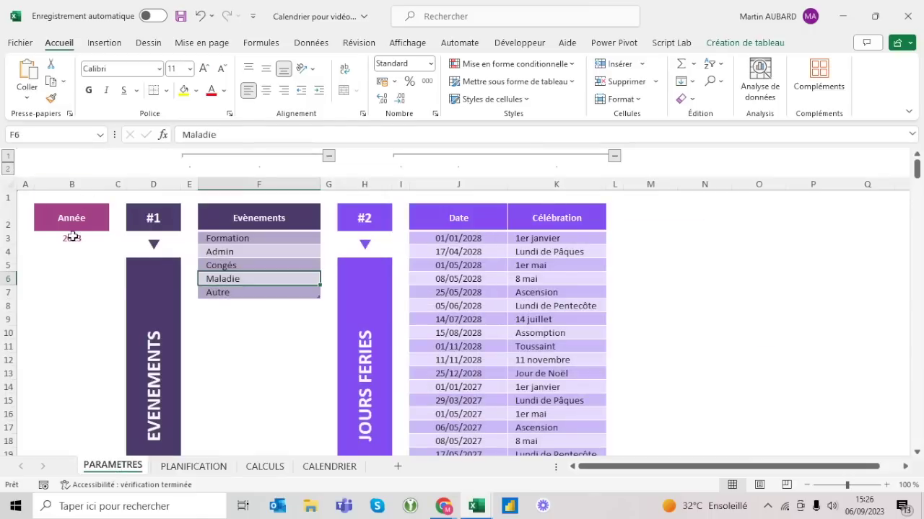
pyautogui.click(73, 236)
pyautogui.write('2024')
pyautogui.press('Return')
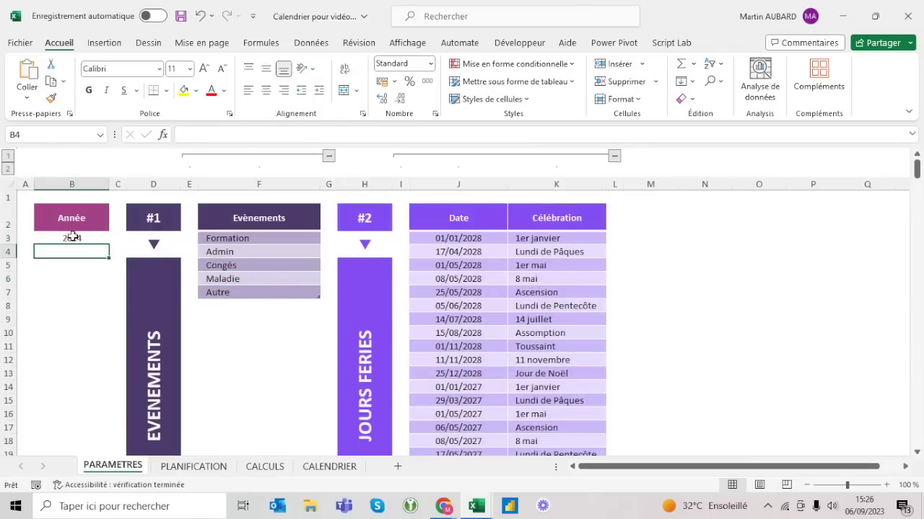
pyautogui.click(202, 466)
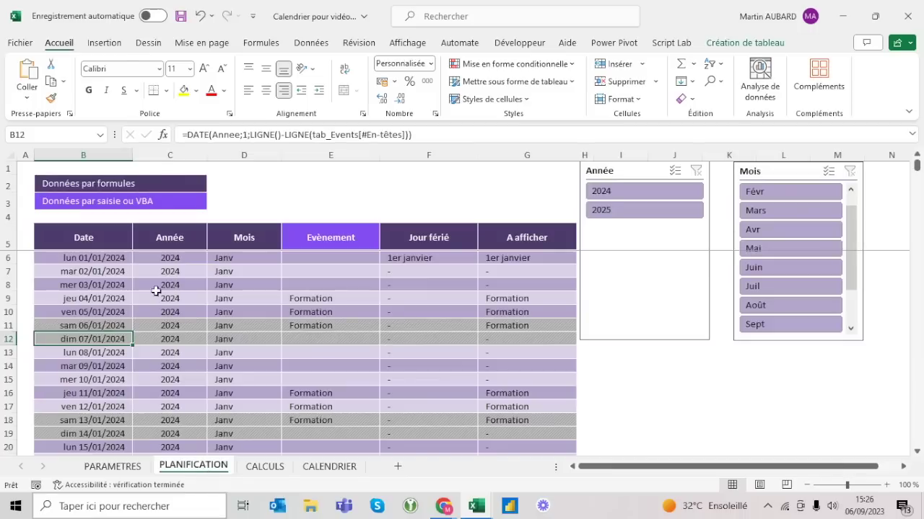
pyautogui.click(92, 326)
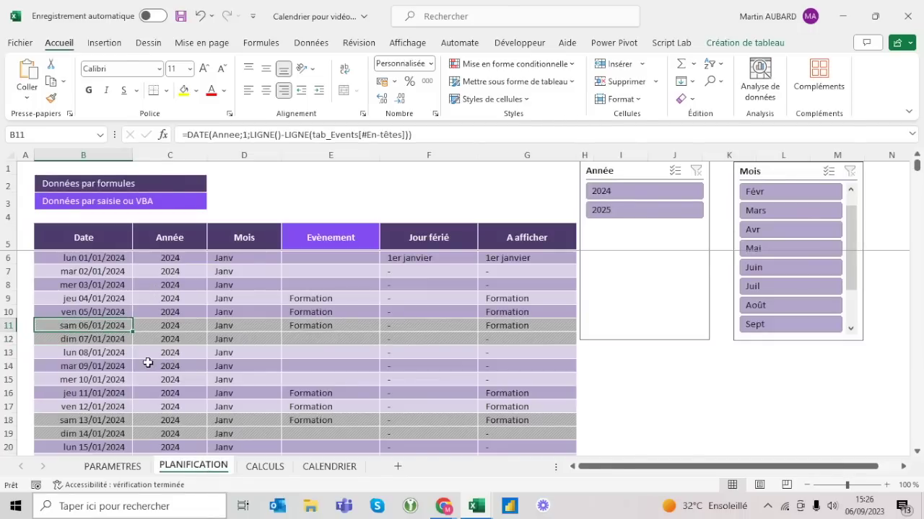
# - Reset the year in B3 to 2023 and return to PLANIFICATION
pyautogui.click(112, 467)
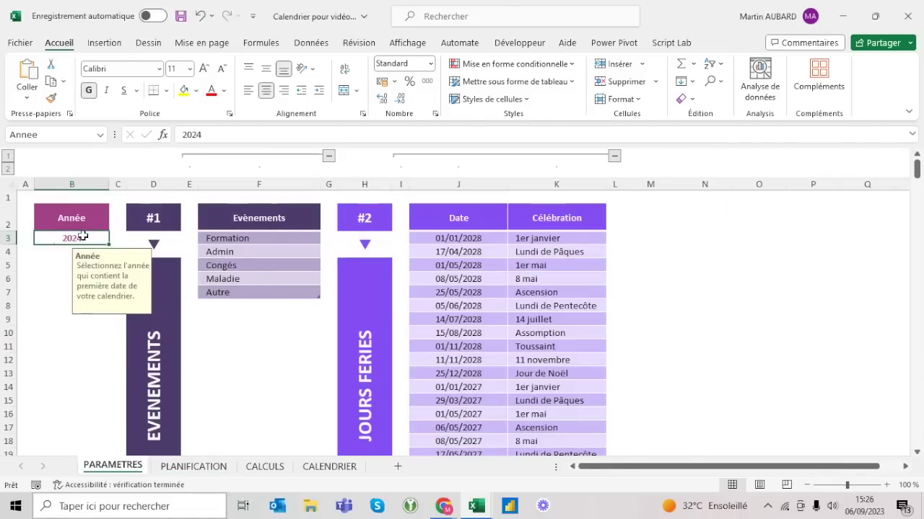
pyautogui.write('2023')
pyautogui.press('Return')
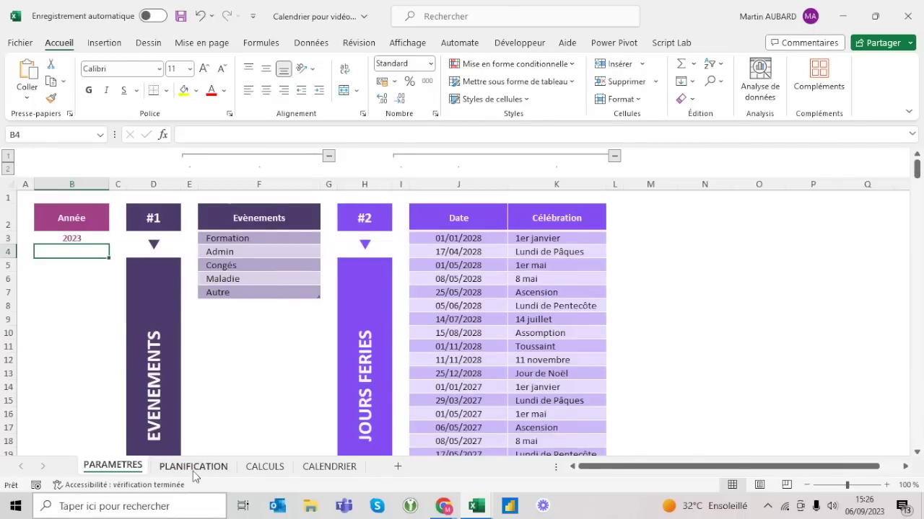
pyautogui.click(193, 467)
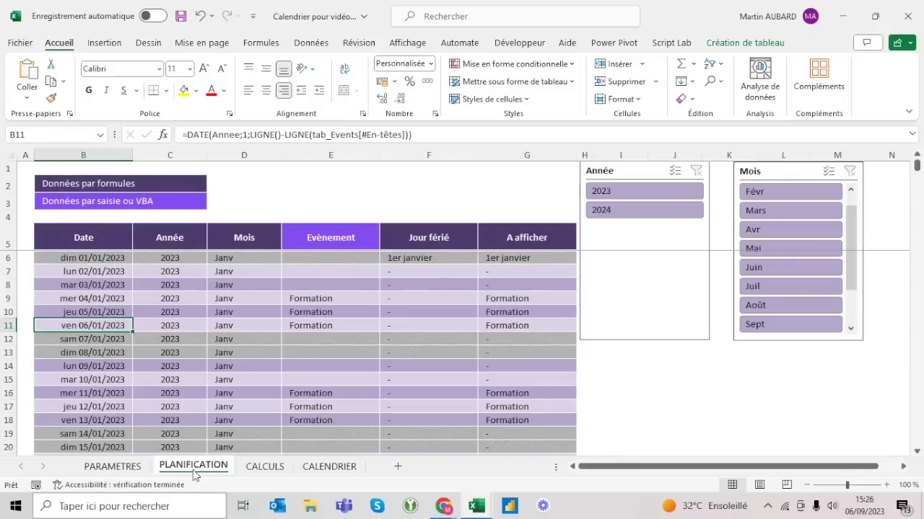
# - Inspect the Jour férié formula in F6 and the A afficher formula in G6
pyautogui.click(498, 238)
pyautogui.click(429, 258)
pyautogui.click(480, 263)
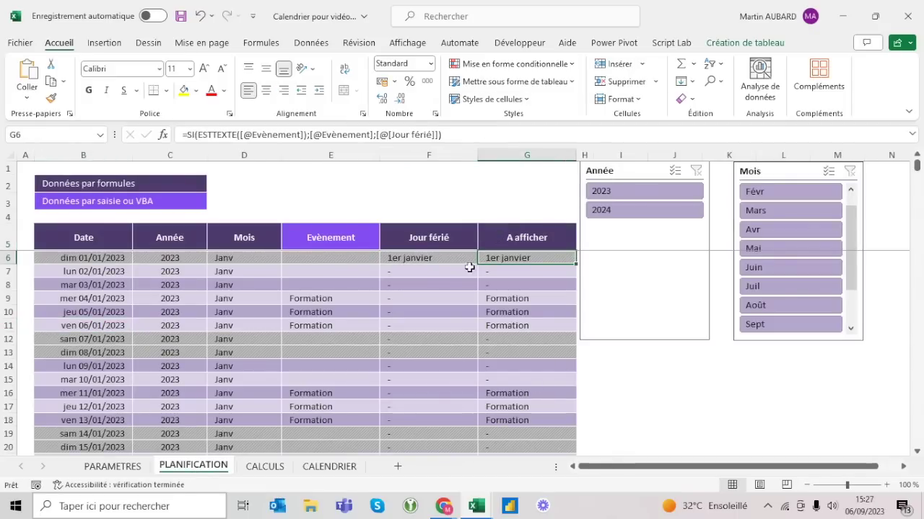
pyautogui.click(402, 257)
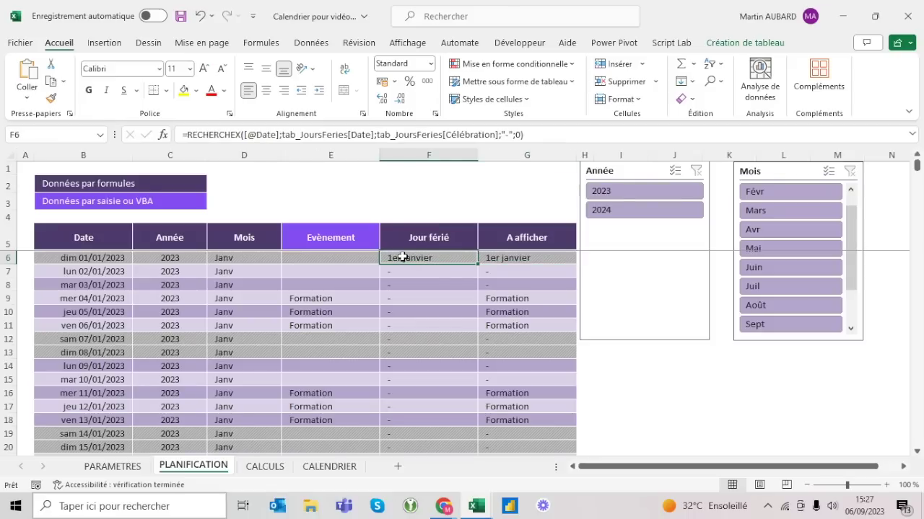
pyautogui.click(508, 259)
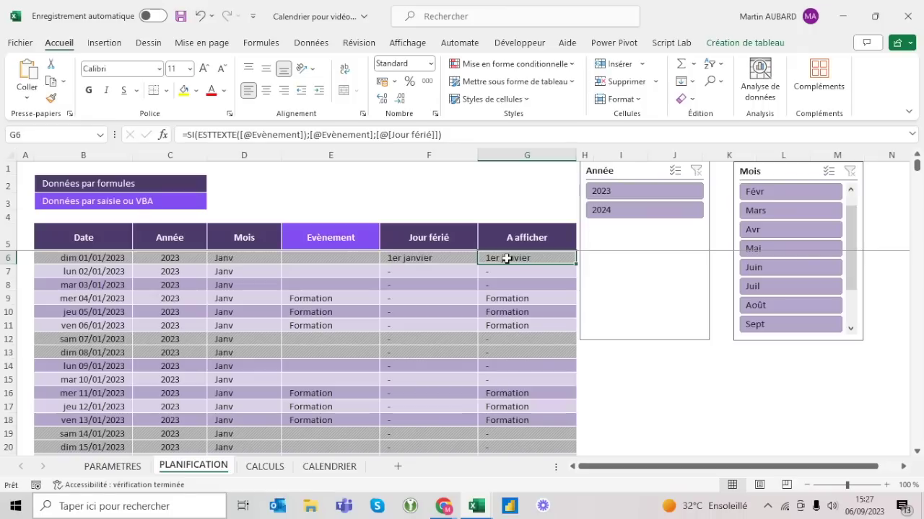
# - Enter Formation as the 01/01/2023 event in E6, check G6, then clear it
pyautogui.click(292, 294)
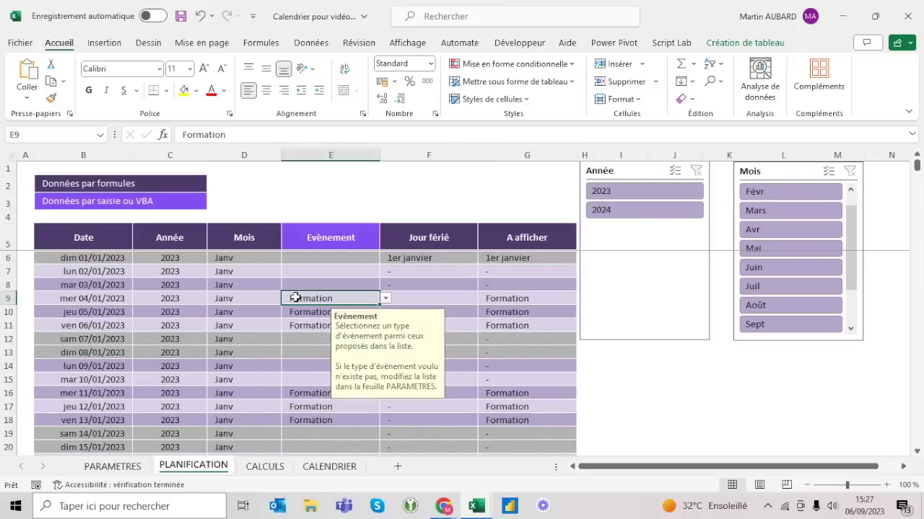
pyautogui.click(346, 261)
pyautogui.write('Formation')
pyautogui.press('Return')
pyautogui.press('Up')
pyautogui.press('Right')
pyautogui.press('Right')
pyautogui.click(373, 258)
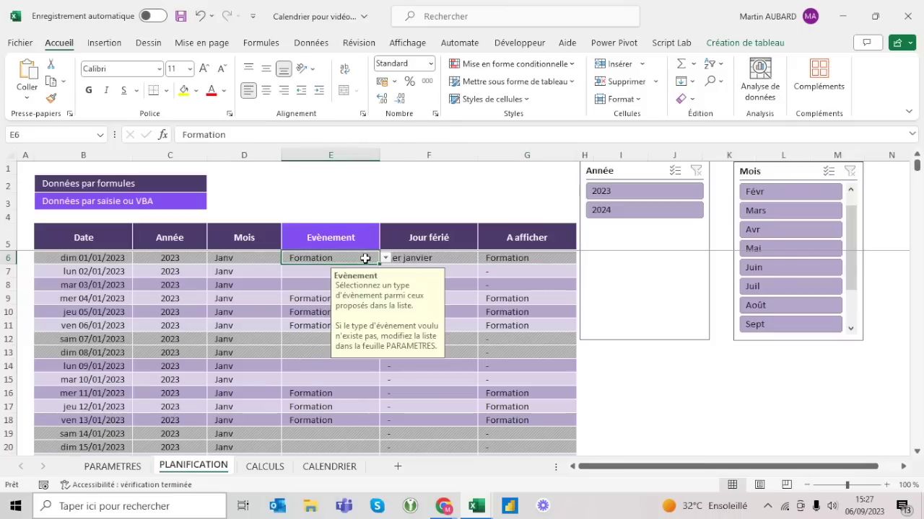
pyautogui.press('Delete')
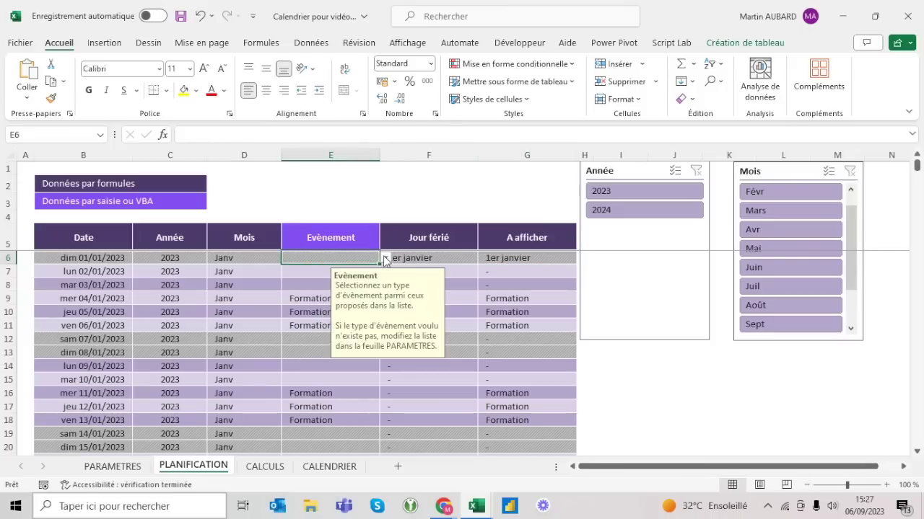
# - Start editing G6's formula by adding an "x" & " " prefix
pyautogui.click(498, 260)
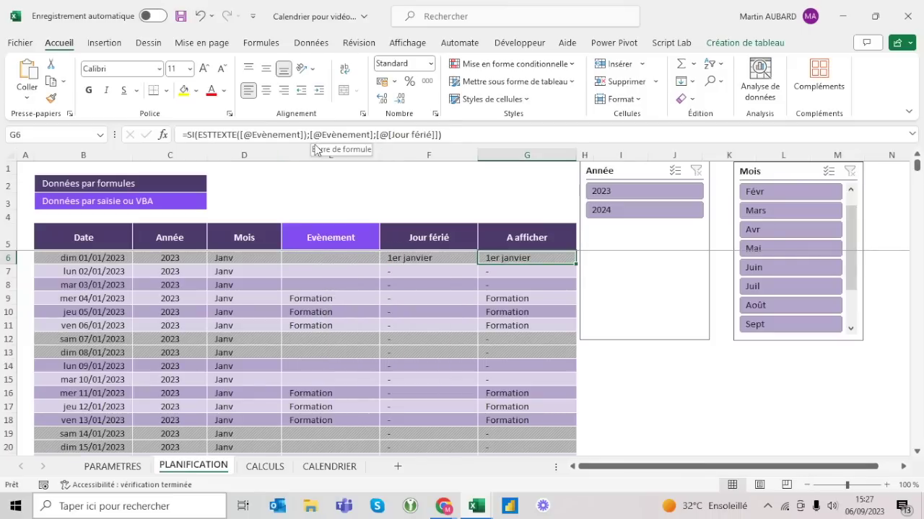
pyautogui.click(190, 135)
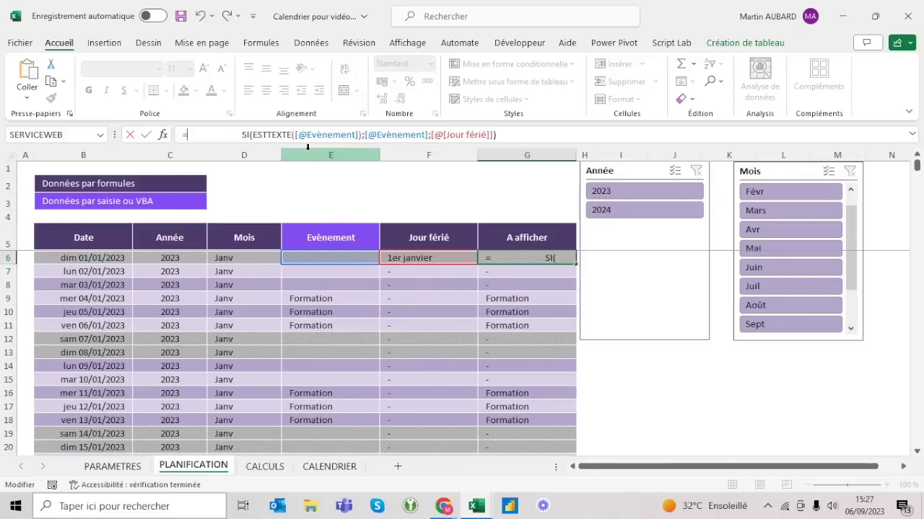
pyautogui.write('"x" & ')
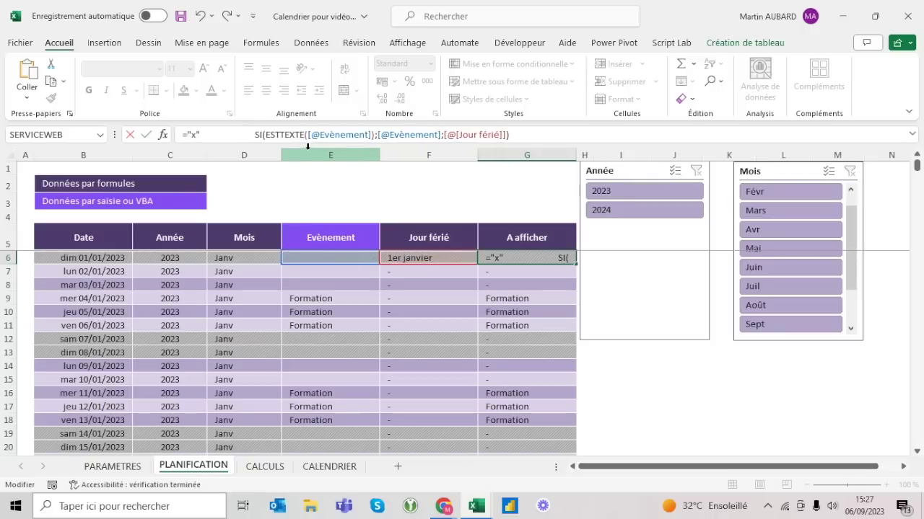
pyautogui.write('" "')
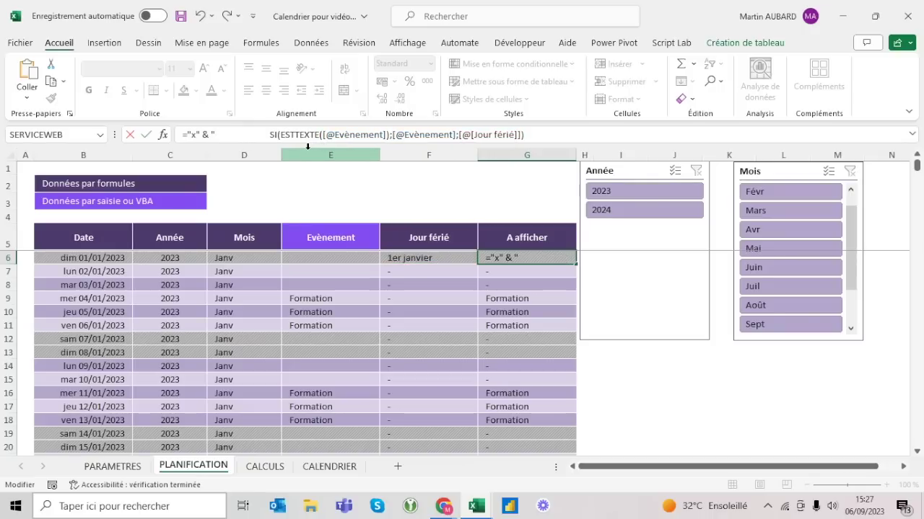
# - Wrap the x prefix in SI(NBCAR([@[Jour férié]])>3;"x ";"") so only holidays get it
pyautogui.press('BackSpace')
pyautogui.press('BackSpace')
pyautogui.press('BackSpace')
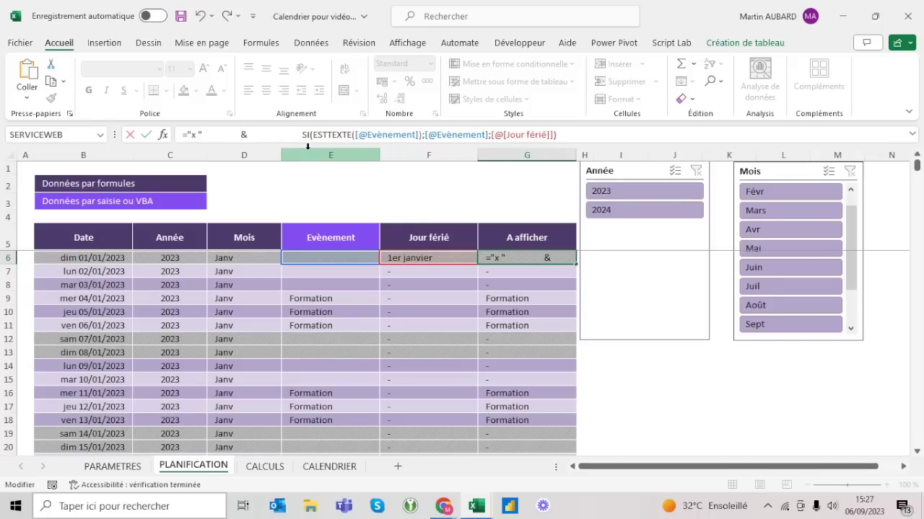
pyautogui.hotkey('ctrl', 'Return')
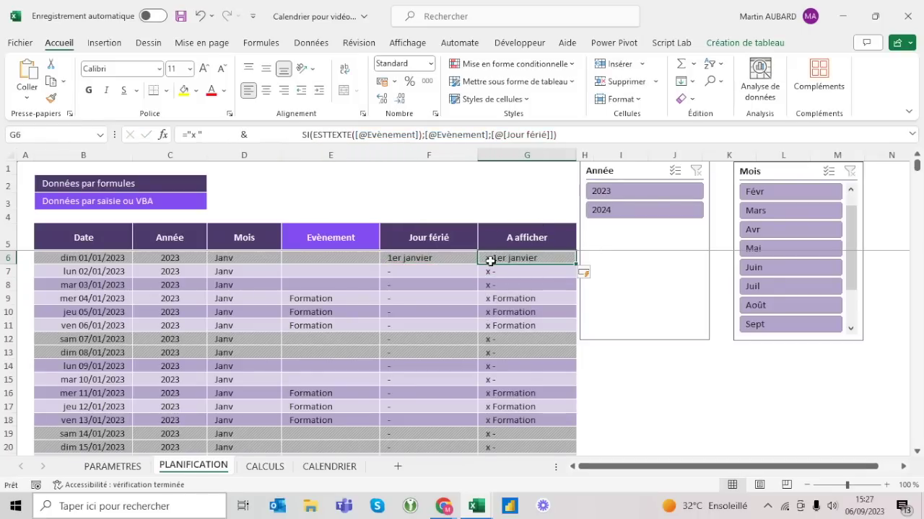
pyautogui.click(190, 135)
pyautogui.moveTo(204, 135); pyautogui.dragTo(189, 133)
pyautogui.write('si')
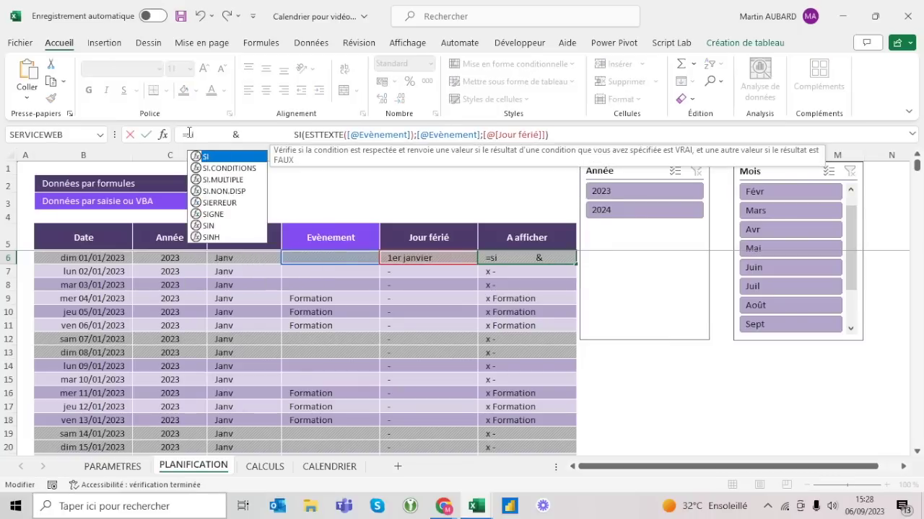
pyautogui.hotkey('ctrl', 'v')
pyautogui.doubleClick(209, 134)
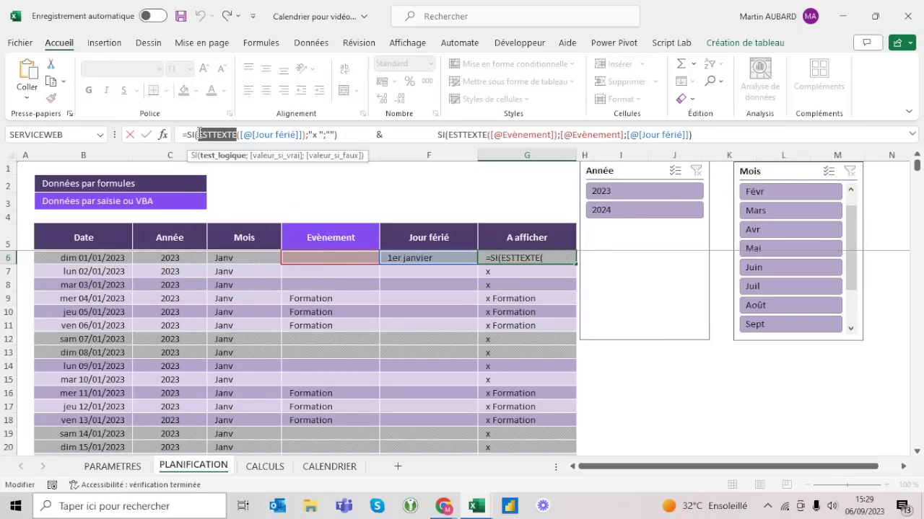
pyautogui.write('nbcar')
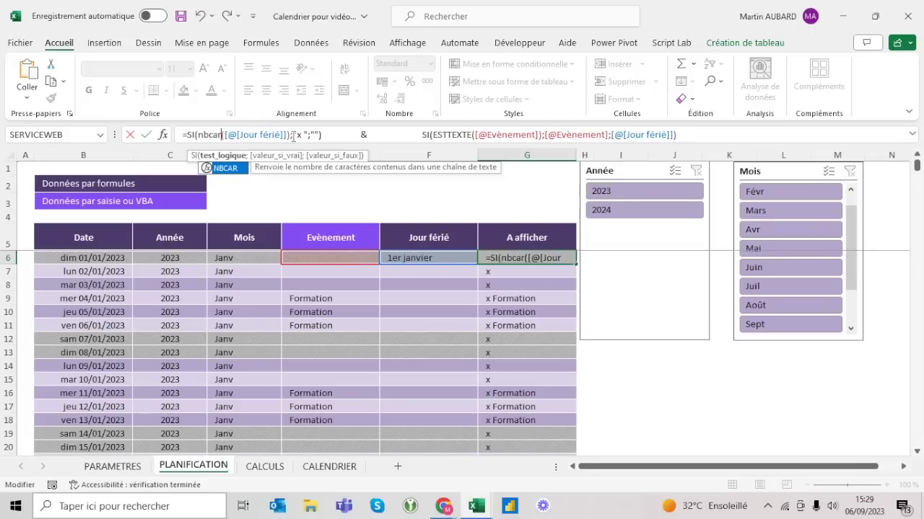
pyautogui.write('>')
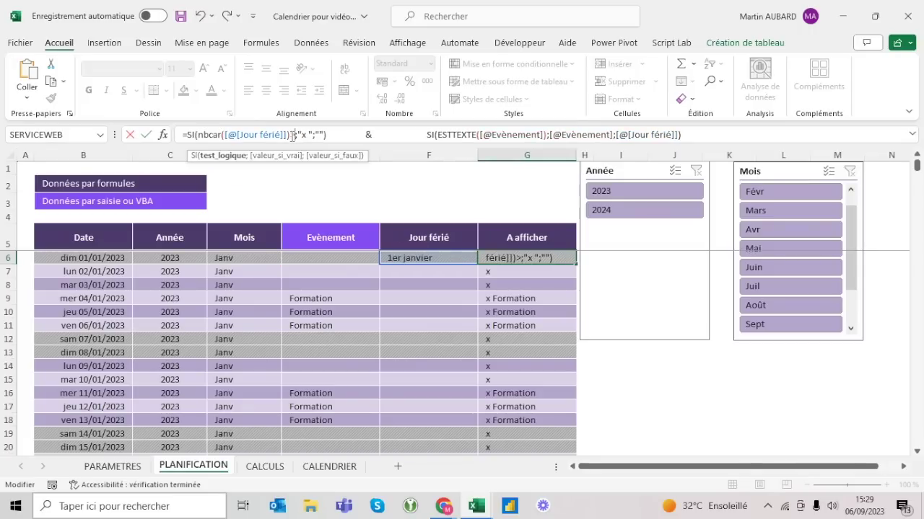
pyautogui.write('3')
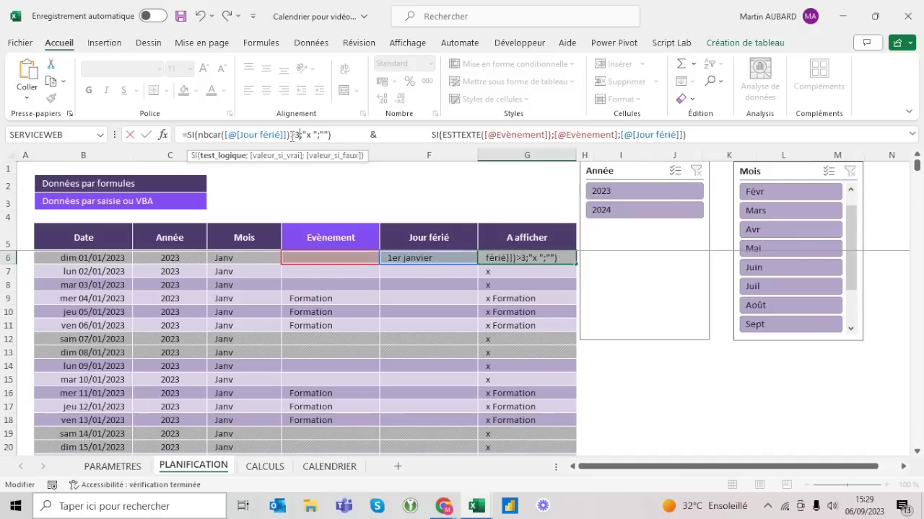
pyautogui.hotkey('ctrl', 'Return')
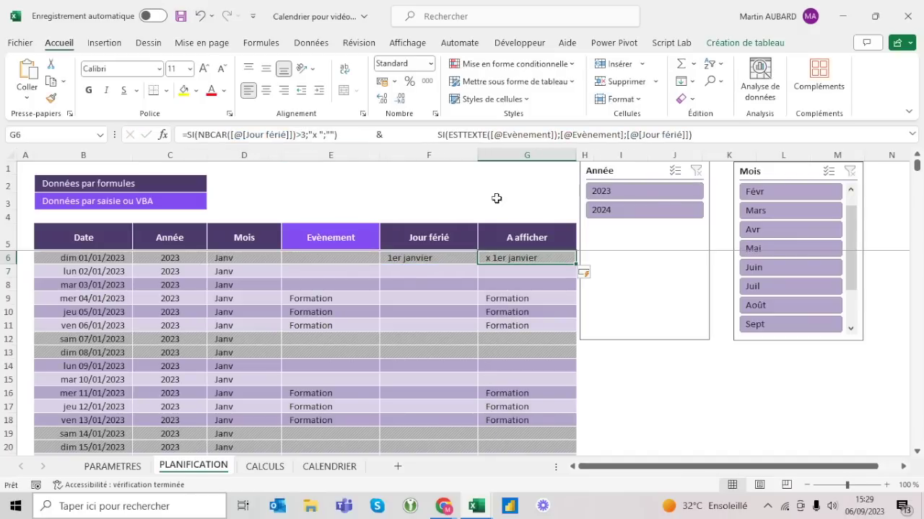
pyautogui.click(424, 257)
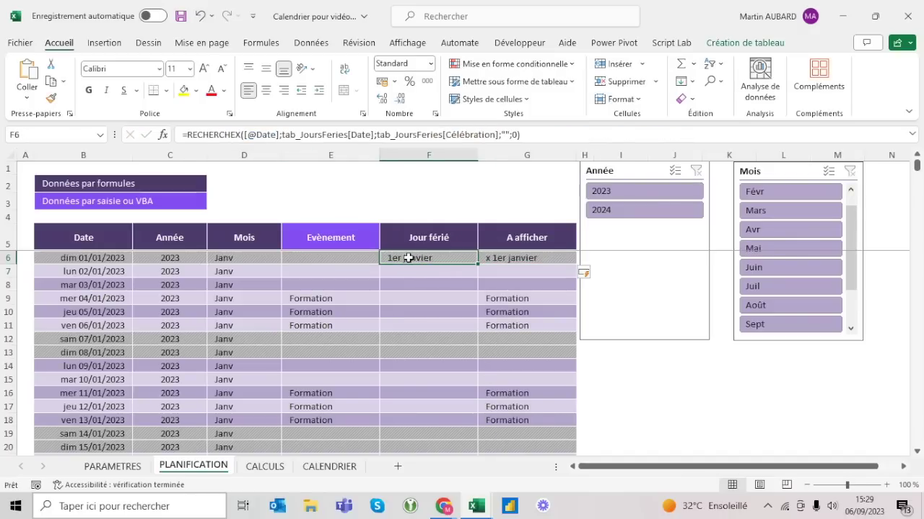
pyautogui.moveTo(409, 257); pyautogui.dragTo(404, 325)
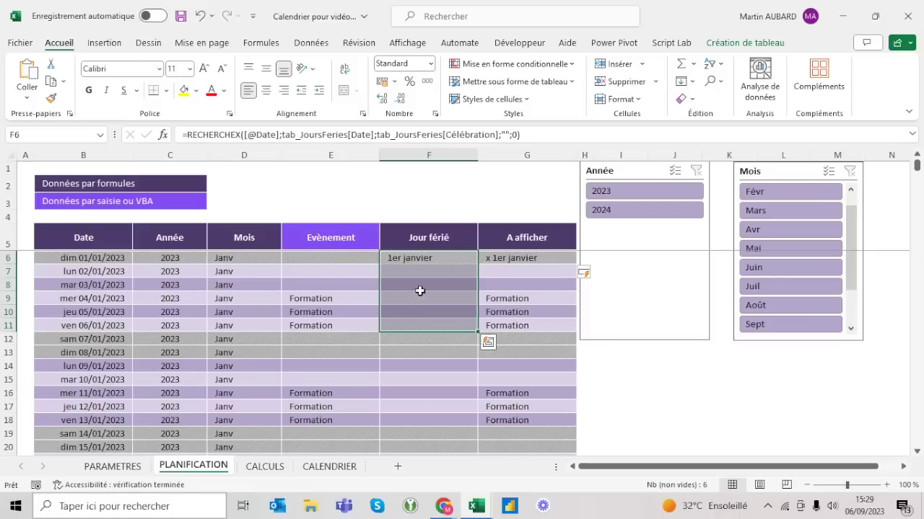
pyautogui.press('Right')
pyautogui.moveTo(198, 134); pyautogui.dragTo(294, 134)
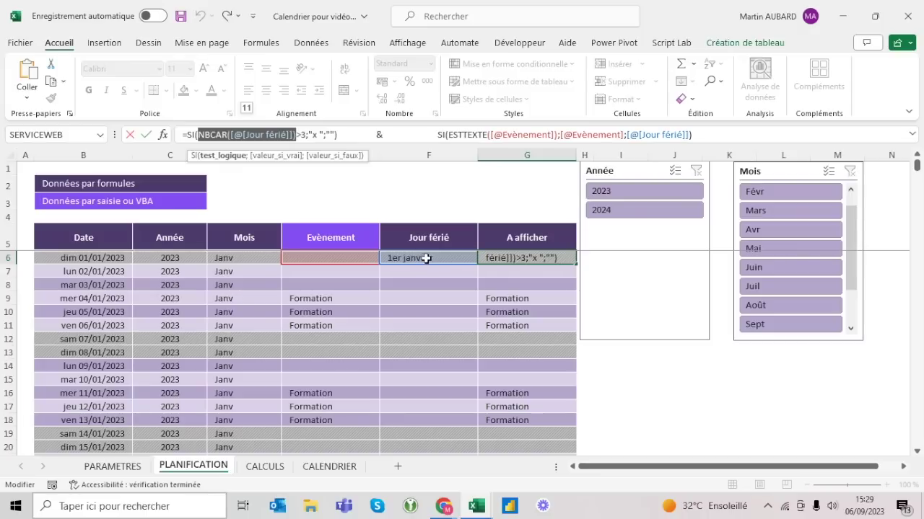
pyautogui.click(303, 135)
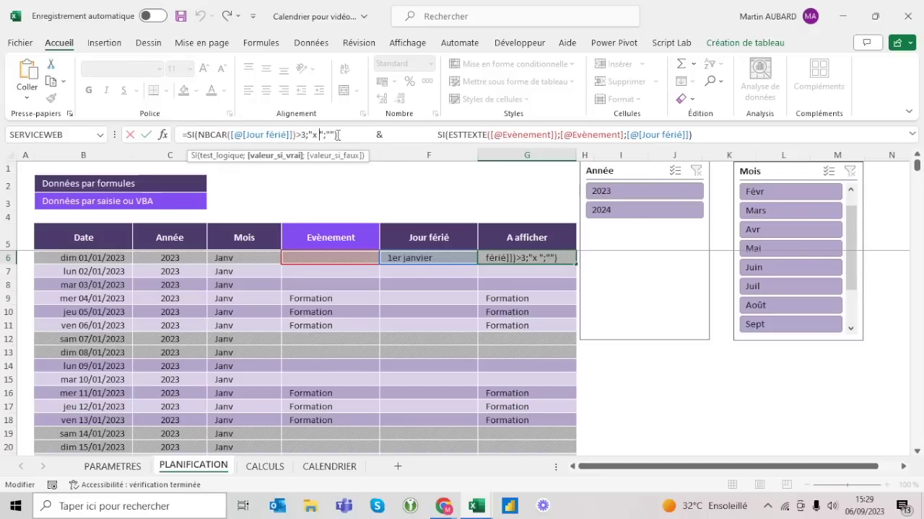
pyautogui.hotkey('ctrl', 'Return')
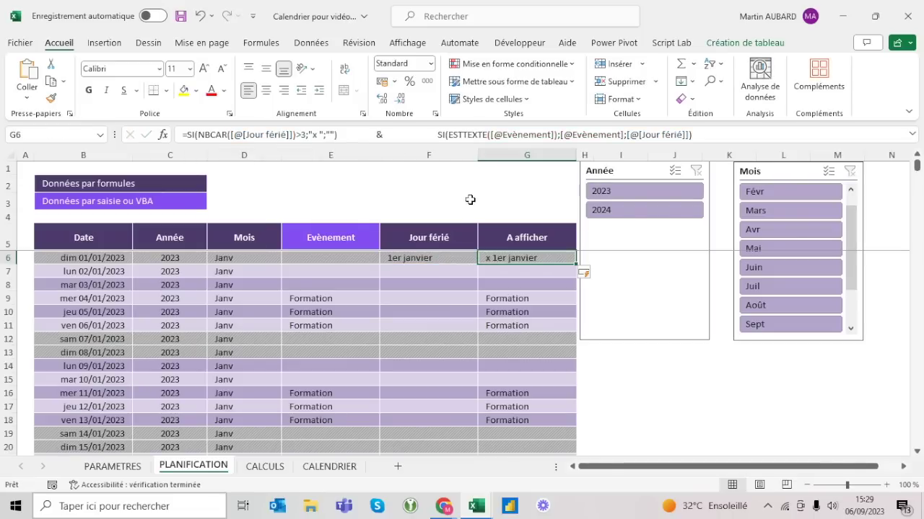
pyautogui.click(316, 135)
pyautogui.press('BackSpace')
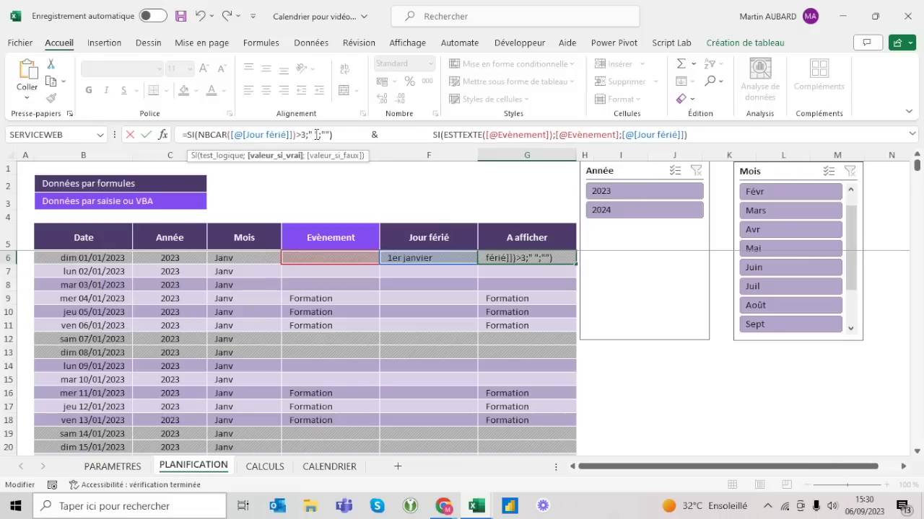
# - Replace the x marker with a black square ■ from the emoji panel
pyautogui.press('super+period')
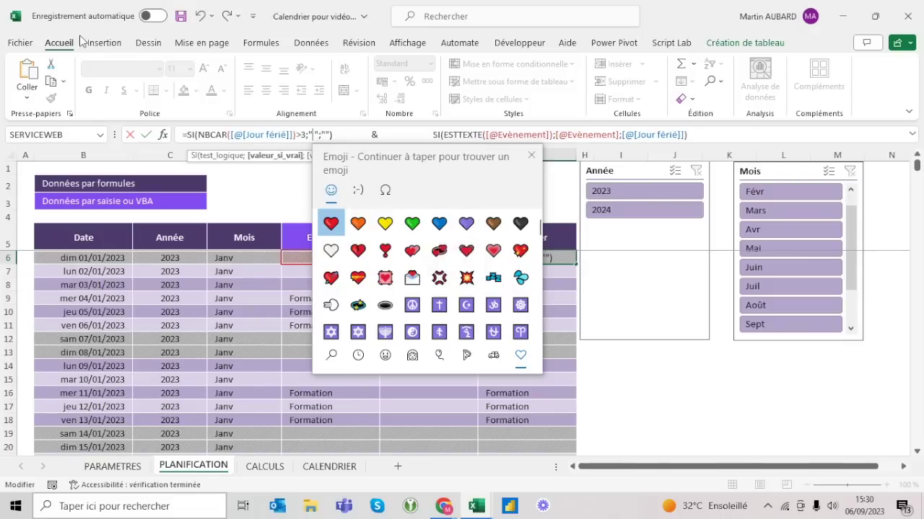
pyautogui.scroll(-5, 467, 304)
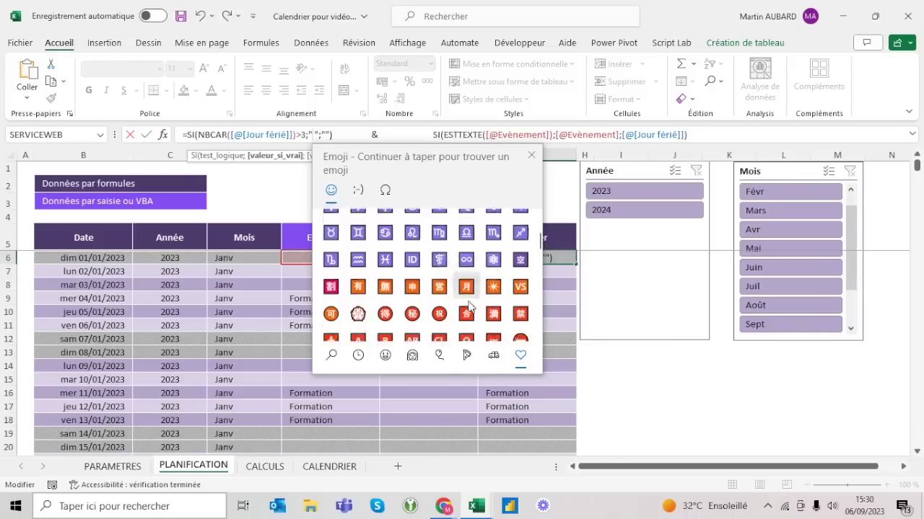
pyautogui.scroll(-5, 468, 304)
pyautogui.scroll(2, 467, 304)
pyautogui.scroll(1, 469, 306)
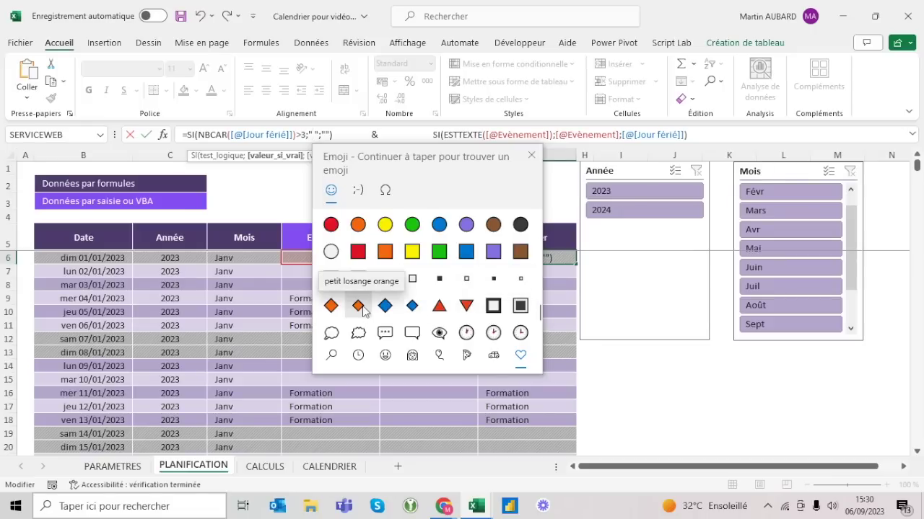
pyautogui.scroll(10, 429, 259)
pyautogui.scroll(-3, 429, 260)
pyautogui.scroll(-3, 430, 260)
pyautogui.scroll(-3, 430, 260)
pyautogui.scroll(-3, 429, 260)
pyautogui.scroll(-2, 429, 260)
pyautogui.scroll(1, 429, 259)
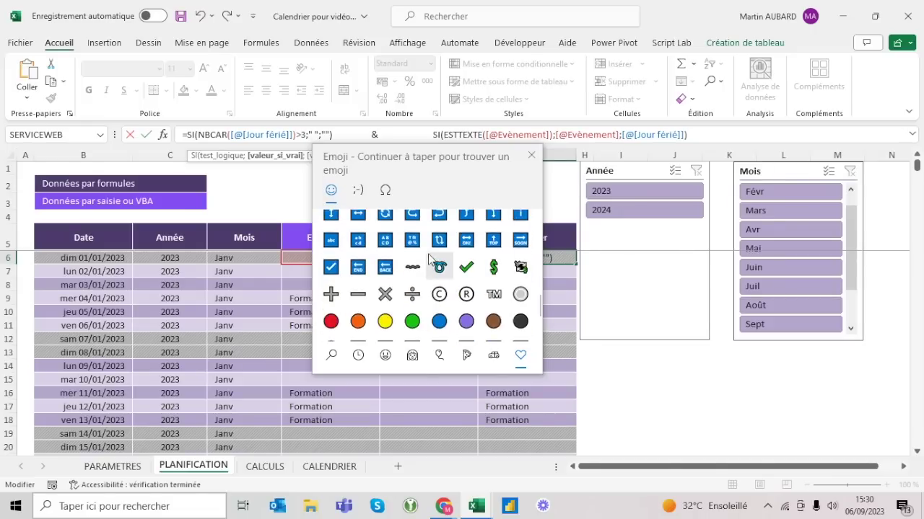
pyautogui.scroll(-3, 429, 259)
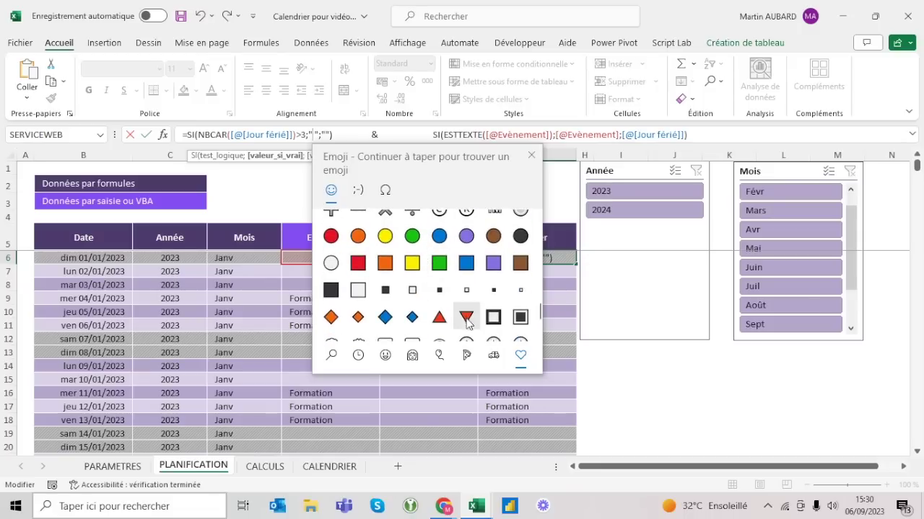
pyautogui.scroll(-3, 330, 296)
pyautogui.scroll(-2, 330, 296)
pyautogui.scroll(5, 331, 296)
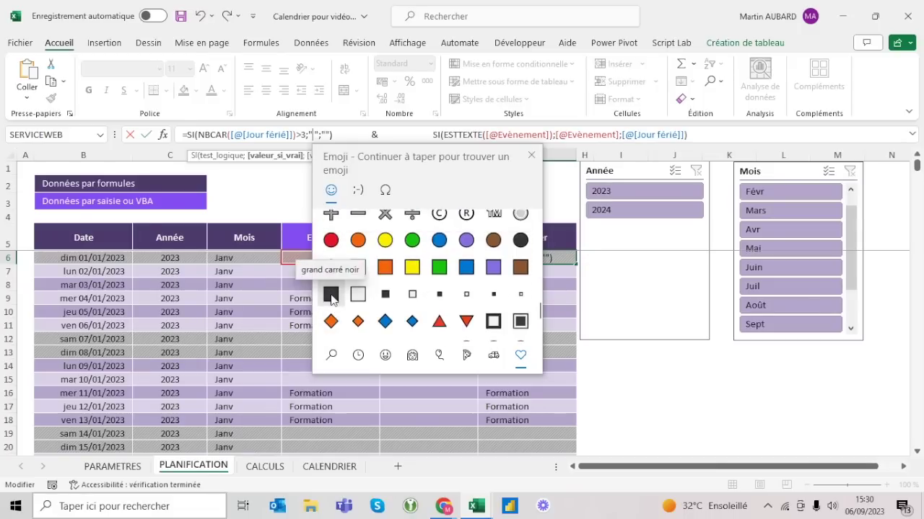
pyautogui.click(385, 294)
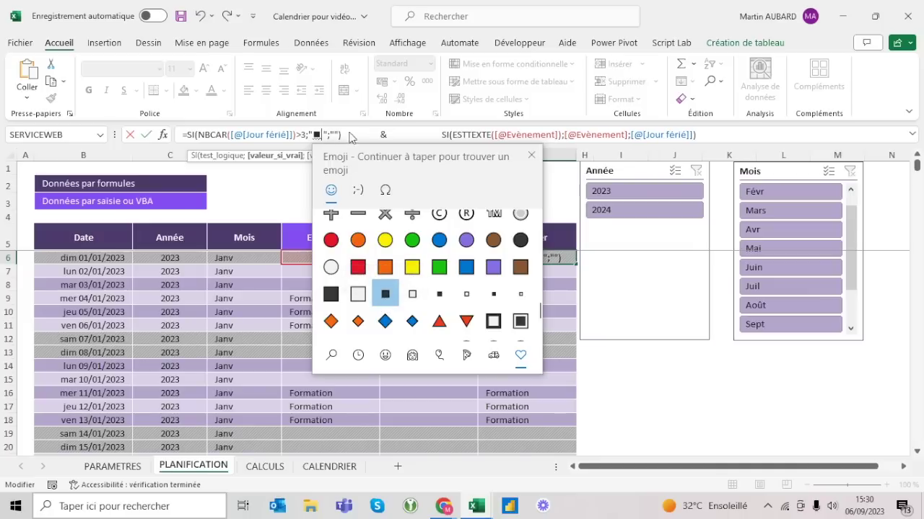
pyautogui.press('Escape')
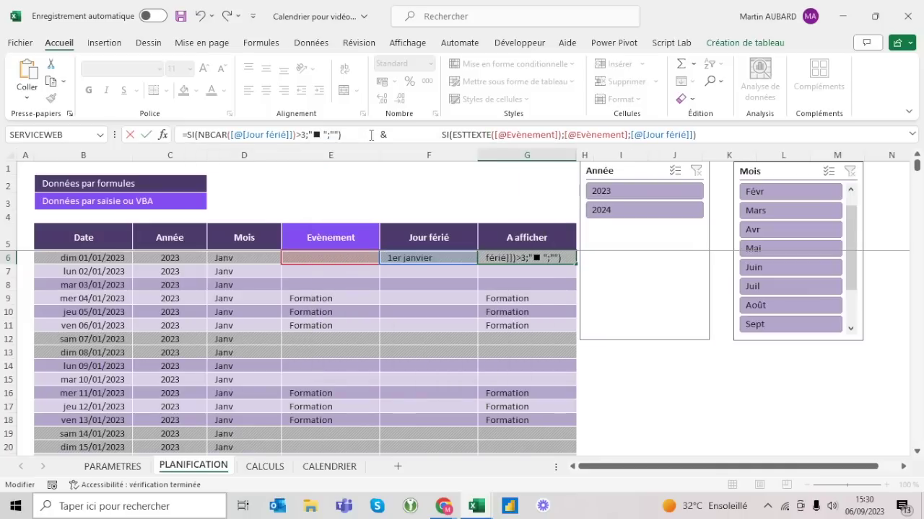
# - Join the two SI parts with & and remove the gap so G6 reads ■ 1er janvier
pyautogui.write('&')
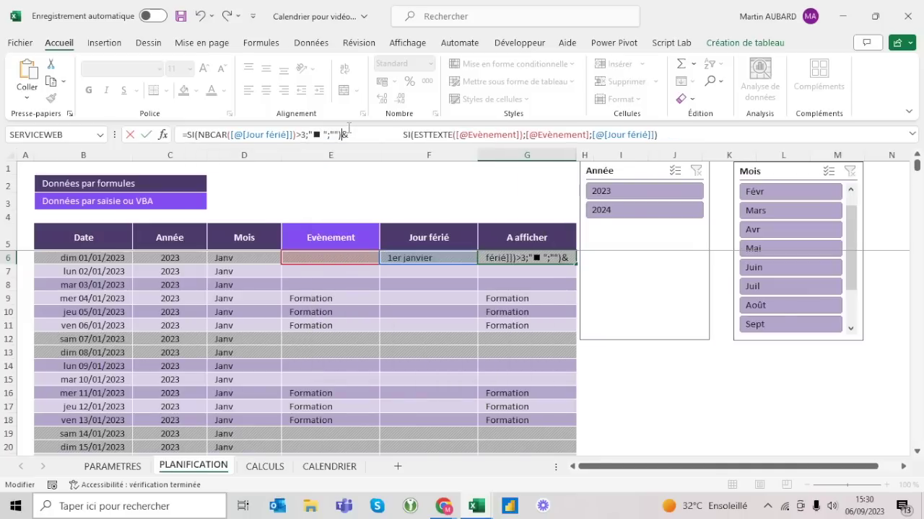
pyautogui.moveTo(348, 135); pyautogui.dragTo(401, 135)
pyautogui.press('Delete')
pyautogui.hotkey('ctrl', 'Return')
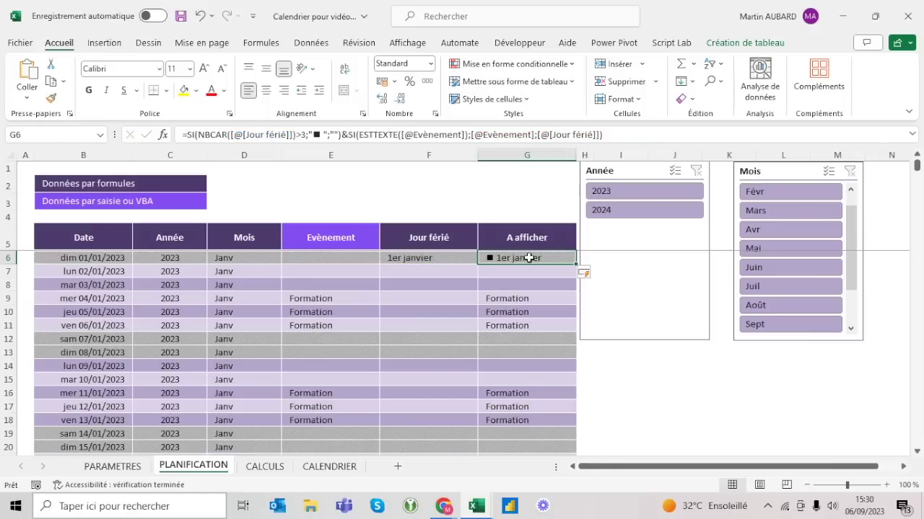
pyautogui.click(349, 252)
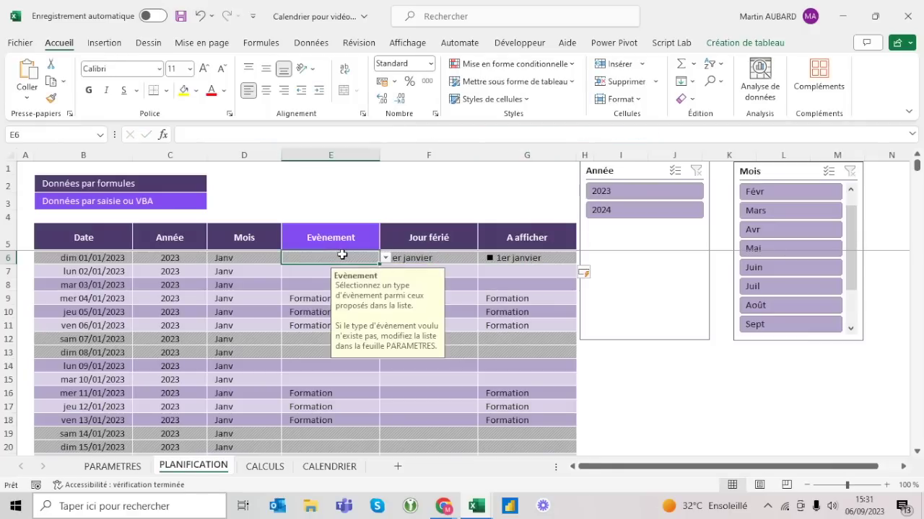
# - Set the 01/01/2023 event in E6 to Admin, then view the CALENDRIER sheet
pyautogui.write('Fo')
pyautogui.press('BackSpace')
pyautogui.press('BackSpace')
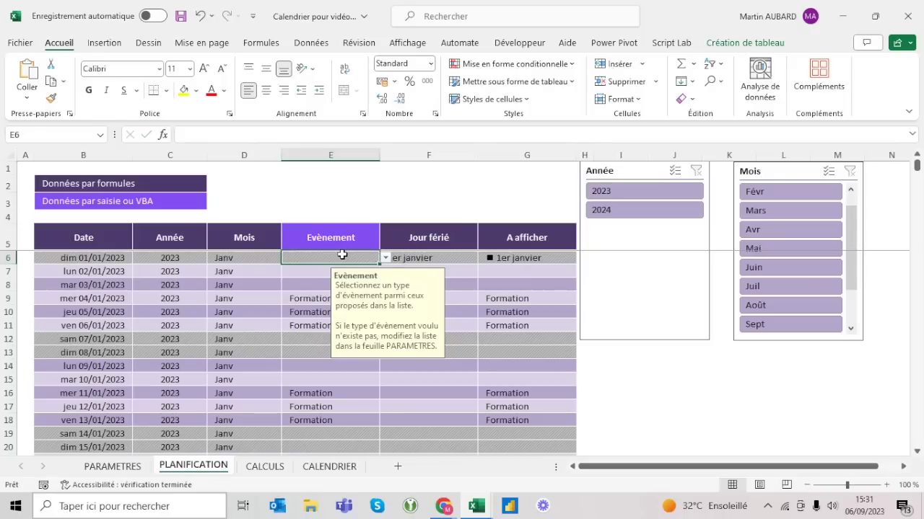
pyautogui.write('Ad')
pyautogui.press('Tab')
pyautogui.press('Tab')
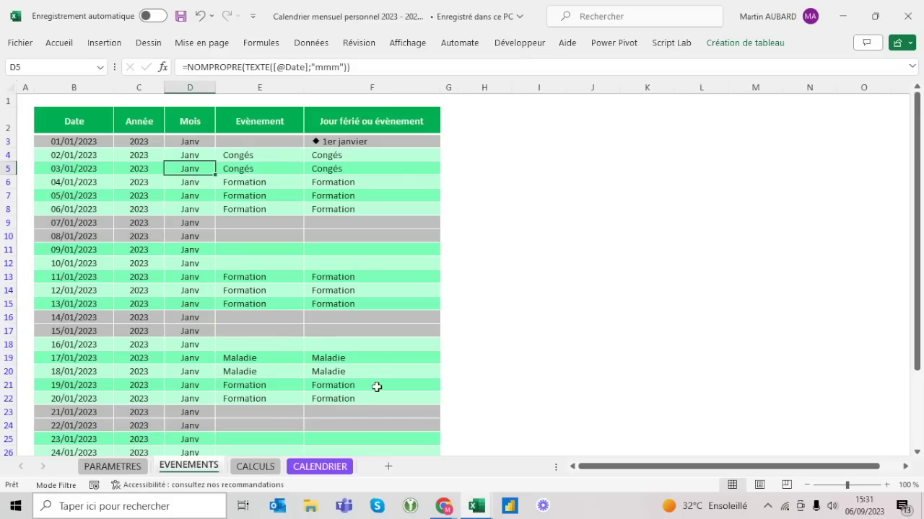
pyautogui.click(310, 468)
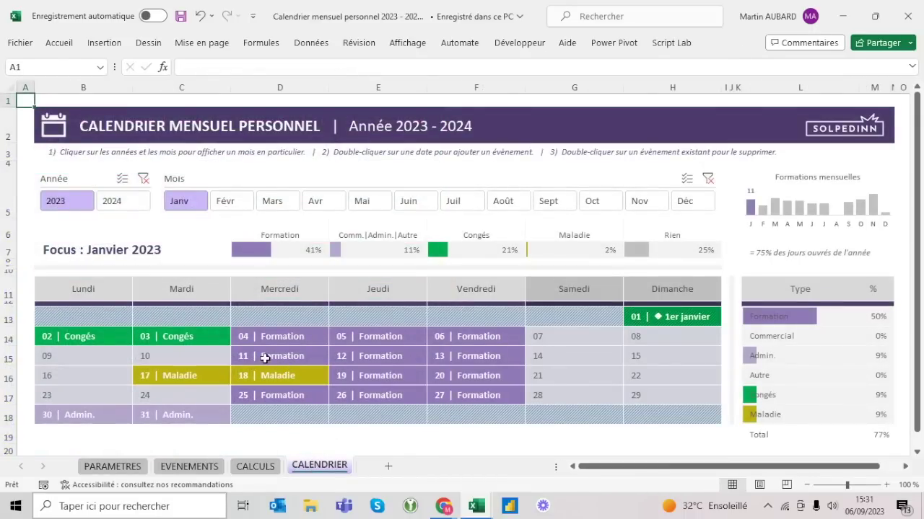
pyautogui.click(181, 336)
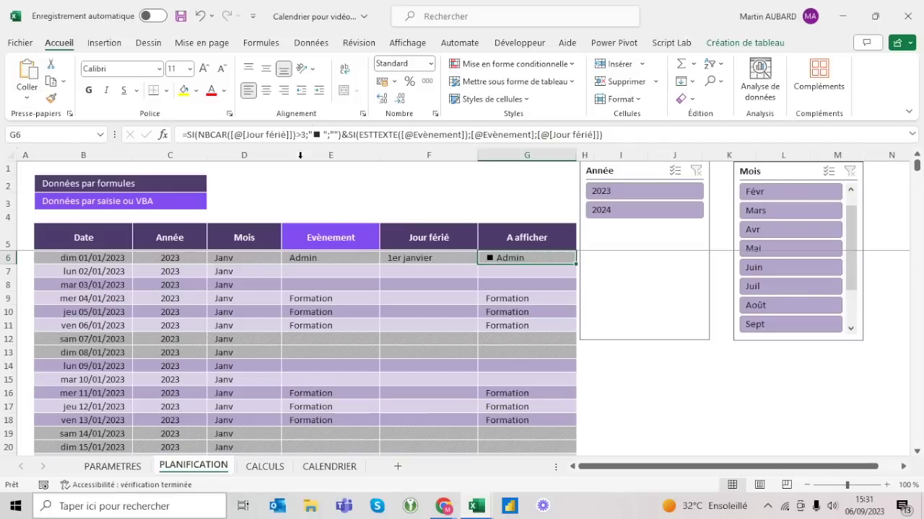
# - Add a test "x " prefix to the start of the A afficher formula
pyautogui.click(188, 135)
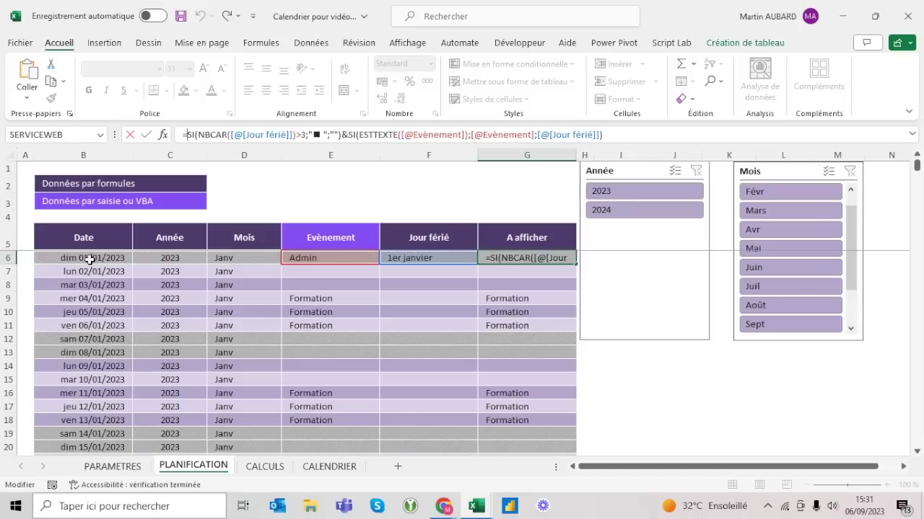
pyautogui.write('&"')
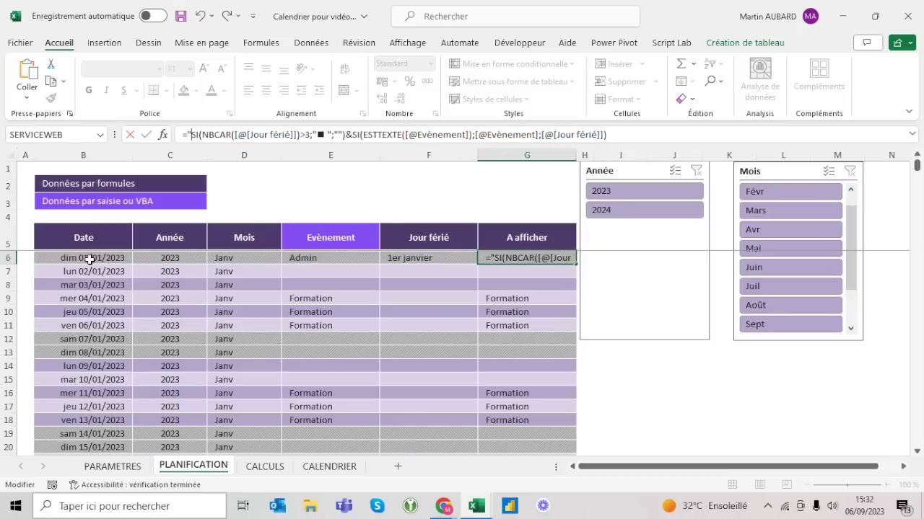
pyautogui.press('BackSpace')
pyautogui.write('x "&')
pyautogui.press('Return')
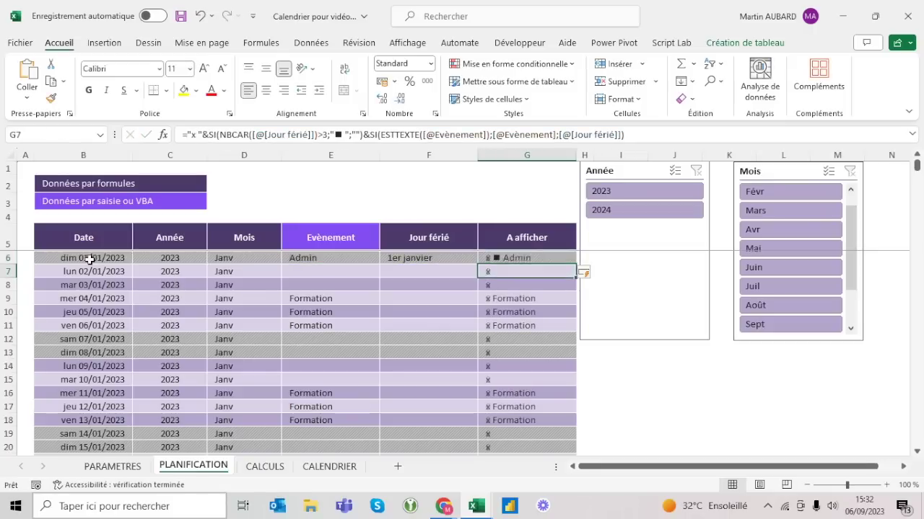
pyautogui.click(196, 134)
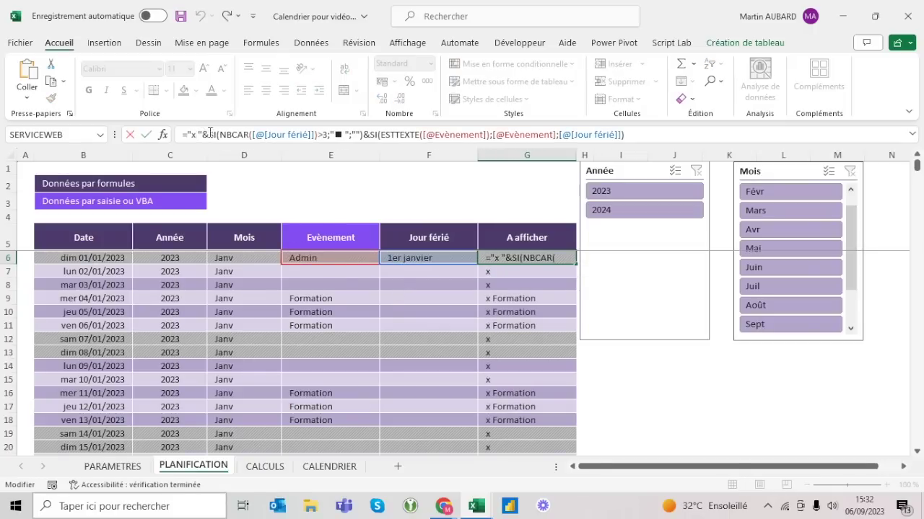
pyautogui.press('BackSpace')
pyautogui.press('BackSpace')
pyautogui.press('BackSpace')
pyautogui.press('BackSpace')
pyautogui.write('texte(')
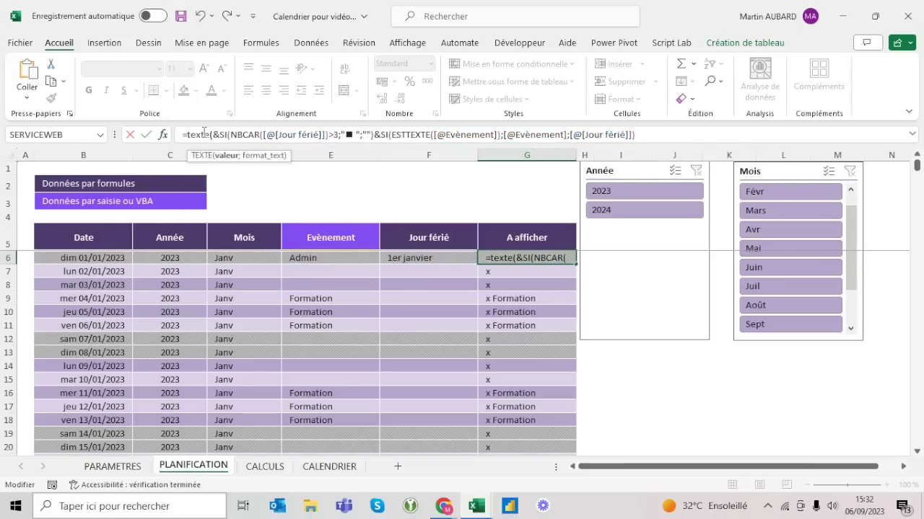
pyautogui.click(94, 258)
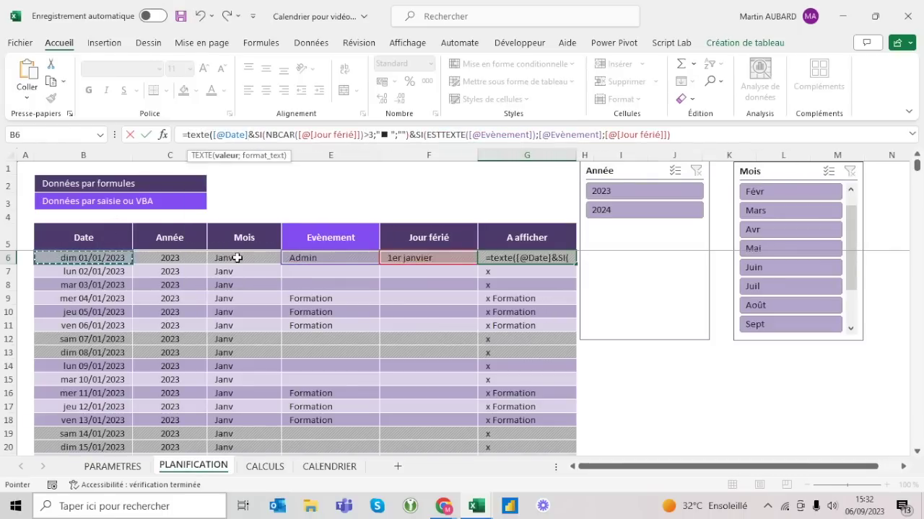
pyautogui.write(';')
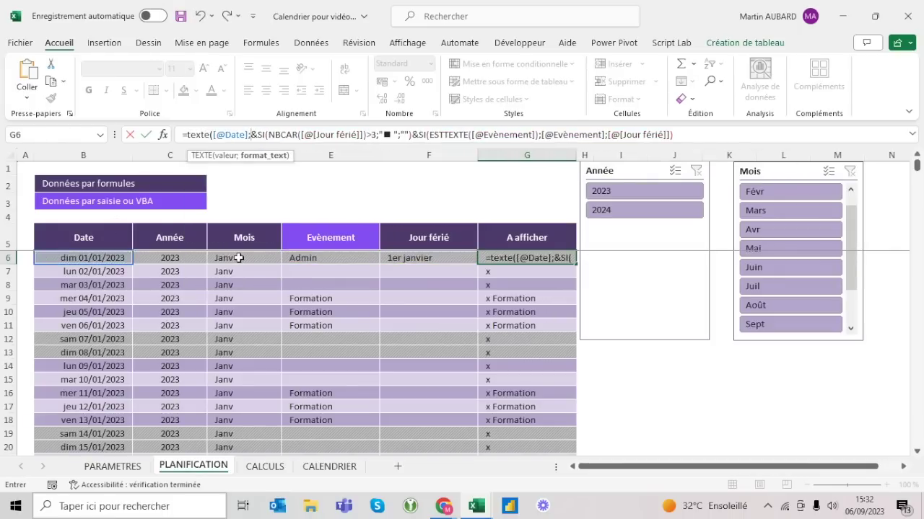
pyautogui.write('"jj')
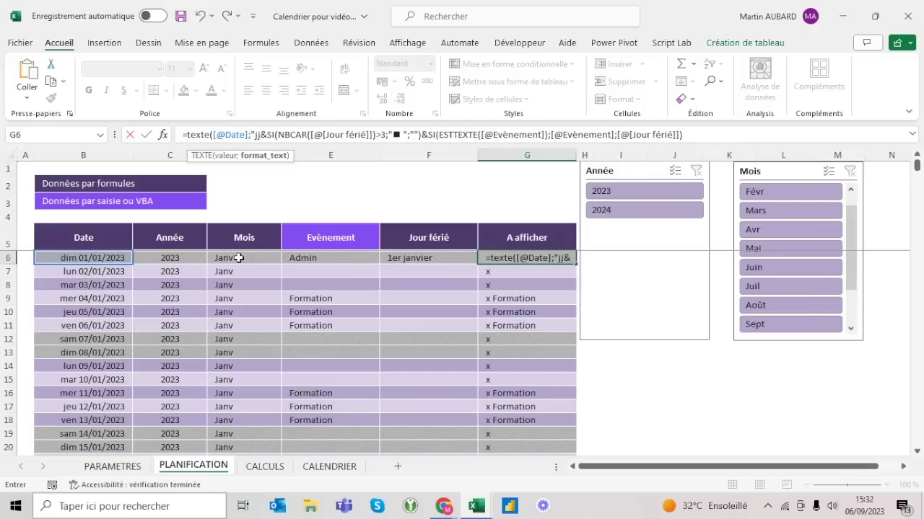
pyautogui.write('"')
pyautogui.press('Return')
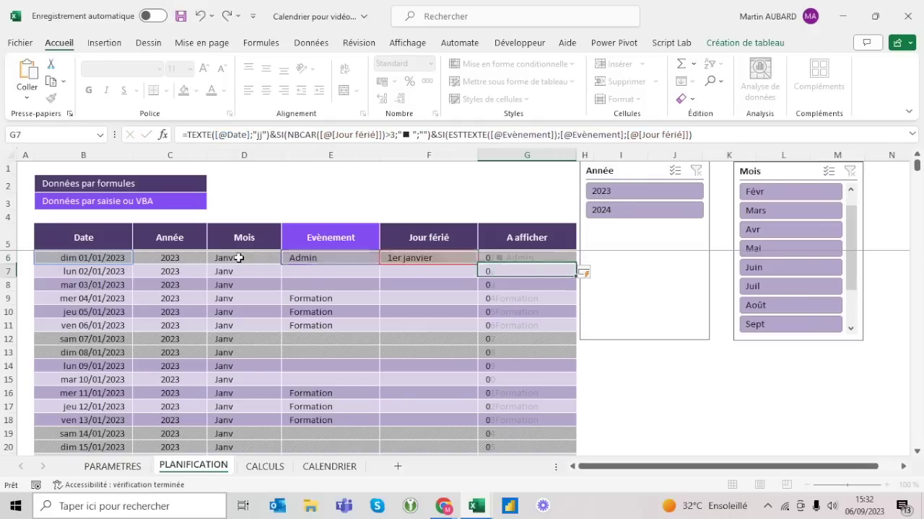
pyautogui.press('Up')
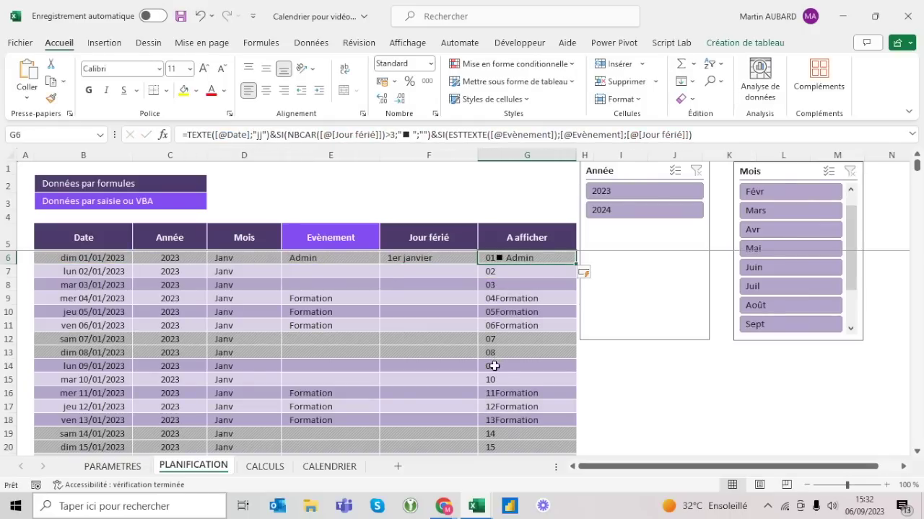
pyautogui.click(272, 137)
pyautogui.write('" ')
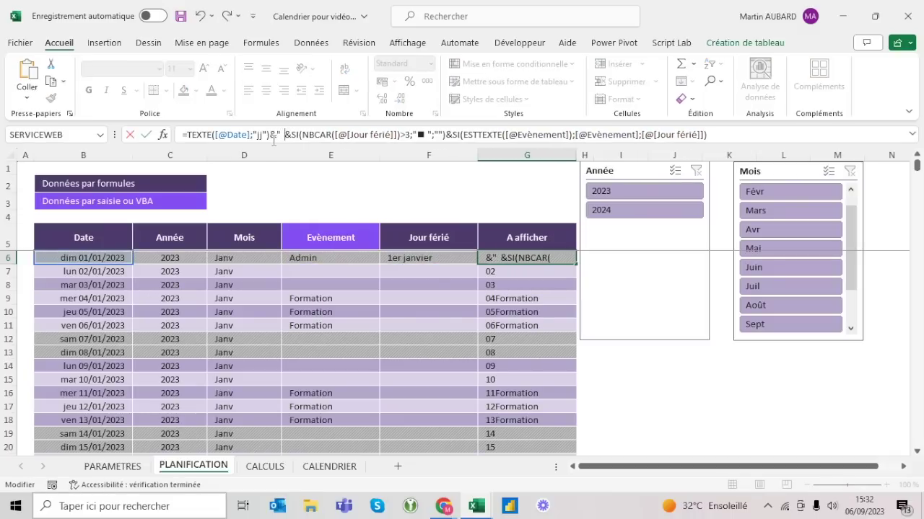
pyautogui.write(' |')
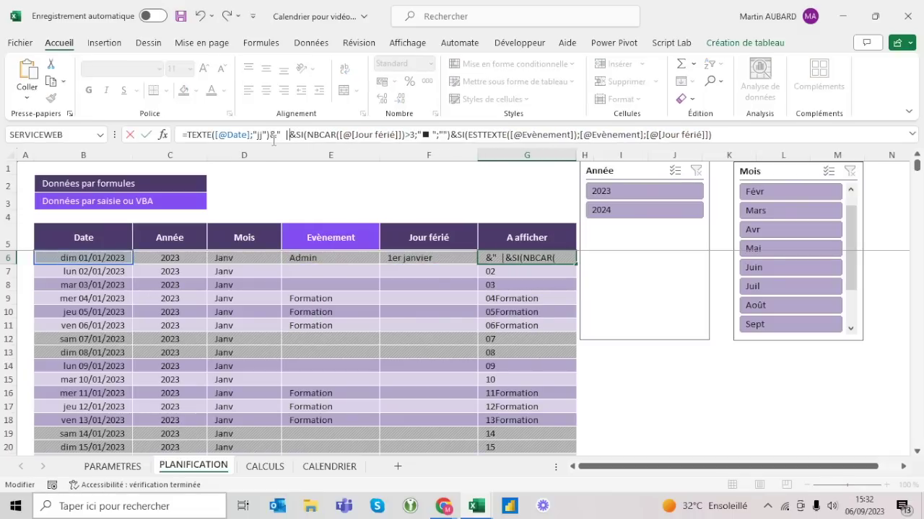
pyautogui.write('  "')
# - Commit the " | " separator and adjust its spacing so rows read 01 | ■ Admin
pyautogui.hotkey('ctrl', 'Return')
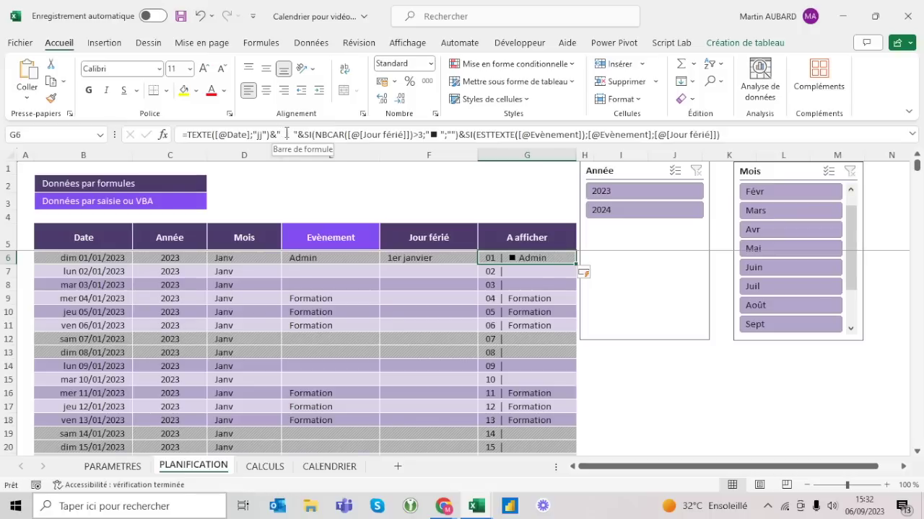
pyautogui.click(286, 133)
pyautogui.click(290, 134)
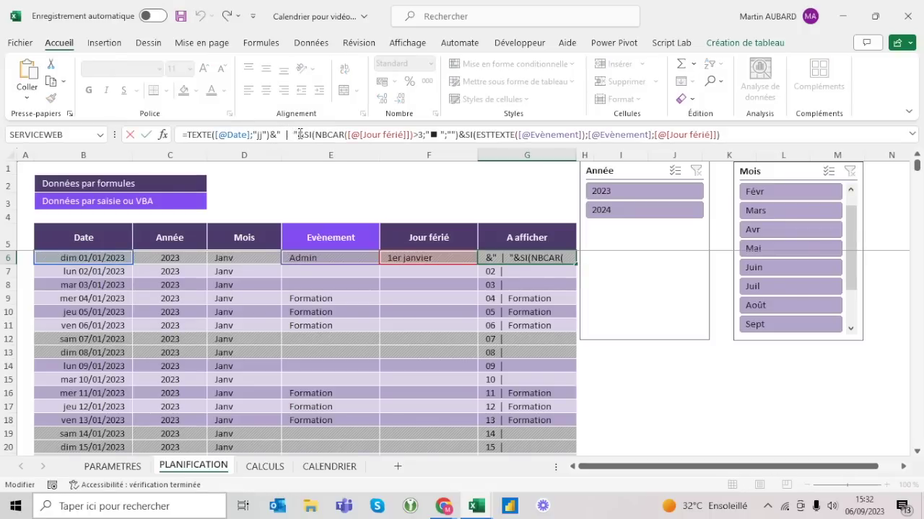
pyautogui.hotkey('ctrl', 'Return')
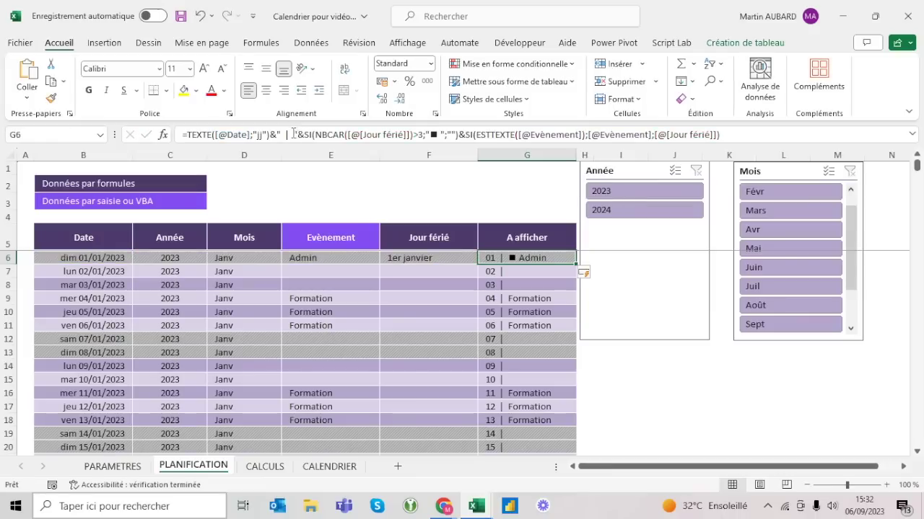
# - Enlarge the formula bar and break the formula onto four lines before each part
pyautogui.moveTo(280, 144); pyautogui.dragTo(278, 207)
pyautogui.click(273, 135)
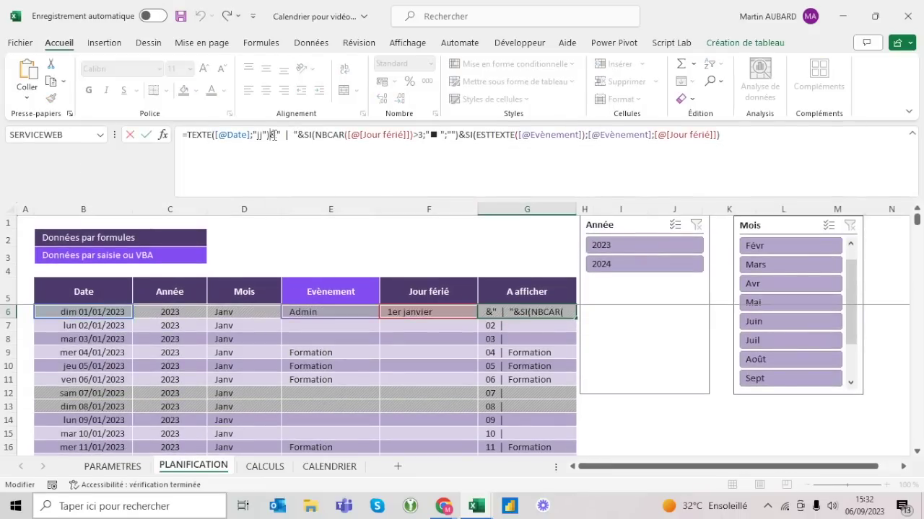
pyautogui.press('Delete')
pyautogui.hotkey('alt', 'Return')
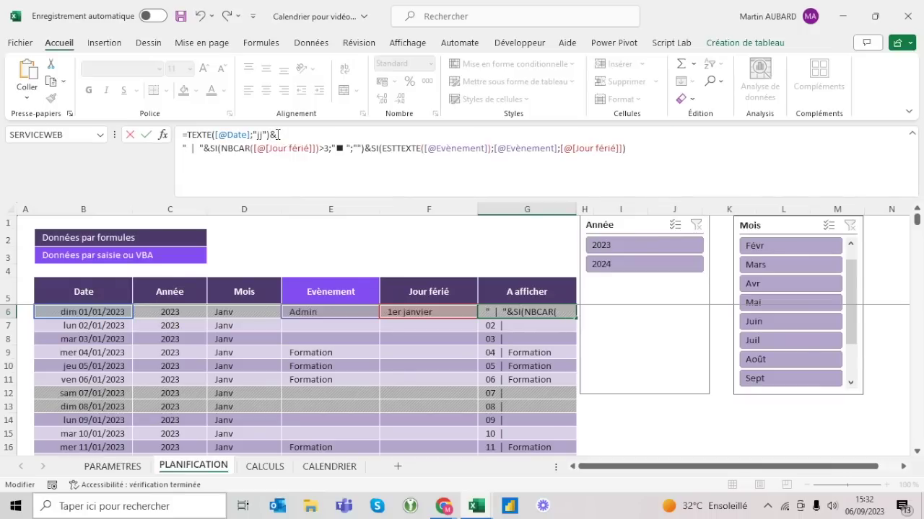
pyautogui.click(206, 148)
pyautogui.hotkey('alt', 'Return')
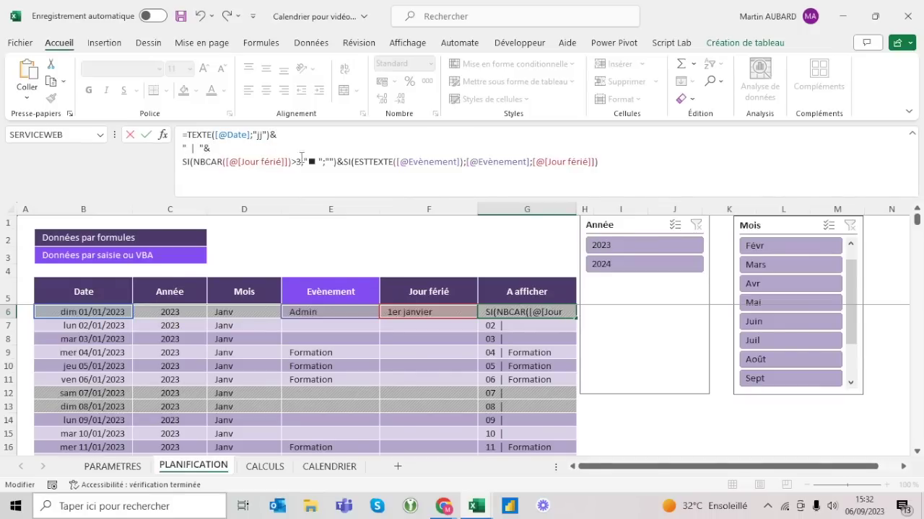
pyautogui.click(343, 161)
pyautogui.hotkey('alt', 'Return')
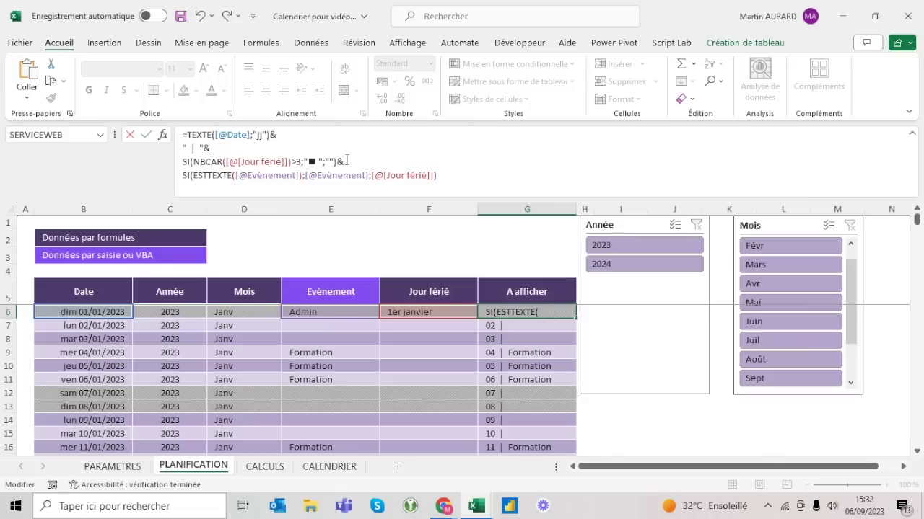
pyautogui.hotkey('ctrl', 'Return')
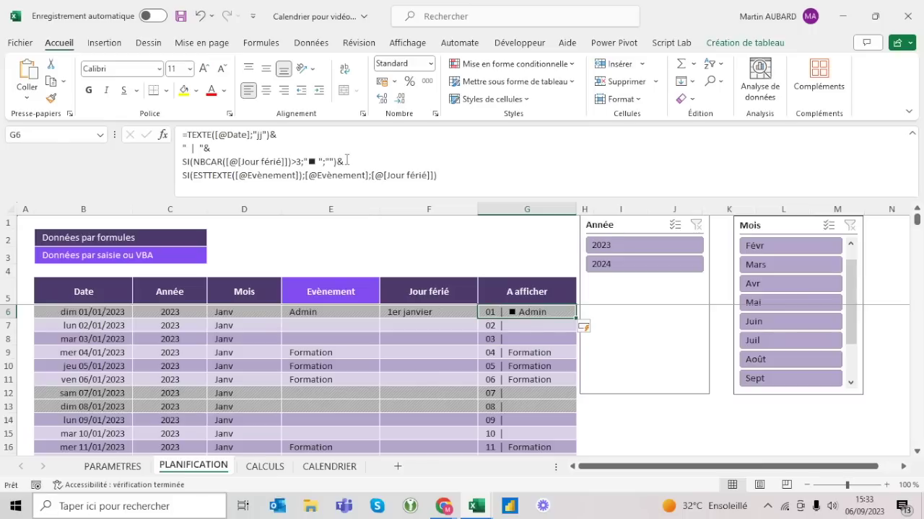
# - Review the four-line A afficher formula without changing it
pyautogui.click(263, 130)
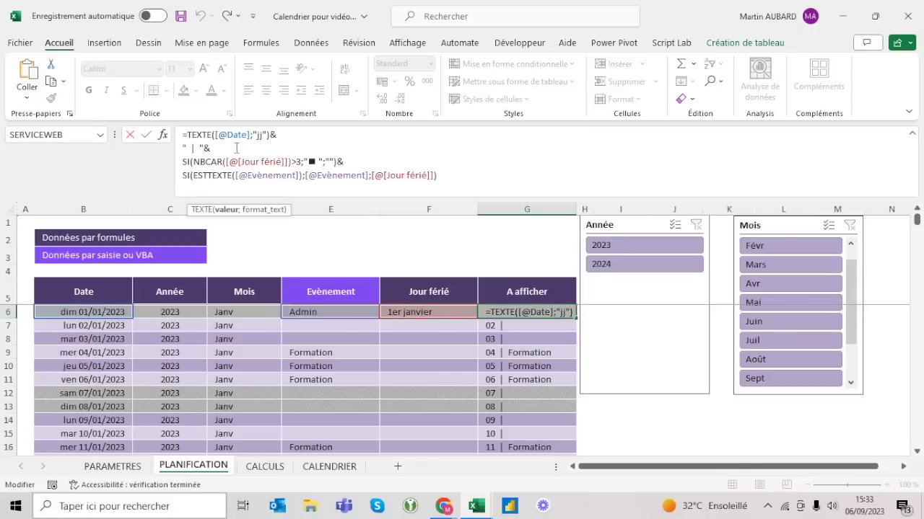
pyautogui.click(202, 147)
pyautogui.hotkey('ctrl', 'Return')
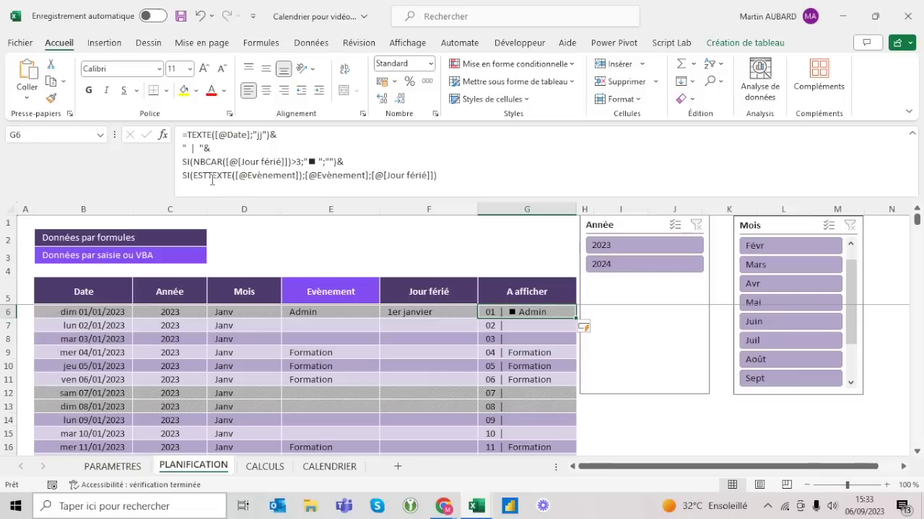
# - Check E6, F6 and G6, then switch to the Calendrier mensuel personnel workbook
pyautogui.click(331, 310)
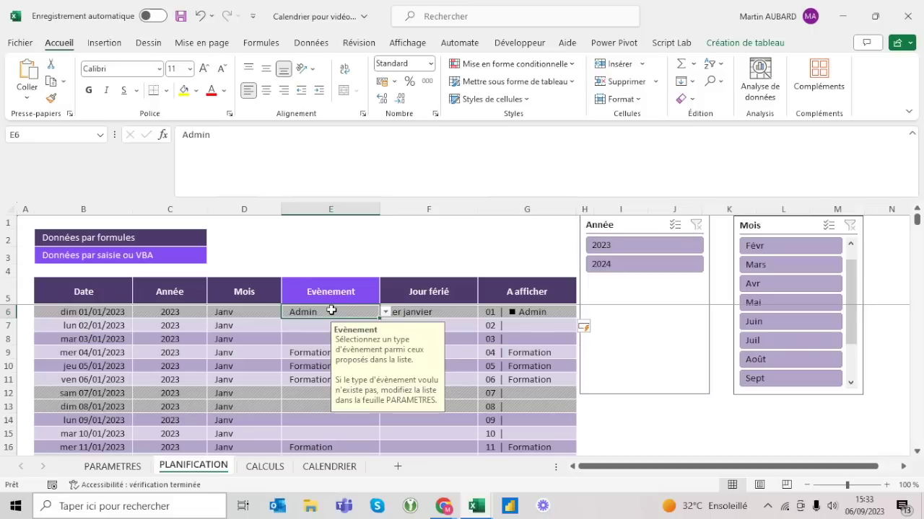
pyautogui.click(451, 311)
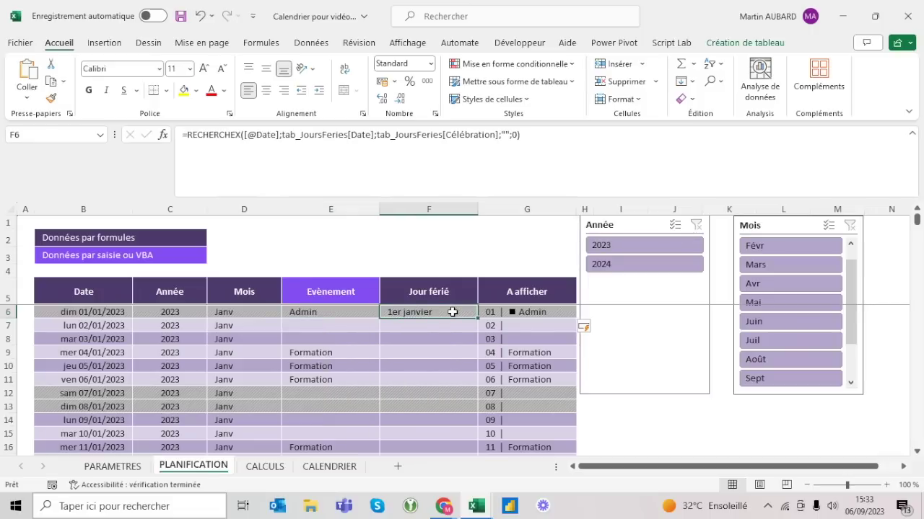
pyautogui.click(549, 313)
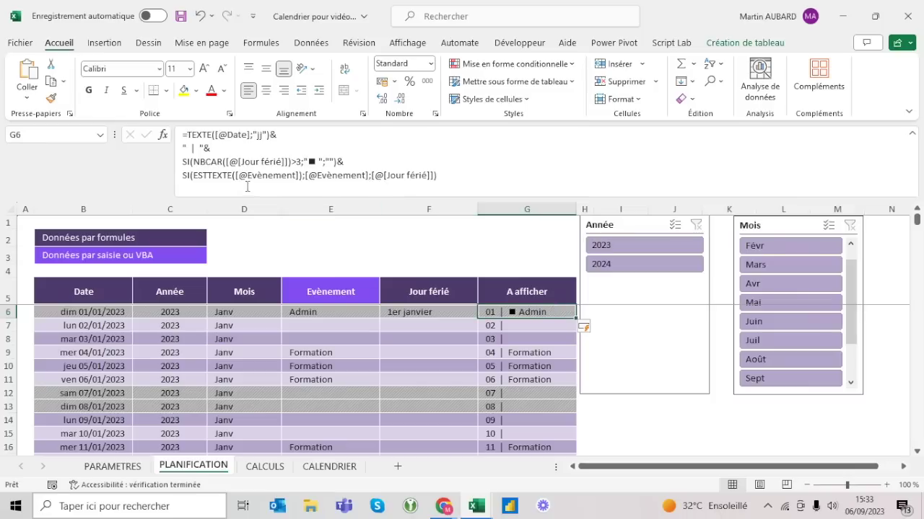
pyautogui.click(204, 176)
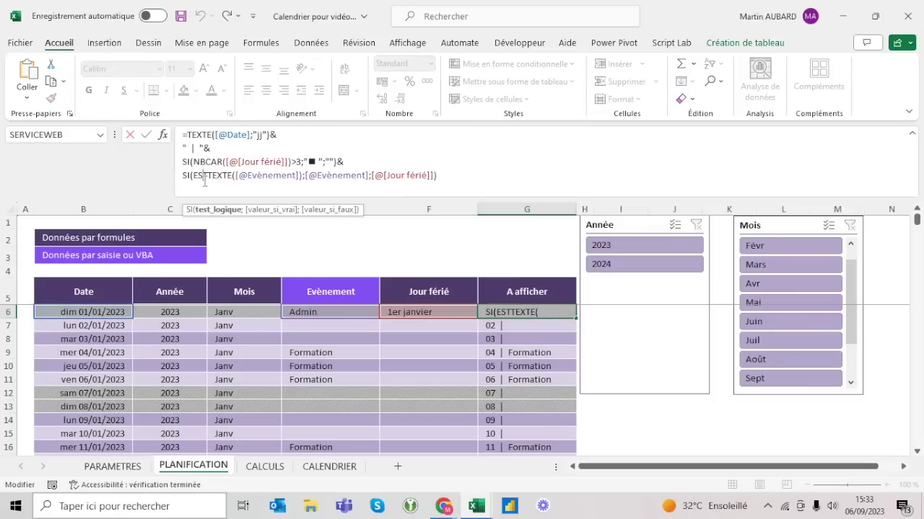
pyautogui.press('Escape')
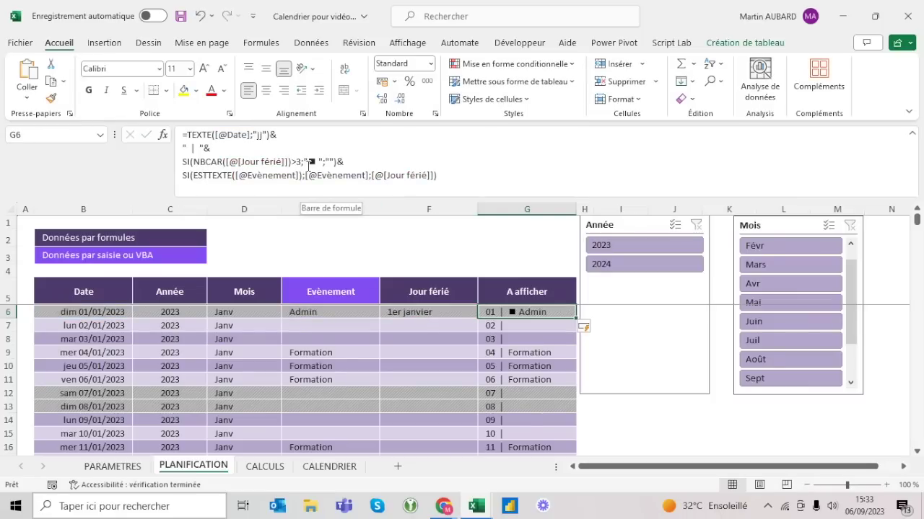
pyautogui.hotkey('alt', 'Tab')
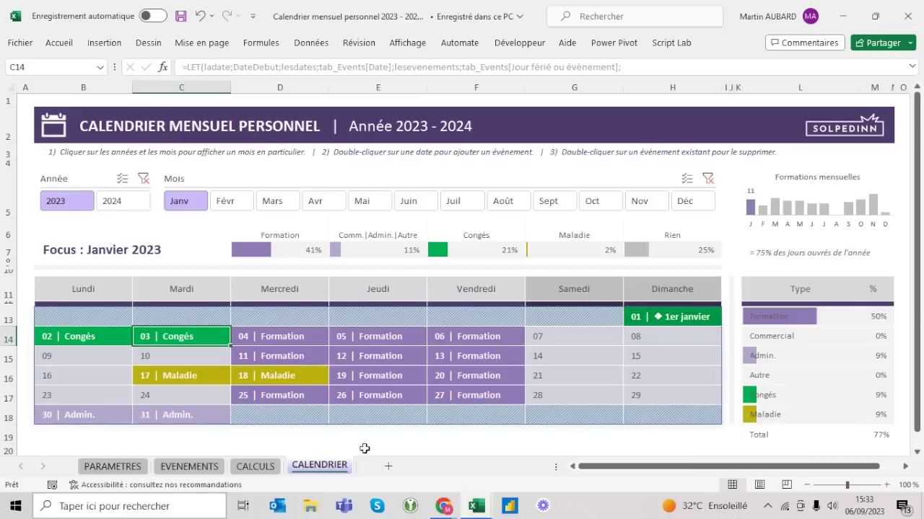